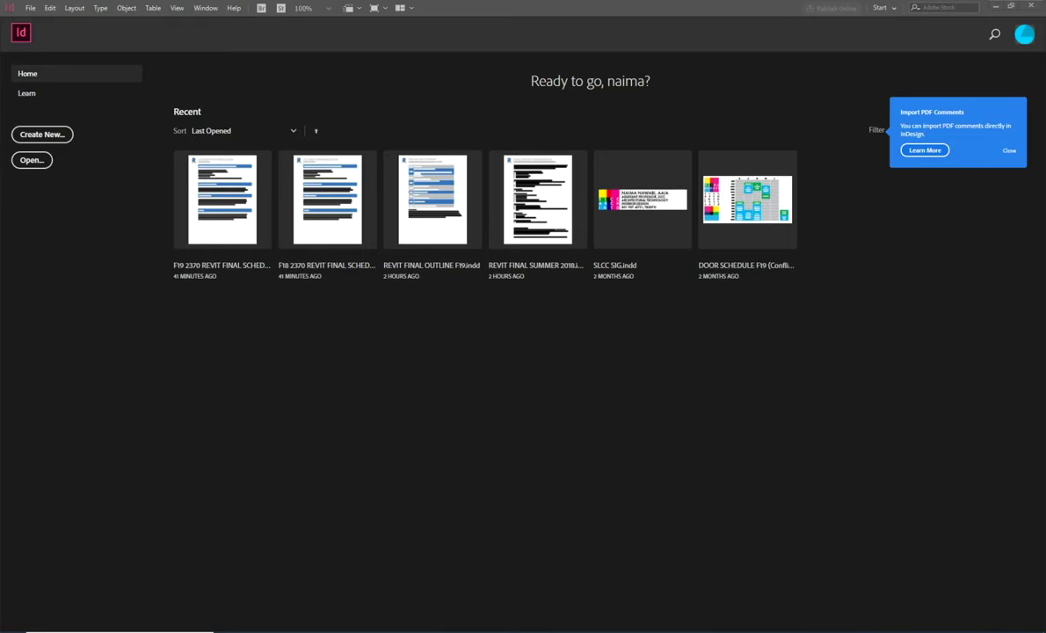
Switch from InDesign to the Chrome window showing the Canvas course files page
mouse_move(360, 630)
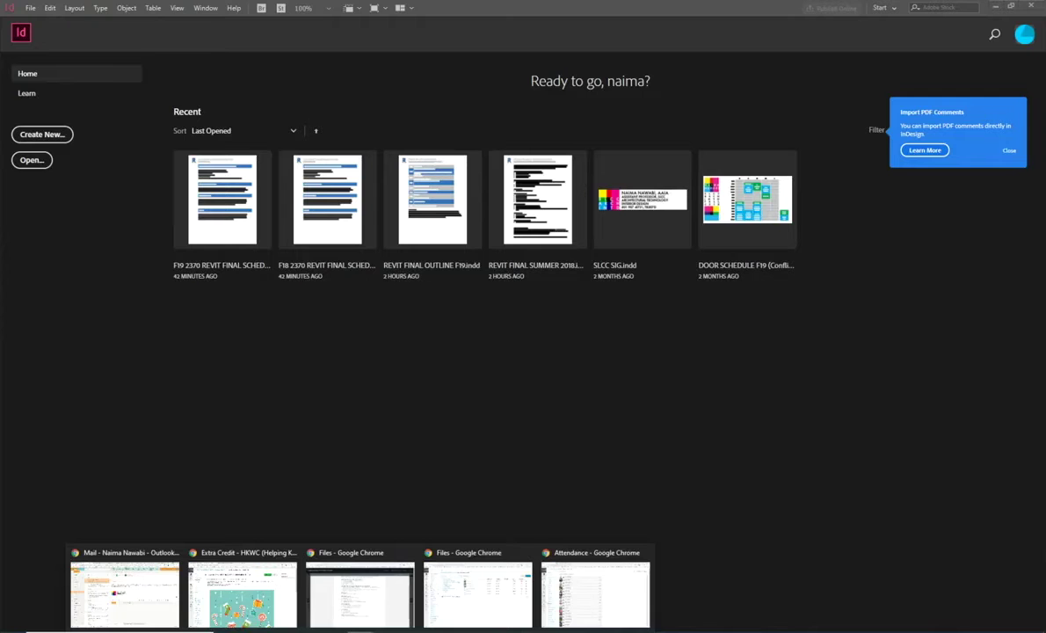
click(466, 586)
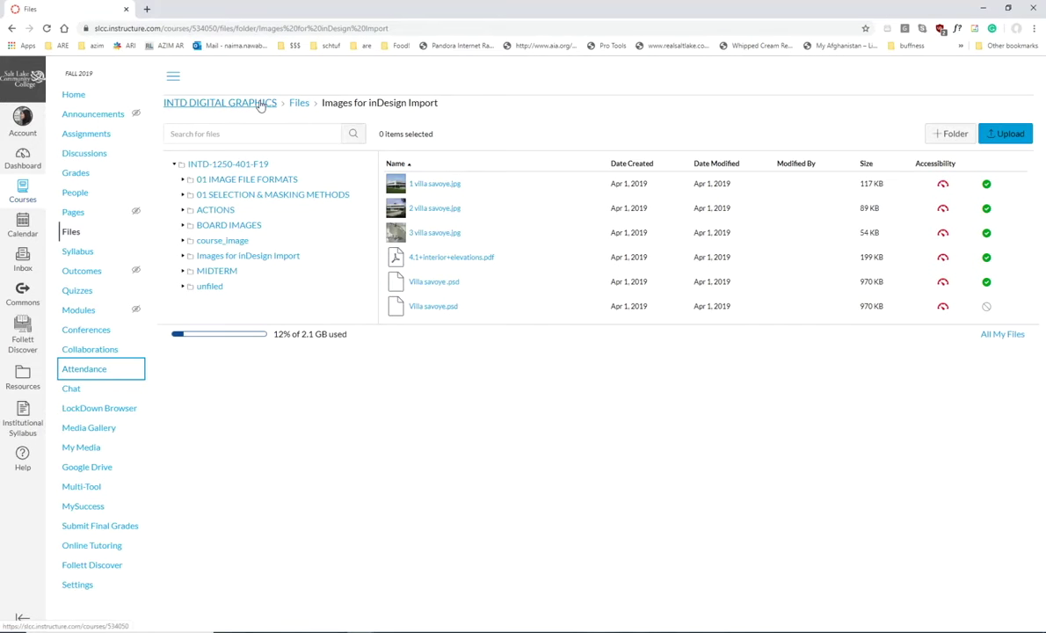
Open the Images for inDesign Import folder and choose Save link as for 1 villa savoye.jpg
click(230, 260)
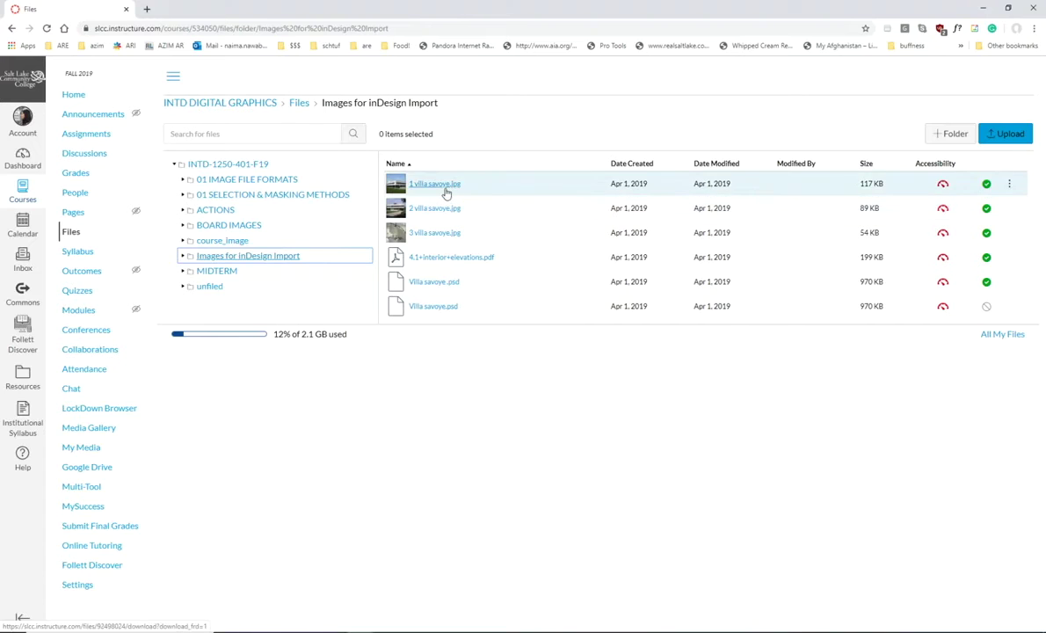
click(1009, 187)
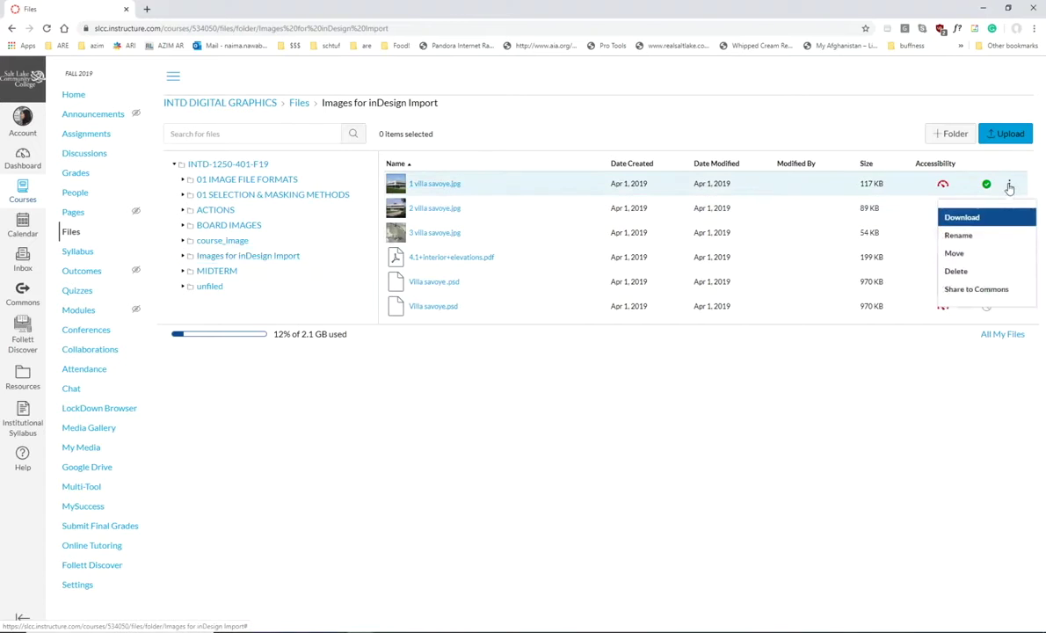
right_click(455, 187)
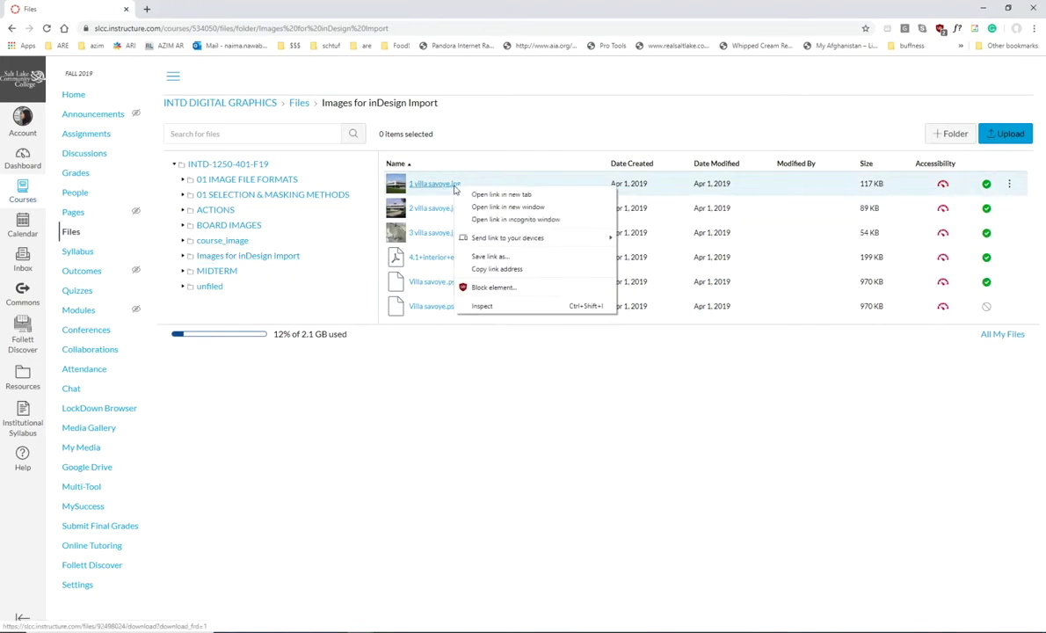
click(491, 259)
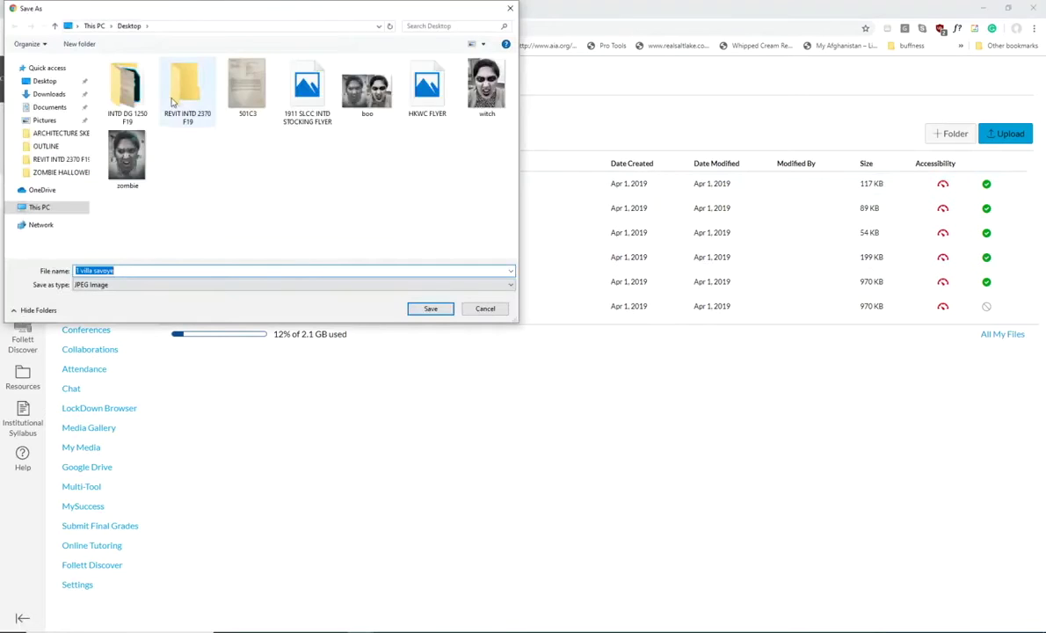
Create a new folder named 'indesign import' inside INTD DG 1250 F19
double_click(132, 91)
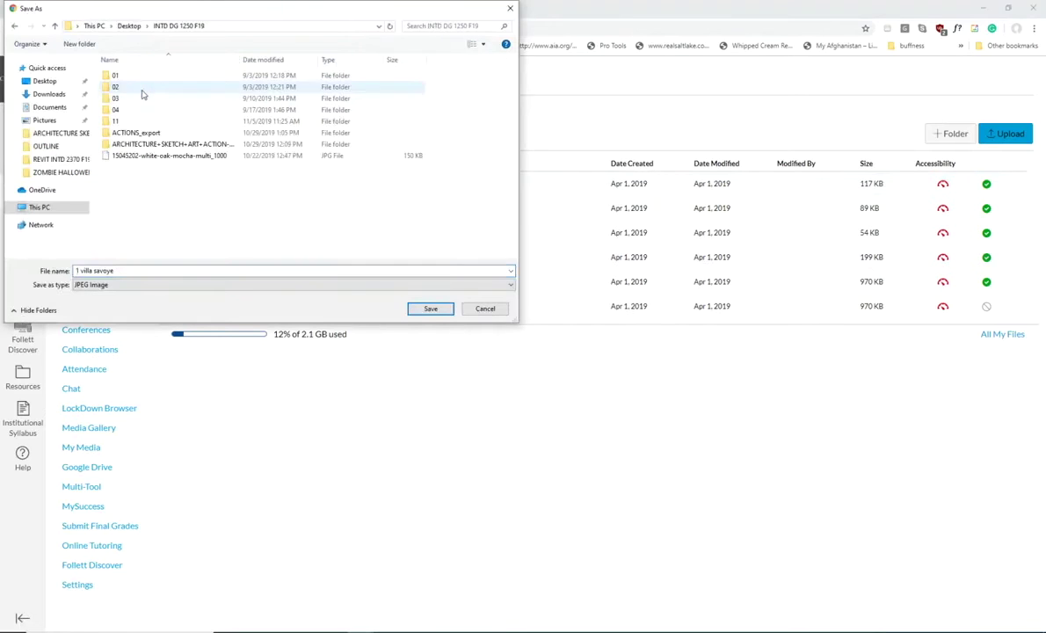
right_click(167, 208)
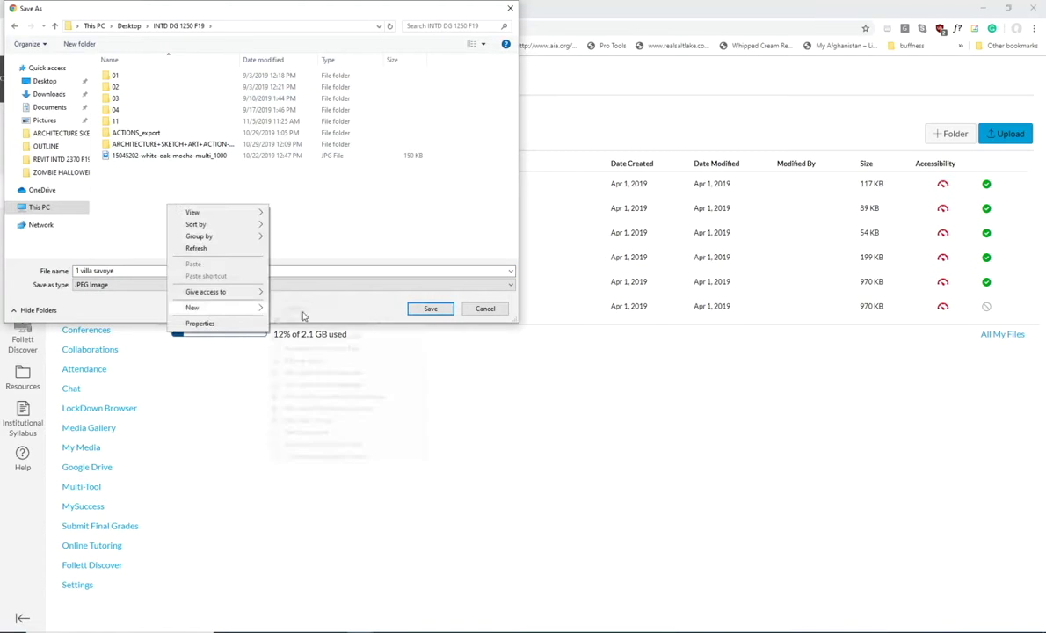
click(302, 315)
text(indesign import)
key(Return)
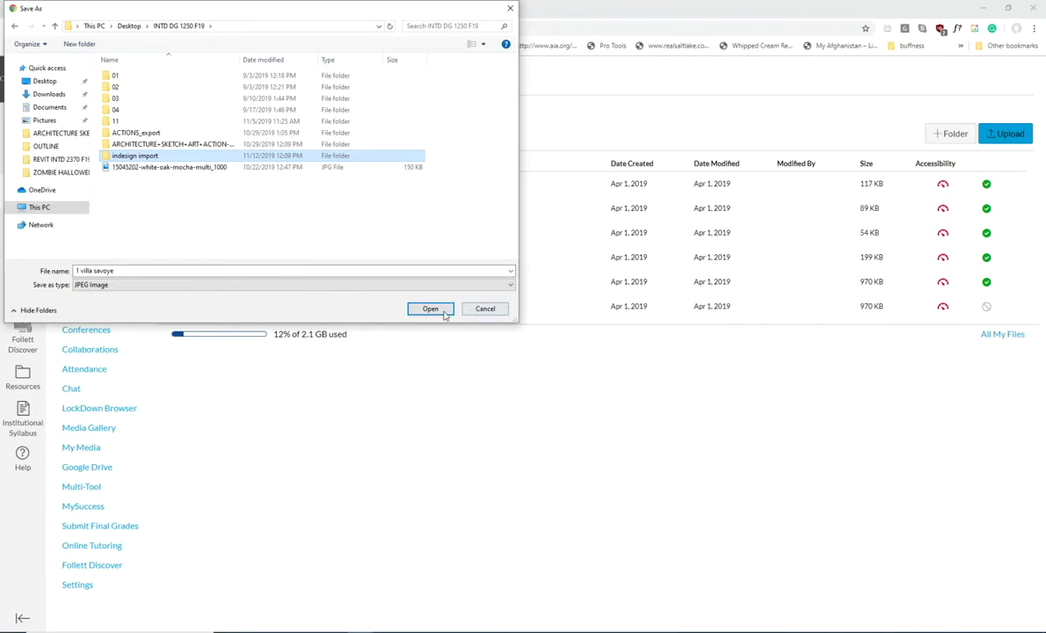
Save 1 villa savoye.jpg into indesign import, then start saving 2 villa savoye.jpg
click(429, 309)
click(439, 313)
right_click(435, 209)
click(465, 261)
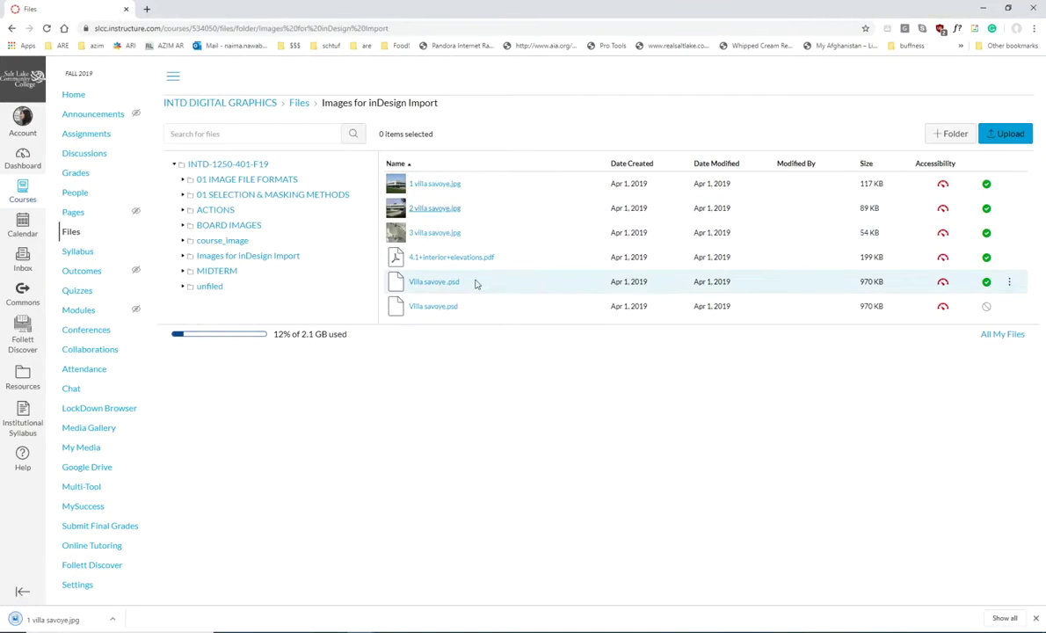
Save 2 villa savoye.jpg and 3 villa savoye.jpg into the indesign import folder
click(418, 307)
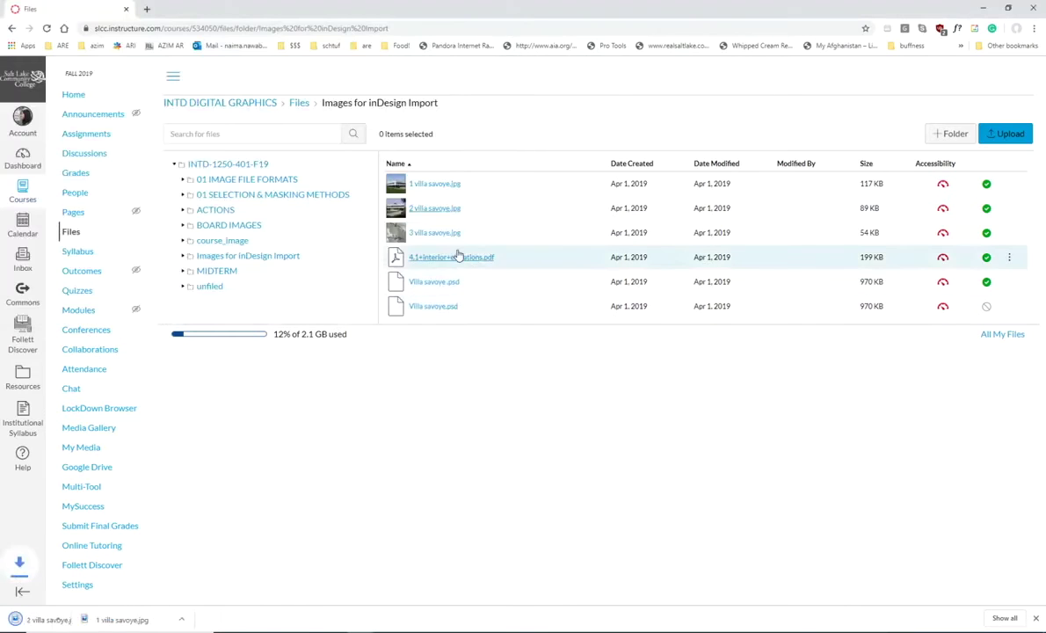
right_click(434, 233)
click(457, 285)
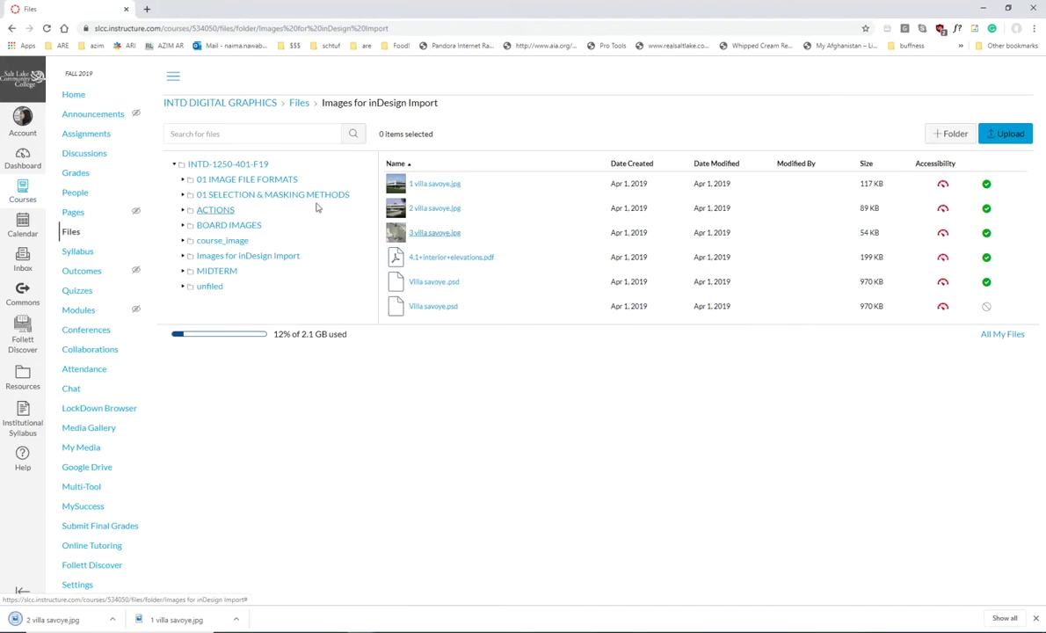
click(430, 307)
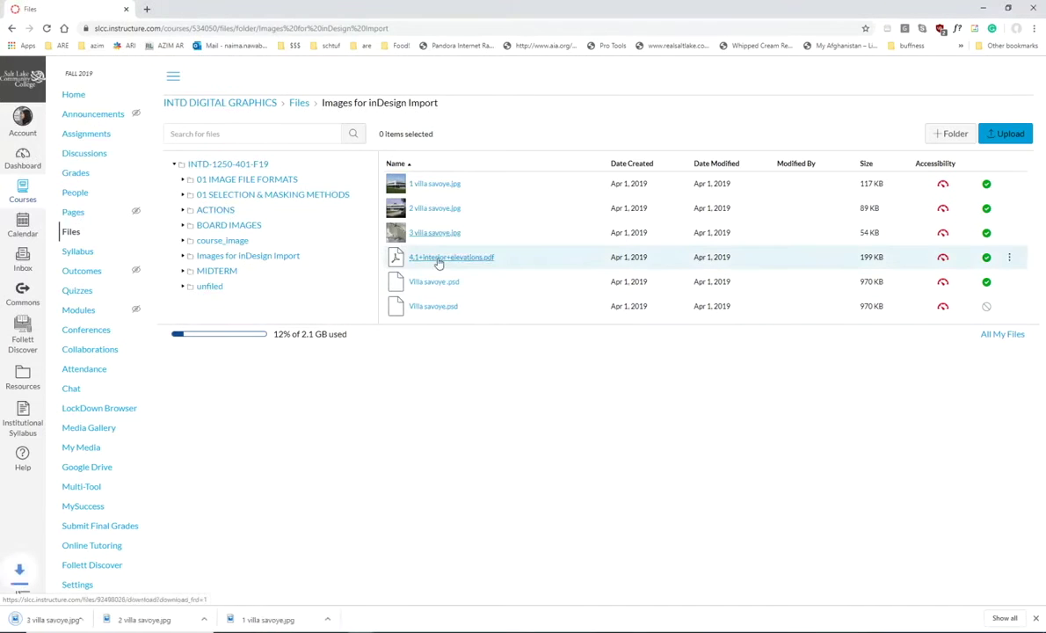
Save 4.1+interior+elevations.pdf and Villa savoye.psd into the indesign import folder
right_click(413, 256)
click(439, 330)
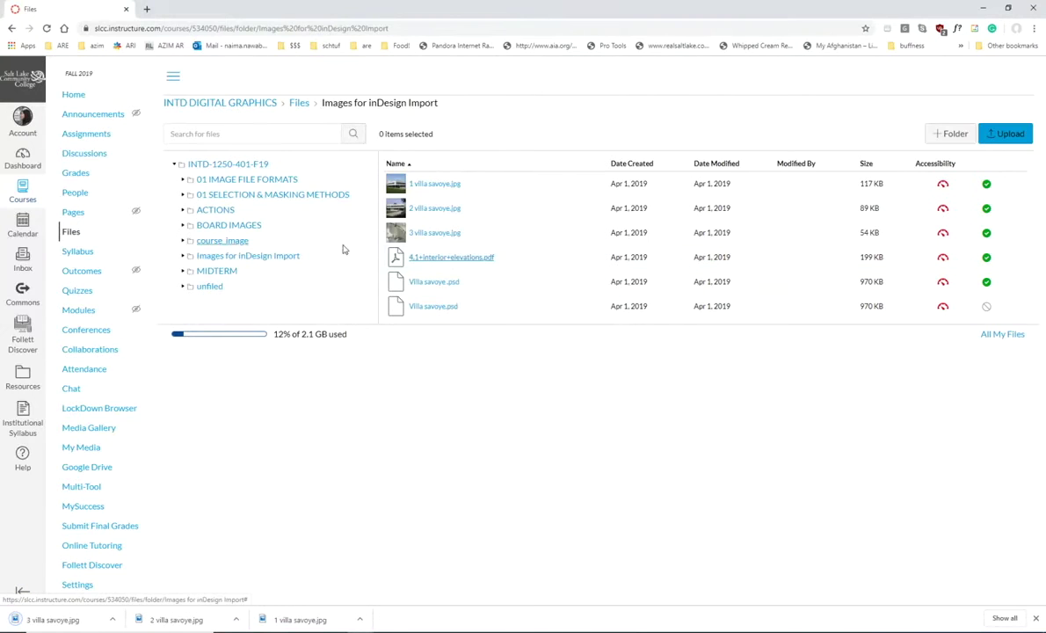
click(428, 305)
right_click(439, 283)
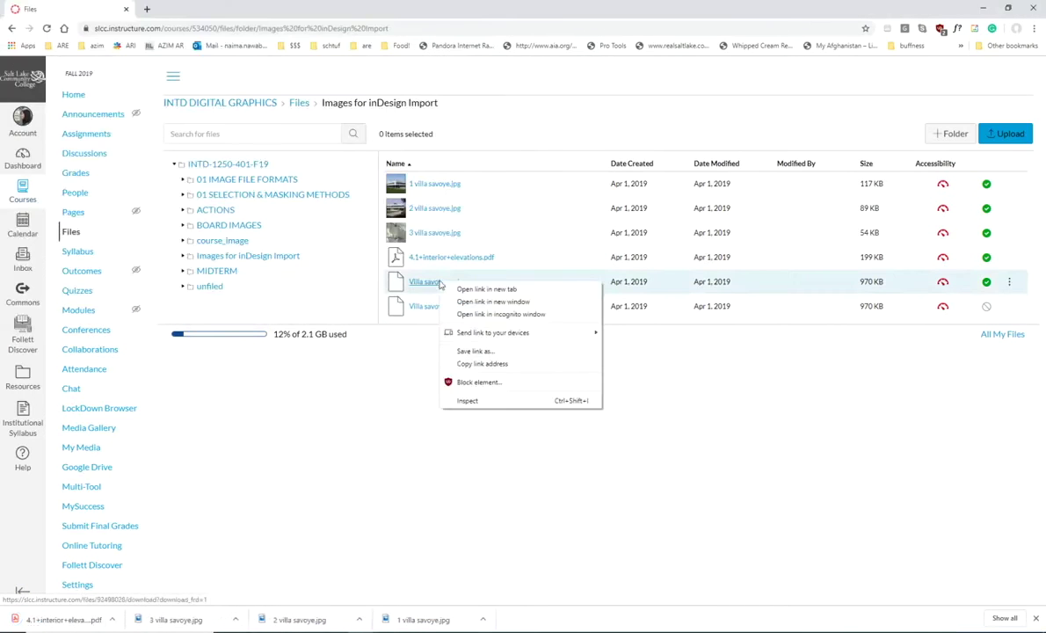
click(456, 348)
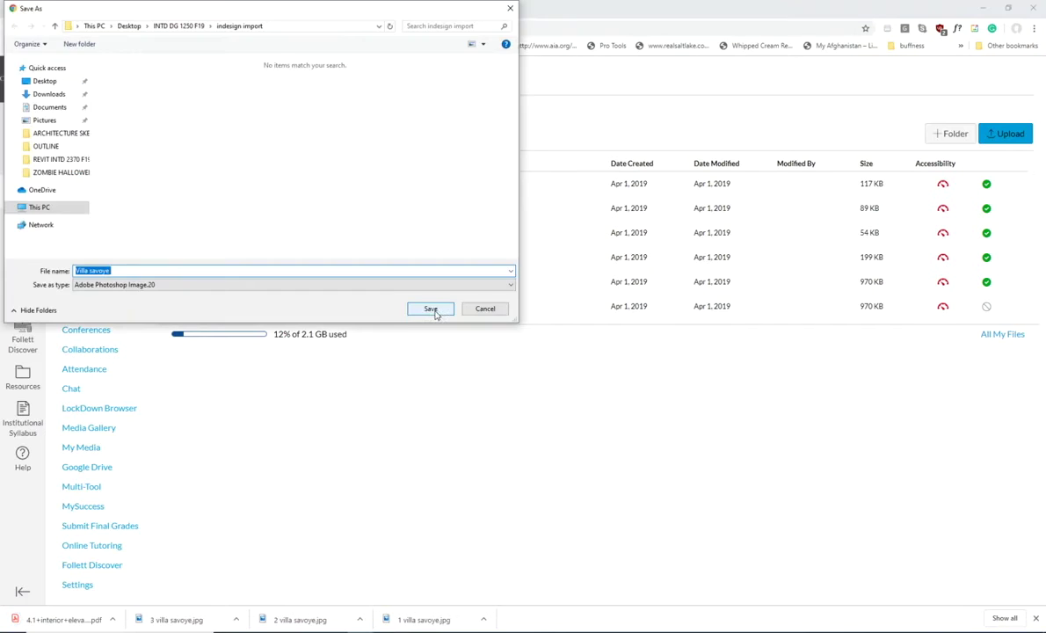
click(429, 310)
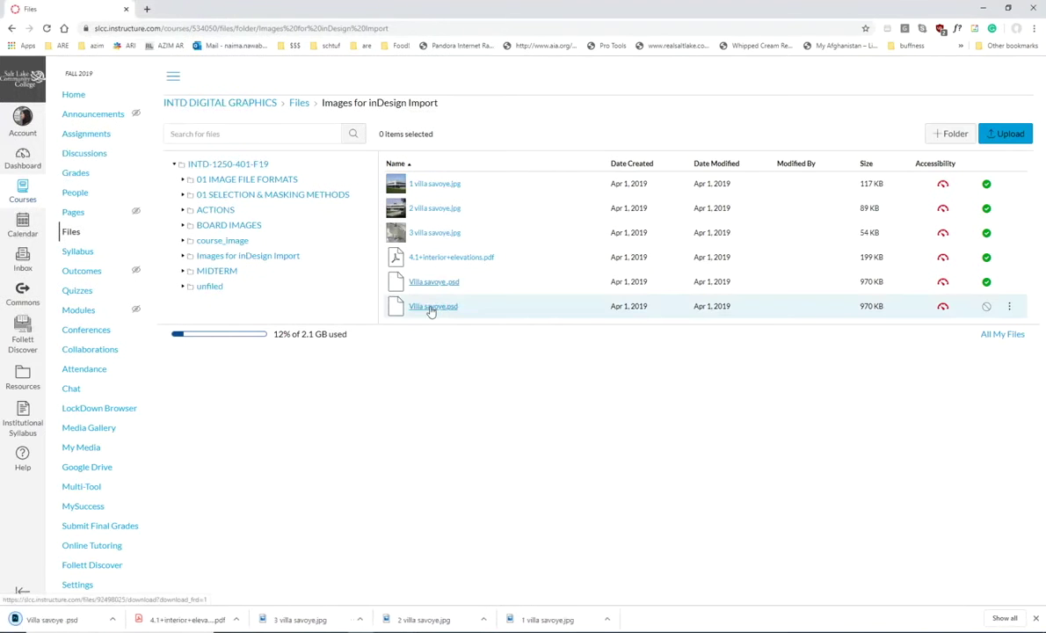
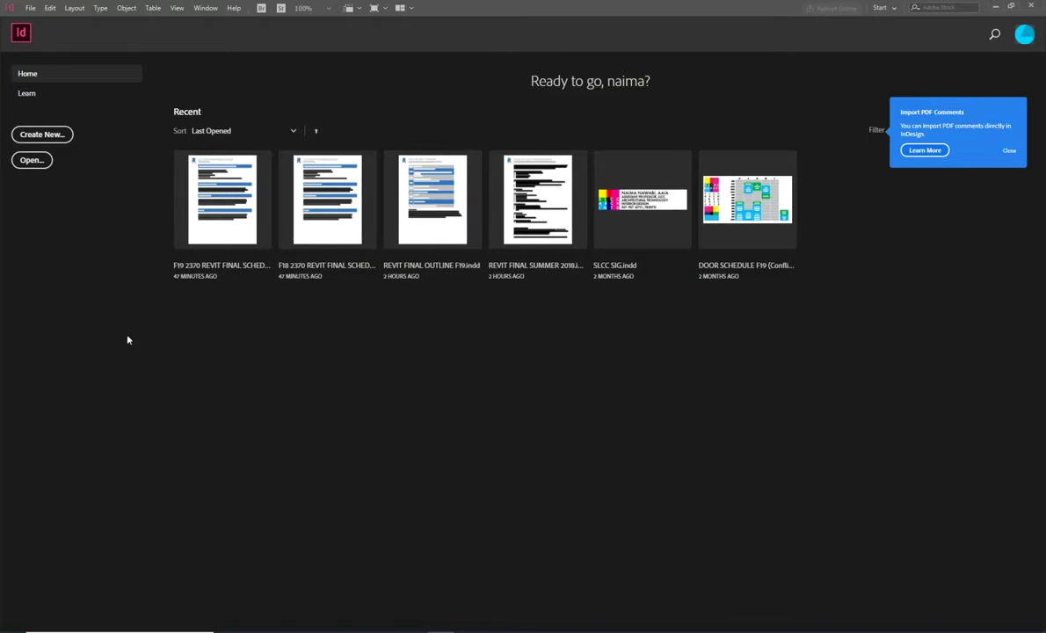
Browse the print and mobile new-document presets, then close the setup without creating a document
click(62, 141)
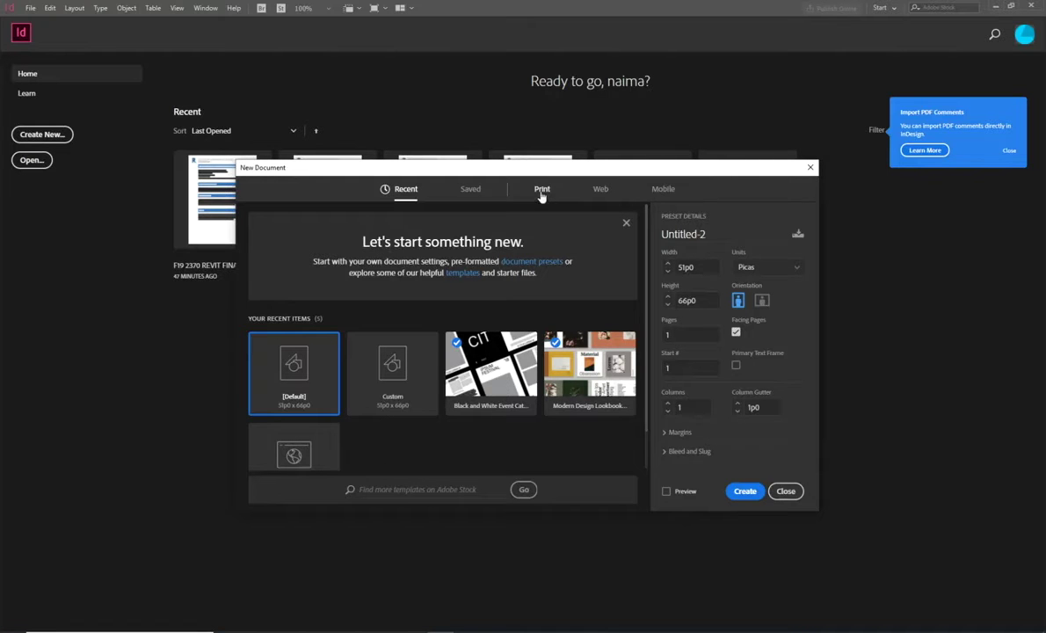
click(542, 191)
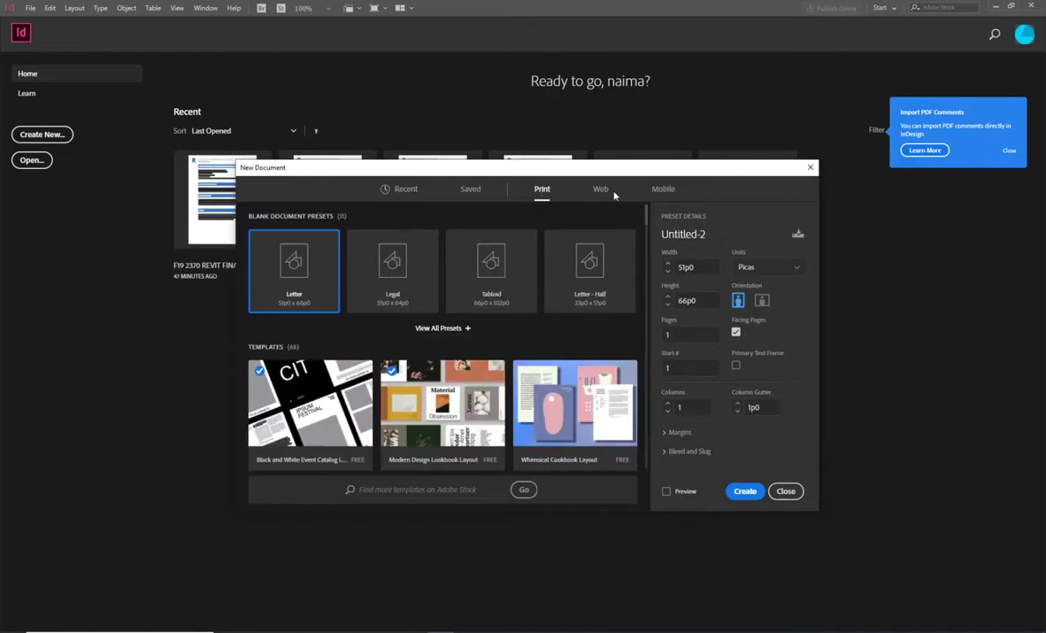
click(671, 193)
click(542, 189)
drag(620, 164, 592, 81)
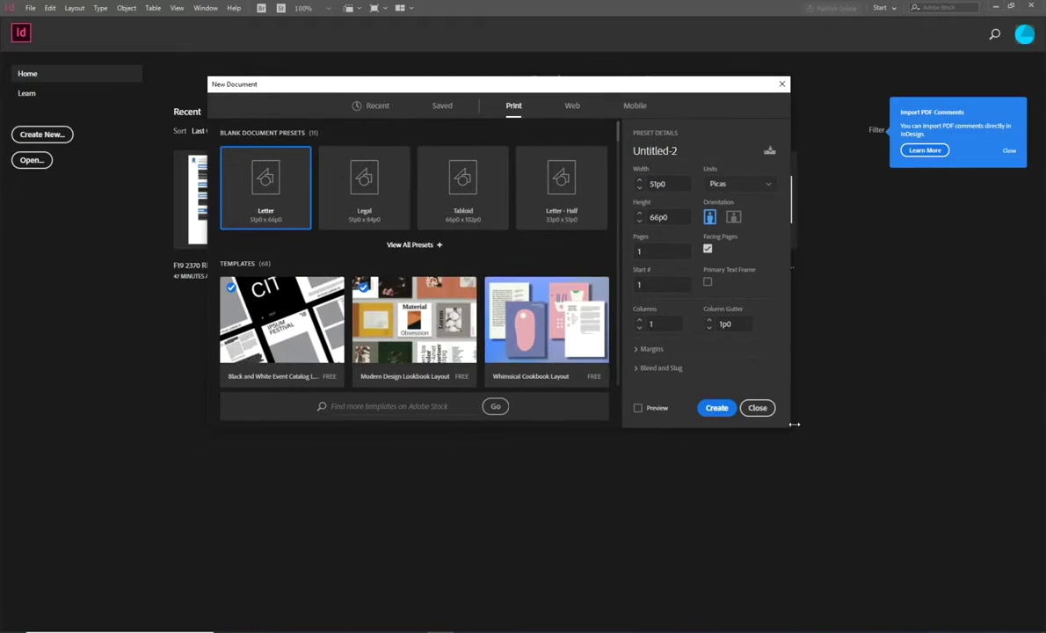
drag(790, 427, 907, 470)
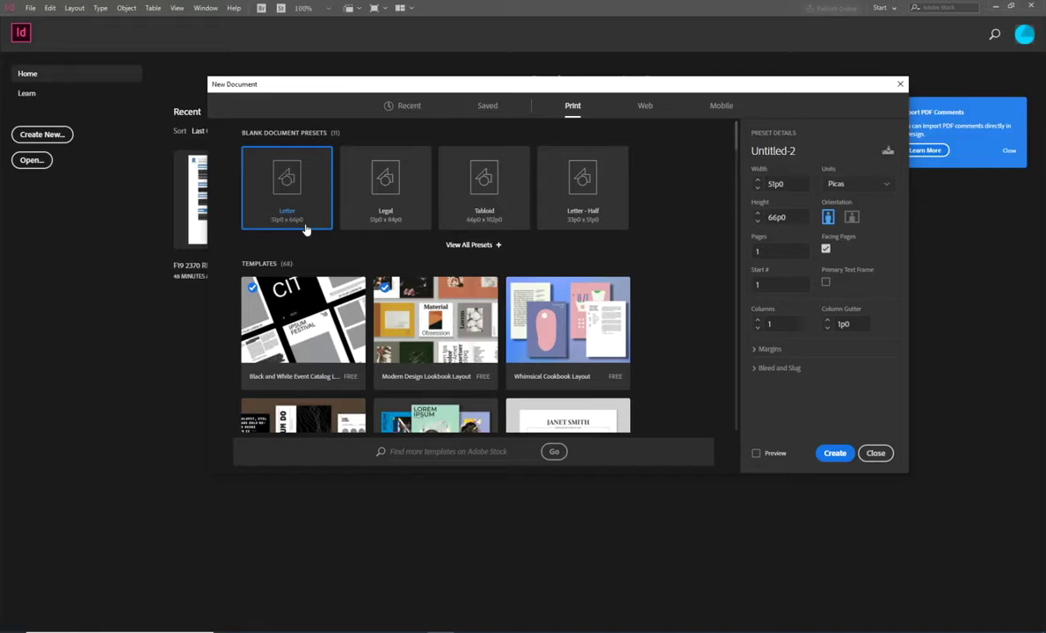
click(874, 452)
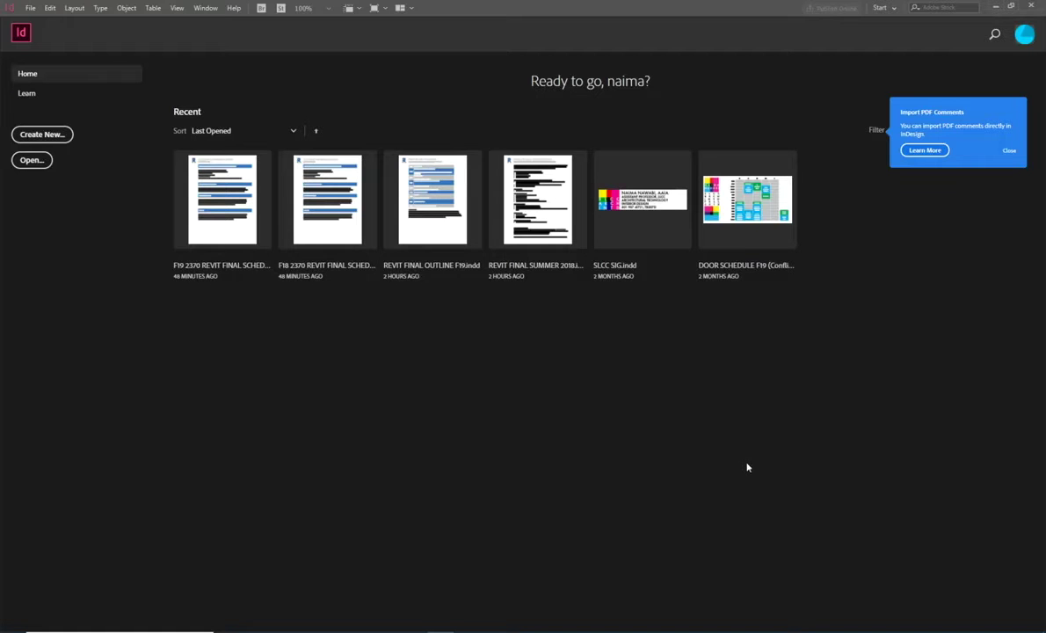
Set horizontal and vertical ruler units to Inches in Units & Increments preferences
click(51, 9)
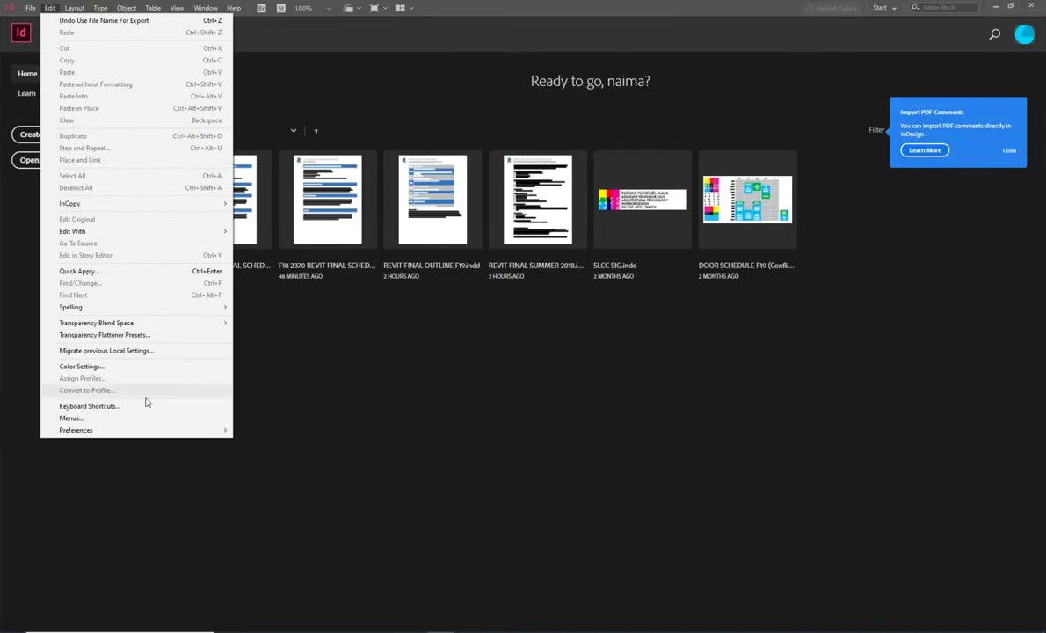
mouse_move(156, 431)
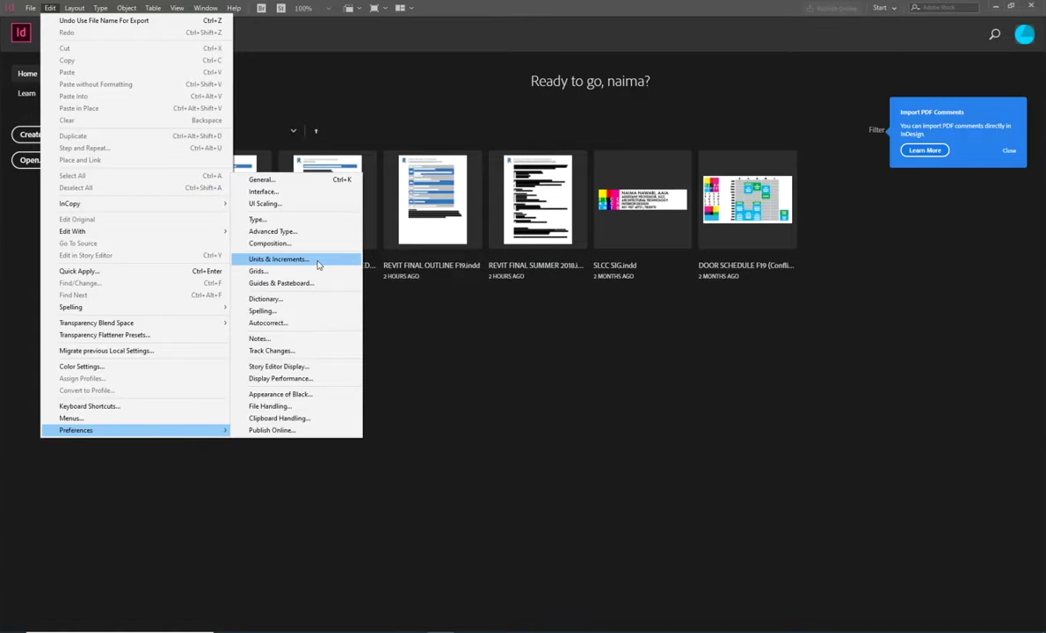
click(317, 261)
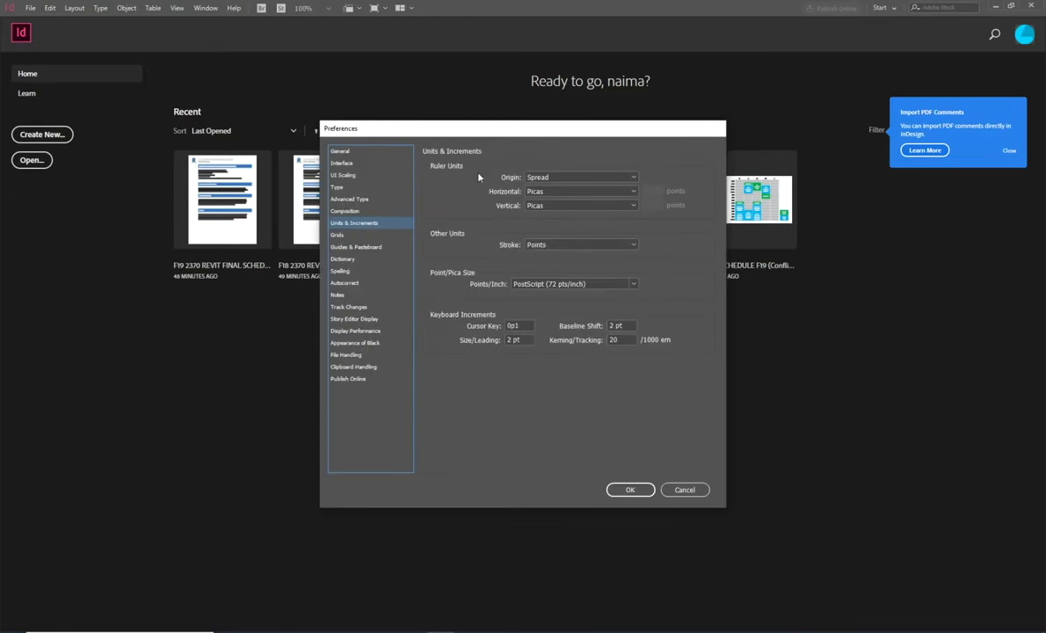
click(548, 195)
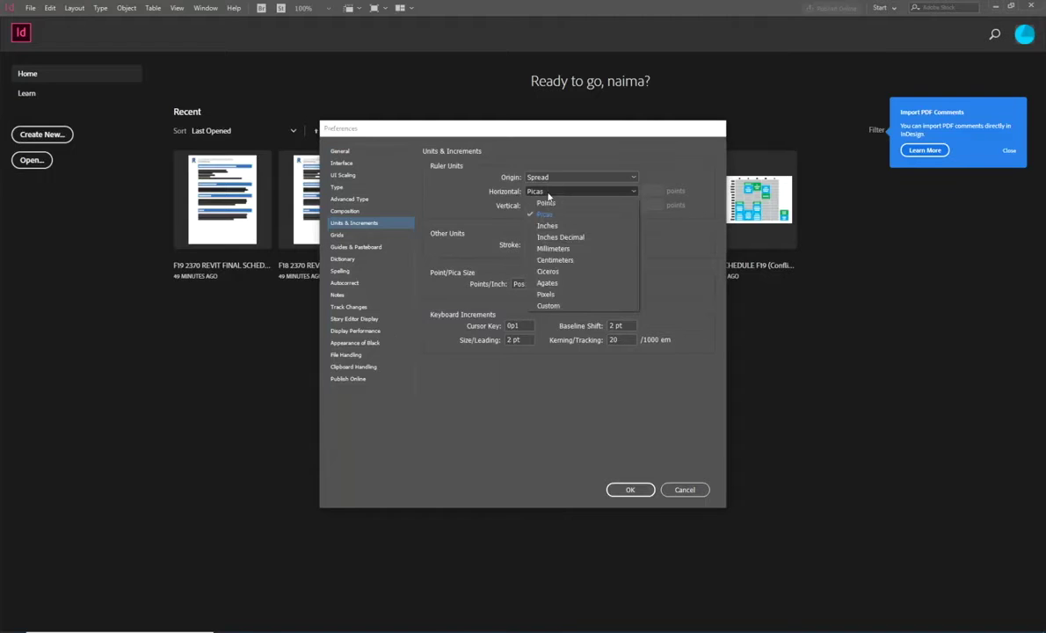
click(556, 227)
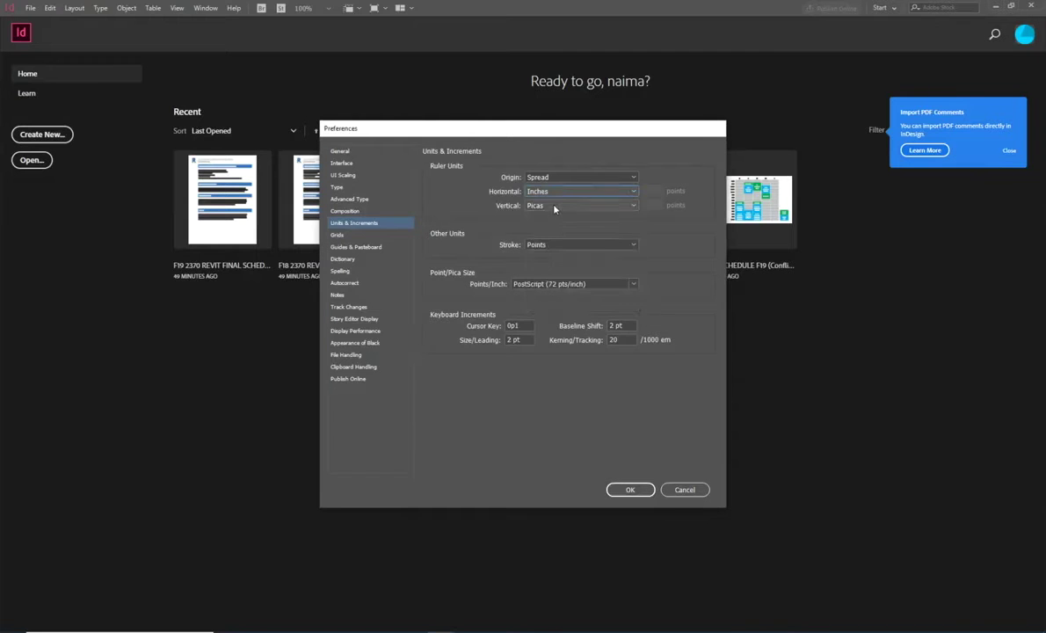
click(554, 206)
click(556, 241)
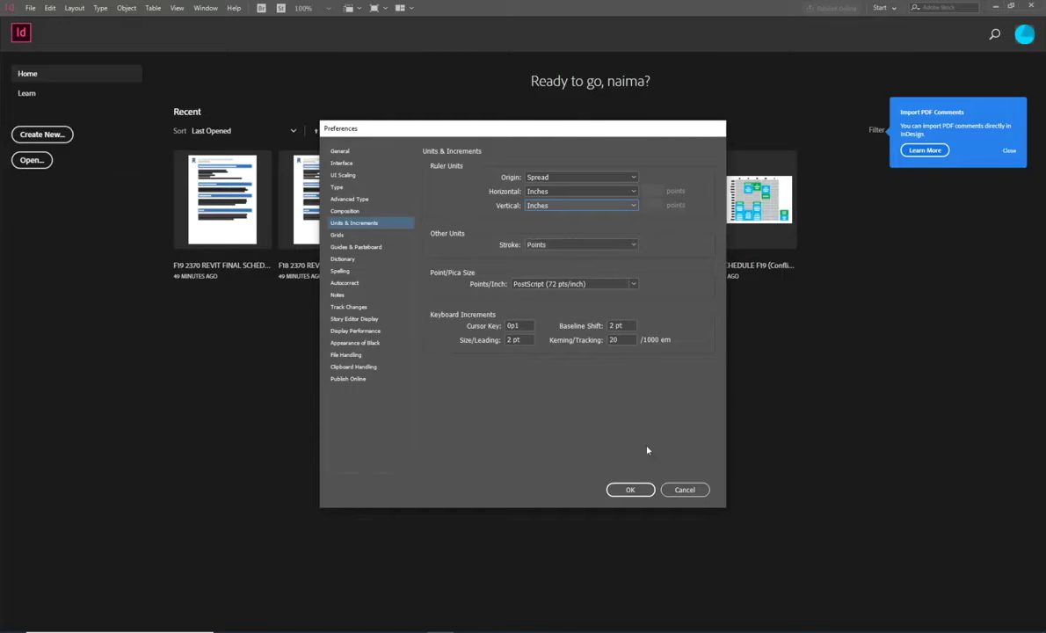
click(631, 491)
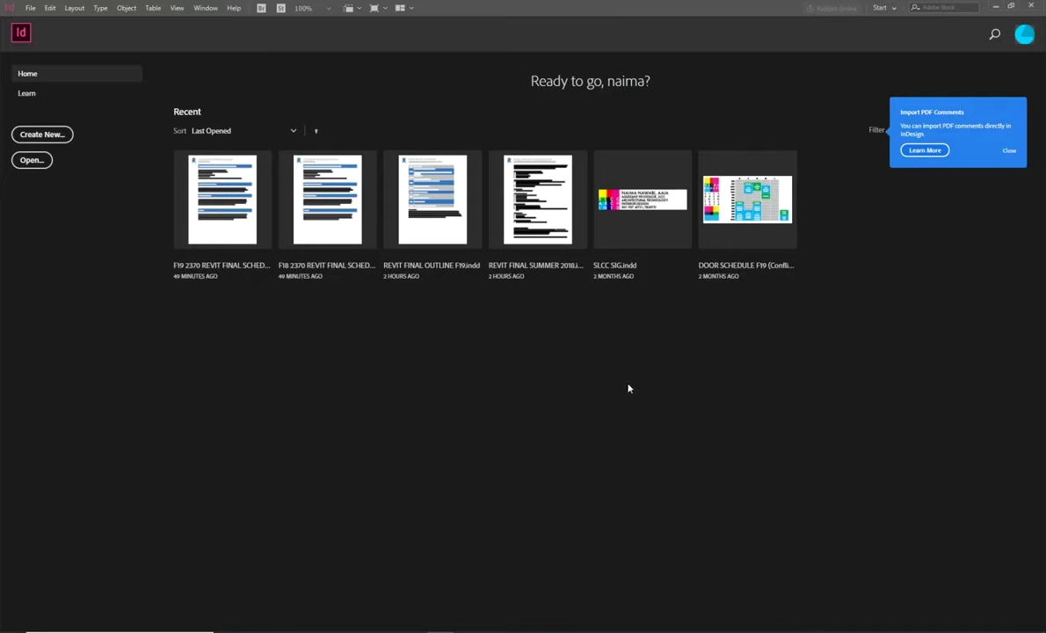
Start a new document from the Print presets and enlarge the dialog to show the margins
click(41, 134)
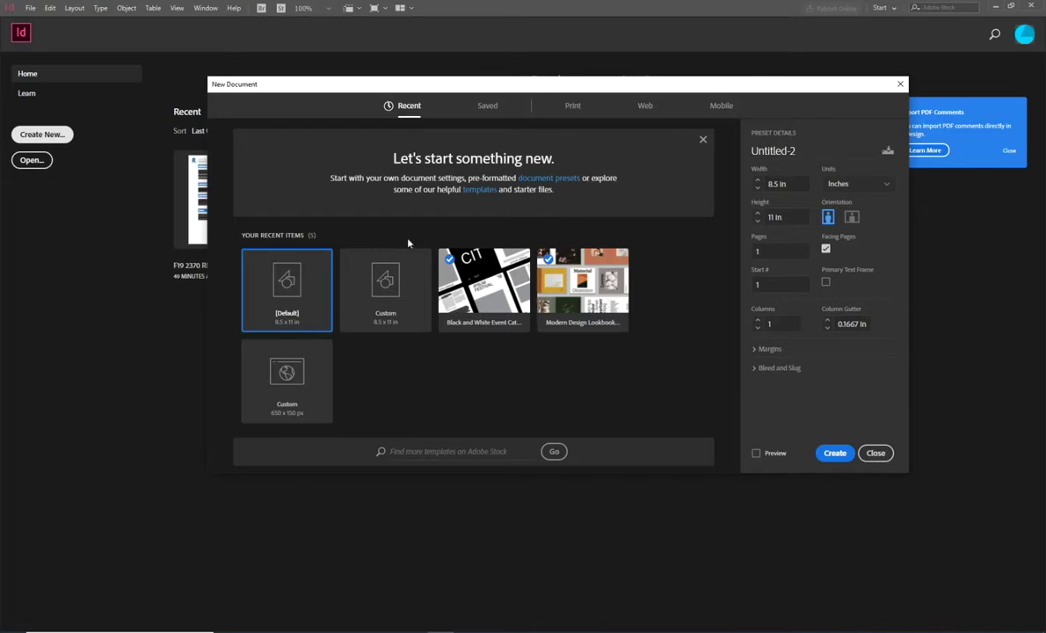
click(567, 110)
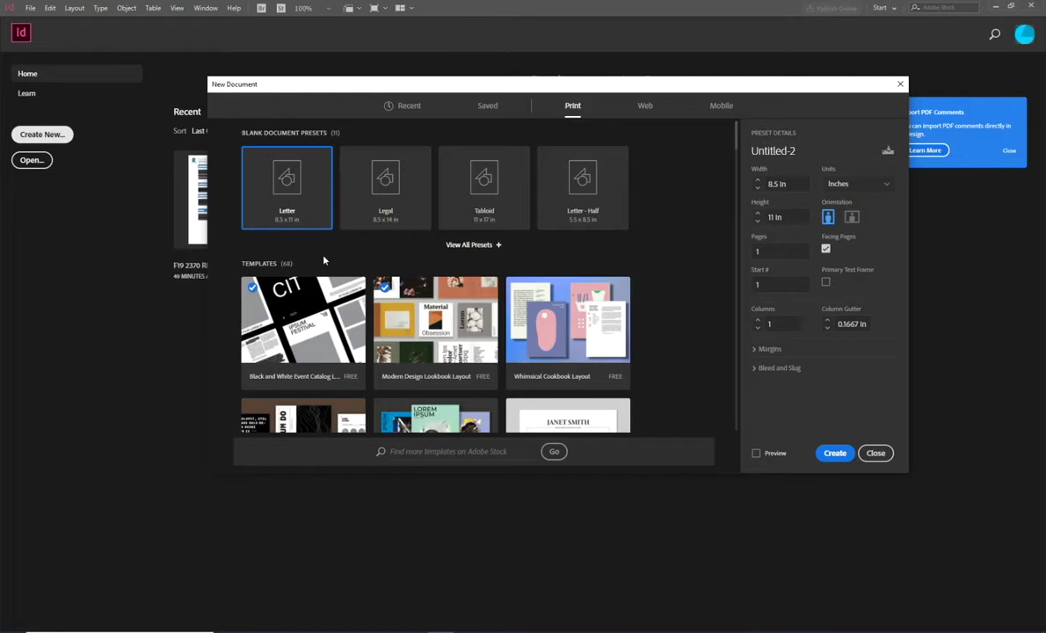
drag(610, 82, 542, 39)
drag(836, 428, 931, 531)
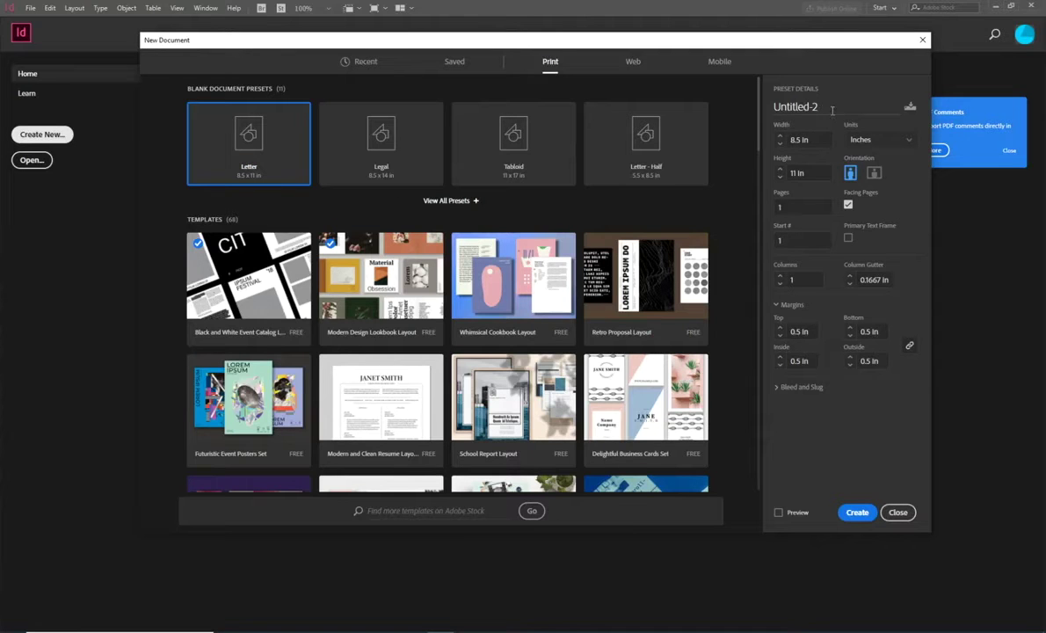
Name the document 'inDesign Test' and keep its orientation portrait
drag(829, 105, 746, 98)
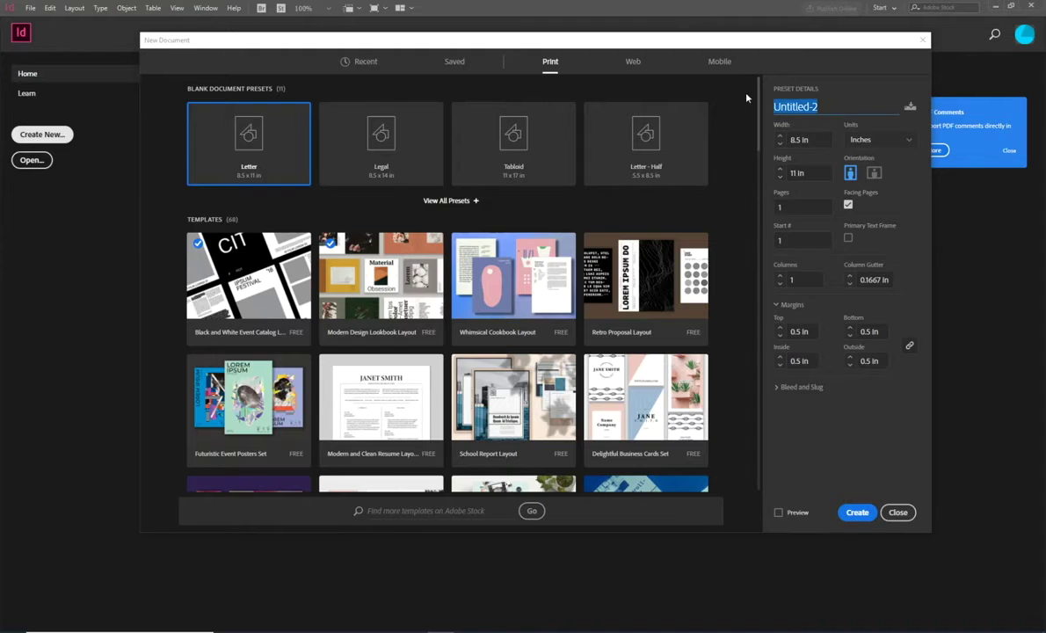
text(inDesign Test)
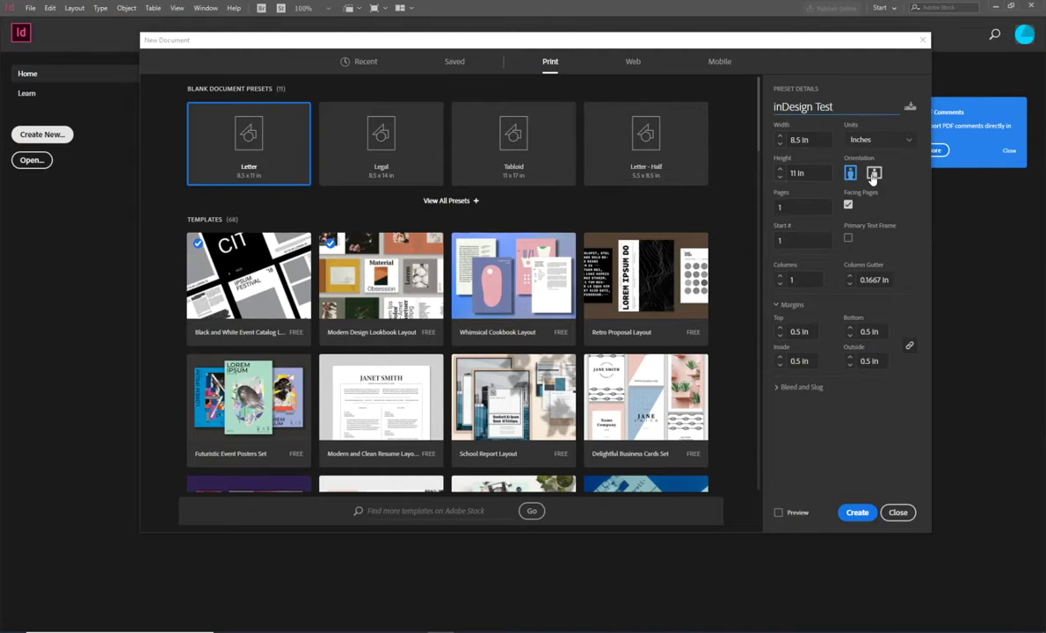
click(872, 173)
click(849, 174)
Unlink the margin values and create the 8.5 × 11 in document with 0.5 in margins
click(909, 344)
click(911, 350)
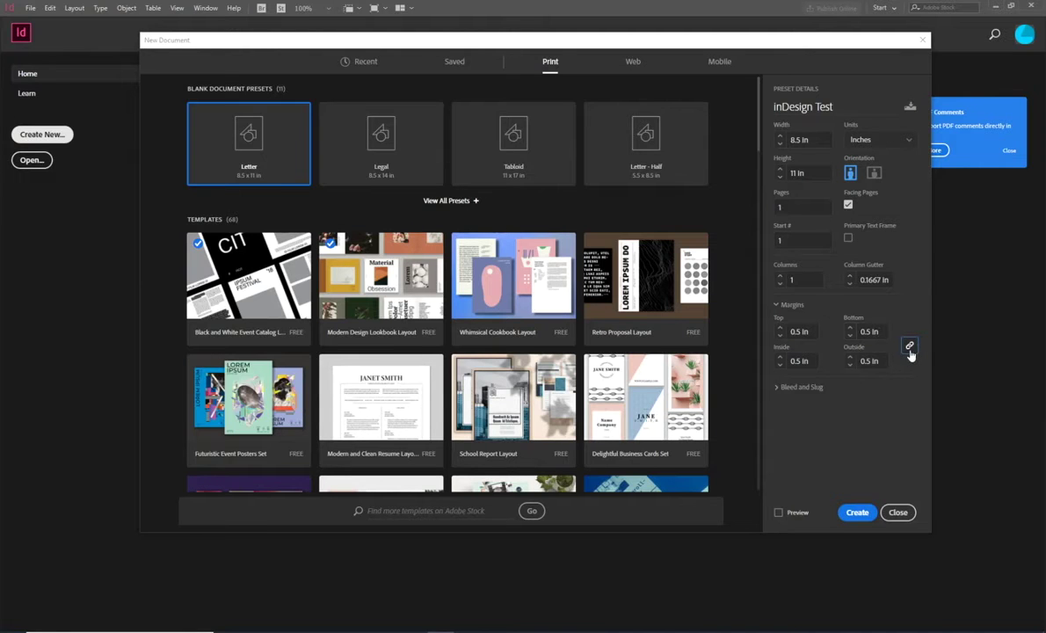
click(910, 351)
click(857, 512)
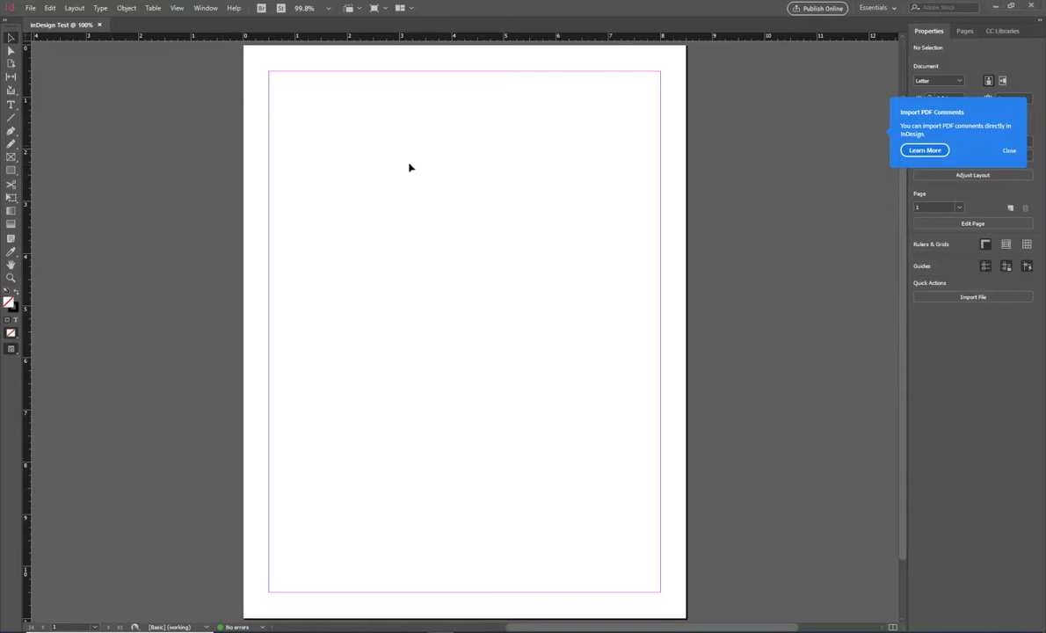
Dismiss the Import PDF Comments tip and switch between the Properties and Pages panels
click(1009, 150)
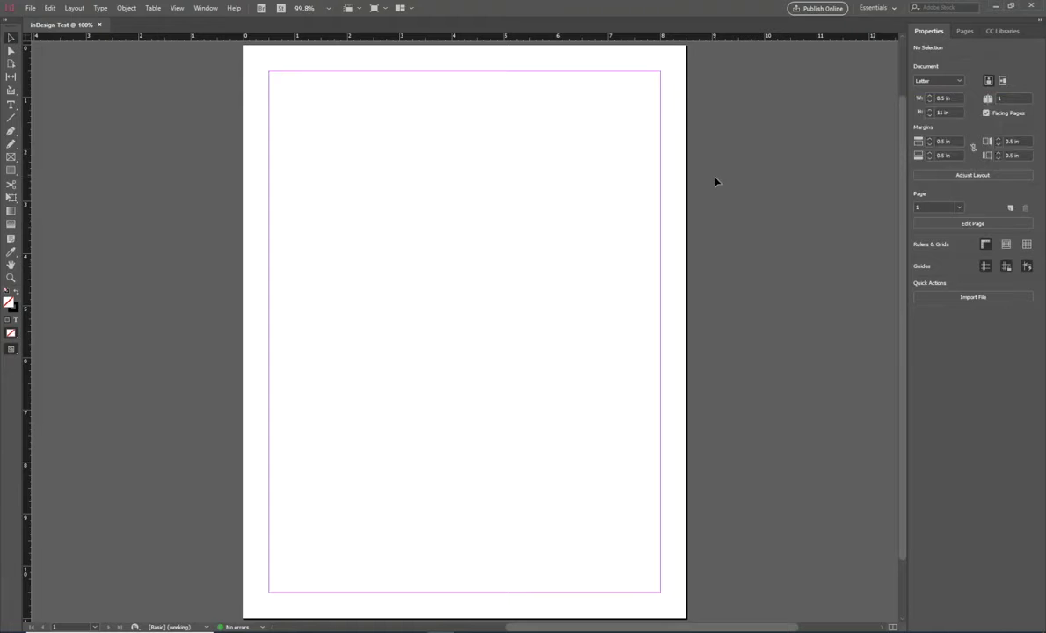
click(965, 32)
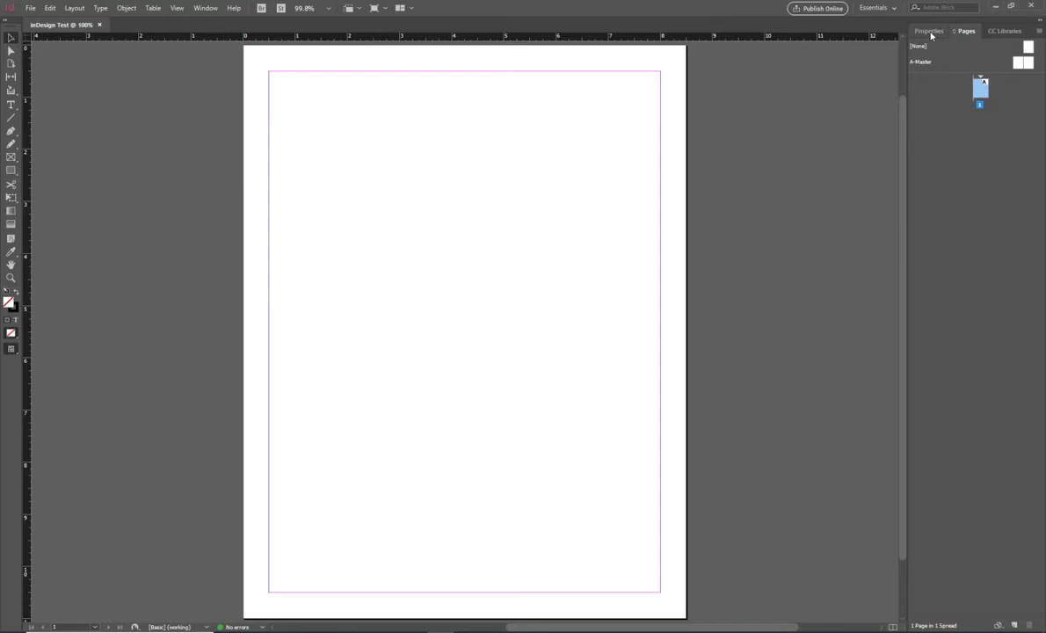
click(929, 31)
click(959, 33)
click(922, 32)
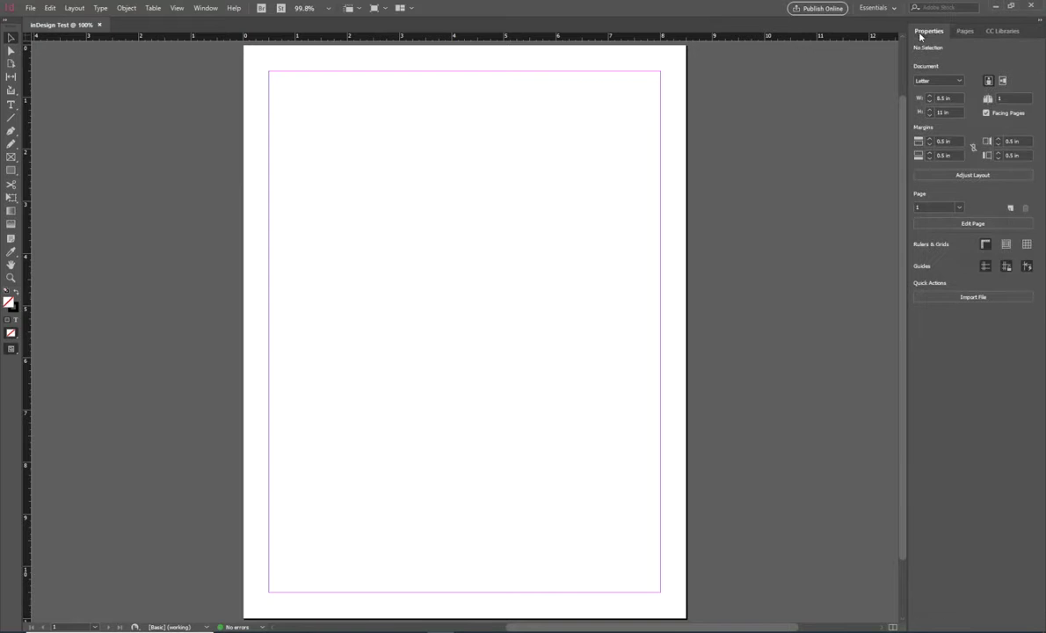
click(956, 33)
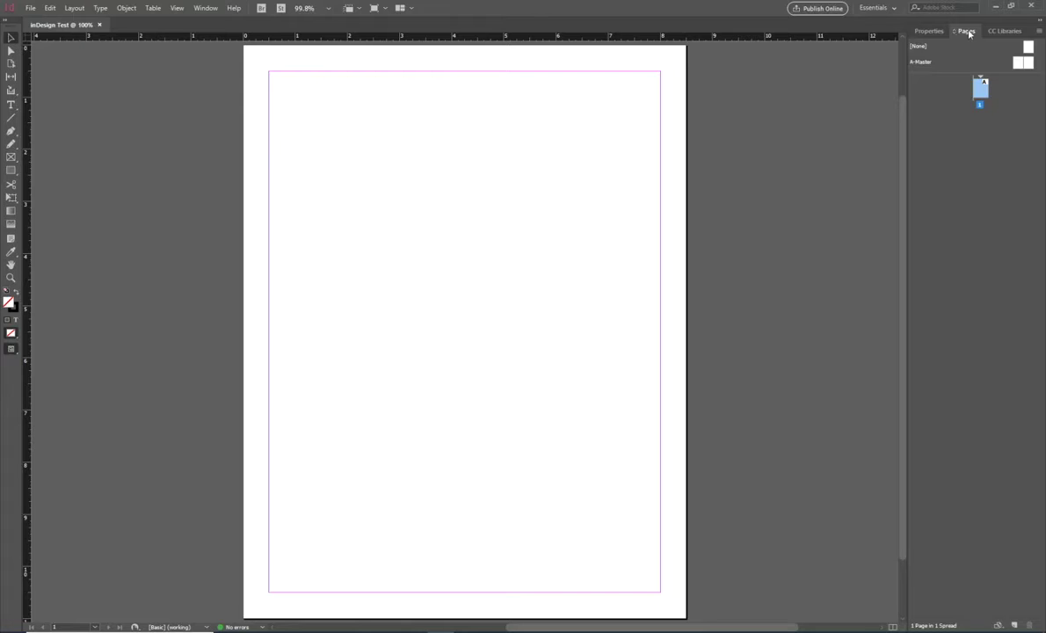
Float the Pages panel, dock it below Properties, then pull it back out
drag(968, 33, 717, 75)
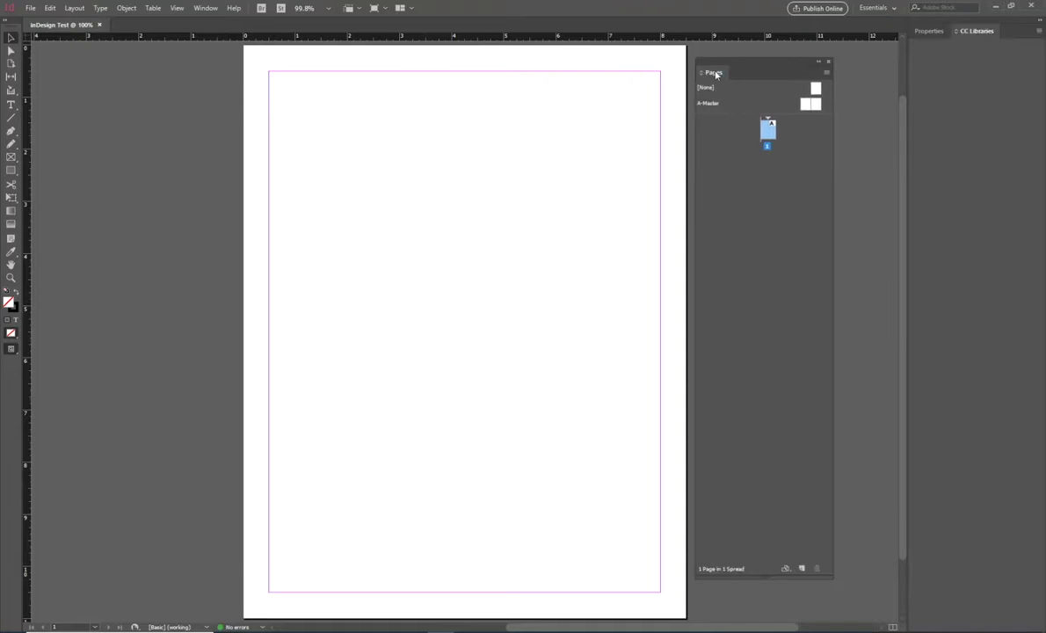
click(924, 32)
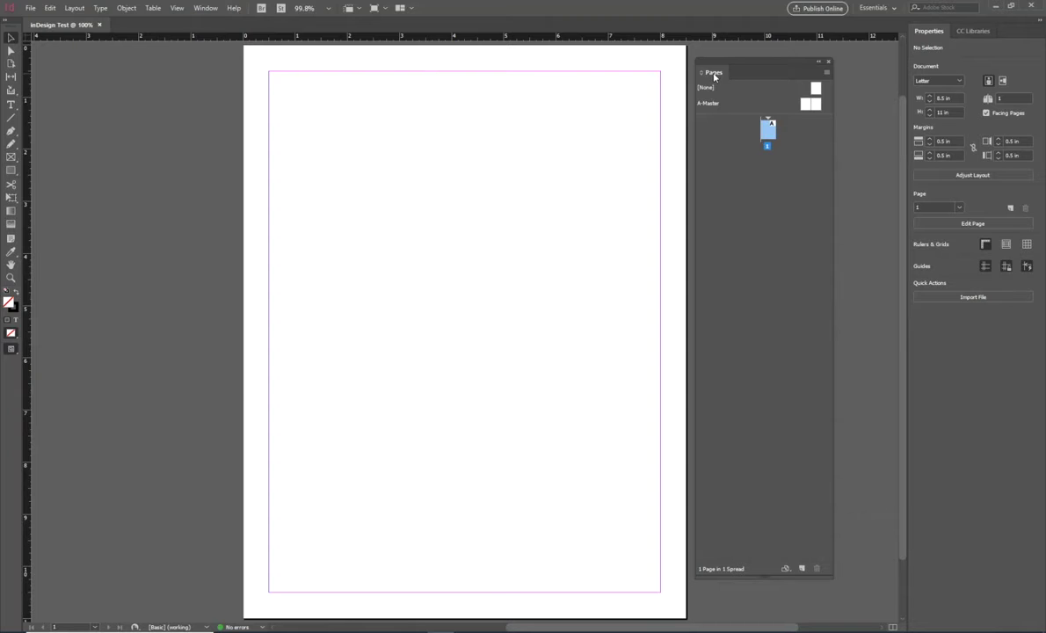
drag(713, 77, 933, 616)
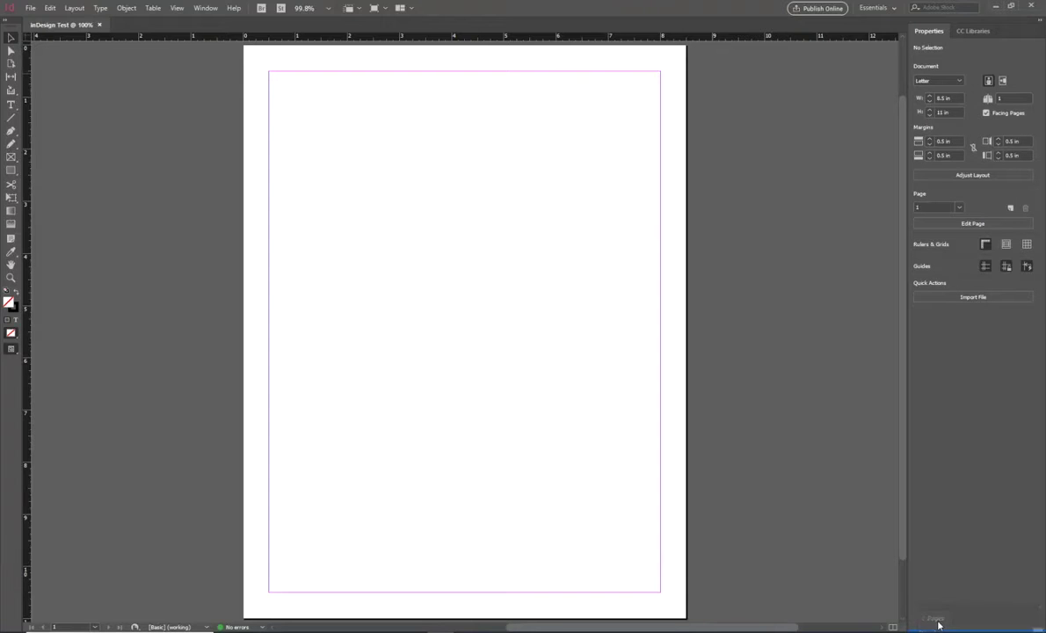
click(928, 339)
drag(928, 342, 941, 629)
drag(941, 628, 941, 627)
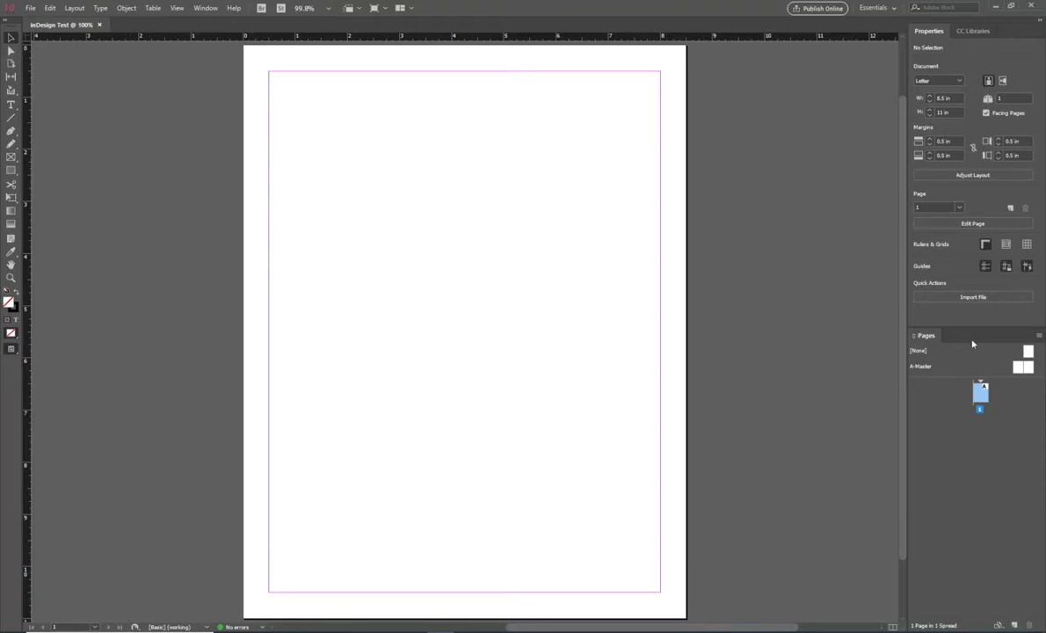
click(971, 464)
Add pages 2 and 3, return to page 1, and zoom out to 75%
click(1015, 625)
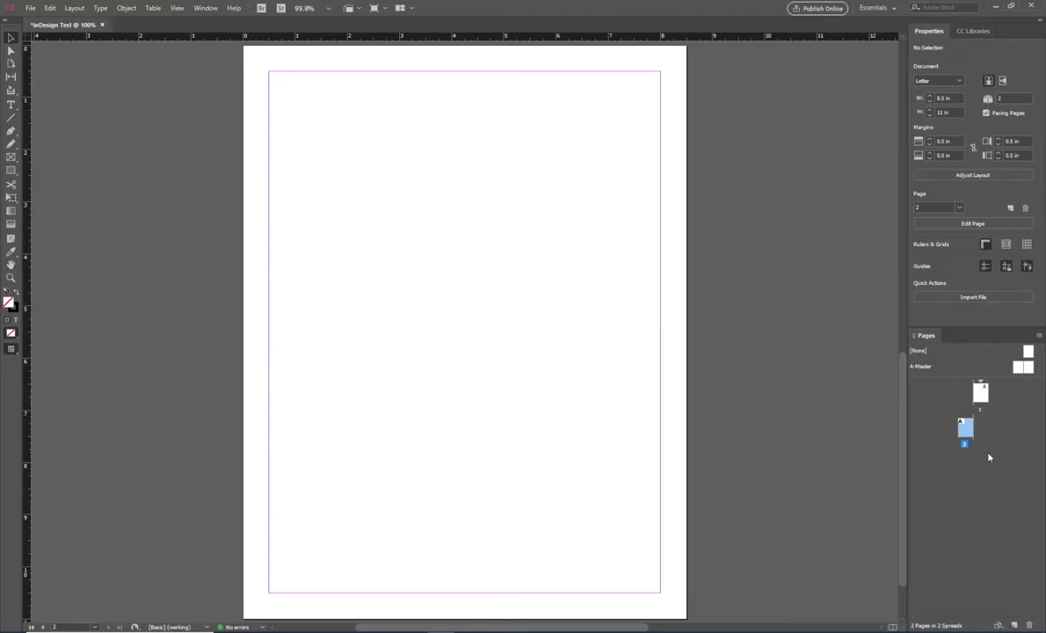
click(1015, 625)
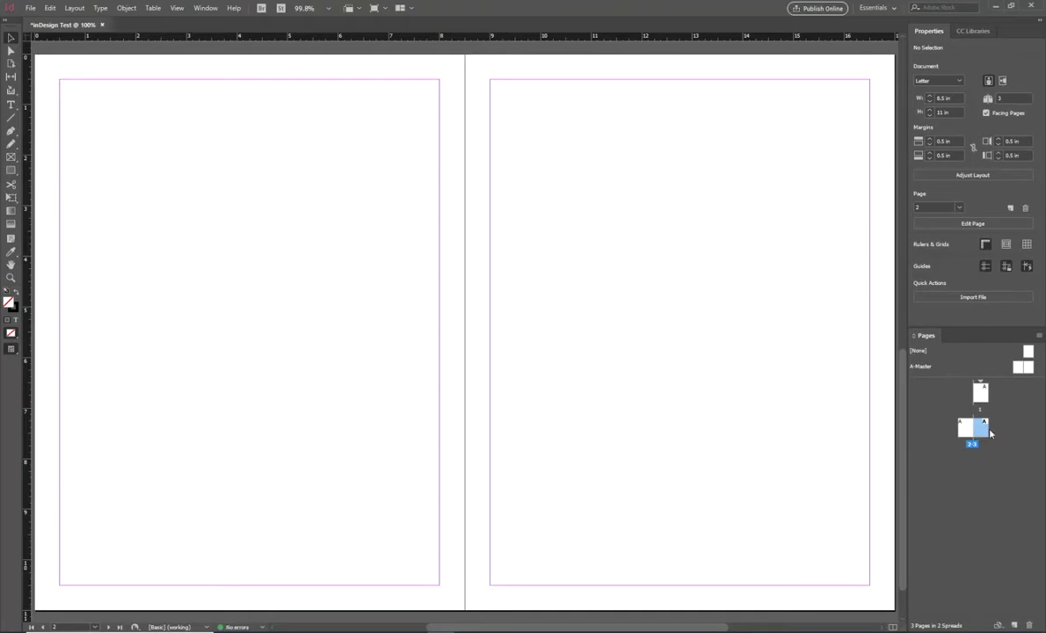
double_click(979, 392)
key(ctrl+minus)
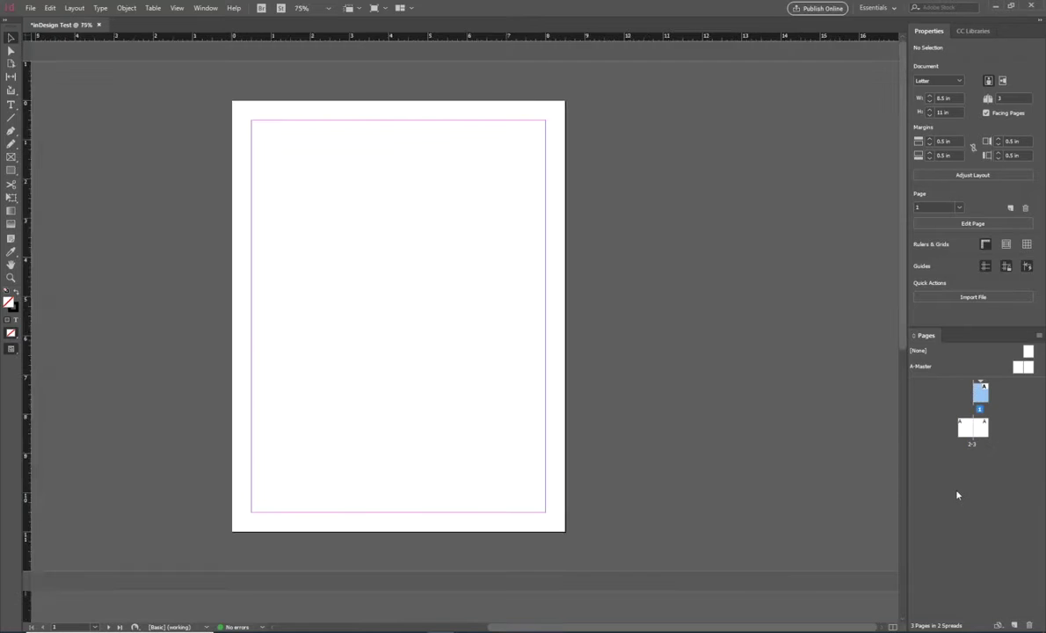
scroll(614, 490, down, 5)
drag(661, 628, 556, 628)
scroll(604, 547, down, 3)
Zoom between 50% and 75%, then move the view to the pages 2–3 spread
scroll(654, 330, up, 4)
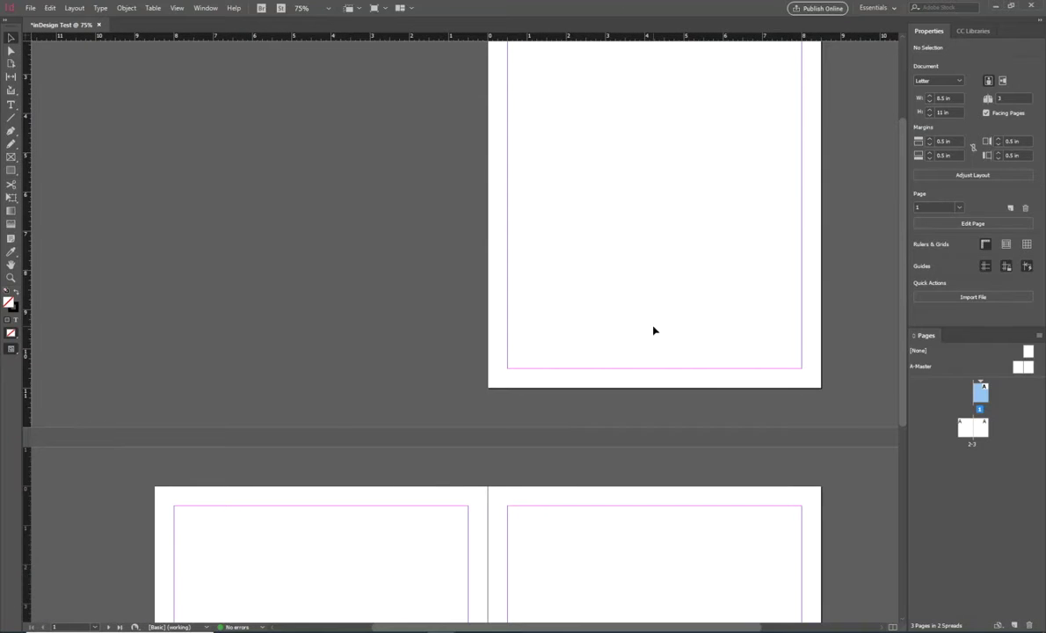
scroll(654, 330, down, 5)
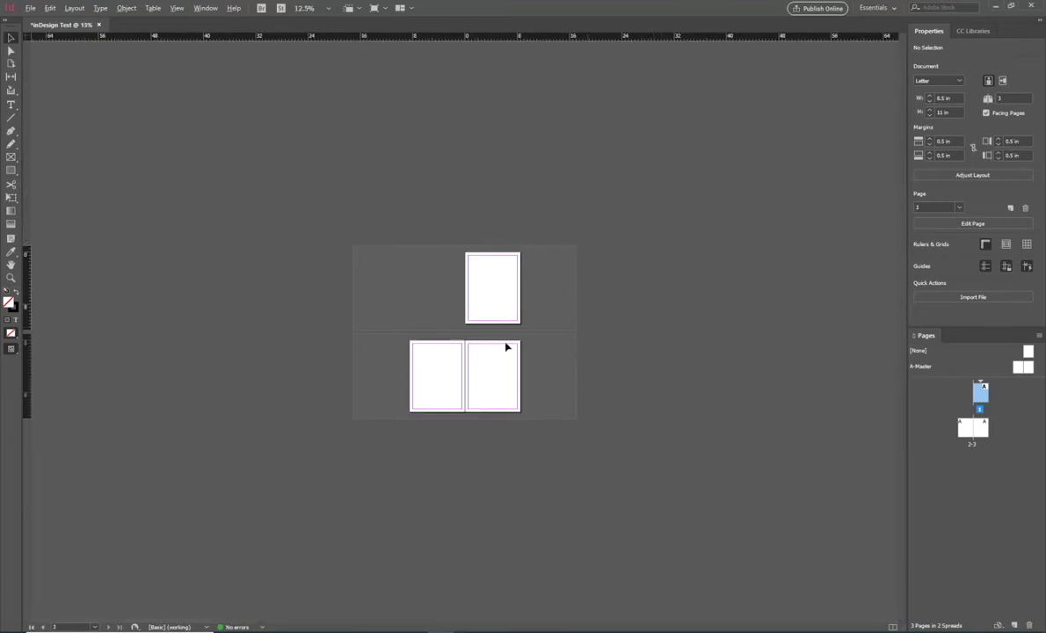
scroll(432, 317, up, 6)
scroll(429, 317, down, 5)
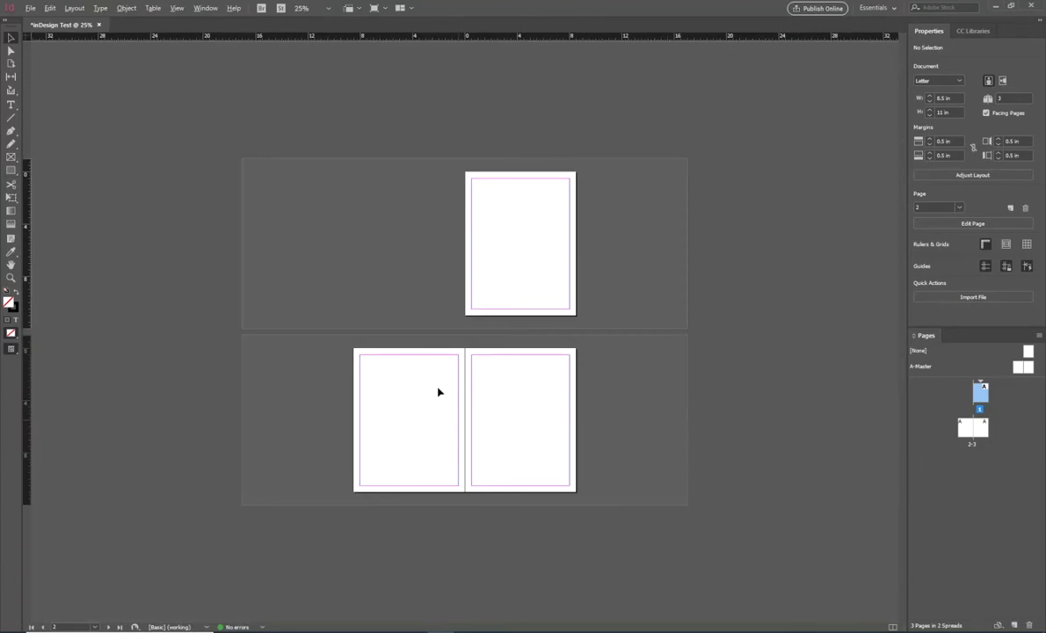
scroll(439, 390, up, 3)
scroll(424, 362, down, 1)
scroll(425, 362, up, 1)
scroll(424, 362, down, 1)
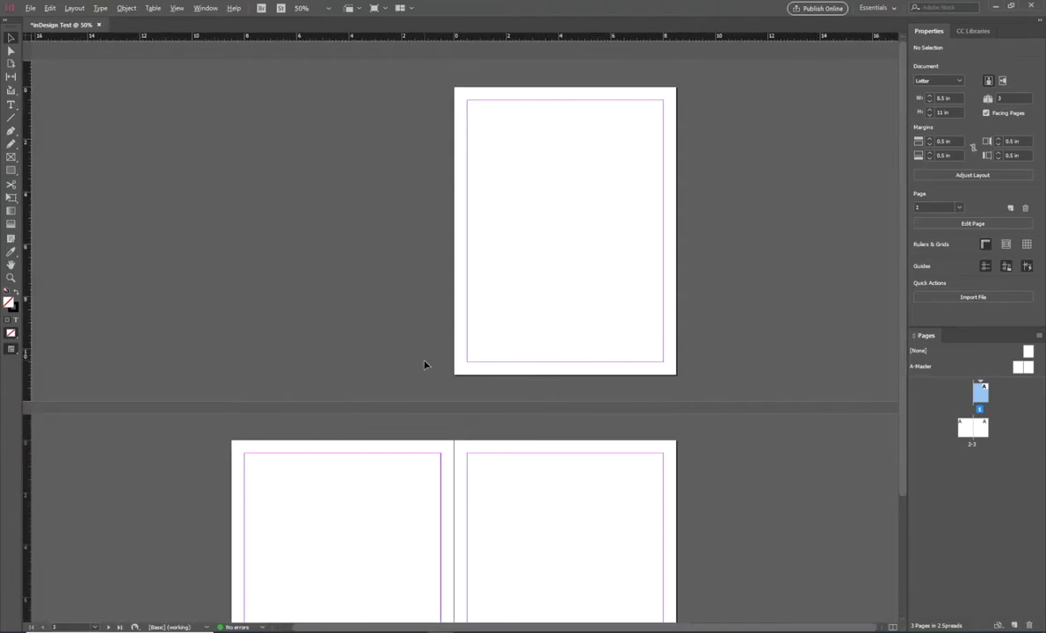
scroll(376, 406, up, 1)
scroll(516, 415, down, 3)
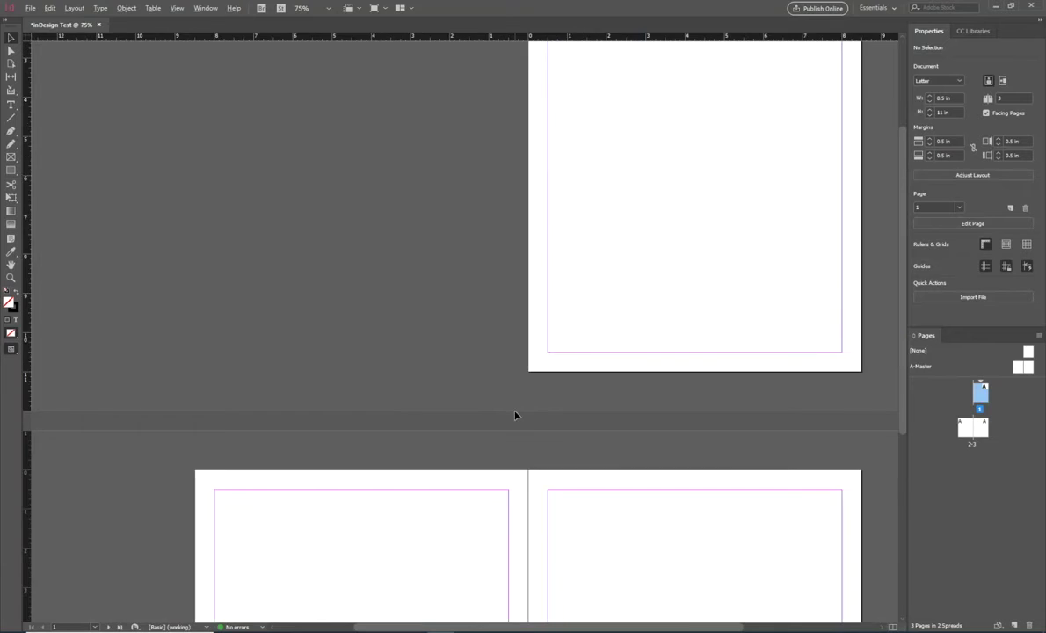
scroll(468, 386, up, 2)
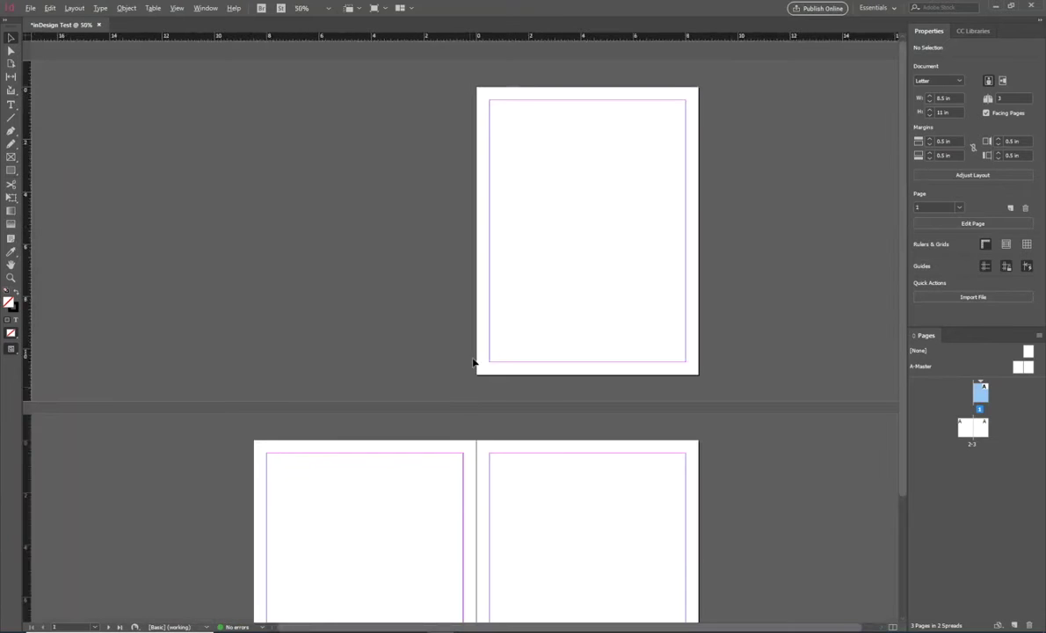
scroll(472, 357, down, 1)
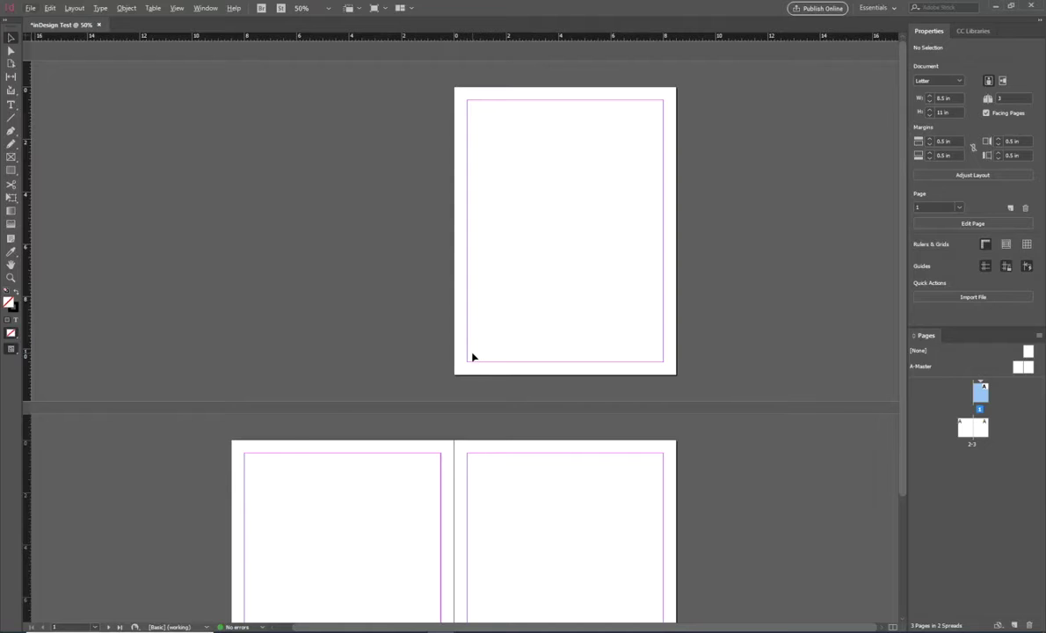
scroll(472, 357, up, 1)
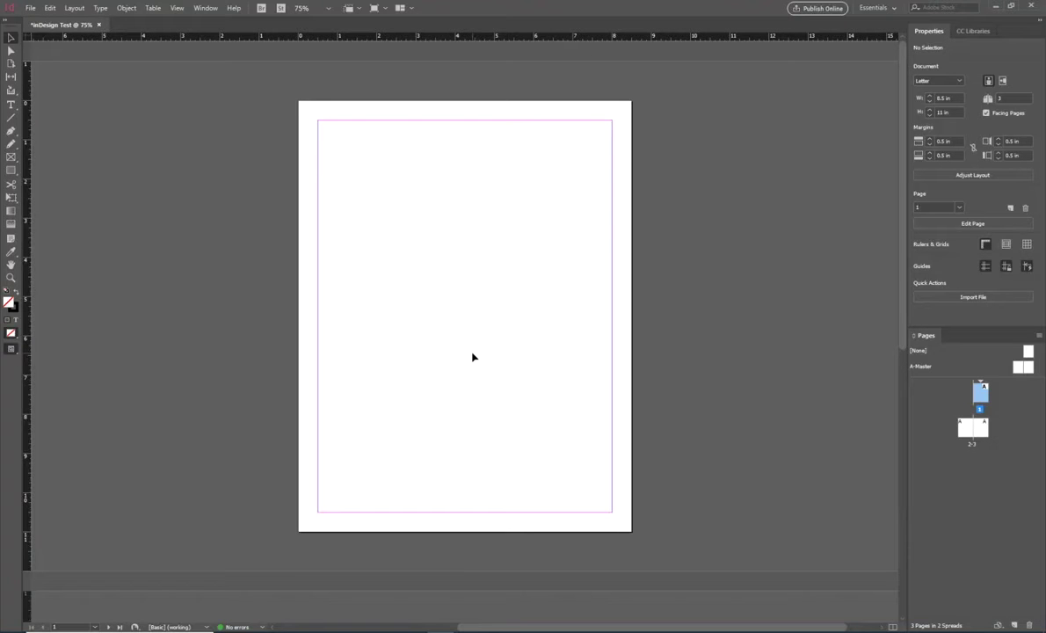
key(ctrl+minus)
key(ctrl+minus)
key(ctrl+equal)
key(ctrl+equal)
key(ctrl+minus)
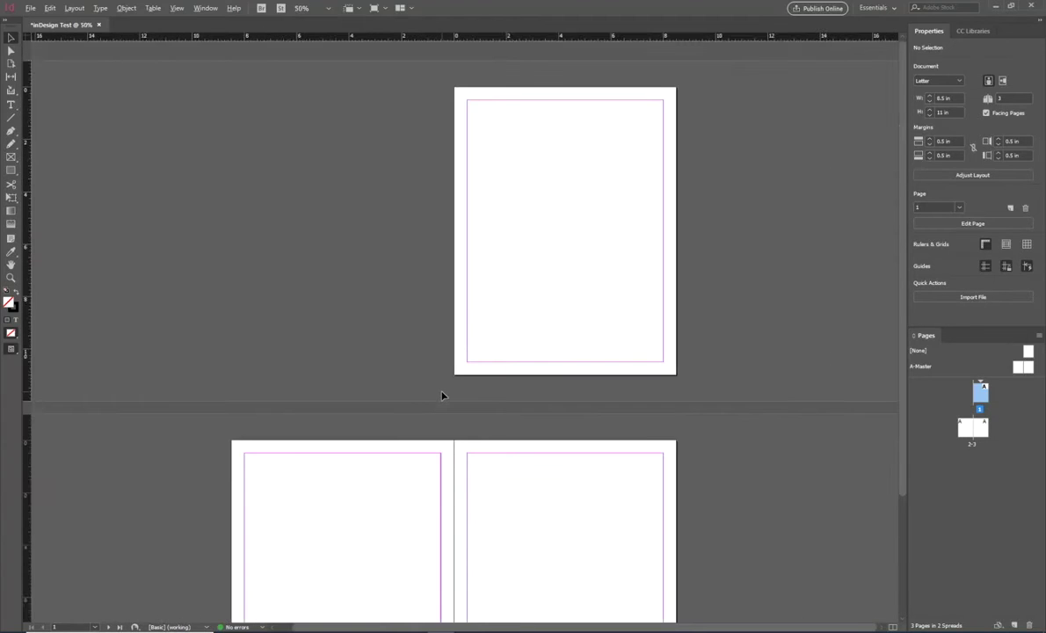
key(ctrl+equal)
key(alt+Page_Down)
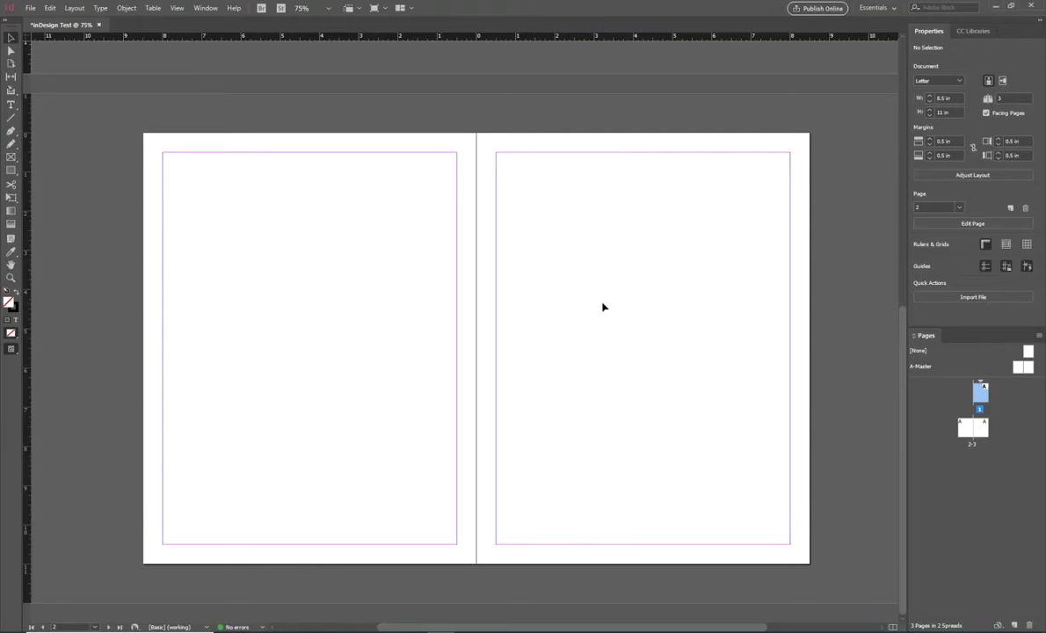
click(982, 428)
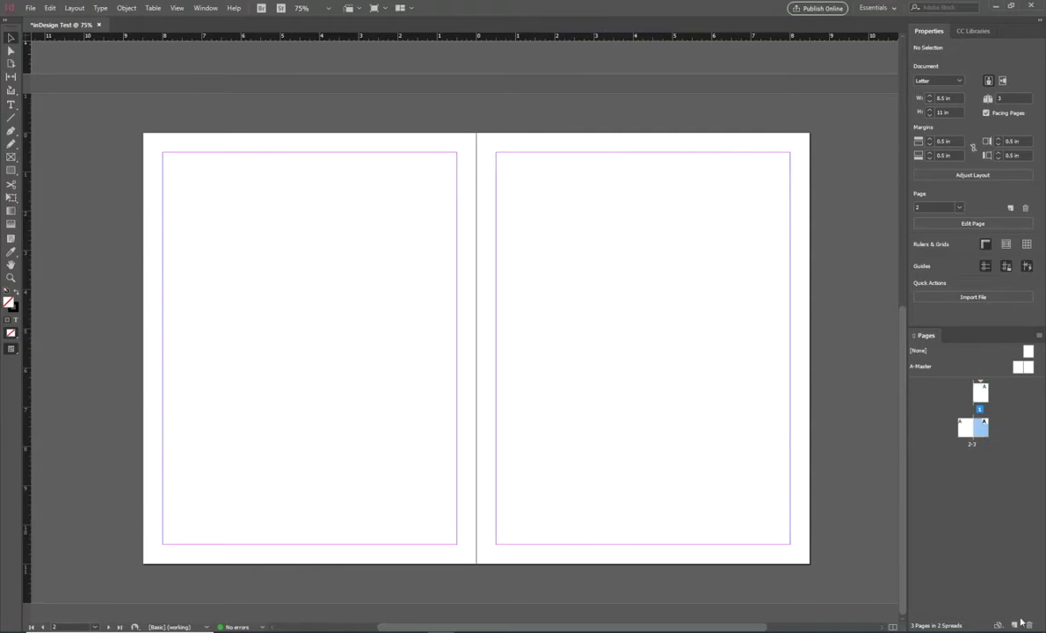
click(1015, 494)
right_click(982, 427)
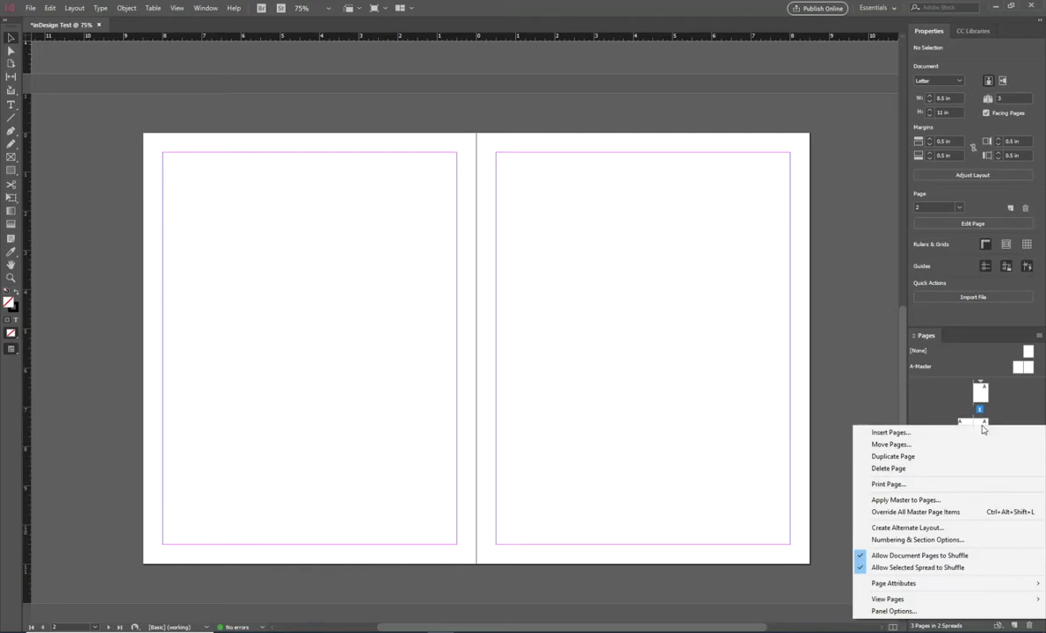
click(982, 428)
right_click(981, 389)
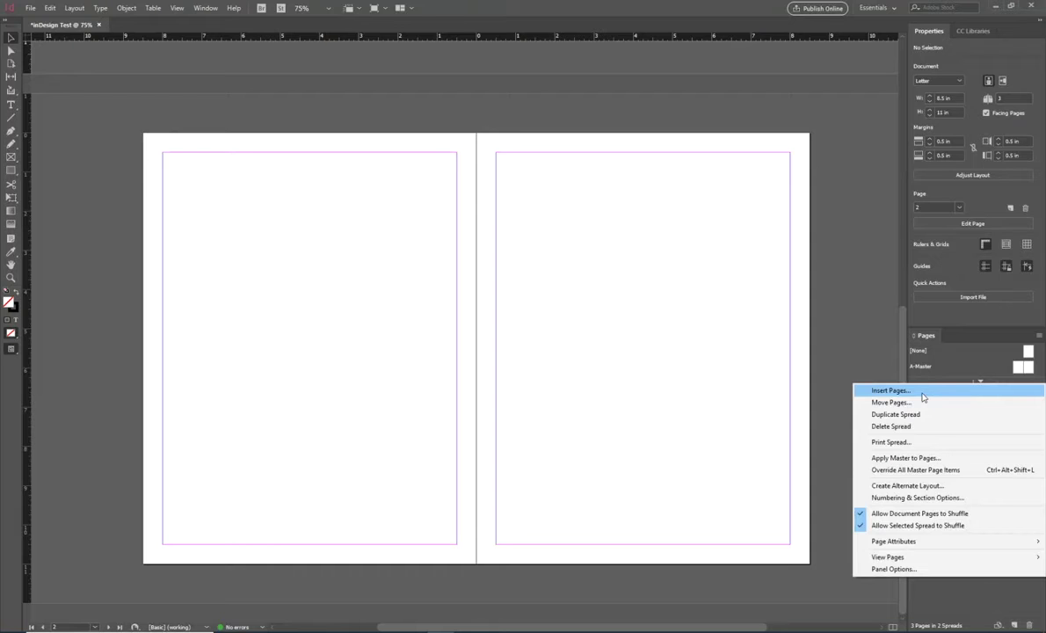
click(922, 397)
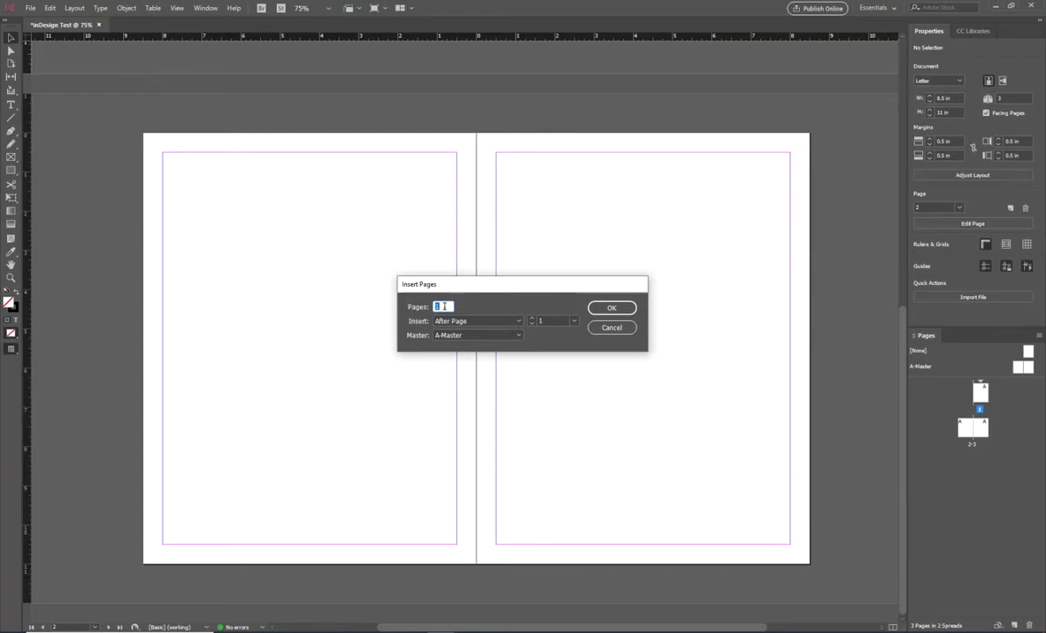
click(607, 327)
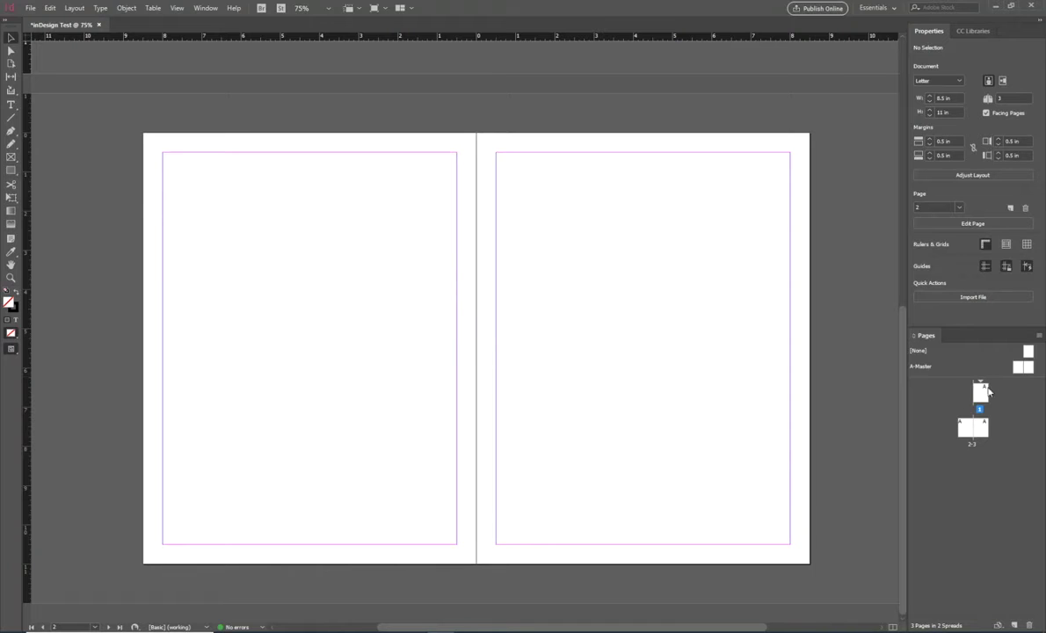
right_click(981, 392)
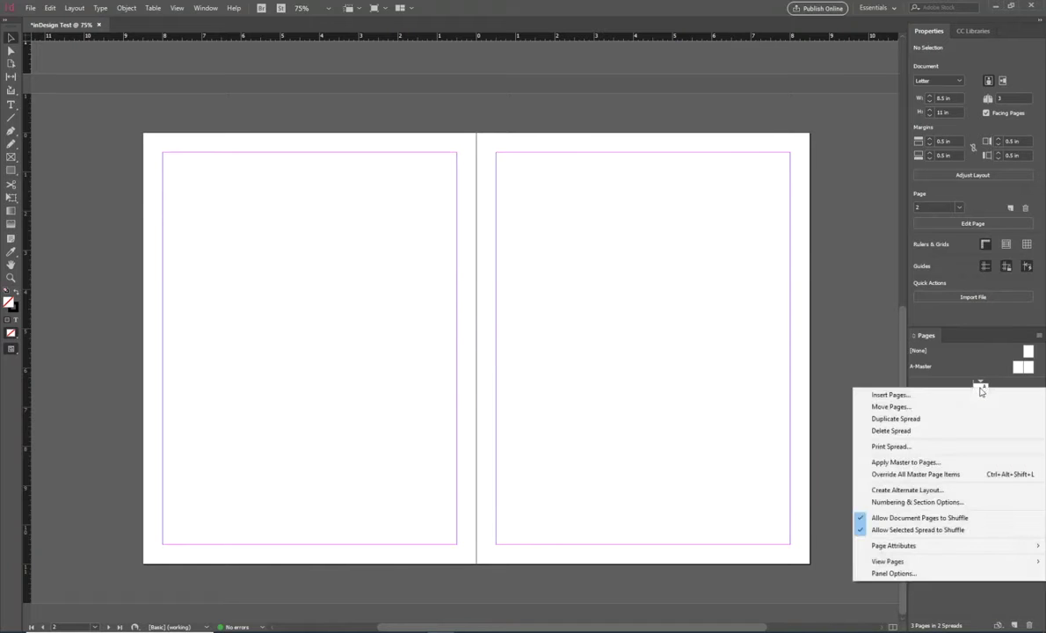
click(979, 397)
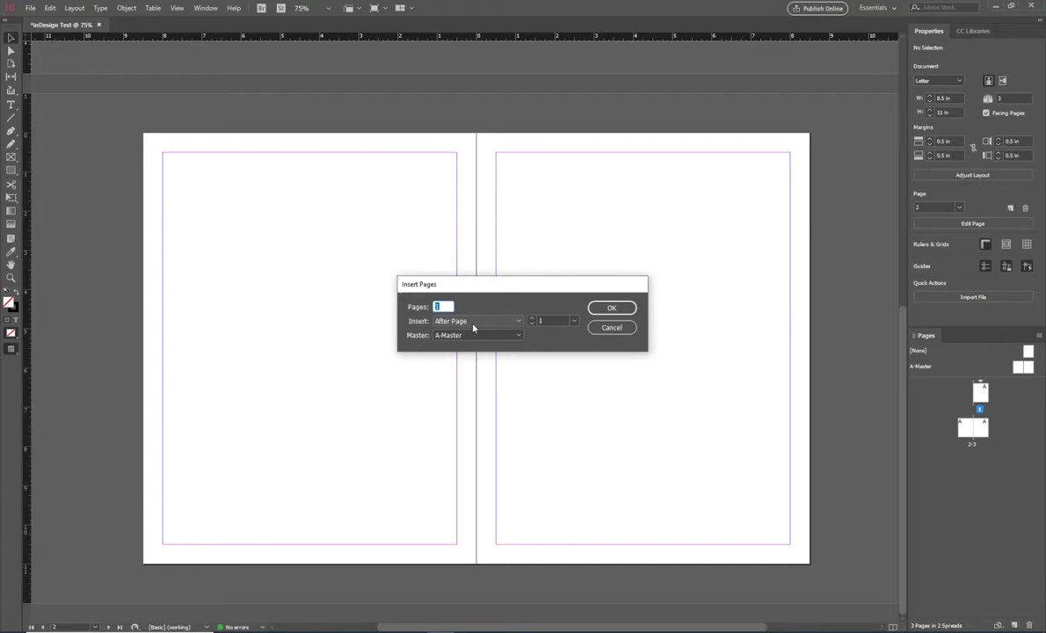
click(603, 329)
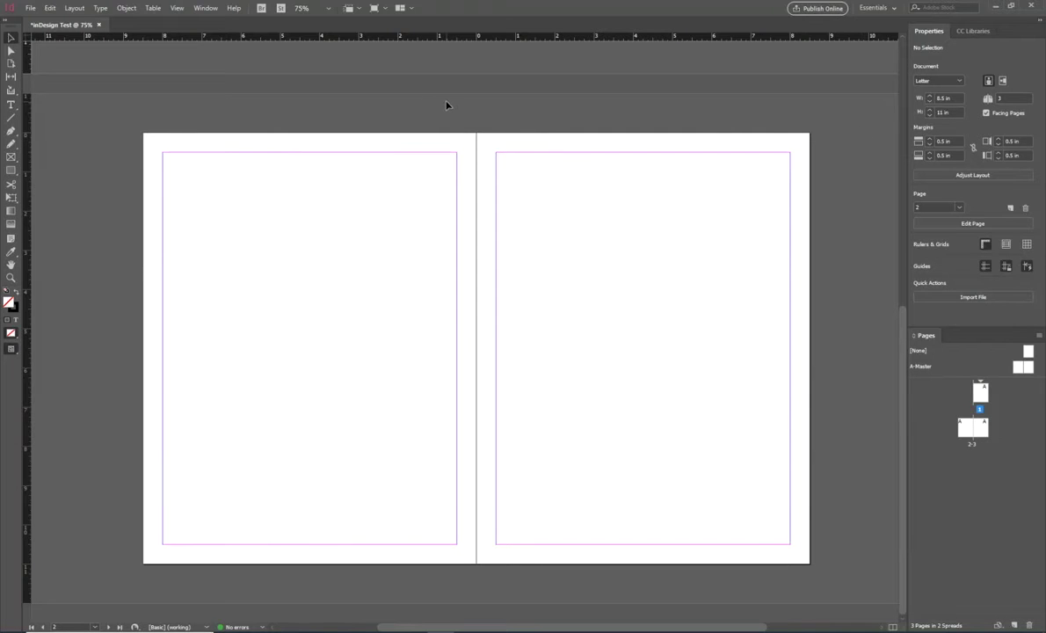
click(32, 8)
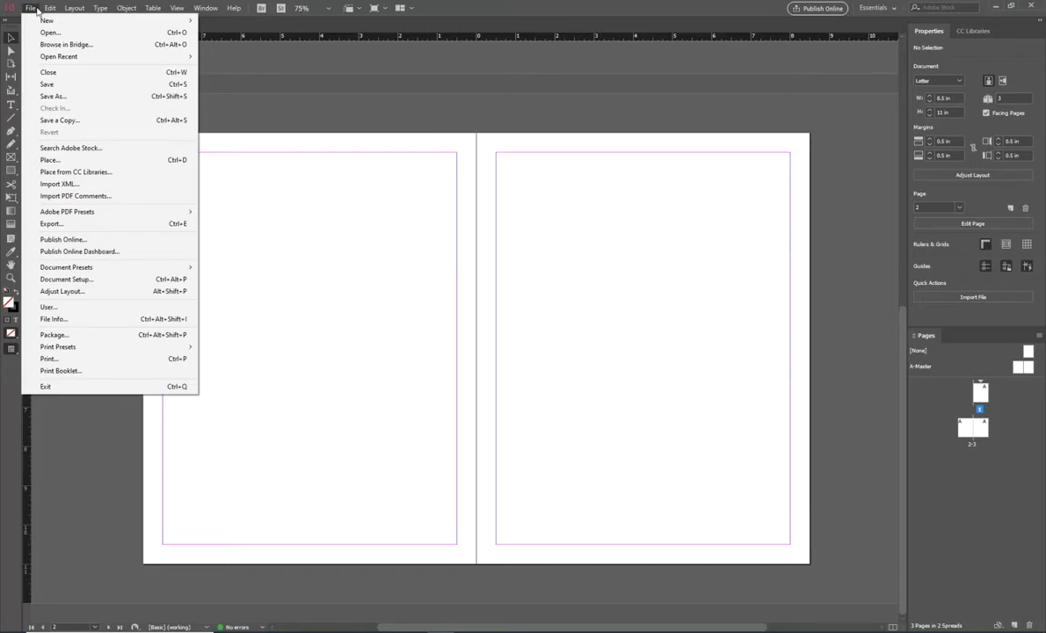
click(103, 280)
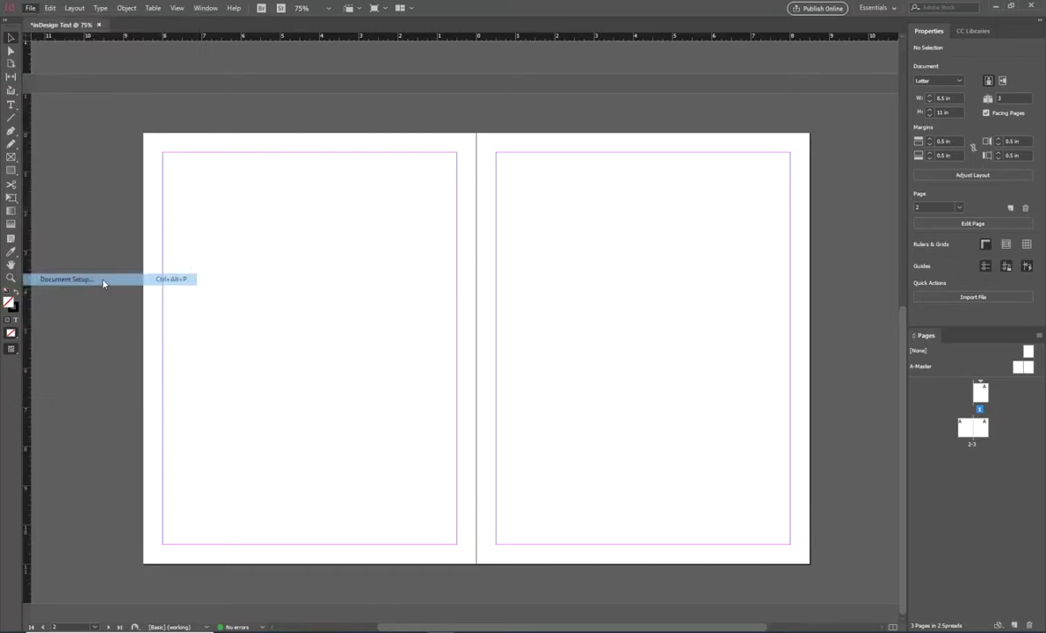
click(538, 436)
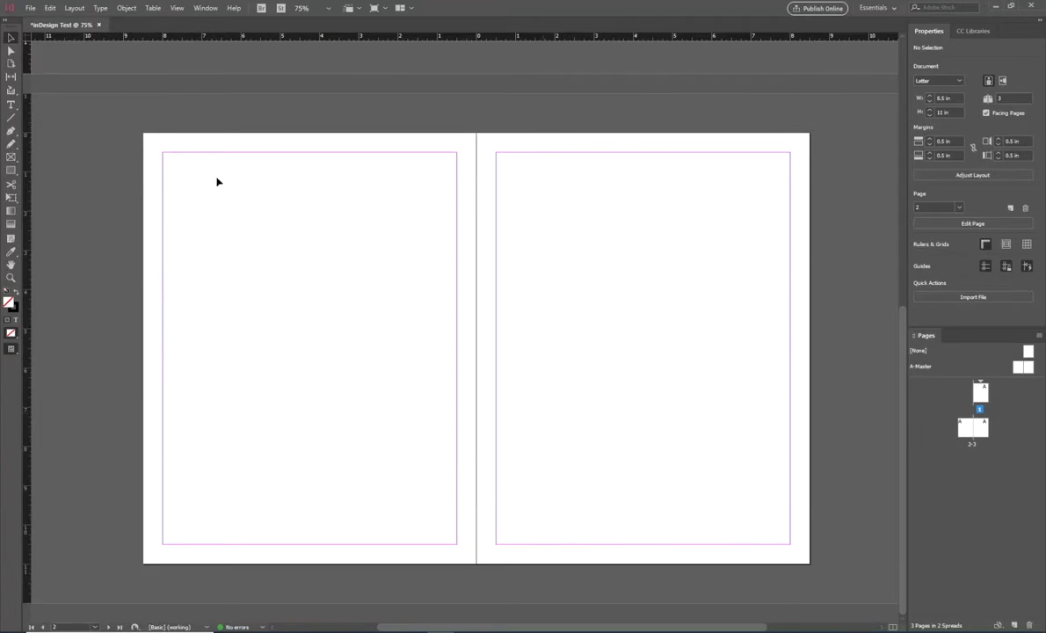
click(35, 9)
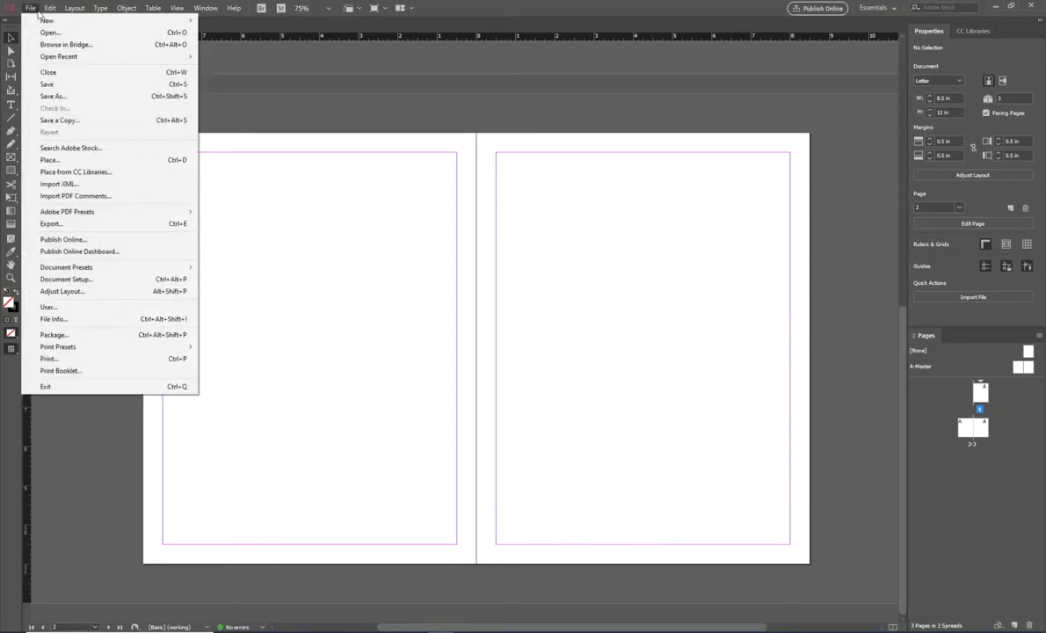
click(104, 279)
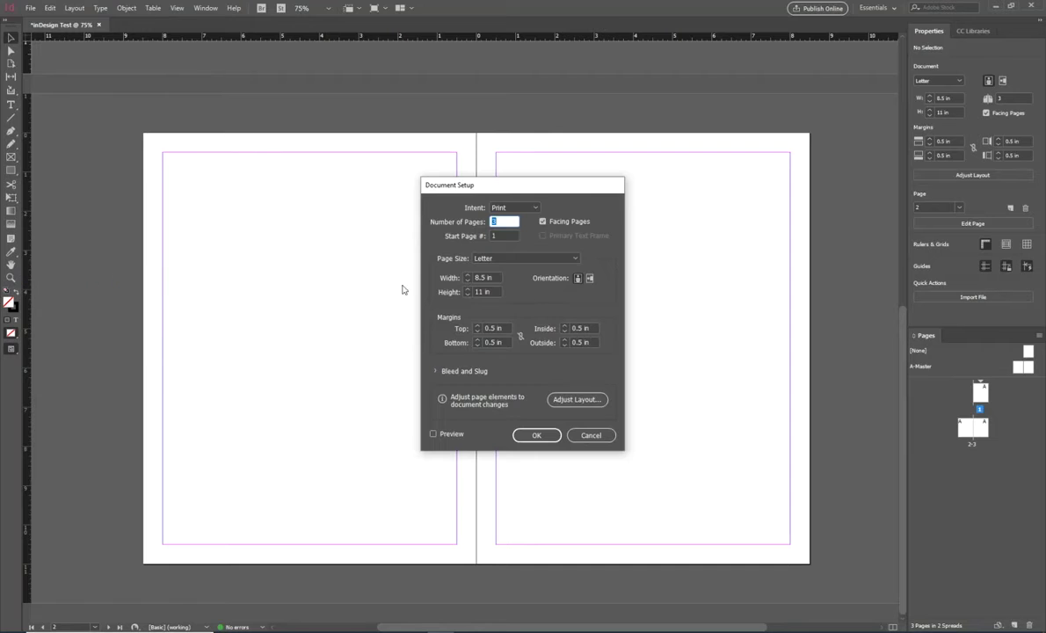
click(514, 258)
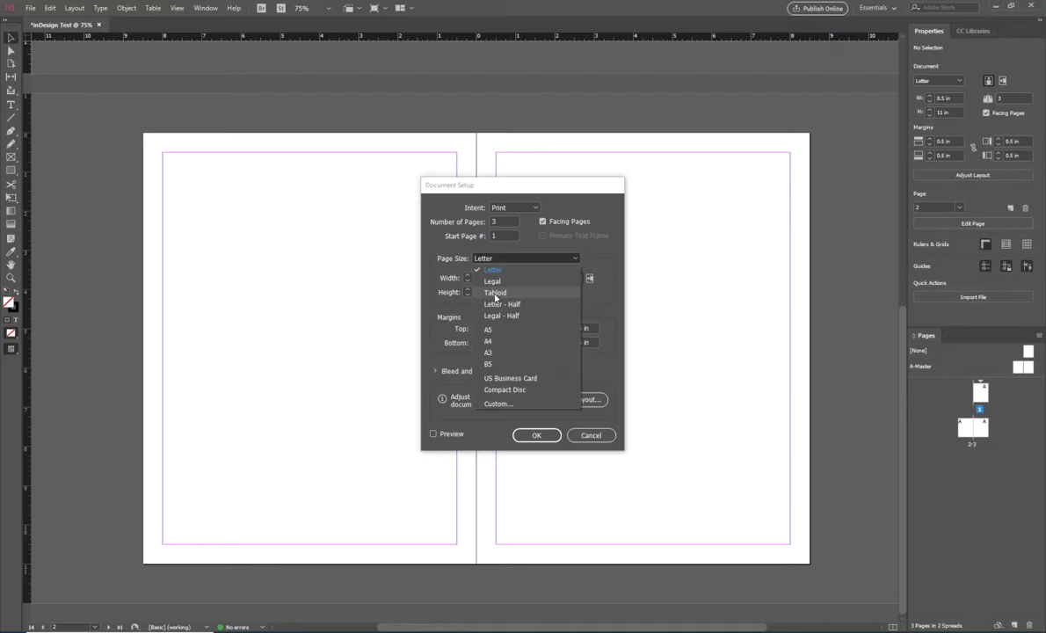
click(495, 294)
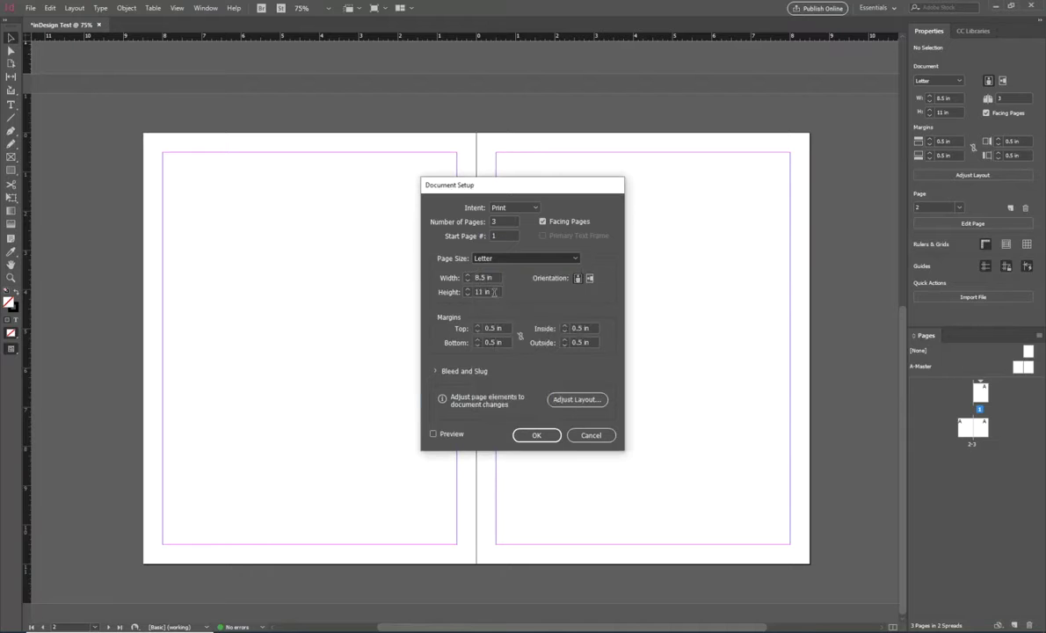
click(432, 434)
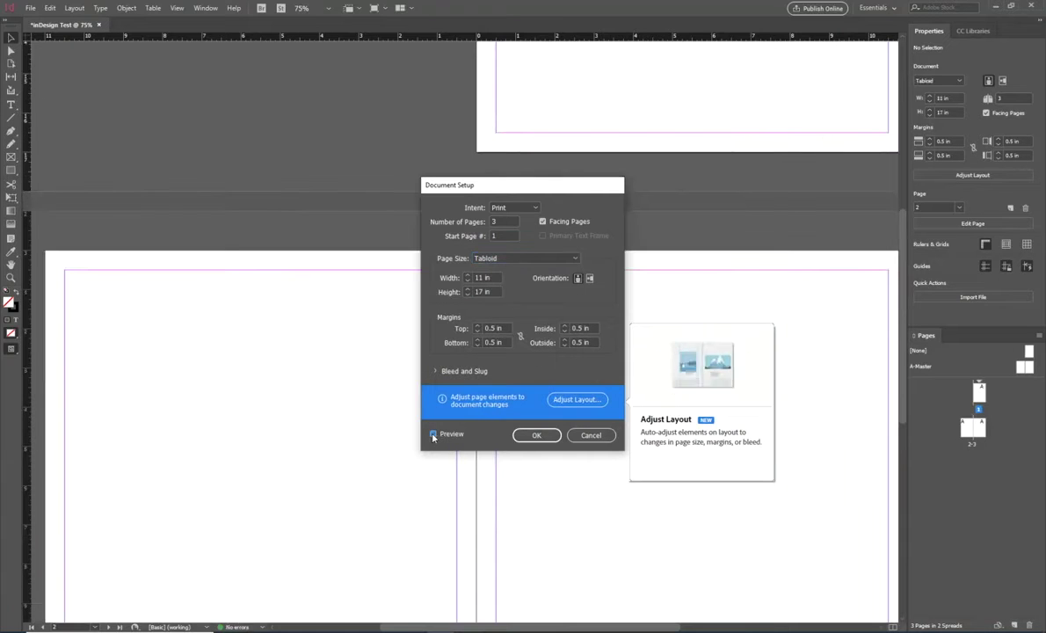
click(590, 278)
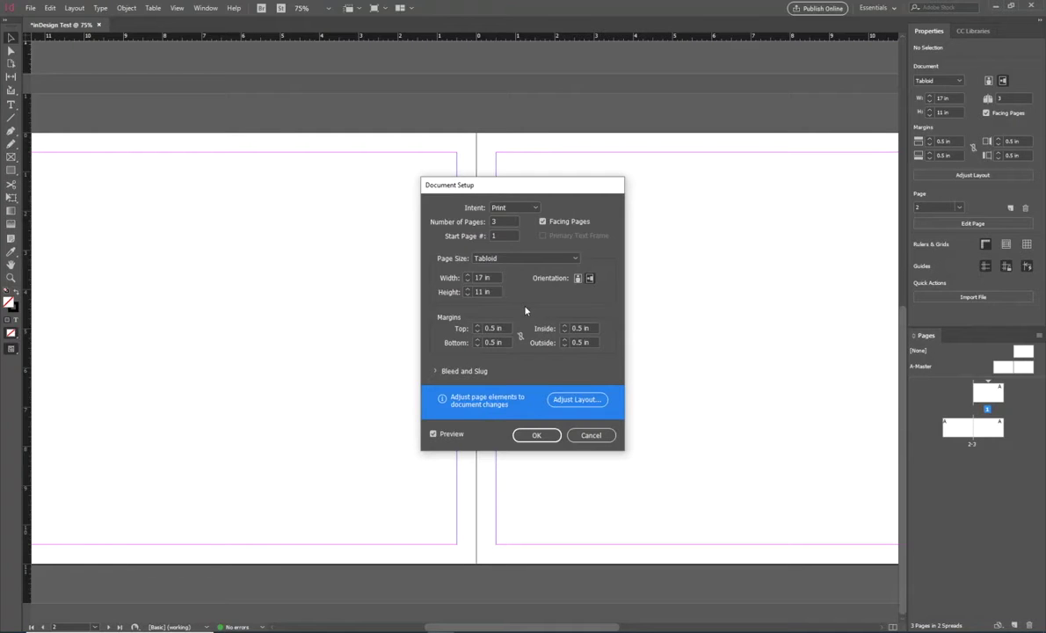
click(528, 258)
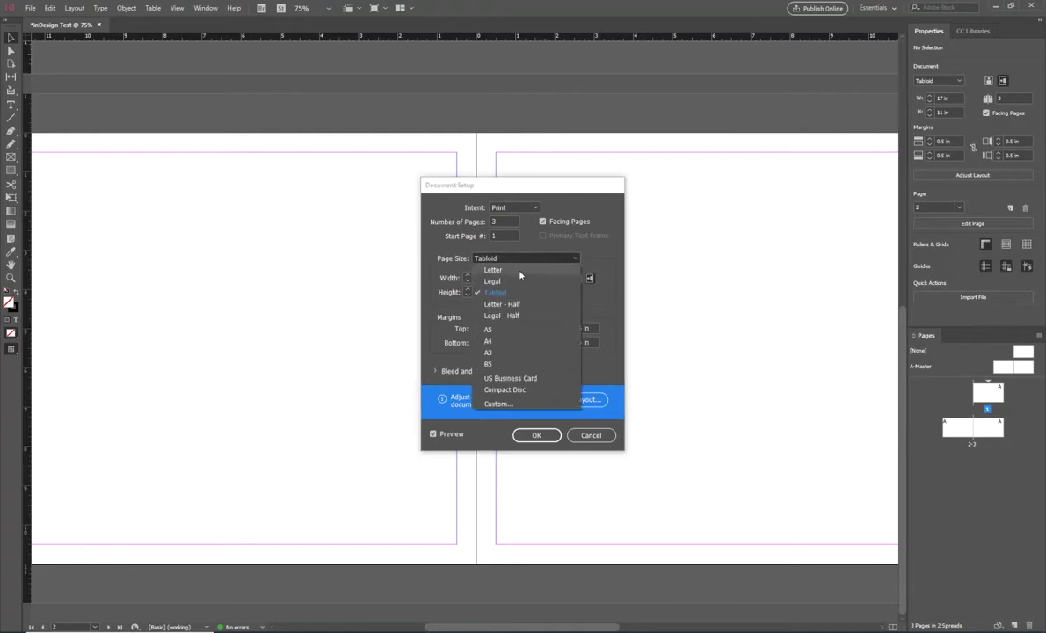
click(519, 273)
click(576, 279)
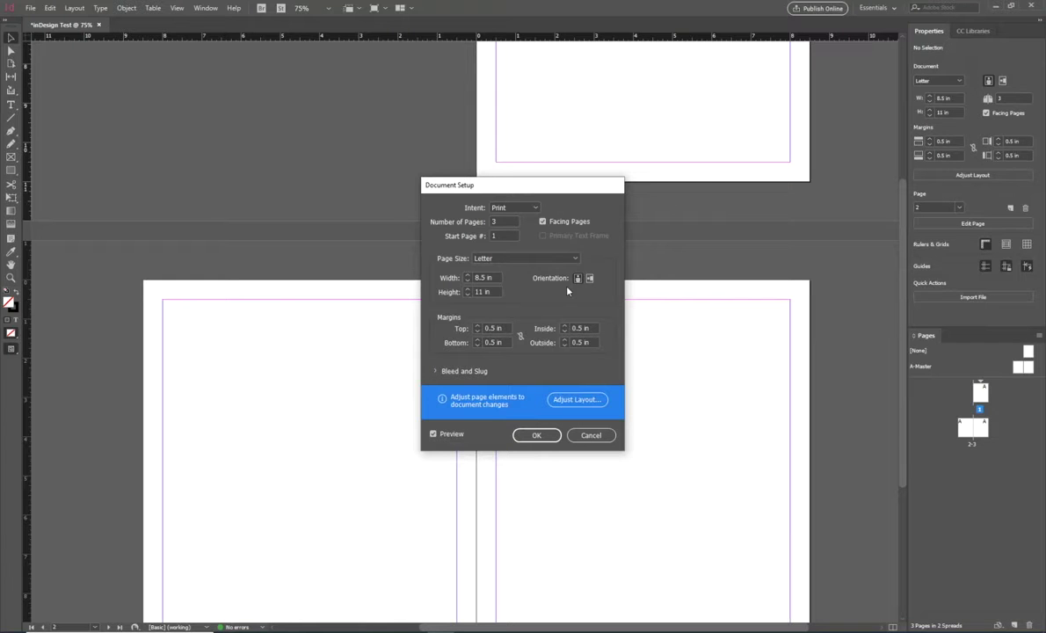
click(536, 435)
click(532, 437)
scroll(549, 421, down, 3)
scroll(548, 421, up, 6)
scroll(547, 421, up, 4)
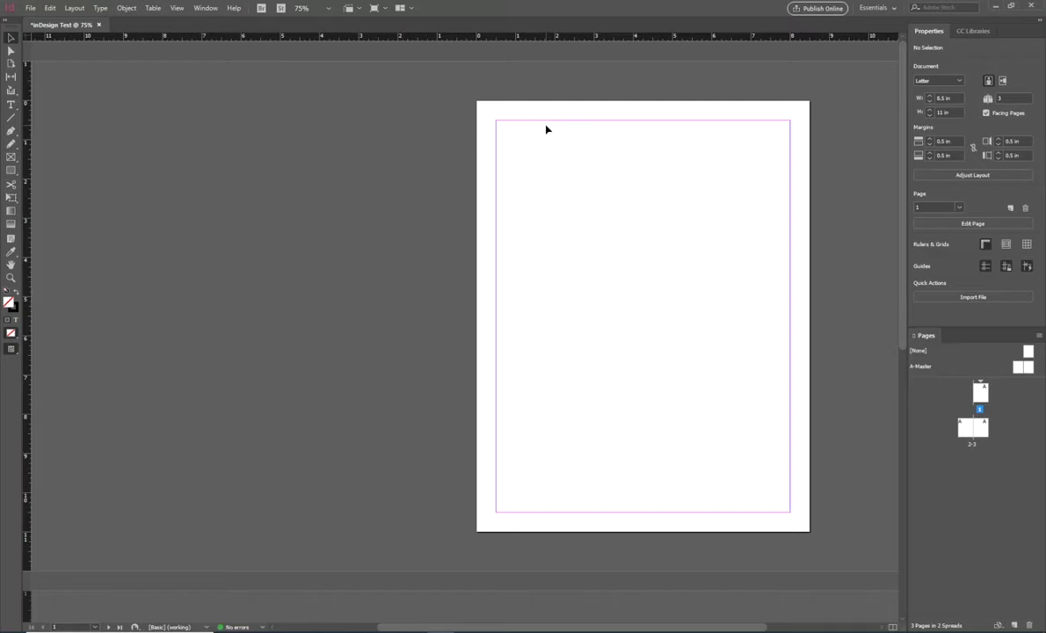
key(w)
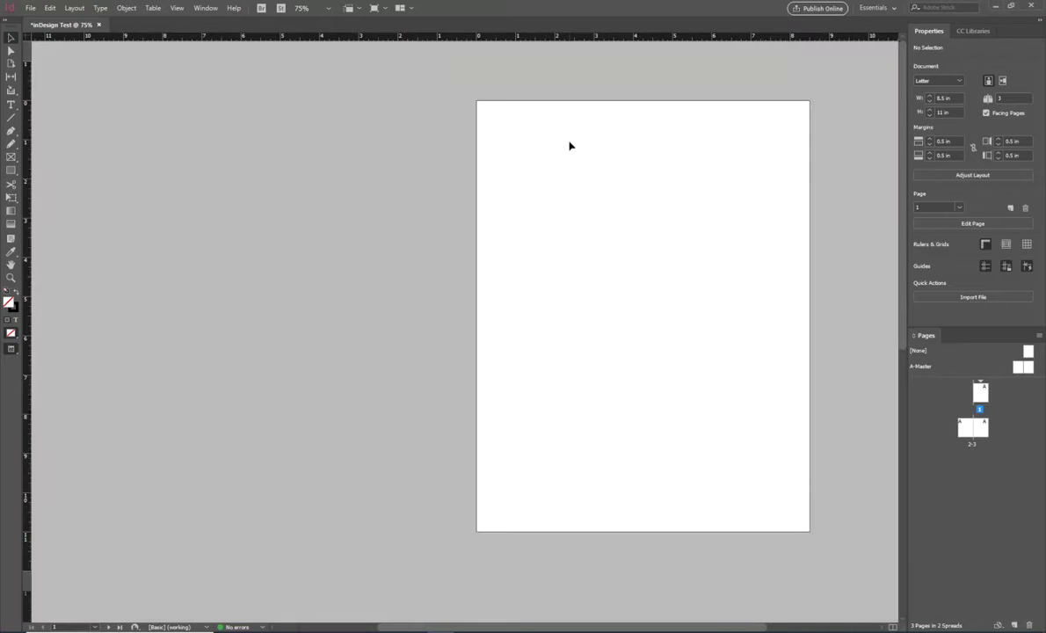
key(w)
key(w)
key(w)
key(w)
key(w)
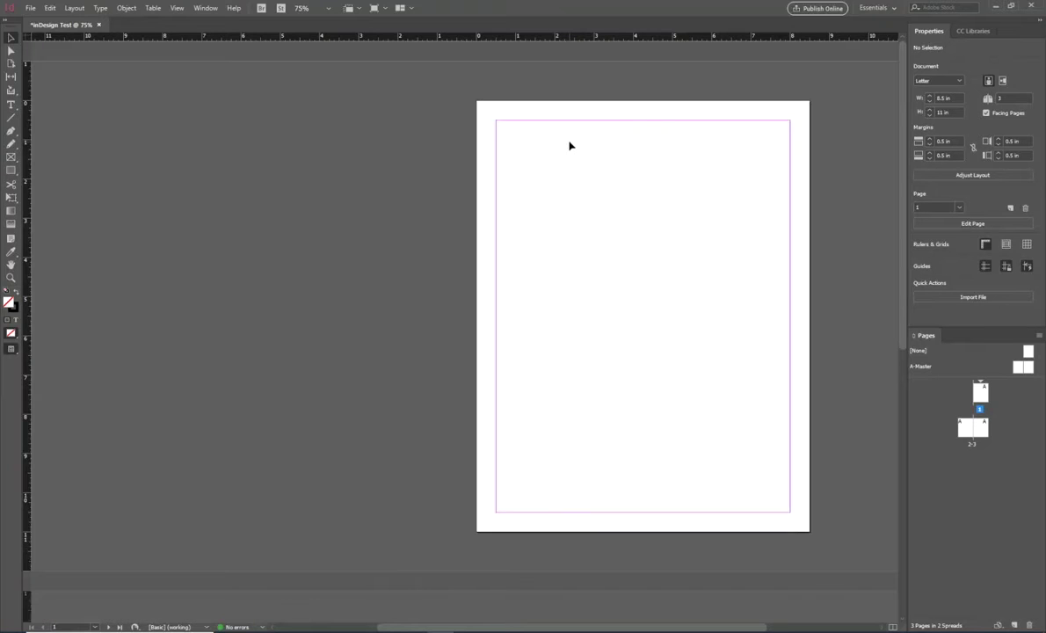
key(w)
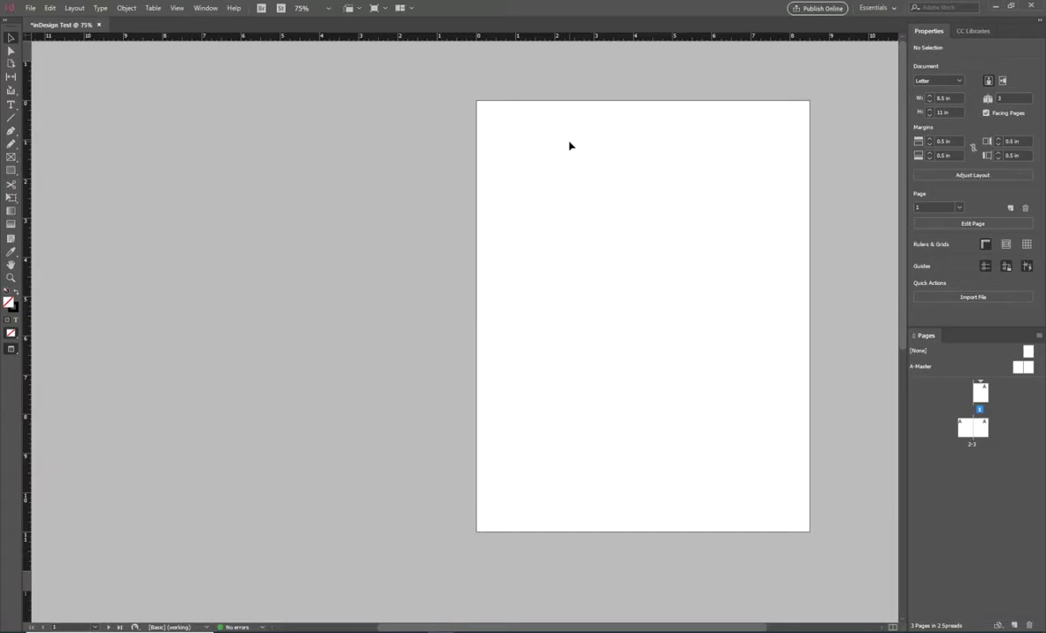
key(w)
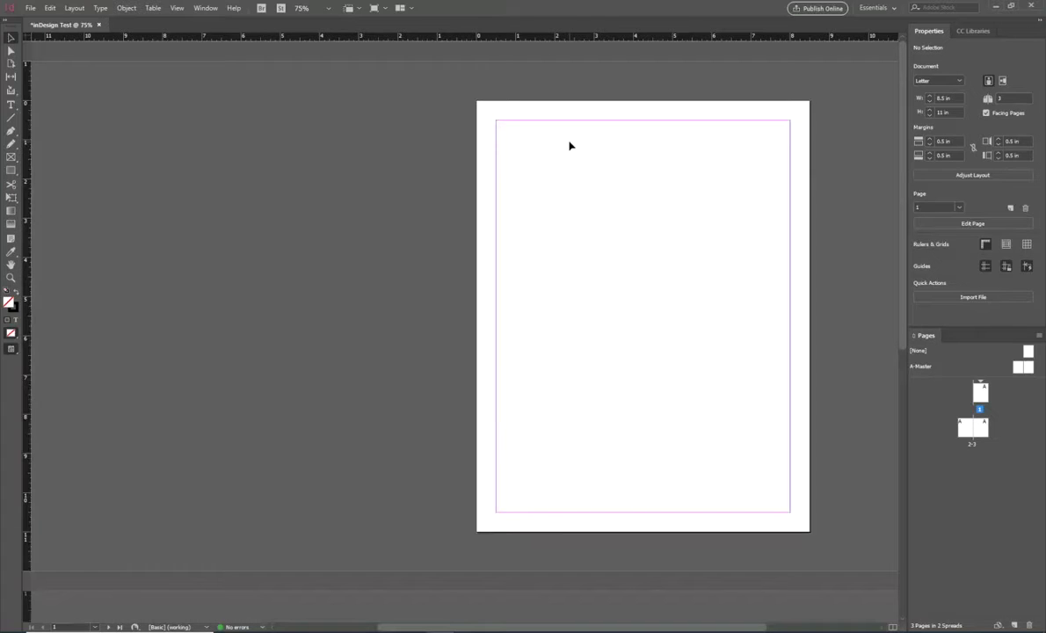
key(w)
key(w)
key(w)
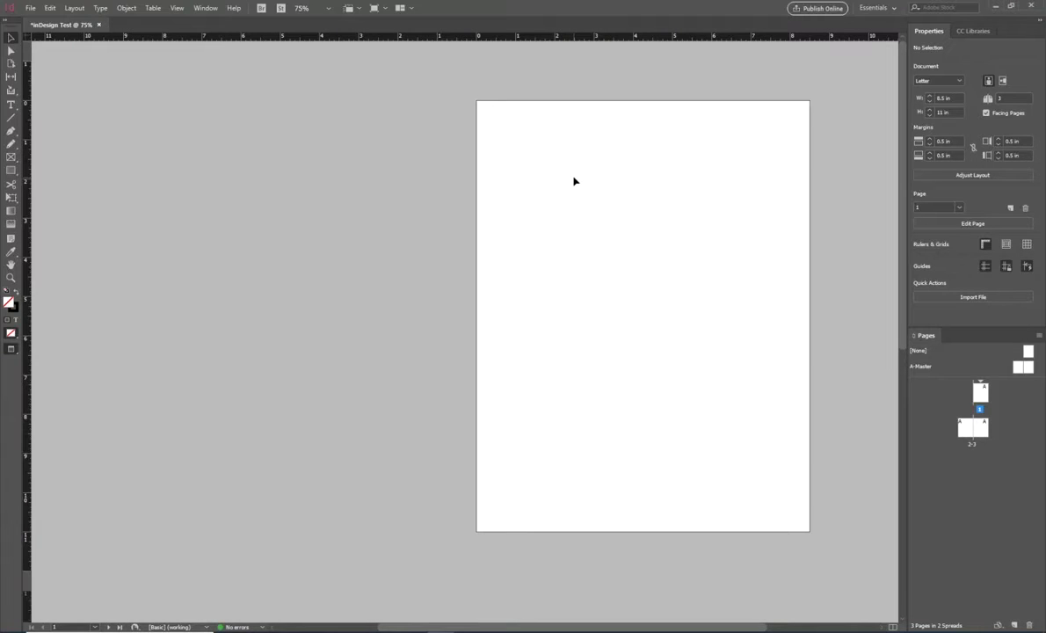
key(w)
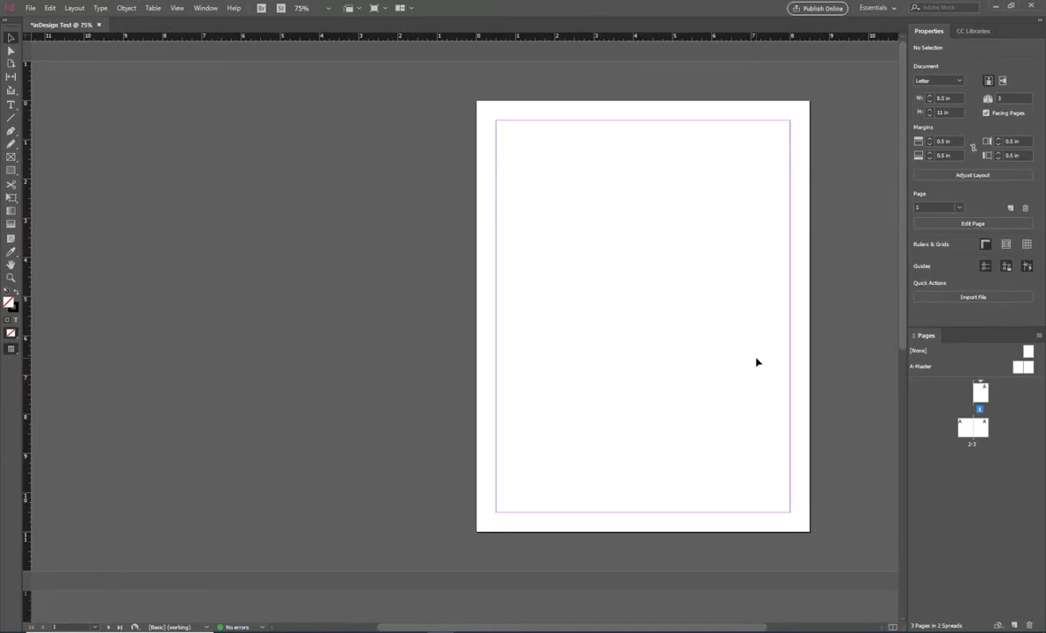
scroll(813, 443, down, 6)
scroll(814, 443, up, 4)
scroll(814, 443, up, 3)
Draw four placeholder frames, then undo so only the 3.58 × 3.44 in top-left frame remains
key(f)
mouse_move(508, 133)
mouse_down()
mouse_move(586, 224)
mouse_move(648, 268)
mouse_up()
drag(665, 138, 763, 340)
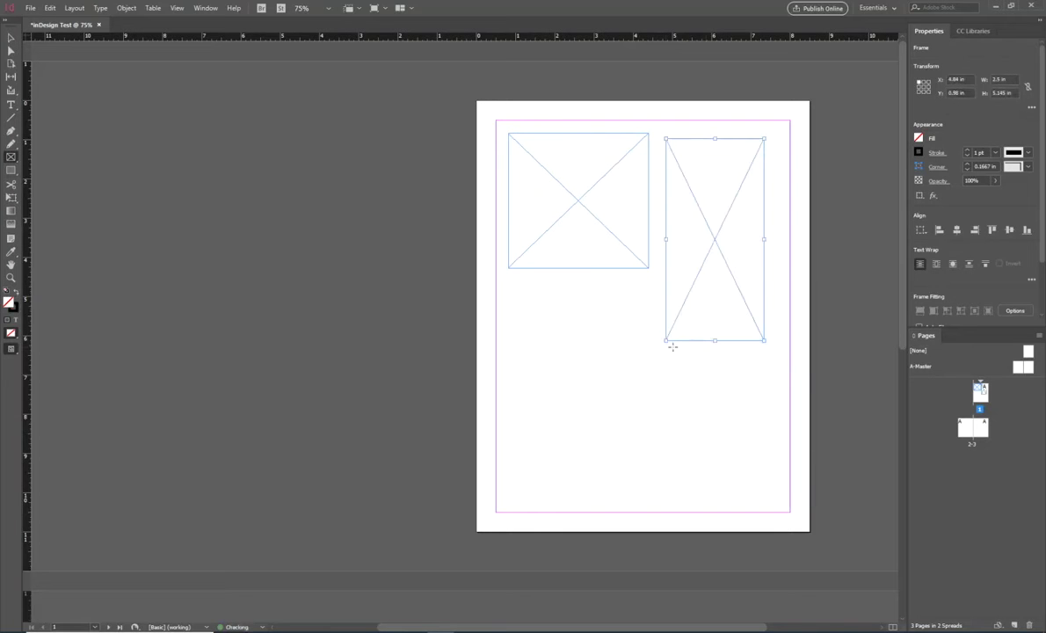
mouse_move(508, 287)
mouse_down()
mouse_move(586, 381)
mouse_move(627, 387)
mouse_move(703, 459)
mouse_move(766, 481)
mouse_up()
drag(608, 494, 505, 395)
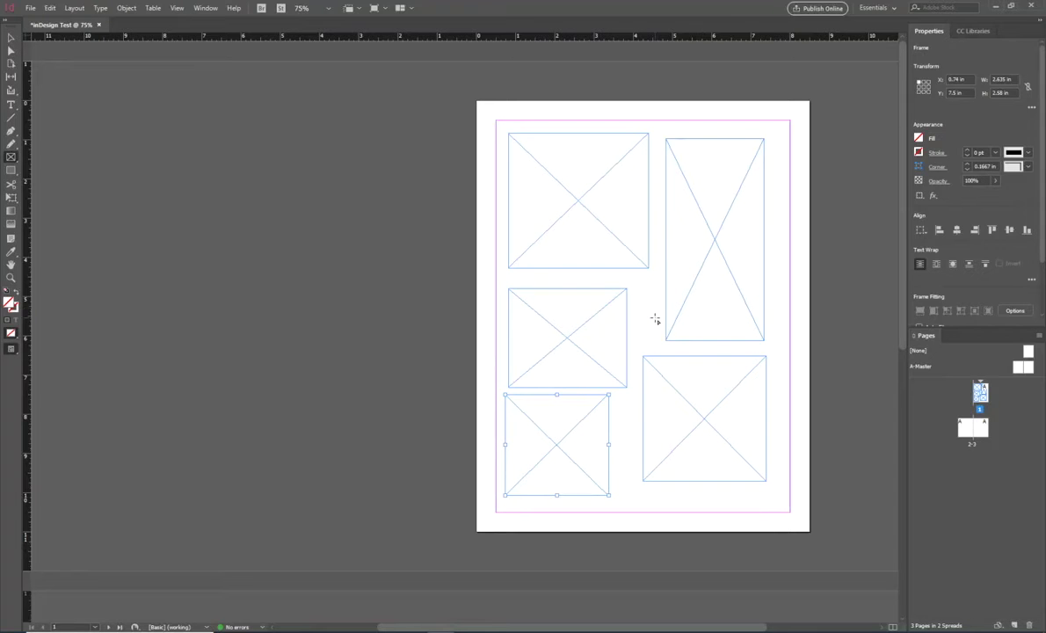
key(ctrl+z)
key(ctrl+z)
key(ctrl+z)
key(ctrl+z)
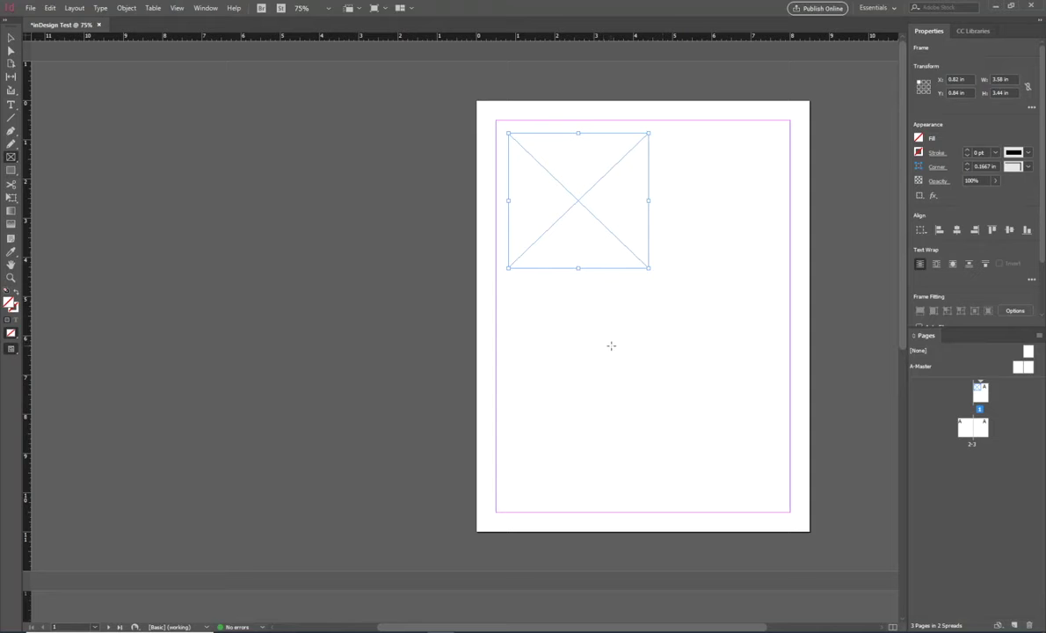
Create a 4 × 4 in placeholder frame on page 1 by entering its exact size
click(611, 345)
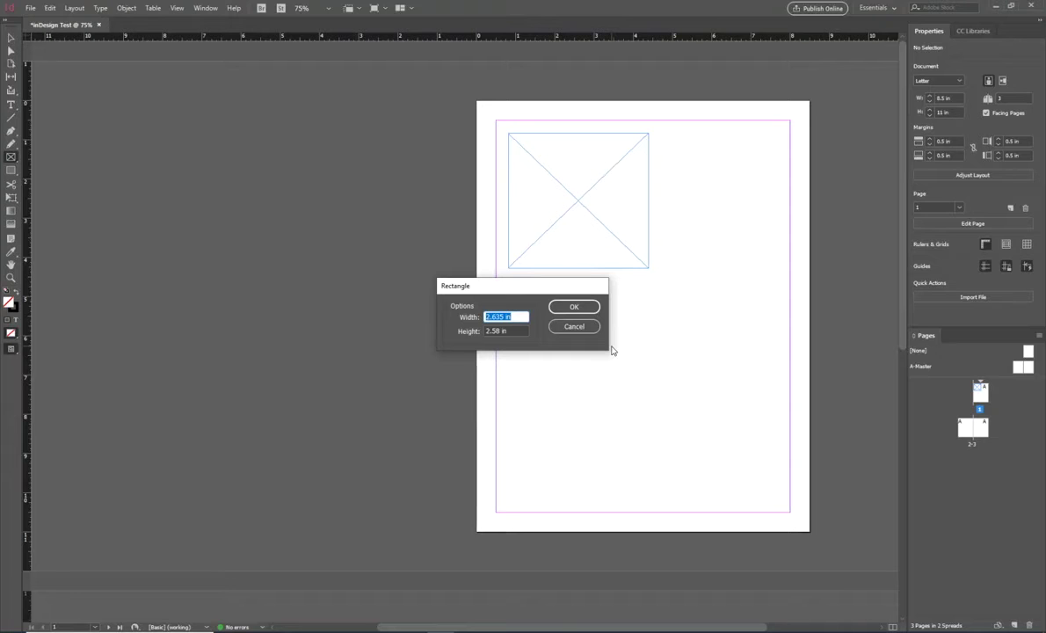
text(4)
key(Tab)
text(4)
key(Return)
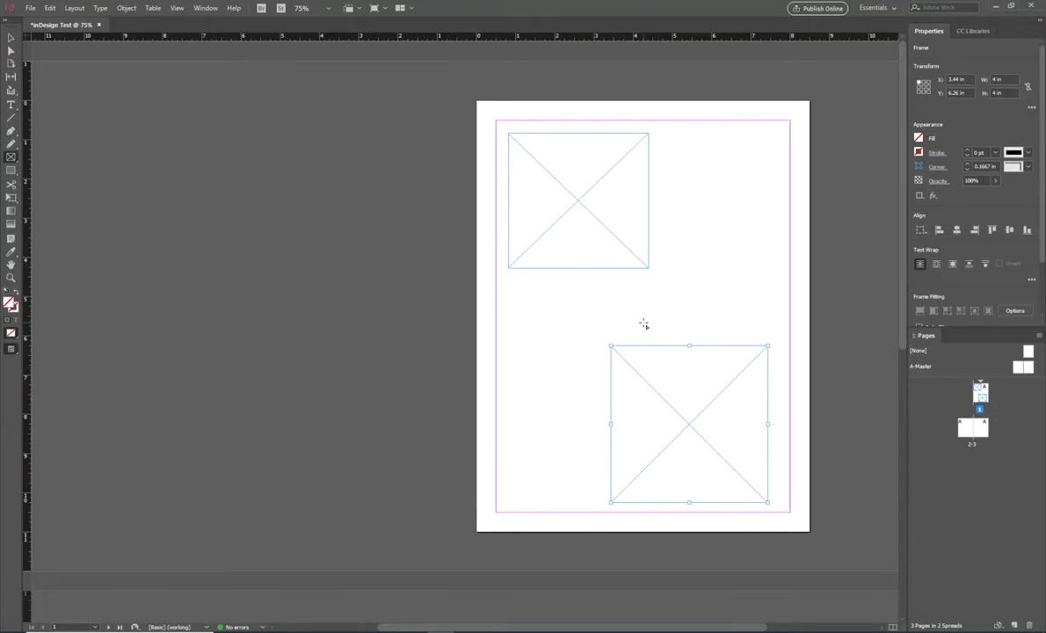
Move the 4 × 4 in frame to the page centre at X 2.25 in, Y 3.5 in, then deselect it
key(v)
drag(664, 400, 620, 286)
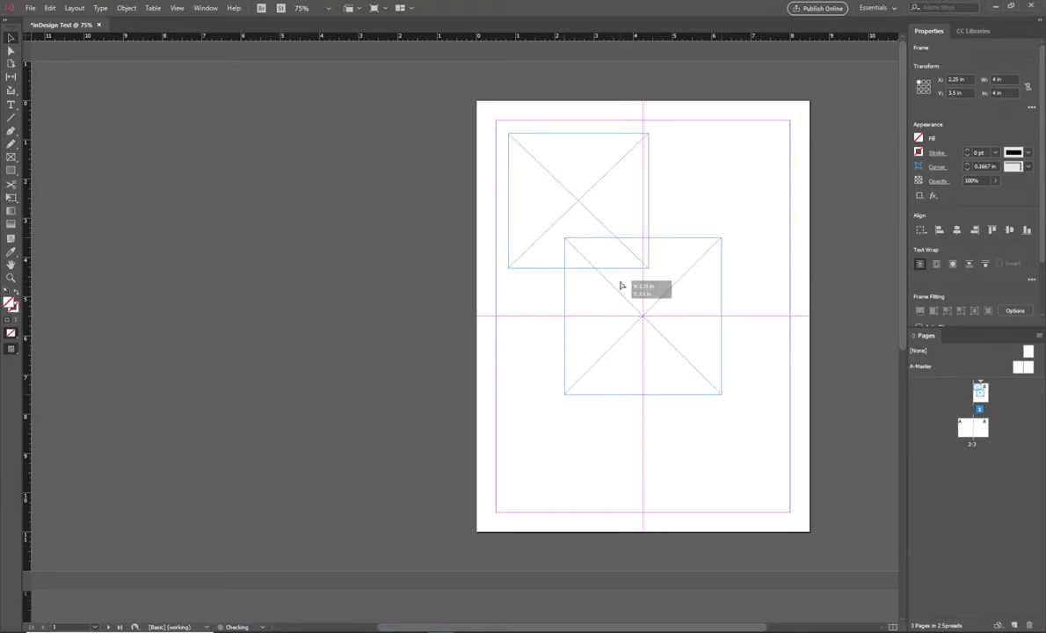
drag(619, 286, 619, 285)
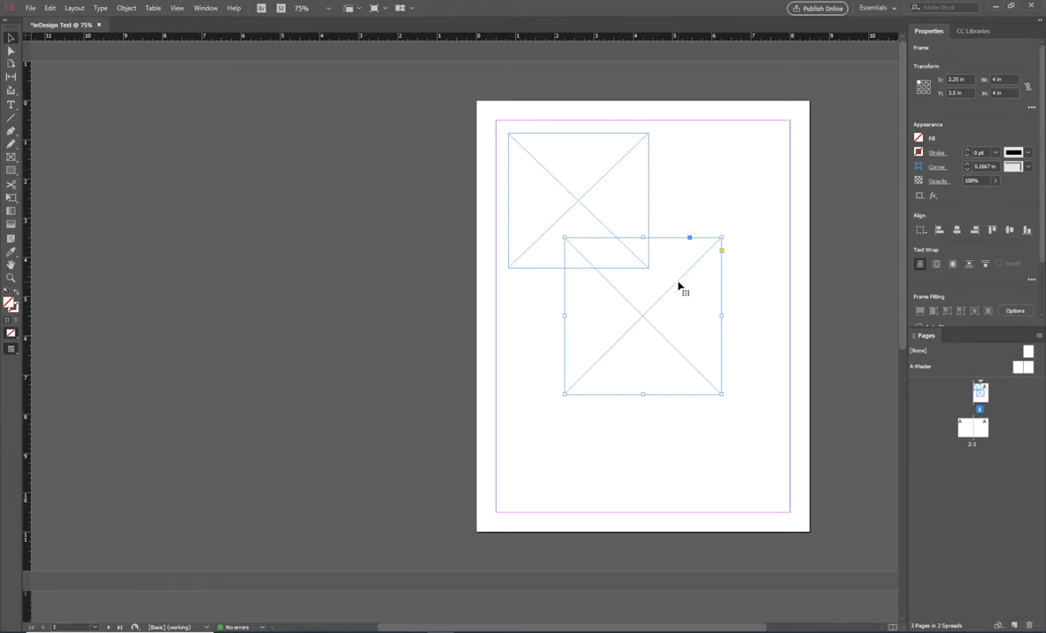
click(735, 182)
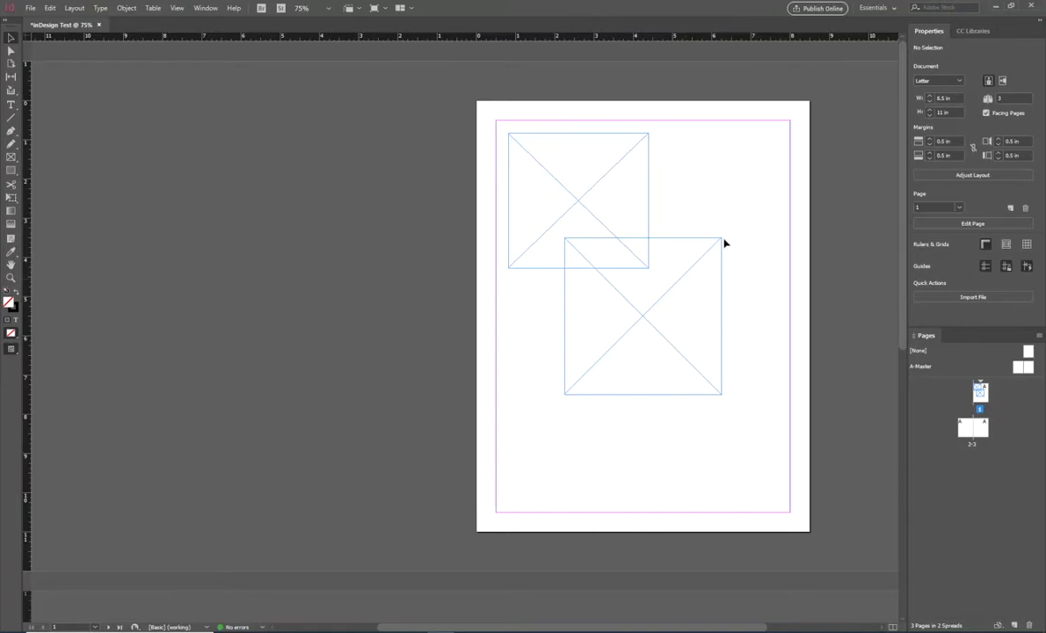
Resize the centred square frame to 3.5 × 3.5 in
click(684, 282)
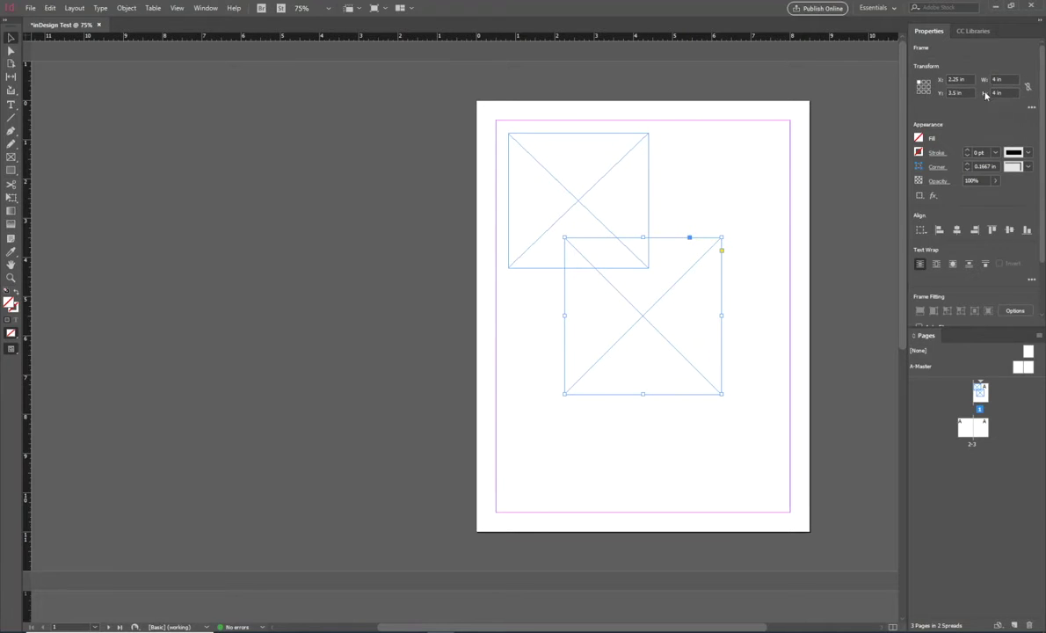
click(986, 80)
text(3.5)
key(Tab)
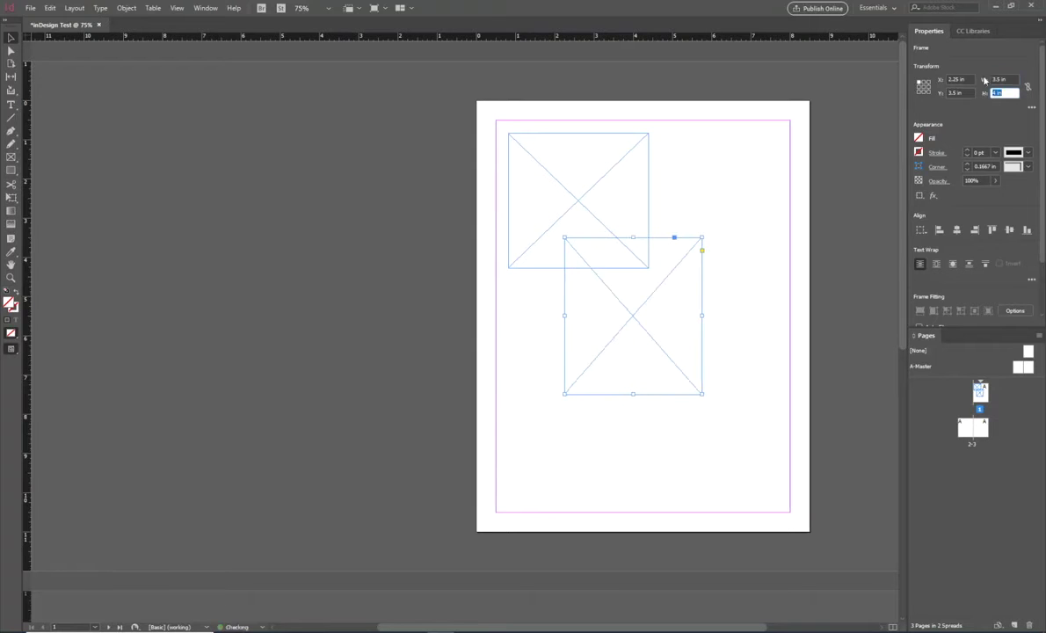
text(3.5)
key(Return)
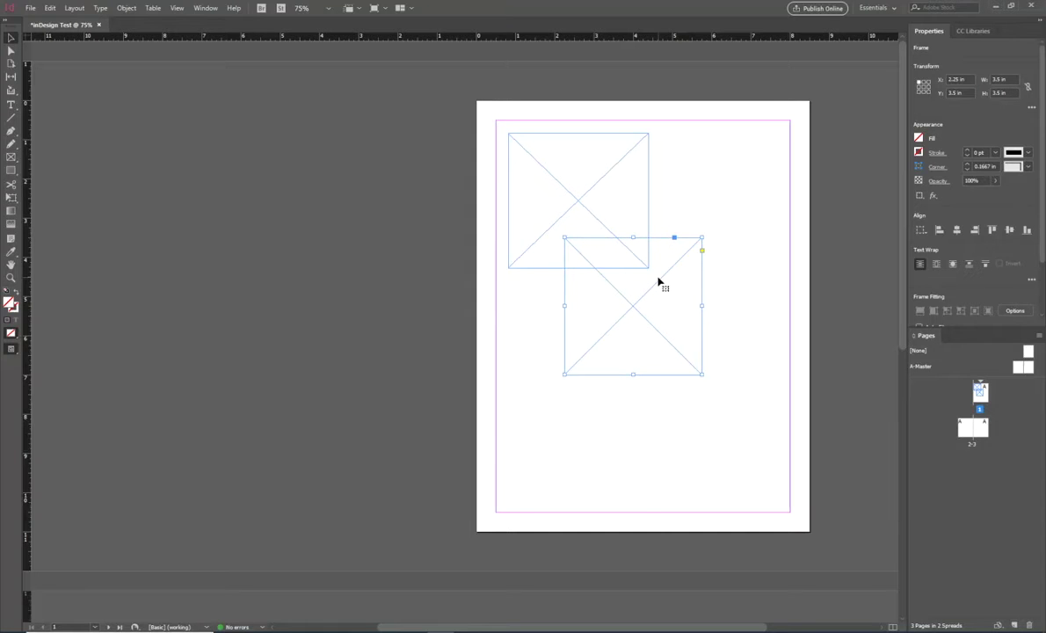
Move the frame down and right to X 2.5 in, Y 3.75 in, then deselect it
mouse_move(661, 281)
mouse_down()
mouse_move(672, 289)
mouse_move(671, 276)
mouse_move(672, 292)
mouse_up()
click(747, 217)
click(712, 270)
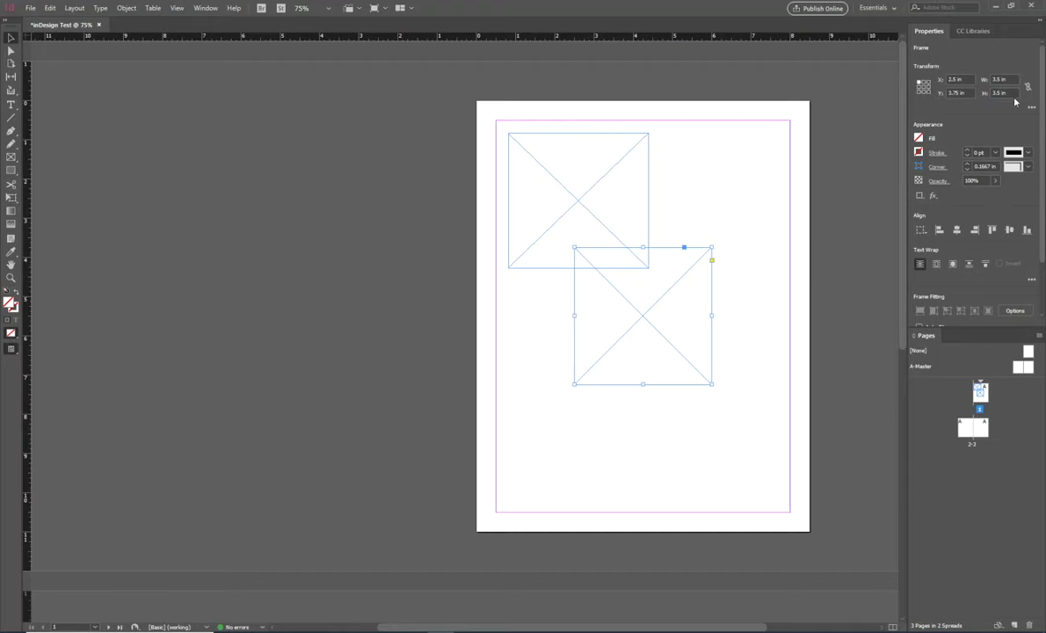
click(720, 200)
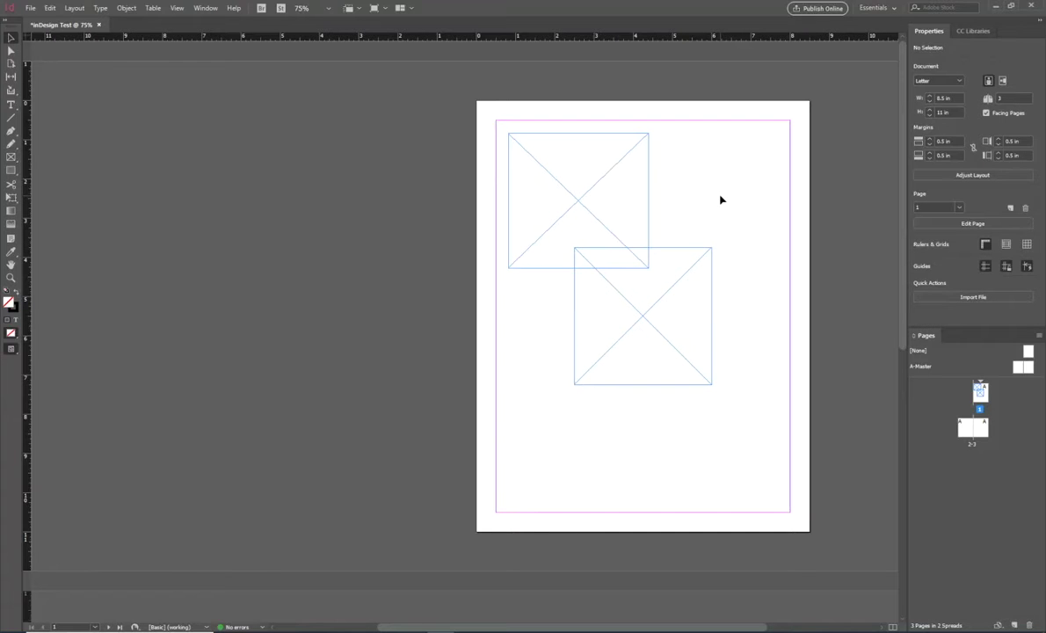
Resize the upper placeholder frame to 3 in wide by 3 in high
click(592, 195)
click(1002, 79)
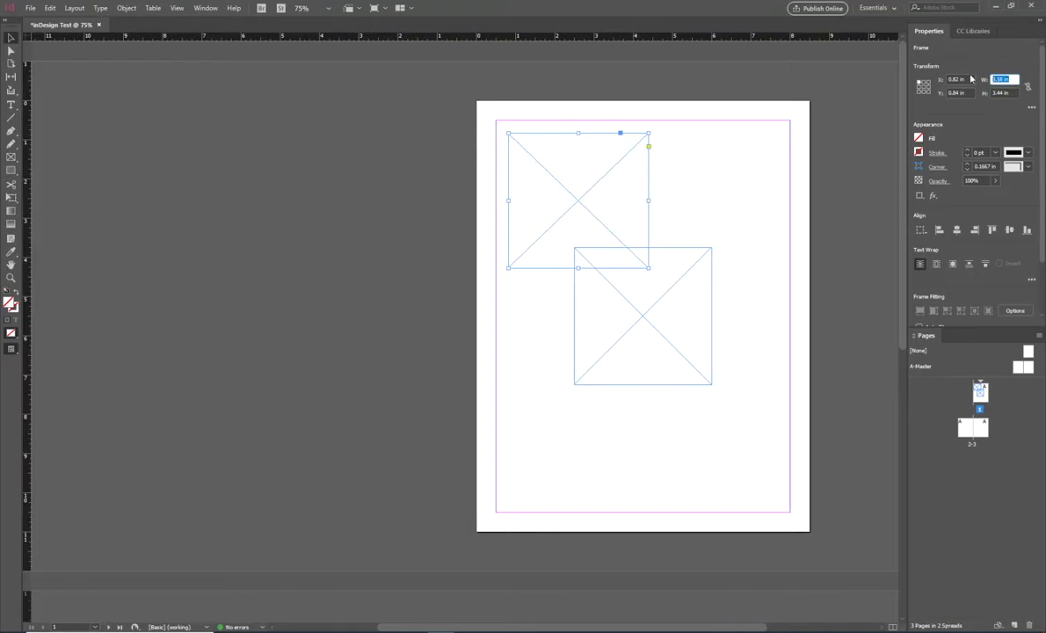
text(3)
key(Tab)
text(3)
key(Return)
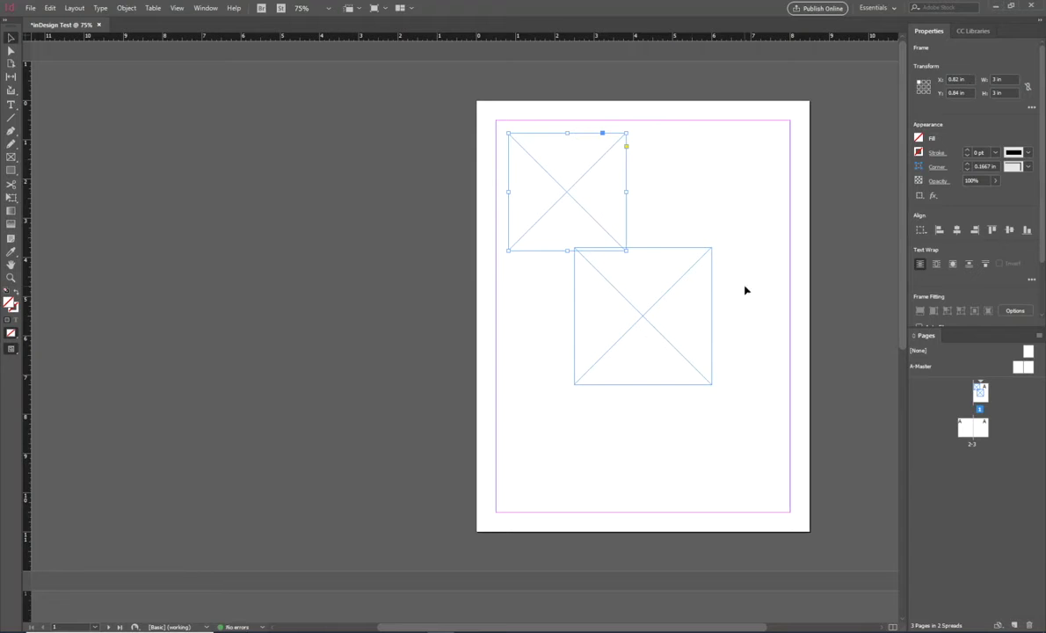
Move the frame to the top margin, centred on the page at X 2.75 in, Y 0.5 in
click(665, 159)
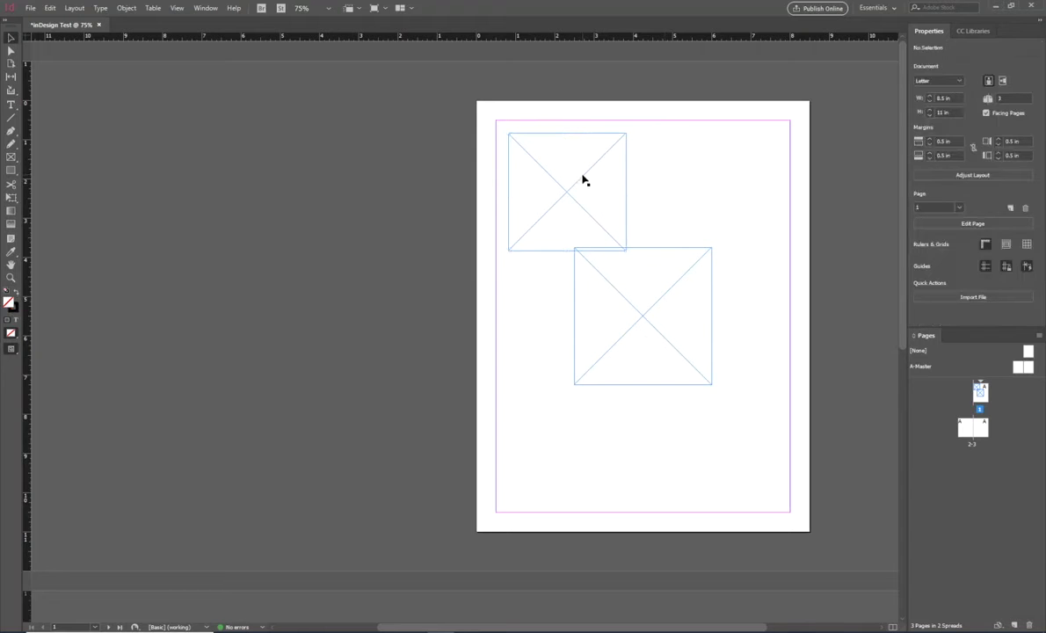
drag(585, 179, 658, 166)
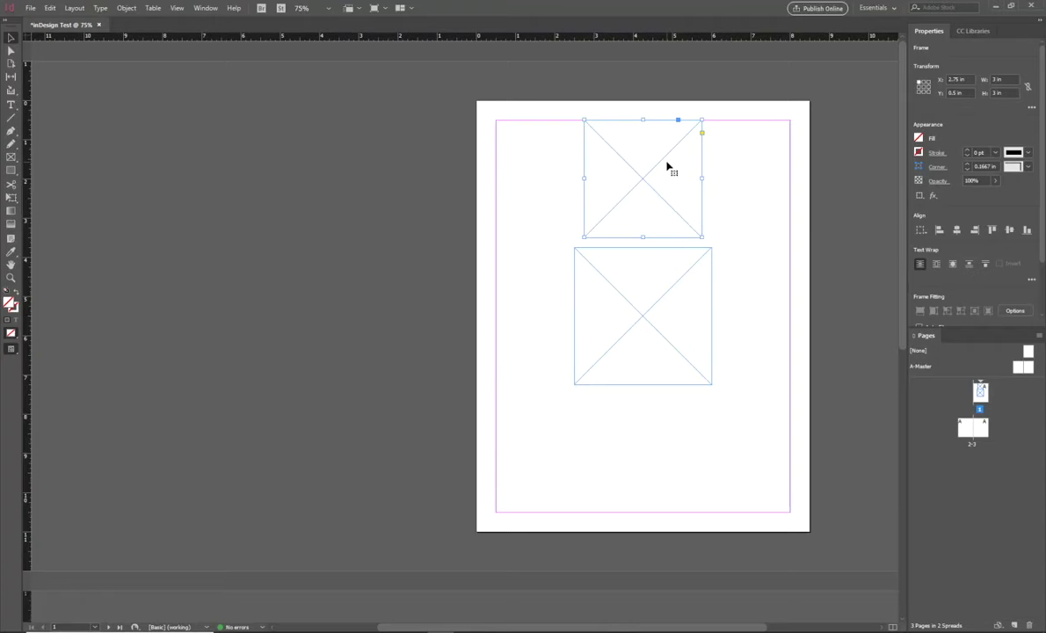
click(741, 220)
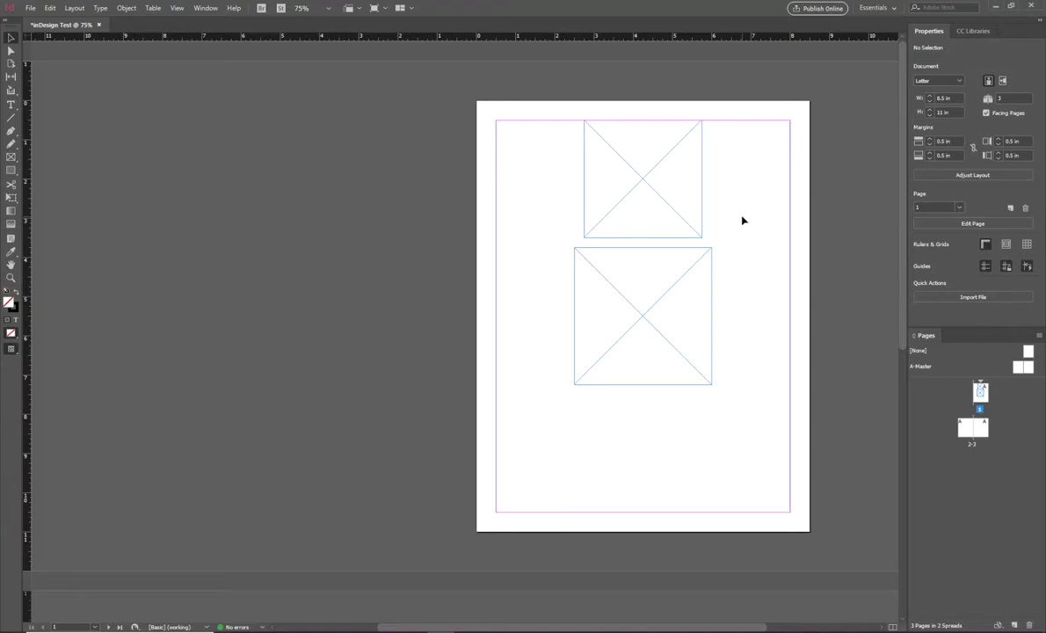
click(690, 229)
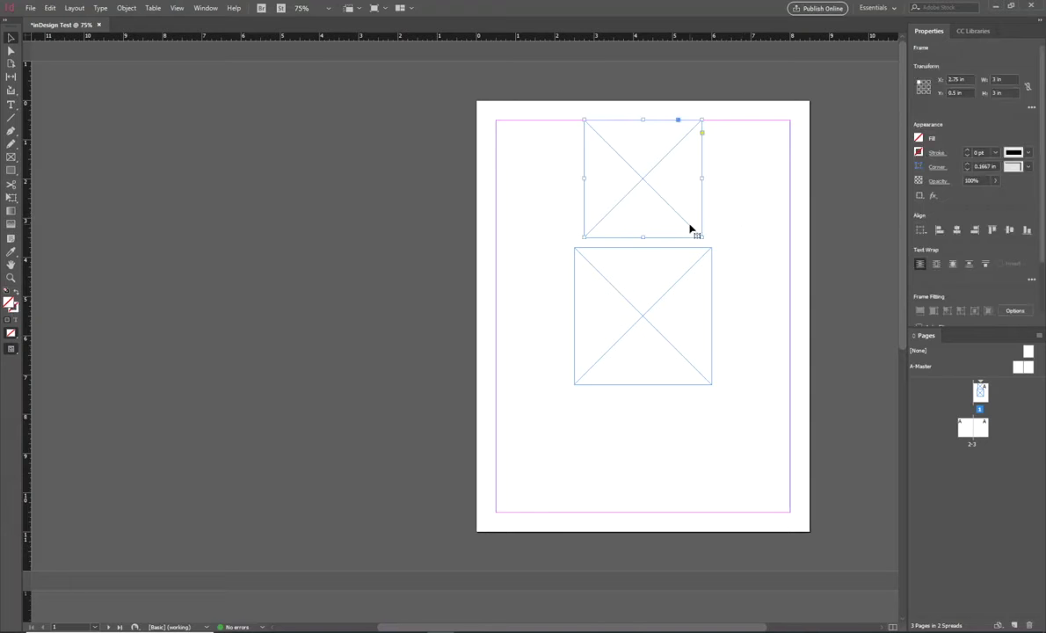
Alt-drag a copy of the 3-inch top frame down to the bottom margin at Y 7.5 in
click(703, 260)
click(679, 224)
click(737, 196)
click(644, 178)
click(737, 207)
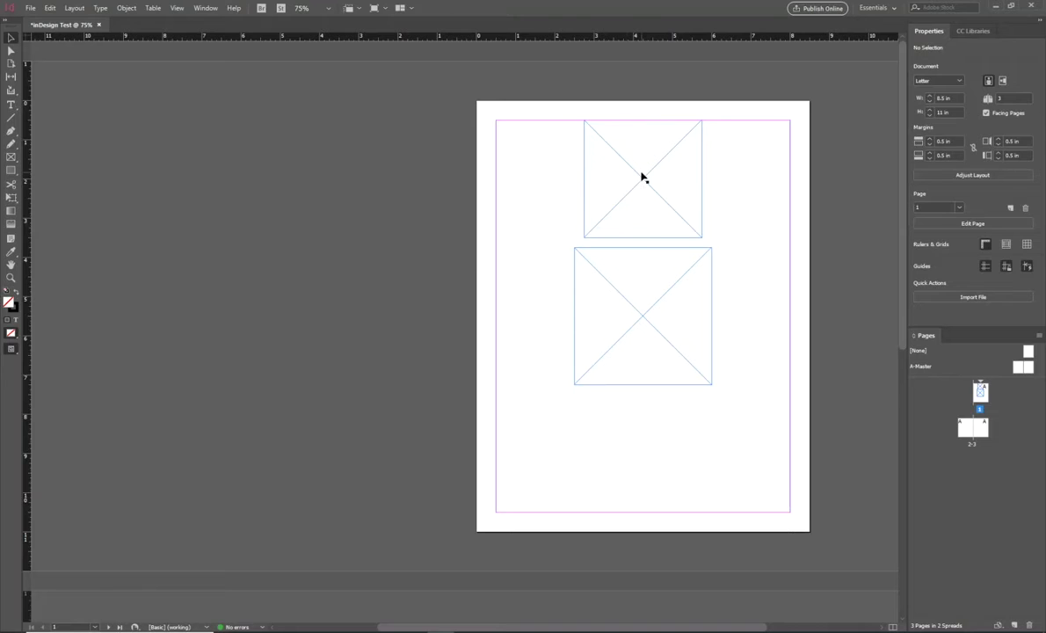
click(642, 178)
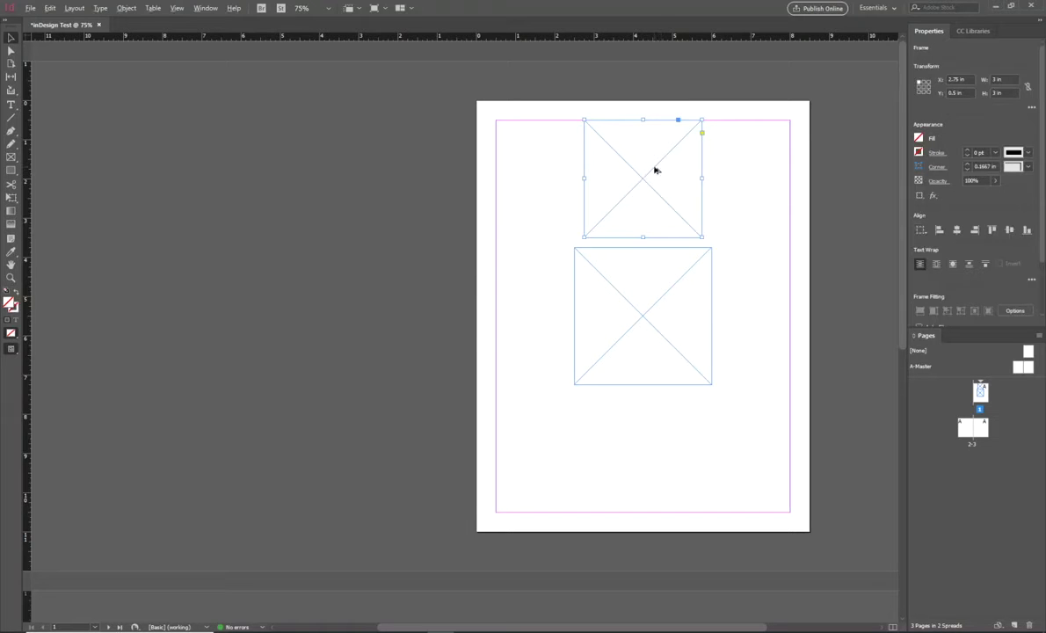
drag(655, 170, 654, 444)
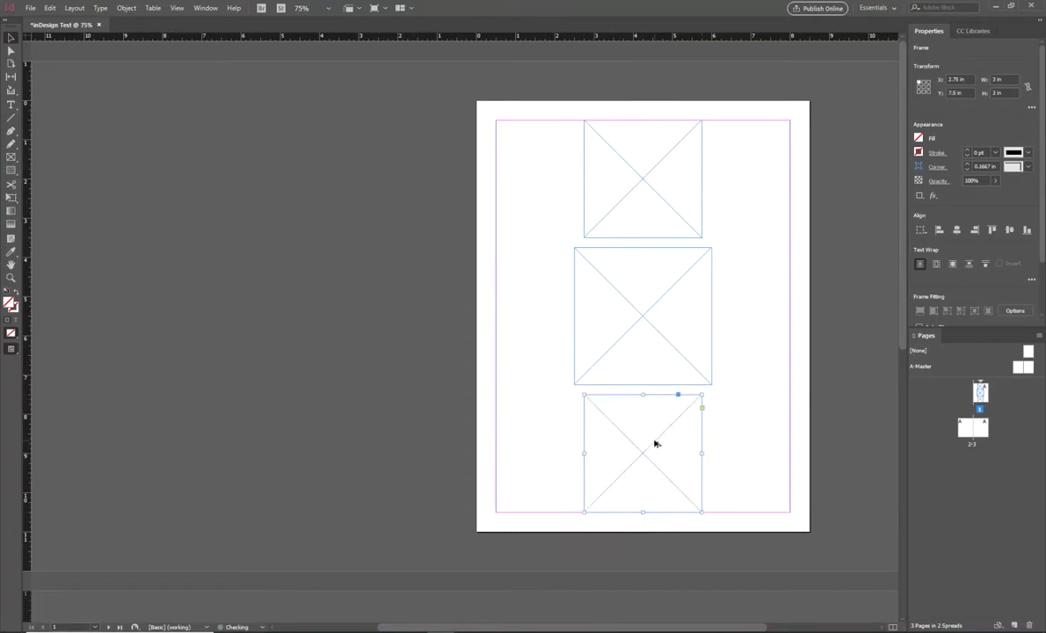
click(745, 367)
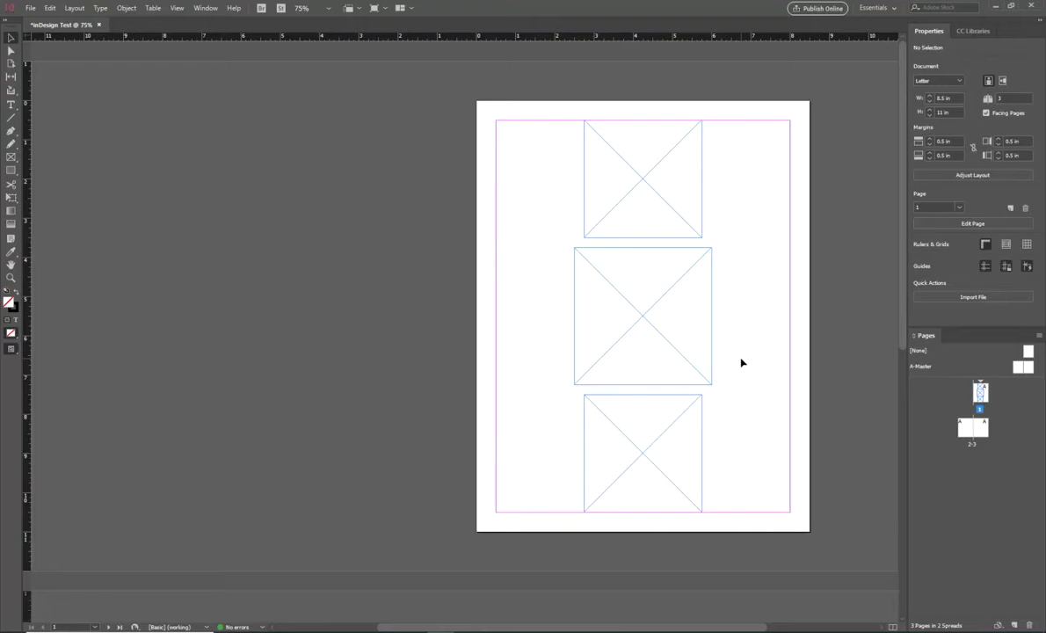
Check the positions of the top, middle and bottom frames
click(668, 217)
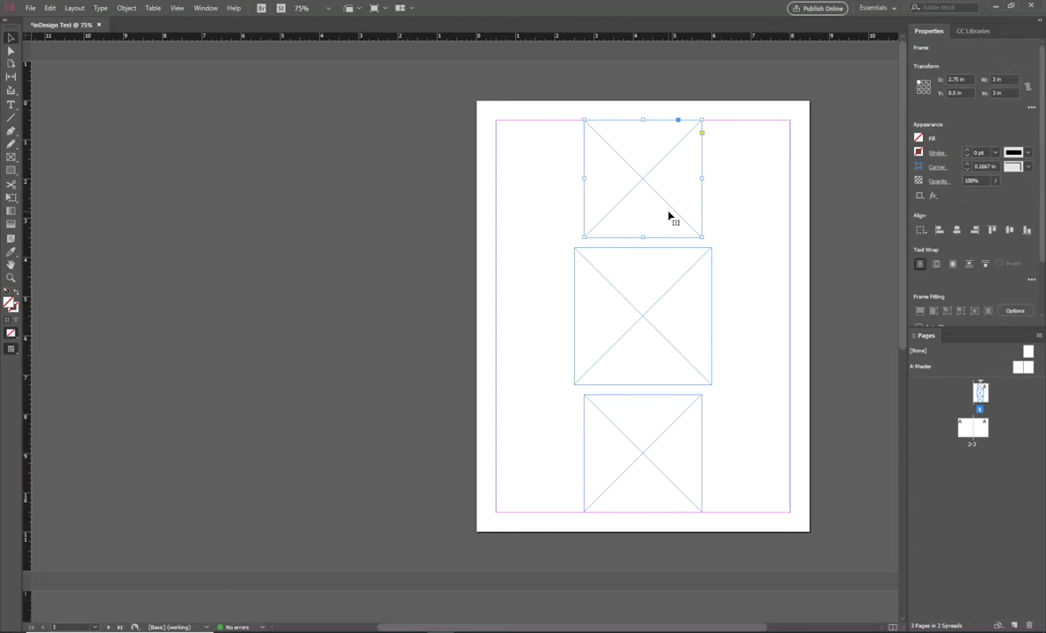
click(677, 282)
click(674, 426)
click(742, 388)
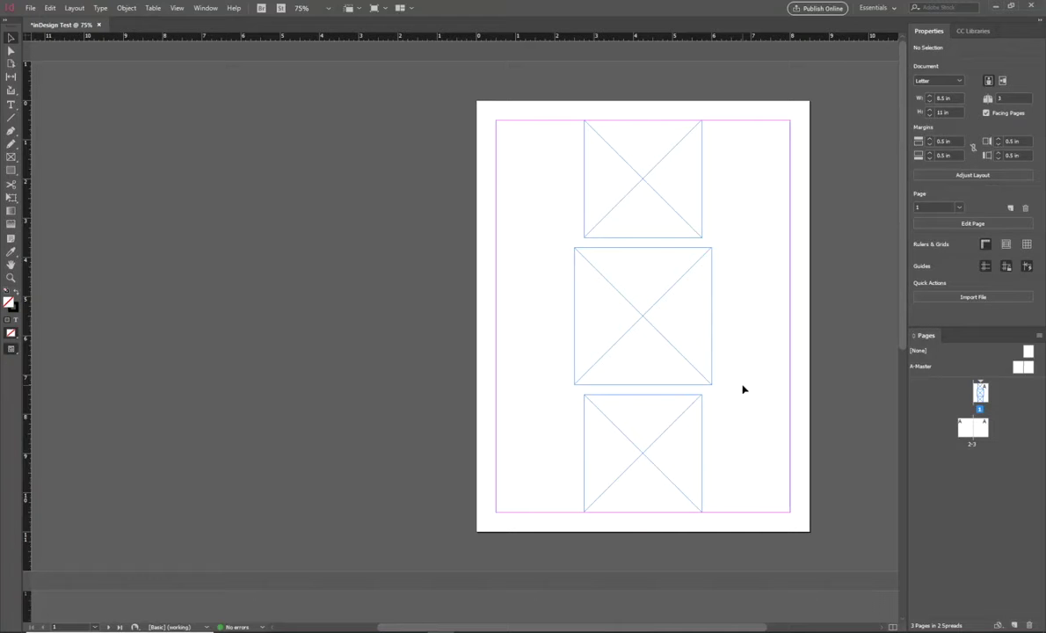
key(w)
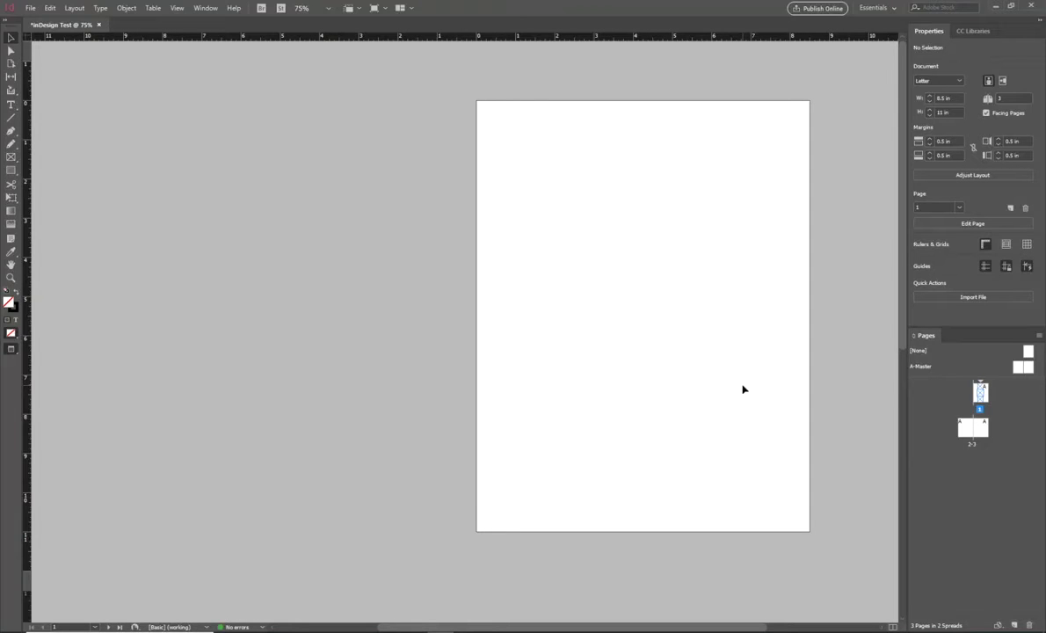
key(w)
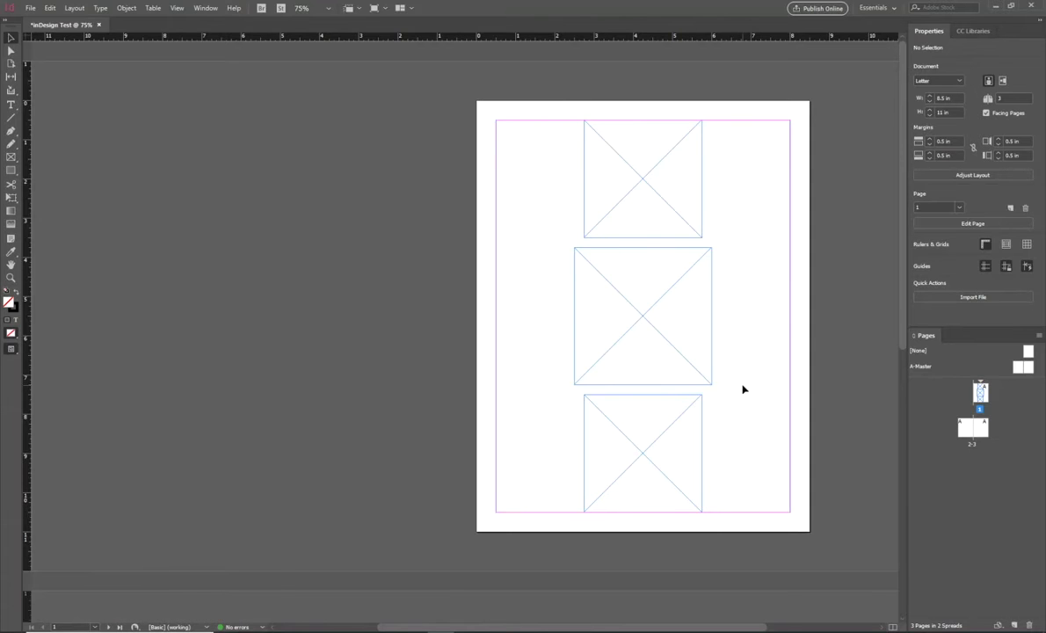
click(670, 160)
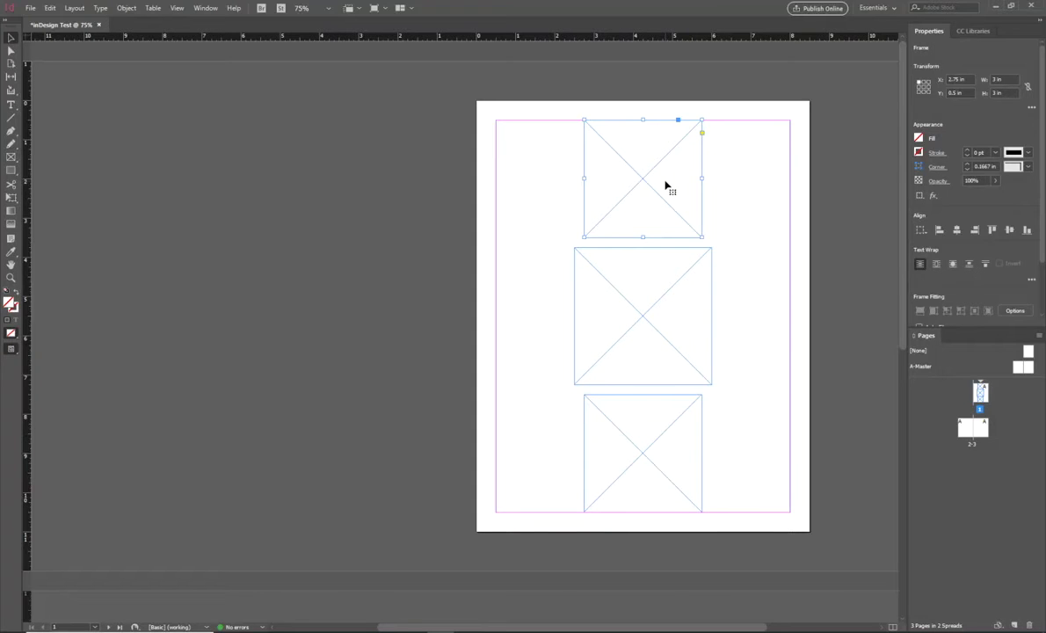
key(t)
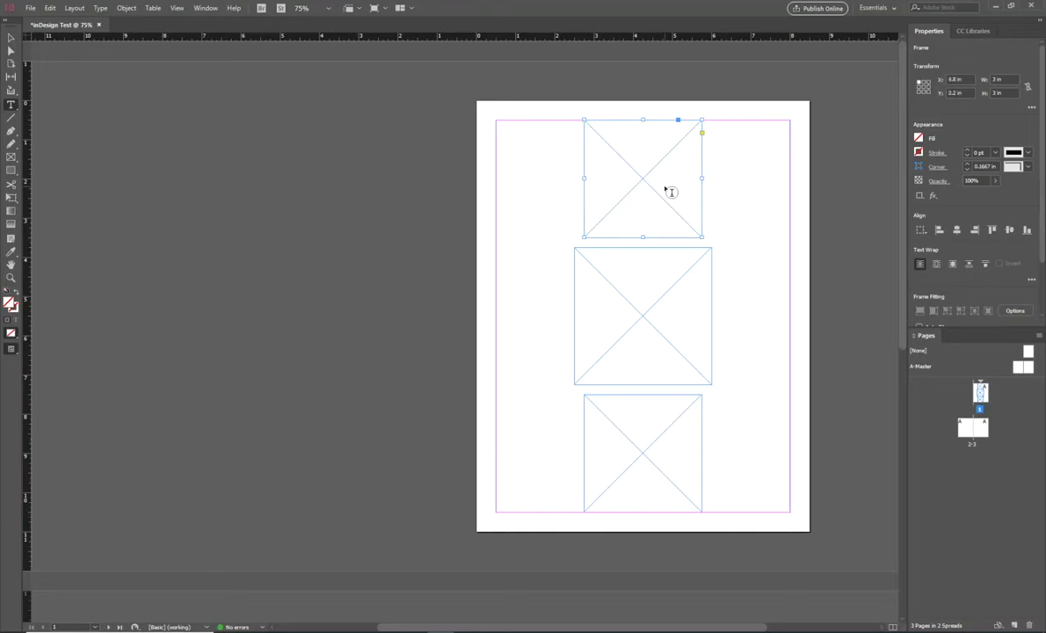
Type the person's name, SLCC Community College and the phone number as three lines in the top frame
click(670, 191)
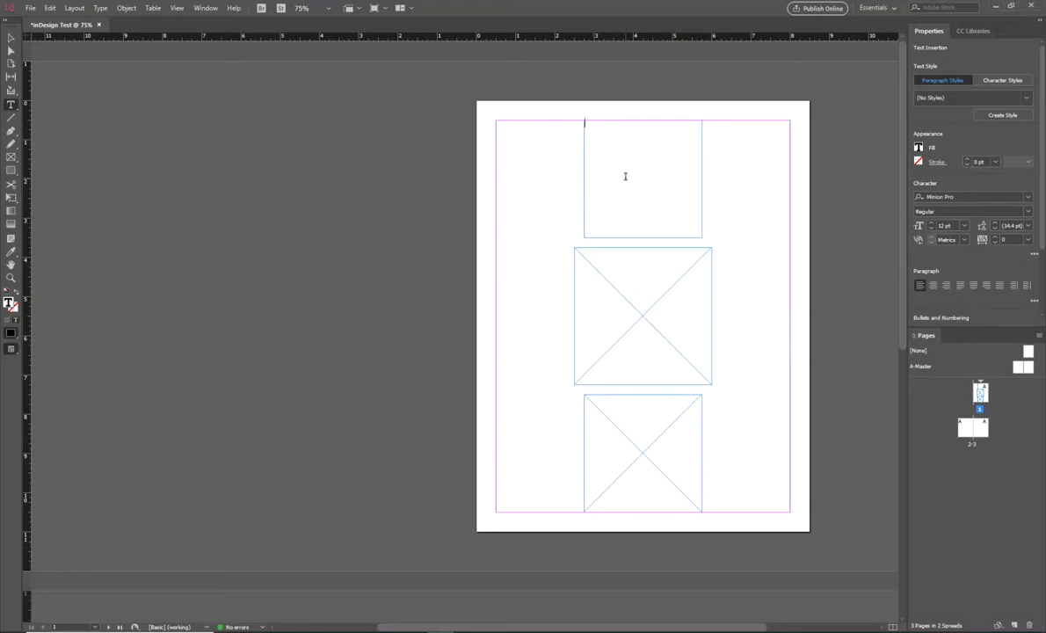
key(Return)
text(2019)
key(BackSpace)
key(BackSpace)
key(BackSpace)
key(BackSpace)
text(NLCC Community)
text(lege)
key(Return)
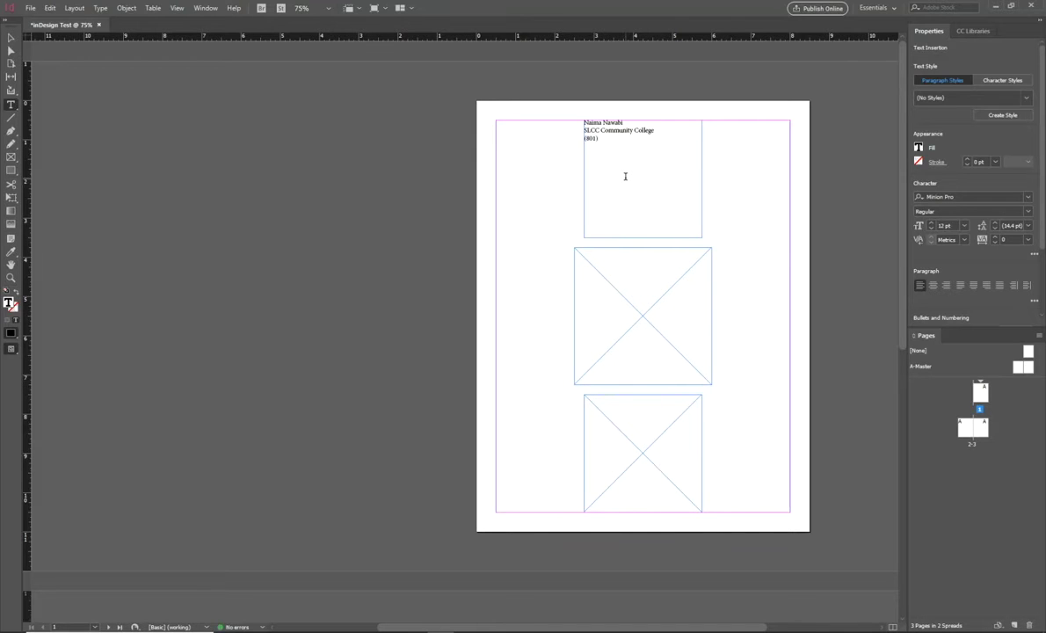
Zoom in, select all the contact text and apply the Azo Sans Uber font
key(ctrl+equal)
key(ctrl+equal)
key(ctrl+equal)
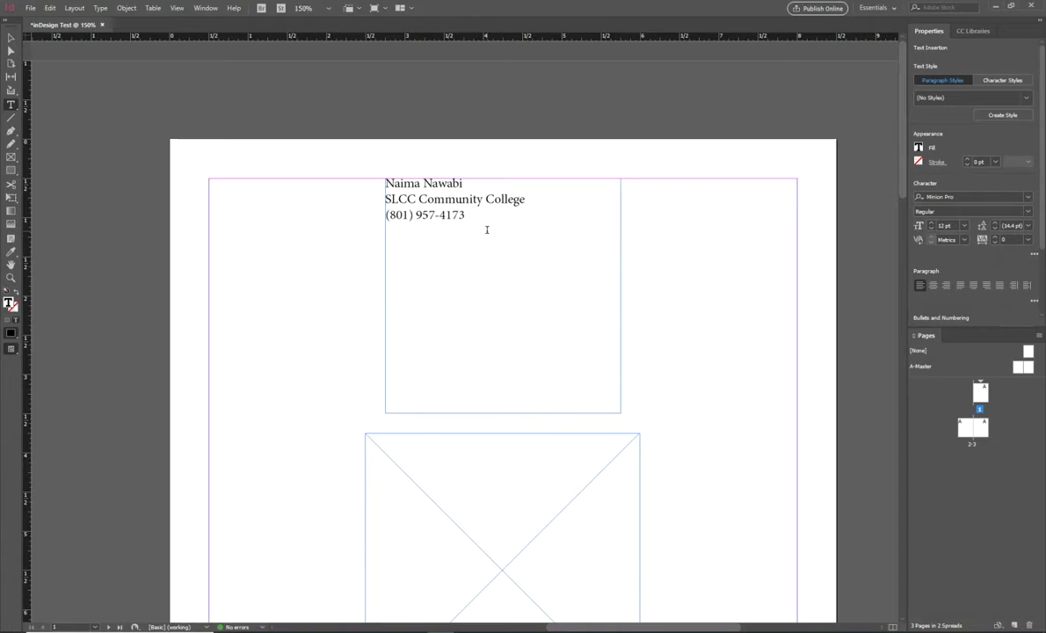
scroll(487, 228, down, 2)
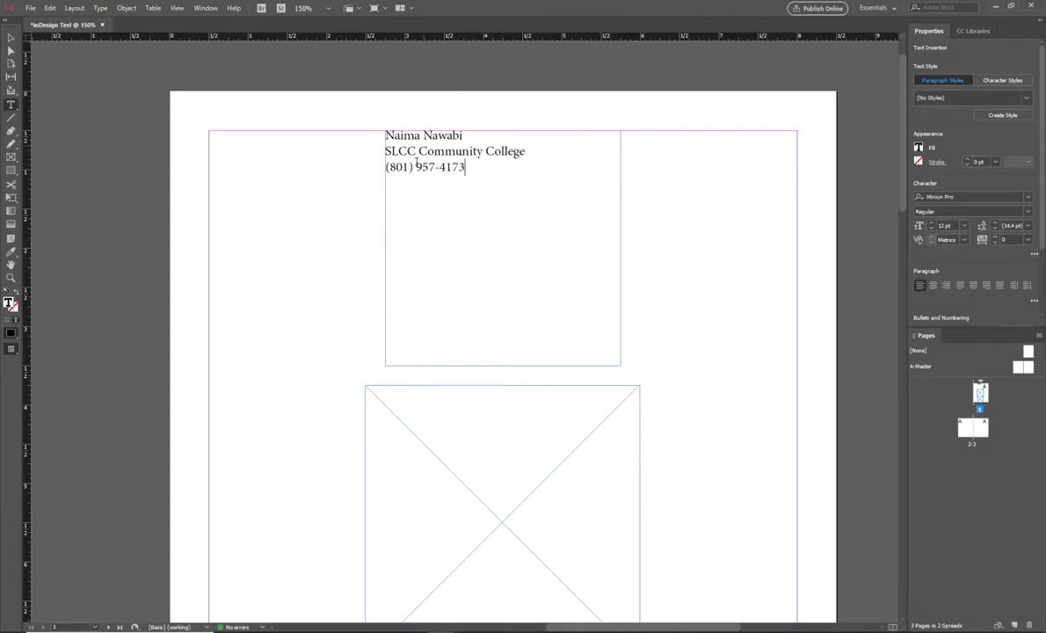
key(ctrl+a)
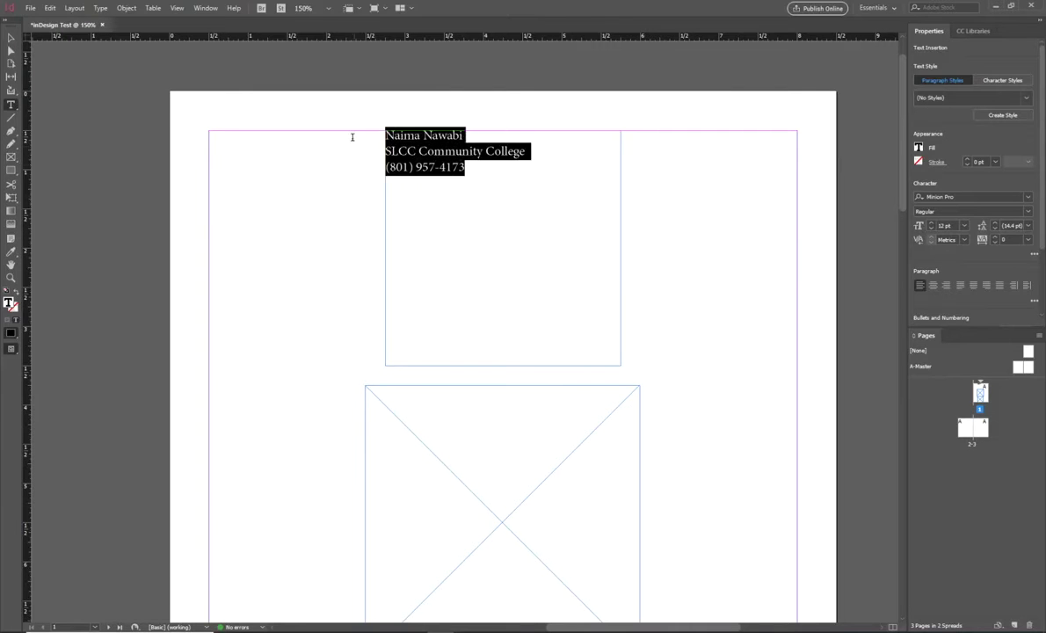
click(532, 171)
key(ctrl+a)
click(954, 196)
click(1028, 197)
scroll(952, 397, down, 3)
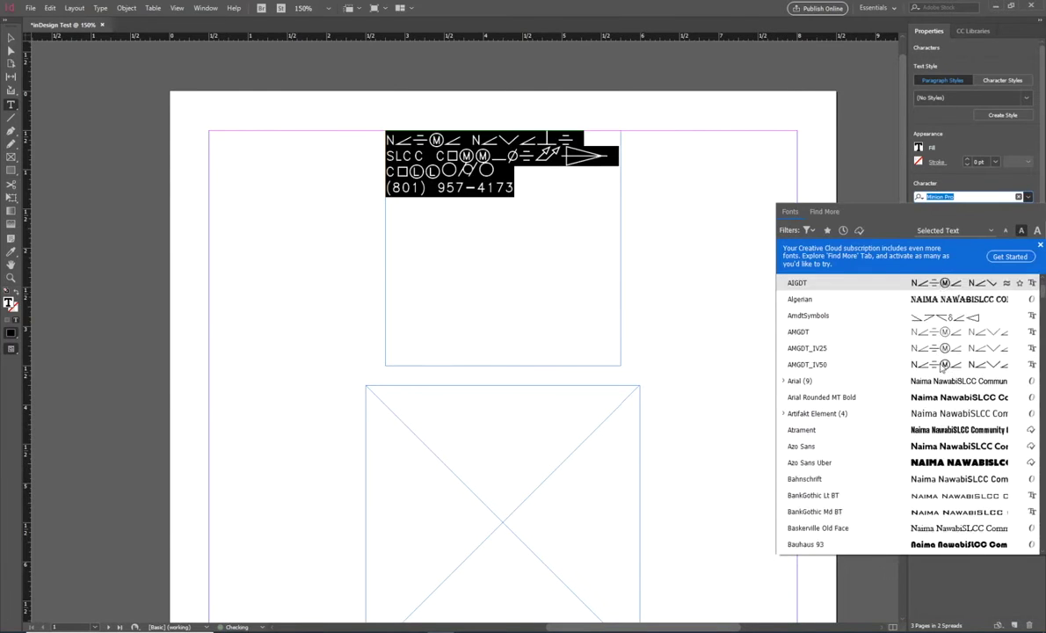
click(951, 382)
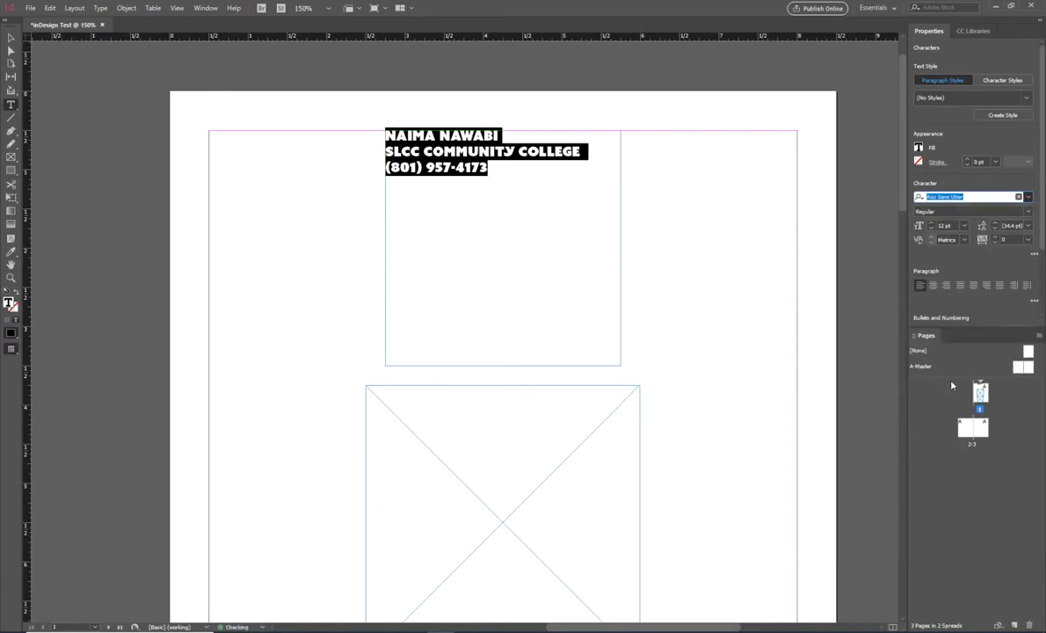
Raise the text size to 15 pt and centre it in the frame
click(931, 224)
click(930, 224)
click(930, 224)
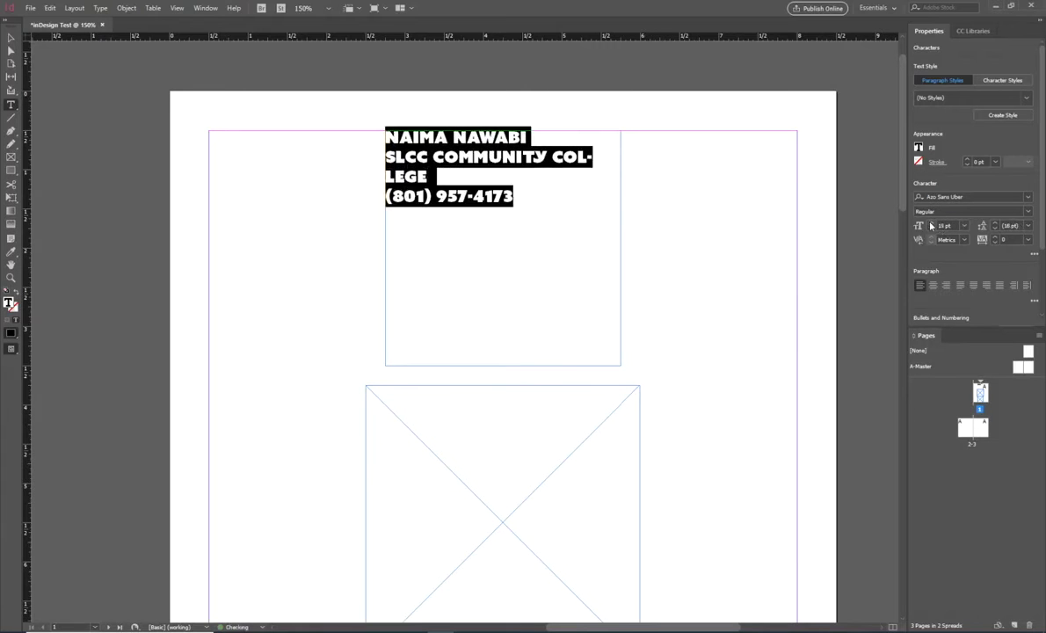
click(933, 287)
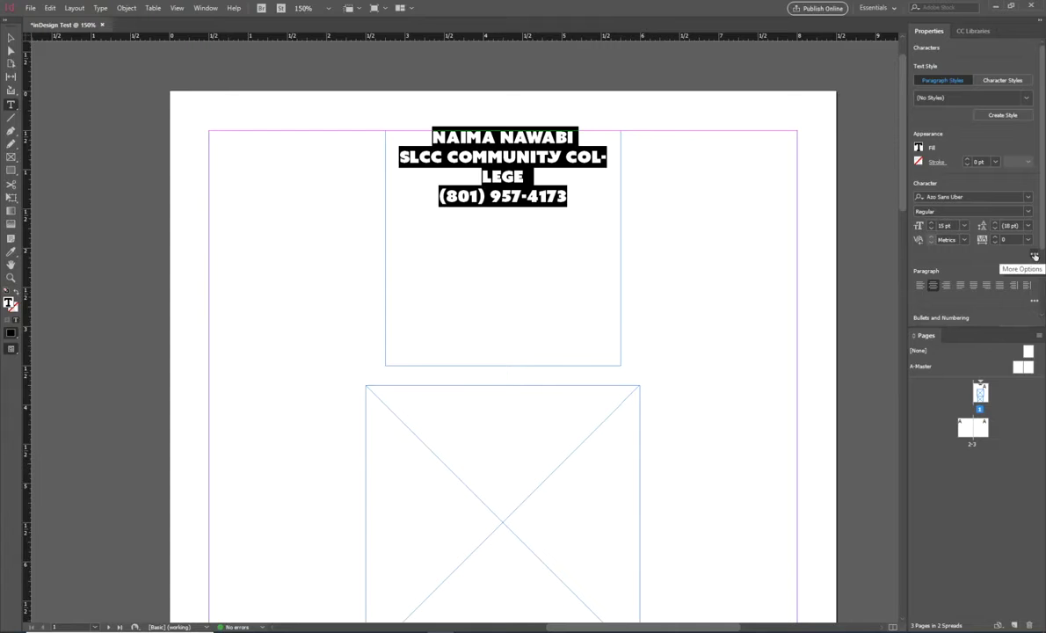
Expand the Character and Paragraph option sections in the Properties panel
click(1035, 256)
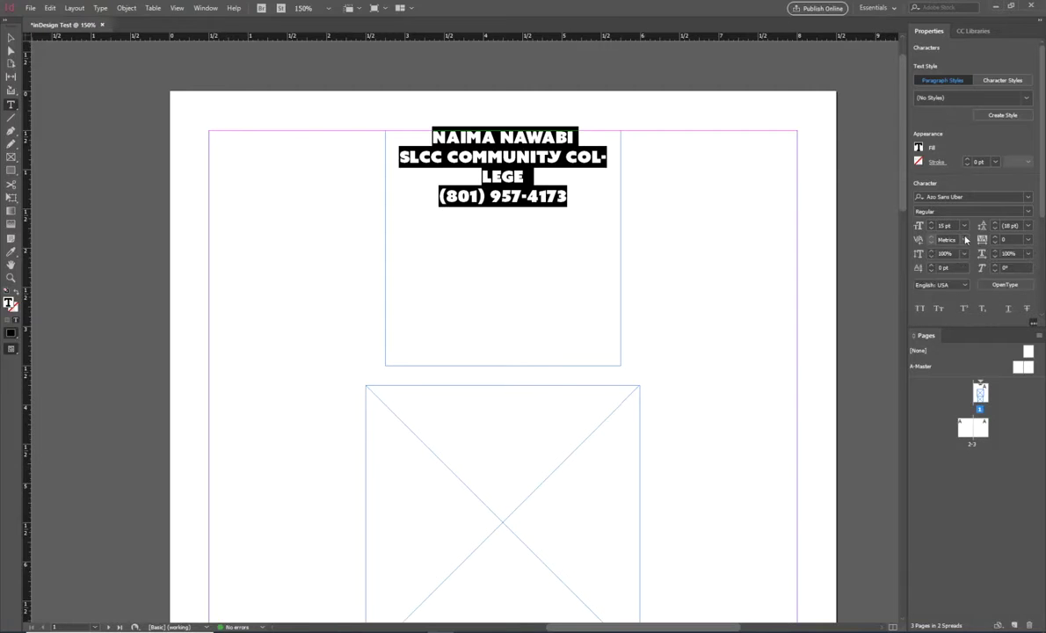
scroll(981, 242, down, 3)
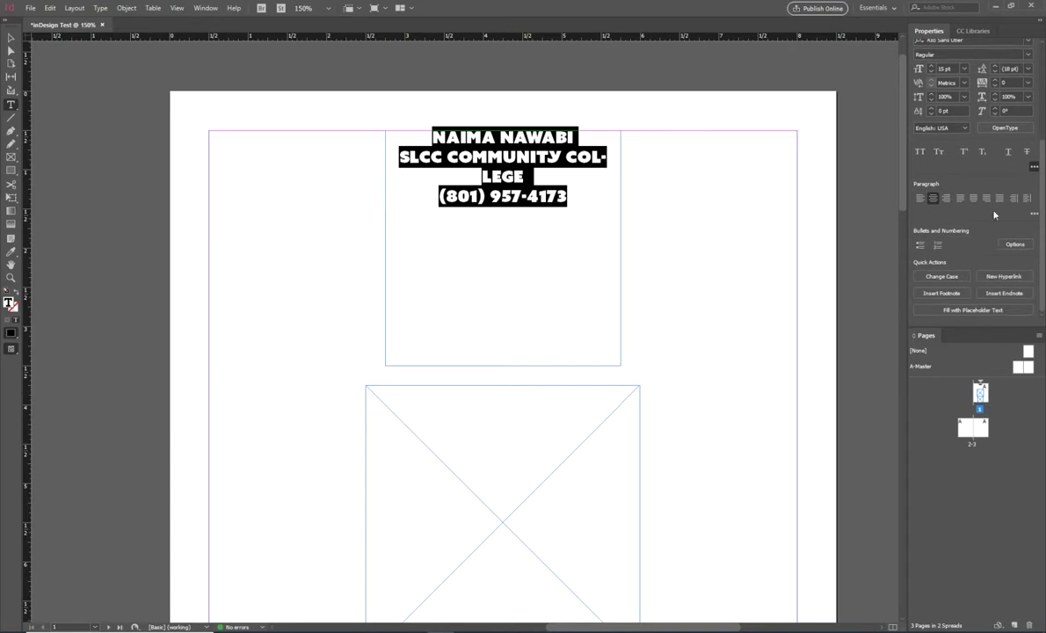
click(1034, 169)
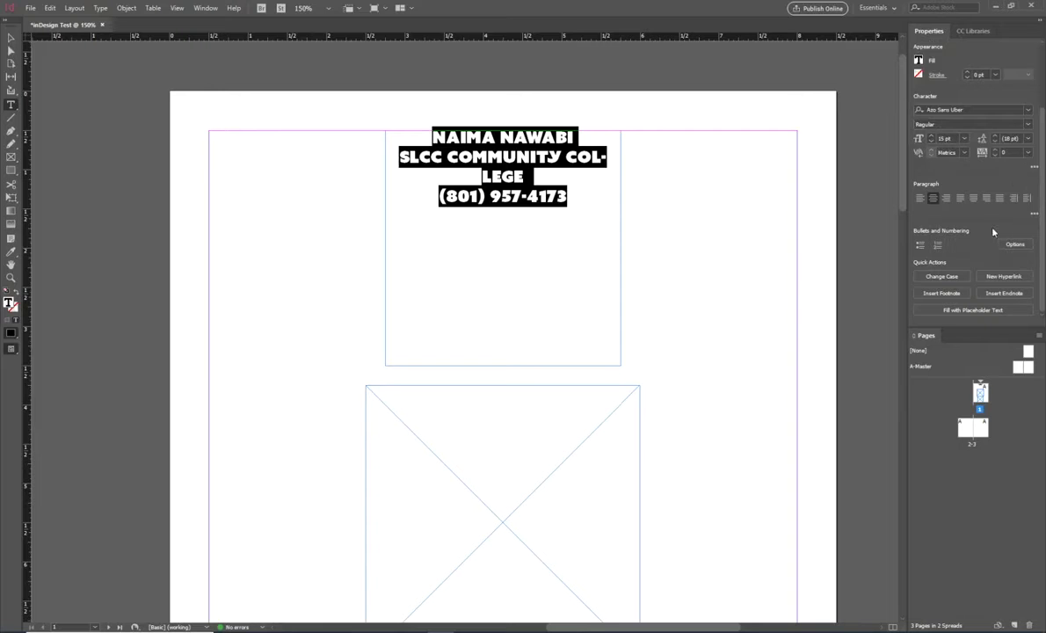
click(1033, 213)
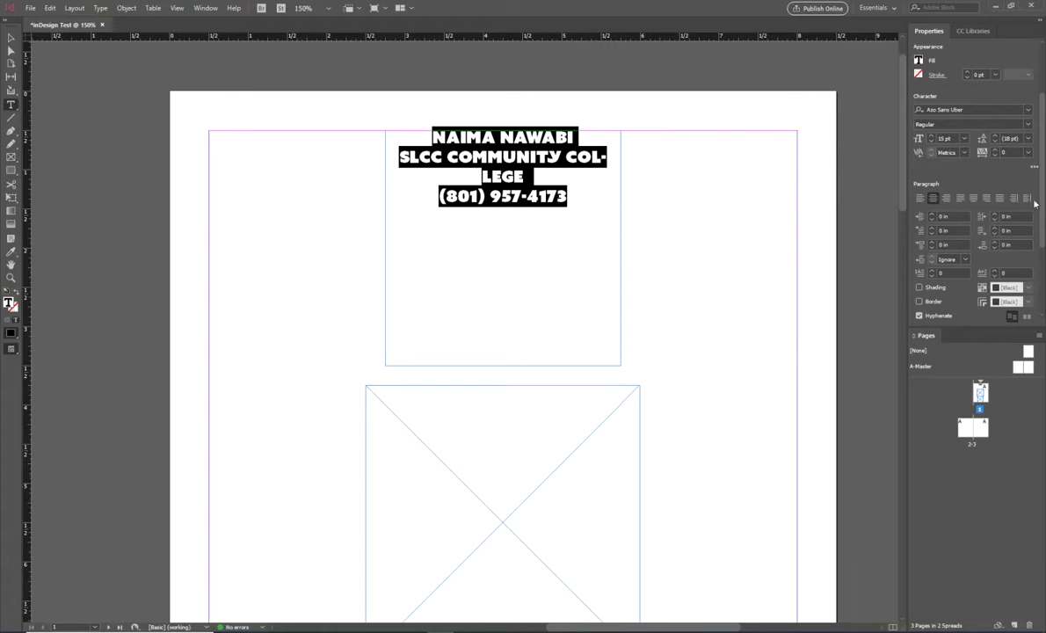
click(1037, 167)
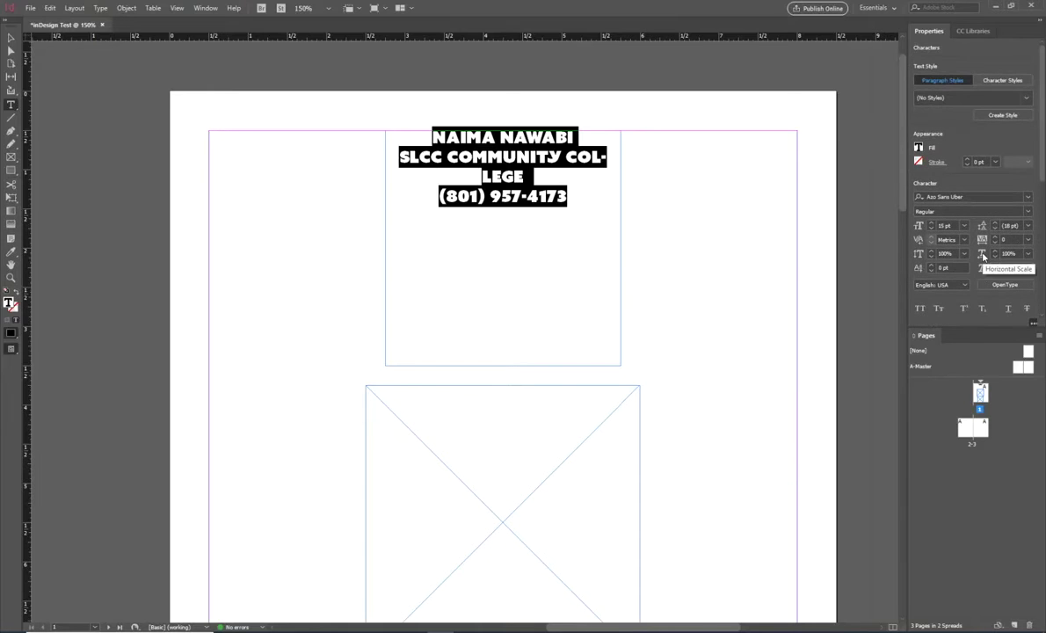
scroll(976, 219, down, 3)
scroll(949, 141, up, 1)
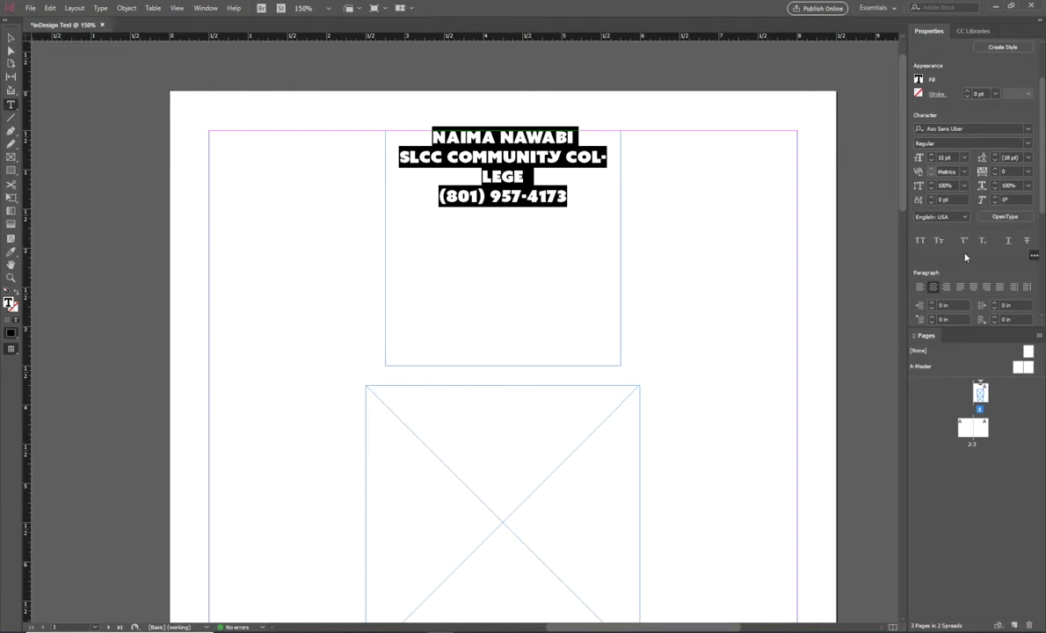
scroll(964, 256, down, 5)
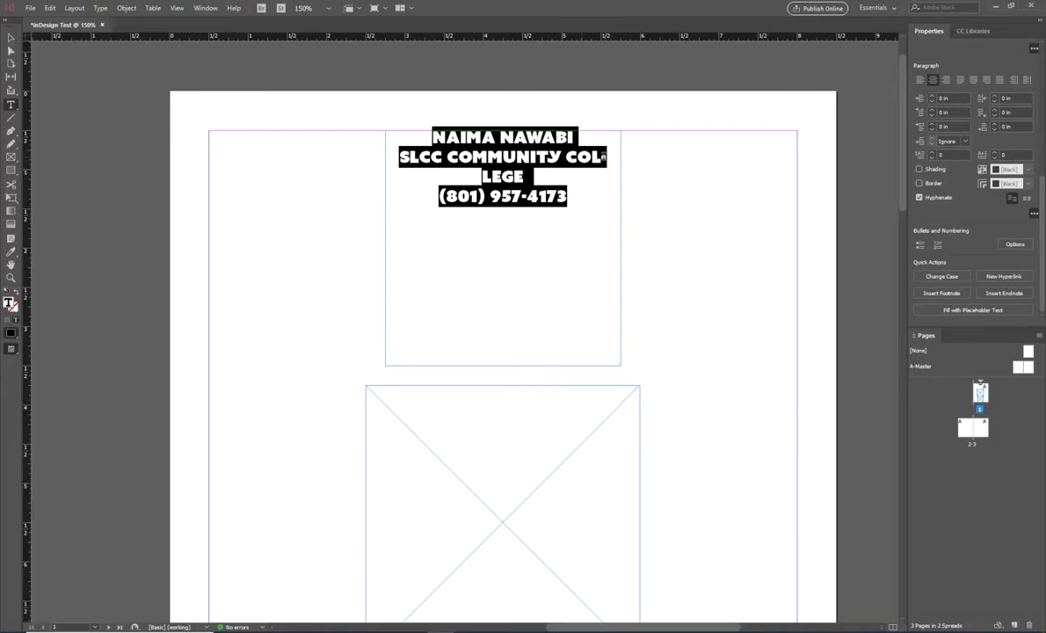
Uncheck Hyphenate so COLLEGE stays whole on its own line
click(919, 197)
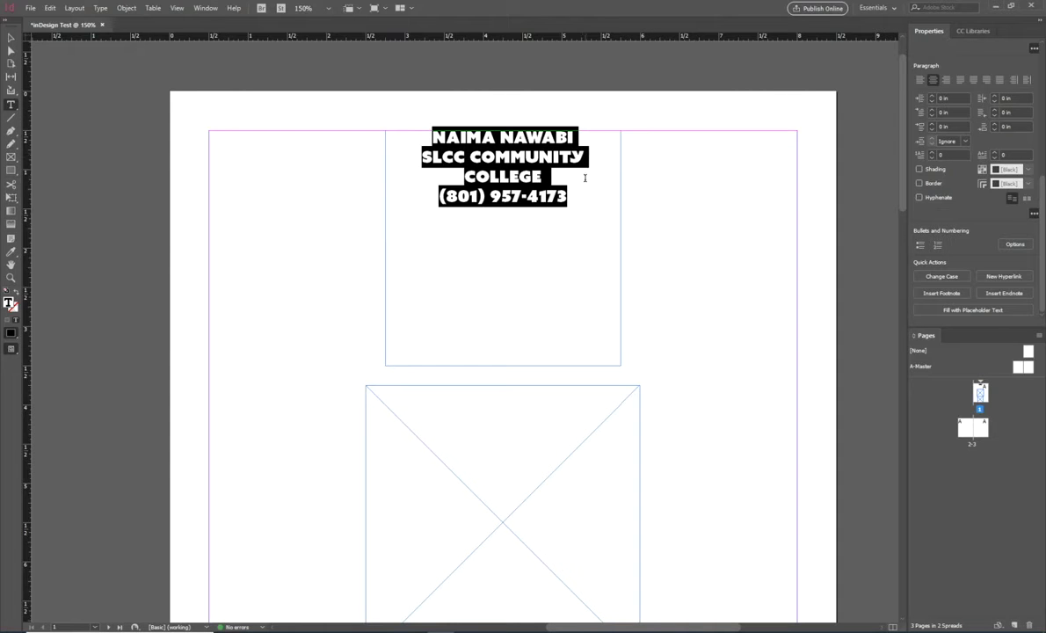
scroll(938, 207, up, 2)
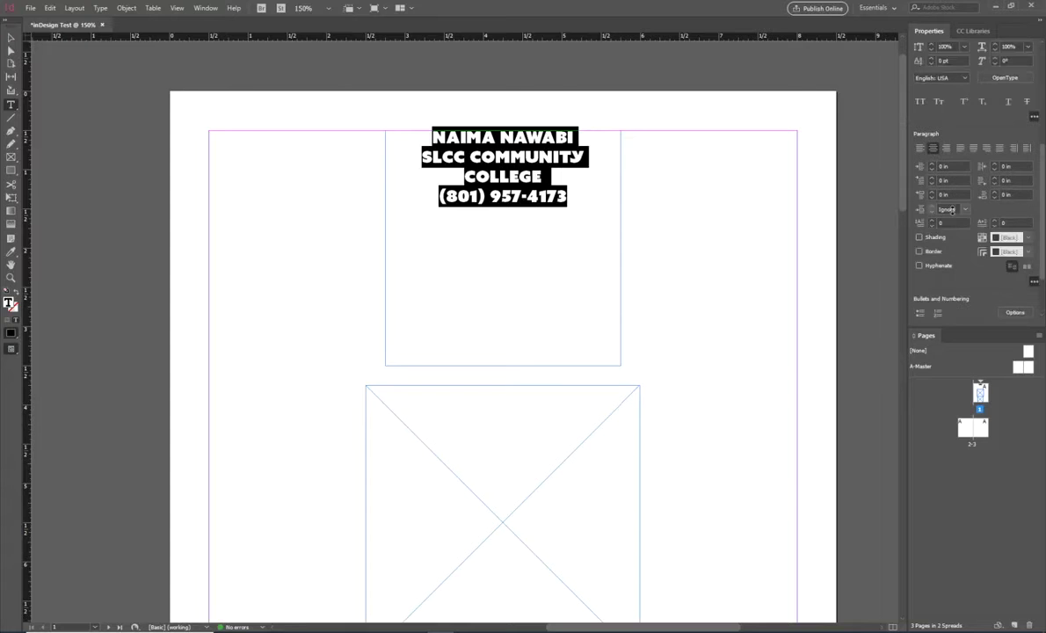
click(1033, 281)
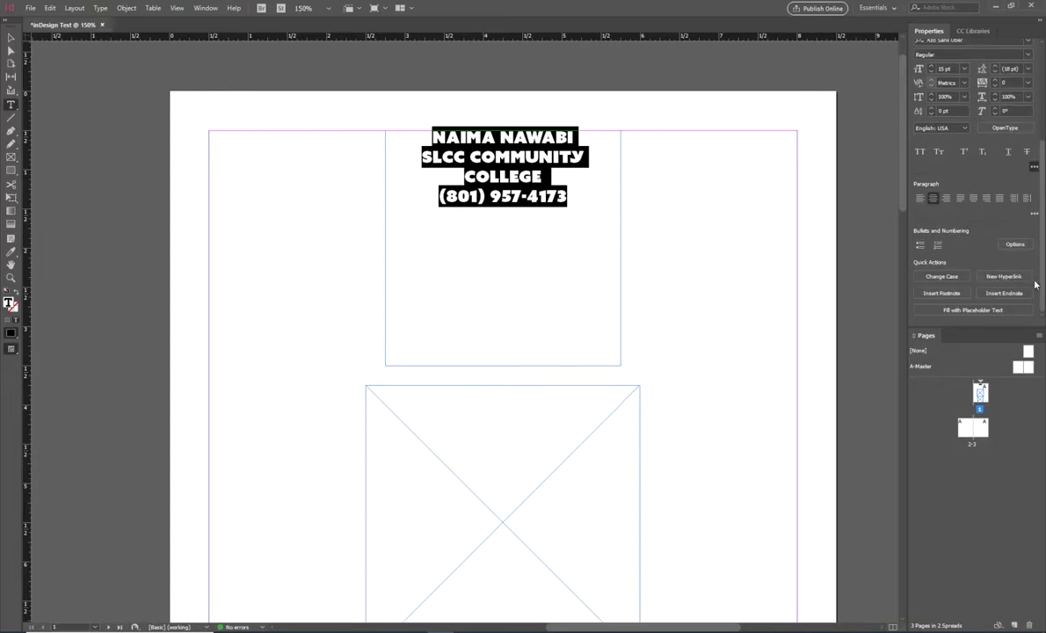
click(1034, 214)
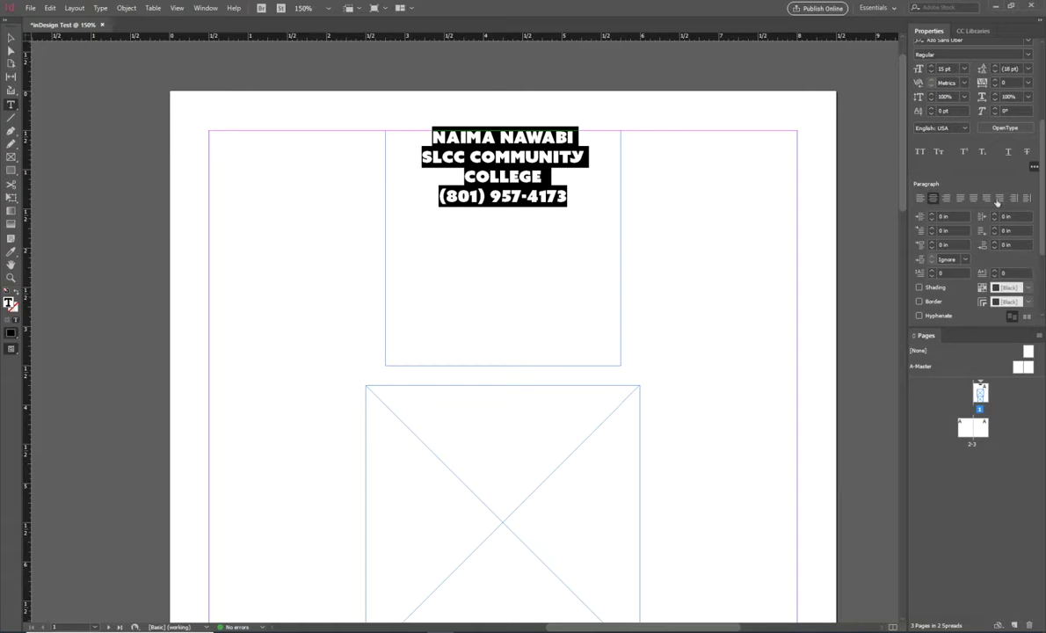
scroll(996, 201, up, 3)
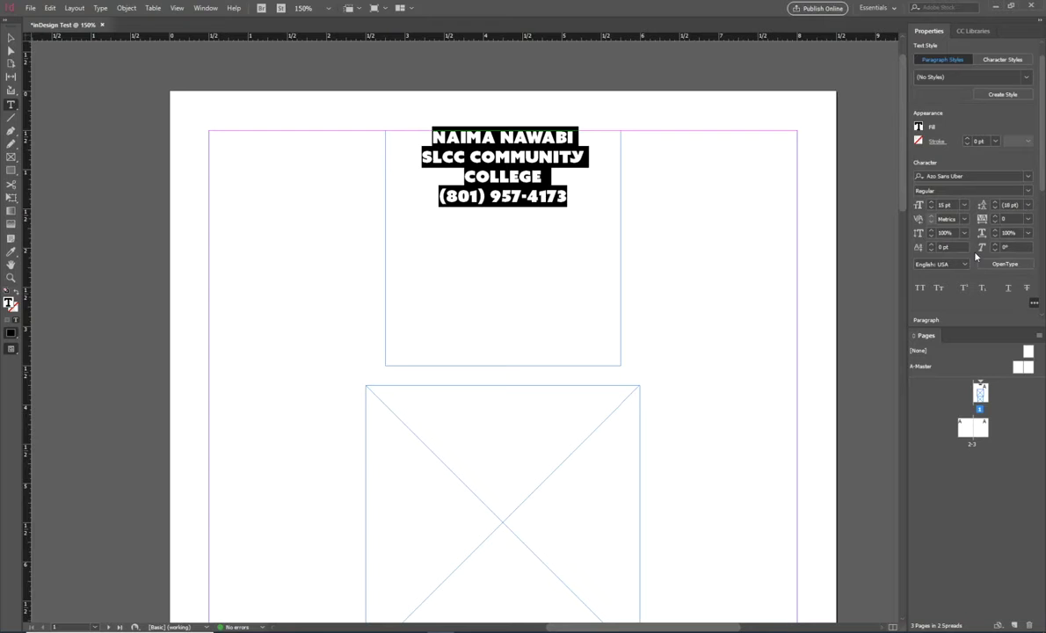
Select all four contact lines and raise the font size to 16 pt
click(569, 198)
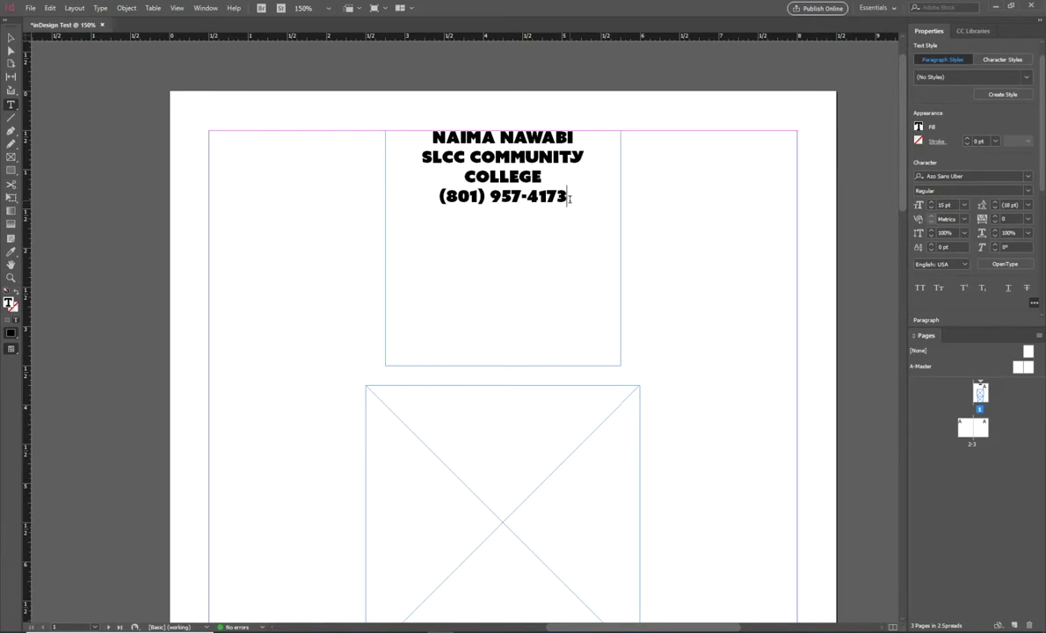
drag(569, 198, 354, 130)
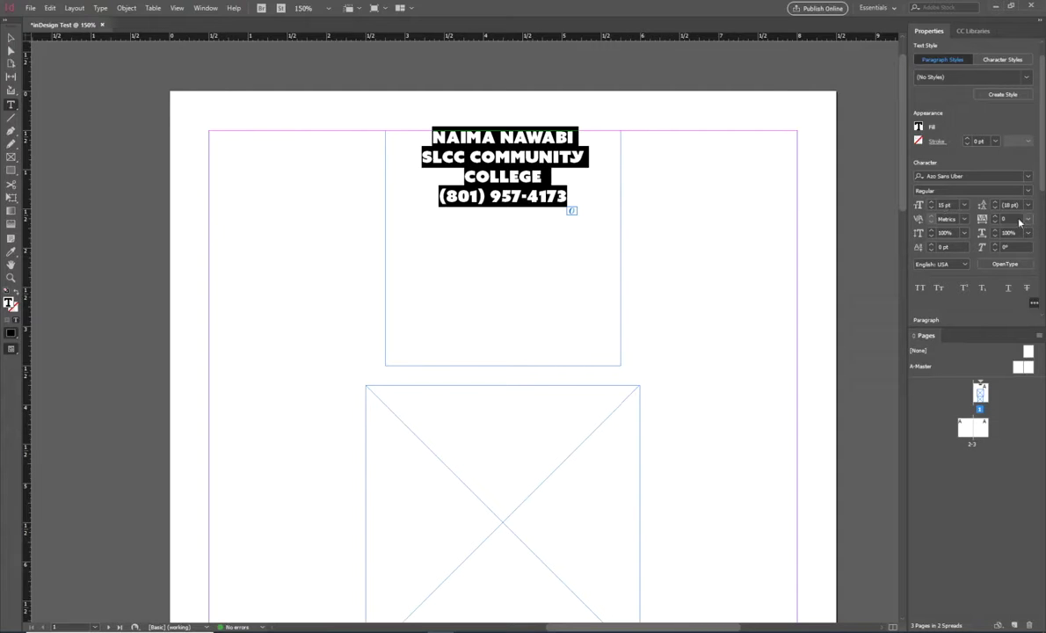
click(932, 203)
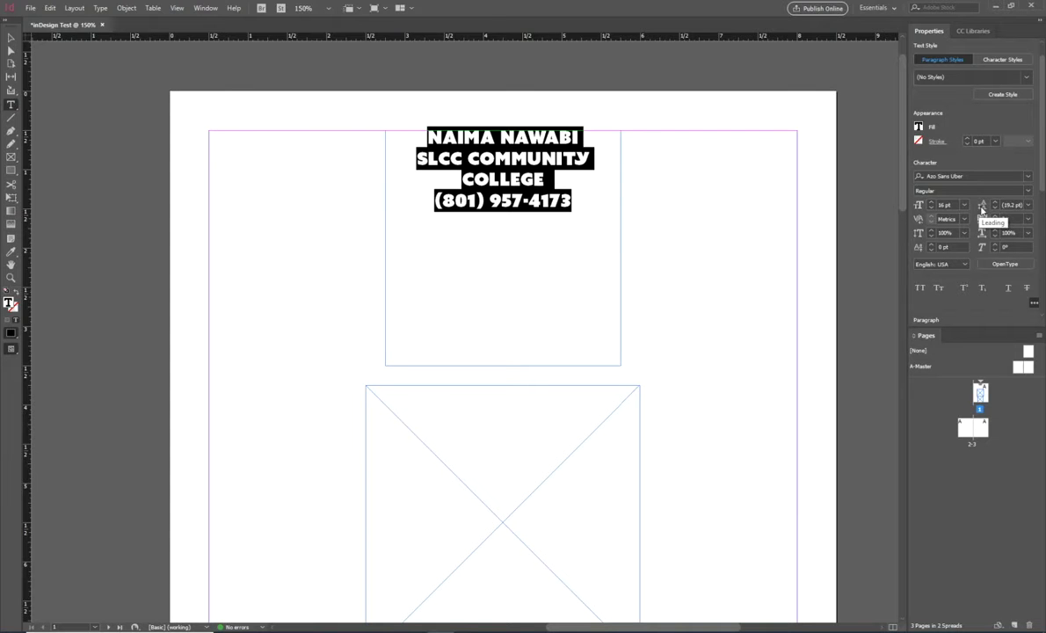
Adjust the contact text's leading to 19 pt
click(994, 203)
click(994, 203)
click(996, 203)
click(996, 203)
click(995, 203)
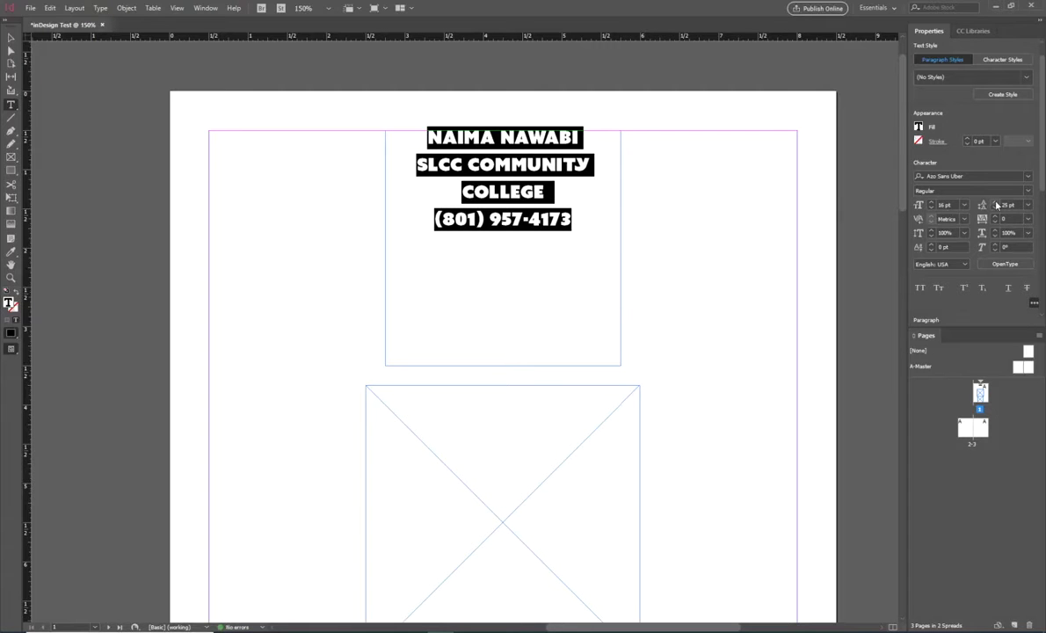
click(995, 208)
click(995, 208)
click(995, 209)
click(995, 208)
click(995, 208)
click(994, 208)
click(995, 208)
click(995, 208)
click(995, 208)
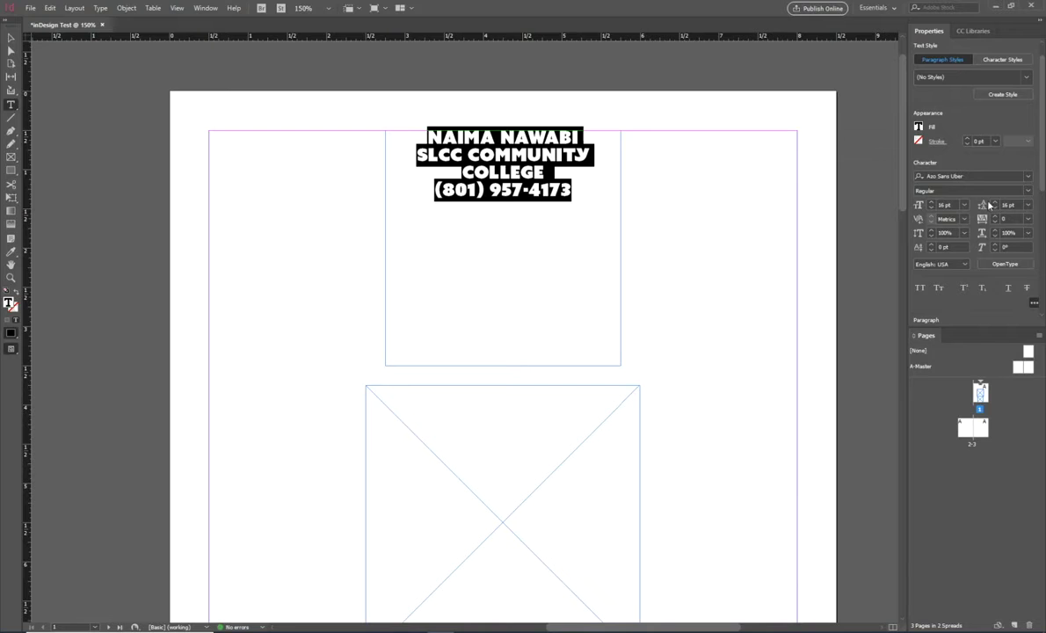
click(994, 202)
click(993, 202)
click(994, 202)
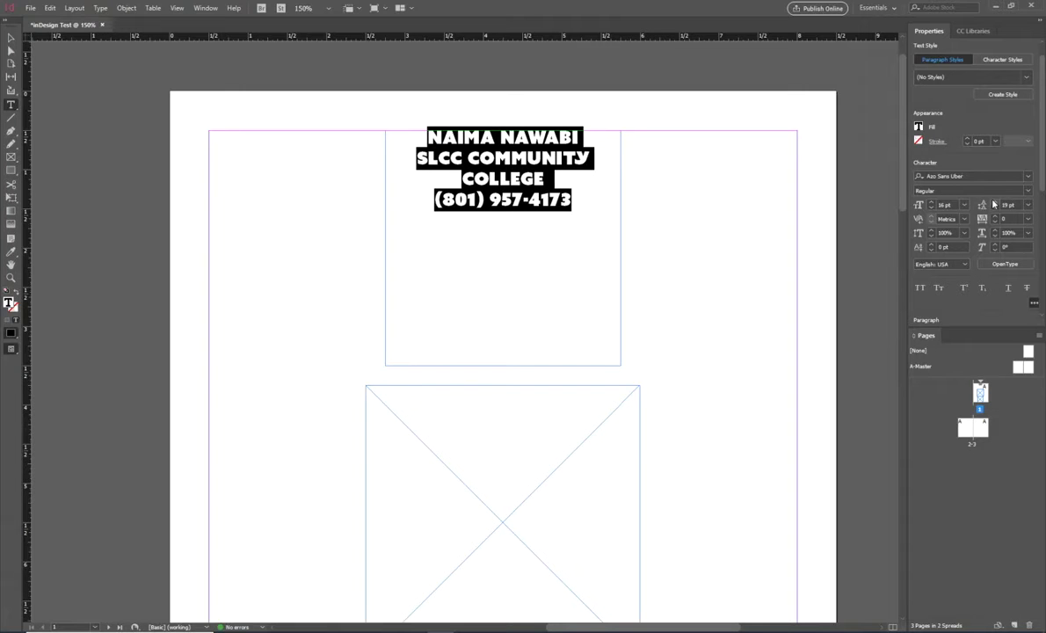
scroll(998, 166, down, 2)
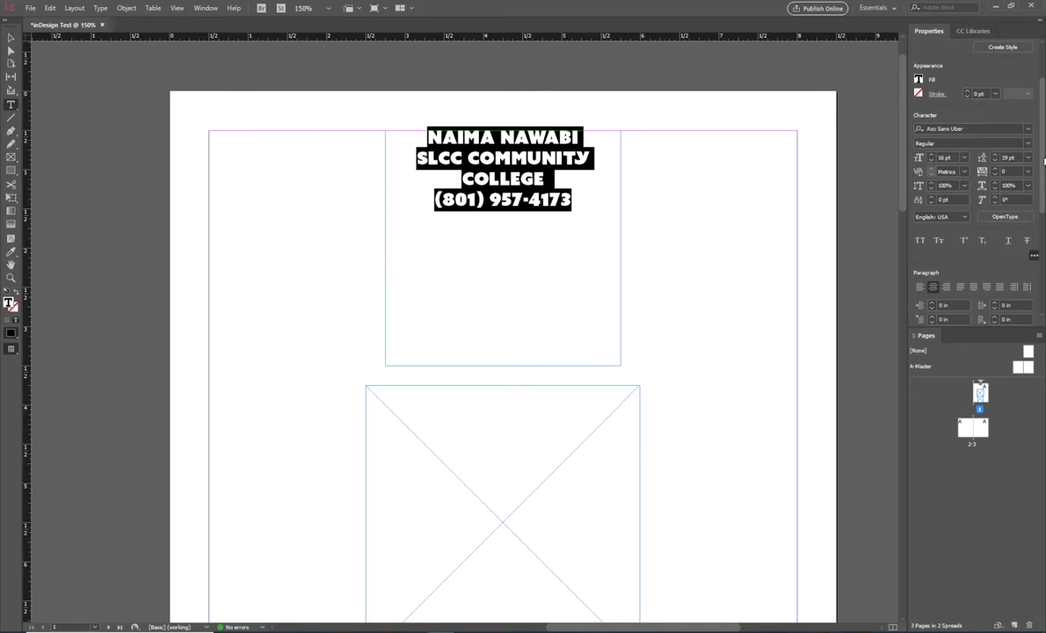
scroll(1043, 161, down, 1)
drag(1043, 161, 1043, 288)
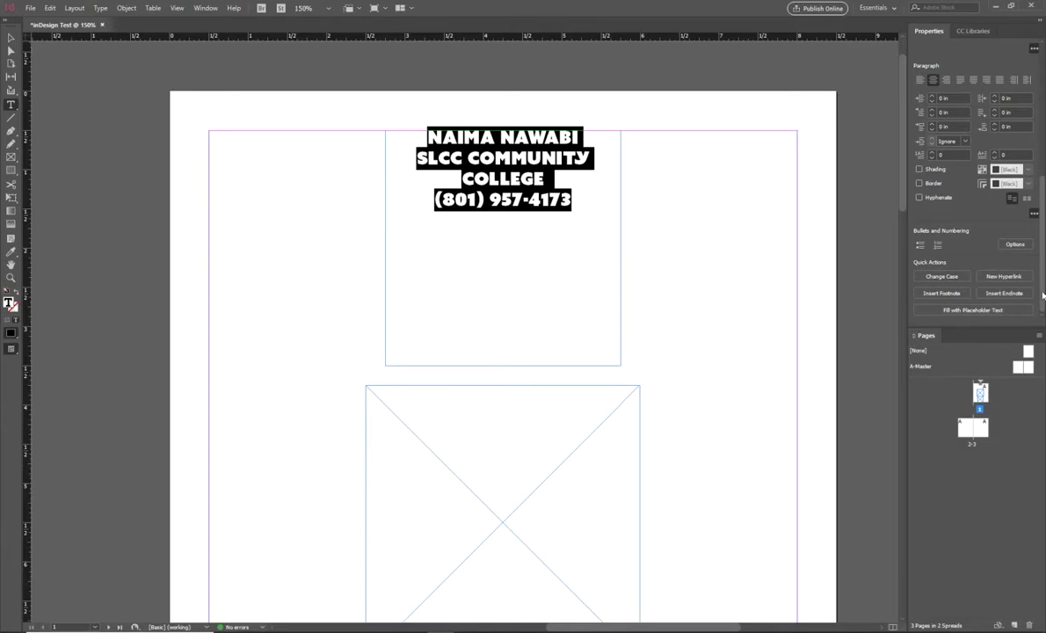
drag(1043, 276, 1043, 141)
scroll(1038, 153, down, 1)
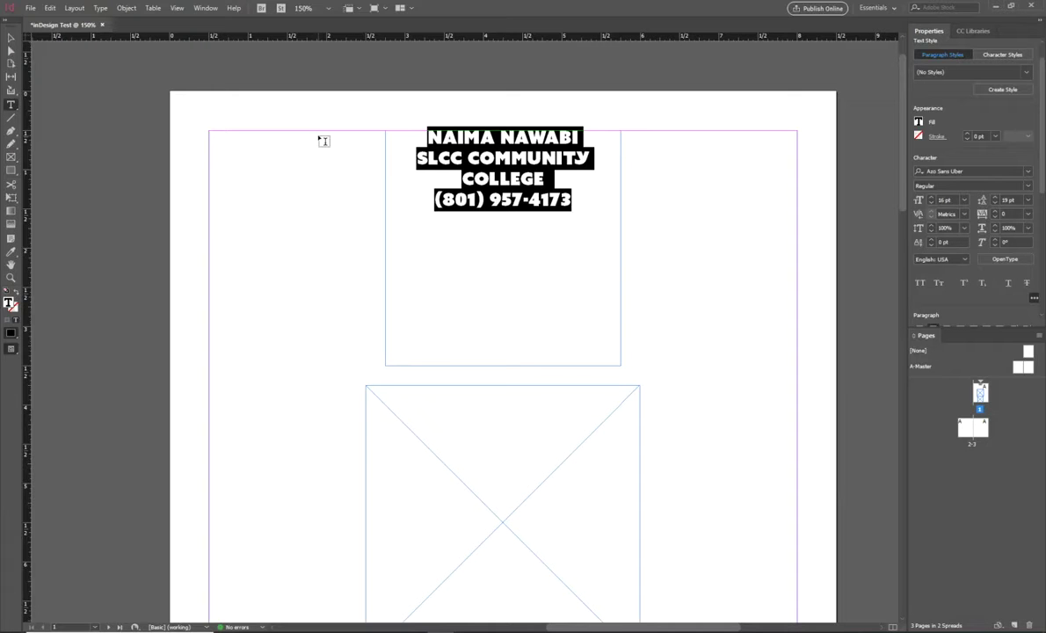
scroll(307, 132, up, 1)
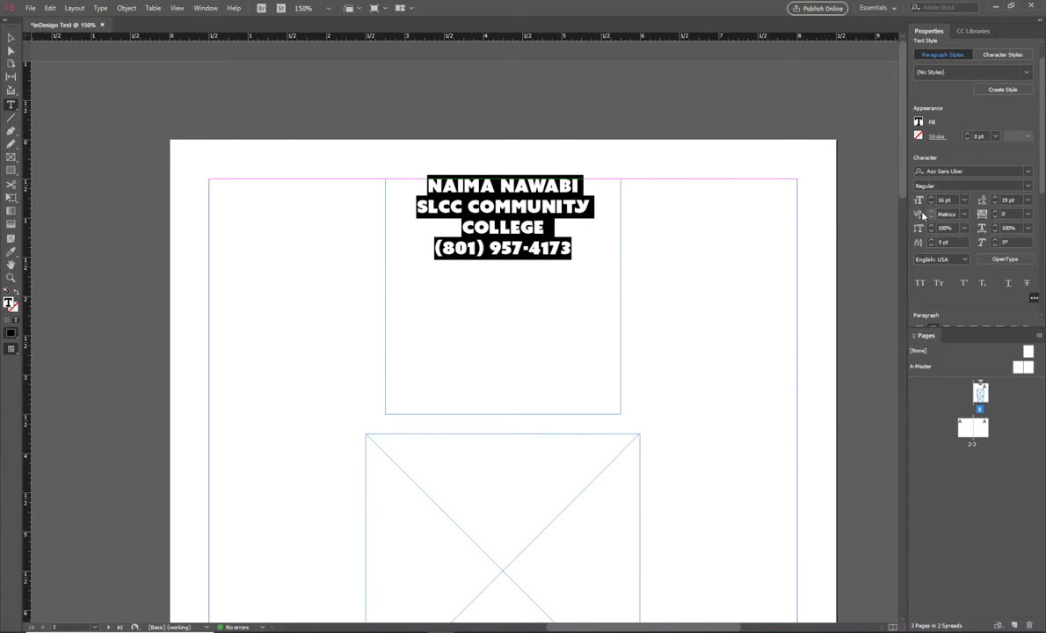
Raise the contact text tracking to 100, then bring it back down to 90
click(995, 211)
click(995, 211)
click(994, 212)
click(994, 212)
click(994, 212)
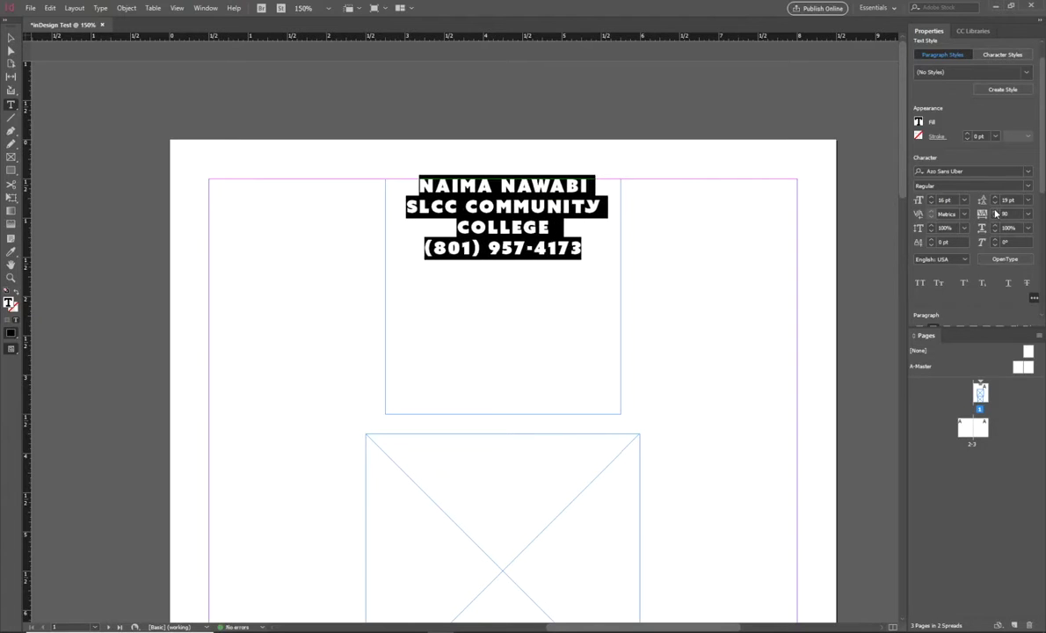
click(995, 212)
click(996, 212)
click(996, 216)
Narrow the text frame from both sides to 2.2 in wide and reselect all its text
click(10, 38)
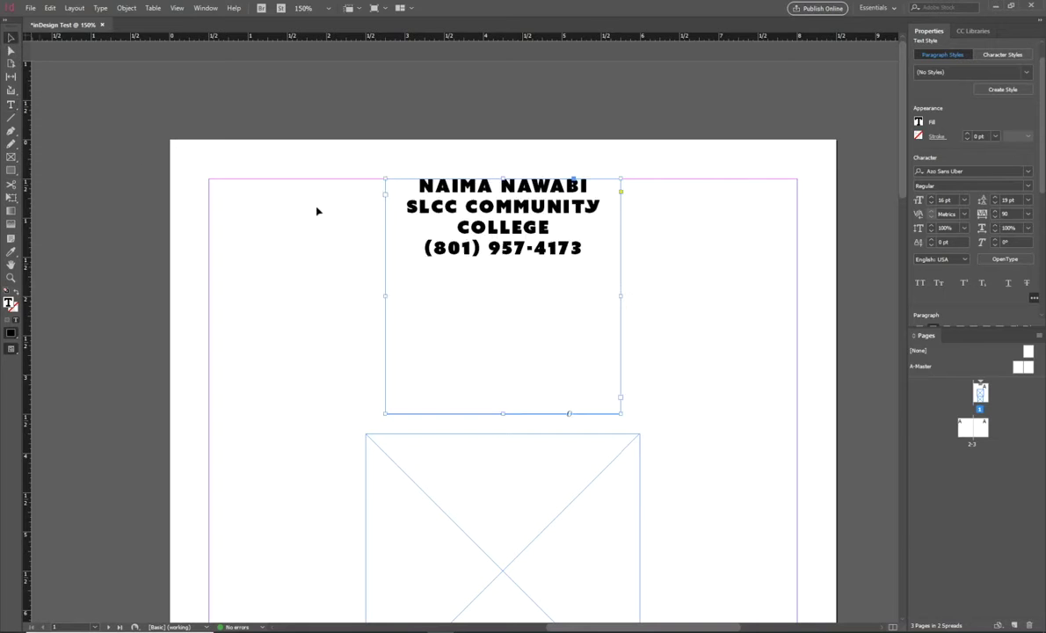
drag(619, 296, 590, 297)
drag(385, 296, 415, 295)
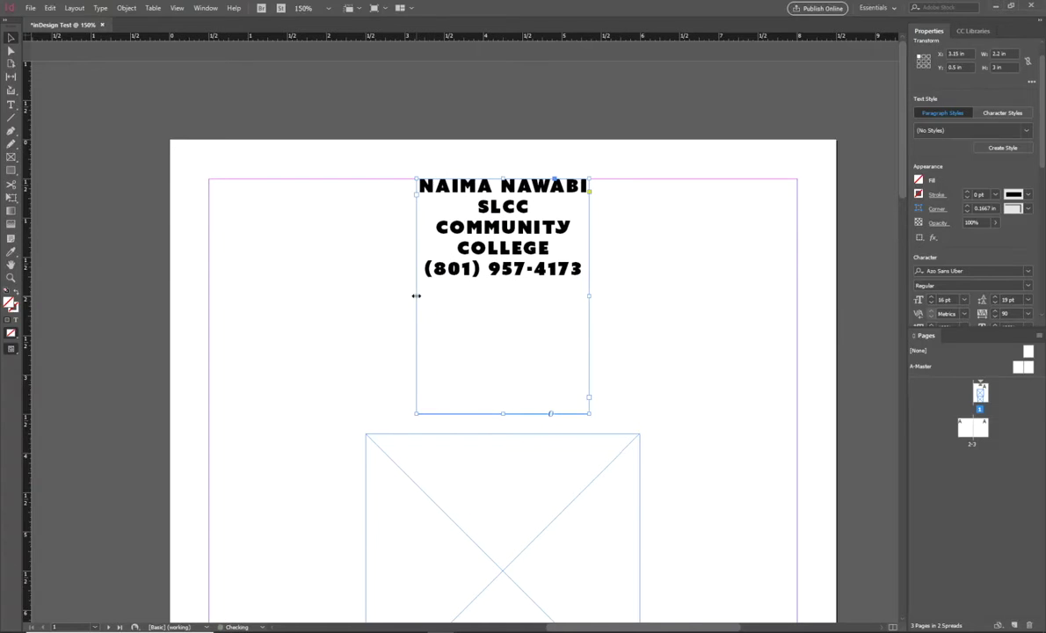
double_click(568, 279)
drag(568, 280, 404, 183)
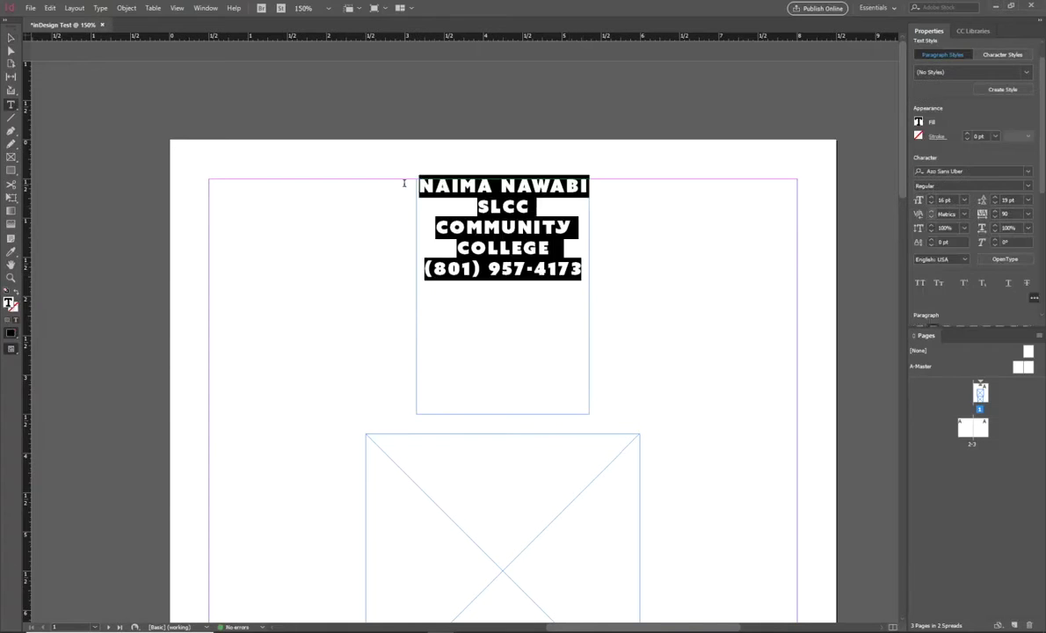
scroll(965, 244, down, 4)
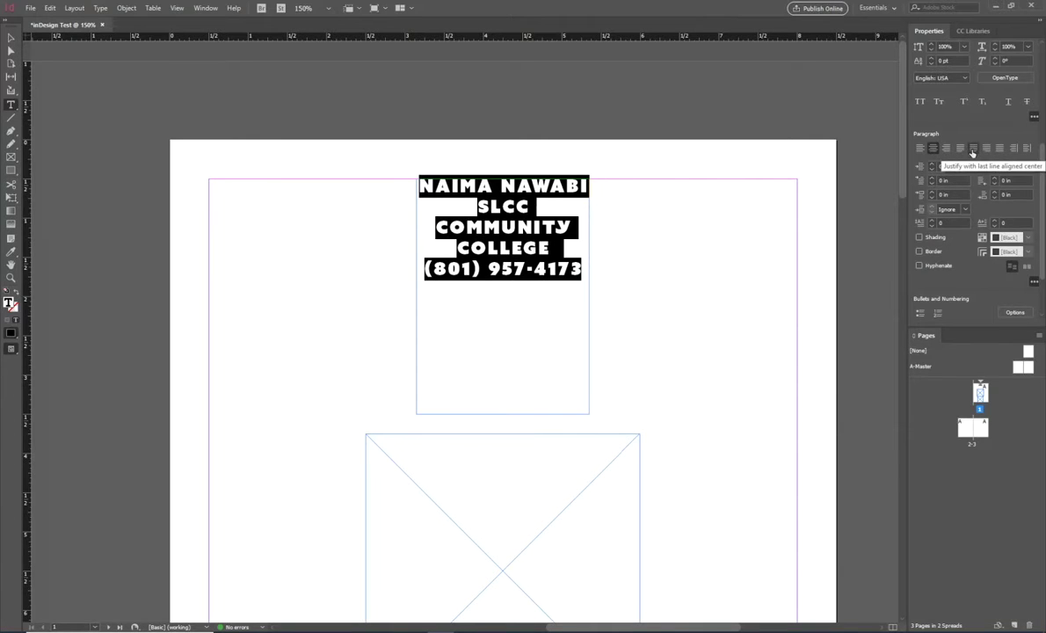
Apply Justify All Lines to the contact text
click(972, 150)
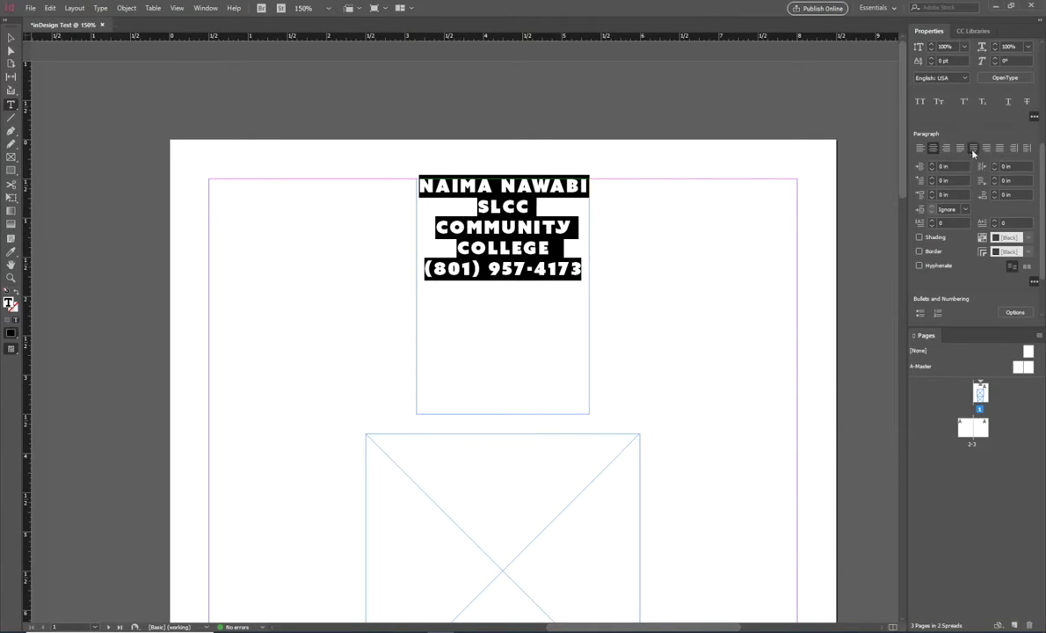
click(555, 239)
drag(582, 269, 402, 185)
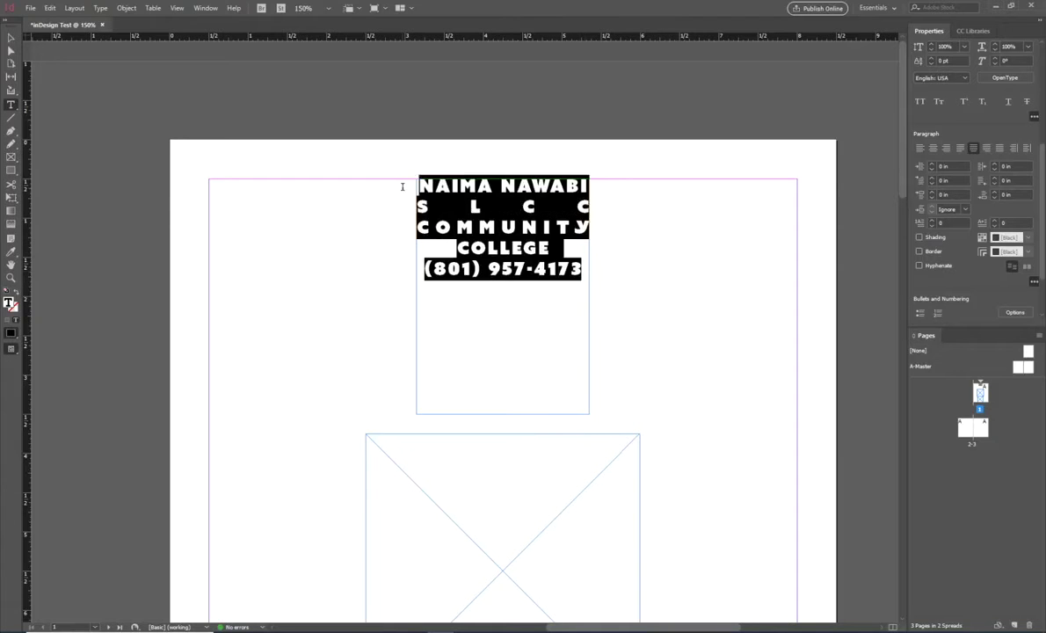
click(999, 150)
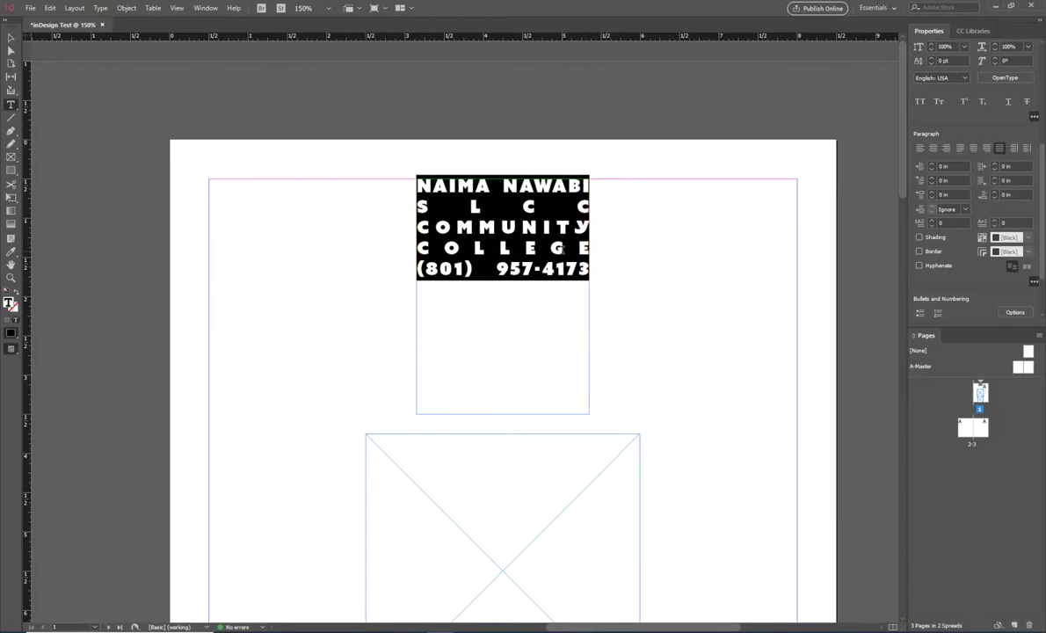
Select the name line and set its tracking to 90
click(551, 247)
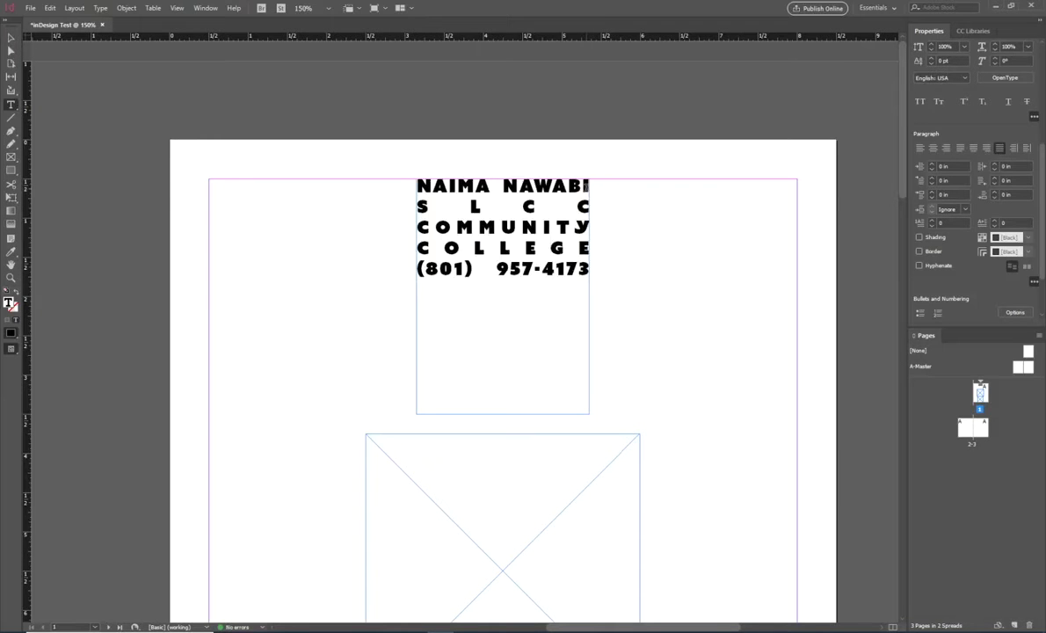
drag(545, 174, 387, 163)
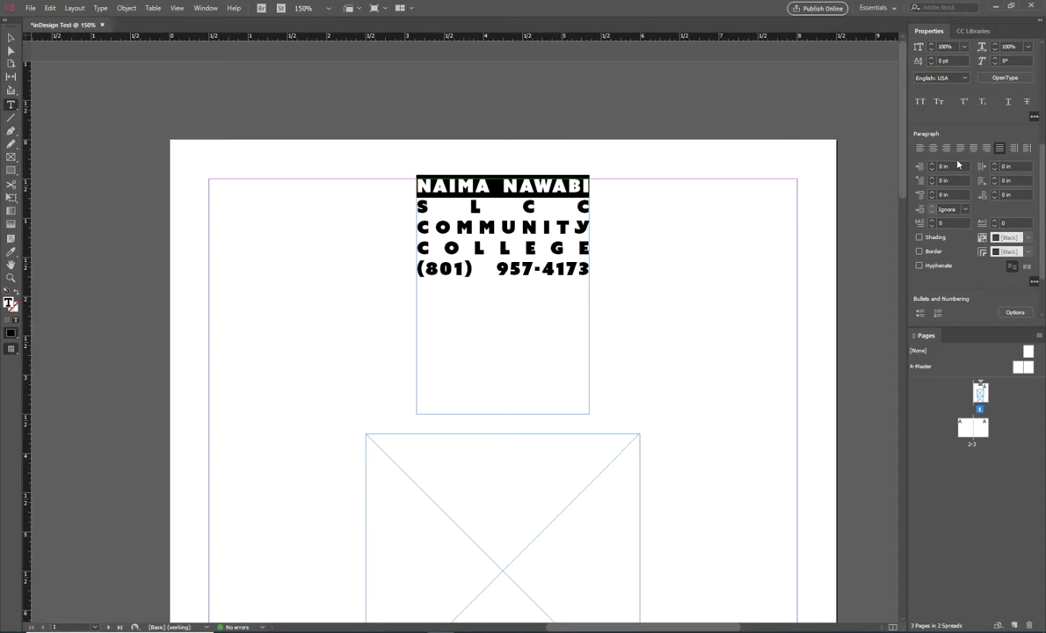
key(alt+Right)
key(alt+Right)
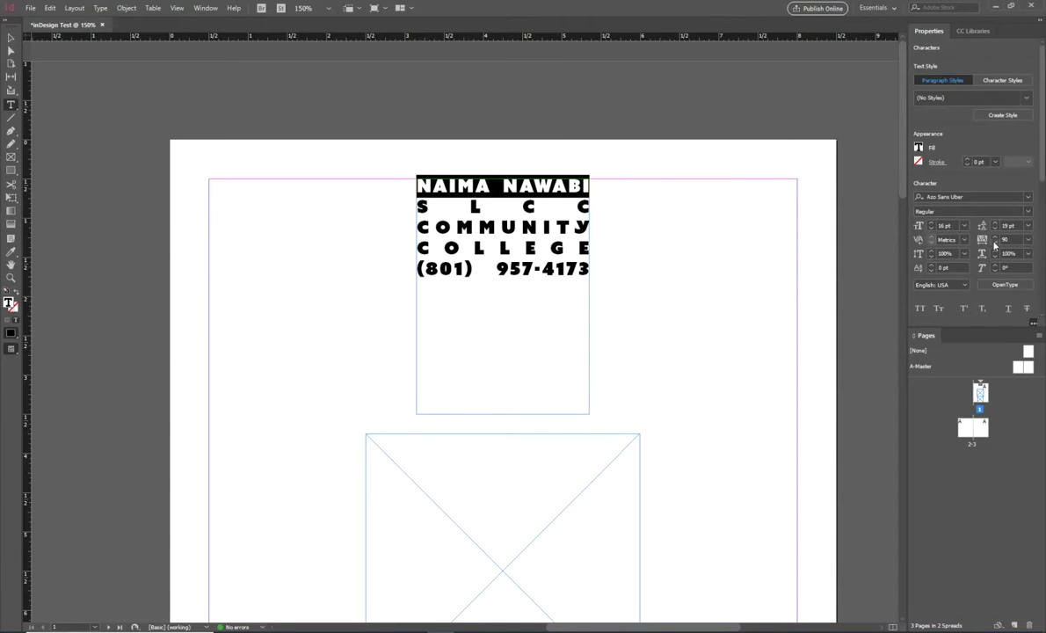
Increase the name line's tracking to 150
click(994, 237)
click(994, 237)
click(994, 237)
click(994, 237)
click(994, 237)
click(993, 237)
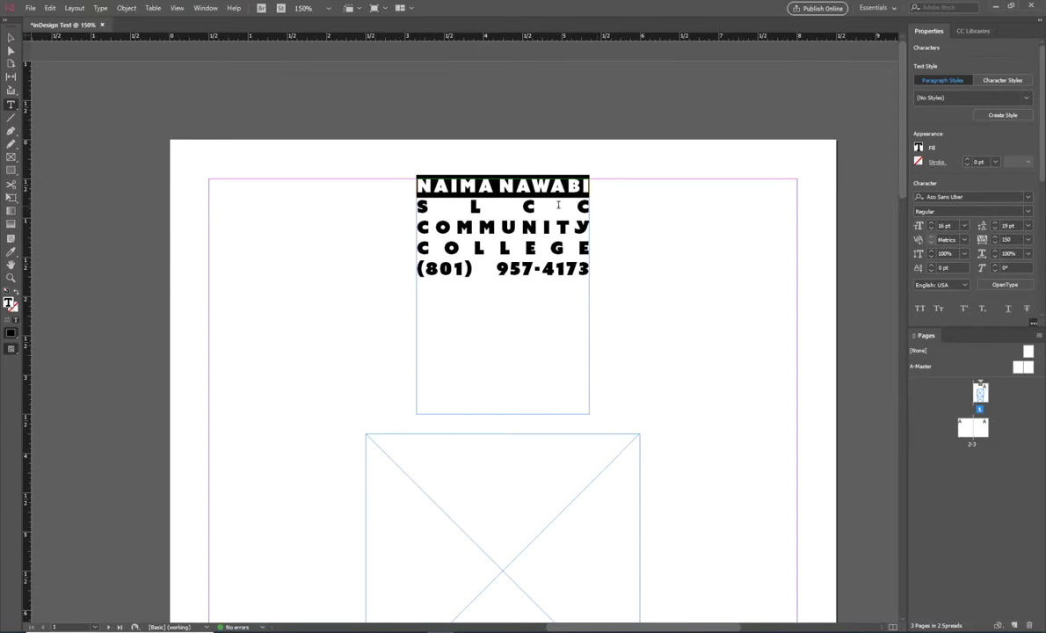
Select the phone line and raise its tracking to 190
click(495, 268)
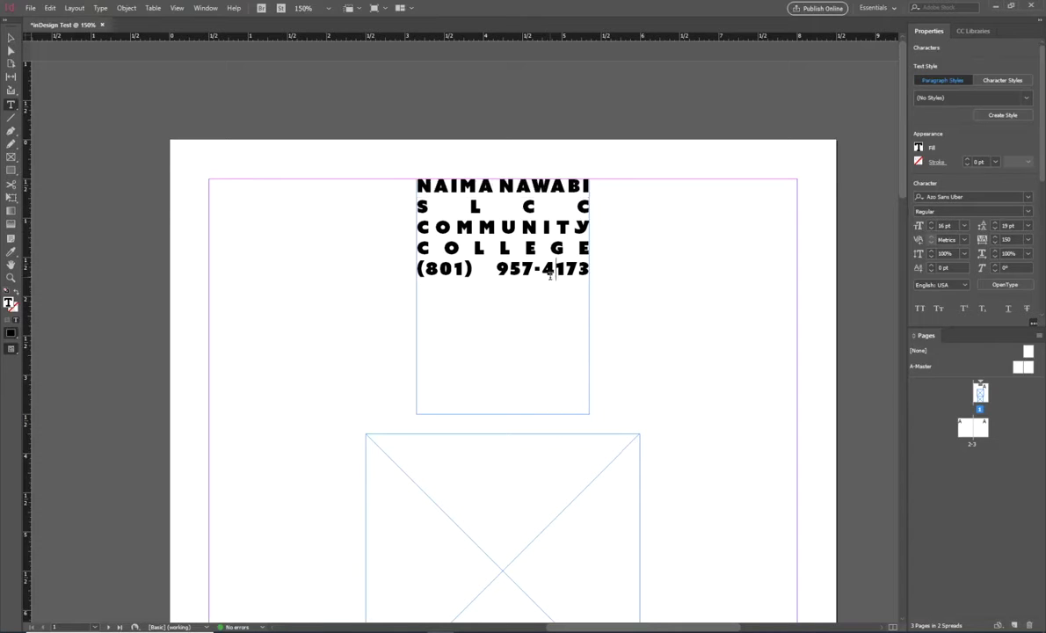
drag(493, 268, 471, 268)
click(495, 268)
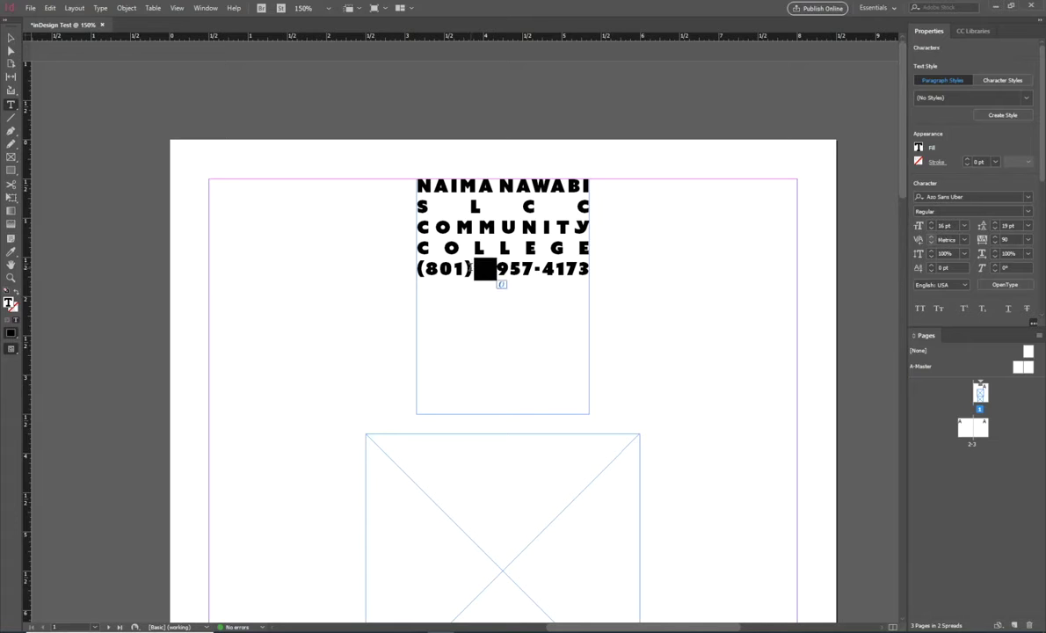
drag(588, 268, 407, 268)
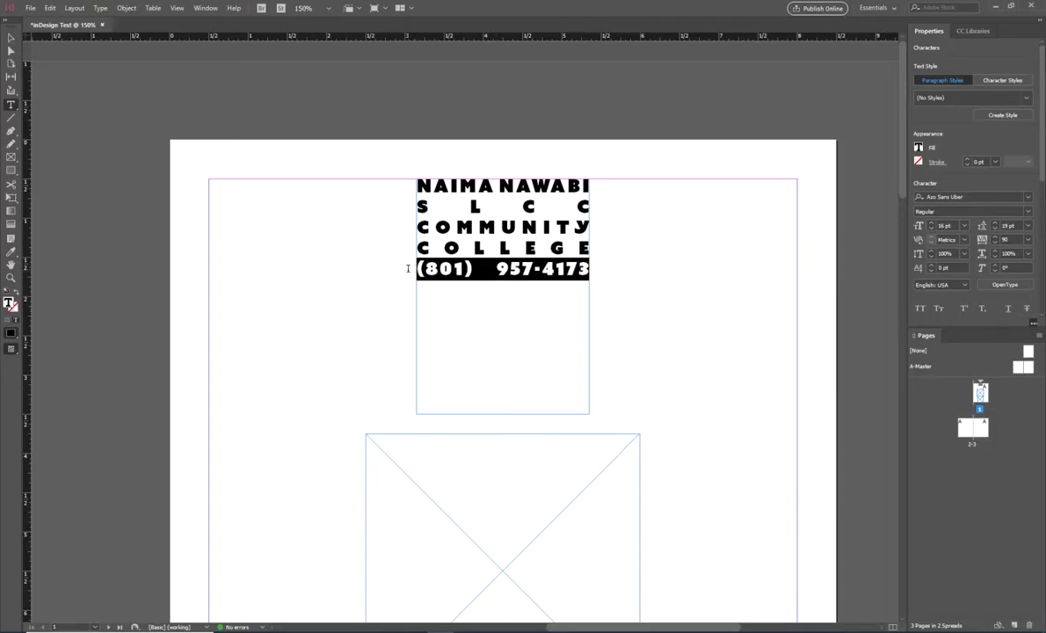
click(996, 237)
click(996, 237)
click(996, 238)
click(995, 237)
click(996, 237)
click(996, 237)
click(995, 237)
click(996, 237)
click(996, 238)
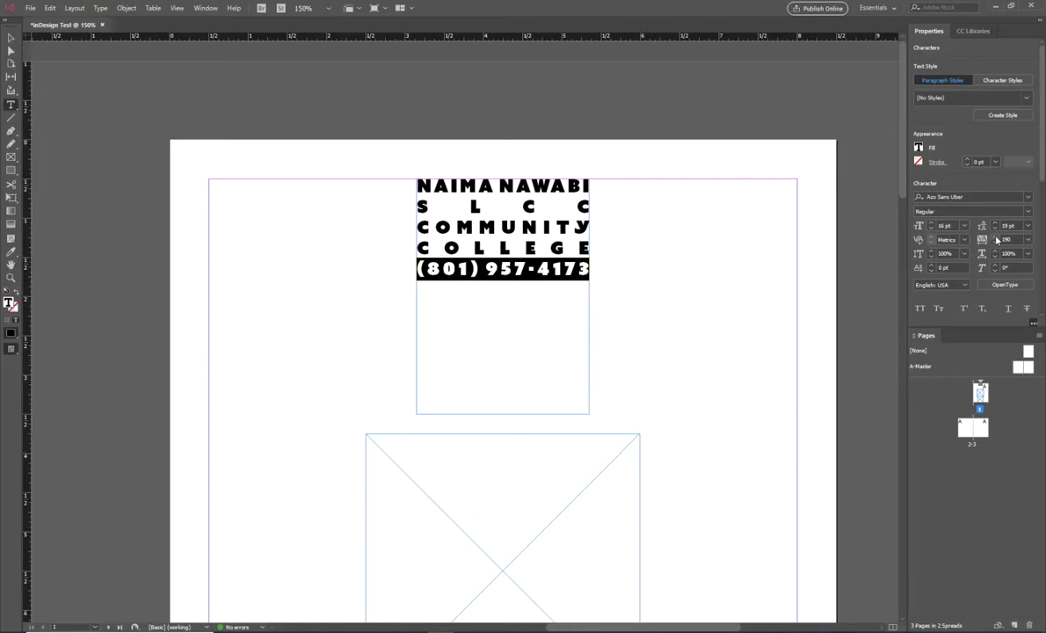
Select the SLCC line, then reselect the name on the first line
drag(589, 206, 430, 206)
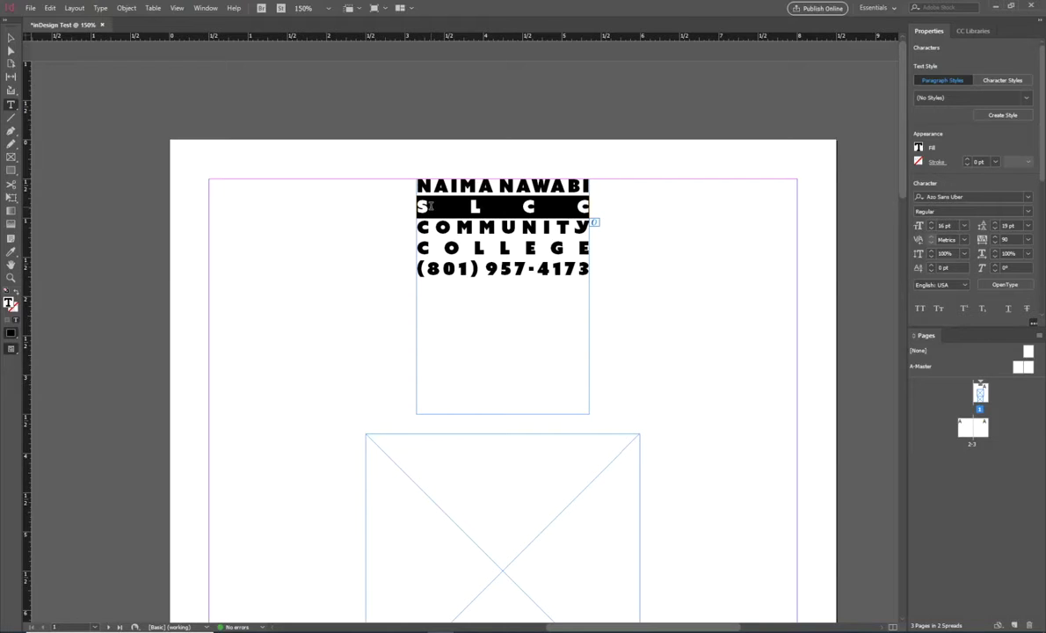
click(492, 249)
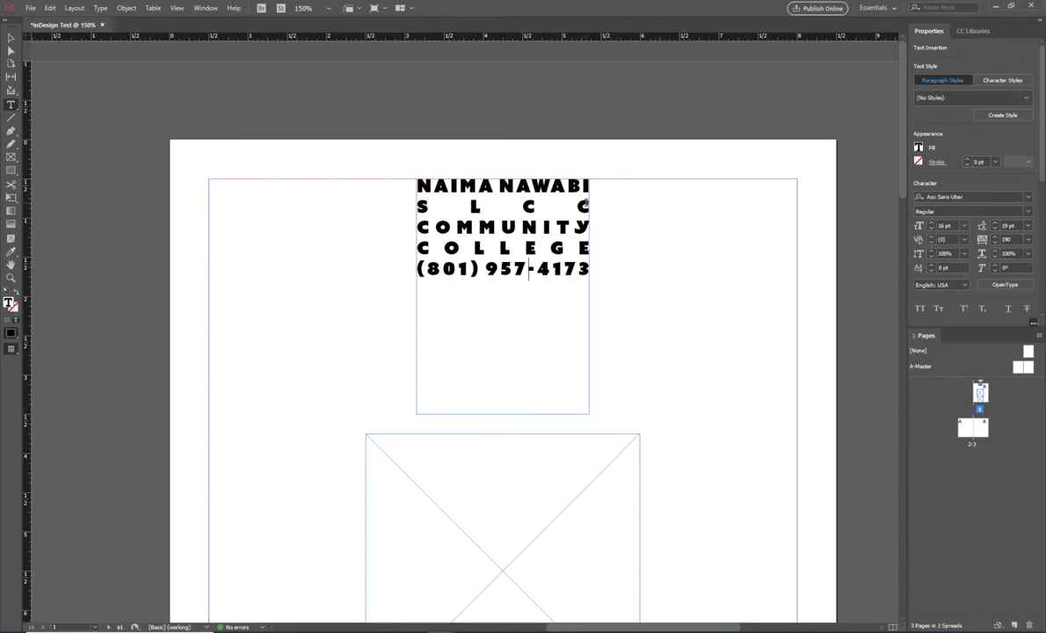
drag(589, 185, 415, 186)
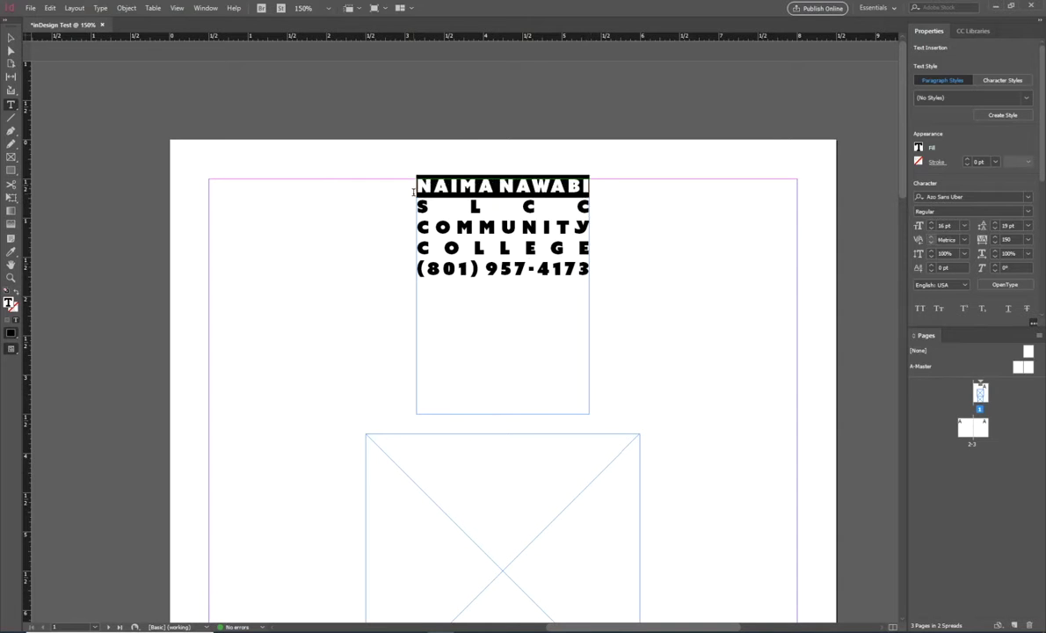
click(932, 251)
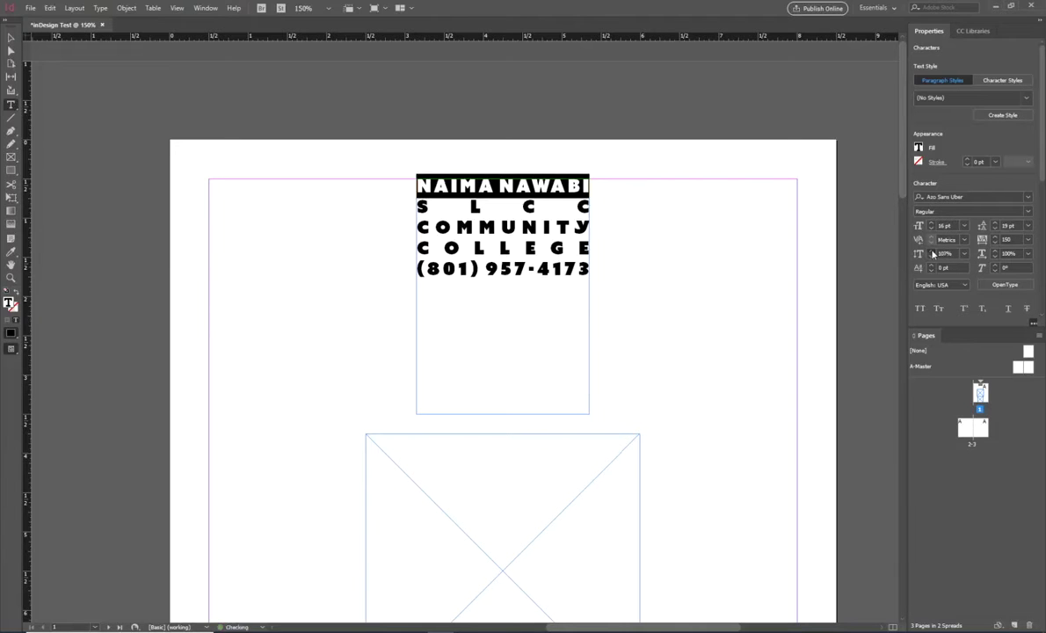
click(917, 253)
text(150)
key(Return)
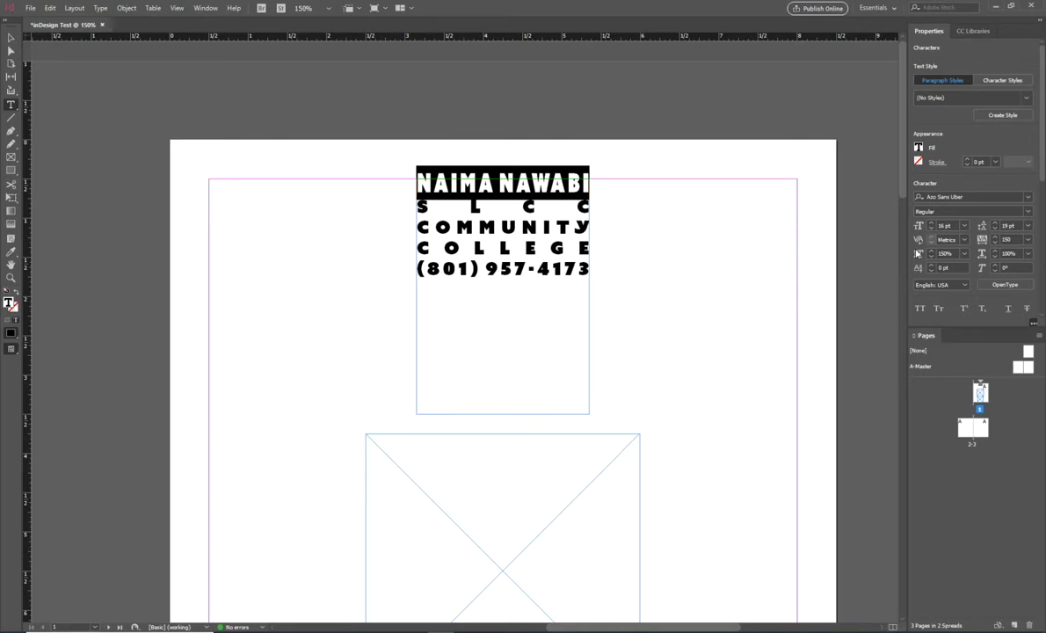
click(982, 239)
click(982, 253)
text(50)
key(Return)
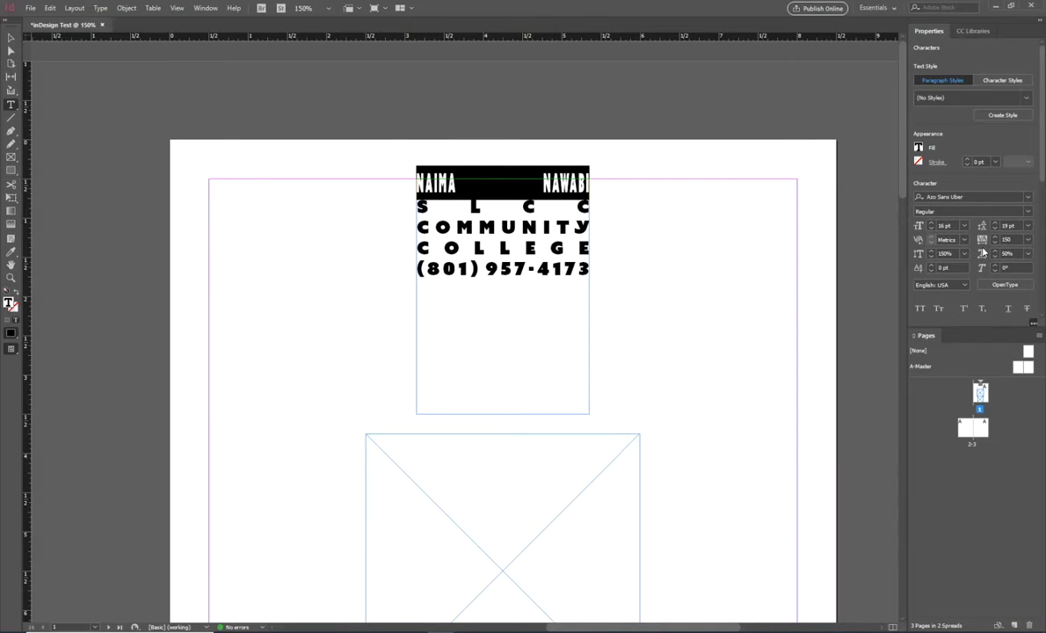
click(1007, 254)
text(150)
key(Return)
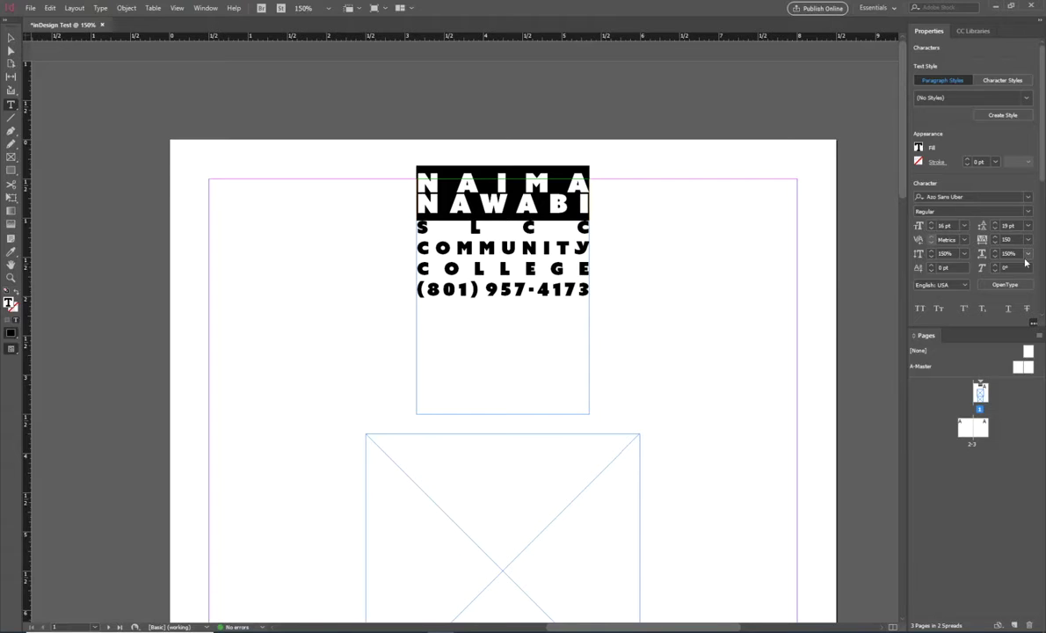
click(945, 253)
key(Return)
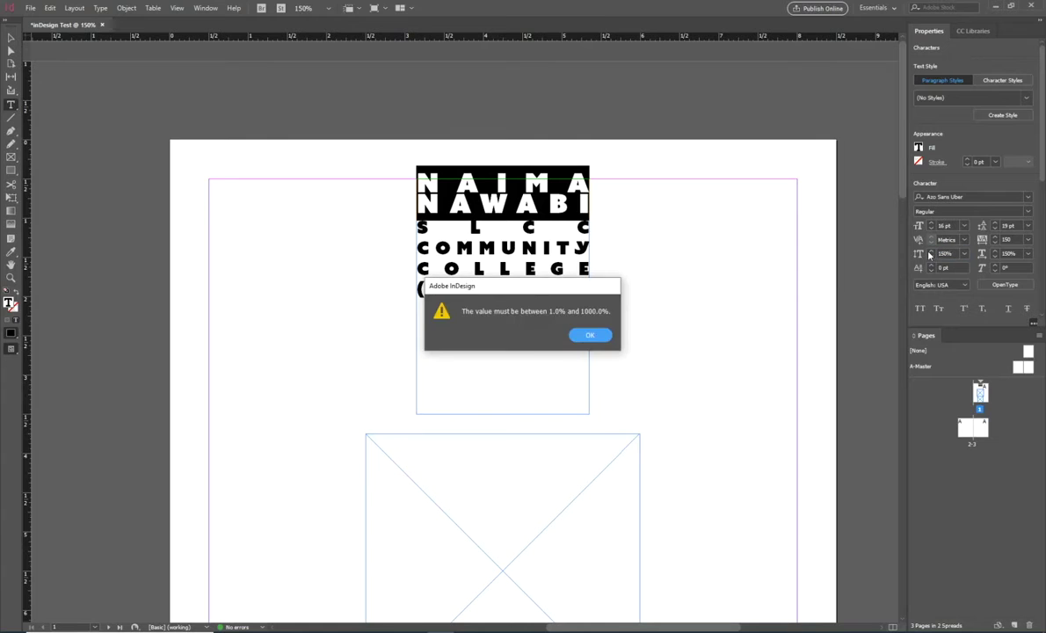
click(588, 335)
text(100)
key(Return)
click(1010, 253)
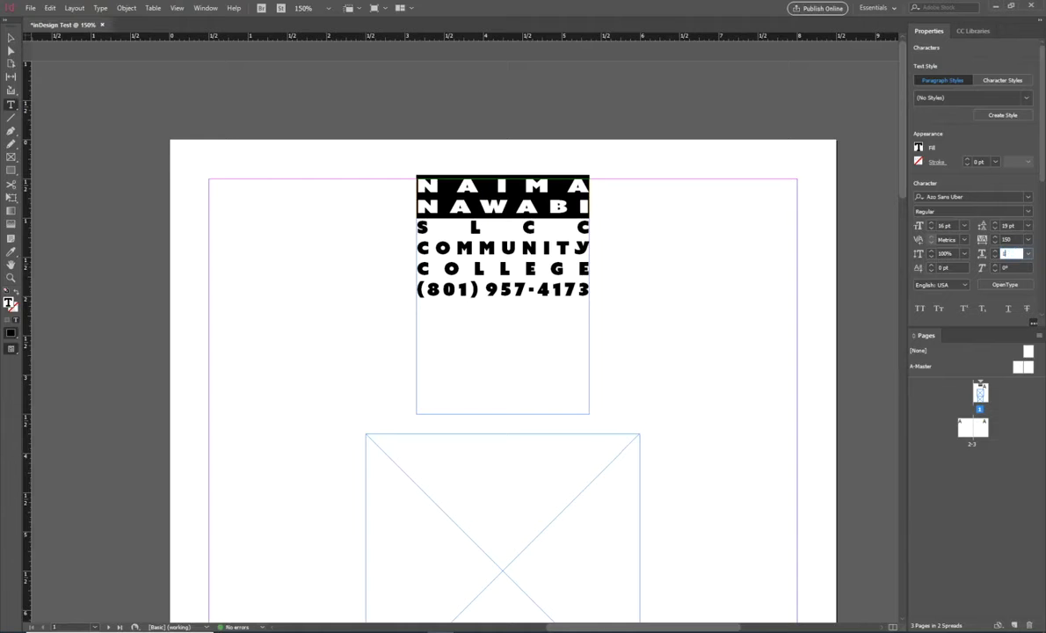
text(100)
key(Return)
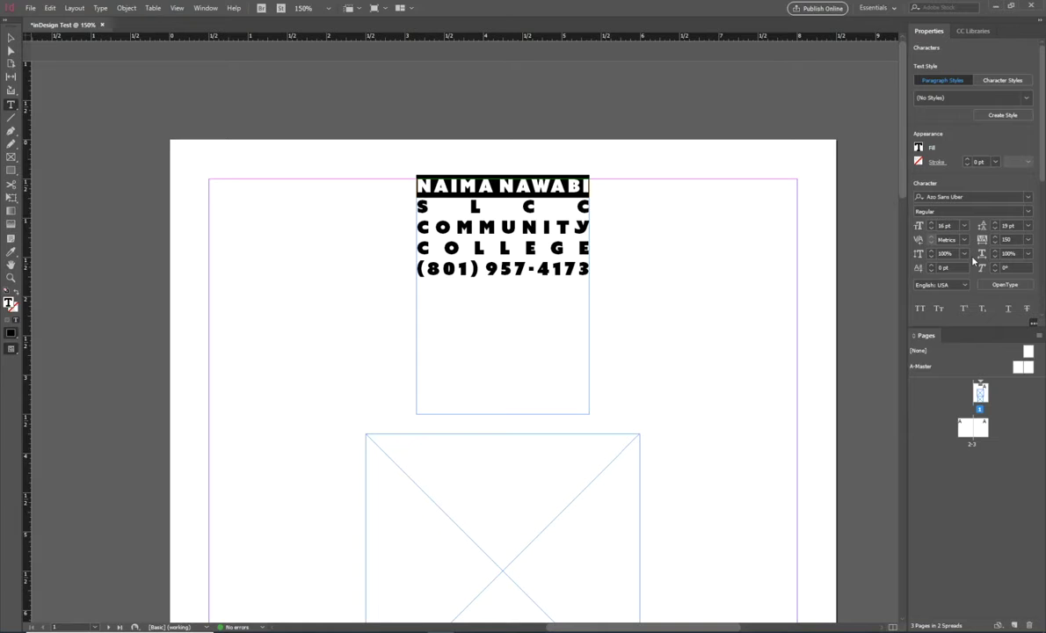
Insert the letters MC before the surname on the second name line
click(921, 272)
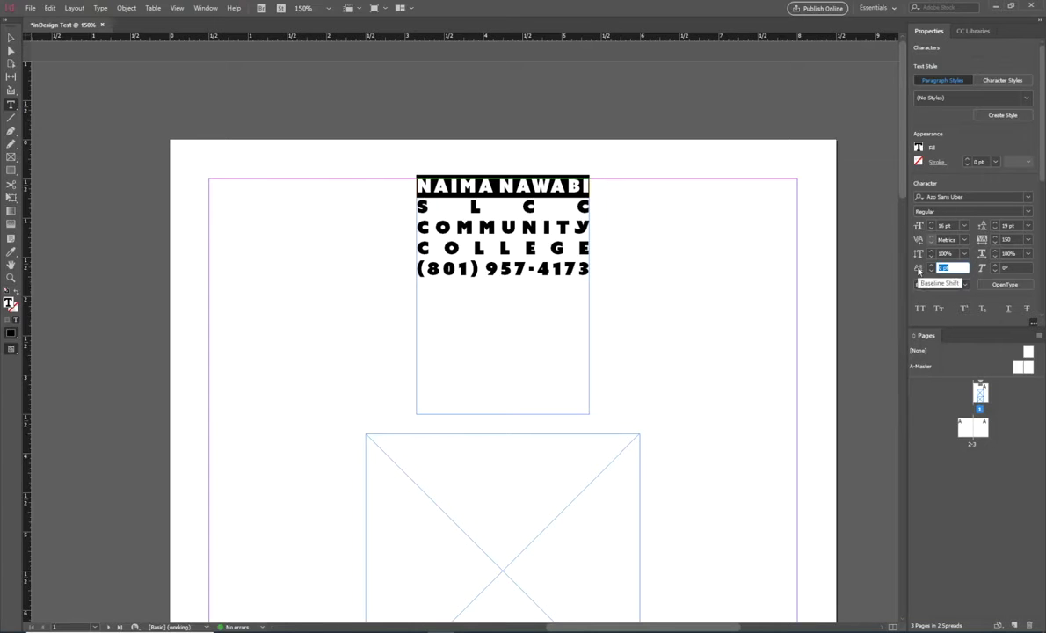
click(571, 205)
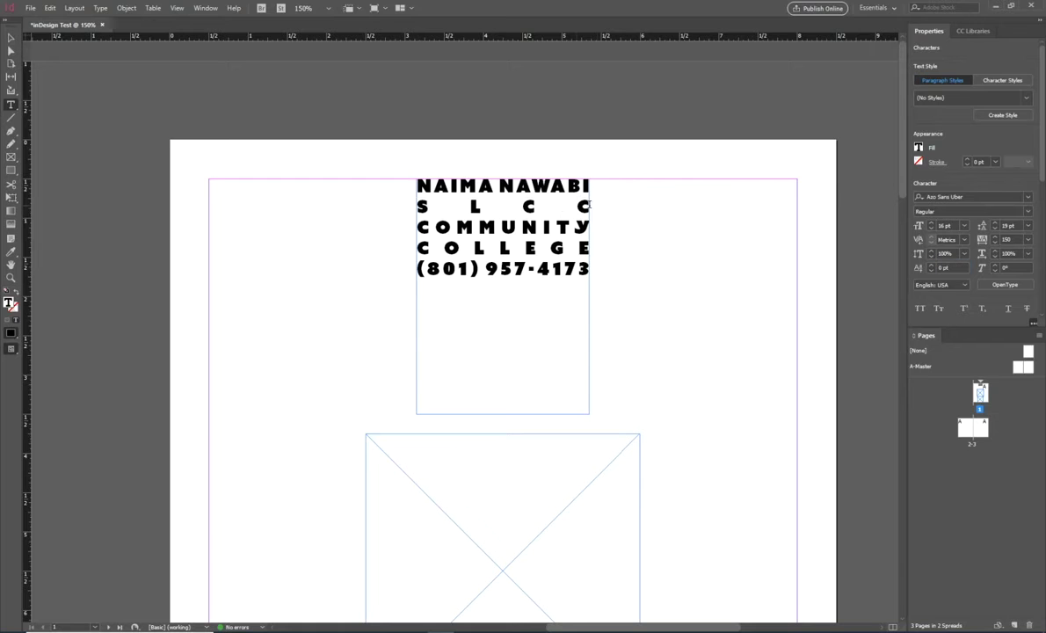
click(535, 189)
text(MC)
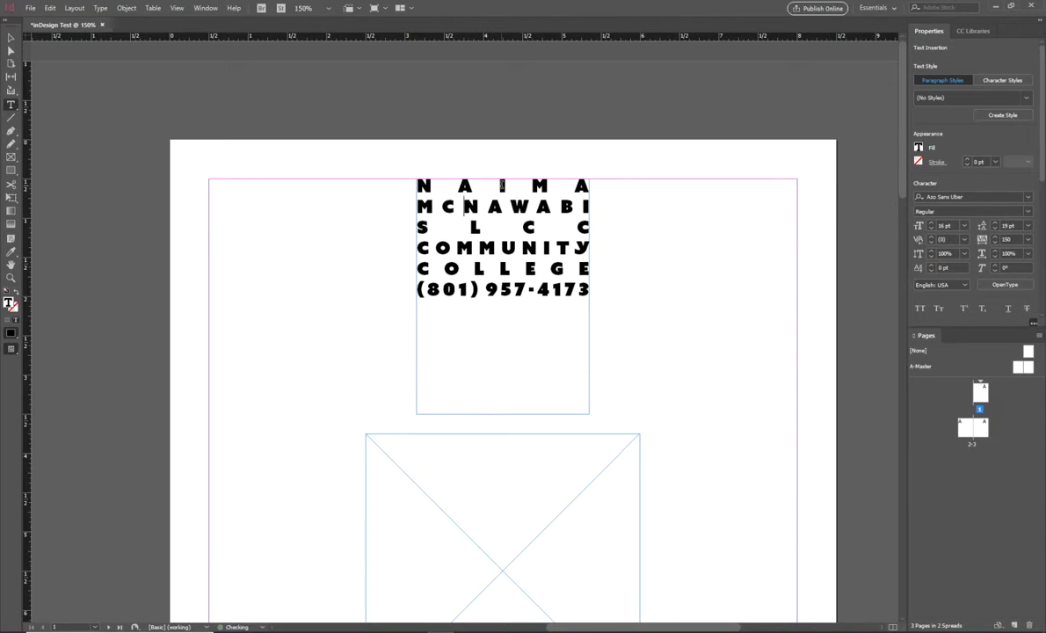
Test raising the C with Baseline Shift, then return it to the baseline
key(shift+Left)
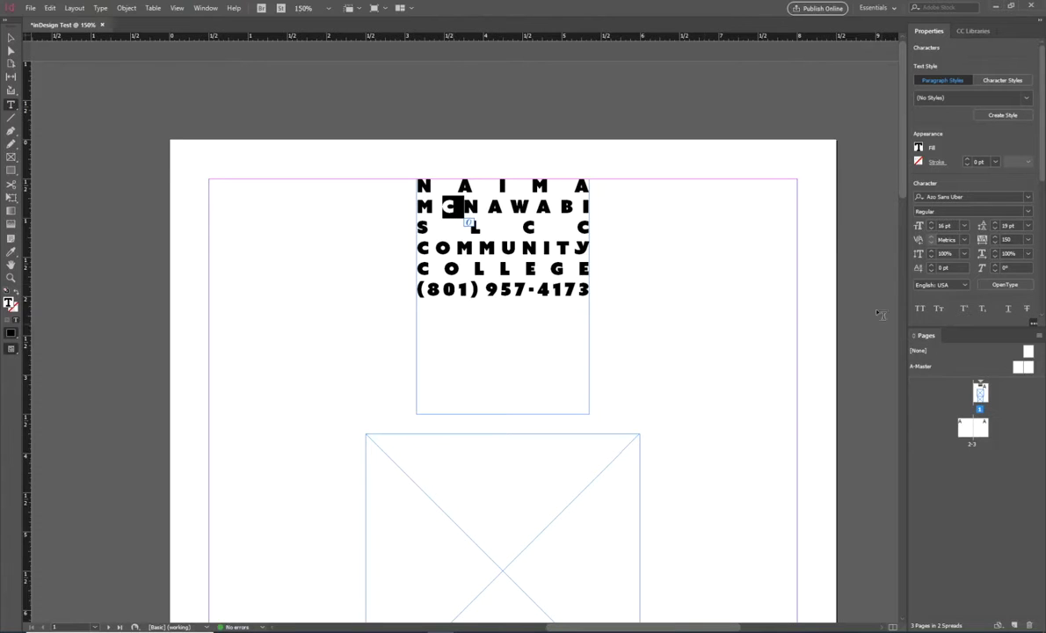
click(930, 266)
click(929, 265)
click(930, 266)
click(930, 265)
click(931, 270)
click(933, 274)
click(932, 274)
click(932, 274)
click(932, 274)
click(932, 274)
click(933, 274)
Replace MC with 1ST and raise the ST 5 pt above the baseline
drag(418, 206, 463, 205)
text(1ST)
key(shift+Left)
key(shift+Left)
click(933, 268)
click(932, 268)
click(933, 268)
click(932, 268)
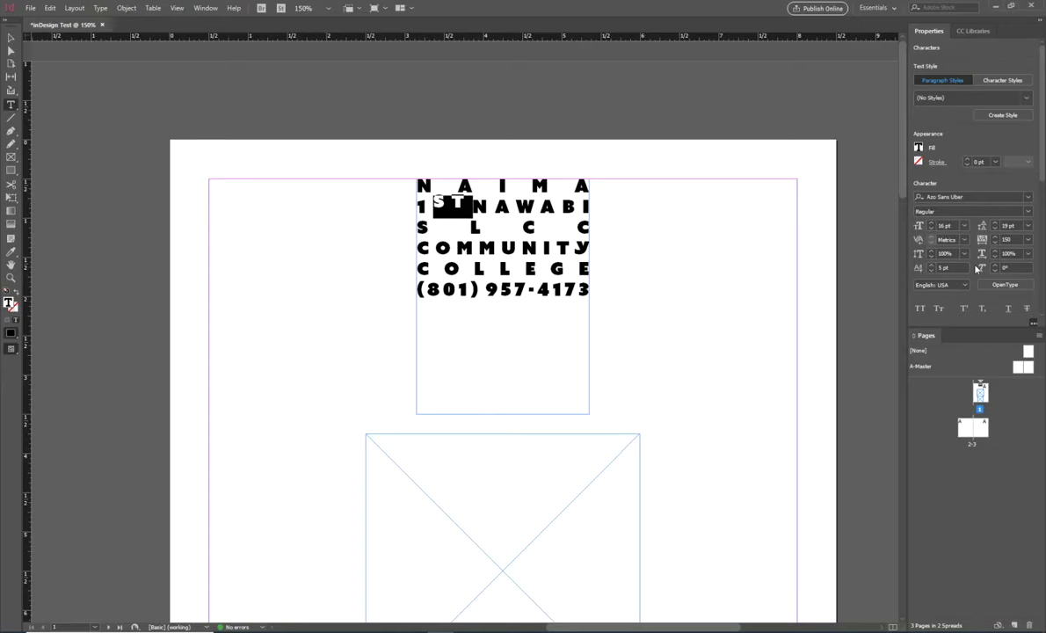
Select the ST after 1 and raise it with Baseline Shift
click(428, 206)
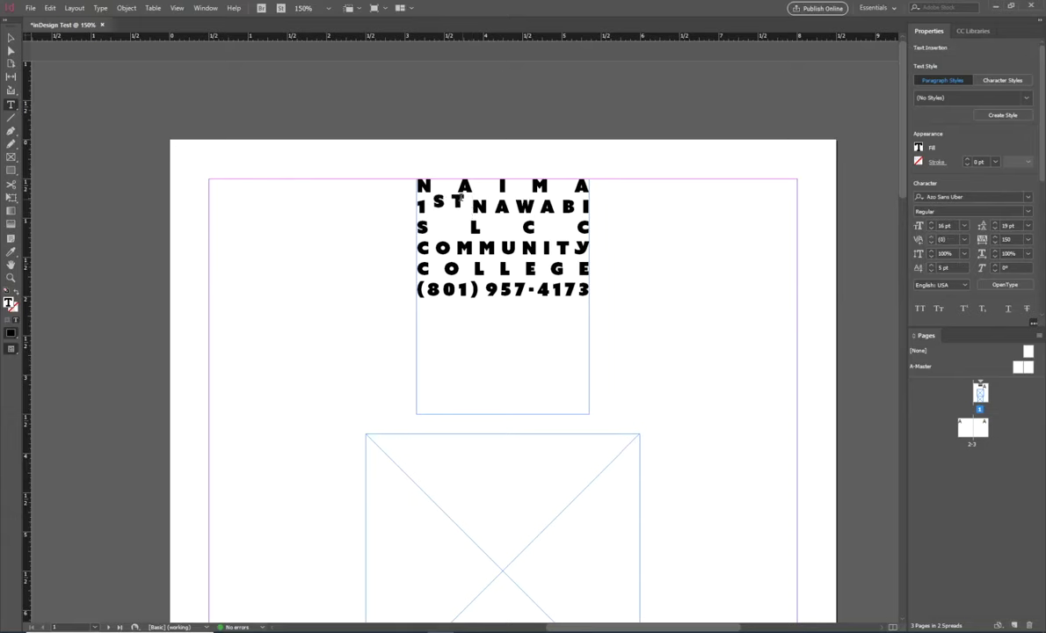
drag(428, 206, 473, 207)
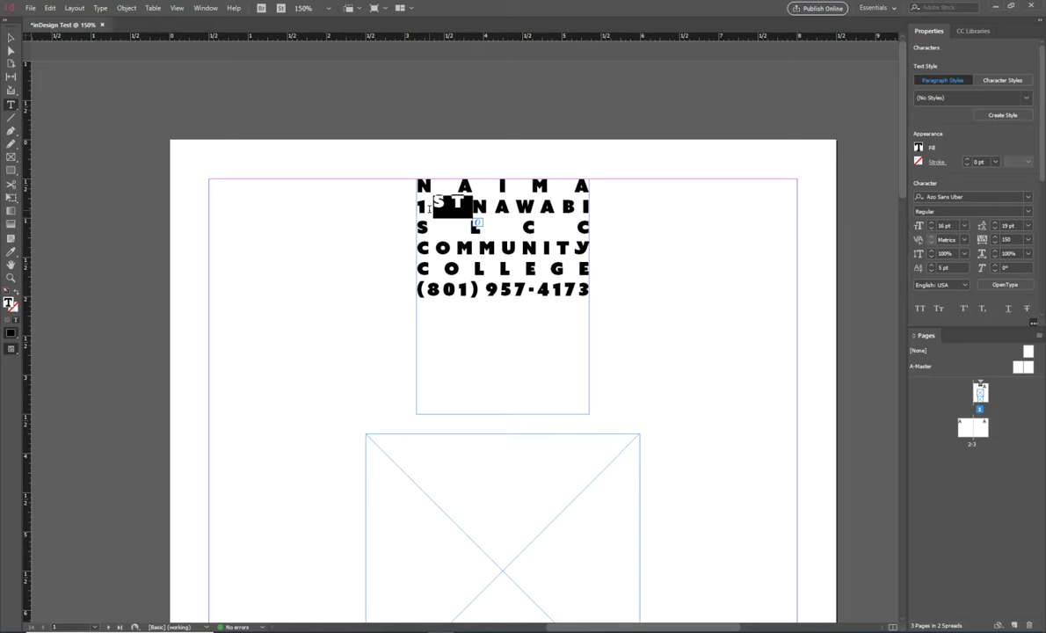
click(931, 270)
click(931, 267)
click(931, 267)
click(931, 267)
click(931, 267)
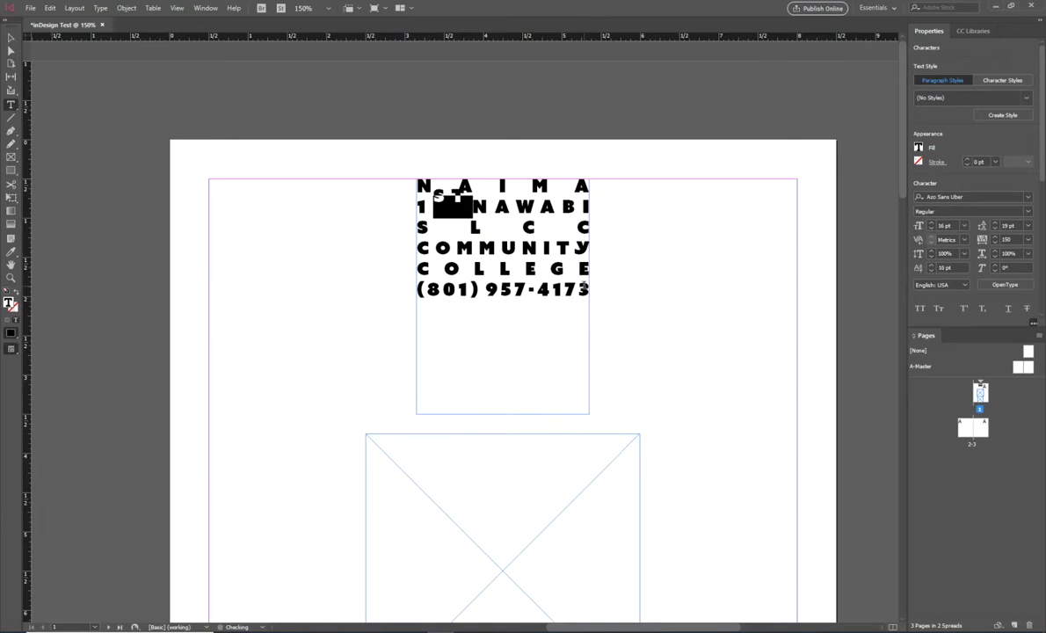
Add a new left-aligned line reading '1st' below the phone number
click(581, 286)
key(Return)
text(1)
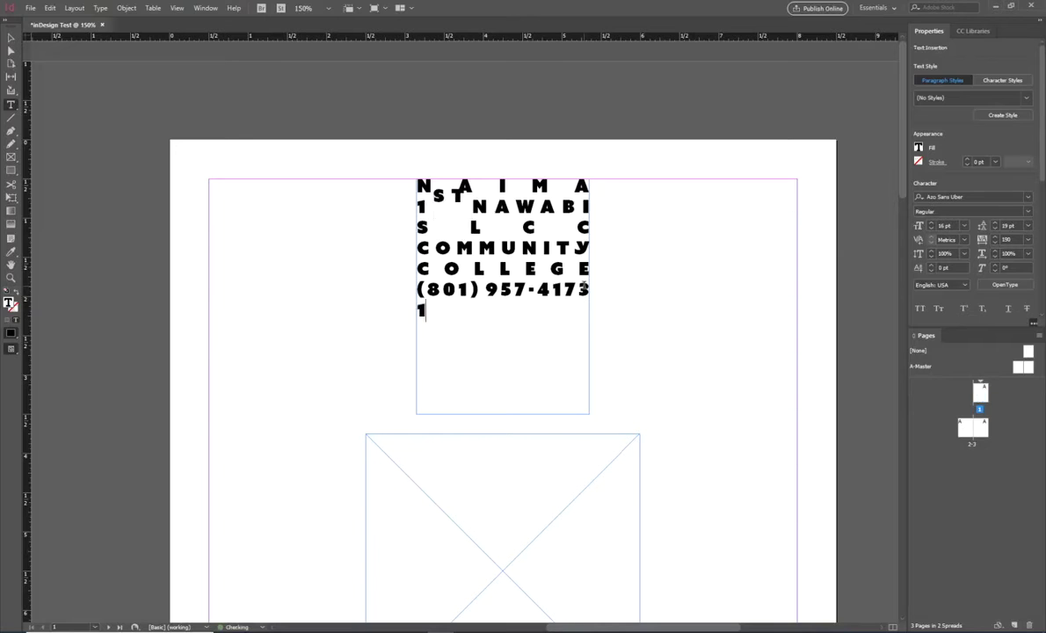
text(st)
key(shift+Home)
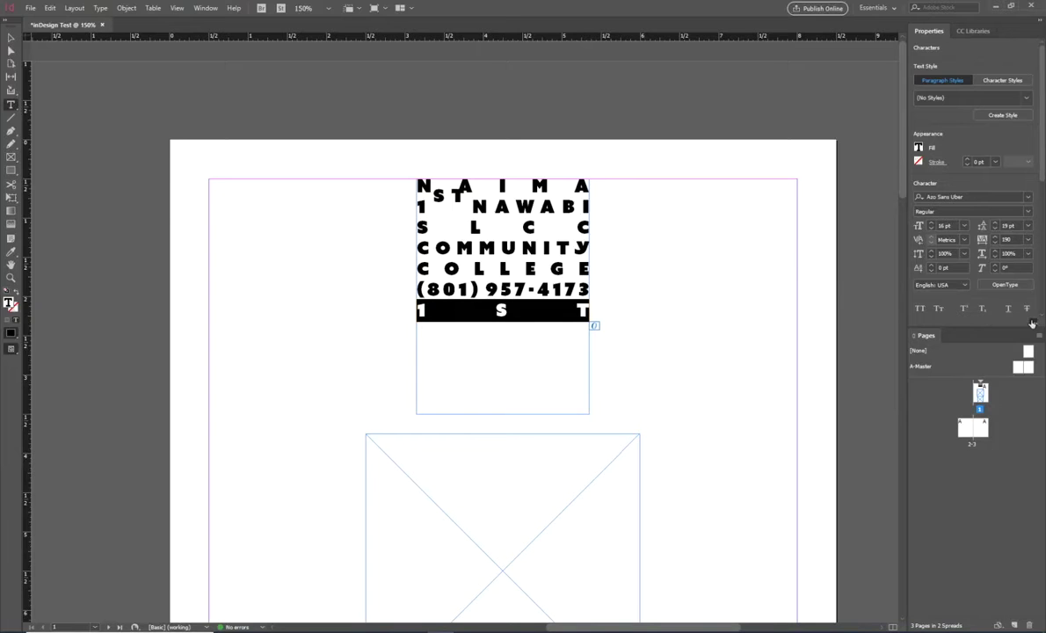
scroll(1042, 202, down, 5)
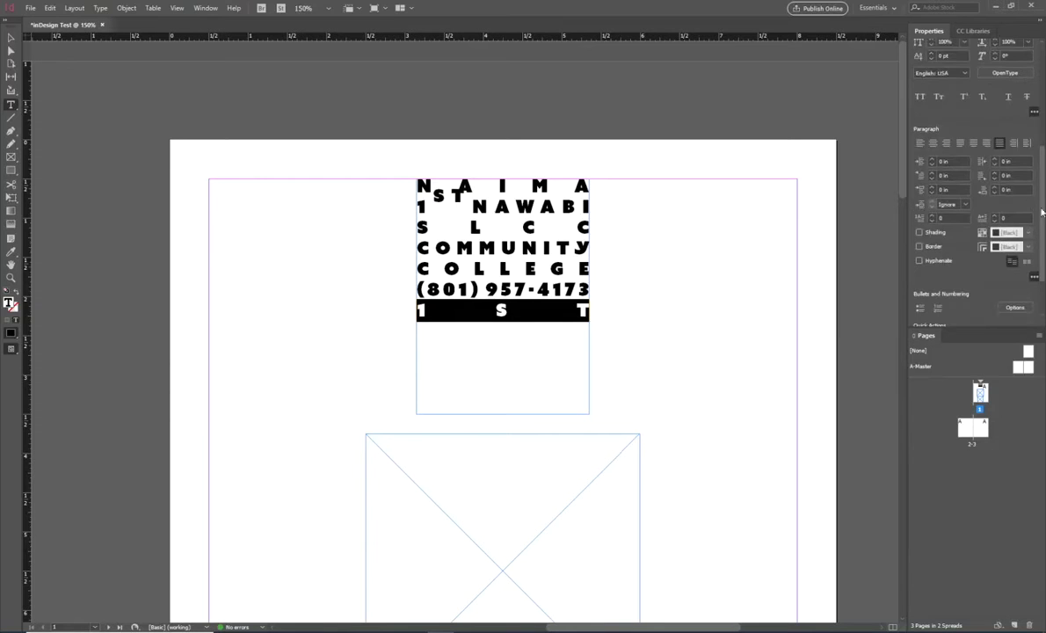
click(919, 143)
Make the ST of the 1st line superscript
click(459, 360)
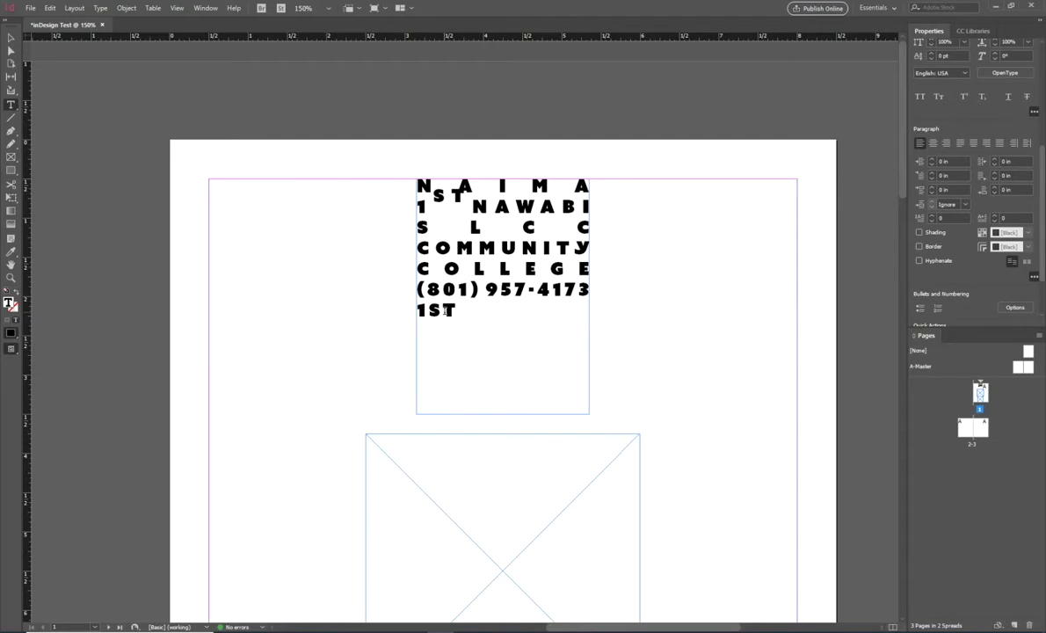
drag(456, 310, 429, 311)
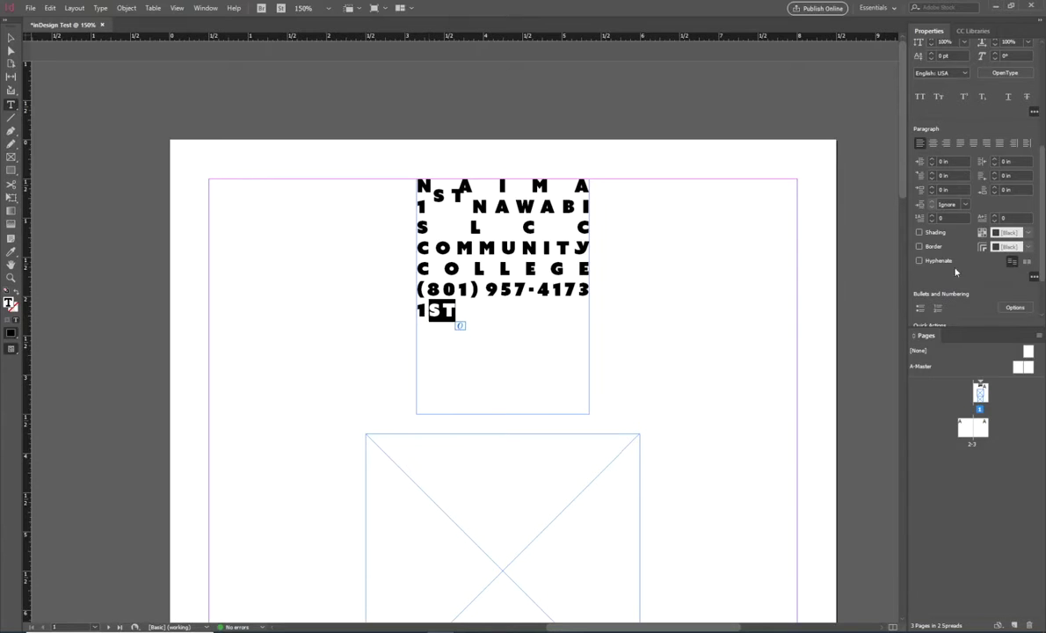
scroll(956, 274, up, 2)
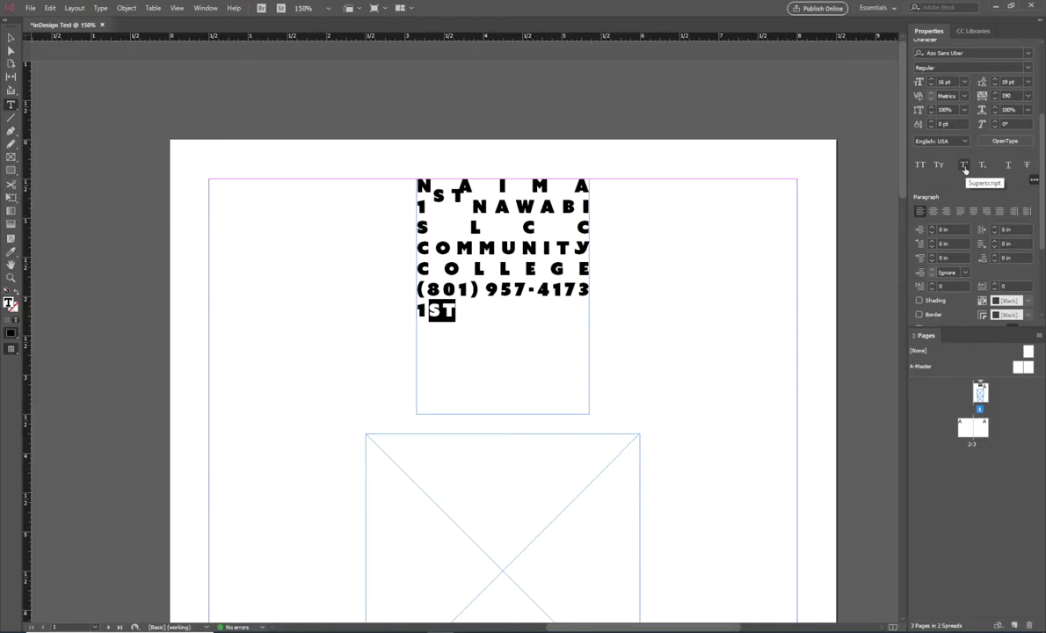
click(964, 166)
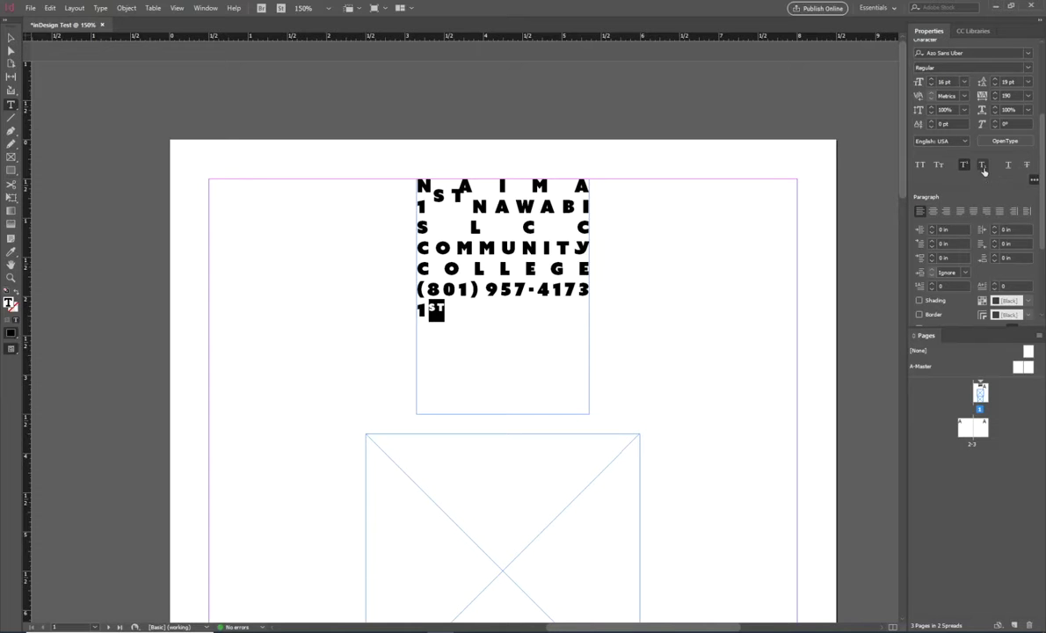
click(417, 334)
Type the first name on a new line and set it in Azo Sans Bold
text(B)
key(BackSpace)
text(NAIMA)
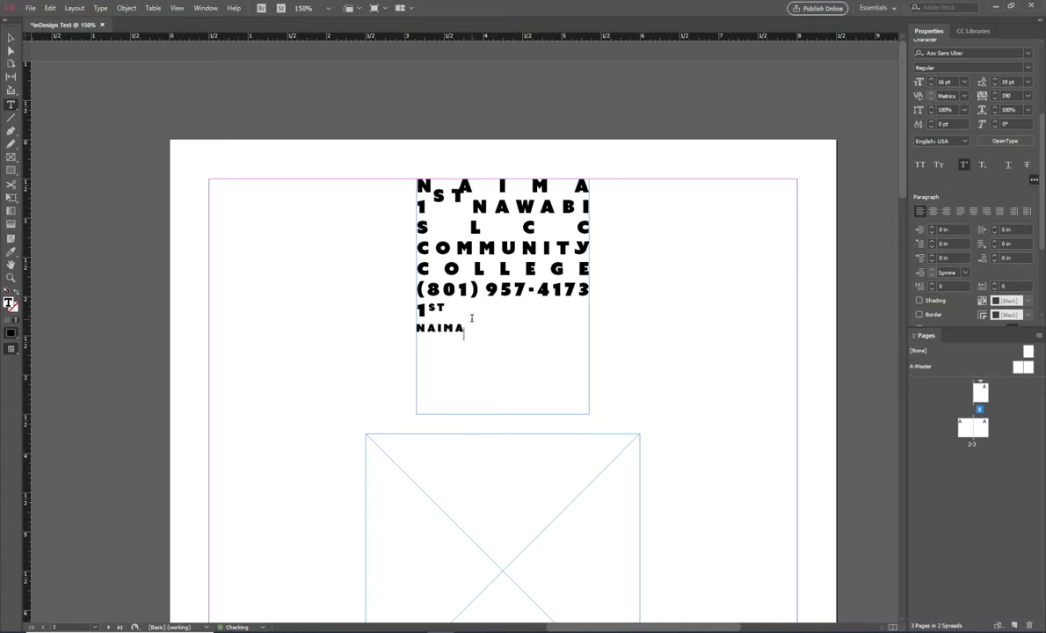
key(shift+Home)
click(954, 53)
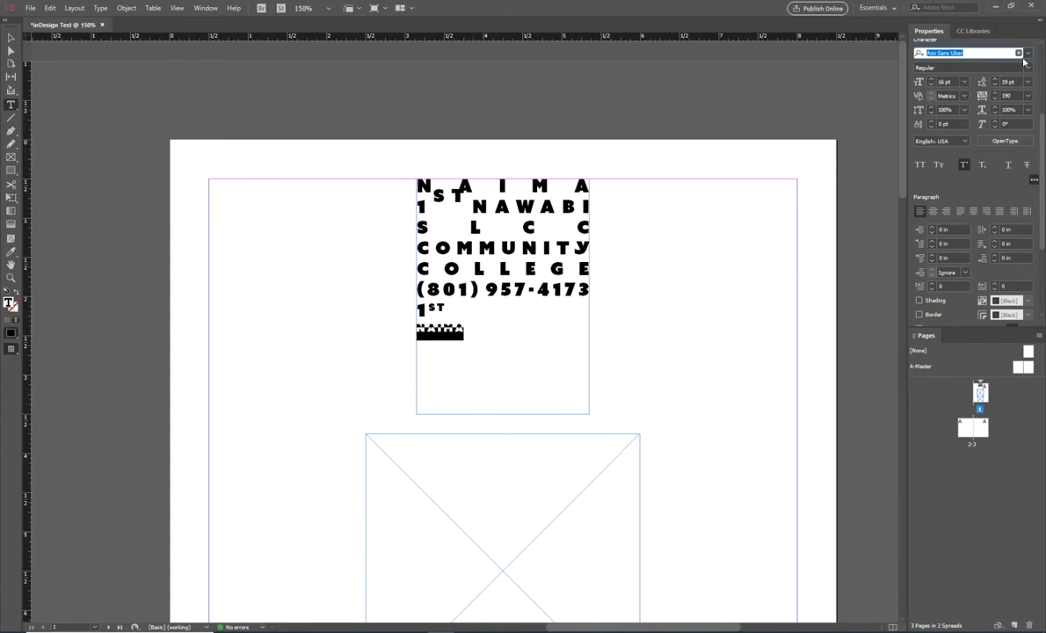
click(1027, 52)
scroll(932, 281, down, 3)
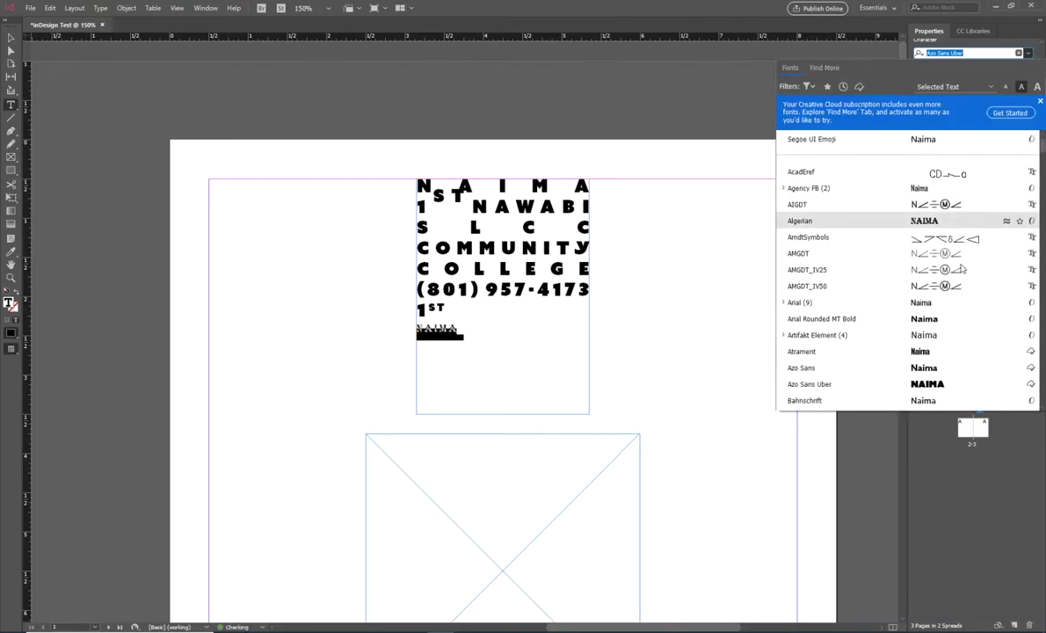
click(922, 351)
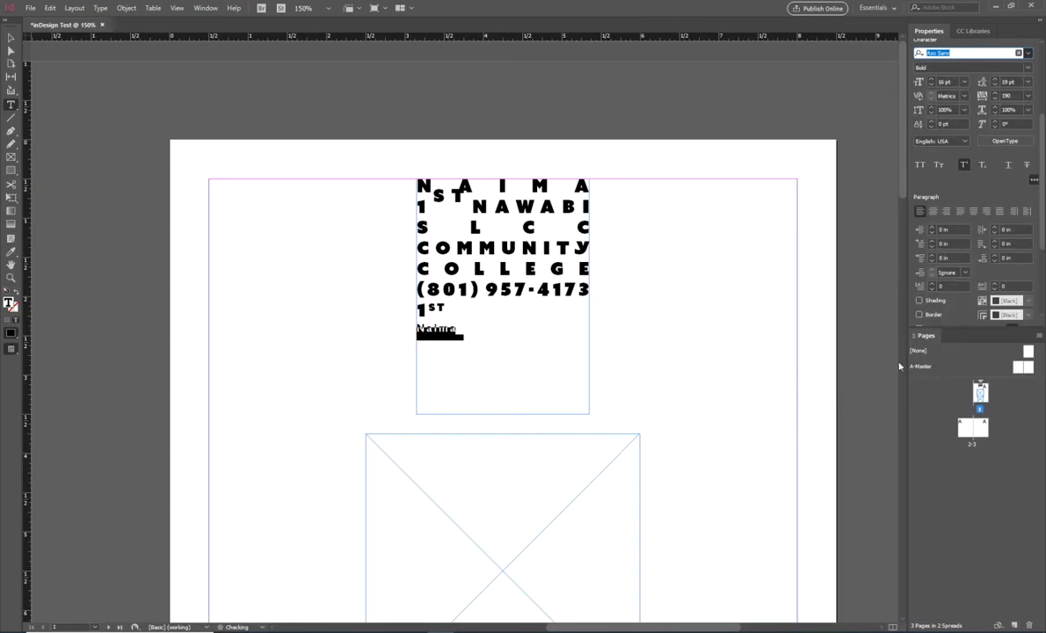
Retype the line as the person's full name and select it
click(464, 340)
drag(464, 339, 359, 332)
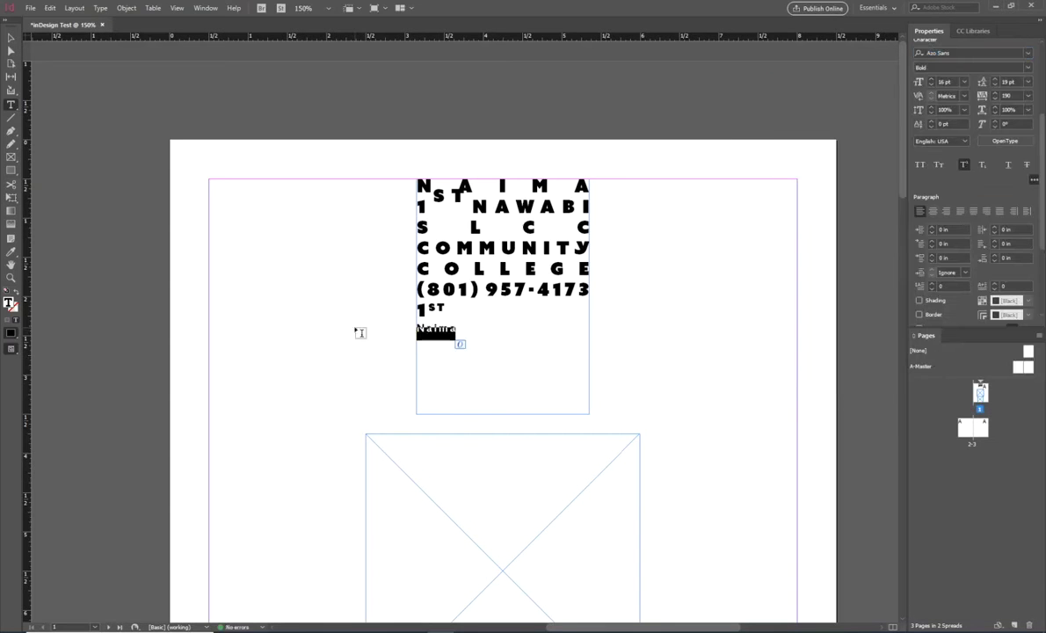
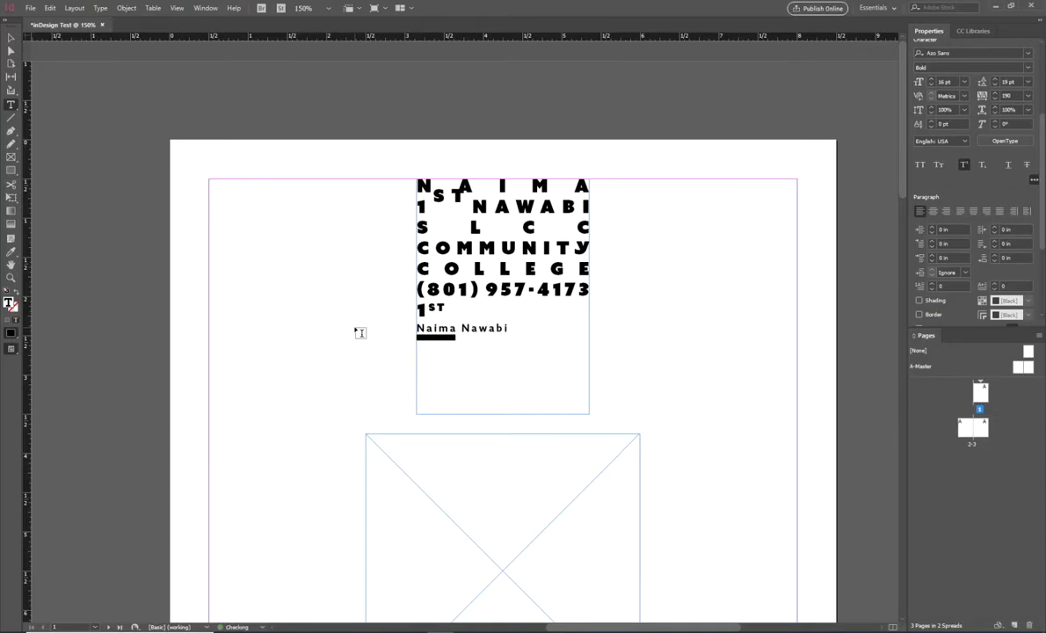
click(510, 328)
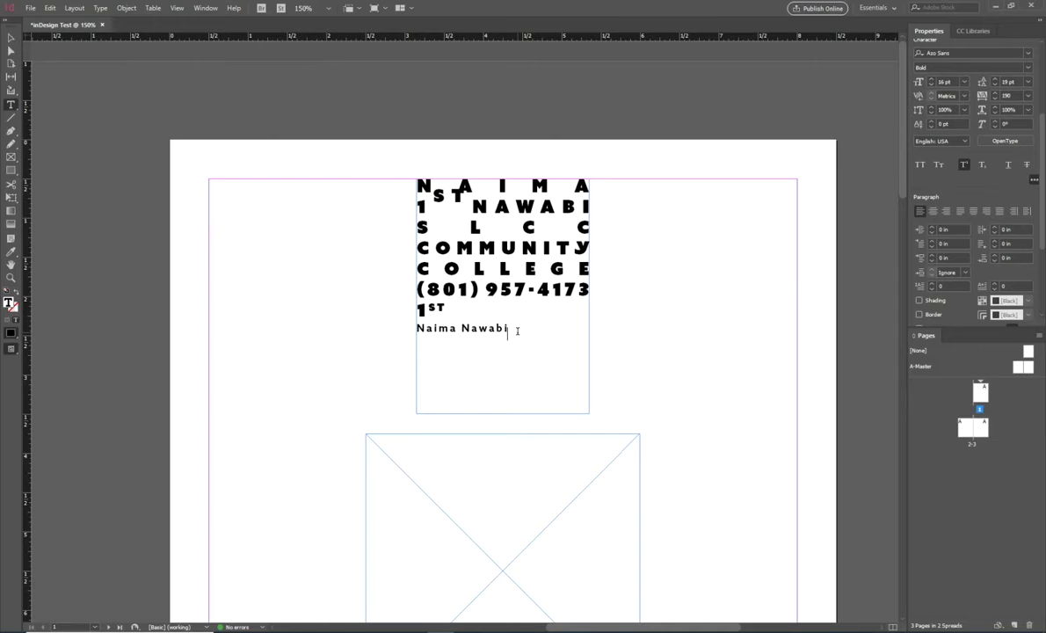
drag(517, 330, 378, 331)
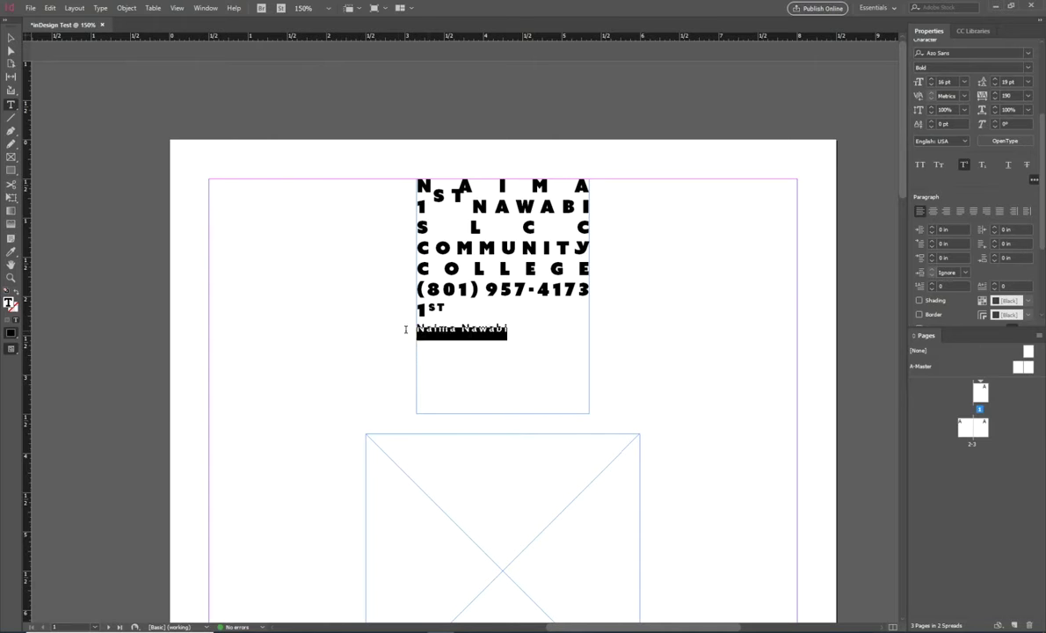
click(520, 331)
drag(520, 331, 357, 332)
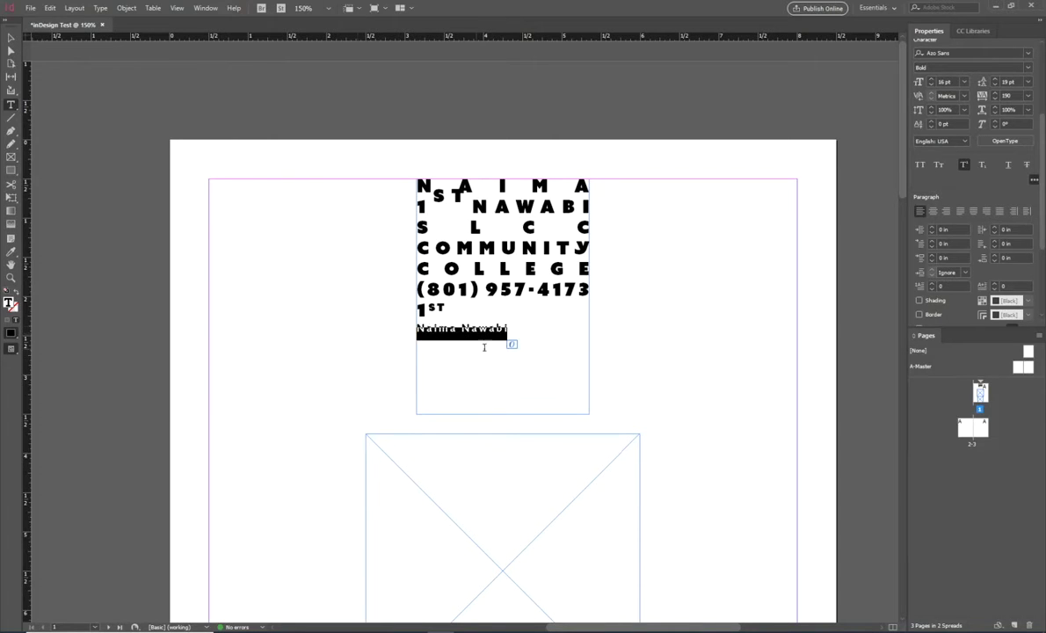
click(514, 331)
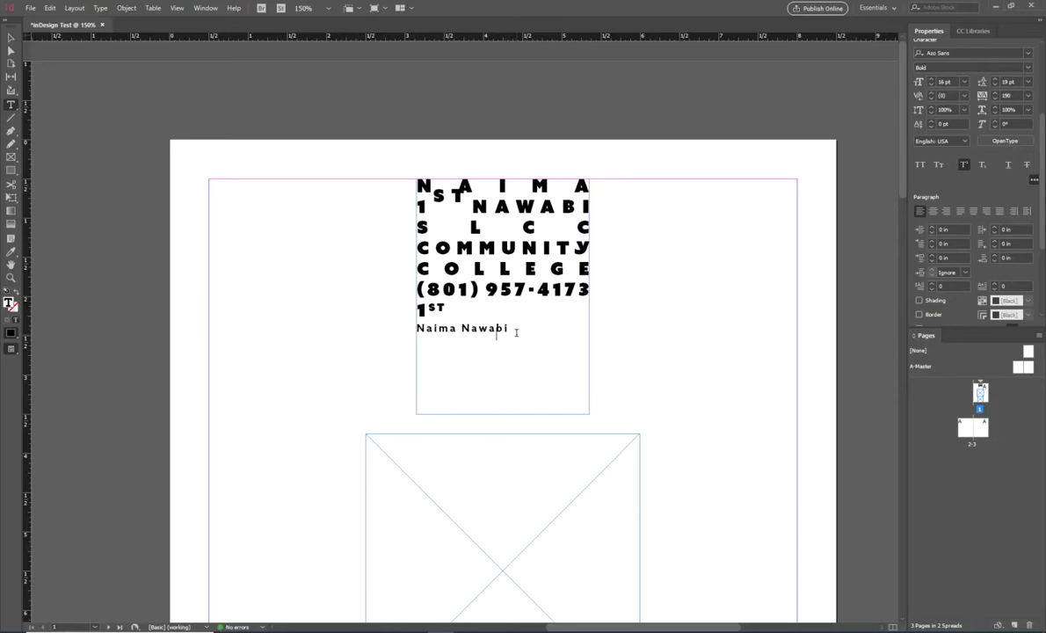
drag(516, 332, 410, 332)
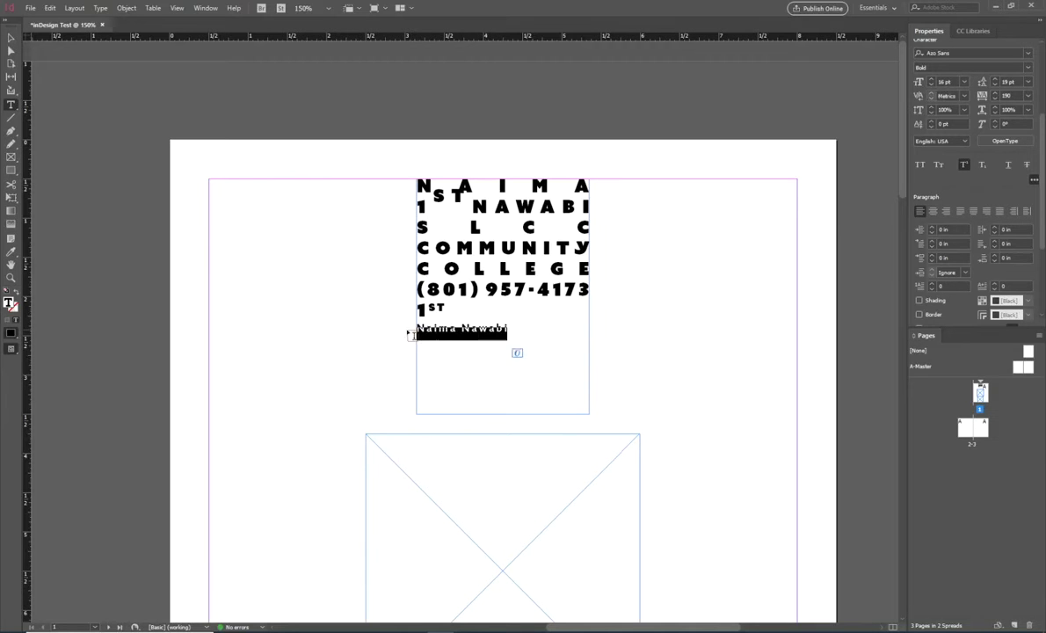
Turn off Superscript on the full-name line and set it in All Caps, not Small Caps
click(963, 165)
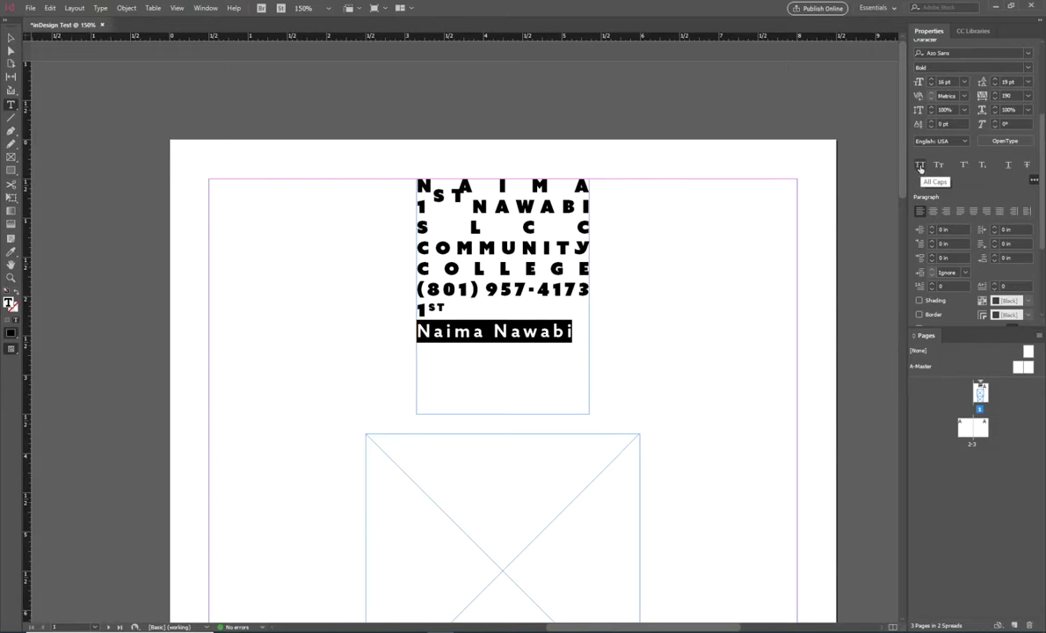
click(920, 166)
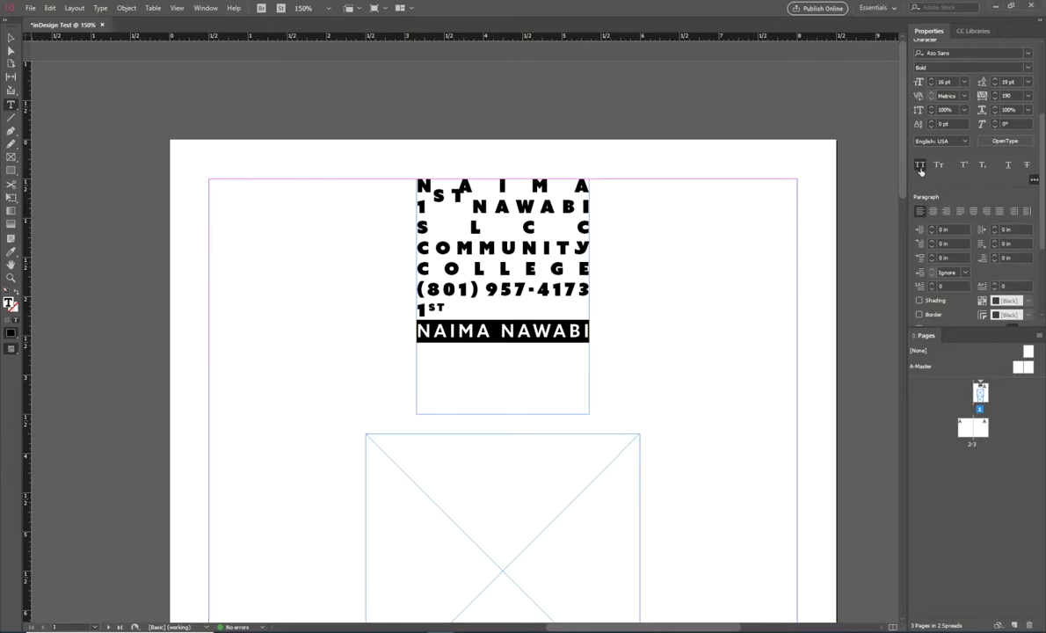
click(921, 170)
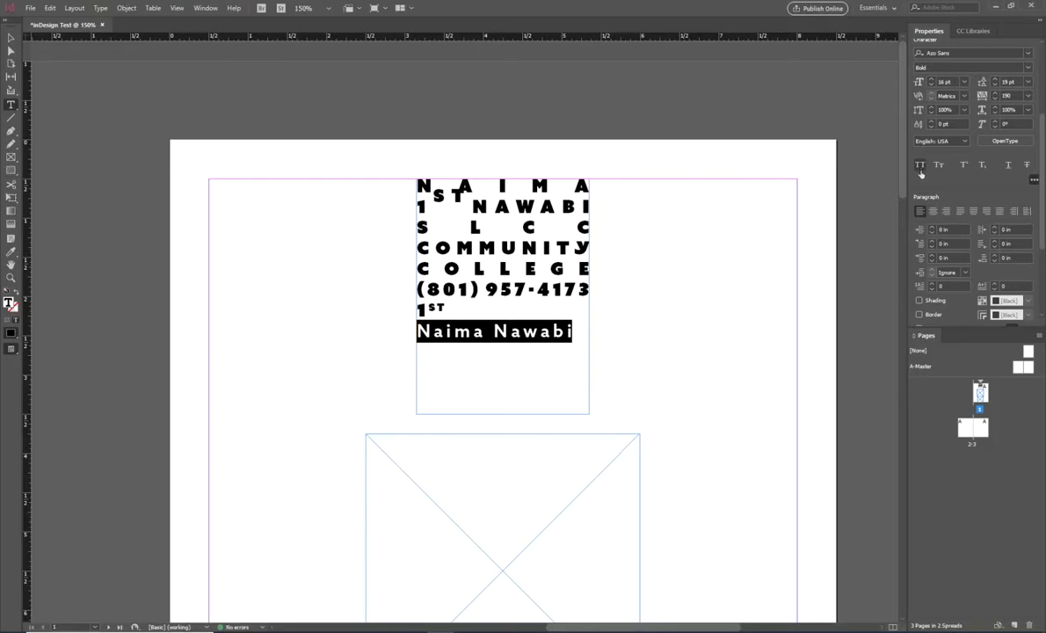
click(921, 173)
click(921, 173)
click(936, 170)
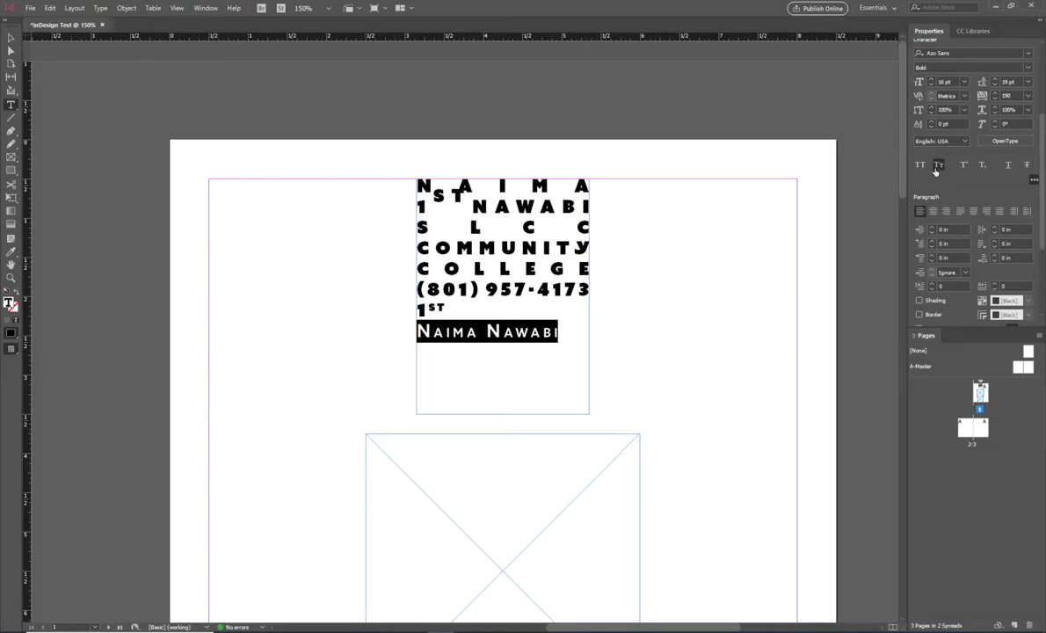
click(938, 164)
click(919, 165)
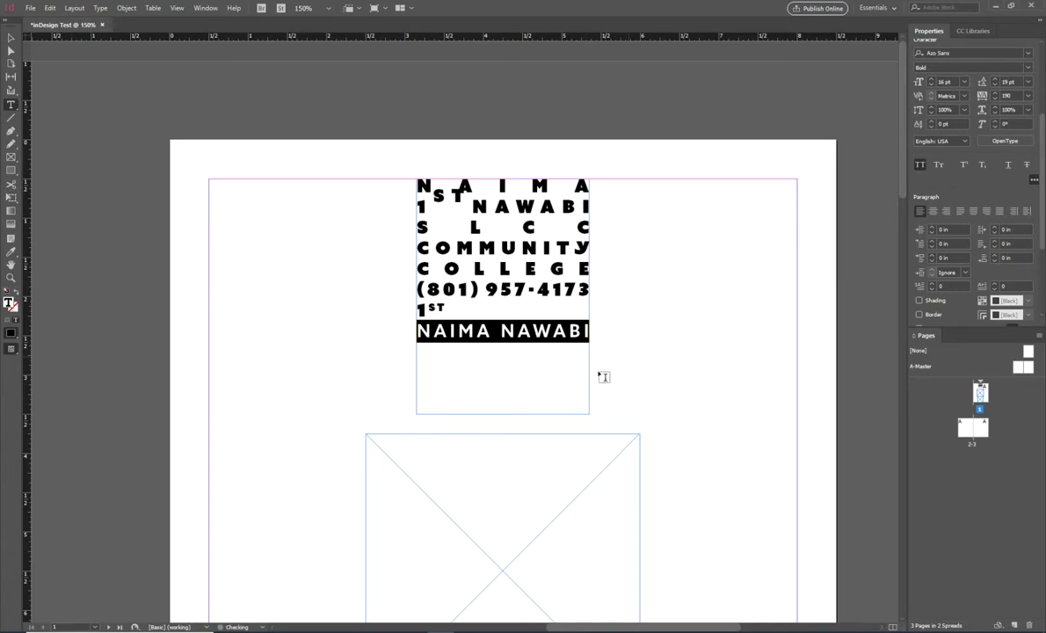
click(553, 359)
scroll(555, 359, down, 1)
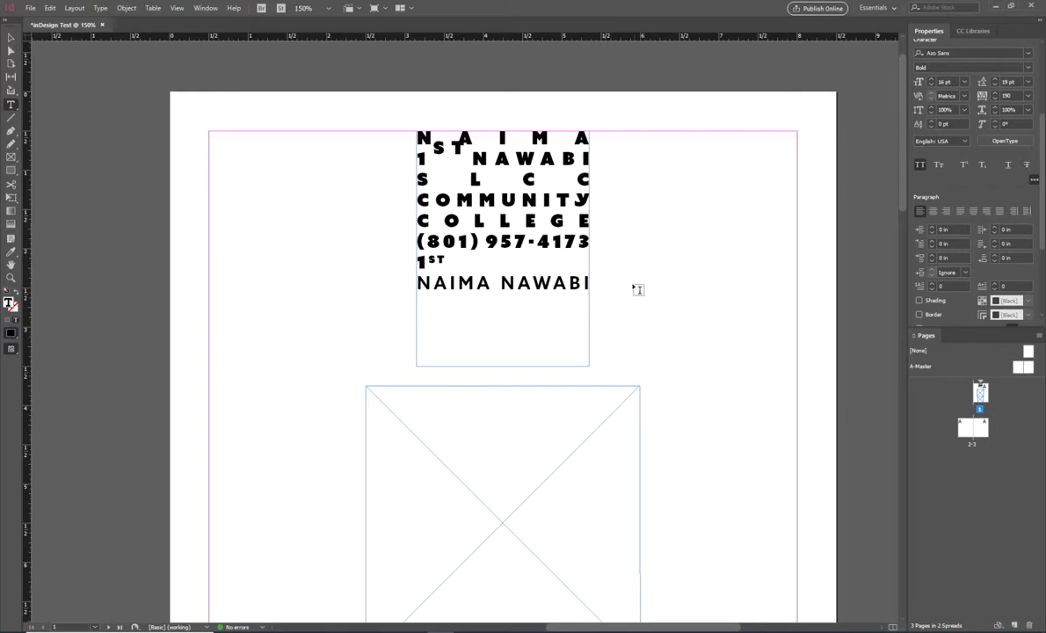
Select the full-name line and raise its Skew to 15°
drag(590, 283, 406, 279)
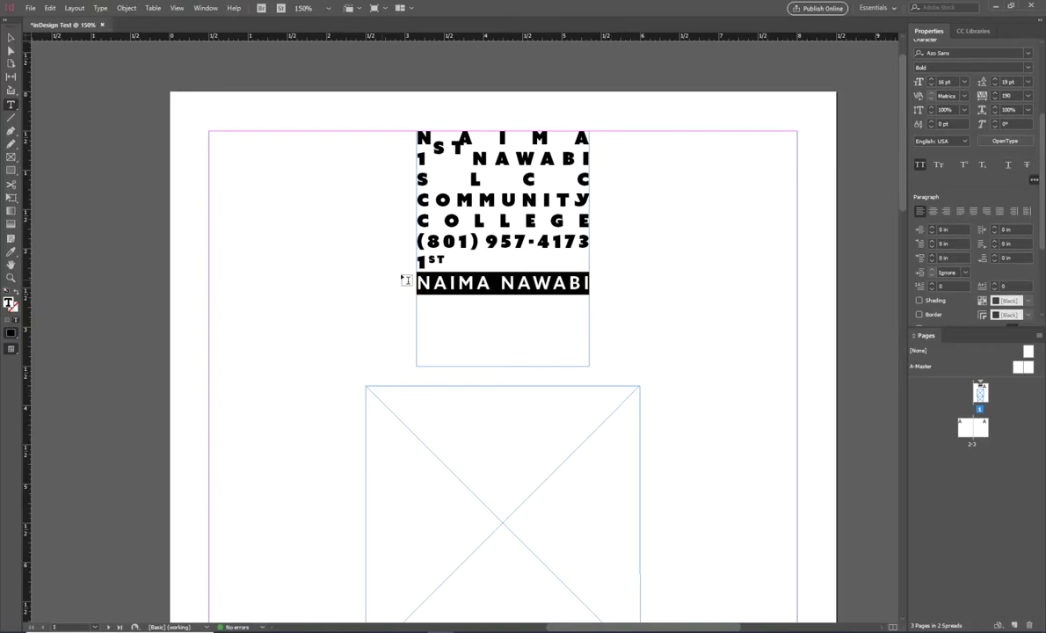
click(994, 122)
click(994, 122)
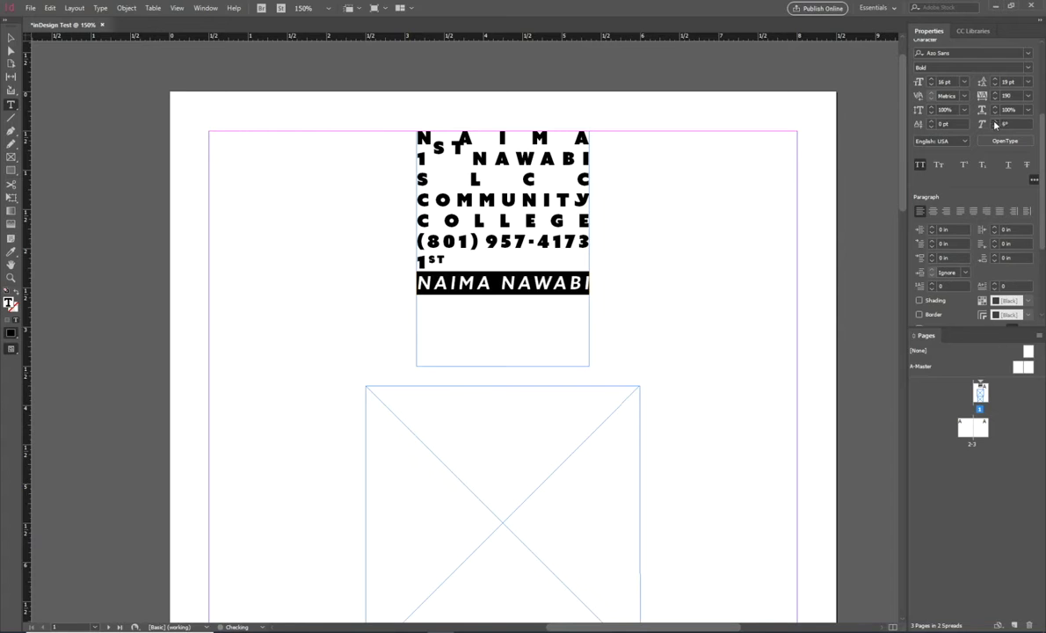
click(993, 122)
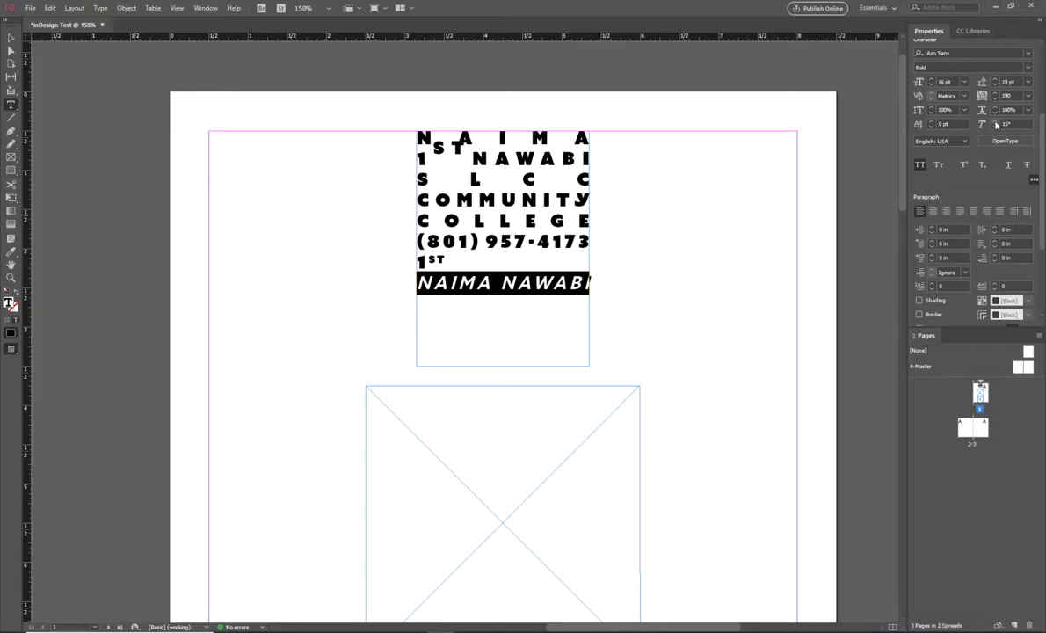
scroll(996, 253, down, 3)
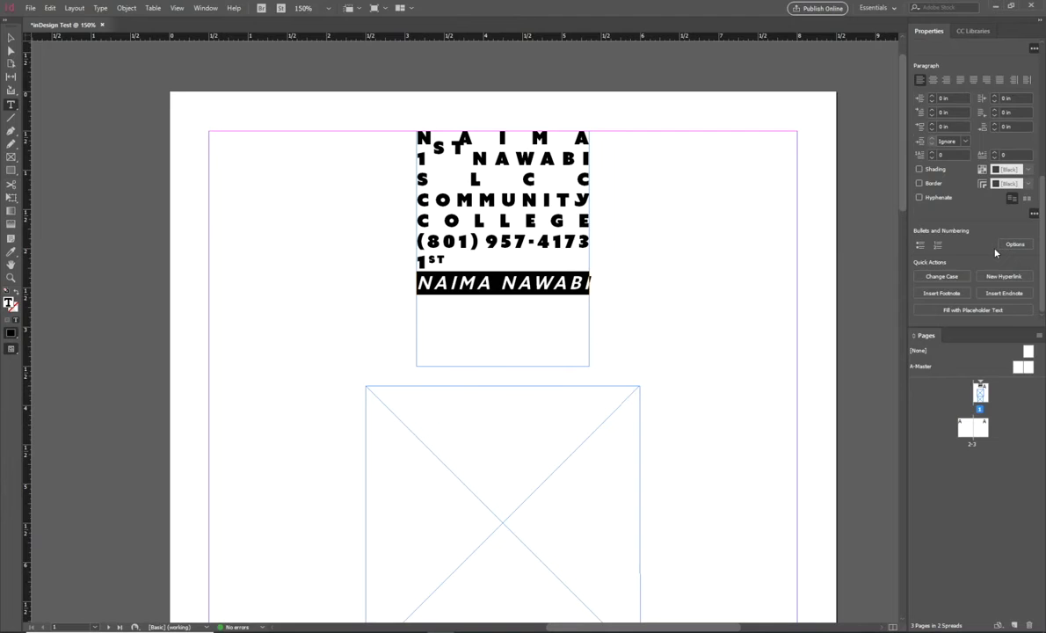
scroll(996, 253, up, 3)
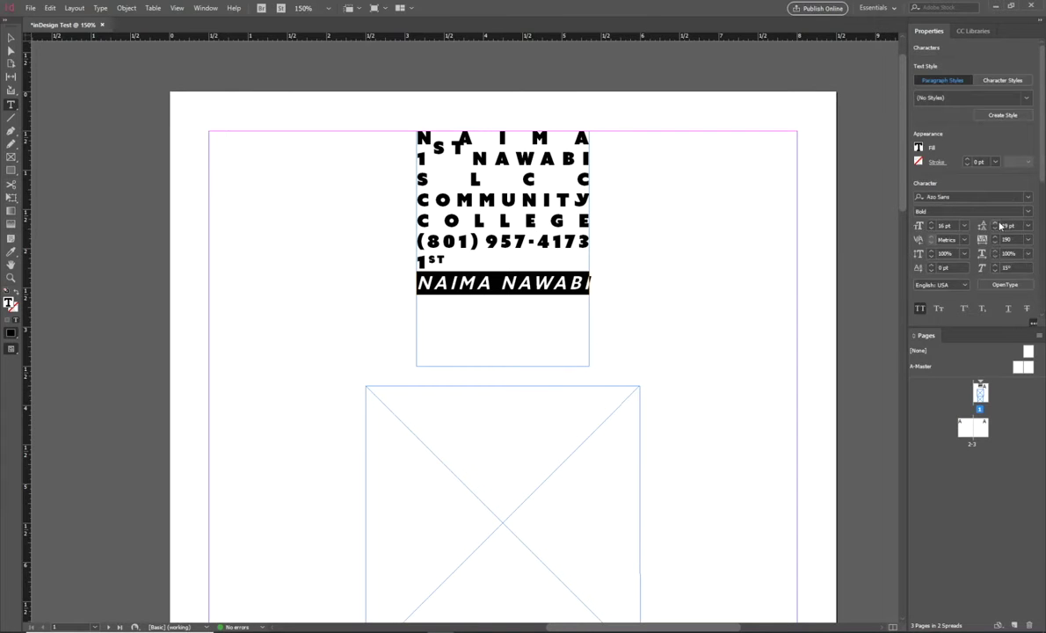
scroll(957, 202, down, 5)
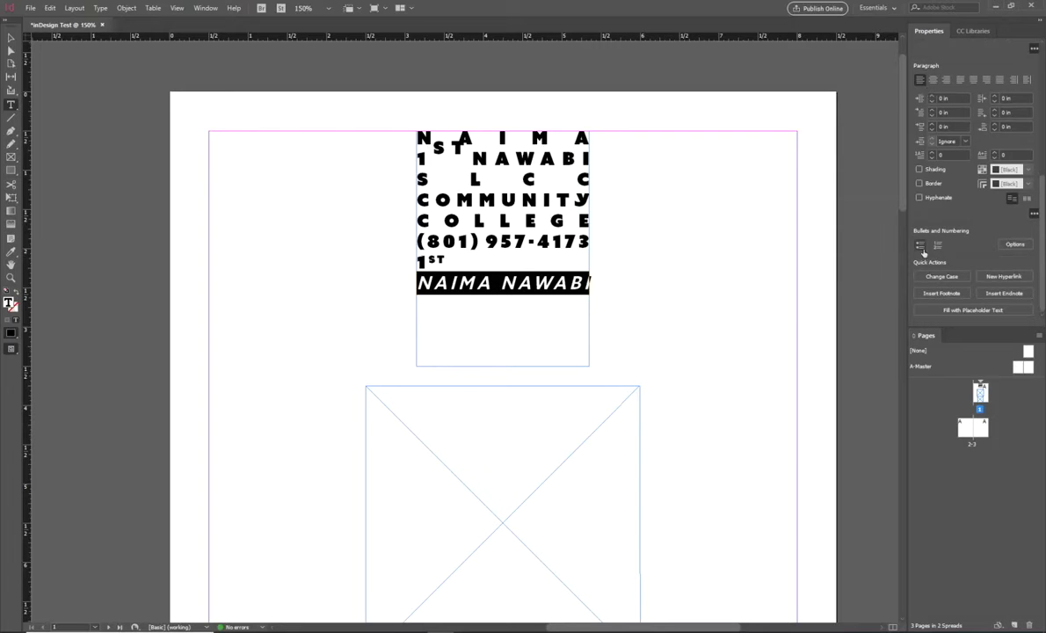
scroll(934, 235, up, 5)
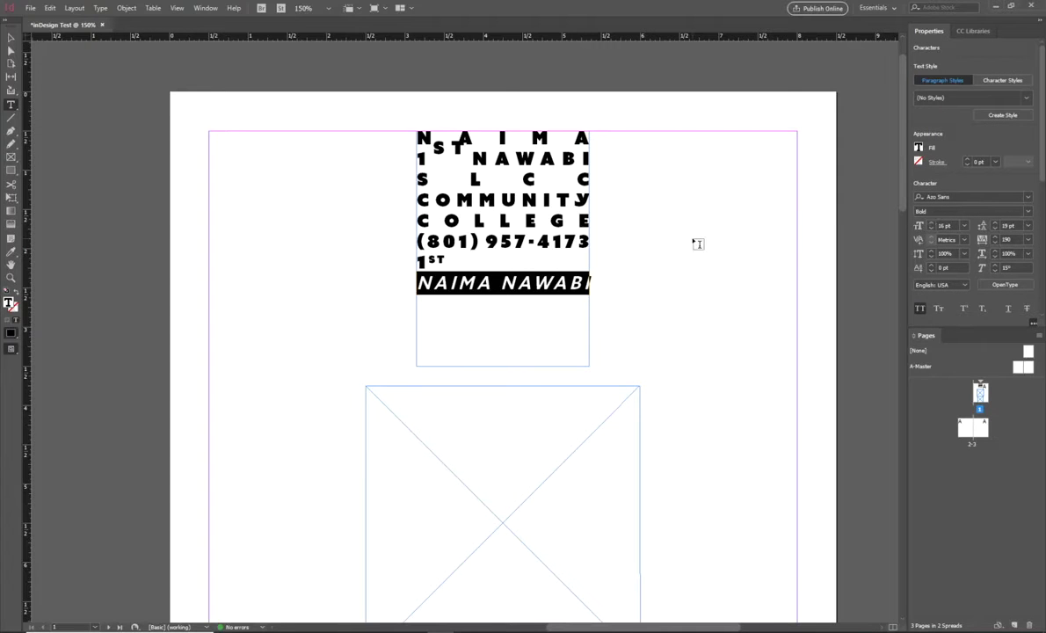
Leave text editing and select the whole name-block text frame with the Selection tool
key(Escape)
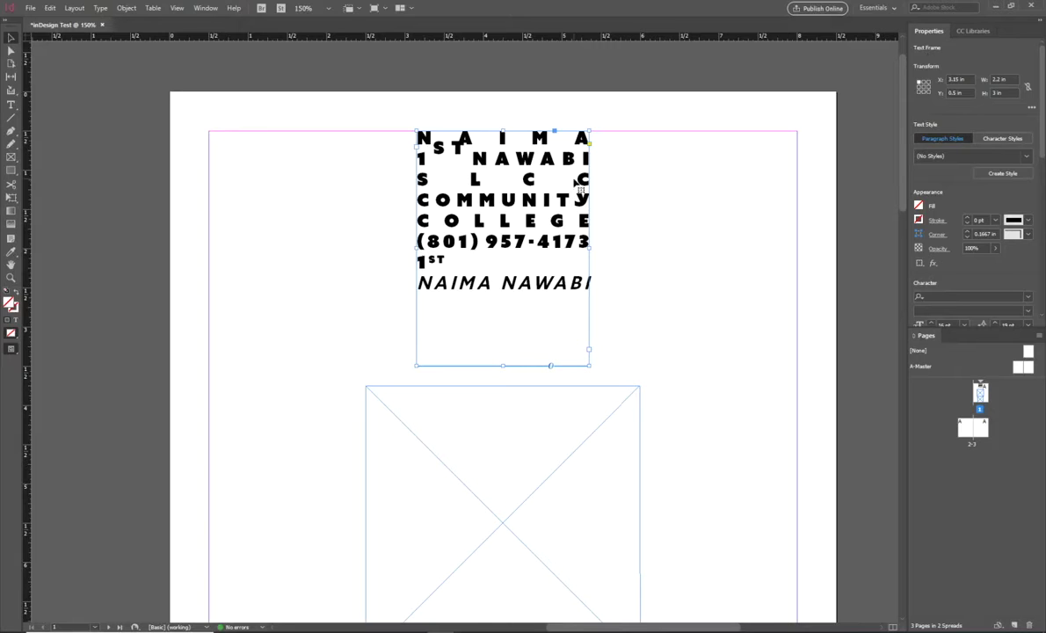
double_click(576, 181)
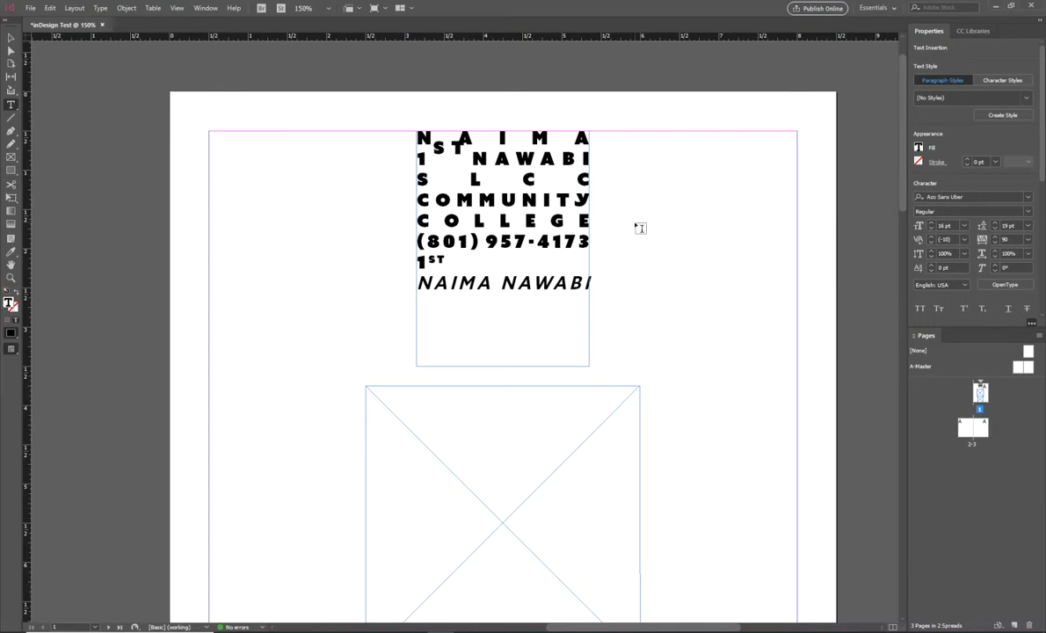
key(Escape)
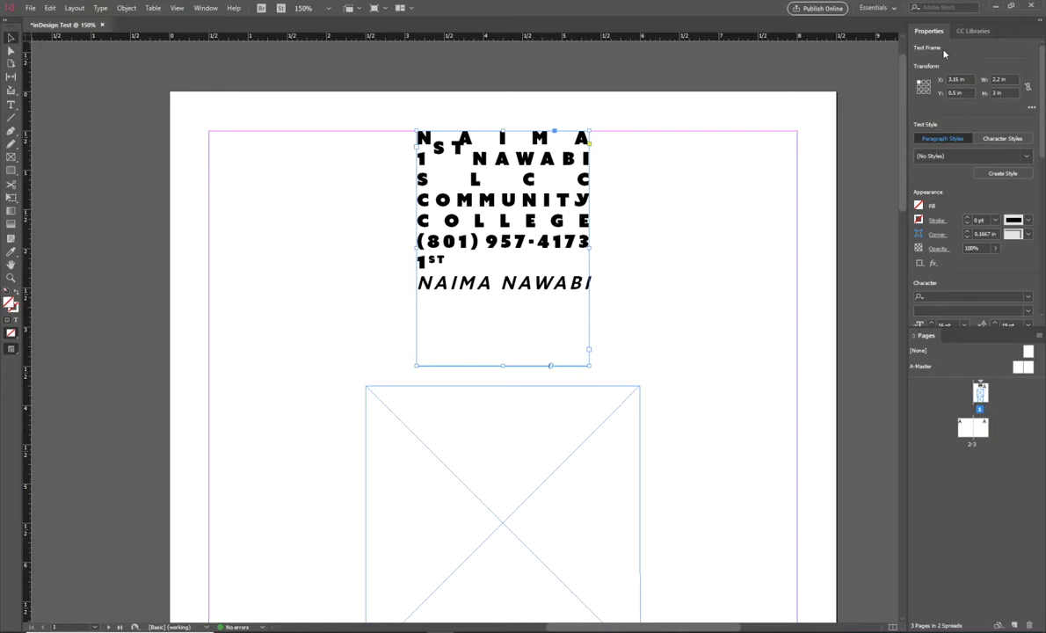
key(t)
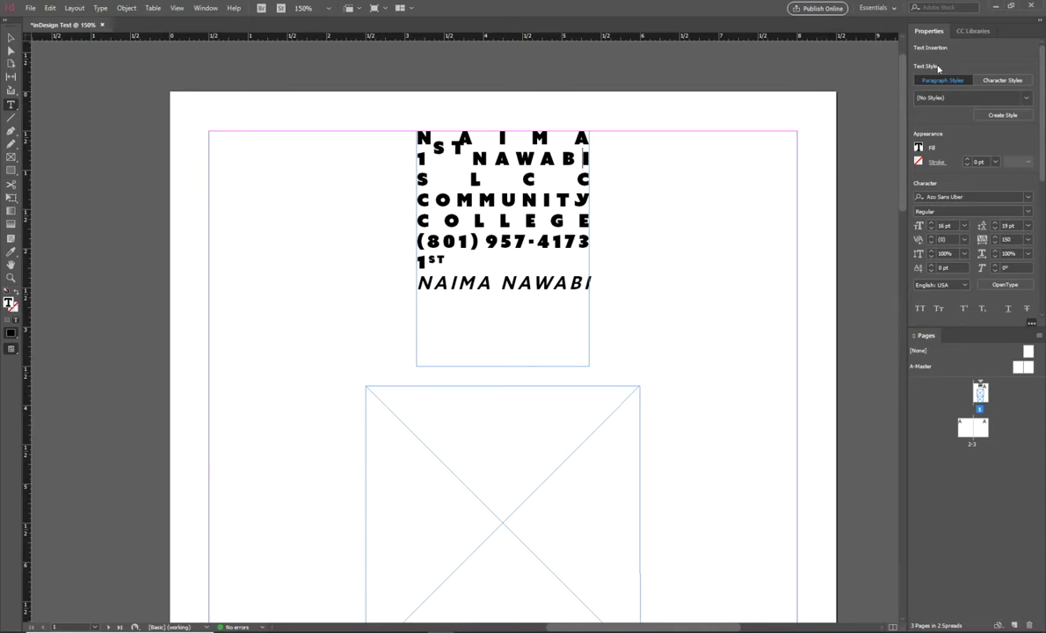
key(Escape)
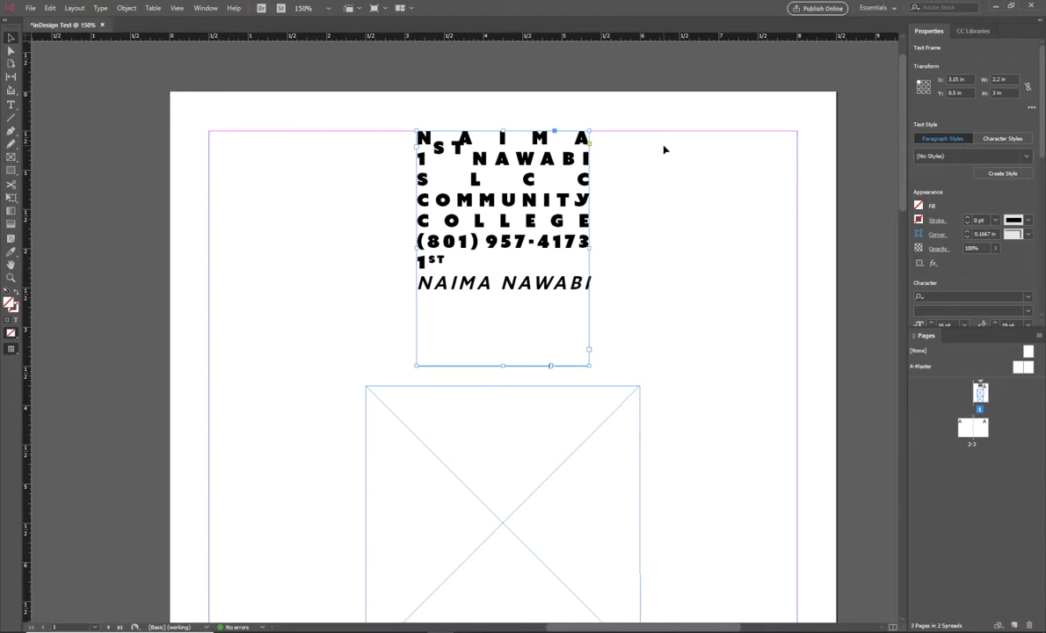
scroll(928, 251, down, 5)
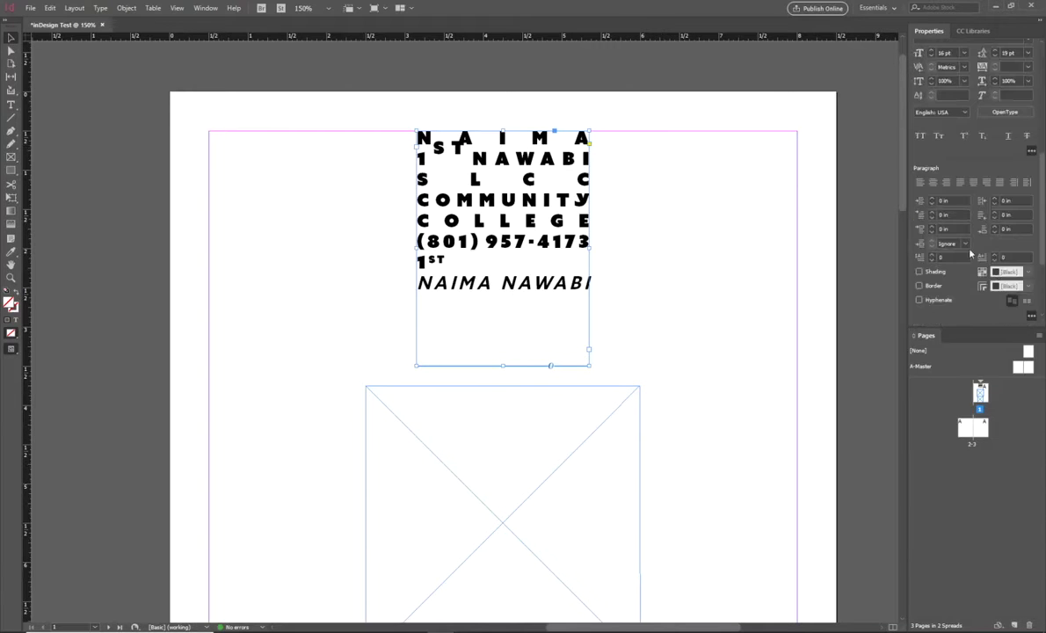
scroll(970, 253, down, 3)
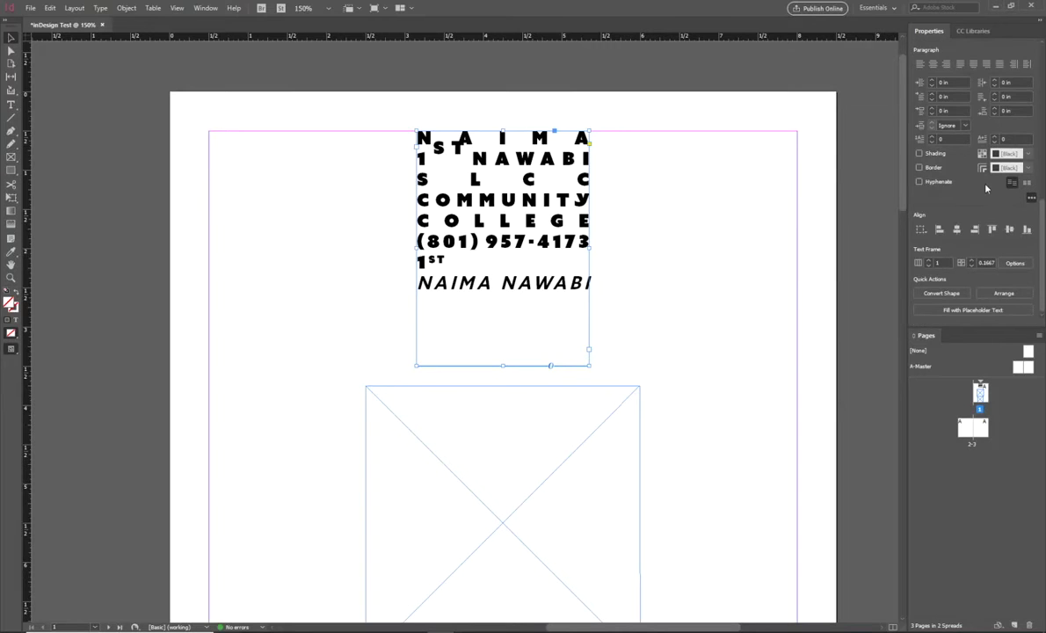
scroll(979, 202, up, 5)
scroll(974, 215, down, 3)
click(1014, 263)
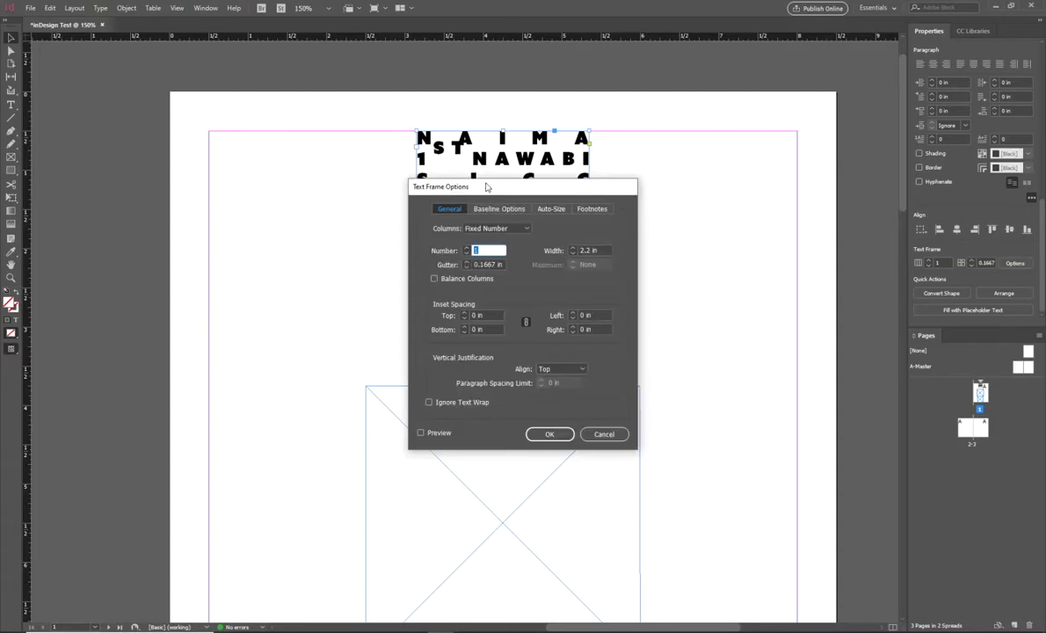
drag(469, 180, 711, 123)
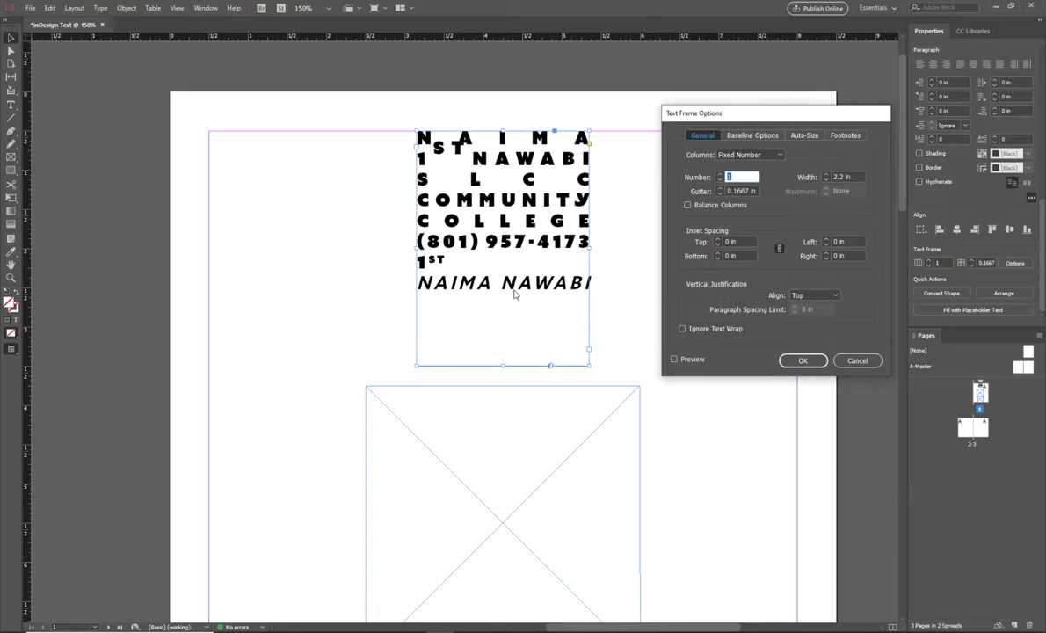
click(674, 359)
click(857, 361)
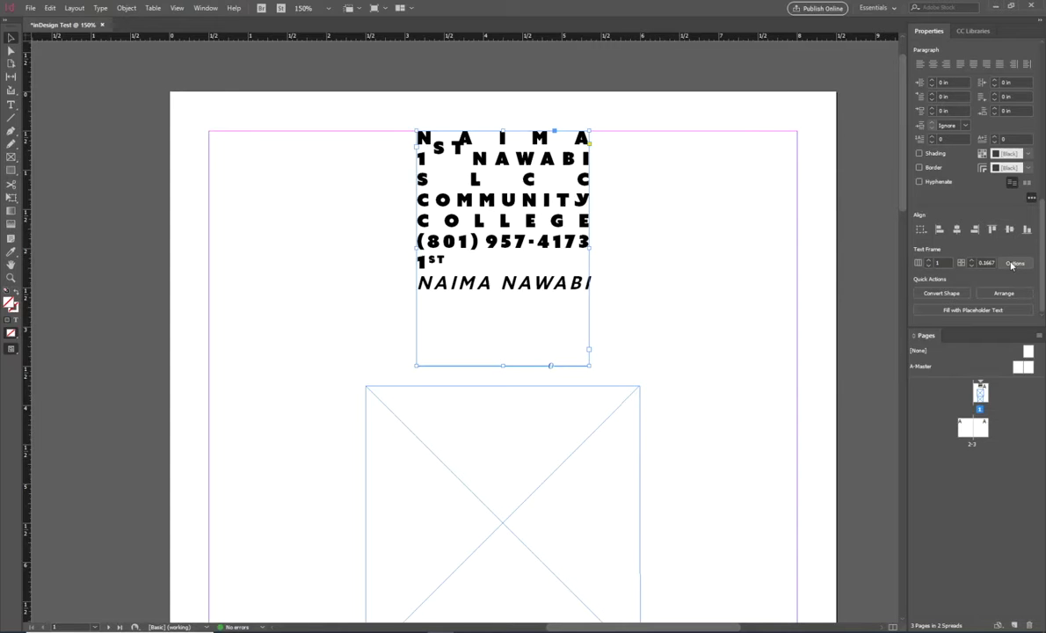
click(1012, 263)
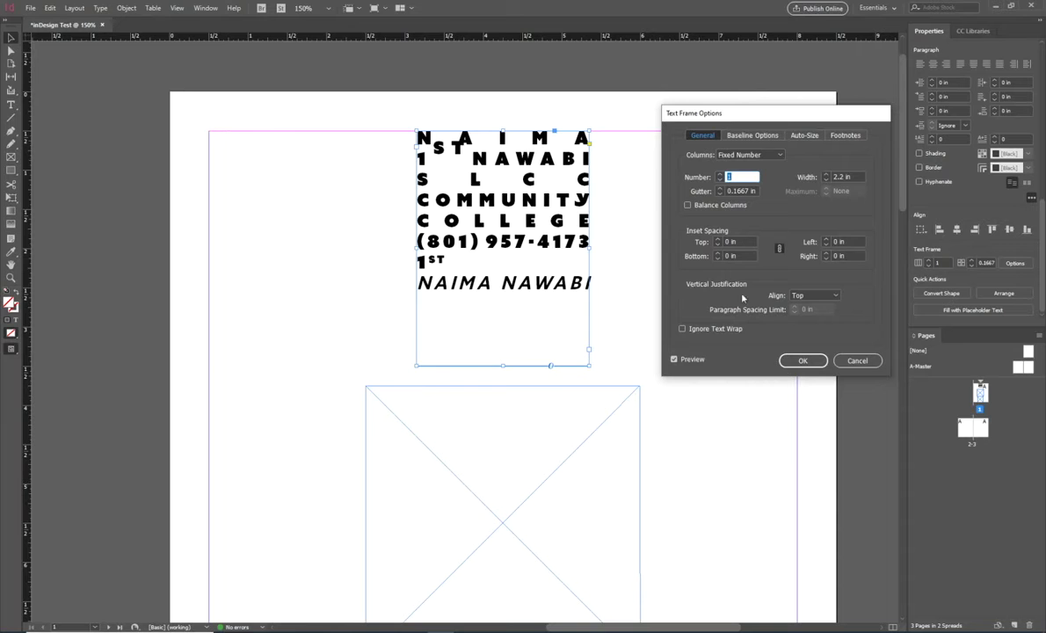
click(813, 296)
click(812, 318)
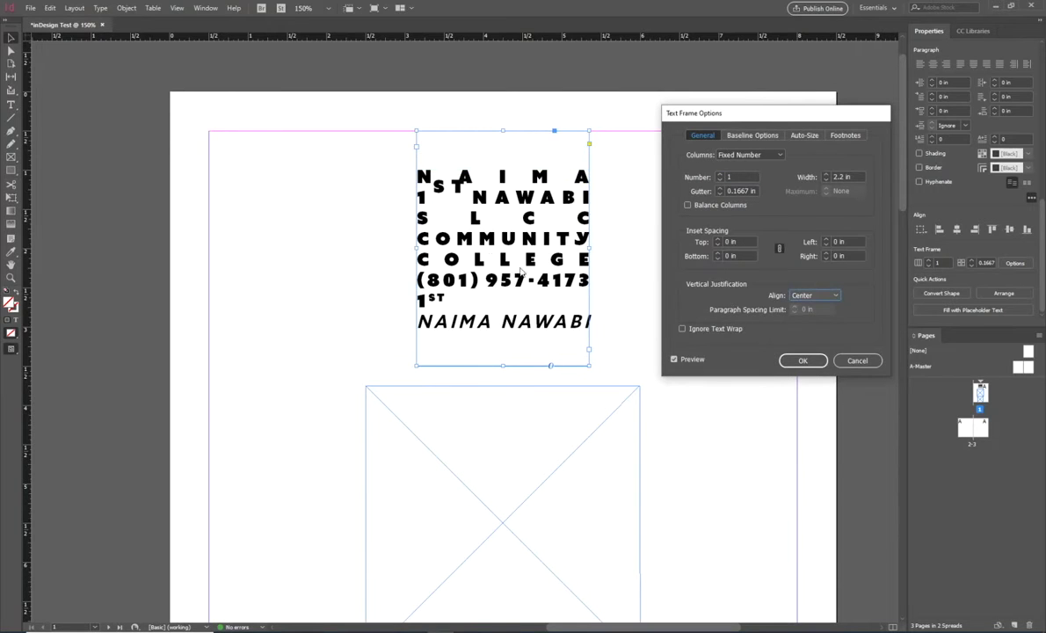
click(809, 295)
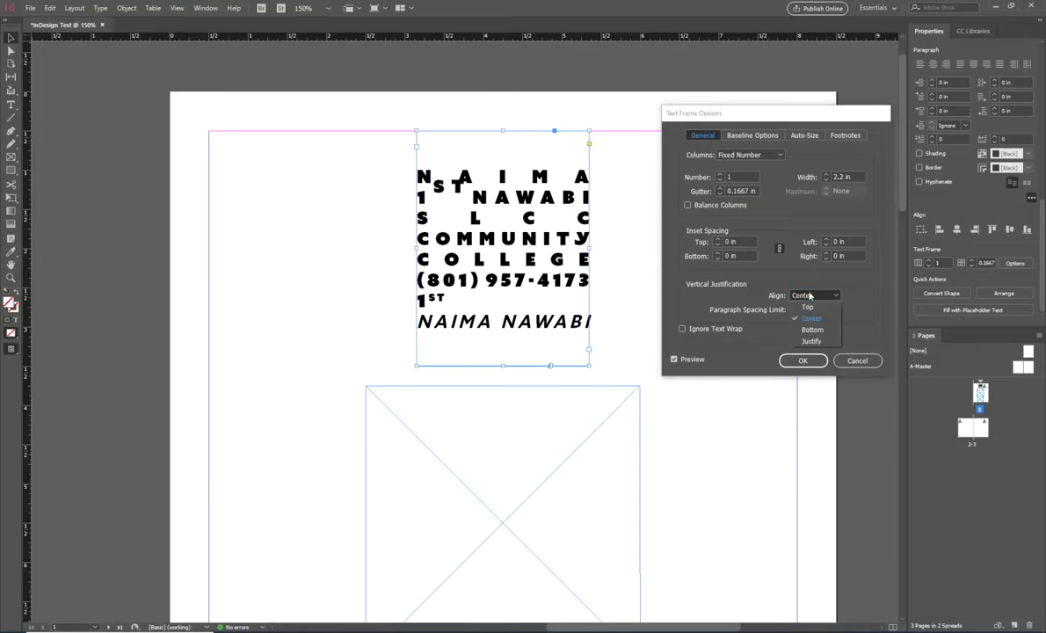
click(812, 330)
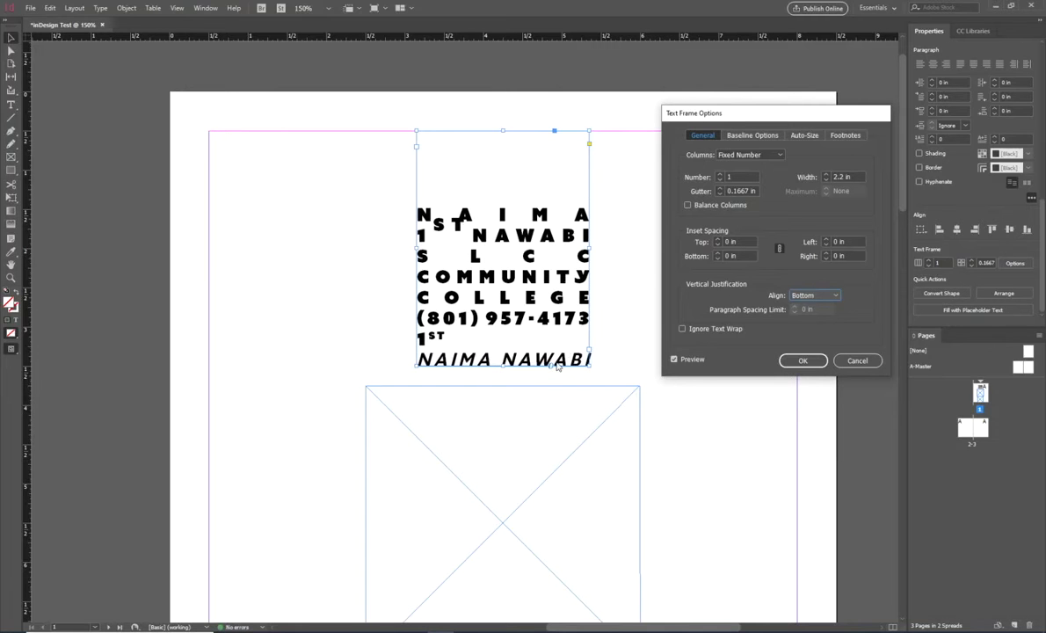
click(812, 295)
click(810, 341)
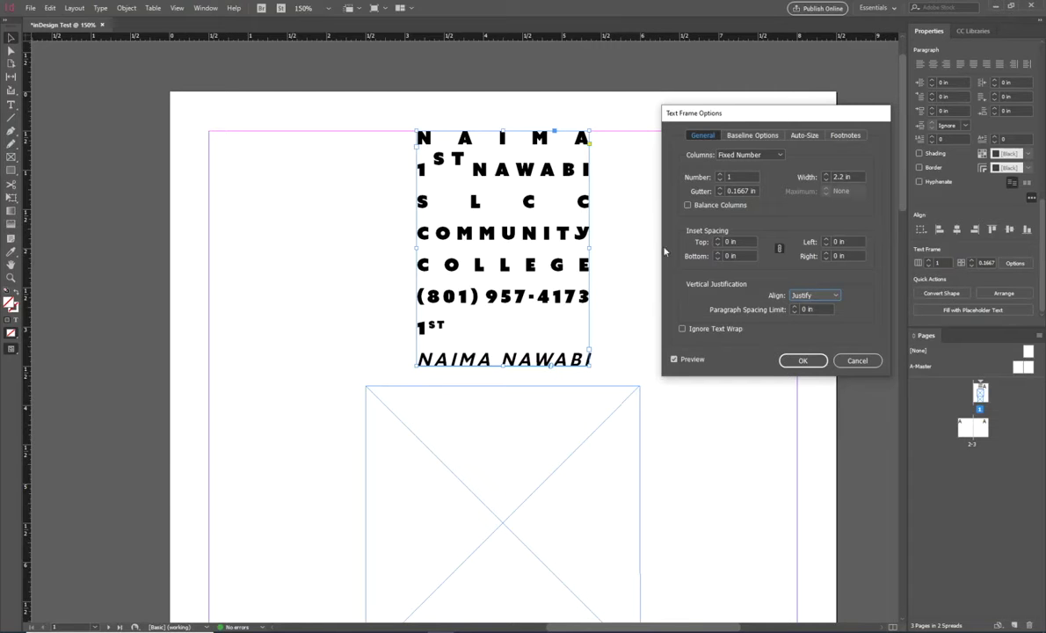
click(802, 360)
click(696, 316)
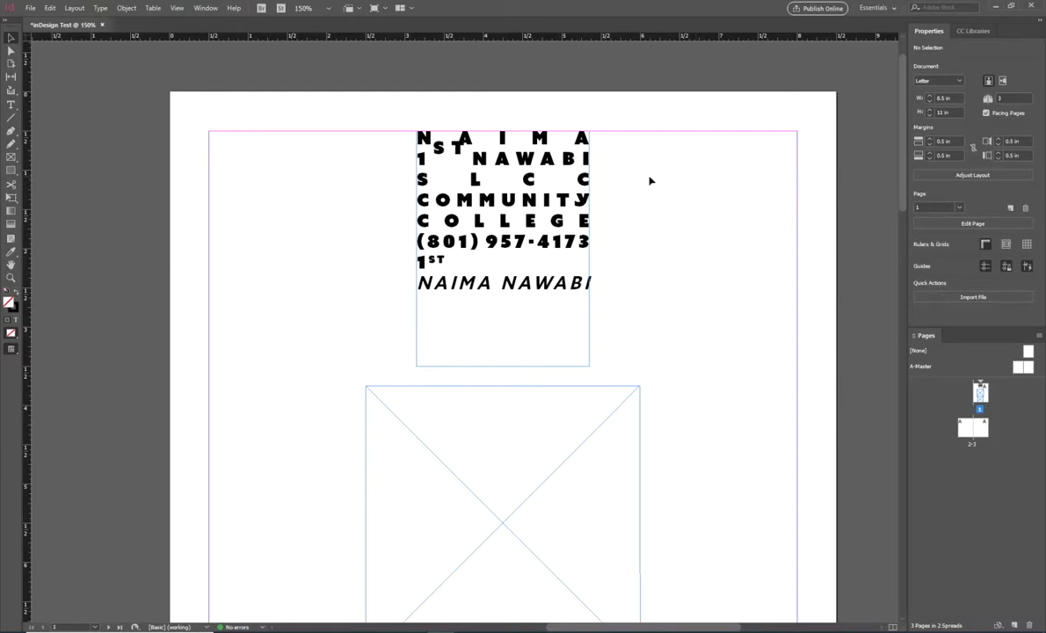
Select the name-block frame and set its stroke weight to 1 pt
click(506, 159)
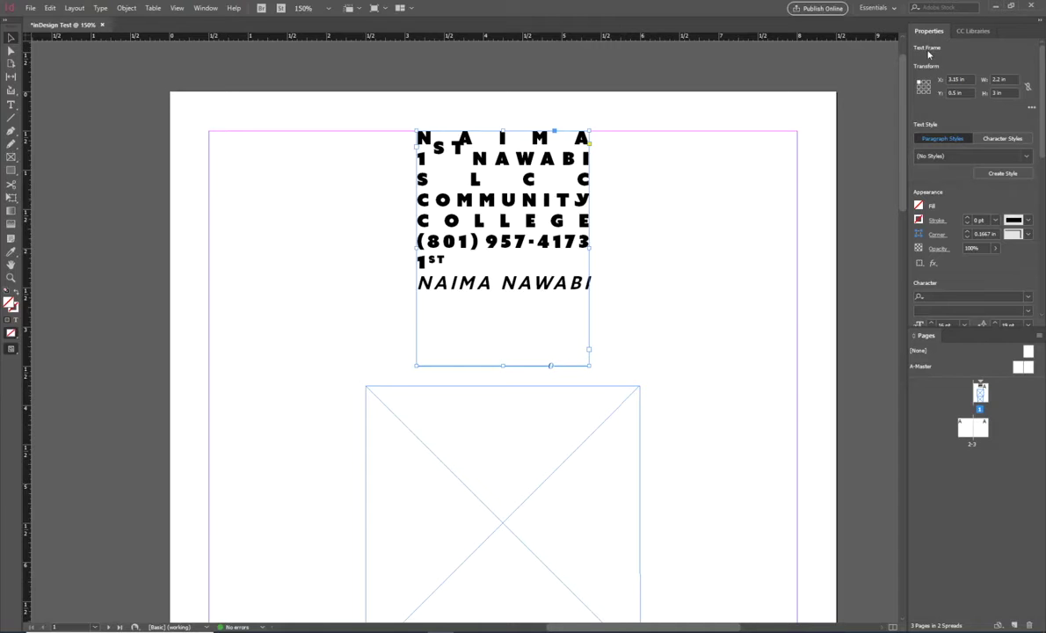
click(966, 217)
scroll(1041, 123, down, 5)
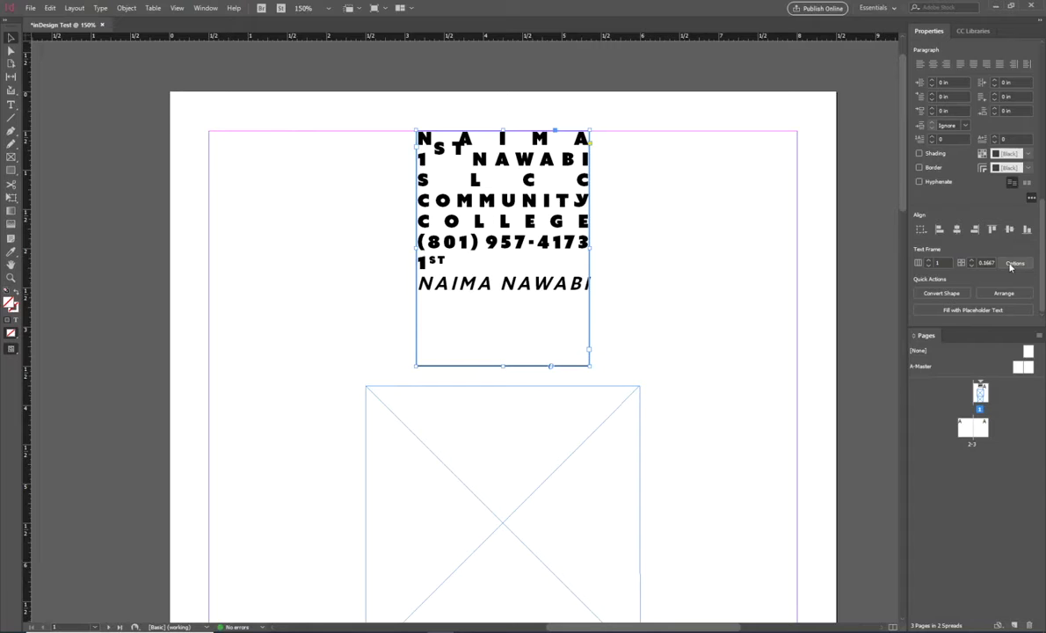
click(1013, 264)
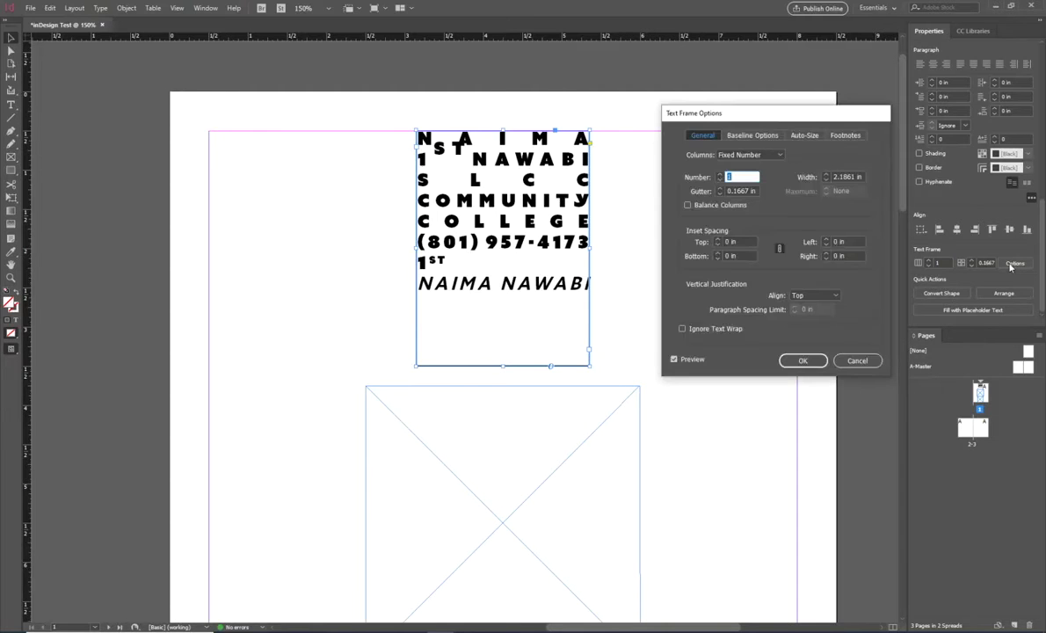
click(809, 297)
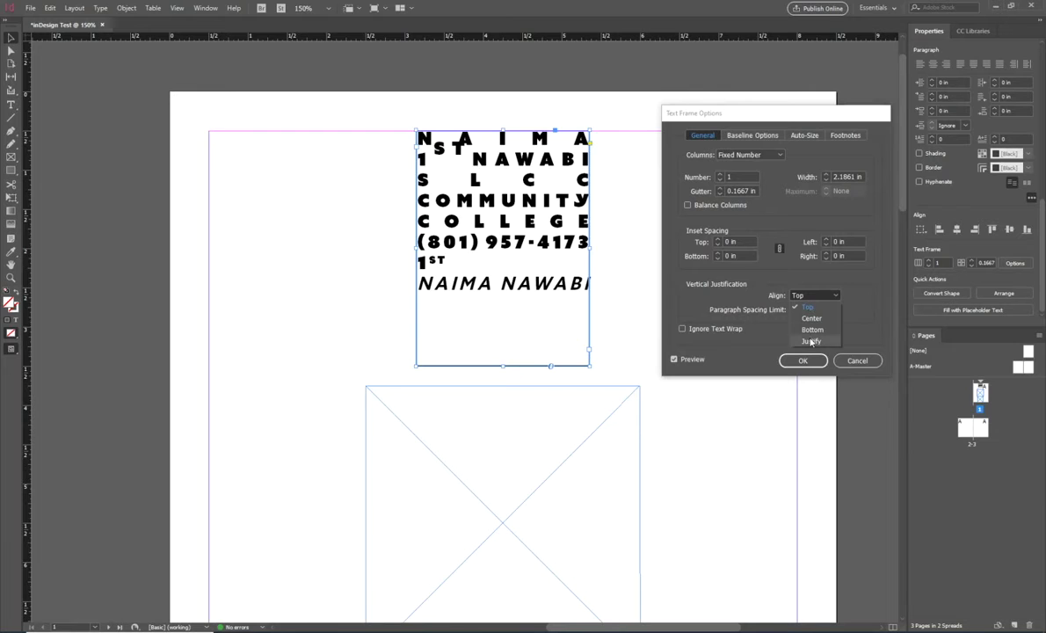
click(821, 334)
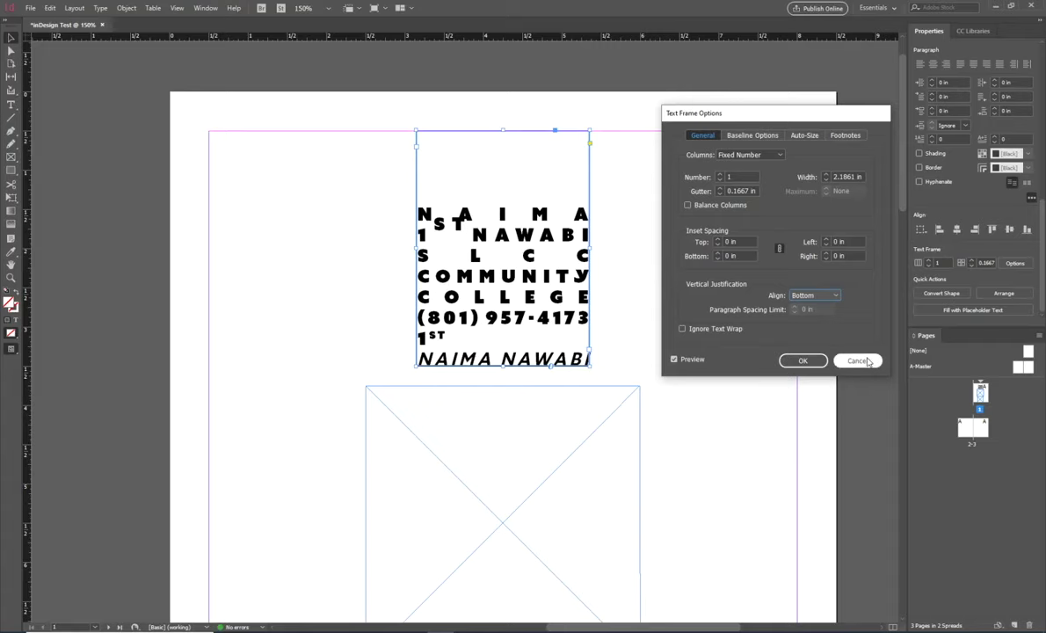
click(858, 361)
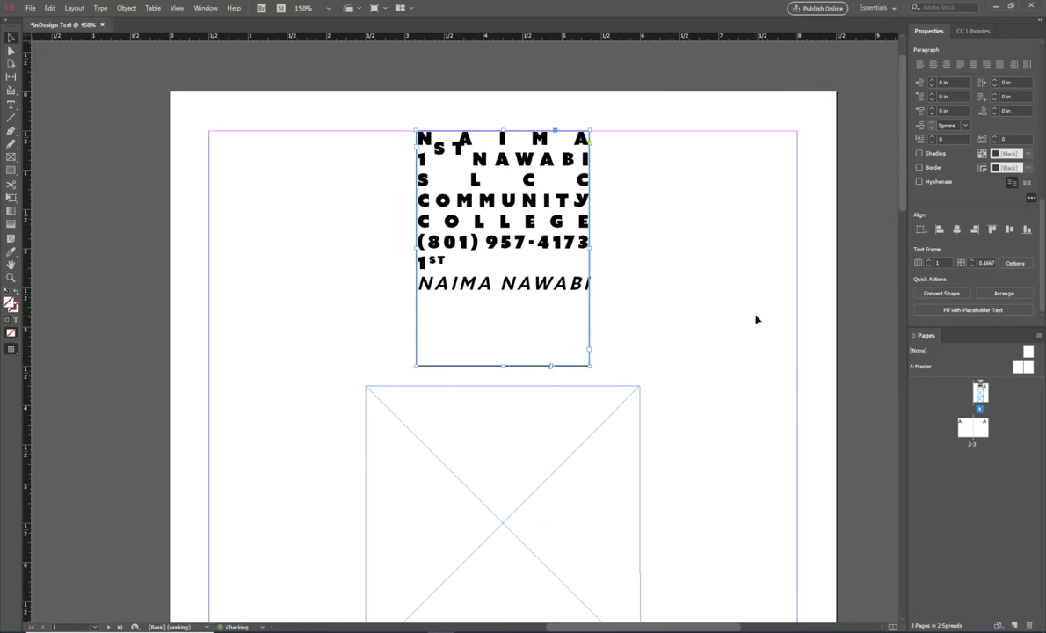
scroll(754, 317, down, 5)
click(755, 319)
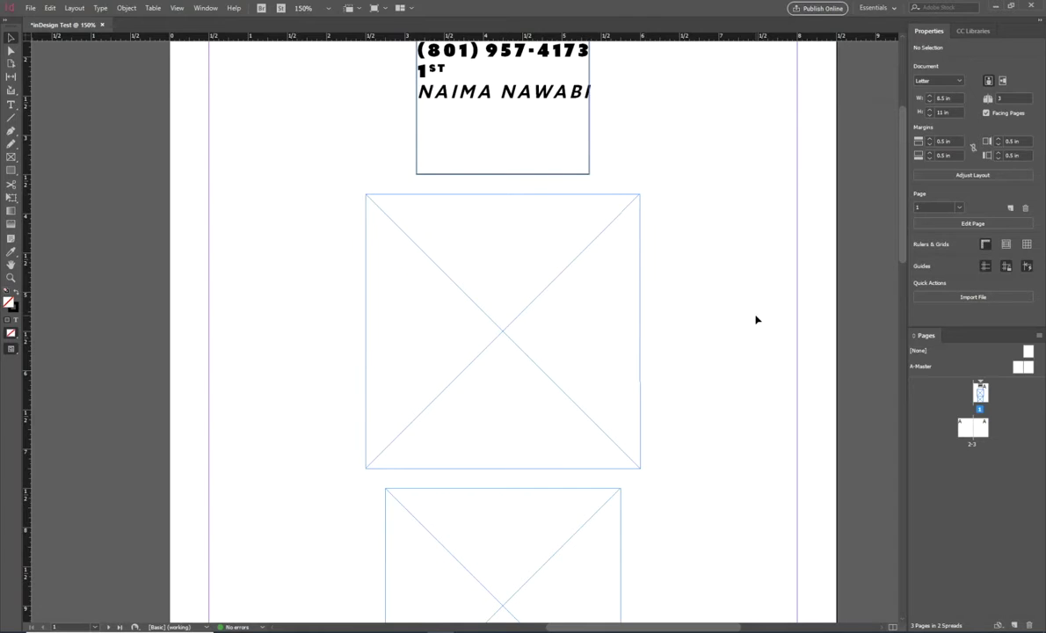
Zoom out, go to spread 2-3, and add pages until the document has 7
key(ctrl+minus)
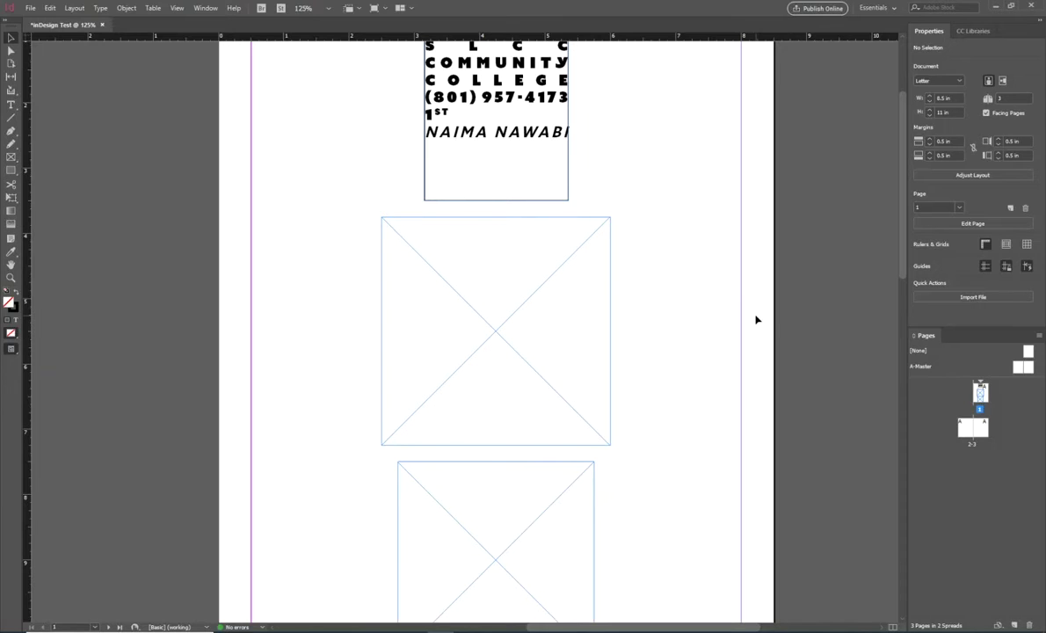
key(ctrl+minus)
key(ctrl+minus)
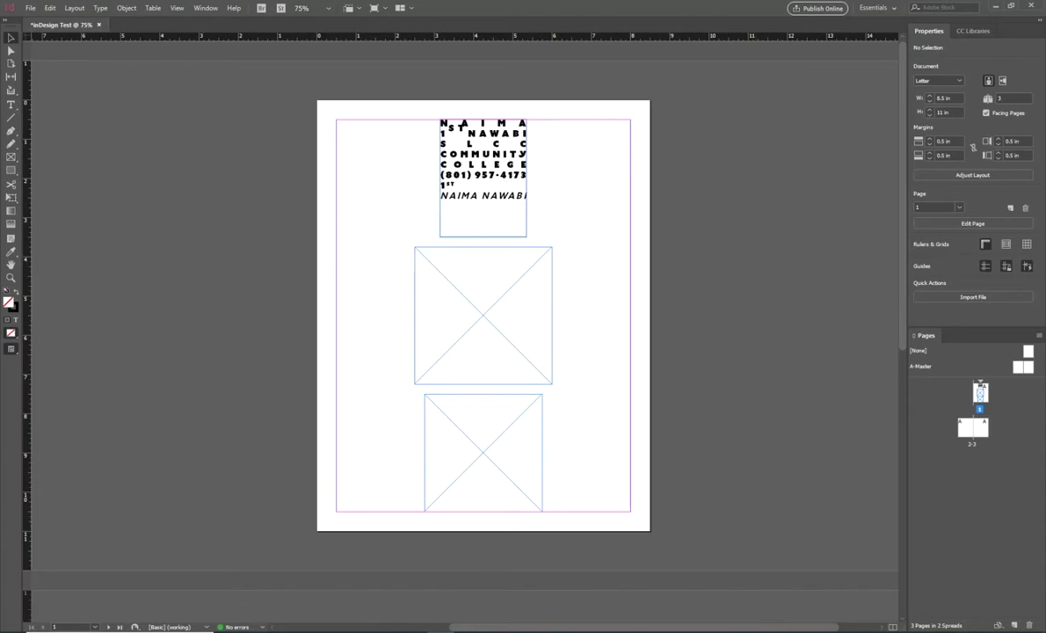
double_click(967, 429)
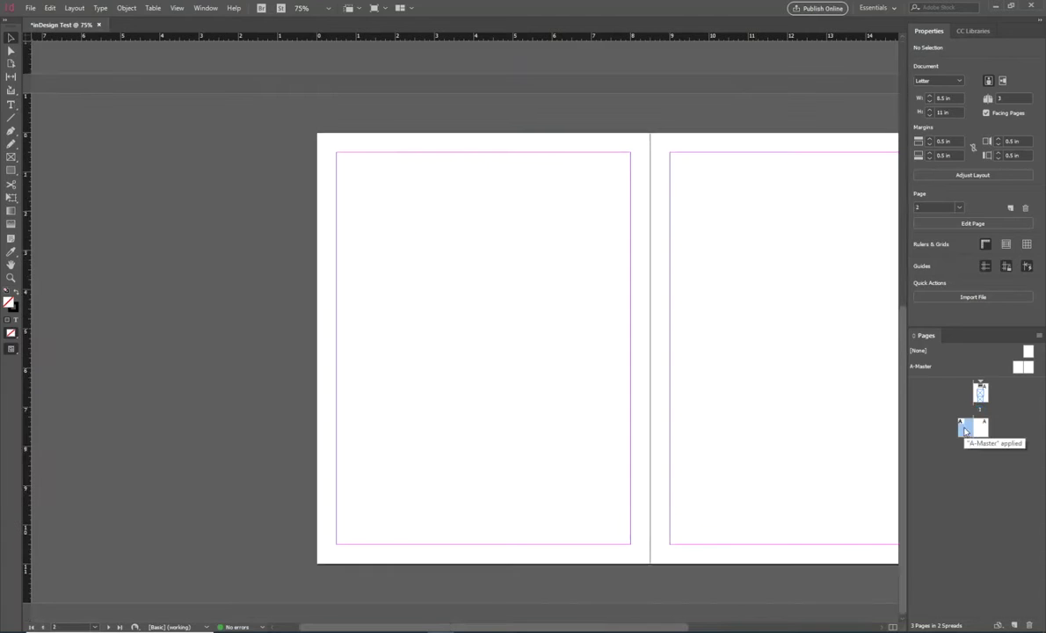
drag(722, 629, 764, 629)
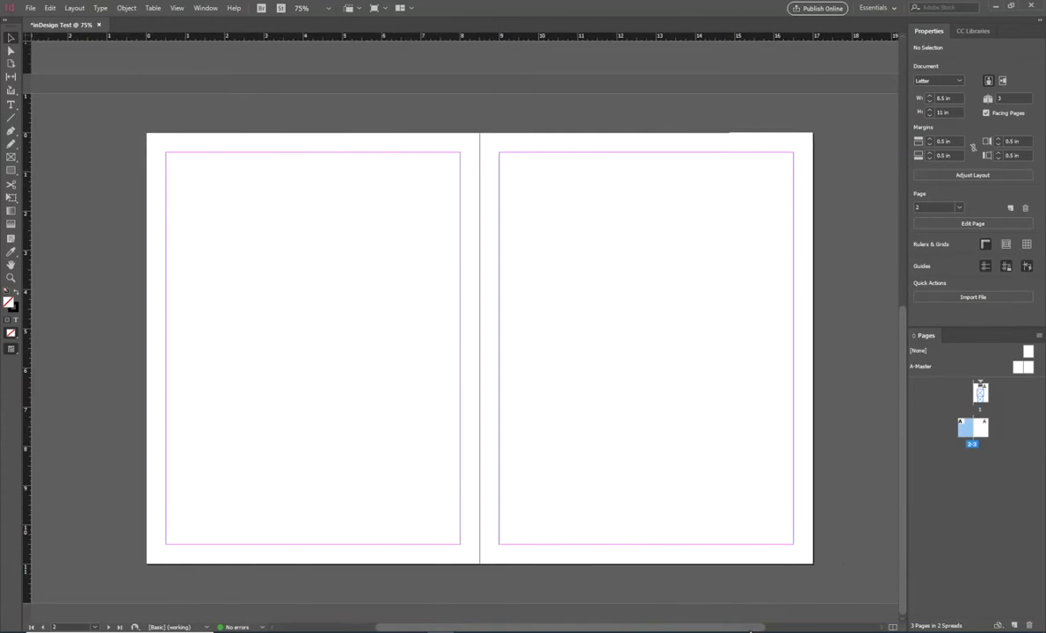
click(1013, 624)
click(1013, 625)
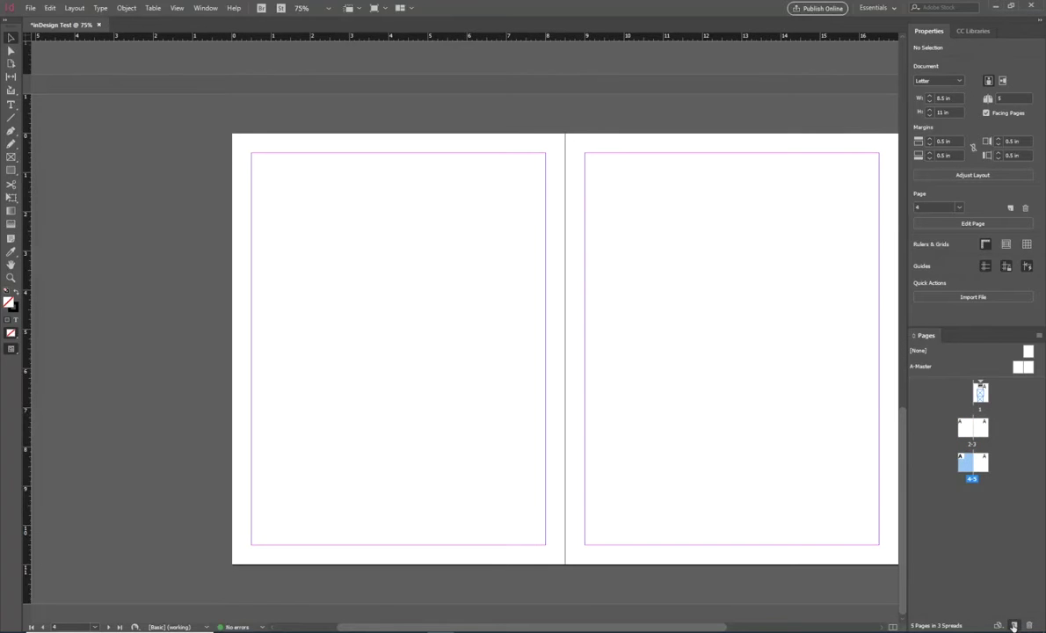
click(1013, 625)
click(1013, 624)
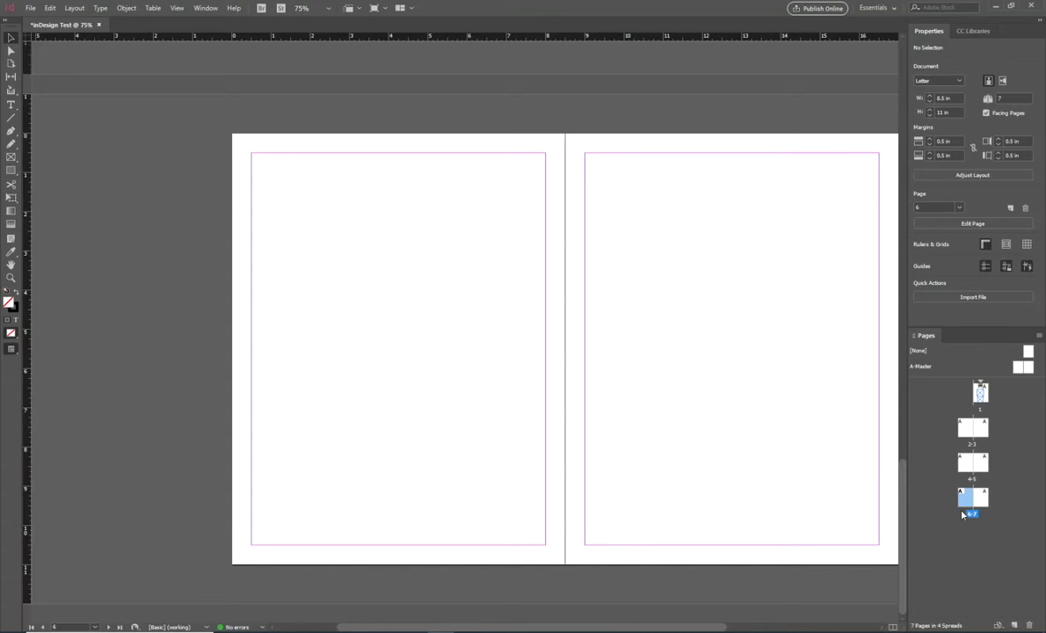
On page 3, draw two empty rectangle frames, one upper right and one lower left
double_click(972, 428)
scroll(621, 579, right, 2)
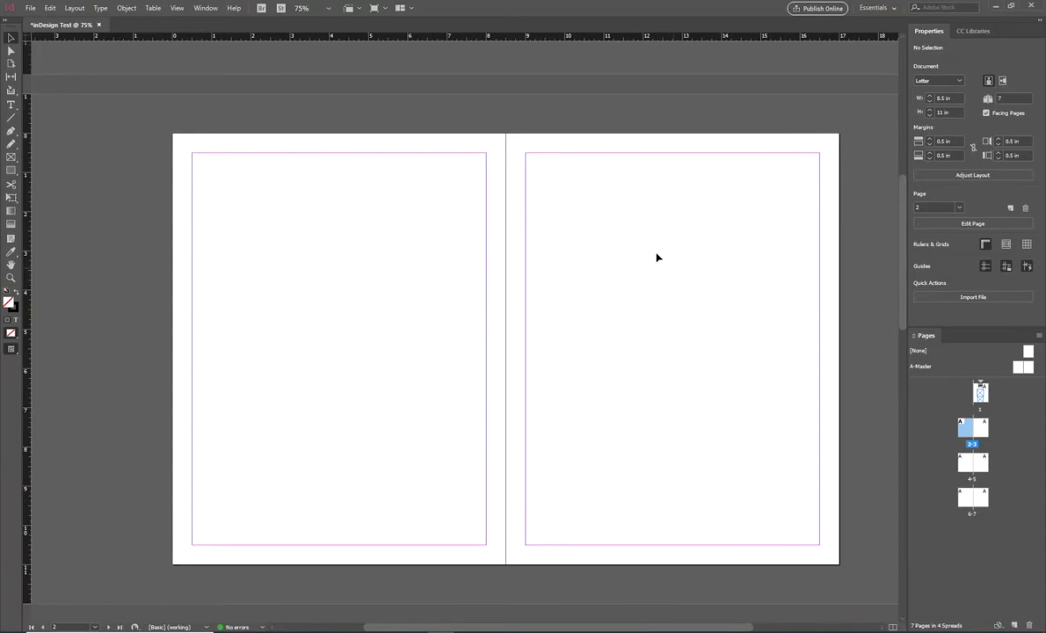
key(f)
drag(617, 195, 769, 322)
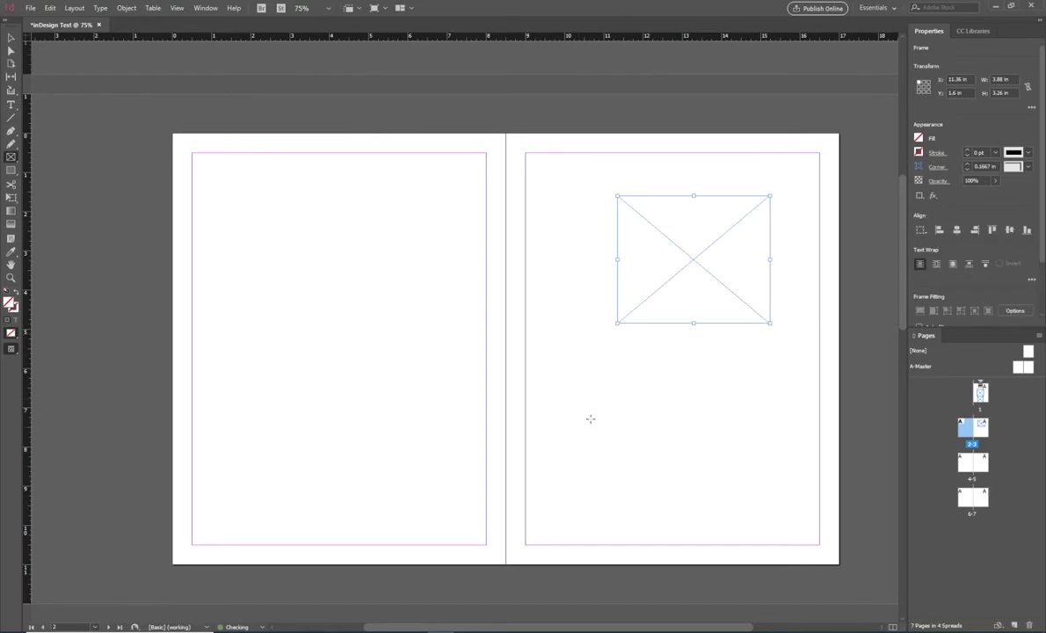
drag(551, 405, 682, 516)
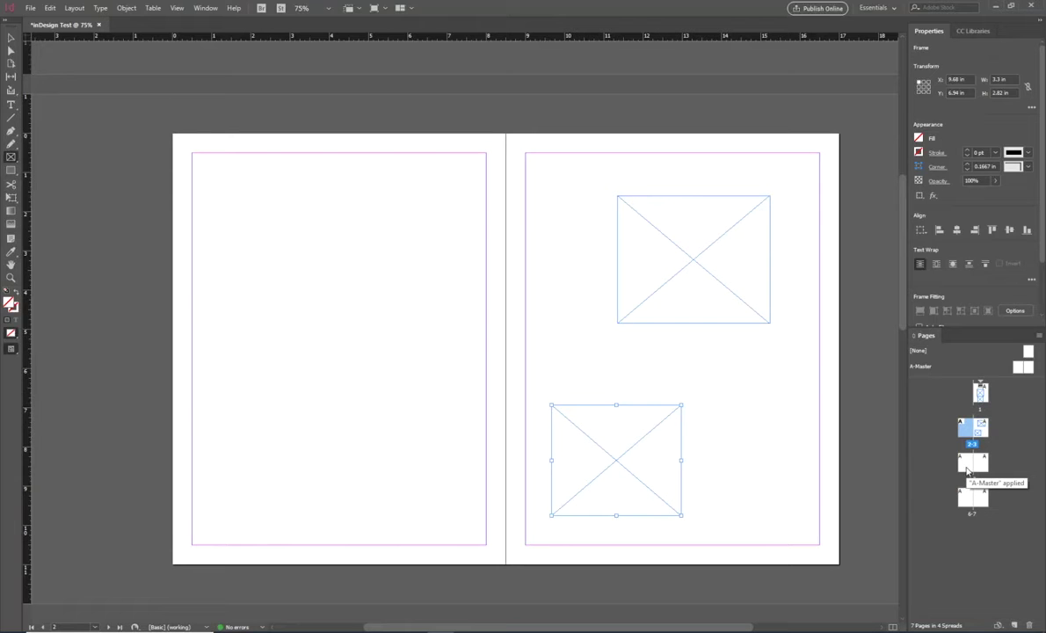
Draw one frame on page 4, two on page 5 and one on page 6; apply A-Master to page 1
double_click(966, 466)
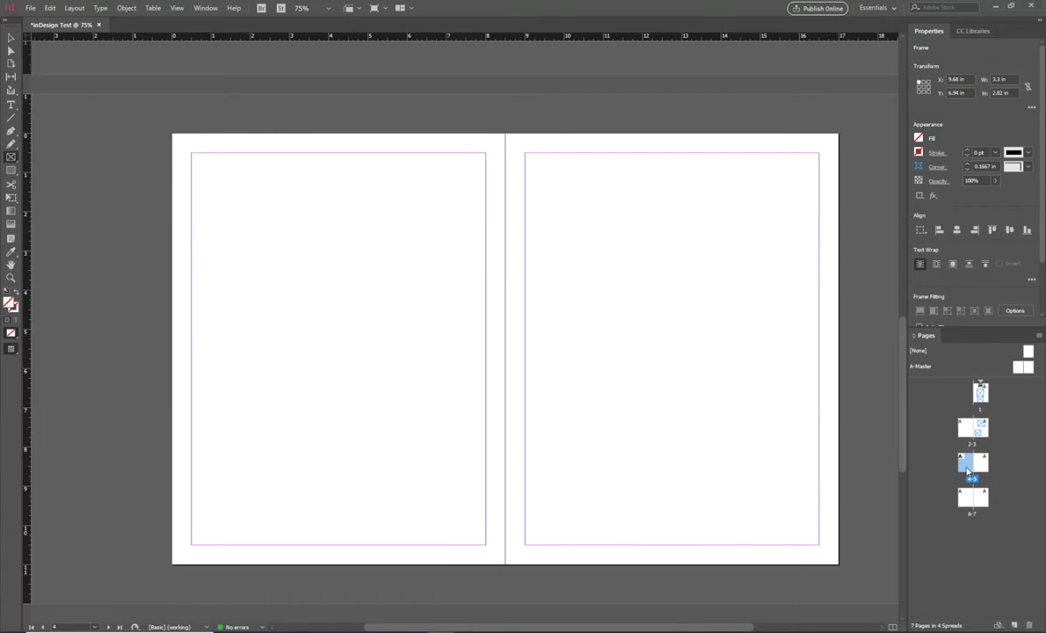
drag(215, 194, 366, 390)
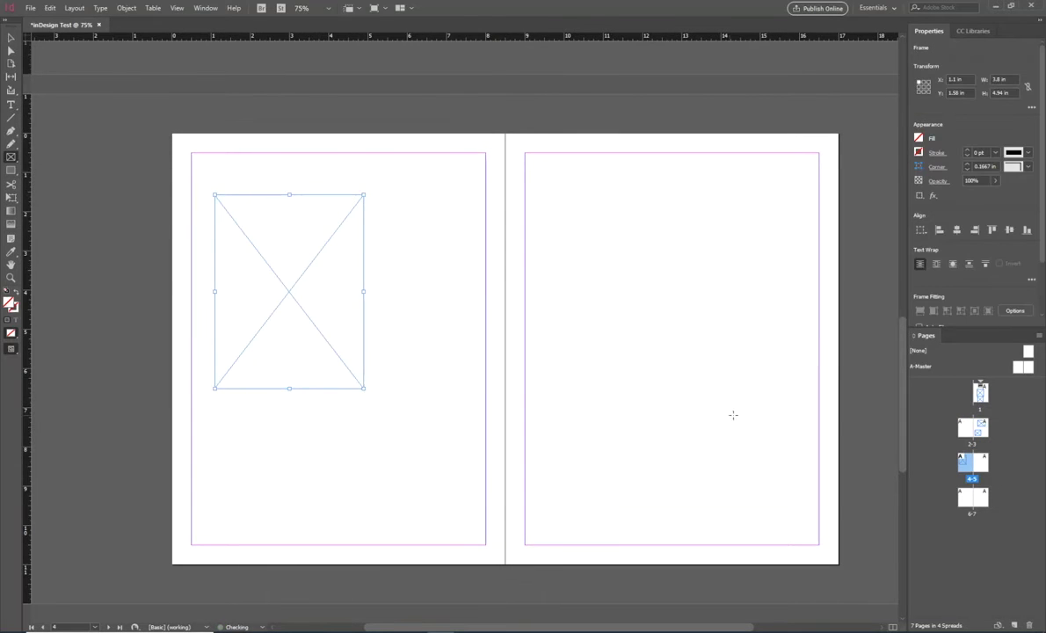
drag(675, 307, 723, 359)
drag(688, 435, 732, 492)
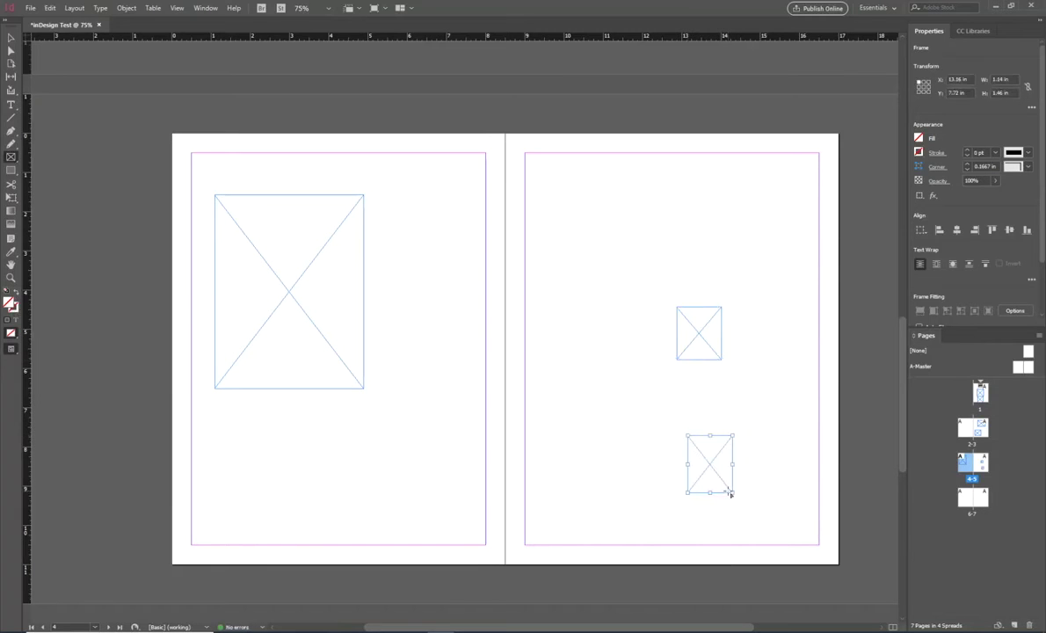
double_click(972, 497)
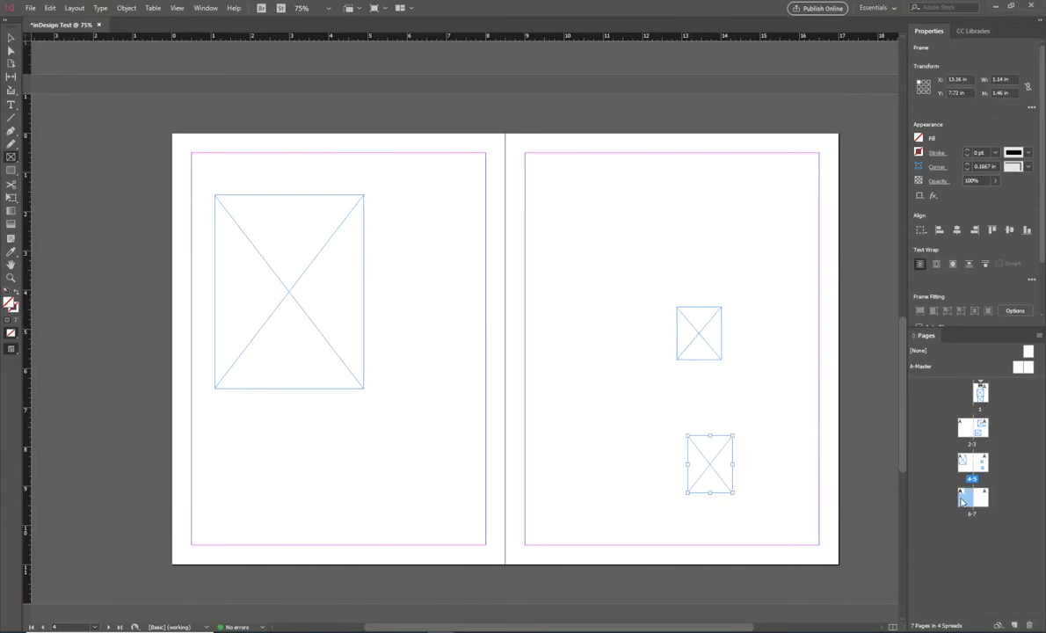
drag(236, 197, 424, 338)
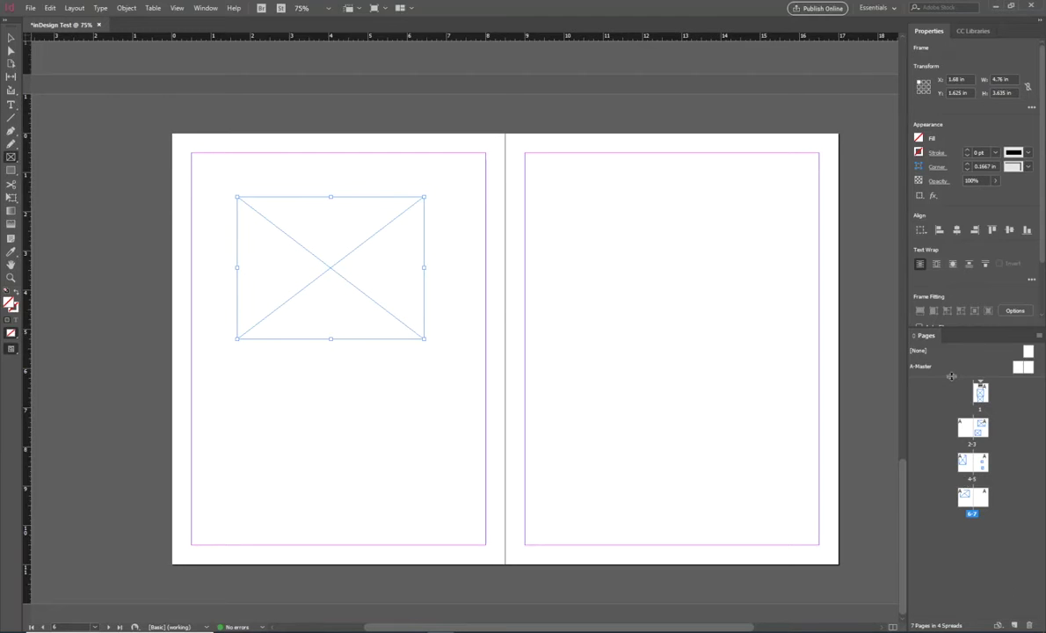
drag(951, 377, 983, 397)
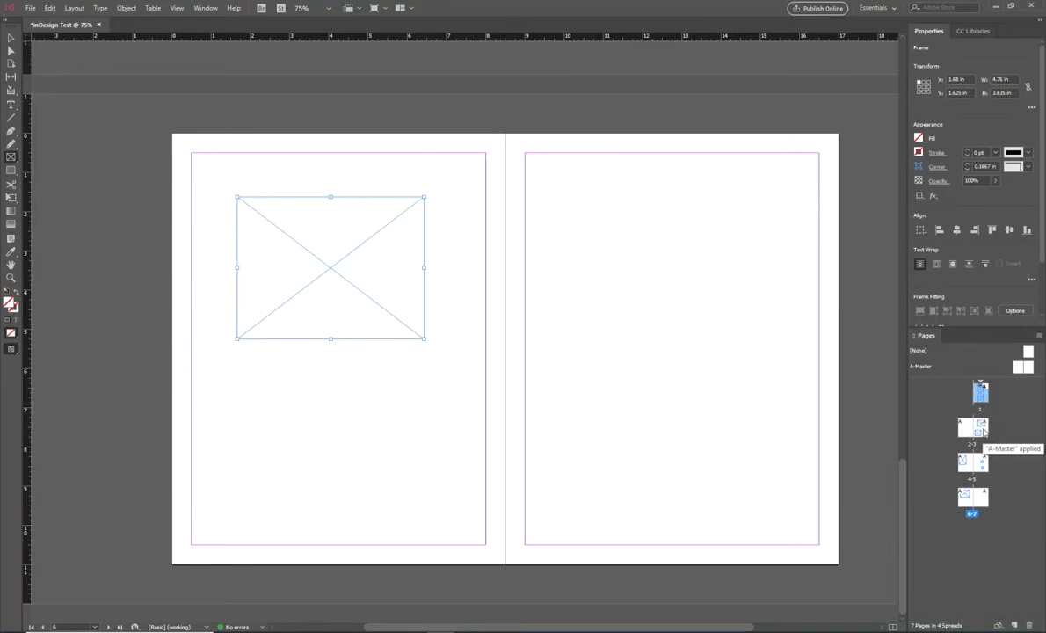
Return to spread 2-3 to display page 3's two placeholder frames
double_click(983, 429)
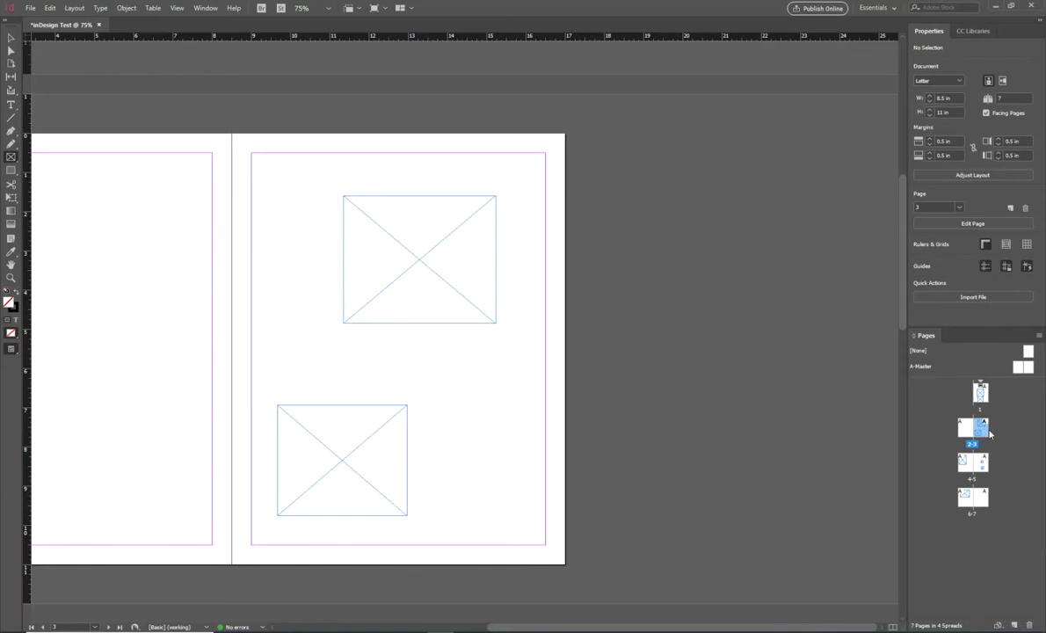
drag(735, 626, 654, 627)
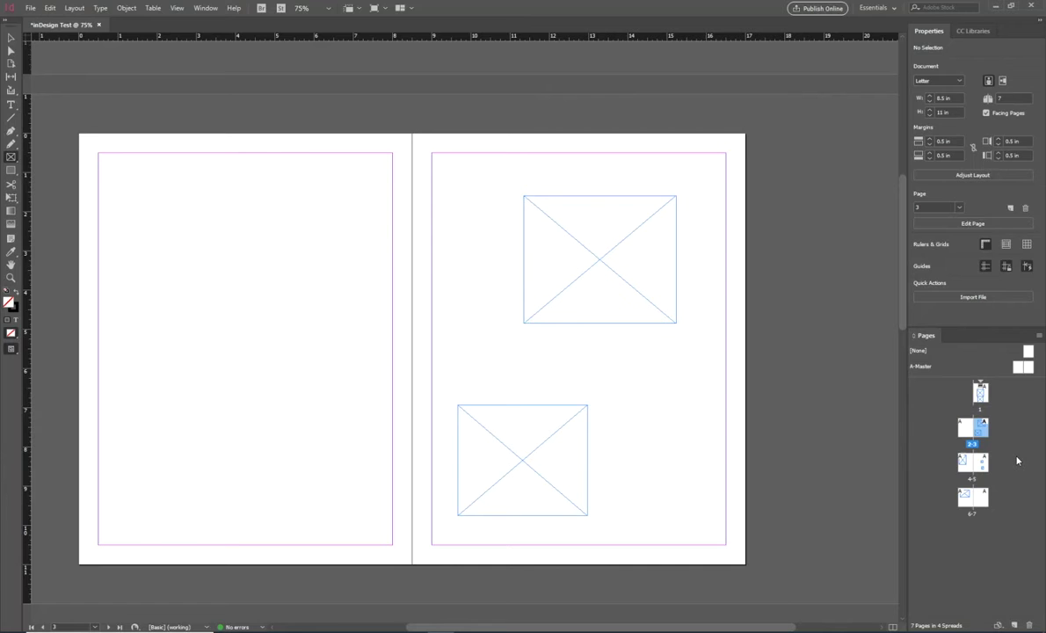
Set the Pages panel thumbnails to Extra Large in the panel options
click(1040, 337)
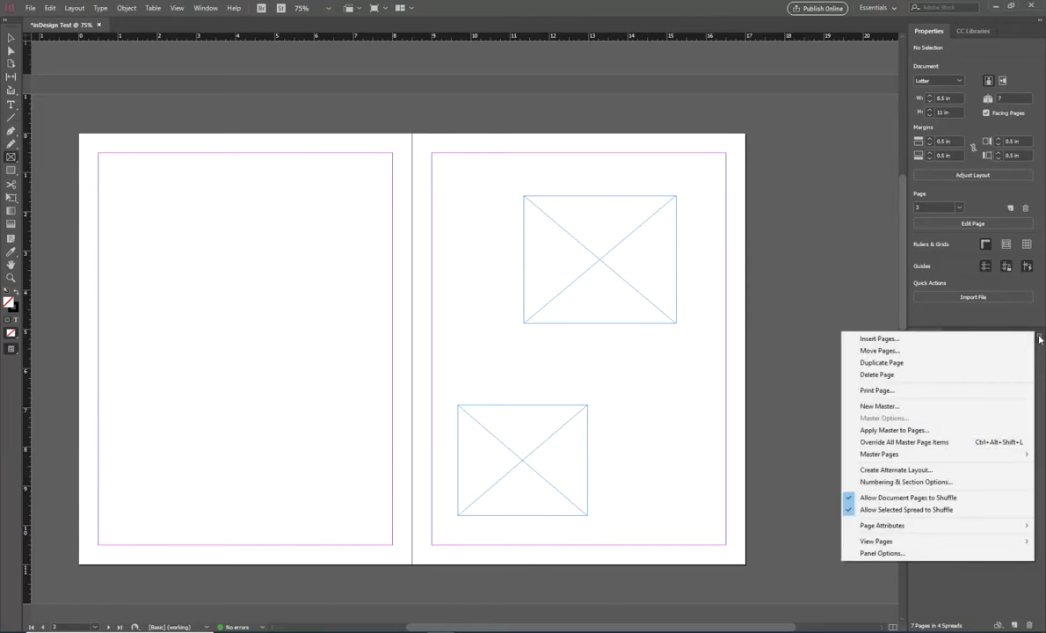
click(959, 581)
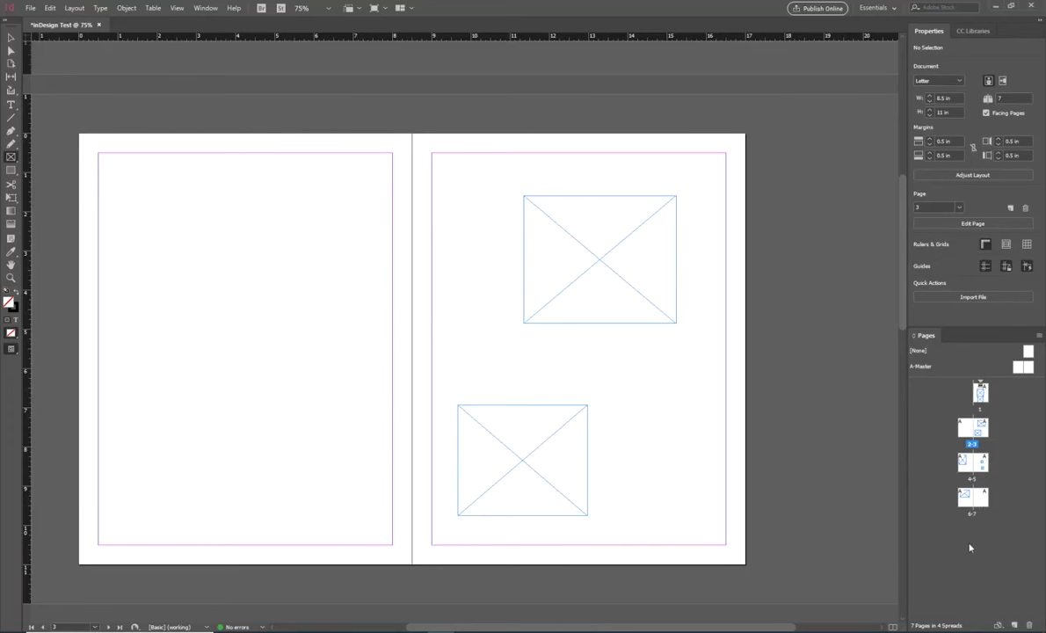
right_click(991, 433)
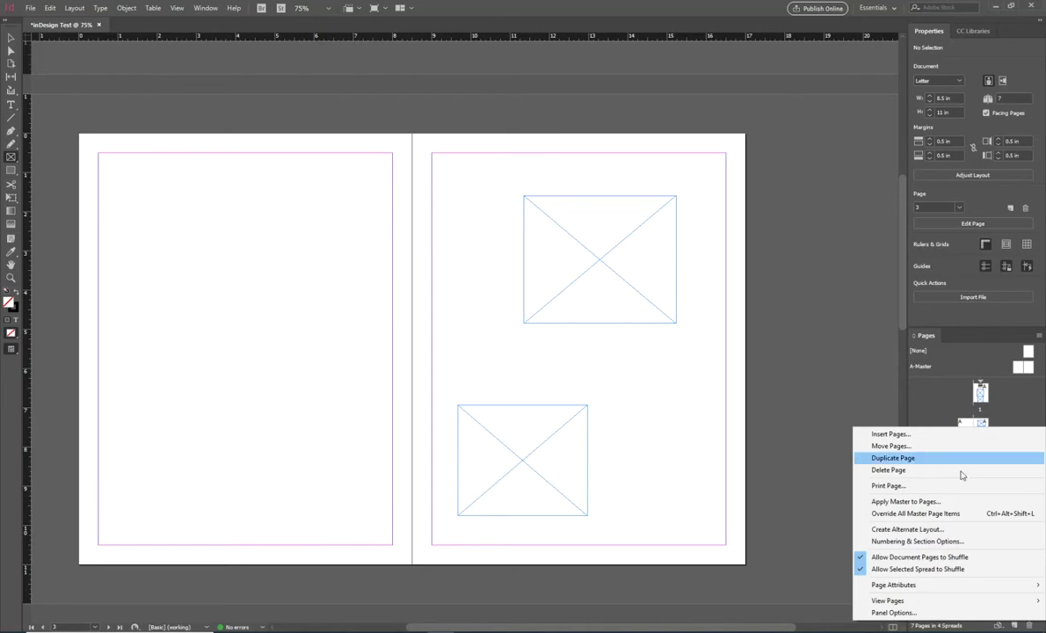
mouse_move(935, 605)
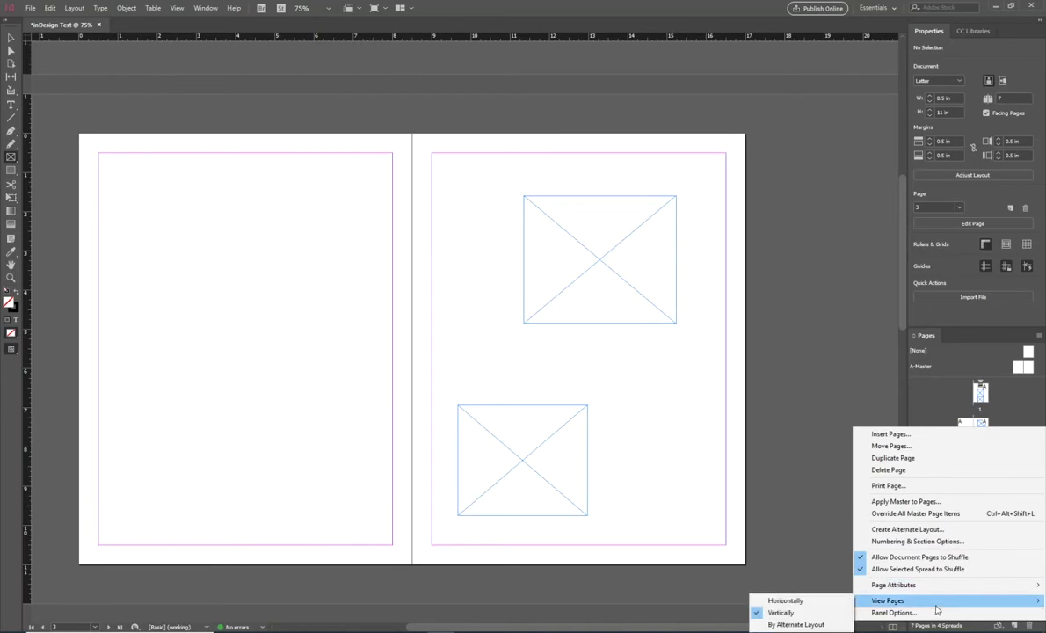
click(924, 614)
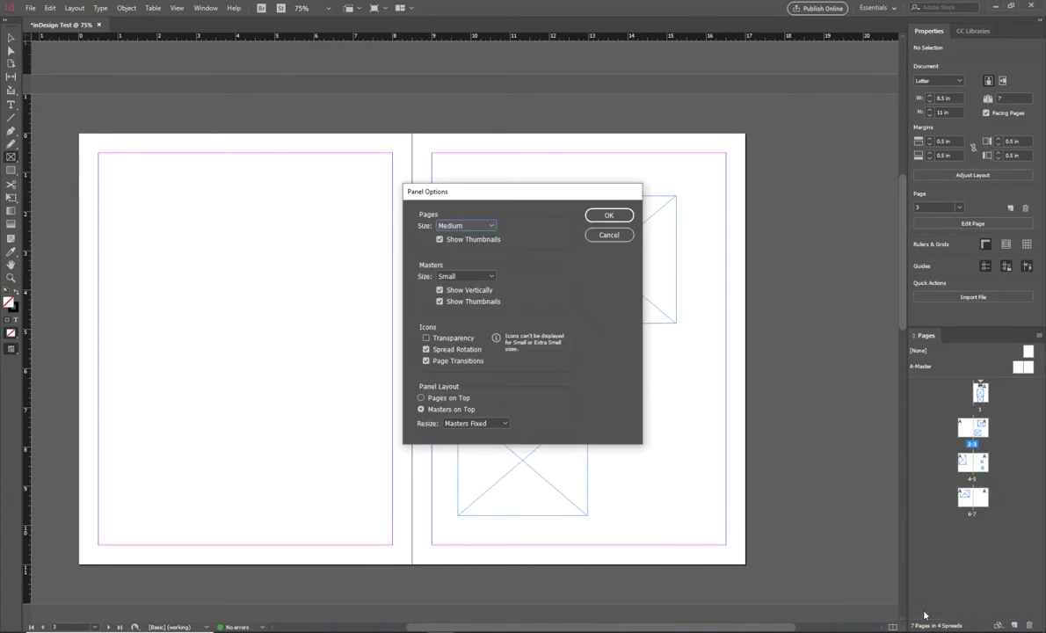
click(609, 234)
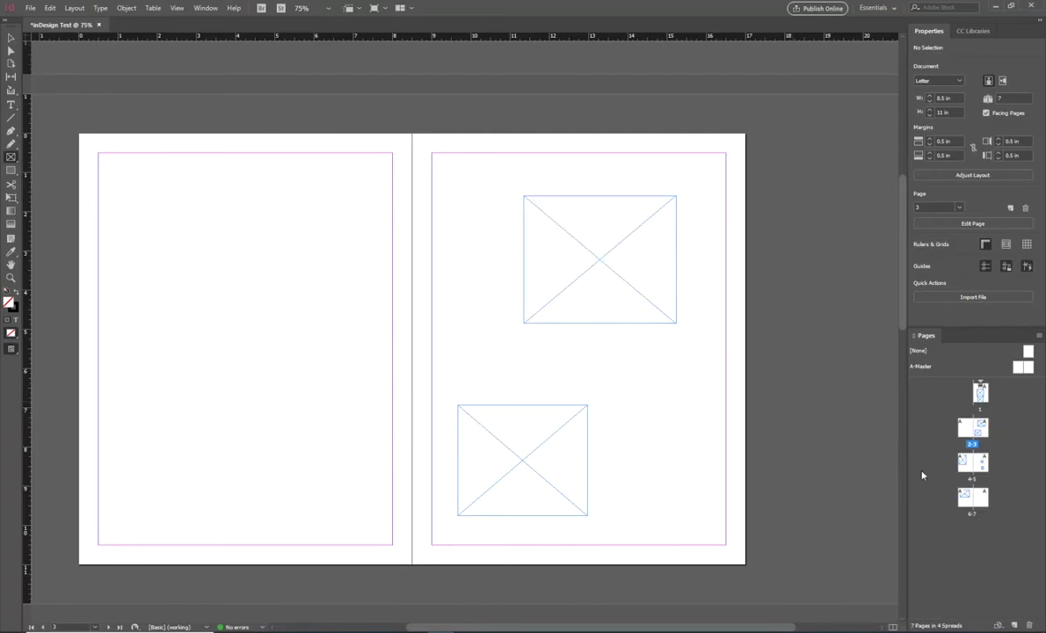
right_click(922, 461)
click(960, 522)
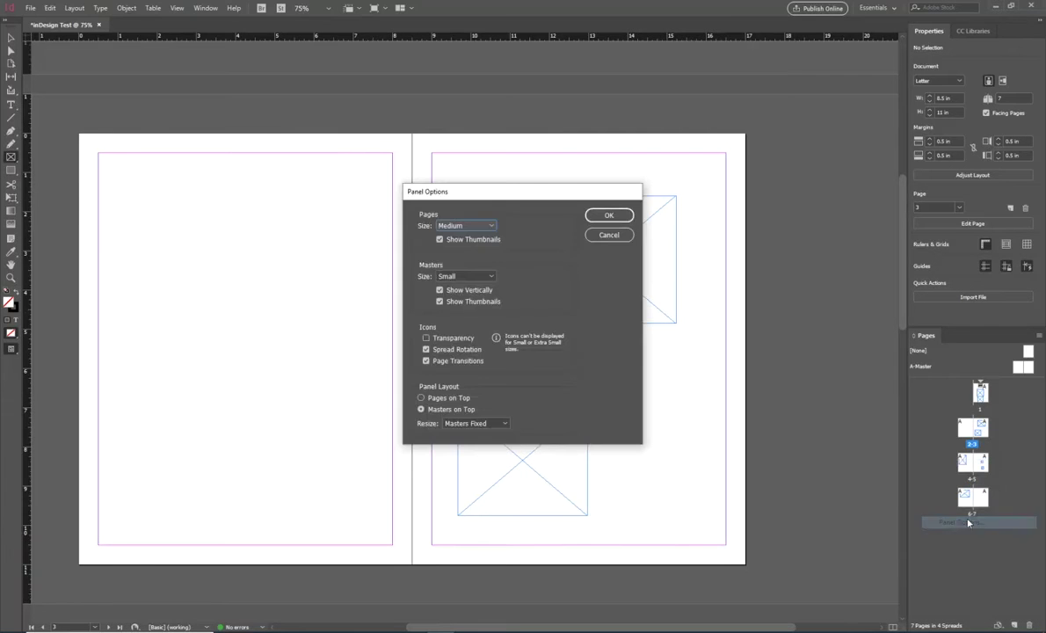
click(490, 227)
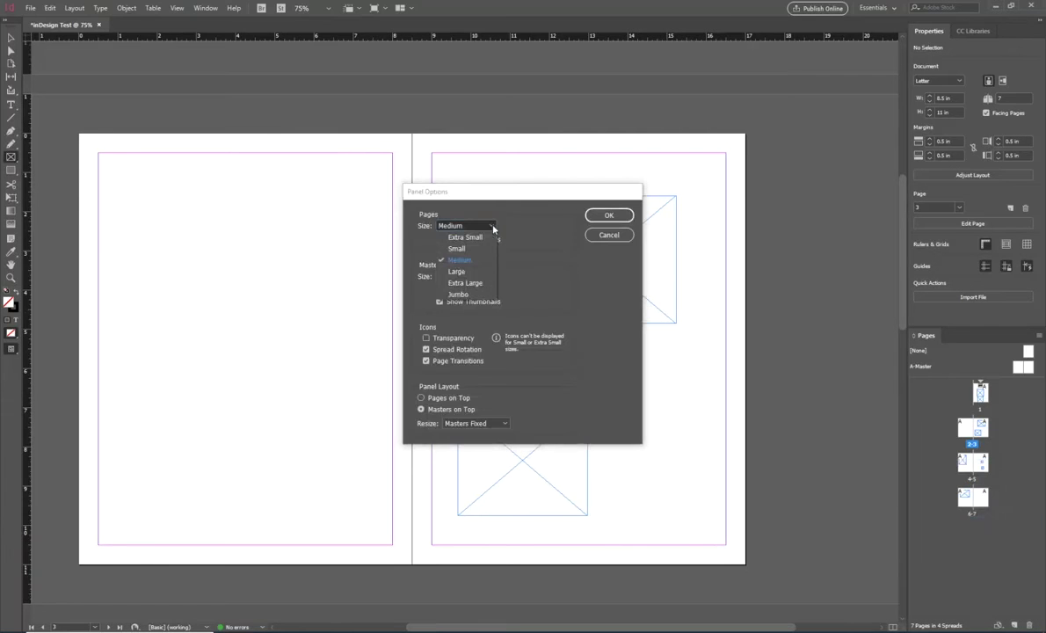
click(473, 284)
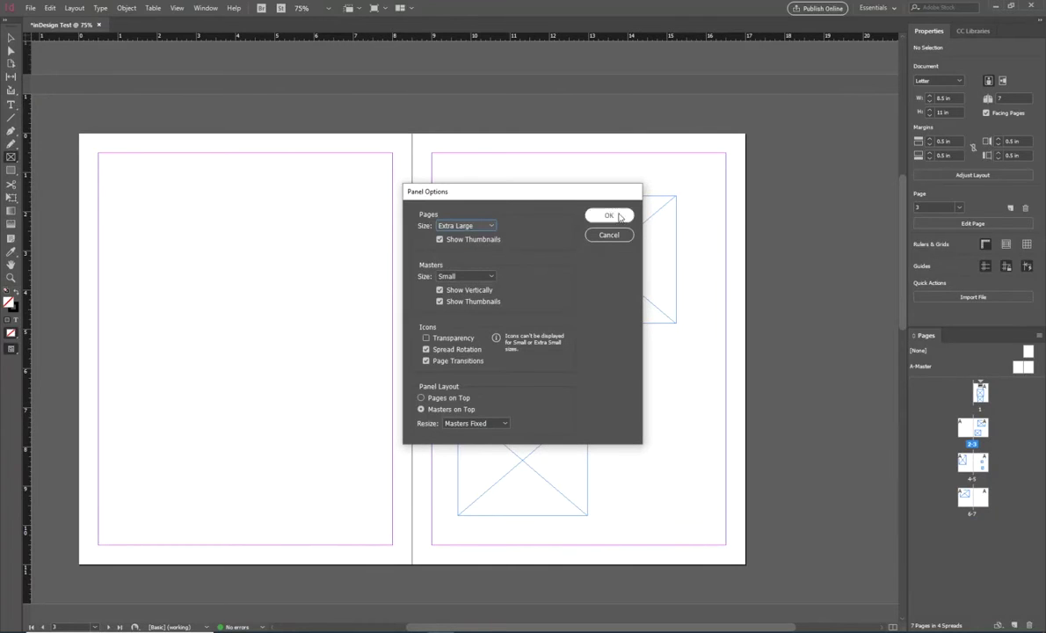
click(608, 215)
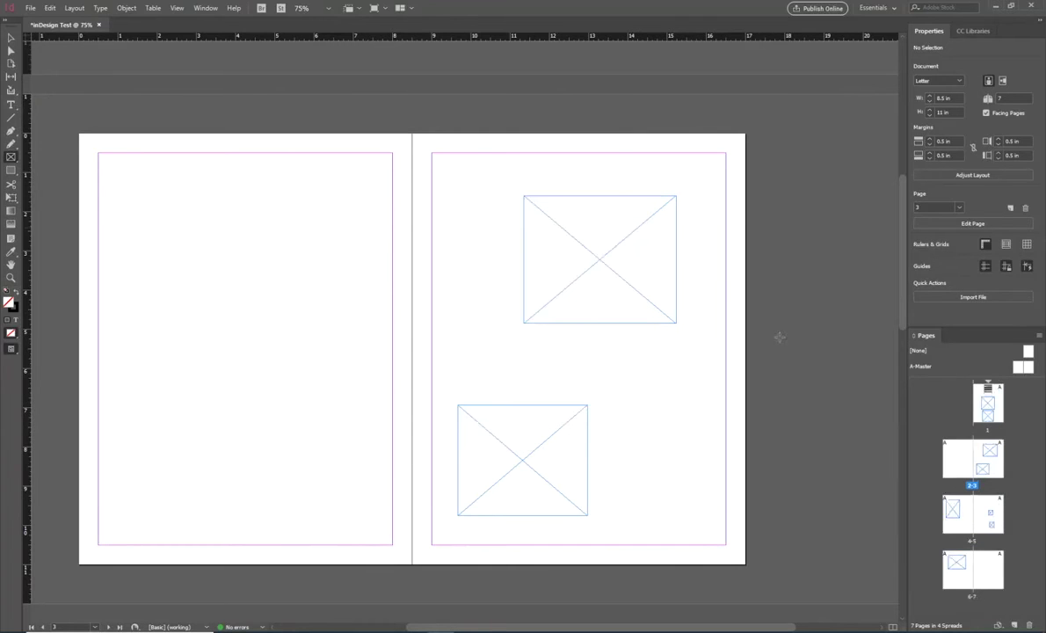
Enlarge the page thumbnails further to the largest size, Jumbo
right_click(1007, 431)
click(975, 490)
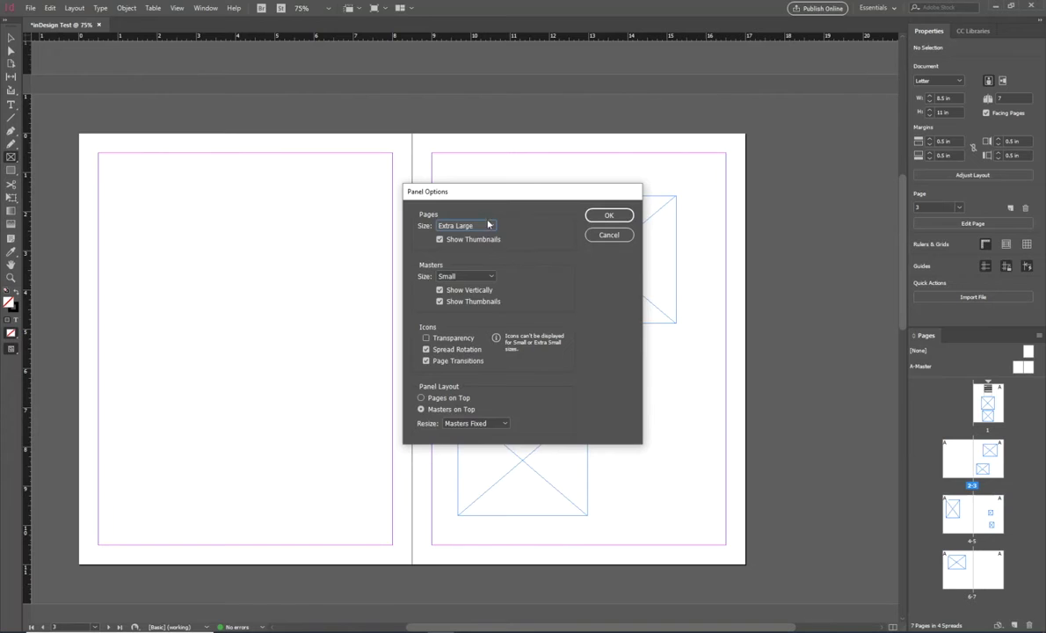
click(488, 226)
click(458, 294)
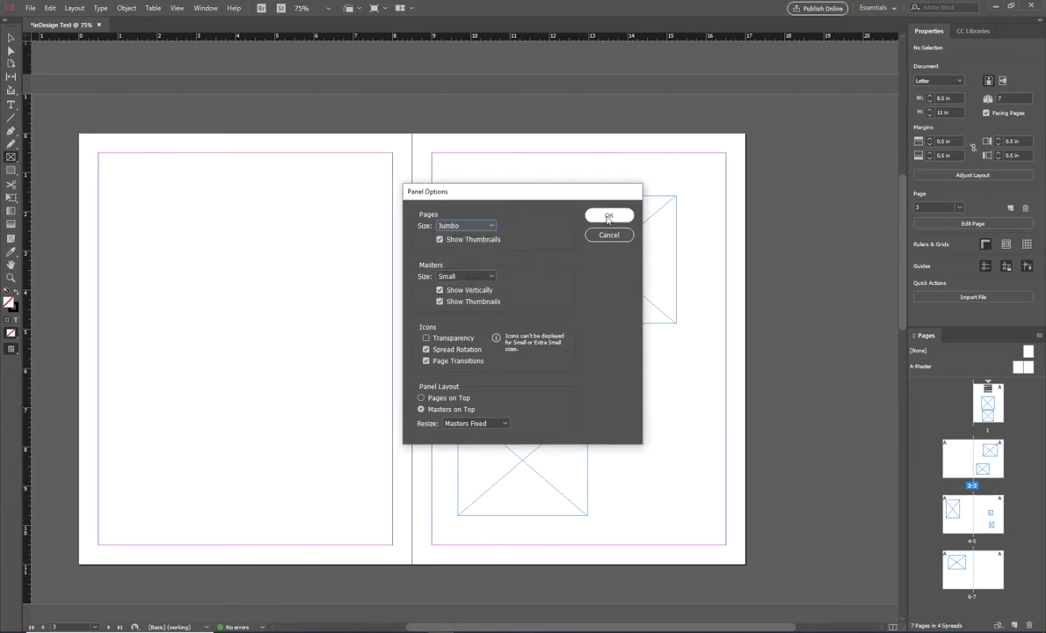
click(608, 216)
scroll(947, 428, down, 5)
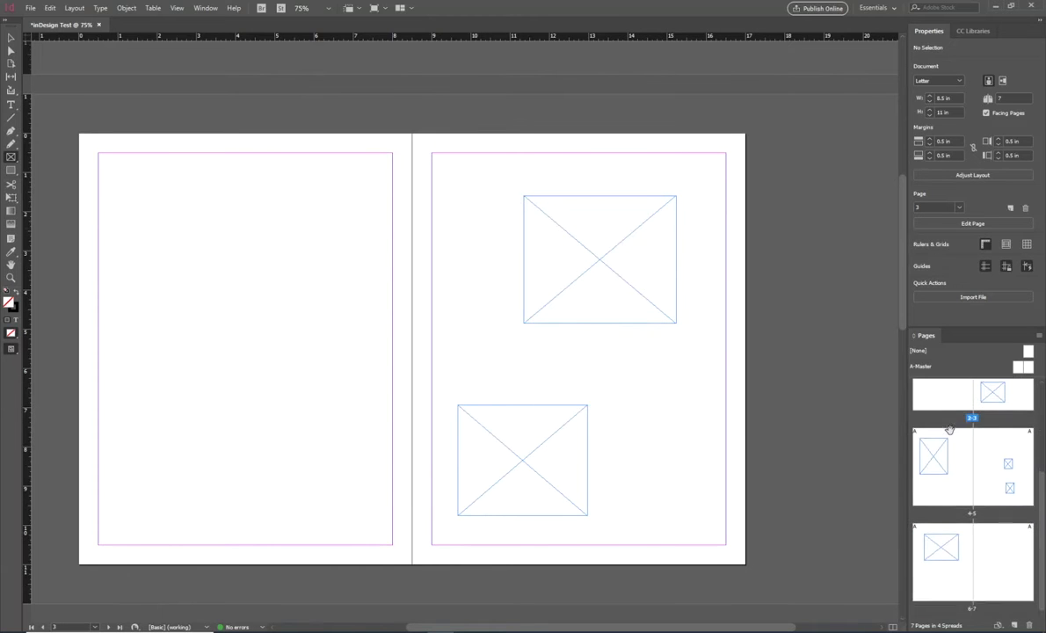
Show the View menu's Extras submenu with its frame-edge options
scroll(949, 462, up, 3)
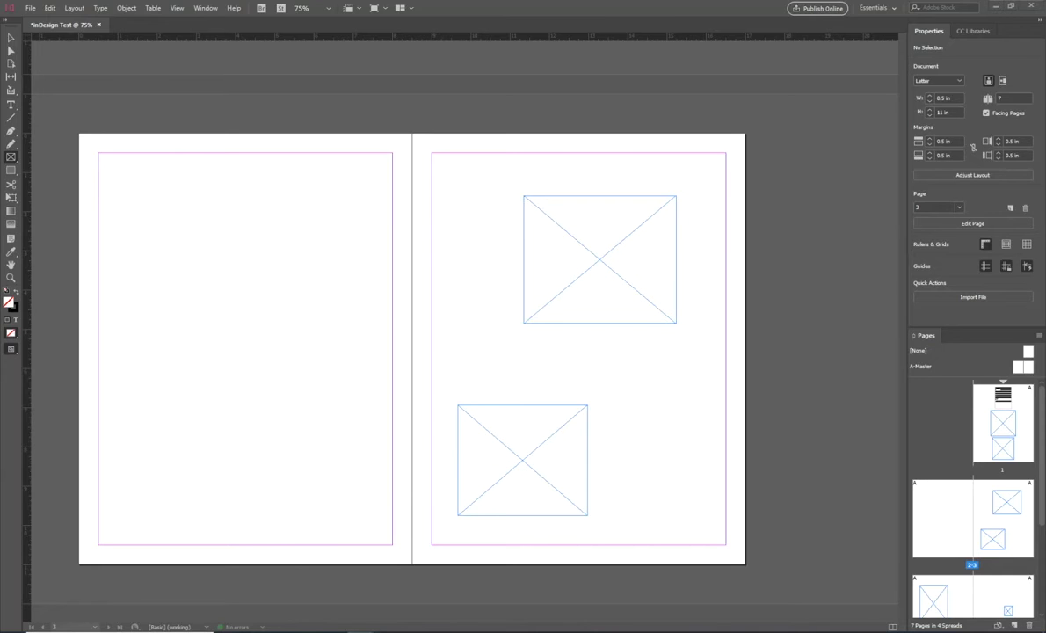
click(177, 8)
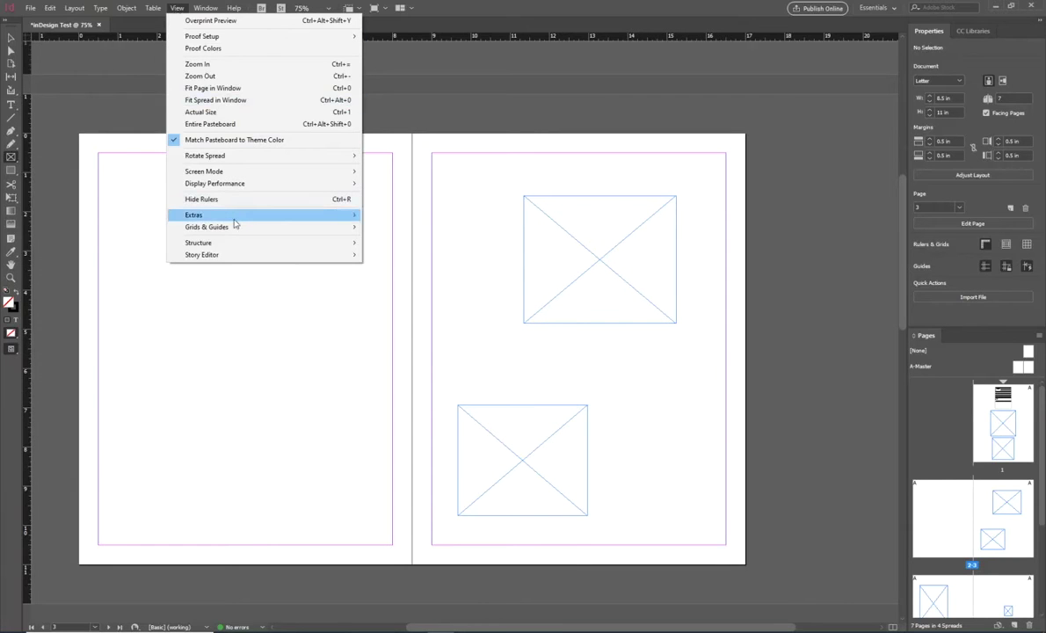
mouse_move(235, 224)
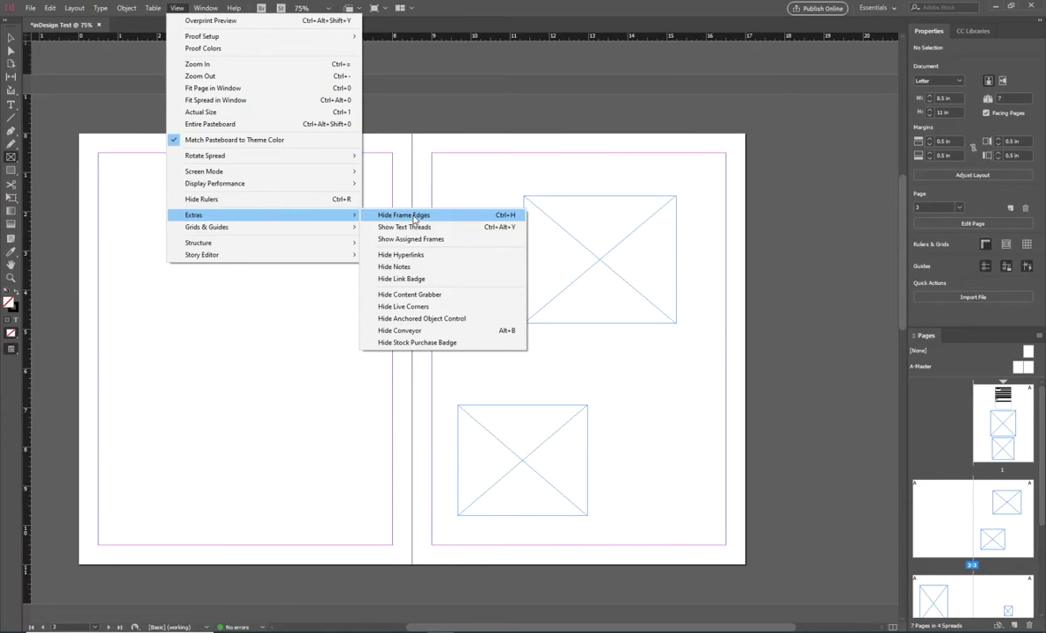
Hide frame edges, then show them again so page 3's placeholder frames reappear
click(414, 217)
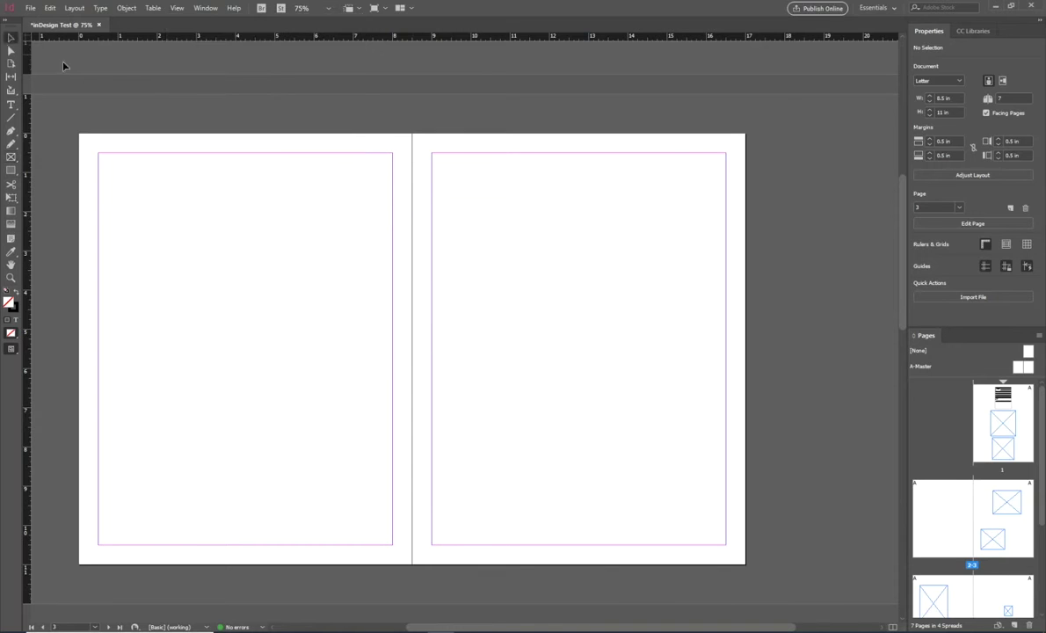
click(176, 8)
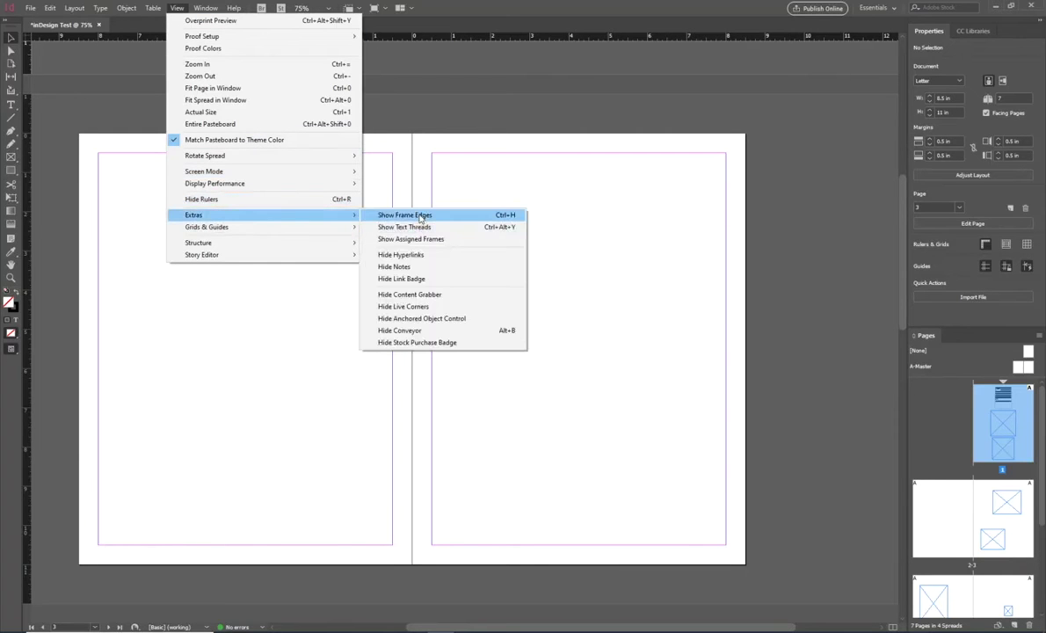
click(420, 218)
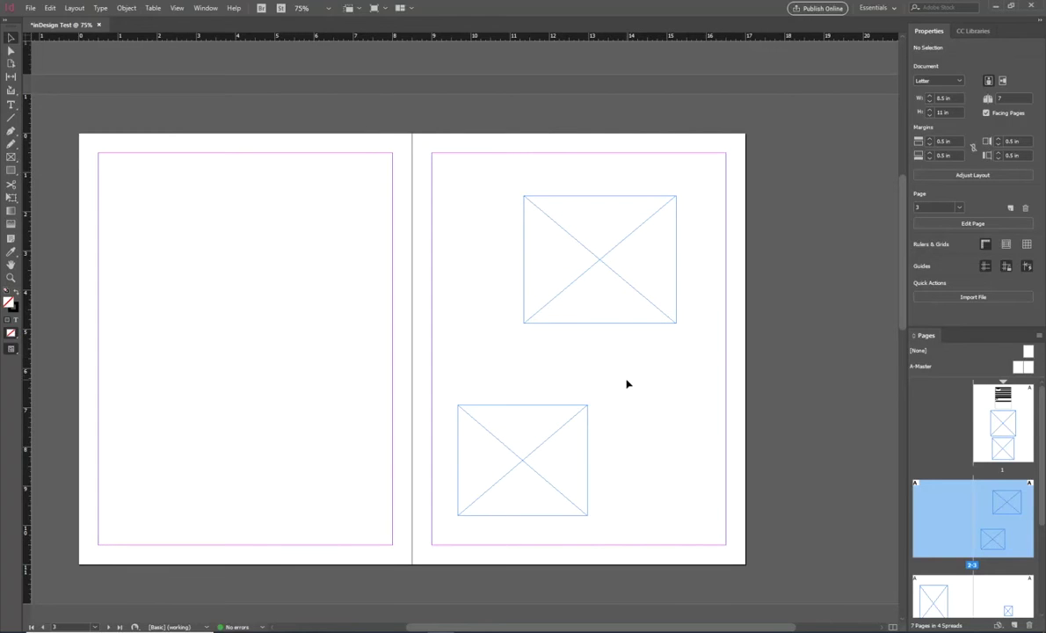
Draw a 7.5 in by 10 in rectangle frame spanning page 2's margins
scroll(945, 502, down, 3)
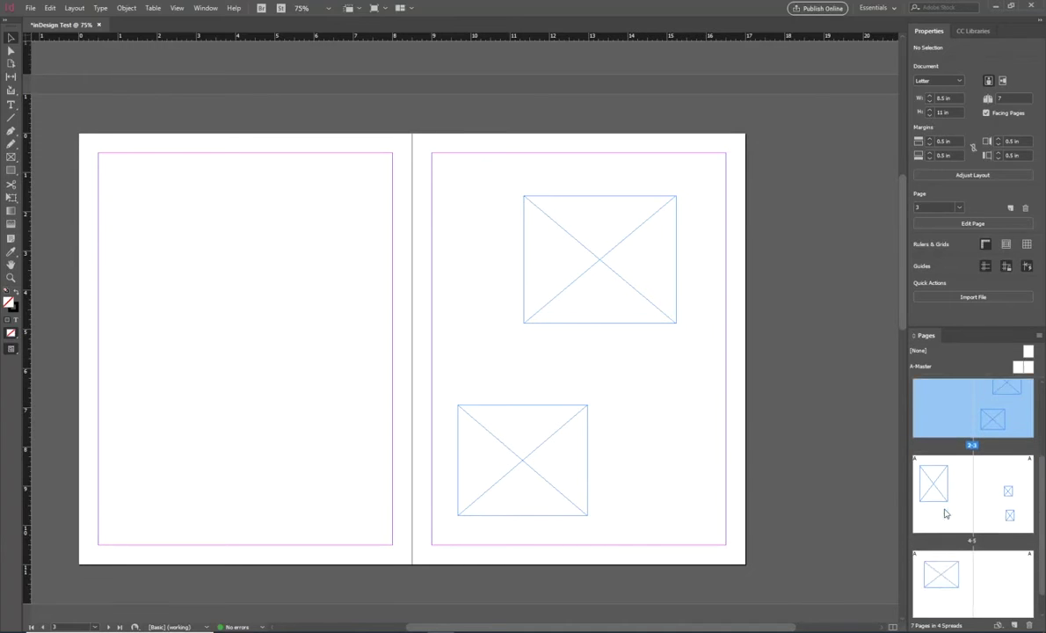
scroll(945, 514, down, 1)
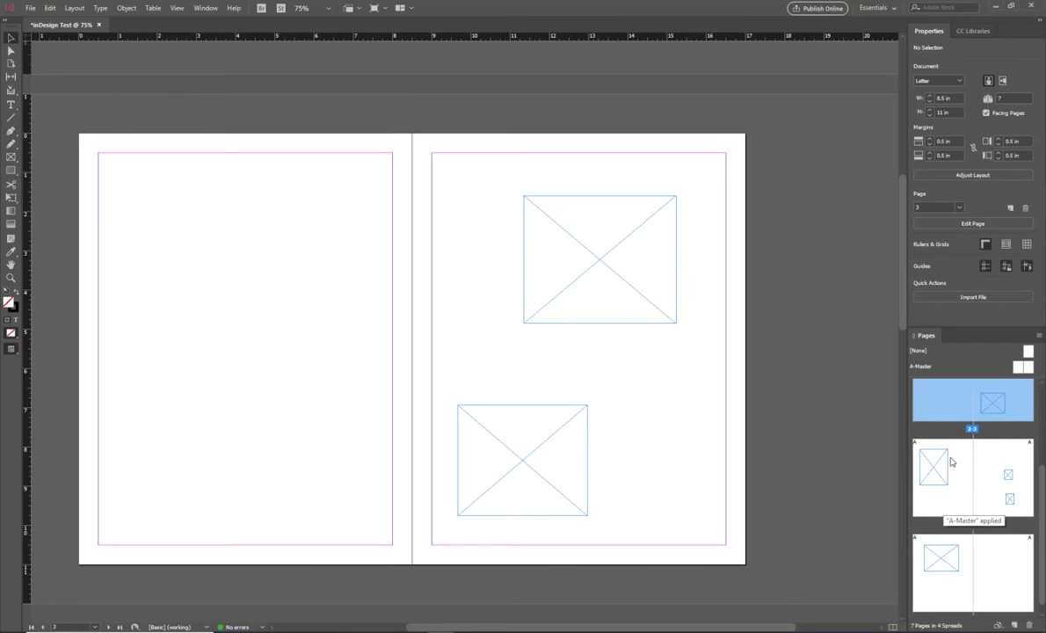
scroll(967, 456, up, 1)
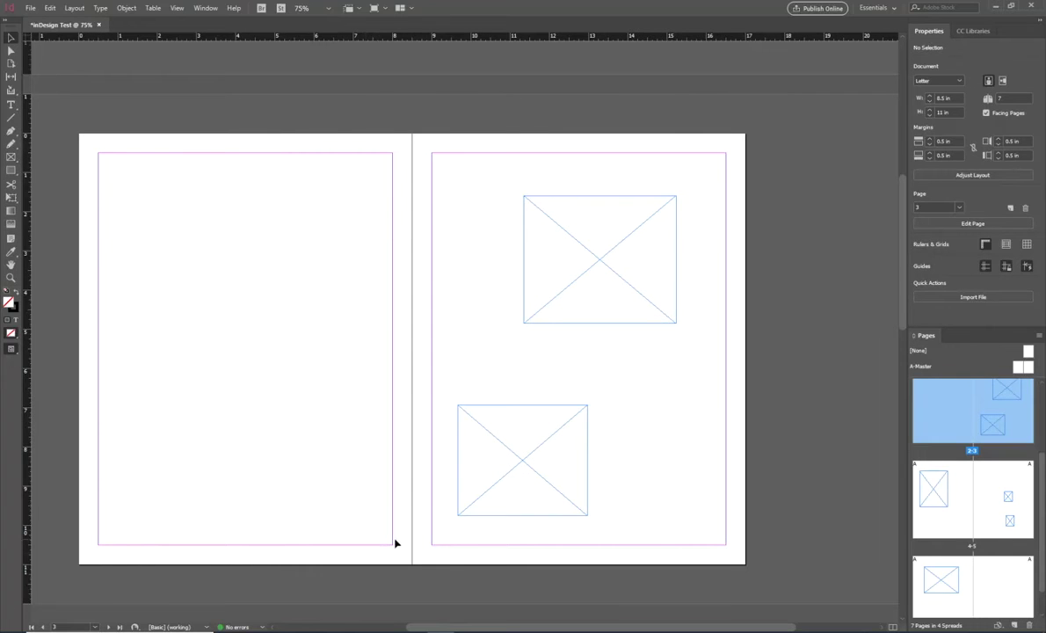
key(f)
drag(98, 154, 393, 544)
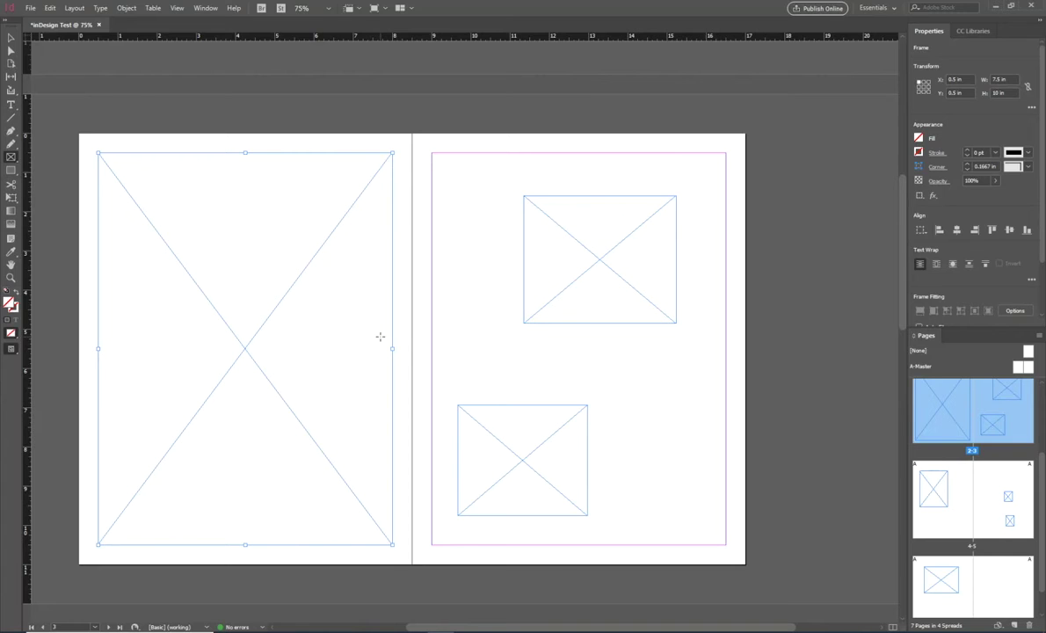
key(t)
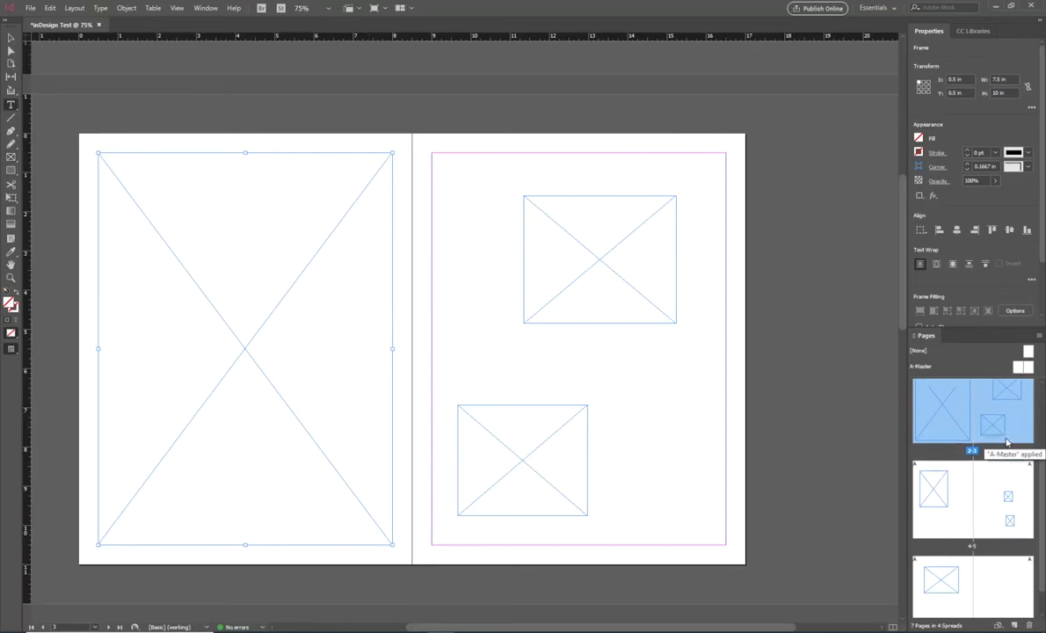
scroll(985, 420, down, 1)
Convert page 2's full-margin graphic frame into an empty text frame with the Type tool
scroll(985, 420, down, 1)
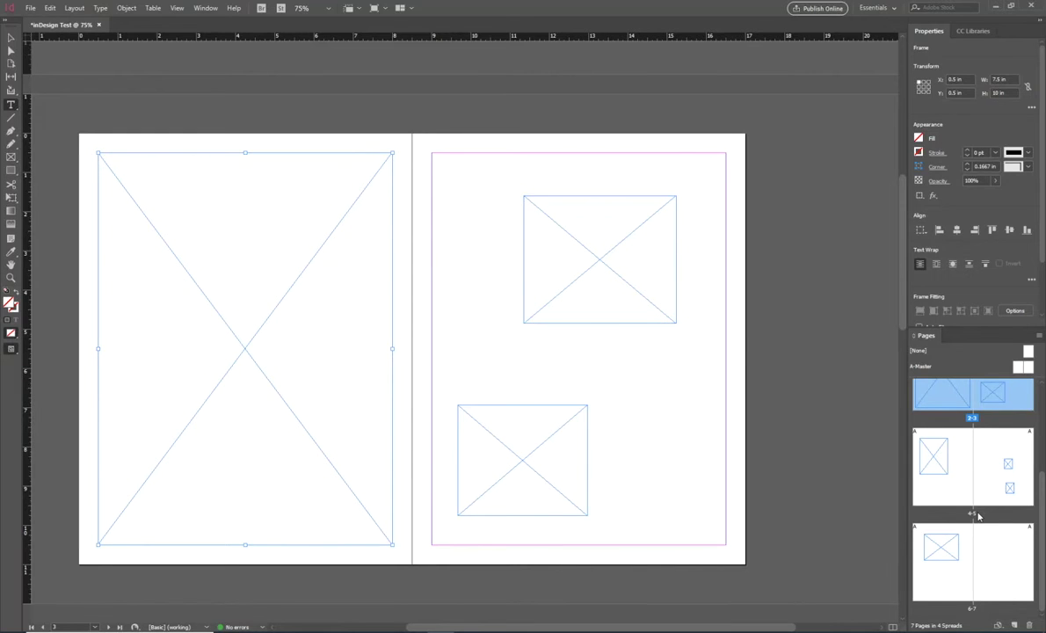
scroll(757, 404, up, 1)
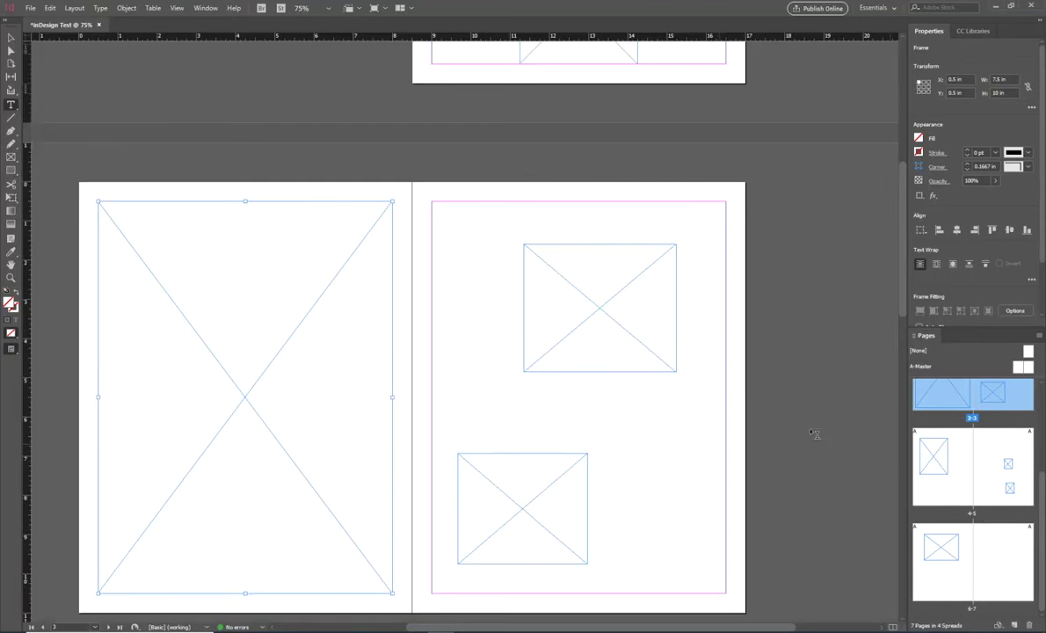
scroll(167, 307, down, 2)
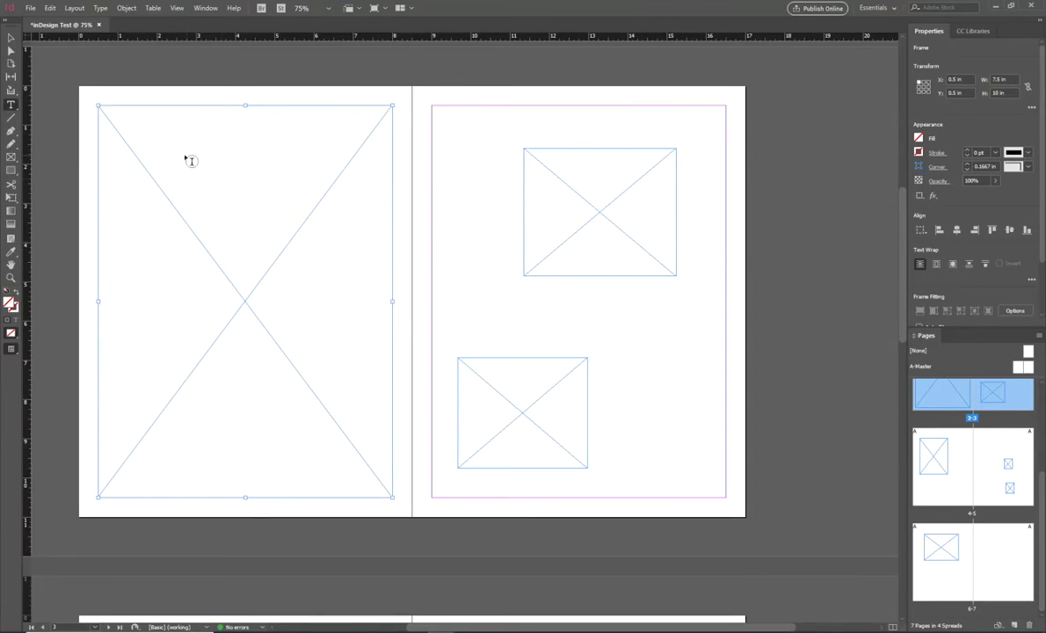
click(183, 153)
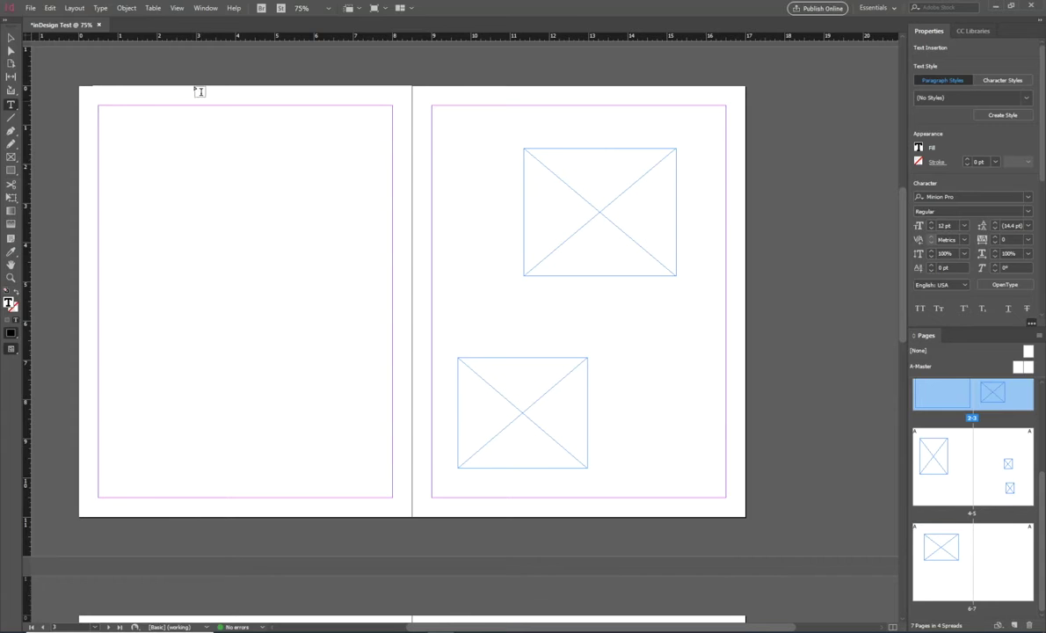
Fill page 2's text frame with placeholder text and zoom in on it
click(99, 9)
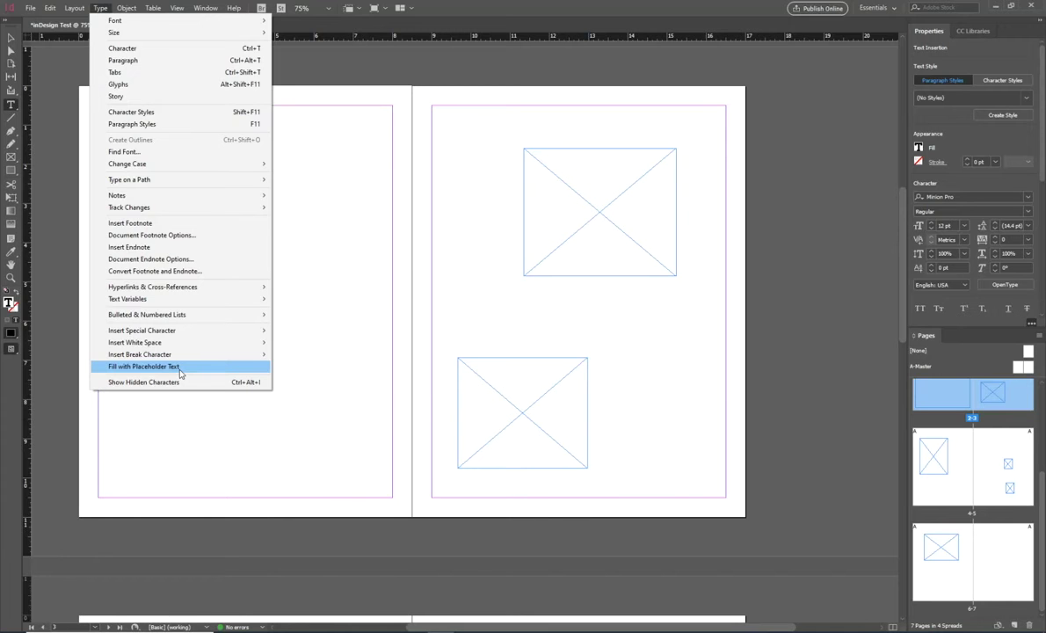
click(145, 367)
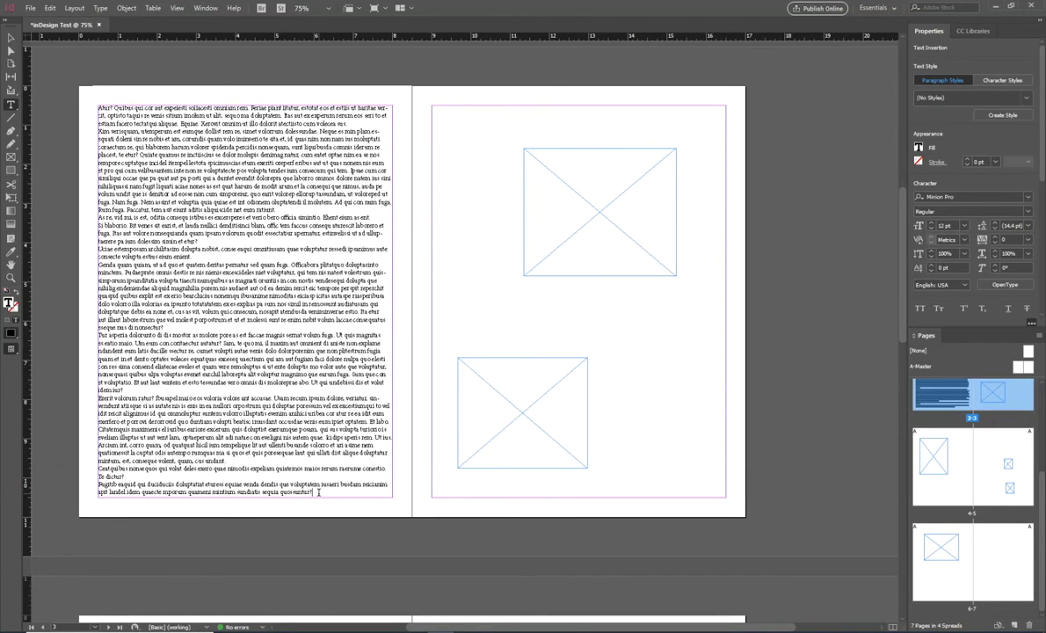
key(ctrl+equal)
scroll(640, 424, up, 5)
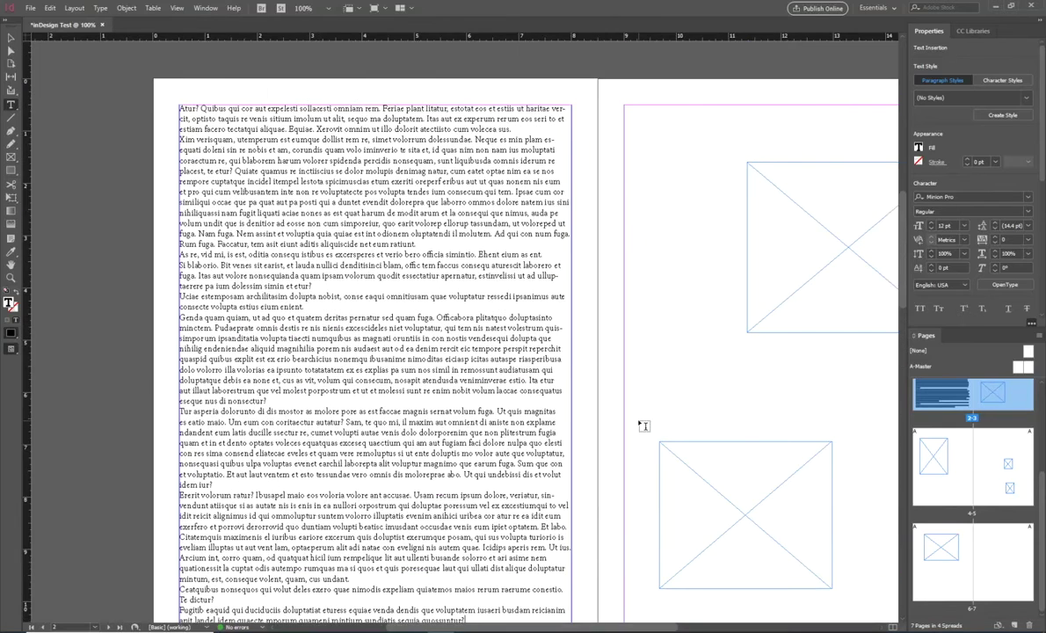
key(ctrl+minus)
scroll(642, 426, up, 3)
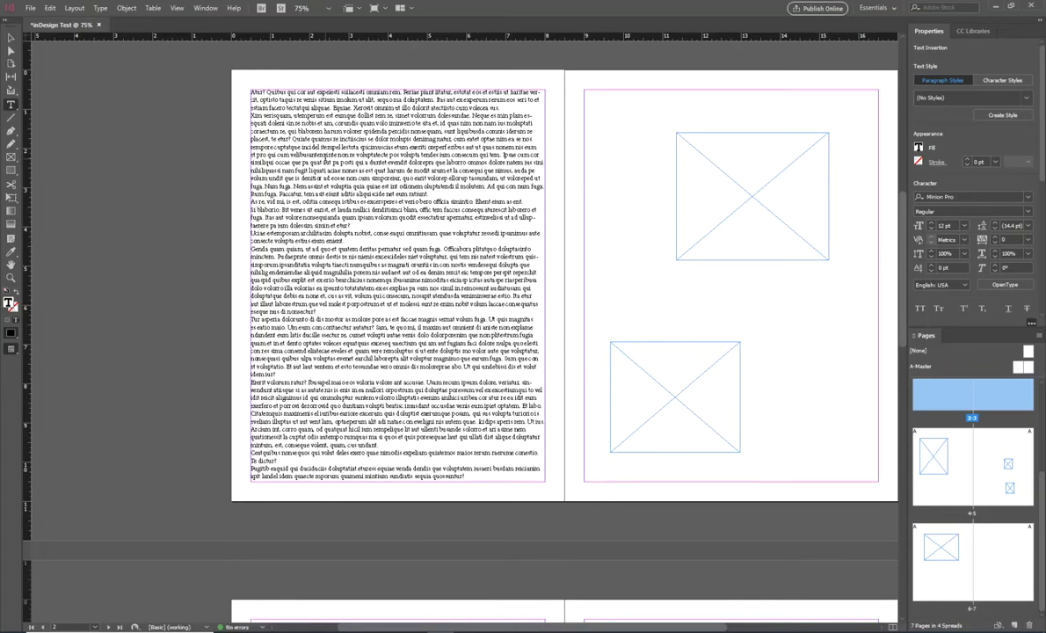
key(Escape)
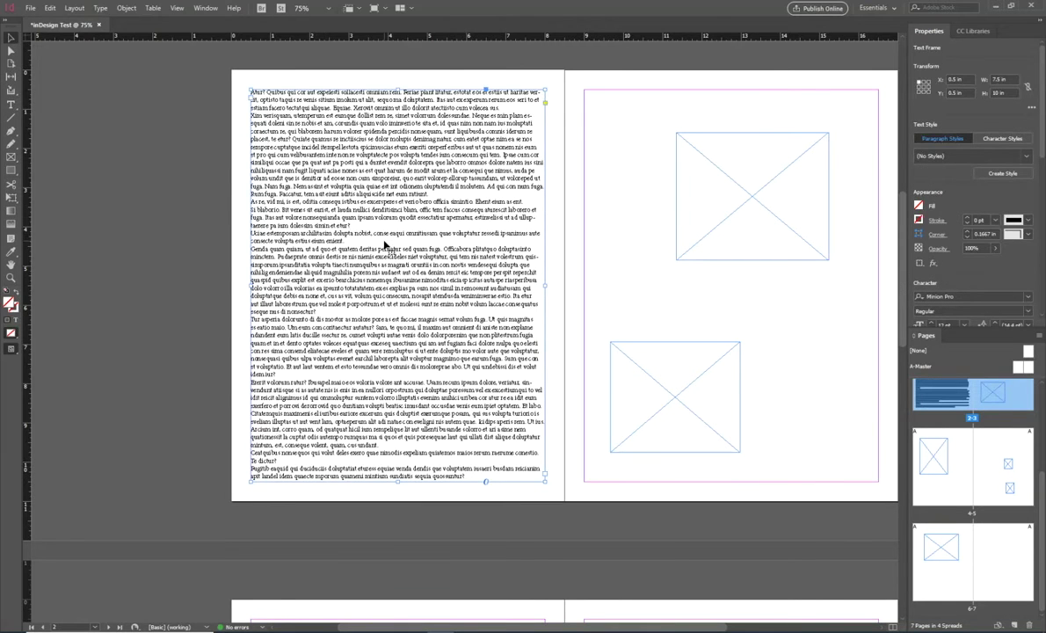
key(Return)
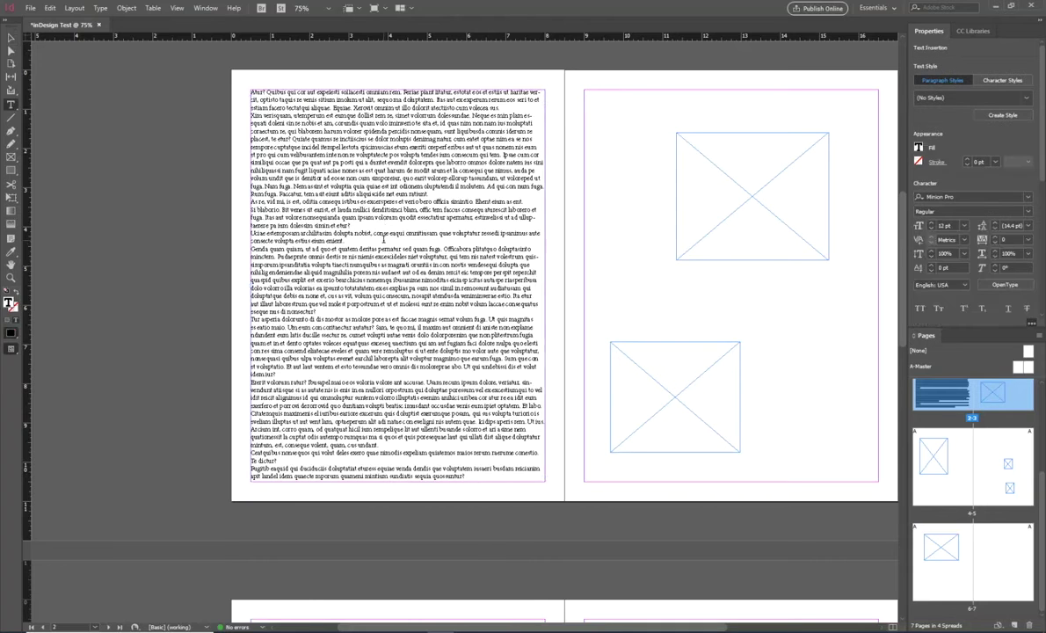
click(361, 230)
click(101, 8)
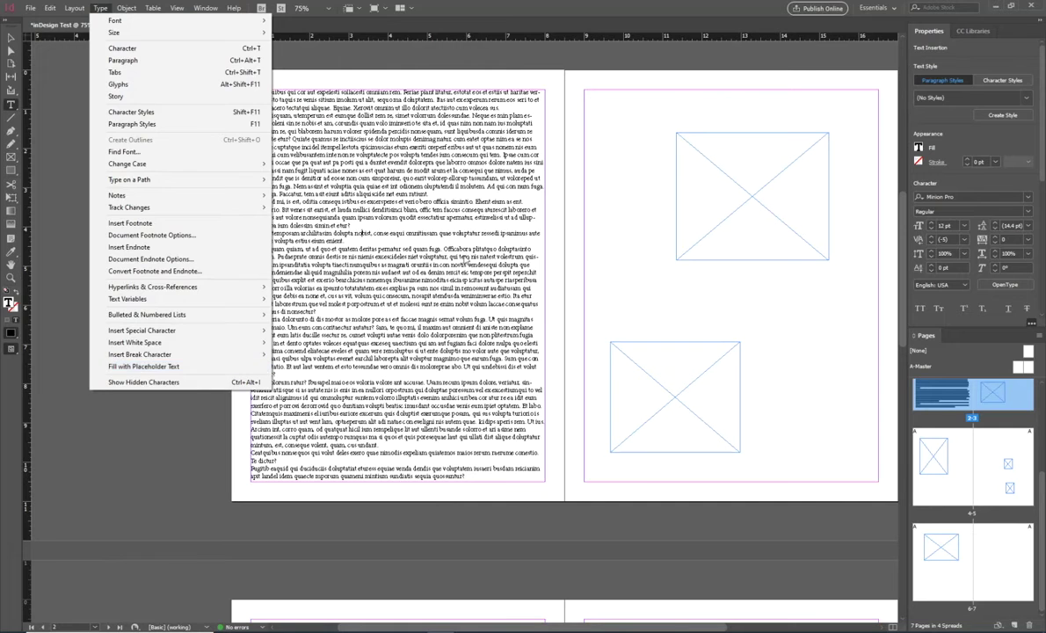
click(458, 196)
click(11, 38)
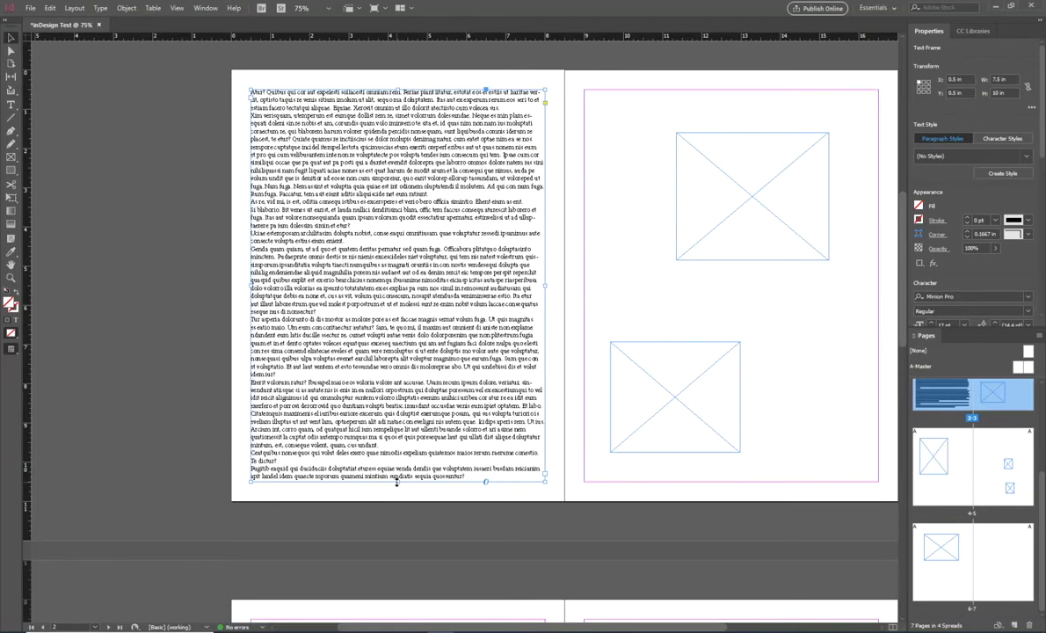
drag(396, 481, 461, 141)
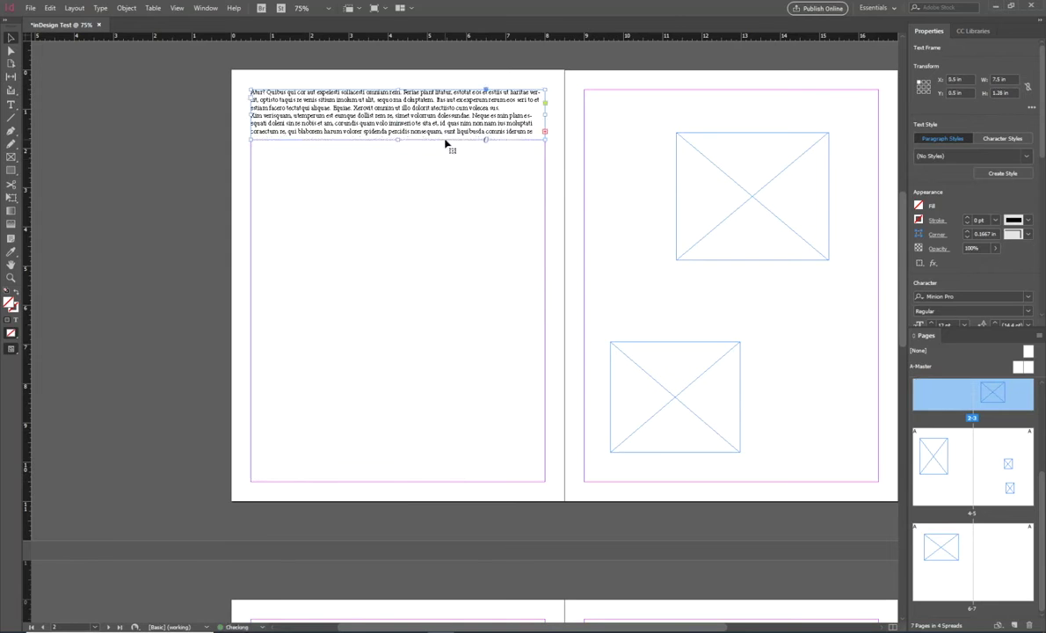
drag(377, 138, 400, 147)
double_click(1000, 92)
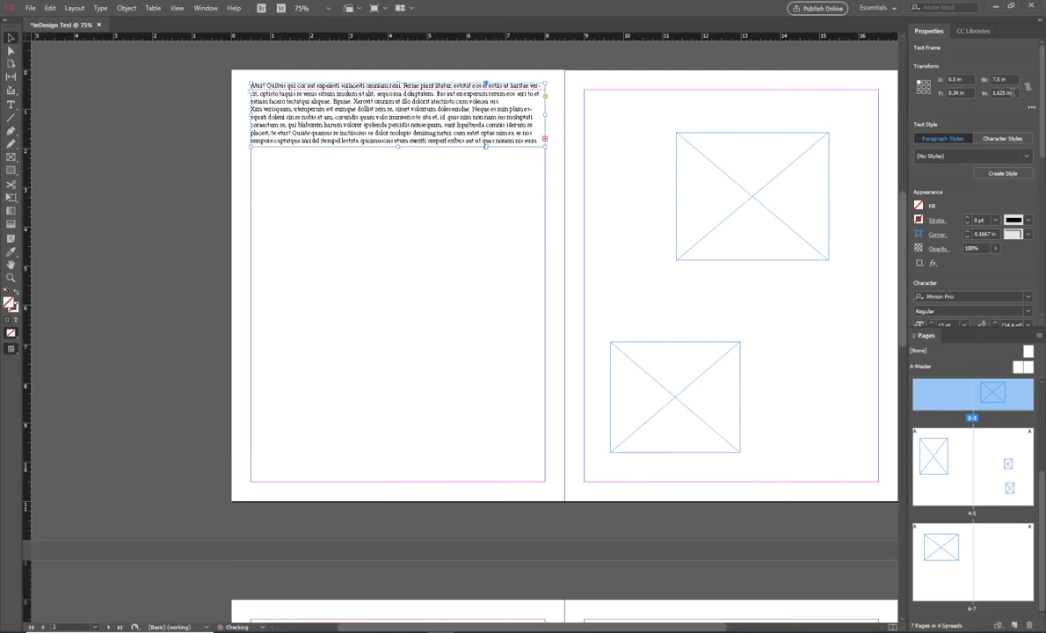
text(1.5)
key(Return)
drag(414, 110, 450, 131)
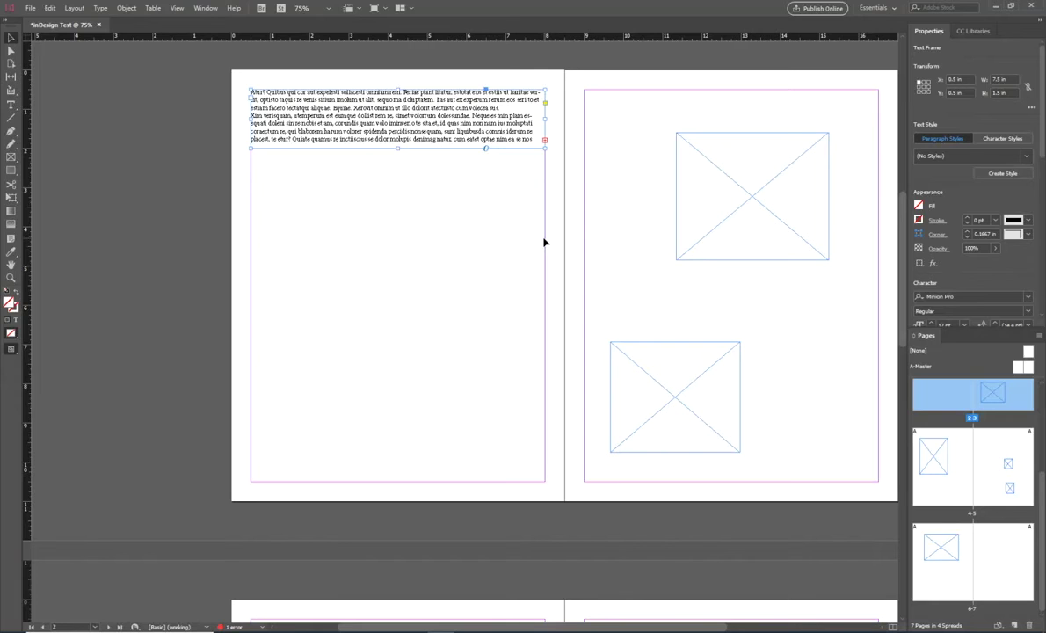
click(545, 142)
drag(402, 147, 402, 480)
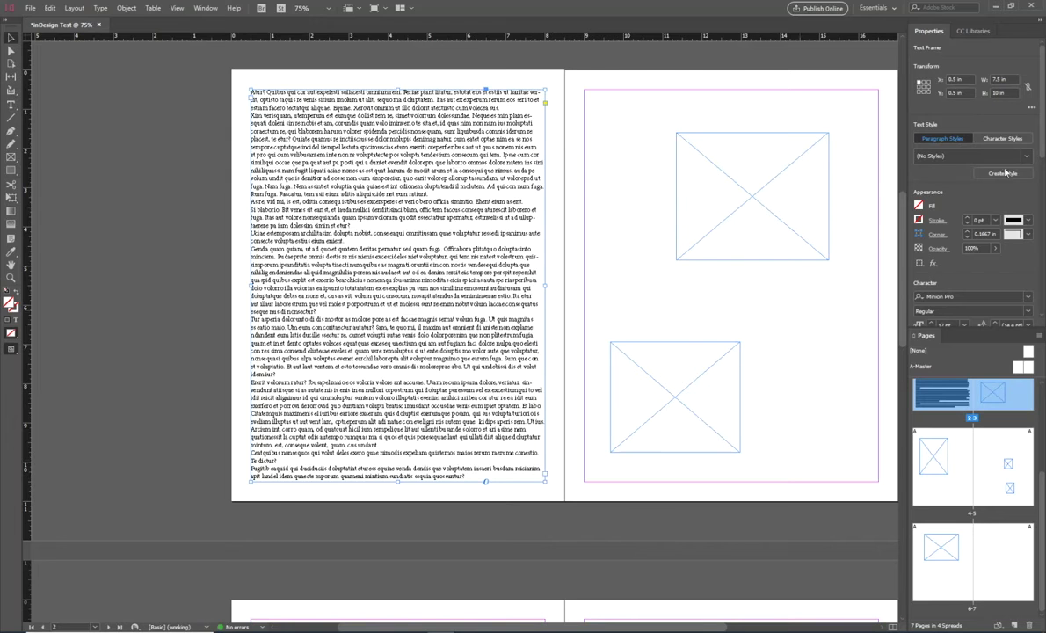
click(986, 95)
text(1.5)
key(Return)
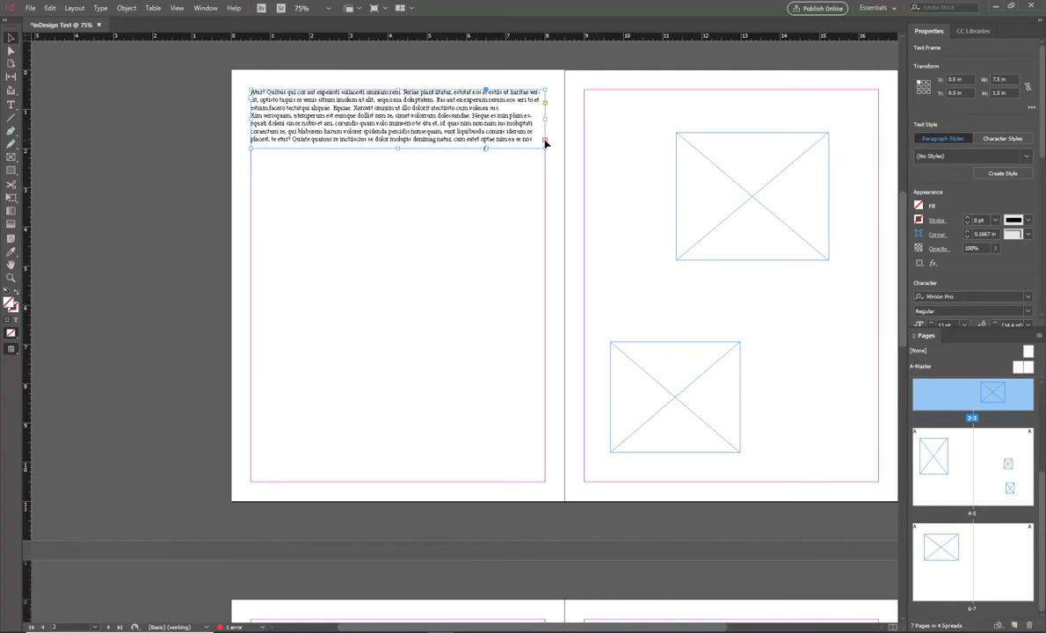
Thread page 2's overflow into both page 3 frames, then undo both links
click(545, 140)
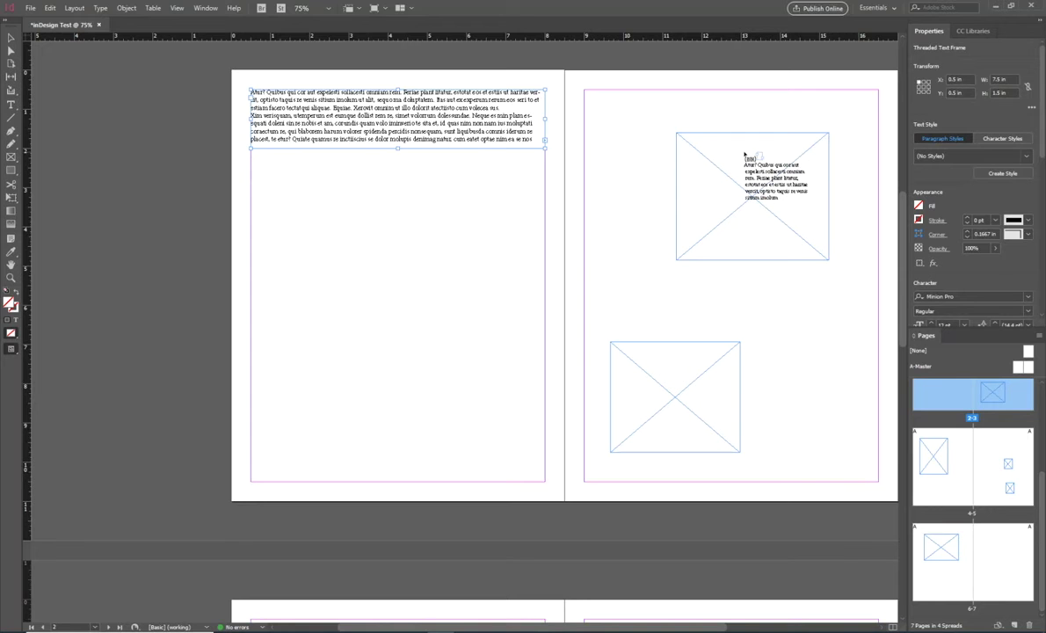
click(744, 155)
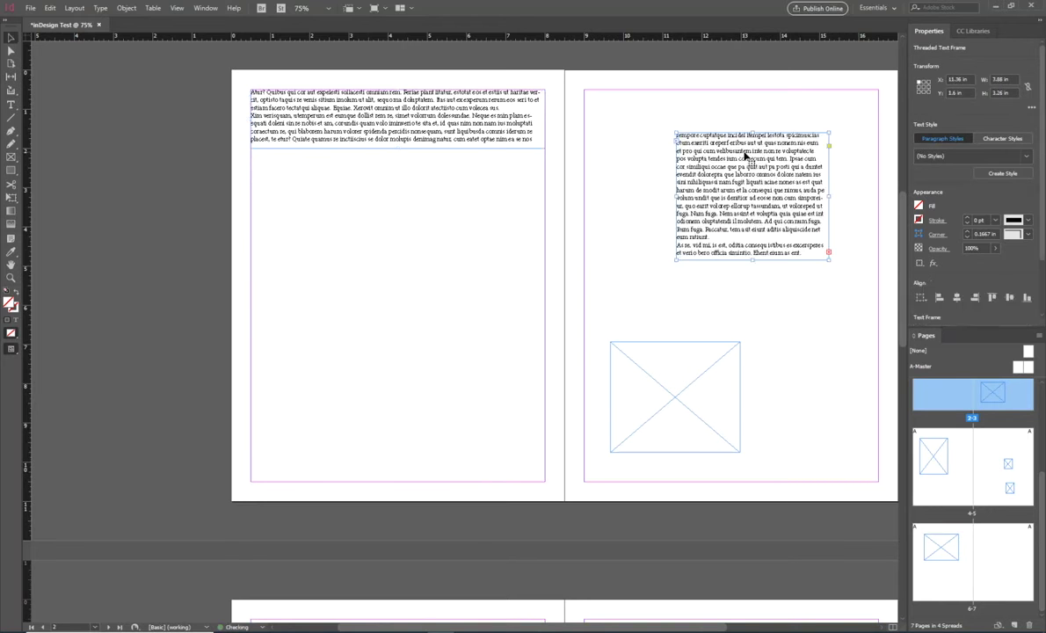
click(828, 252)
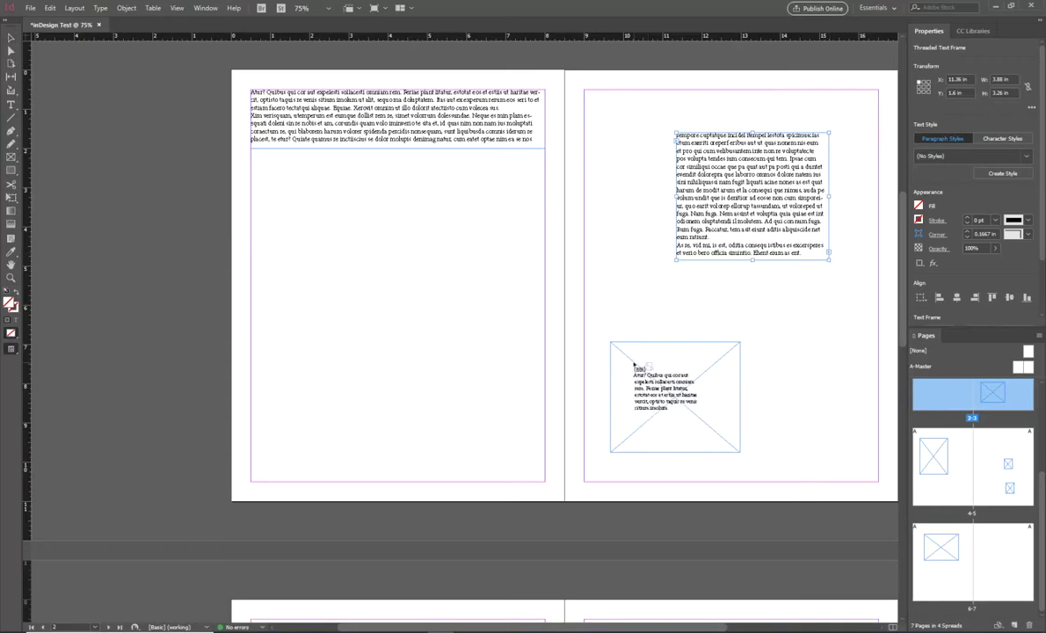
click(633, 364)
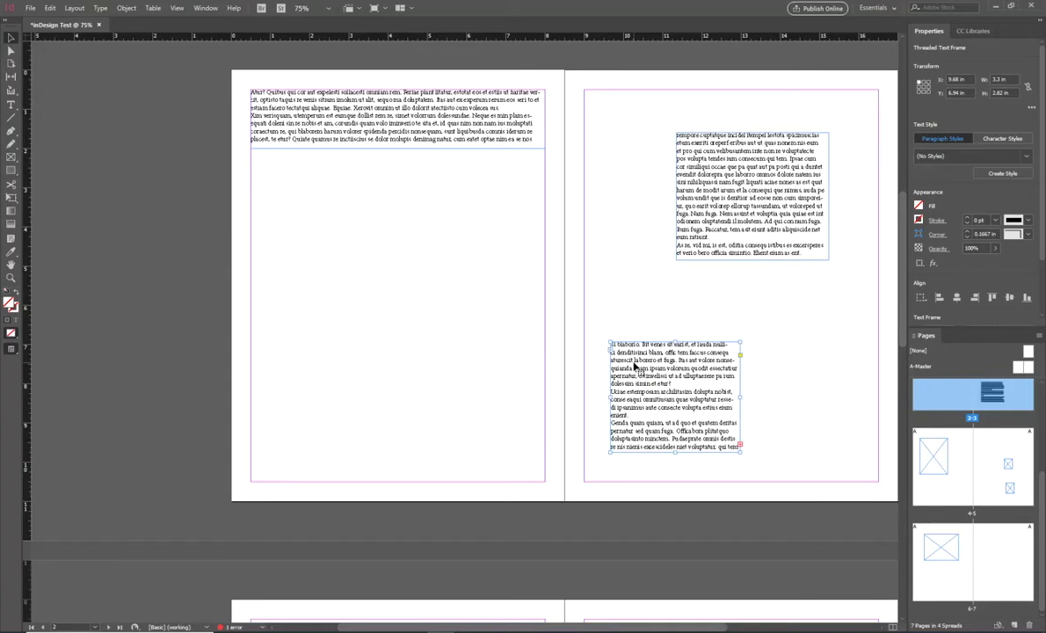
key(ctrl+z)
key(Escape)
key(ctrl+z)
key(Escape)
Re-thread page 2's overflow into page 3's upper frame, then its lower frame
click(544, 141)
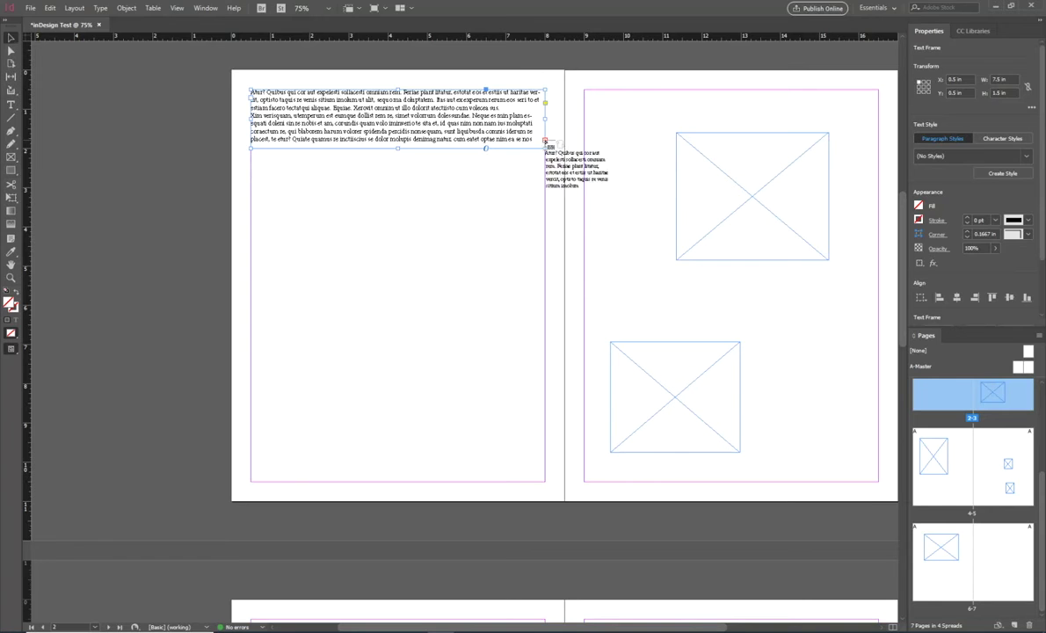
click(739, 162)
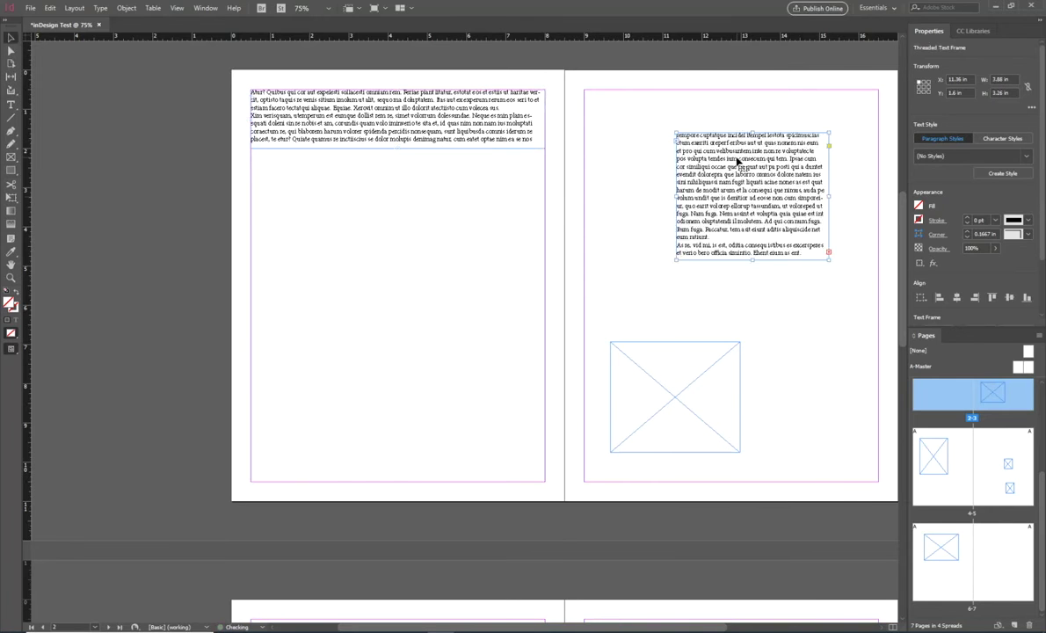
click(829, 253)
click(740, 404)
scroll(777, 339, down, 5)
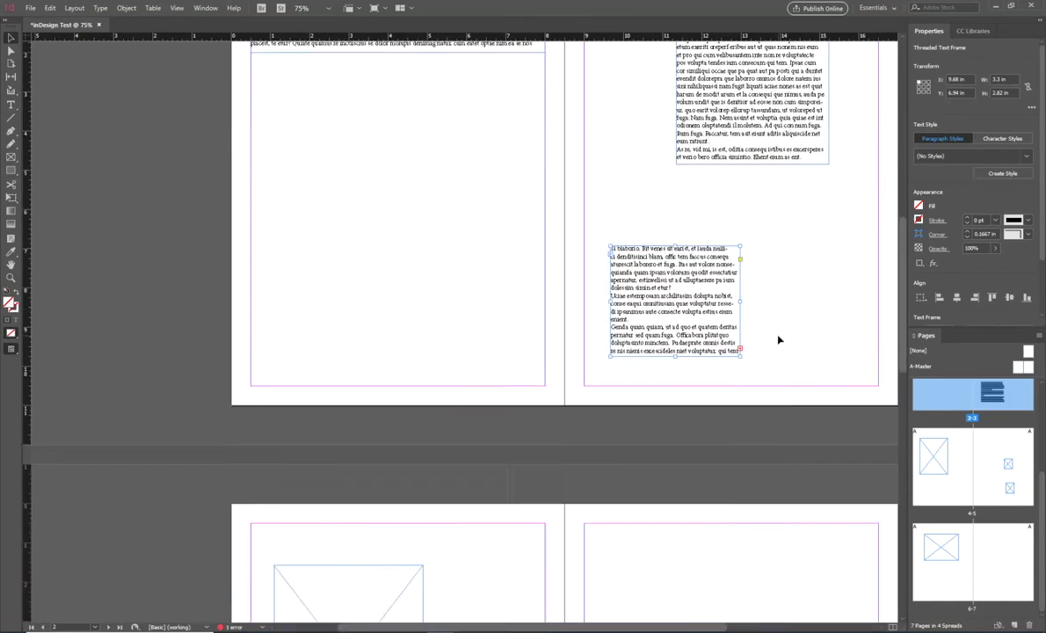
scroll(777, 340, down, 2)
scroll(769, 301, up, 1)
Continue the thread through page 4, both page 5 frames and page 6, then lengthen page 6's frame
click(739, 112)
click(312, 331)
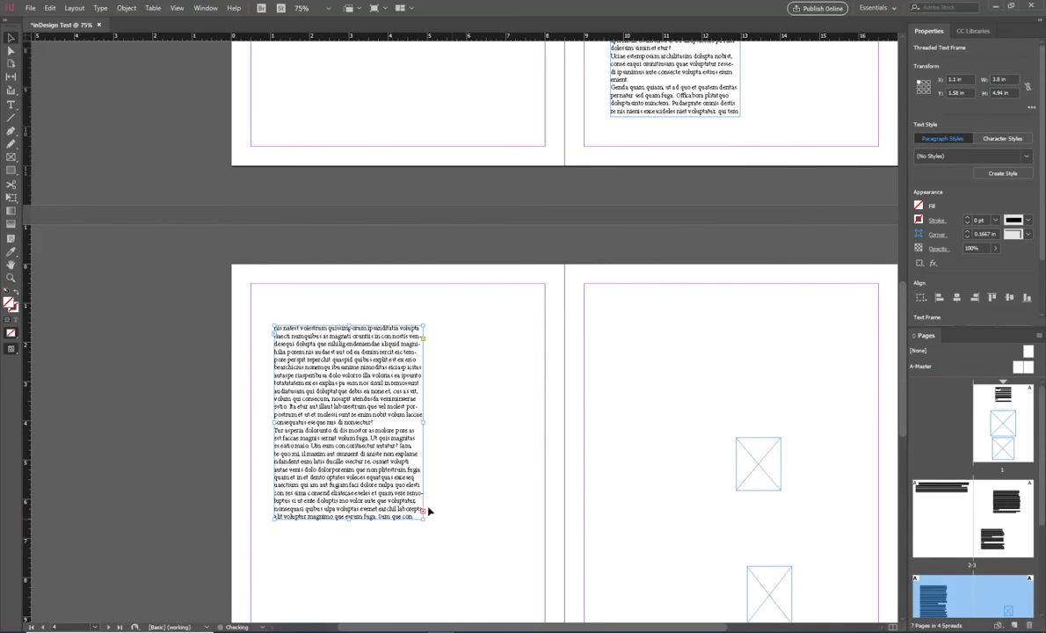
click(423, 515)
click(754, 459)
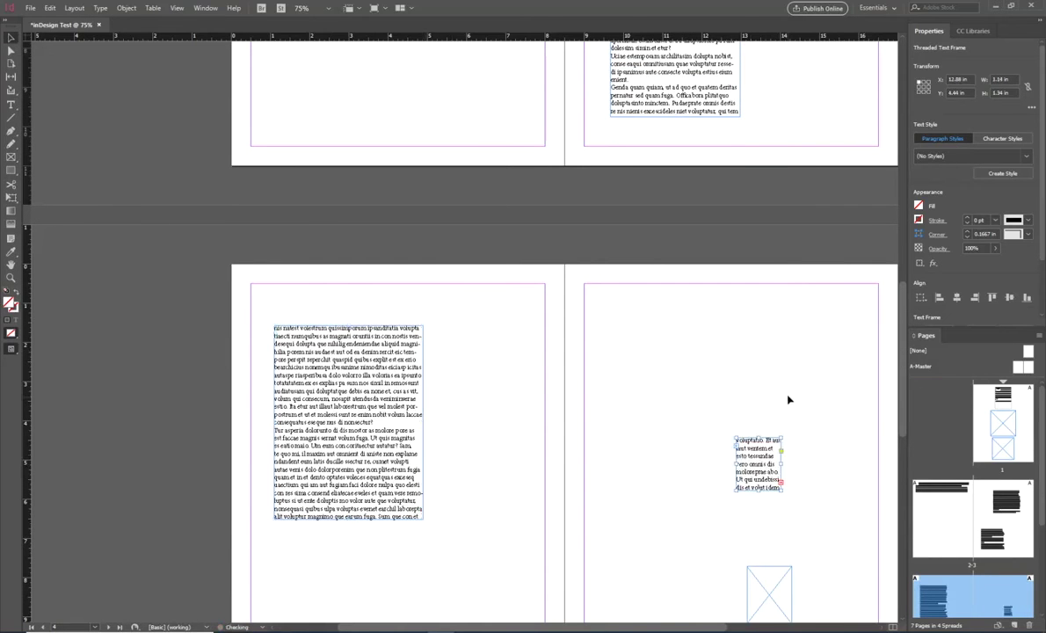
scroll(789, 398, down, 3)
click(780, 290)
click(770, 399)
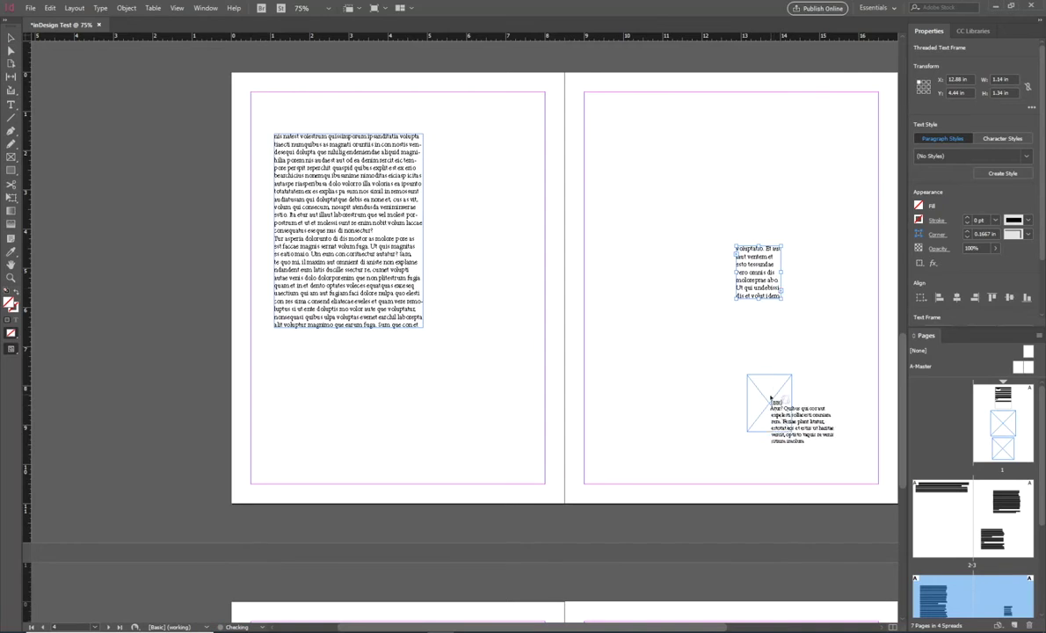
scroll(675, 391, down, 5)
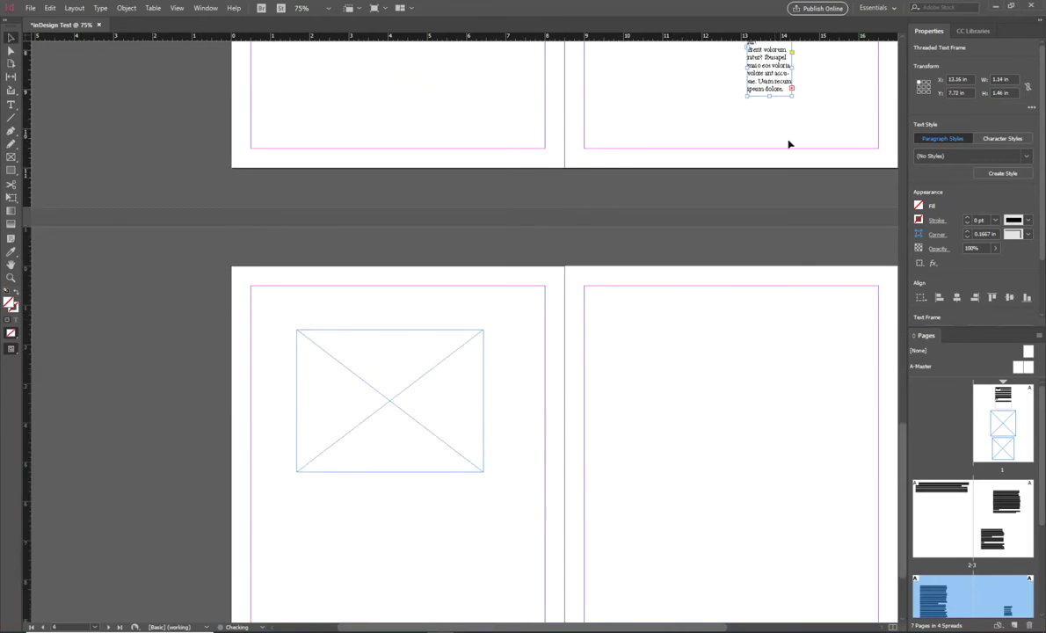
click(795, 89)
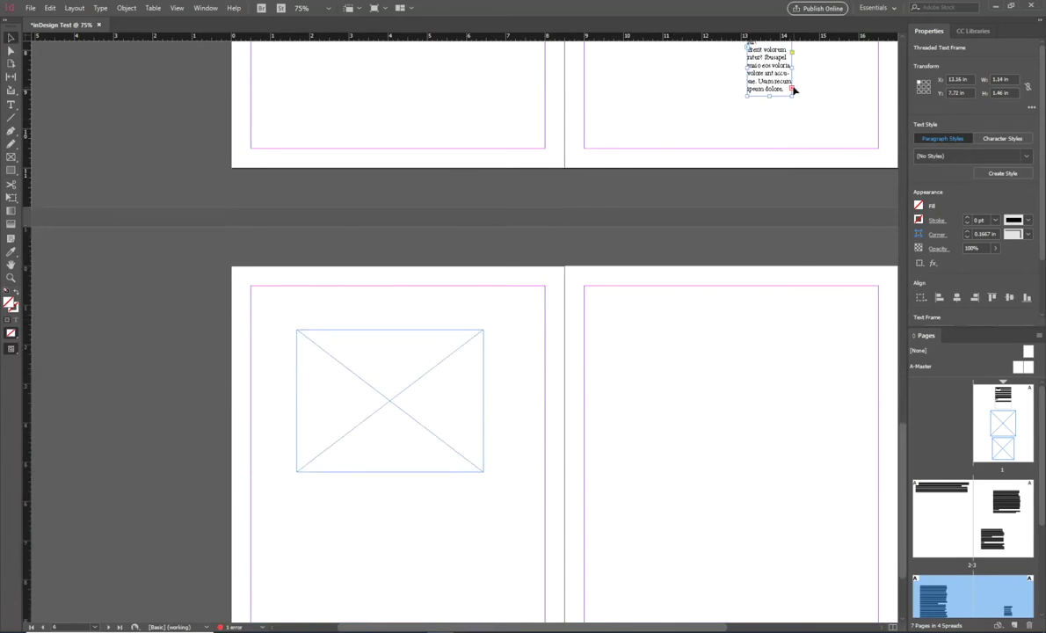
click(444, 378)
scroll(523, 412, down, 3)
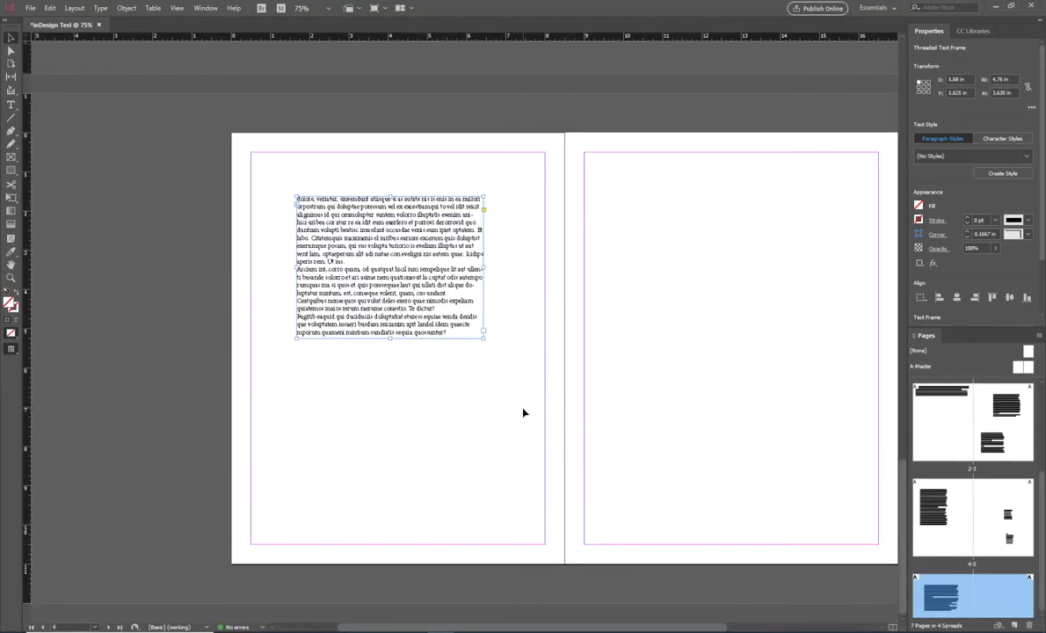
drag(420, 338, 413, 374)
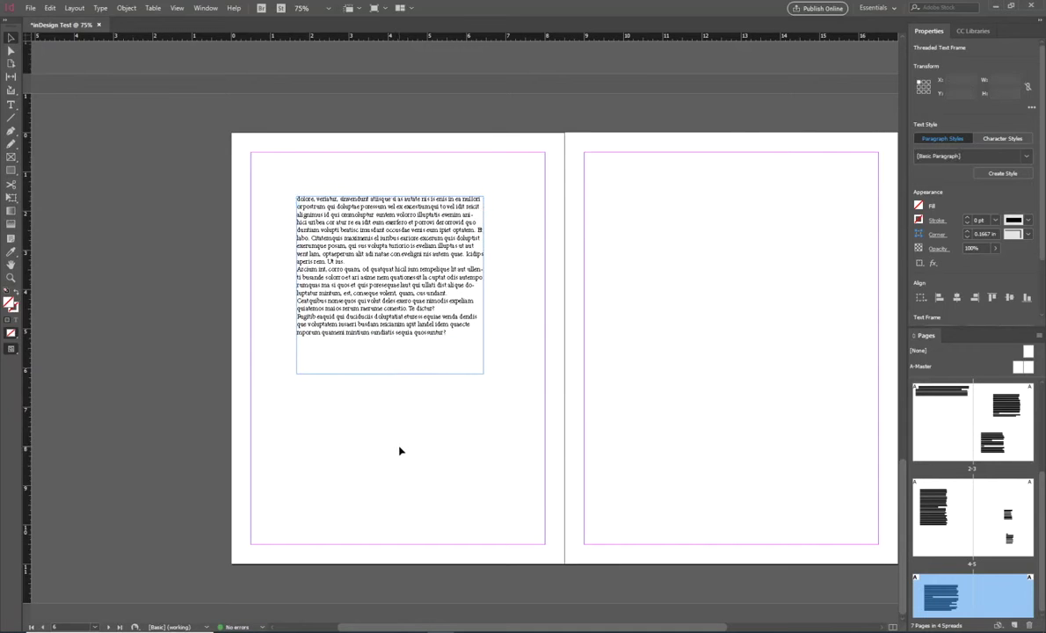
Select page 6's threaded text frame, toggling Preview mode with W along the way
click(418, 453)
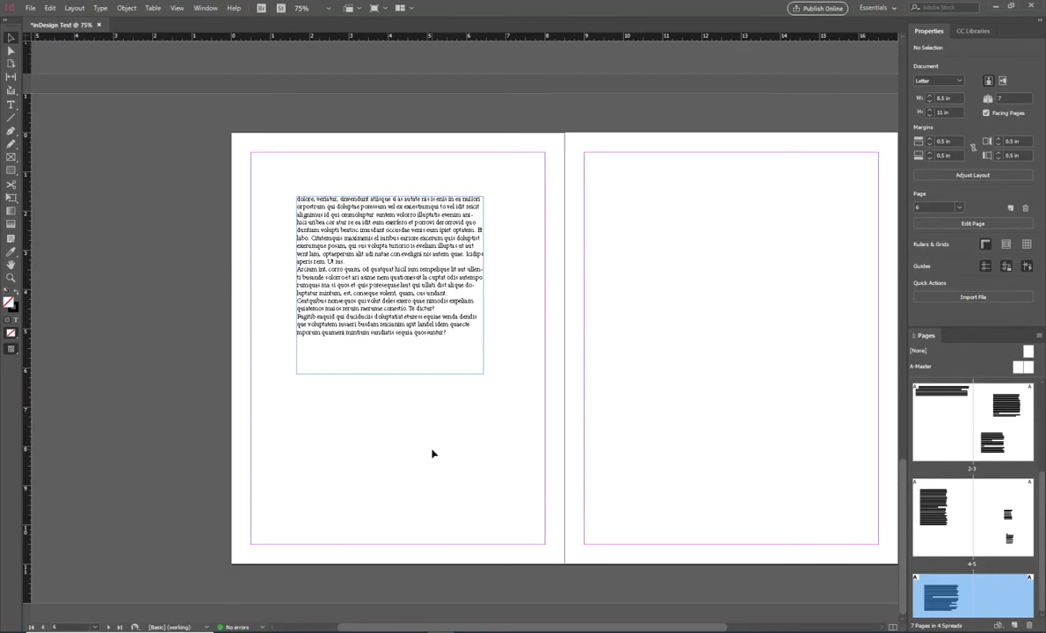
drag(256, 159, 672, 420)
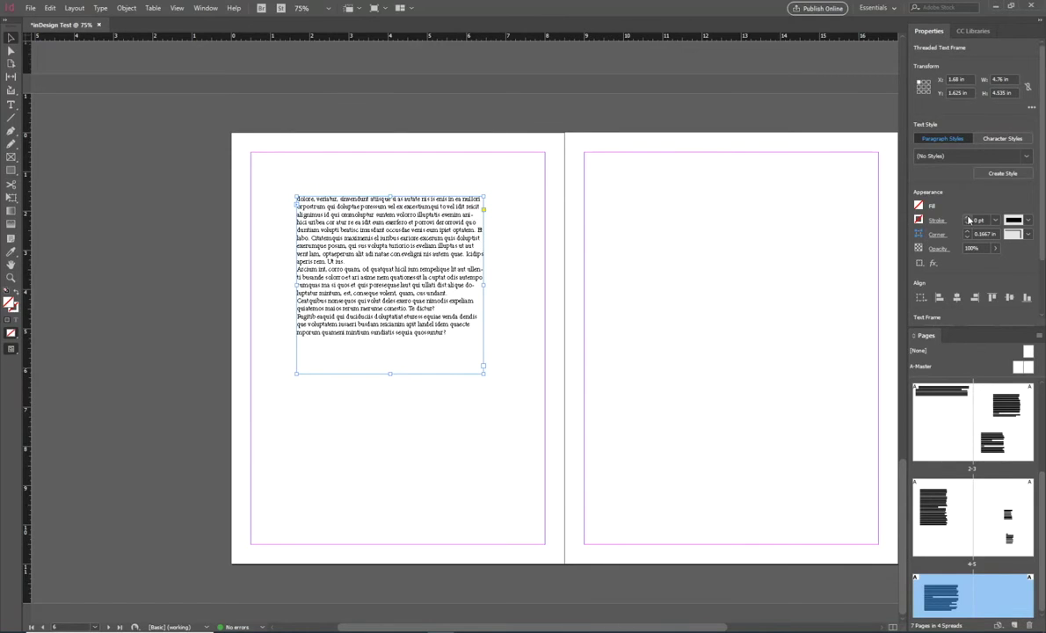
click(503, 246)
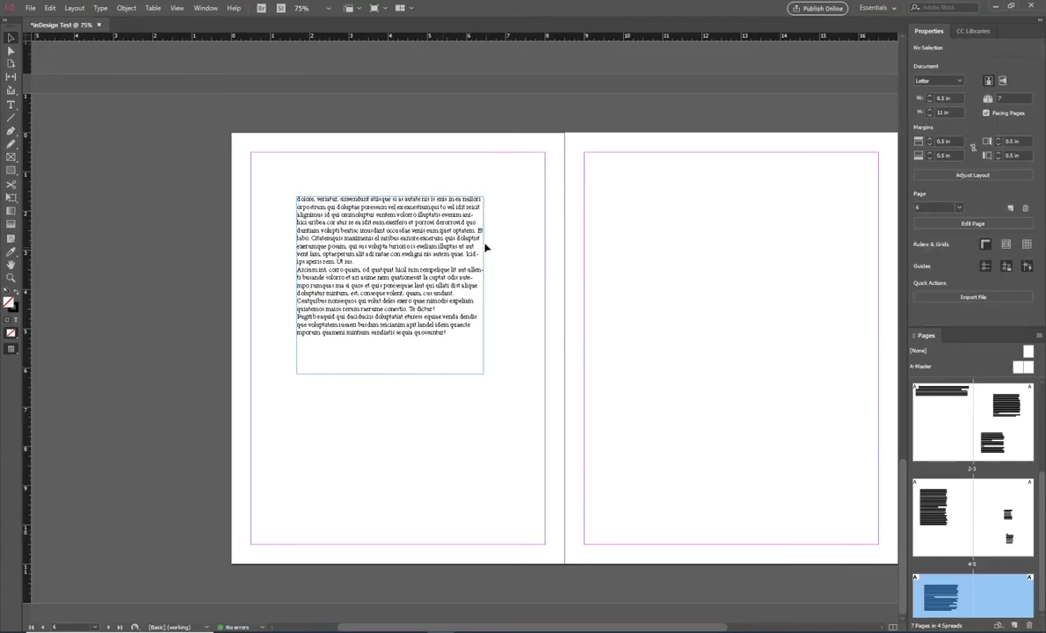
key(w)
key(w)
click(468, 265)
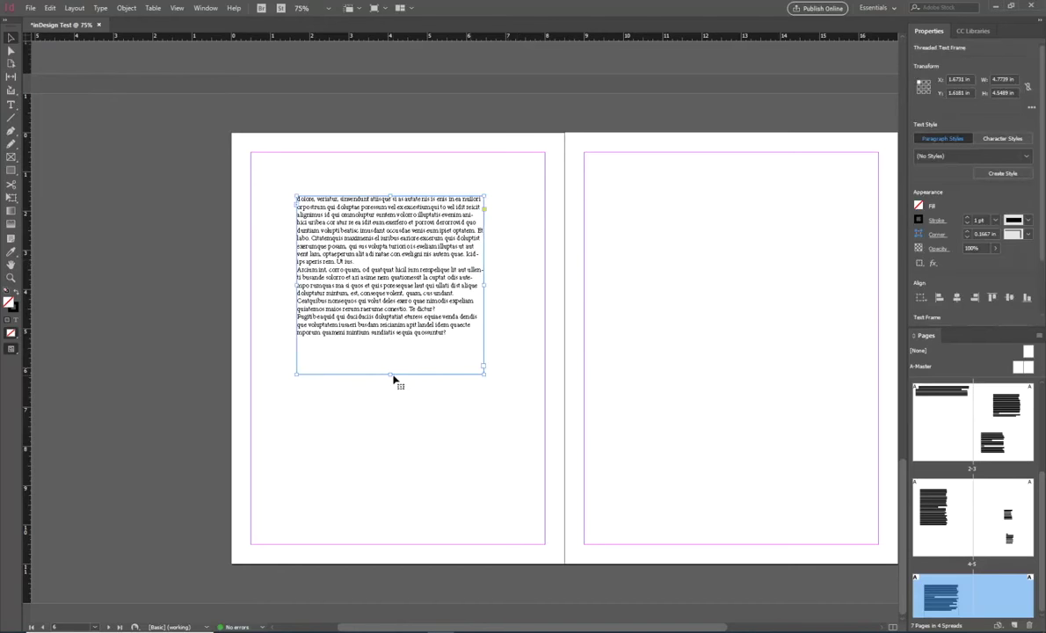
Return to spread 2-3 at 125% zoom and select page 3's upper text frame
scroll(532, 404, up, 6)
scroll(531, 405, up, 10)
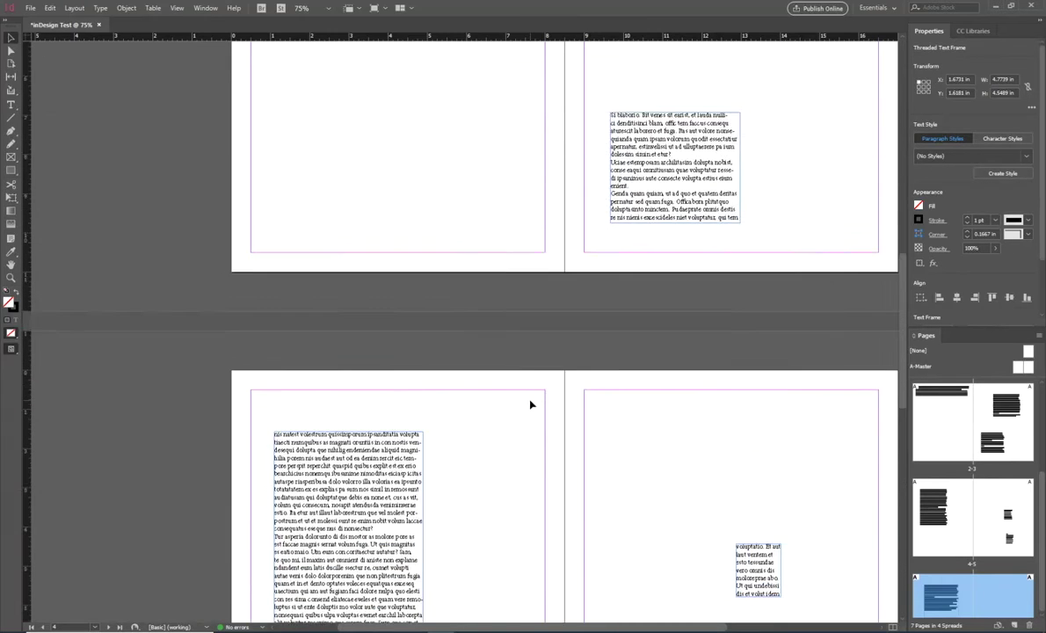
scroll(530, 404, down, 10)
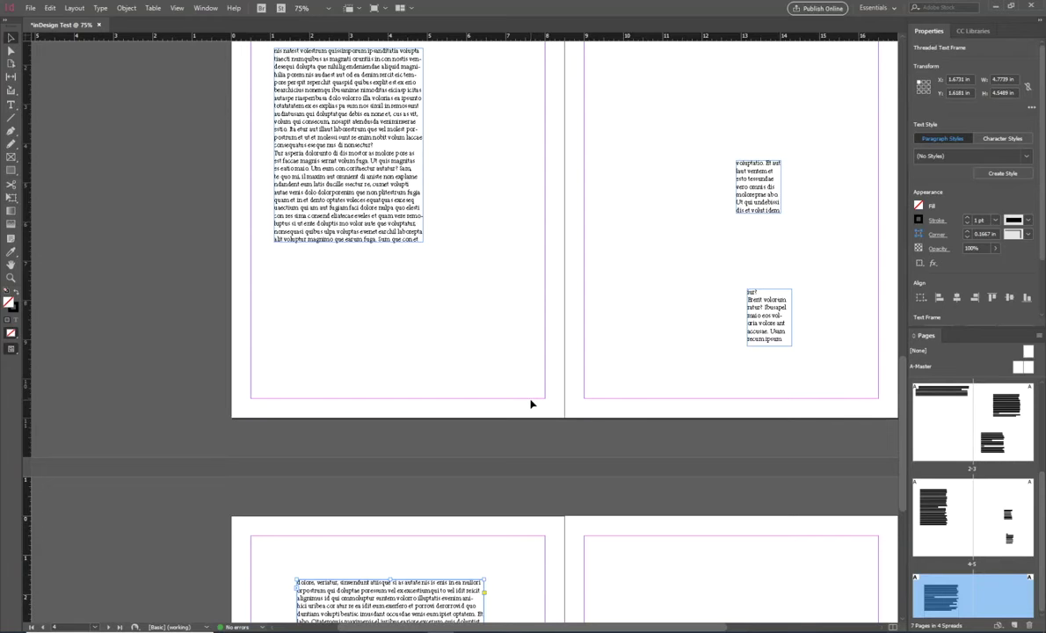
scroll(596, 360, down, 5)
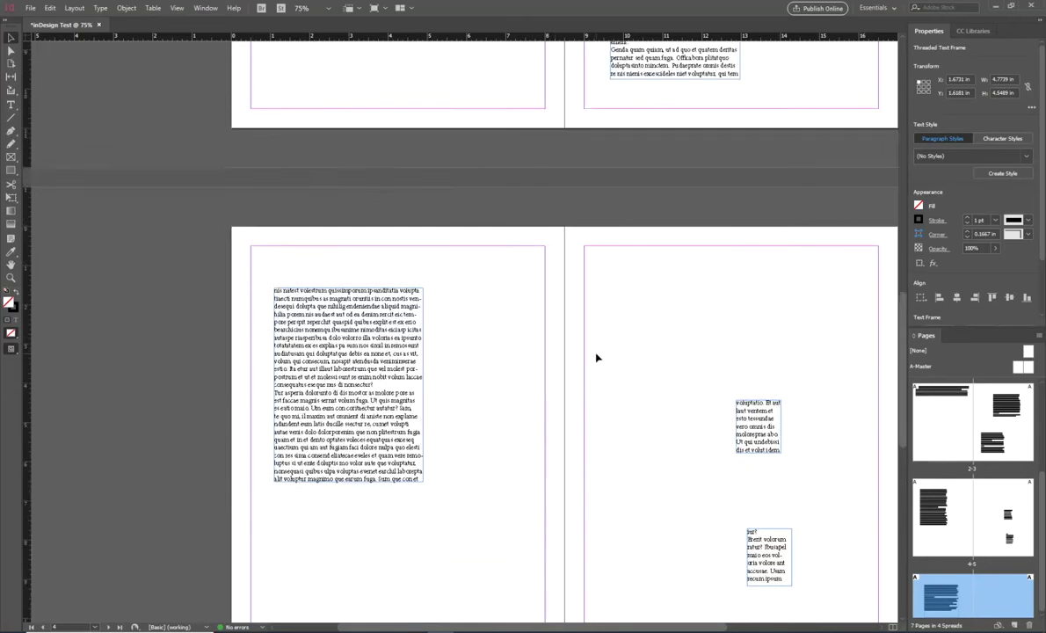
scroll(596, 358, down, 1)
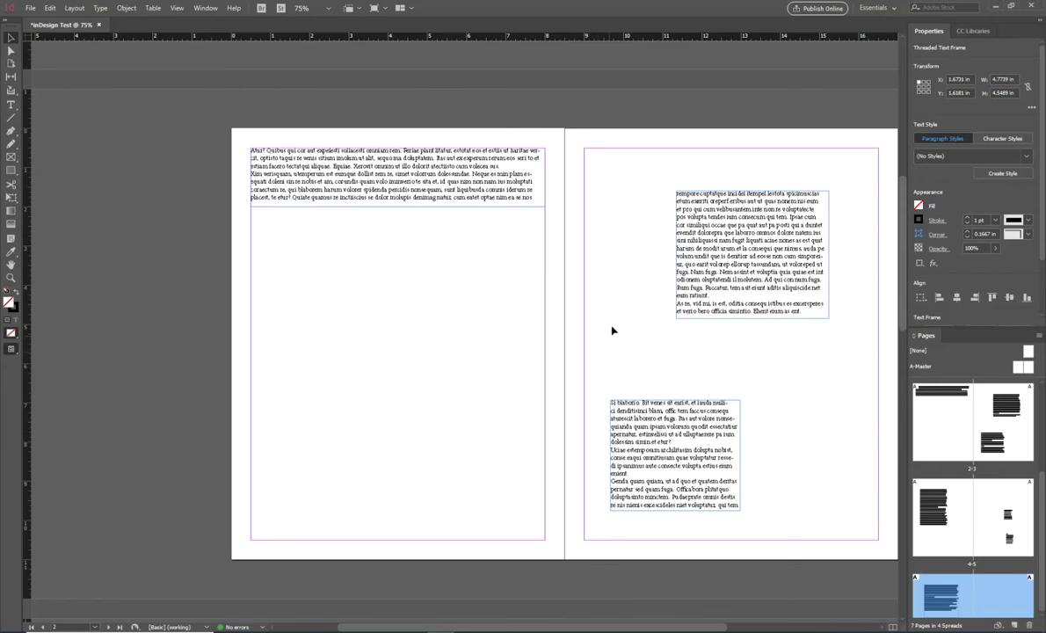
scroll(966, 457, up, 1)
scroll(985, 471, down, 1)
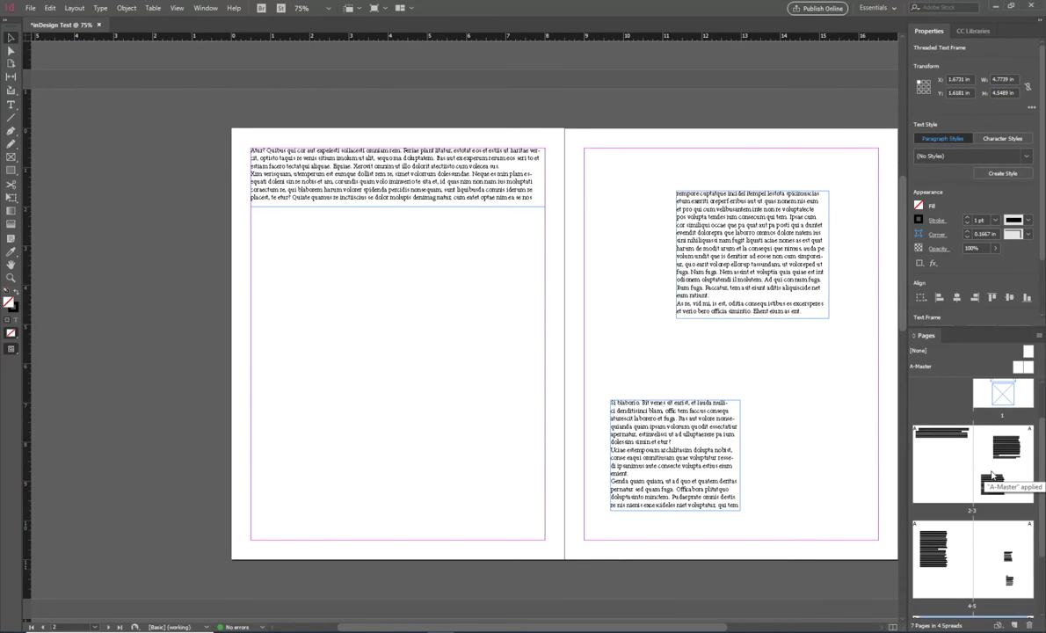
key(ctrl+equal)
key(ctrl+equal)
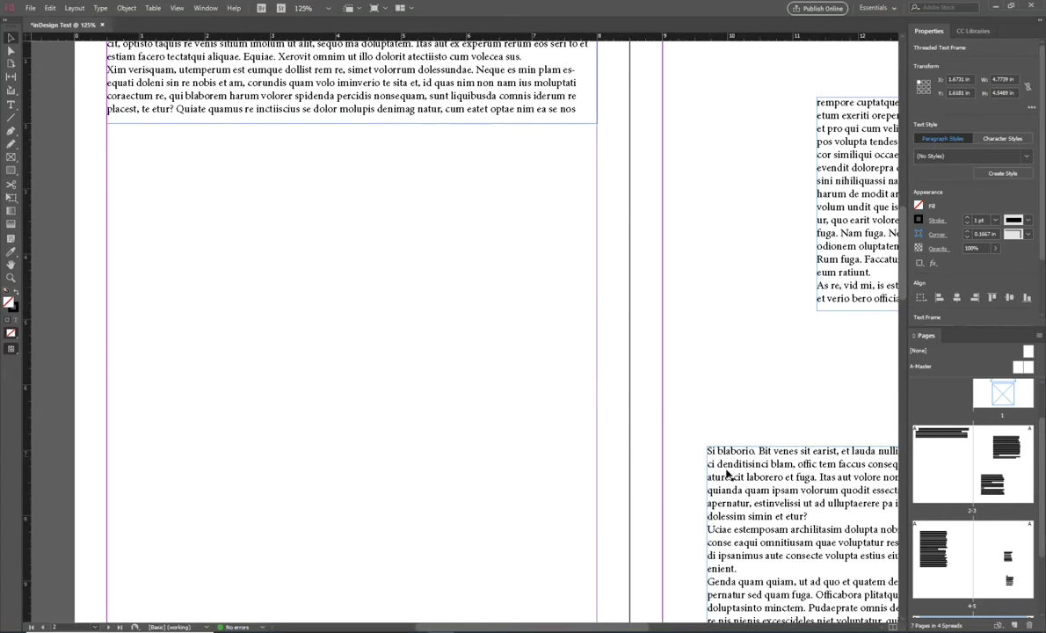
scroll(572, 622, right, 5)
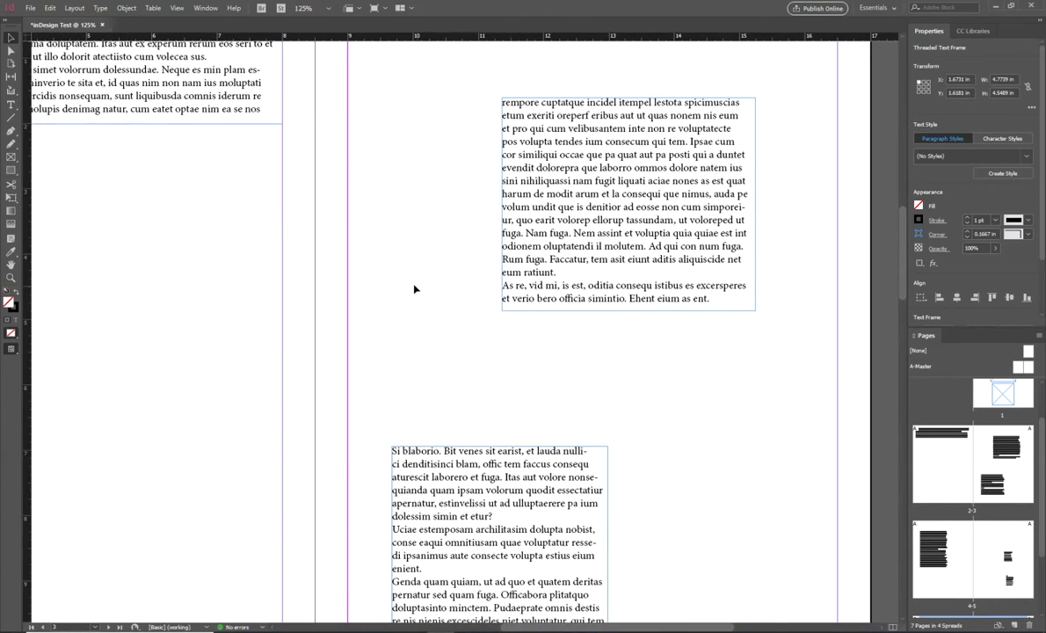
scroll(387, 269, up, 3)
scroll(607, 626, left, 3)
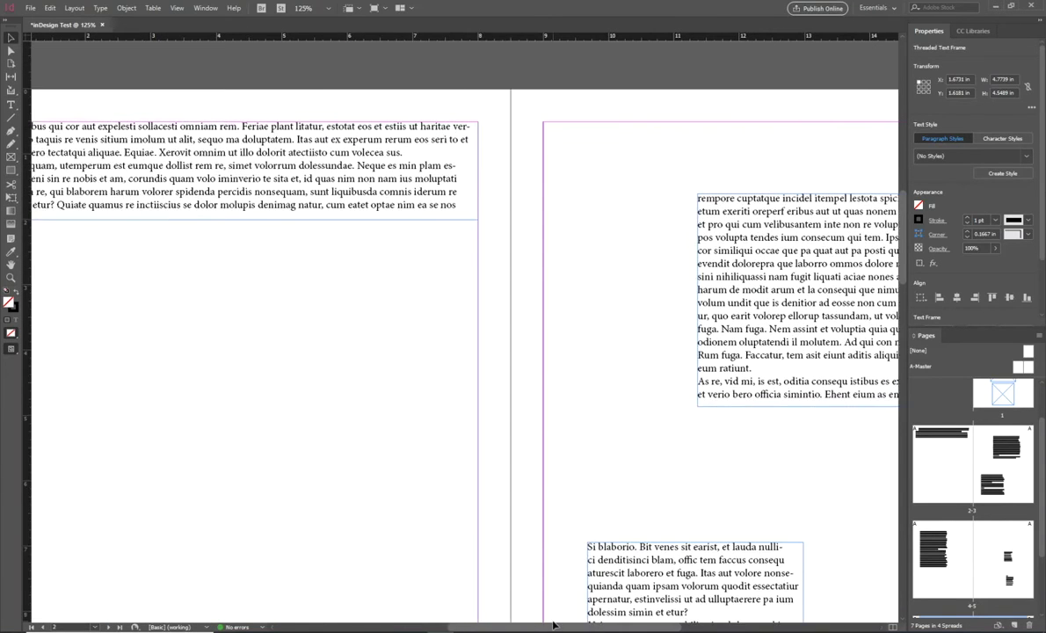
scroll(598, 342, down, 1)
scroll(736, 172, down, 1)
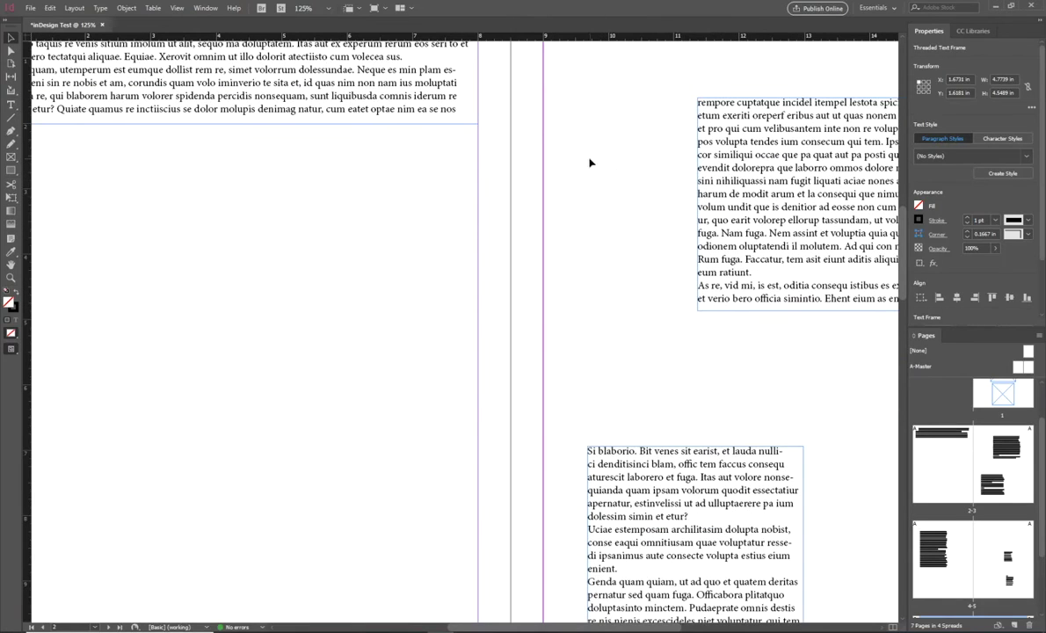
click(757, 127)
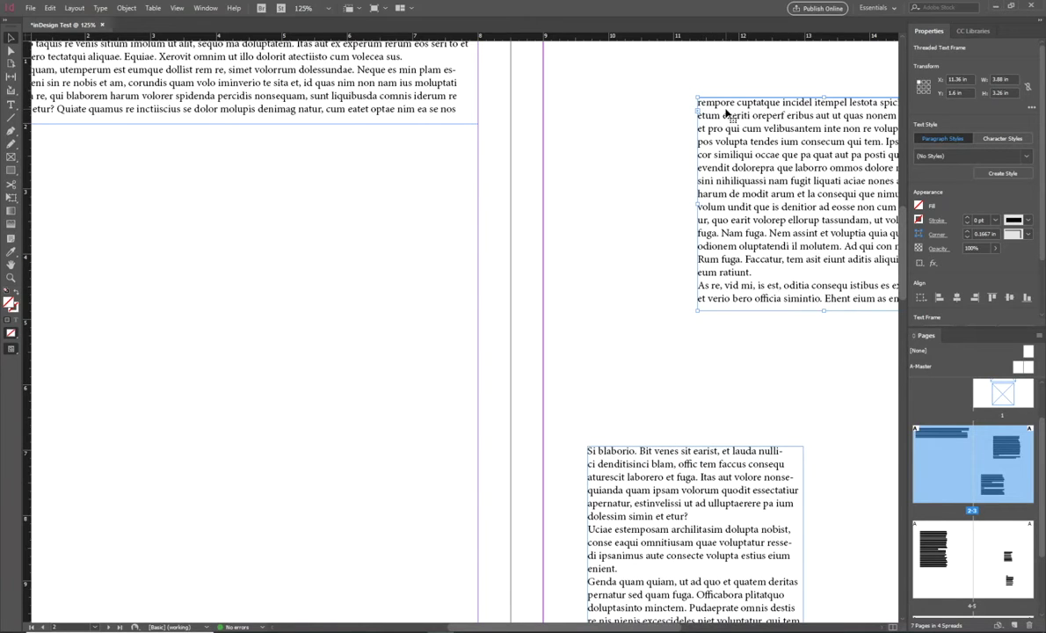
Delete page 3's upper threaded frame, undoing once before deleting it for good
key(Delete)
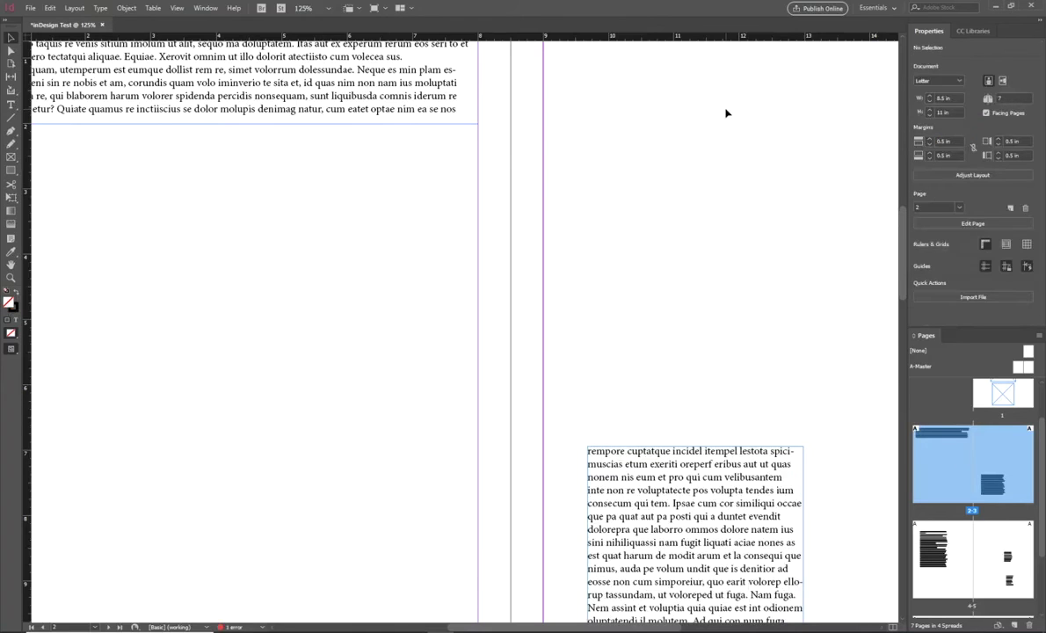
scroll(725, 116, down, 2)
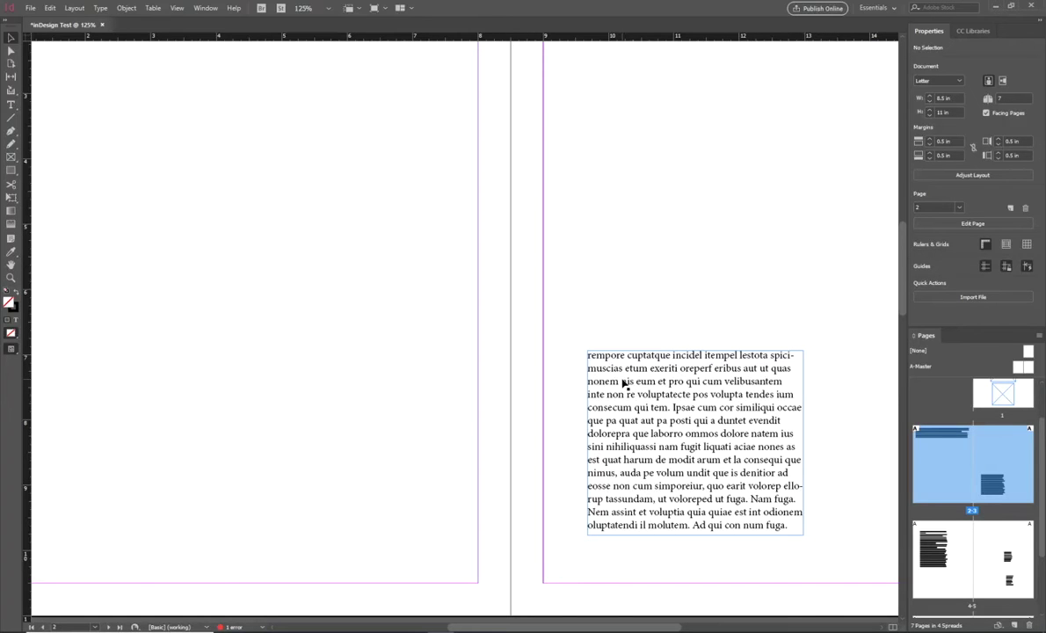
key(ctrl+z)
scroll(606, 369, up, 2)
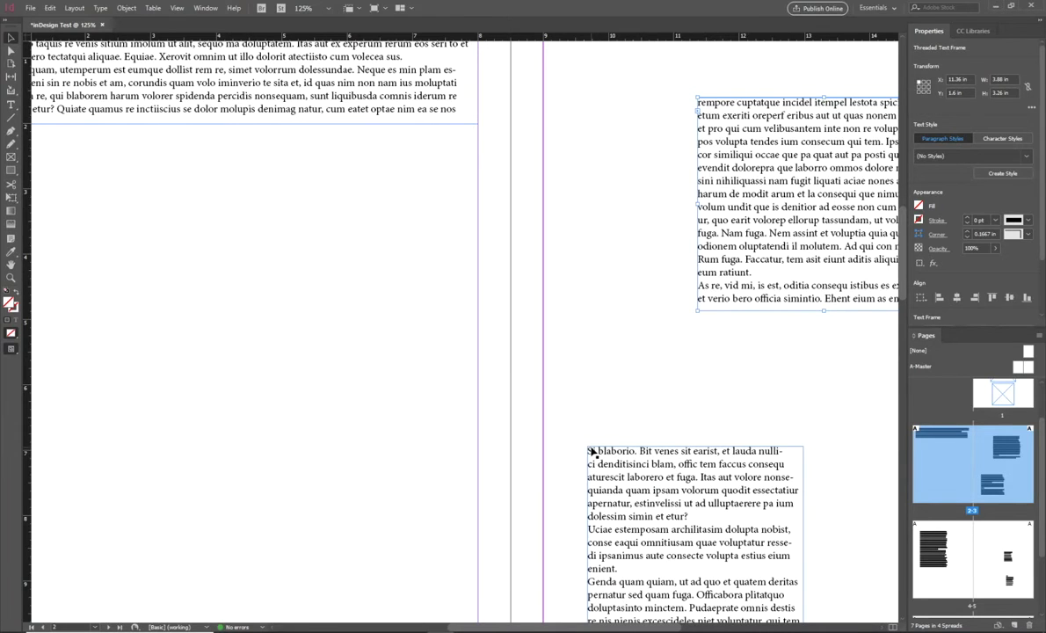
key(Delete)
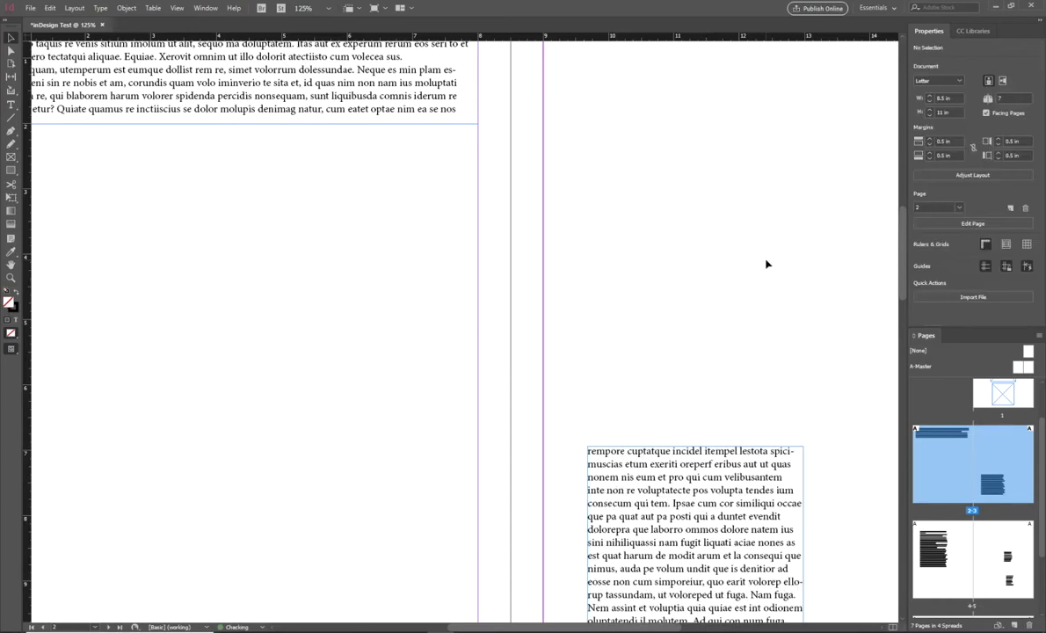
Scroll through the spreads and zoom the view out to 100% with Ctrl+-
scroll(675, 455, down, 5)
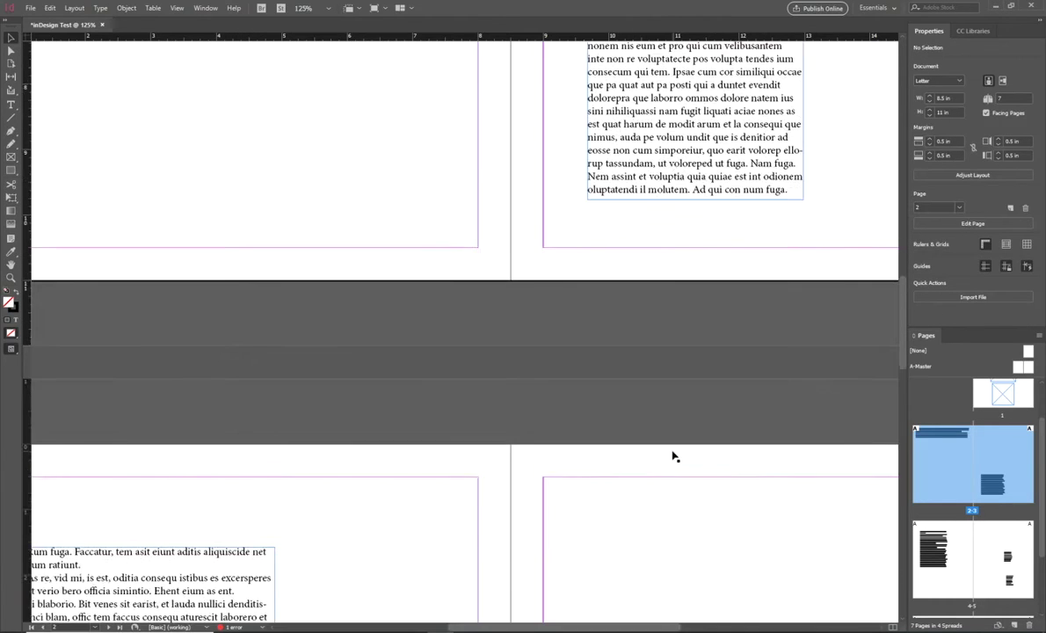
drag(664, 629, 631, 629)
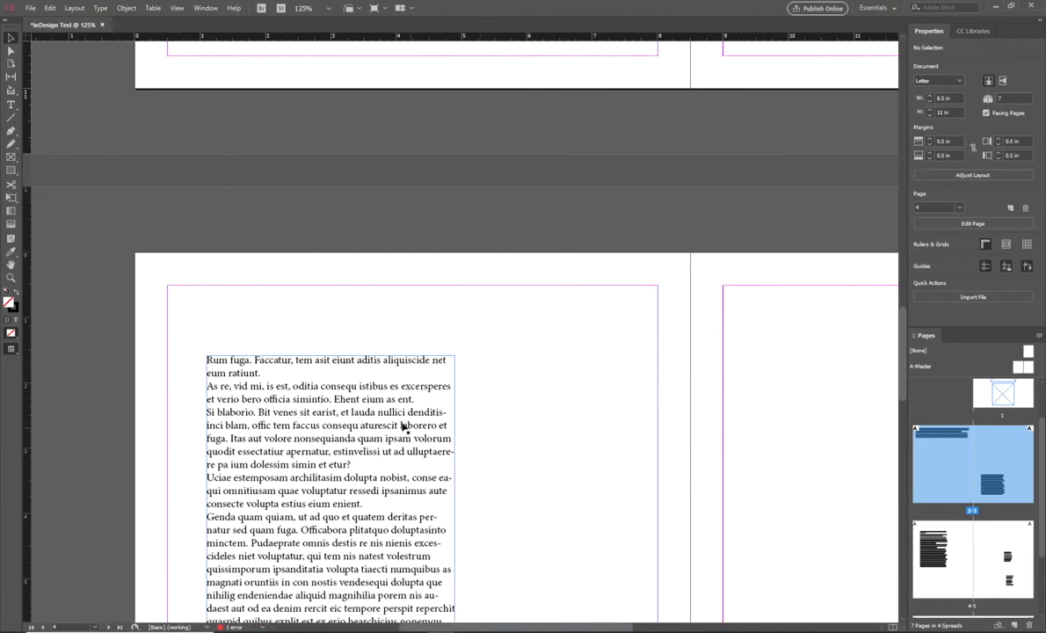
scroll(400, 425, down, 1)
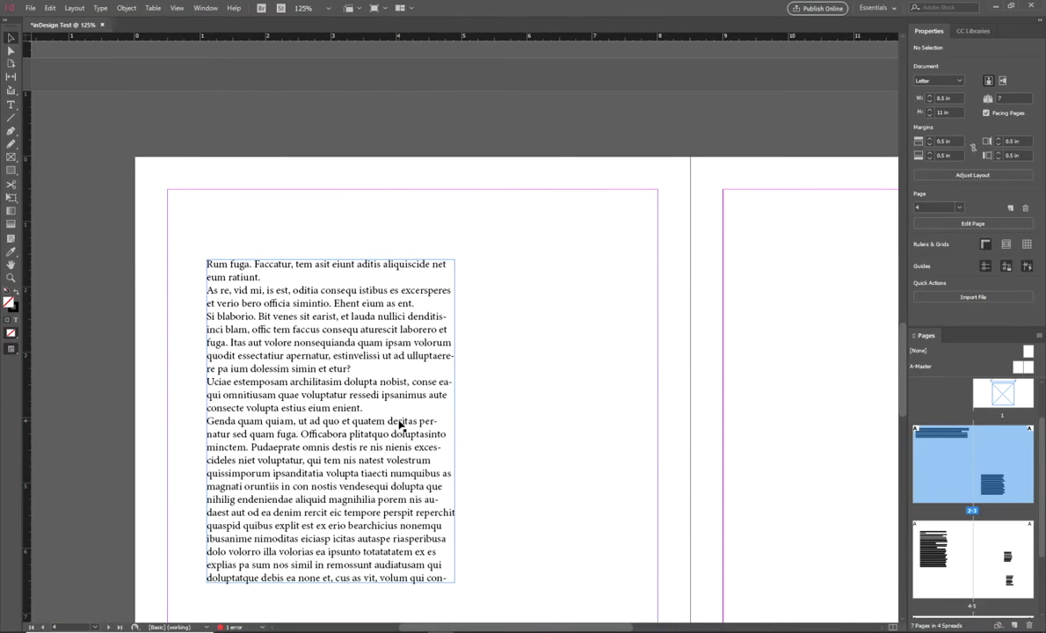
scroll(689, 490, up, 4)
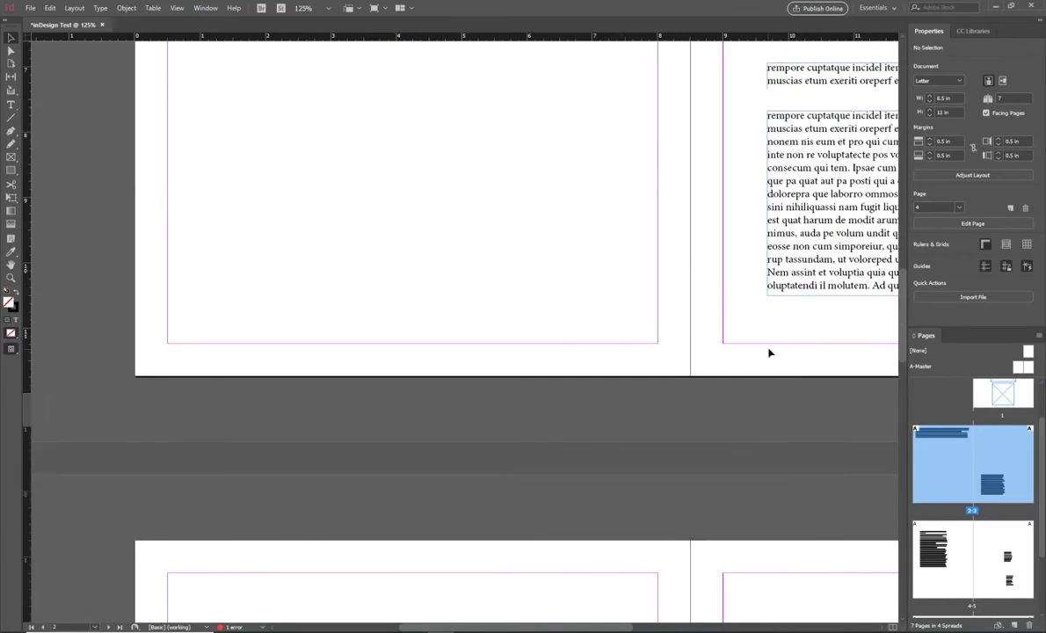
scroll(769, 352, up, 1)
drag(619, 629, 666, 629)
scroll(587, 536, down, 3)
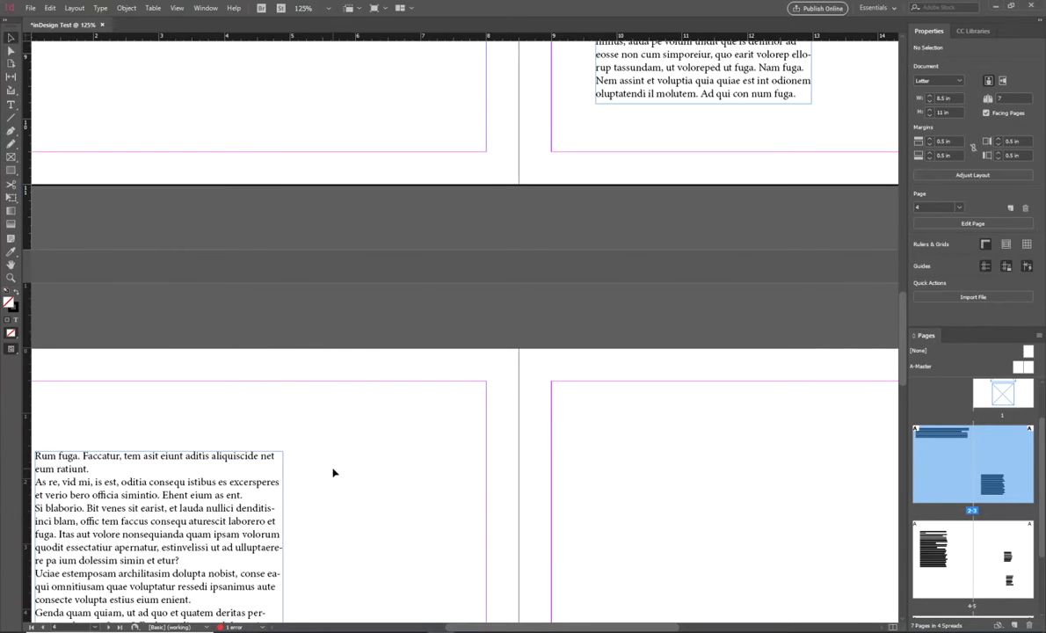
scroll(333, 473, down, 10)
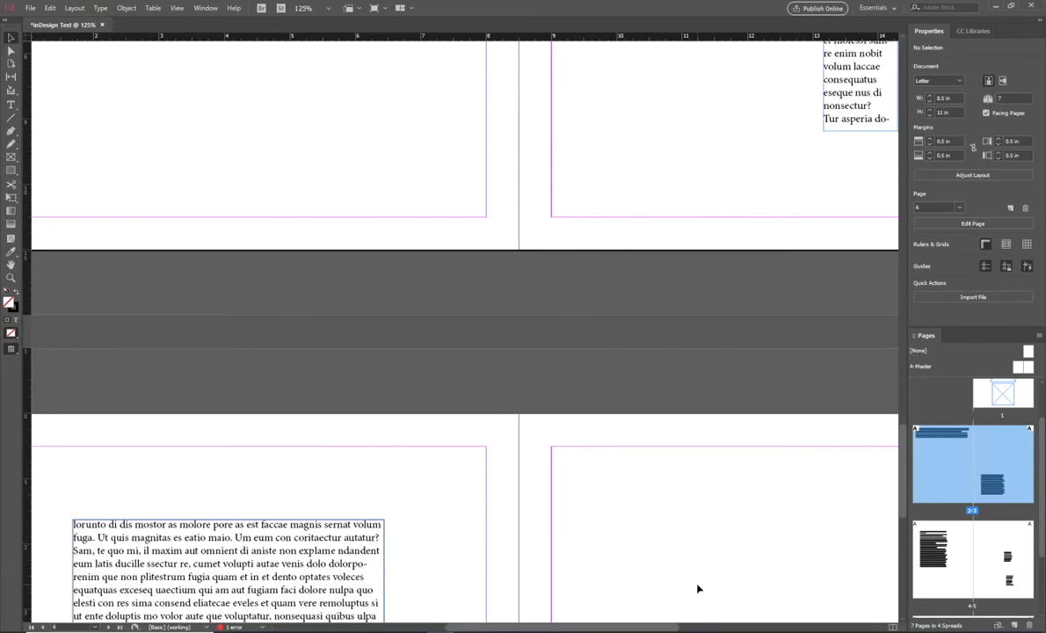
key(ctrl+minus)
Bring page 6's text frame into view, then select and deselect it
scroll(730, 461, down, 5)
scroll(395, 453, up, 2)
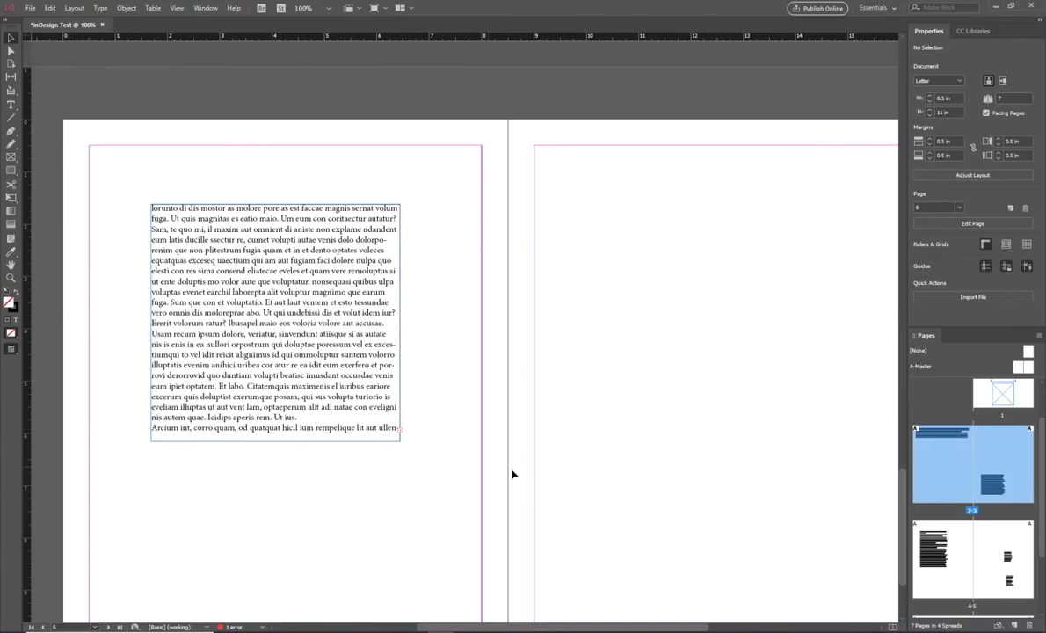
scroll(528, 466, up, 3)
scroll(280, 484, down, 3)
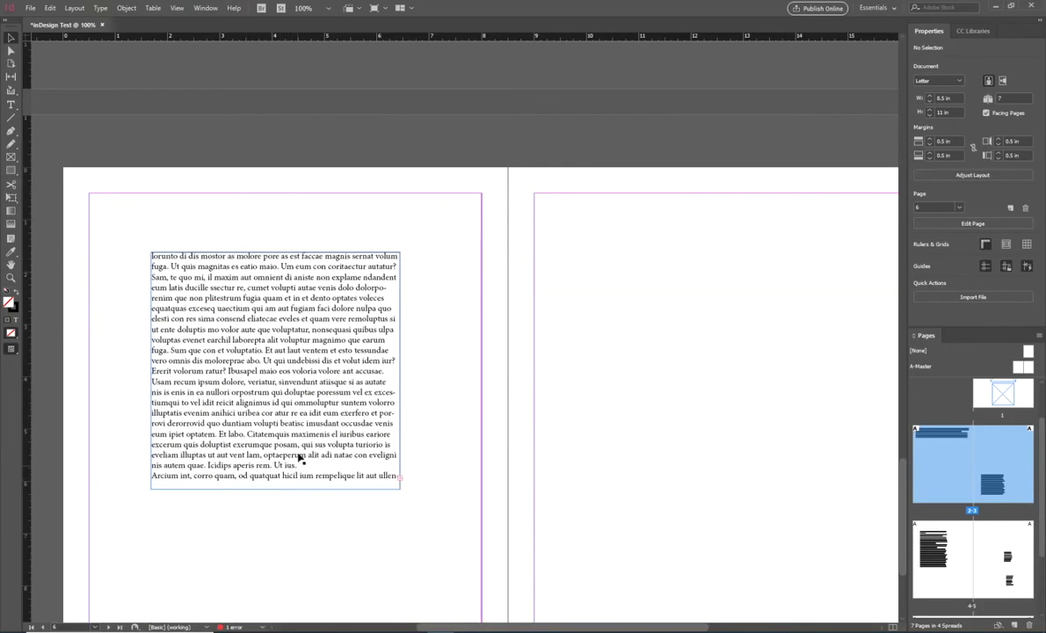
click(275, 481)
scroll(275, 567, down, 3)
scroll(316, 439, down, 1)
scroll(311, 423, up, 2)
click(406, 496)
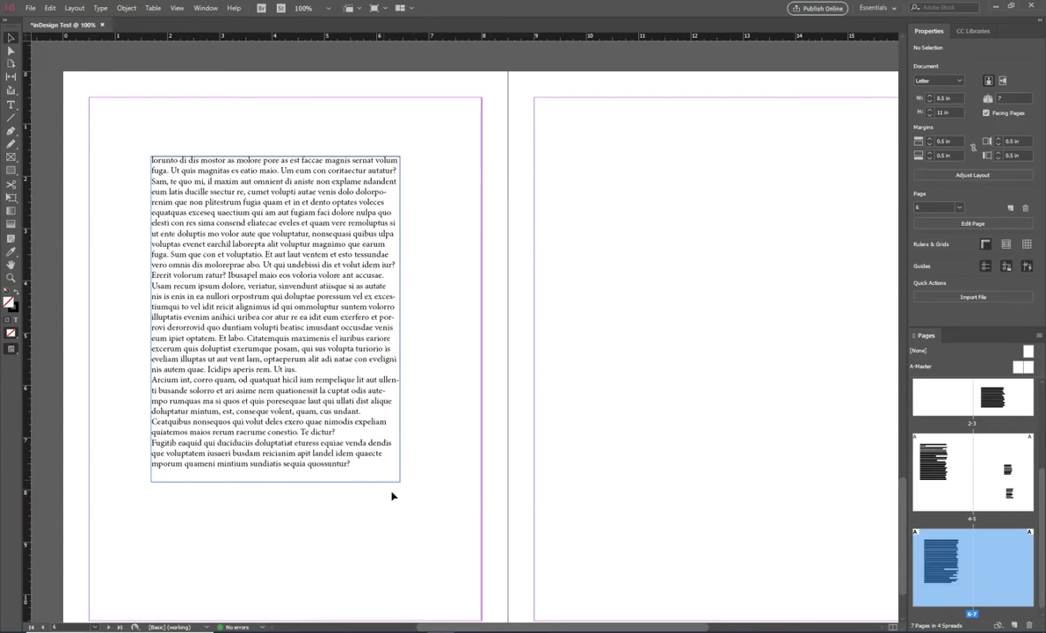
Marquee-select the two small threaded frames on page 5 and delete them
scroll(594, 495, up, 5)
scroll(637, 490, up, 4)
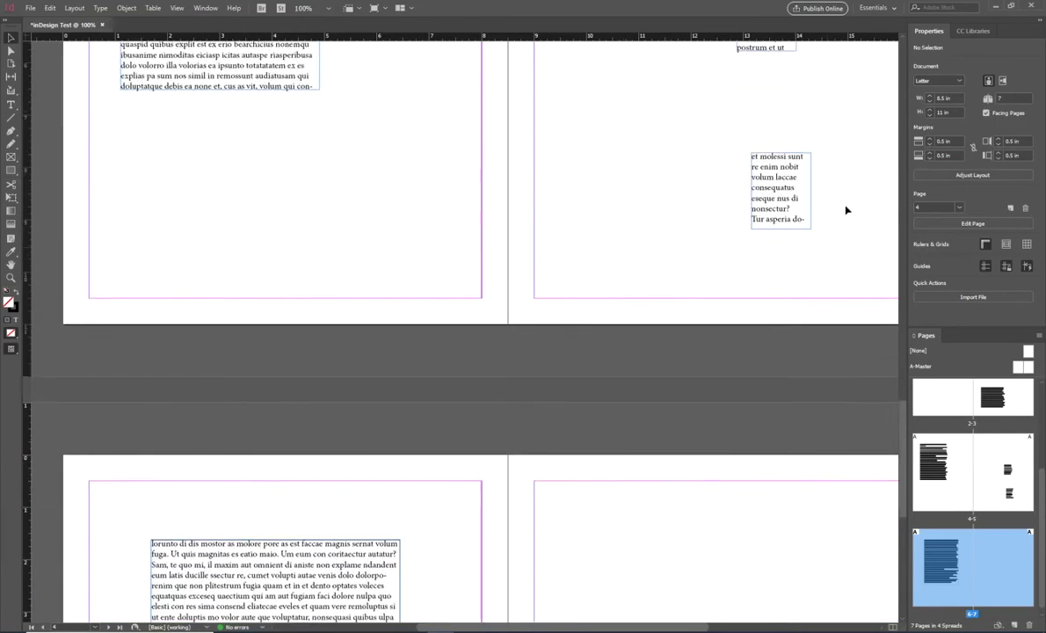
drag(854, 338, 719, 132)
key(Delete)
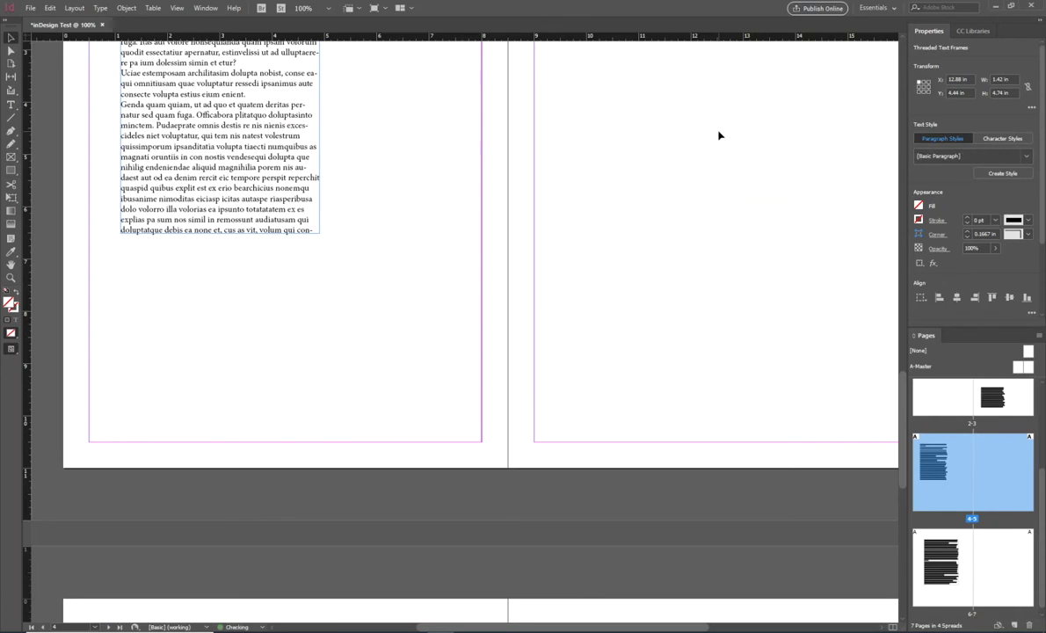
scroll(660, 296, down, 9)
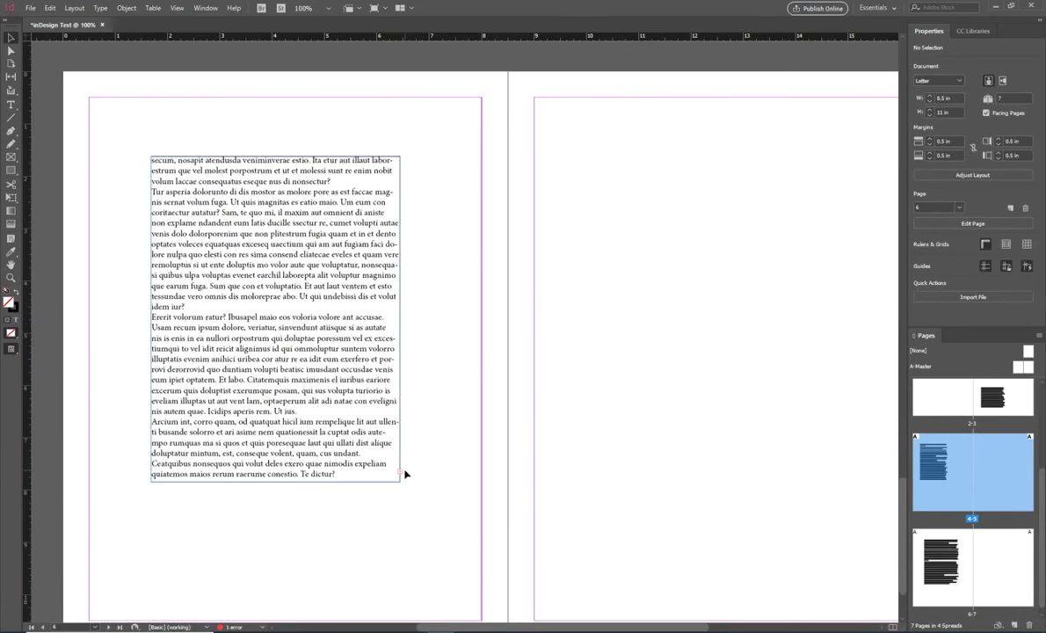
Flow page 6's overset text into a new column-wide frame on page 7
click(399, 476)
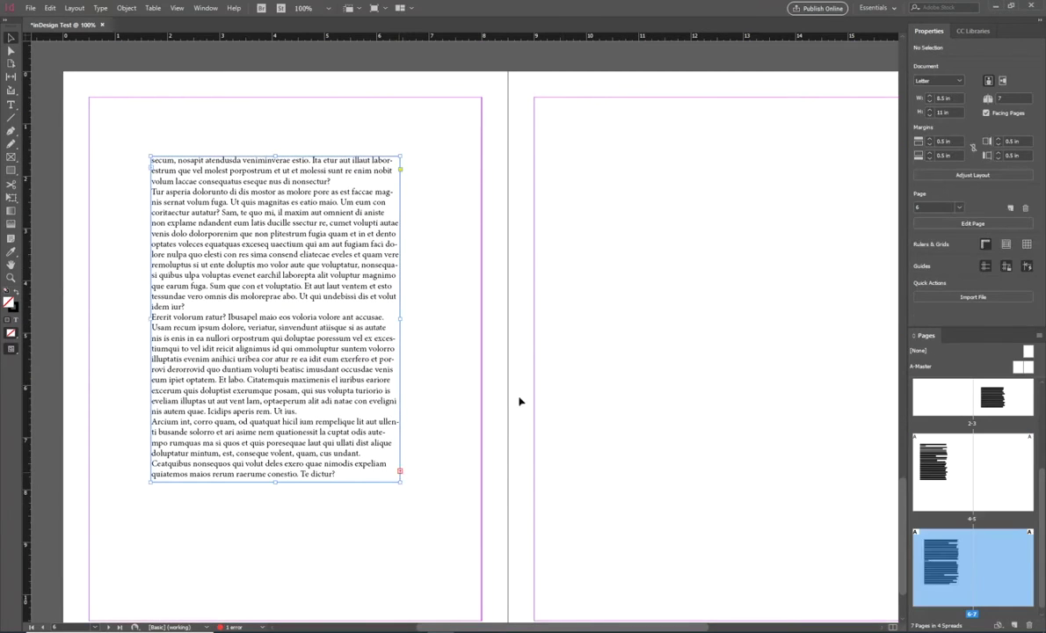
click(400, 473)
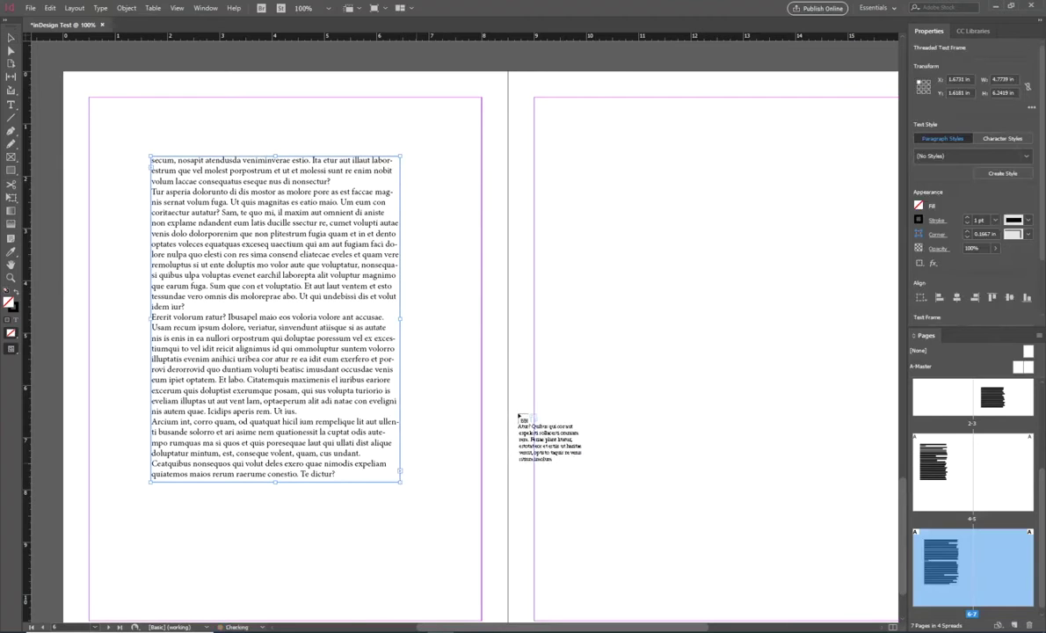
click(599, 152)
drag(600, 151, 773, 238)
drag(606, 136, 827, 359)
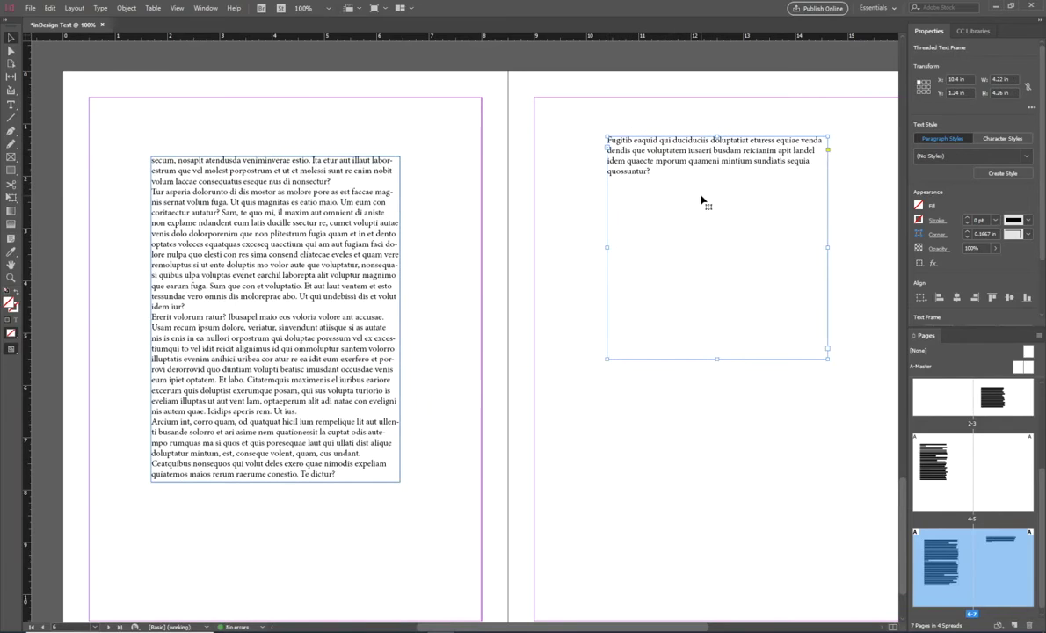
key(ctrl+z)
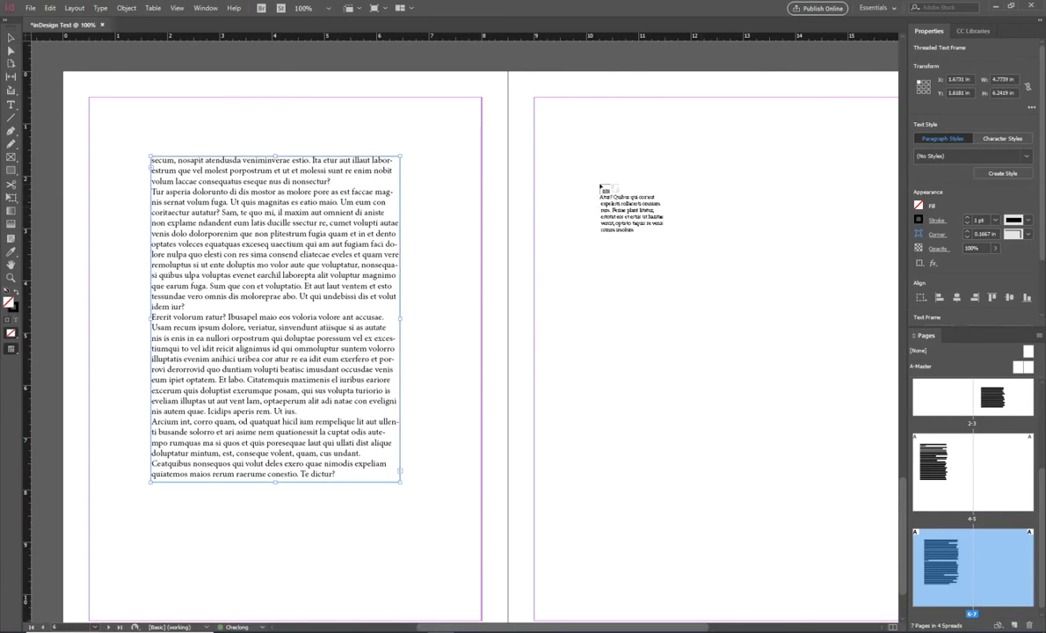
click(605, 187)
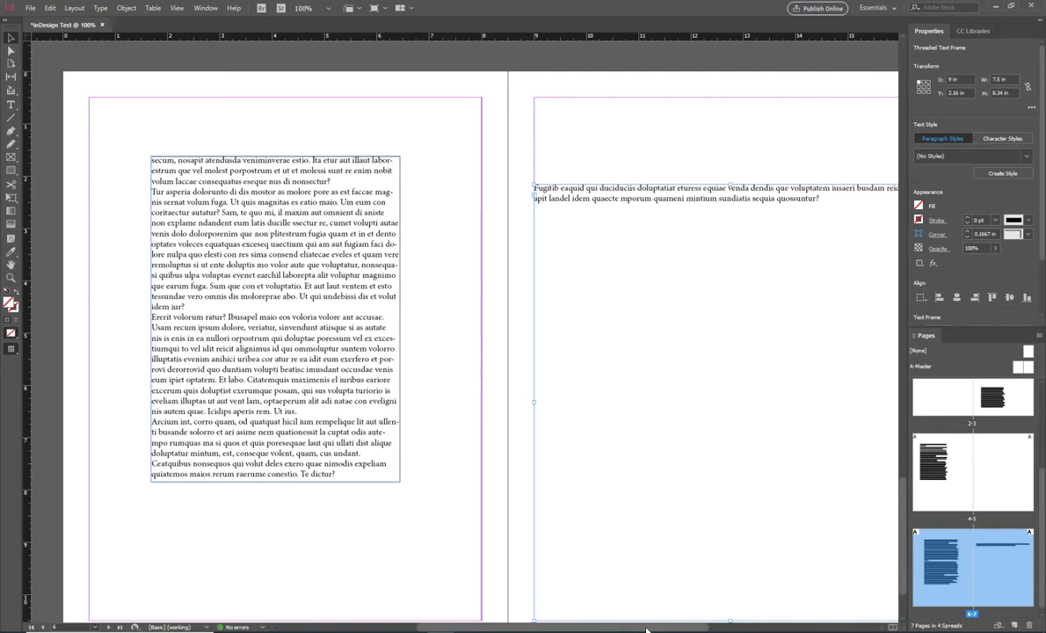
Resize the new page-7 threaded frame to fit the final paragraph
scroll(580, 343, right, 3)
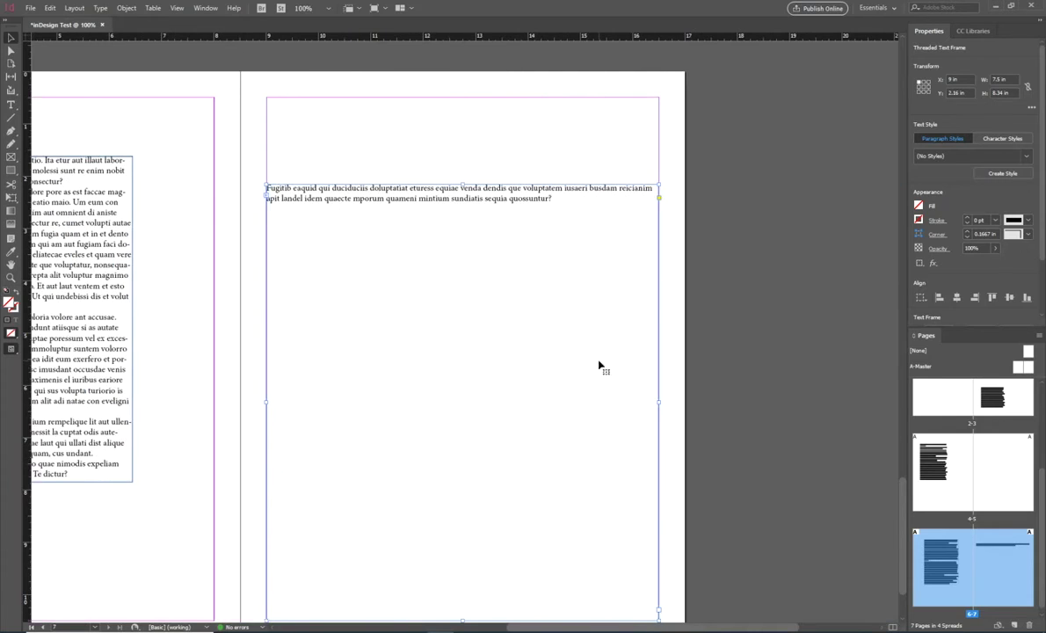
scroll(599, 366, down, 3)
drag(657, 513, 472, 219)
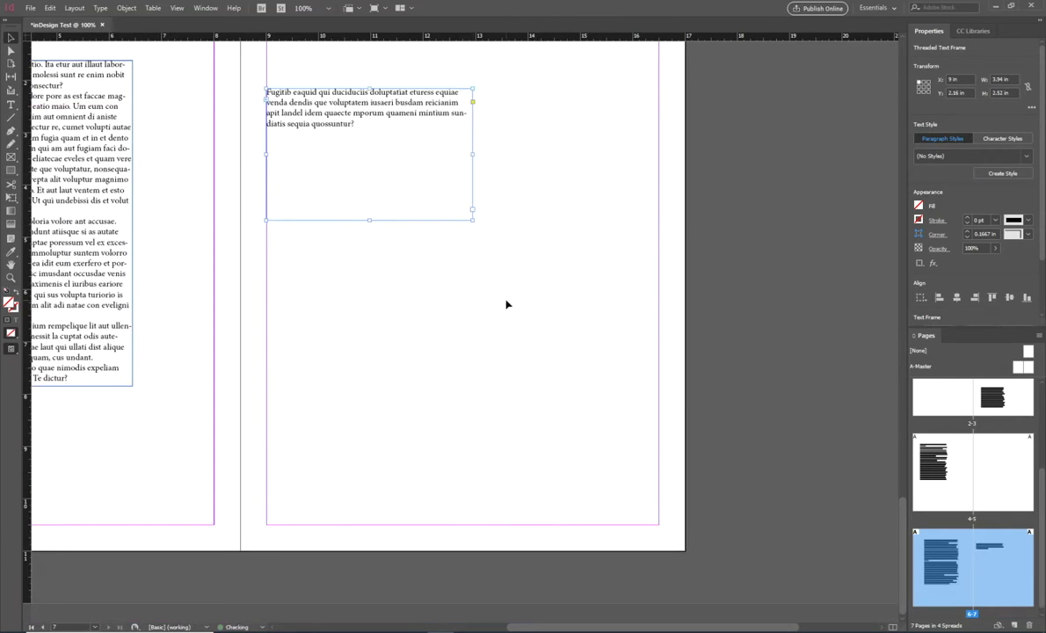
click(552, 332)
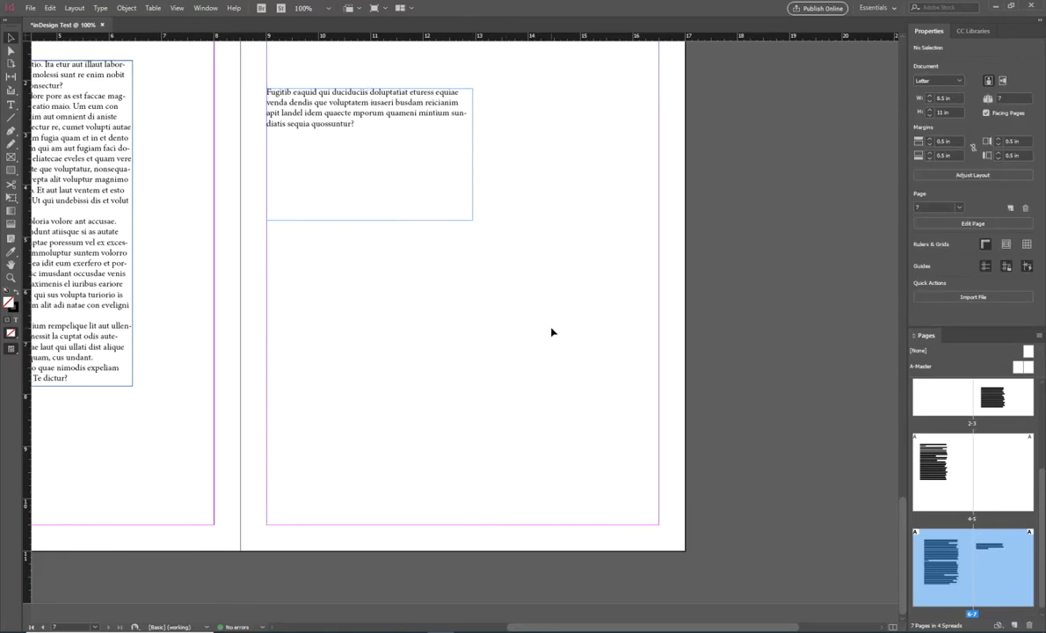
scroll(552, 331, up, 15)
scroll(552, 331, left, 12)
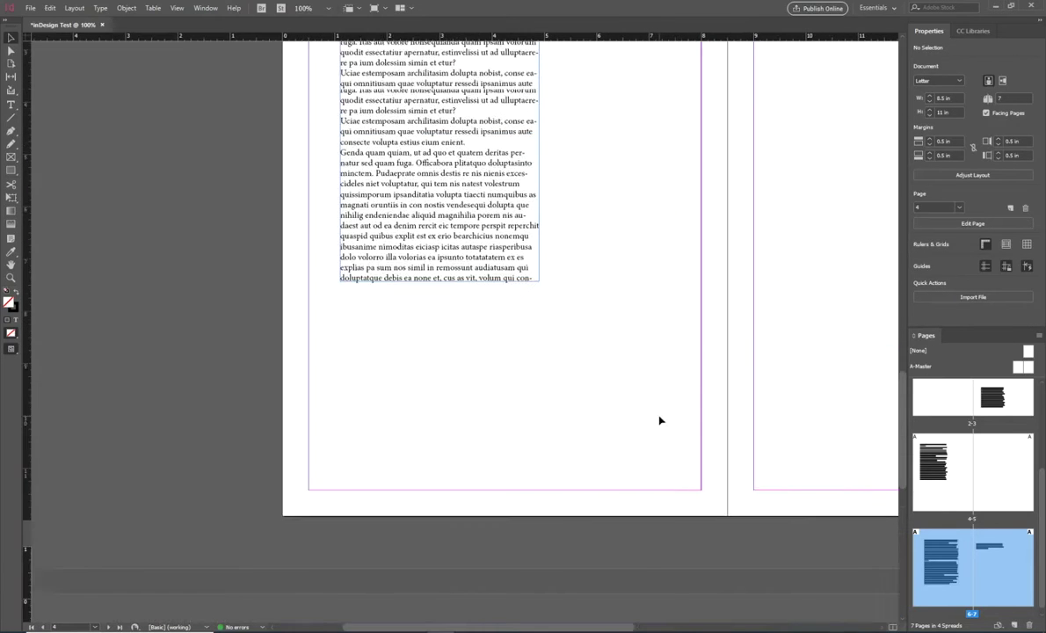
Scroll back to page 1 and select the name-block text frame at the top
scroll(660, 421, up, 10)
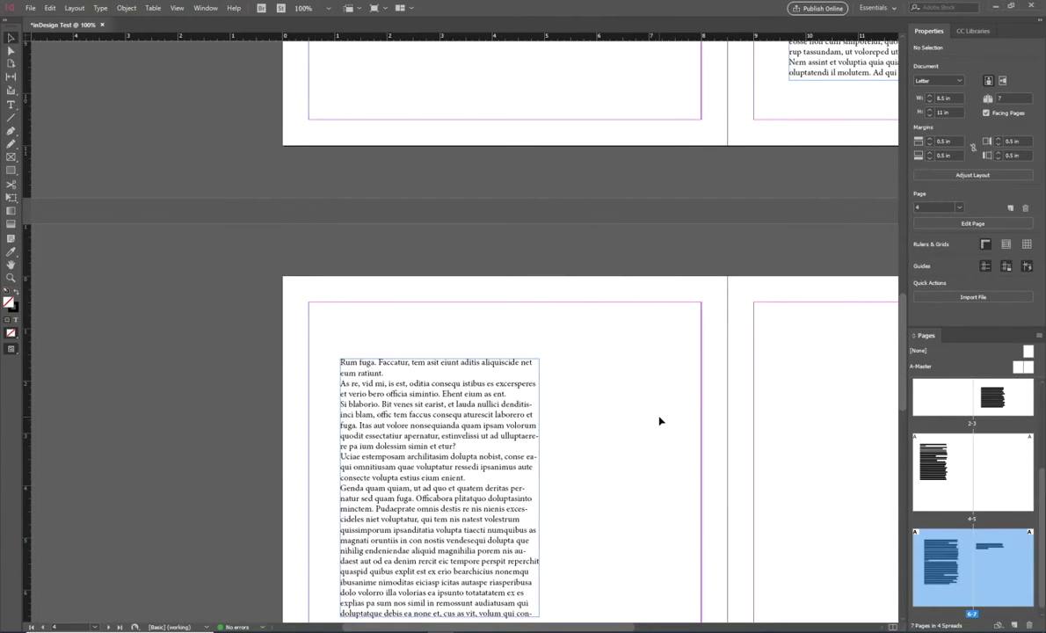
scroll(726, 289, up, 20)
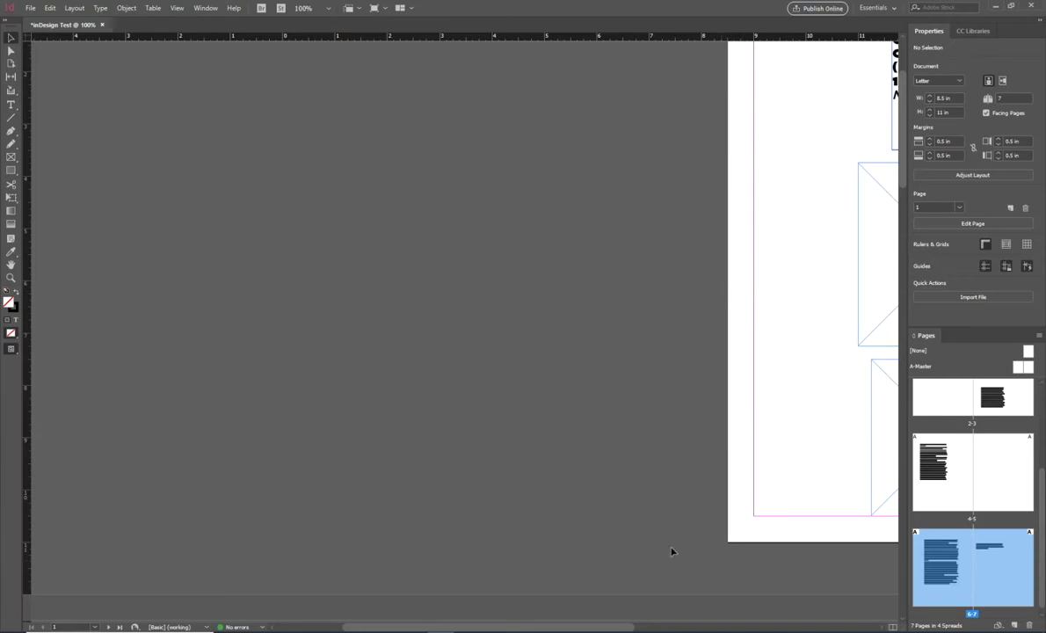
drag(608, 626, 692, 607)
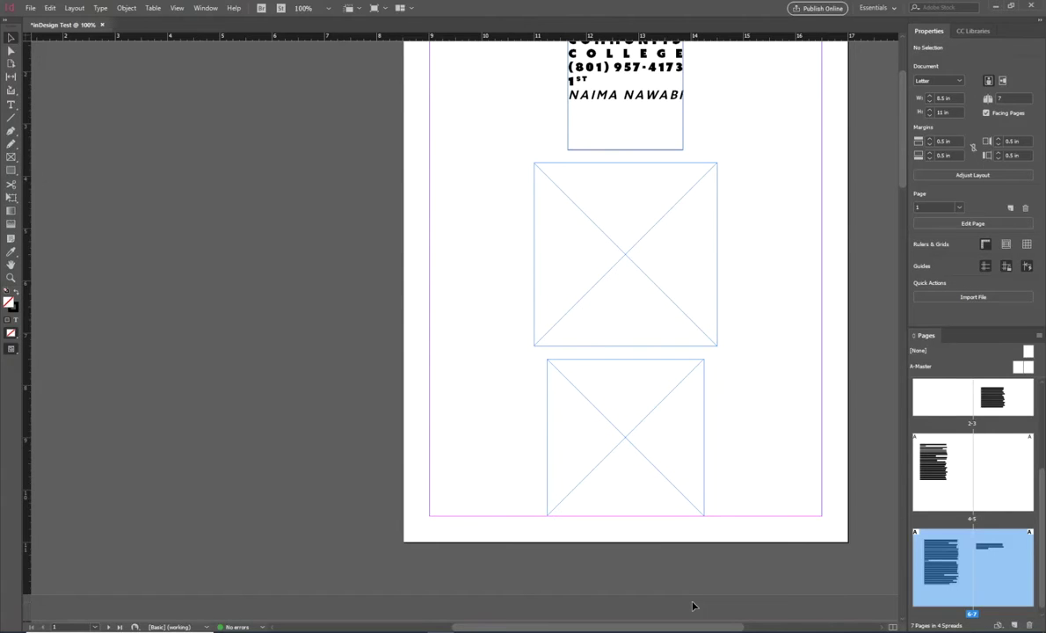
scroll(648, 355, down, 3)
scroll(648, 355, up, 5)
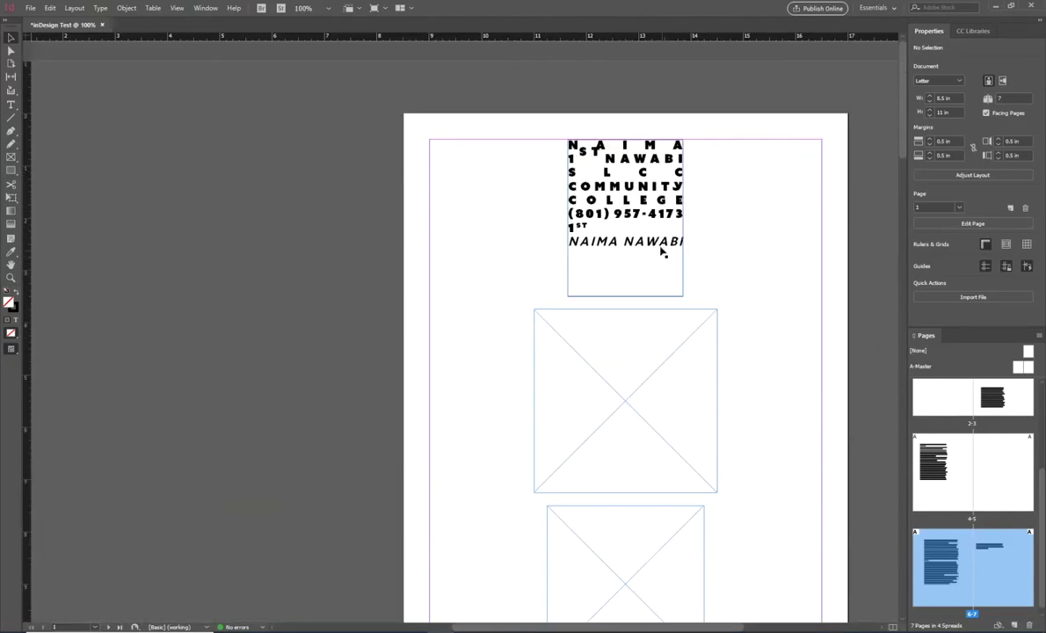
click(663, 252)
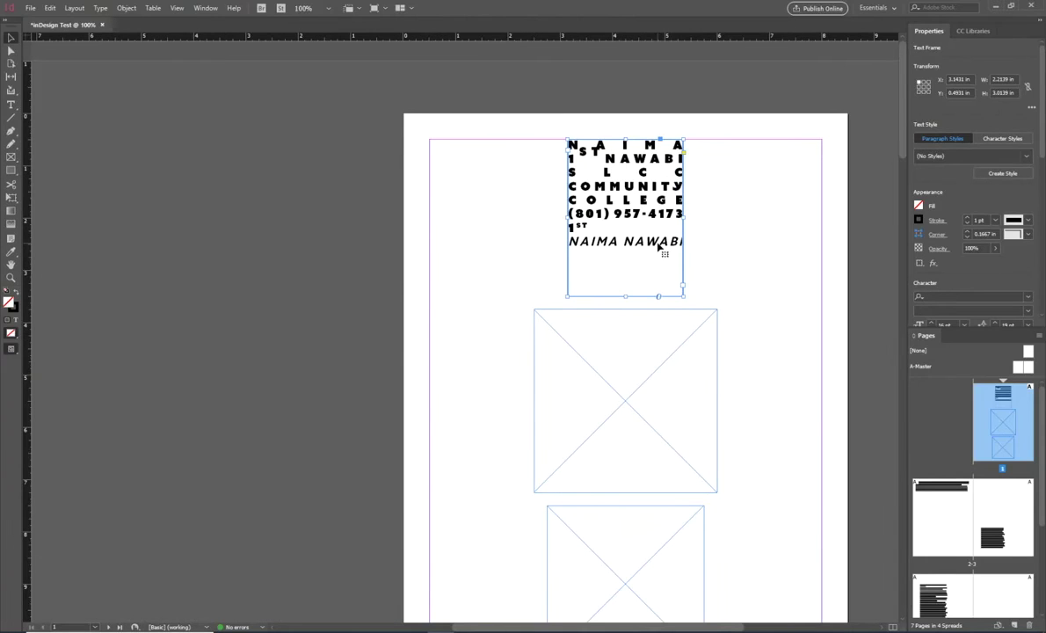
Zoom in on the name-block frame with a Zoom tool marquee
click(713, 230)
click(650, 191)
key(z)
drag(488, 113, 725, 318)
scroll(761, 344, up, 1)
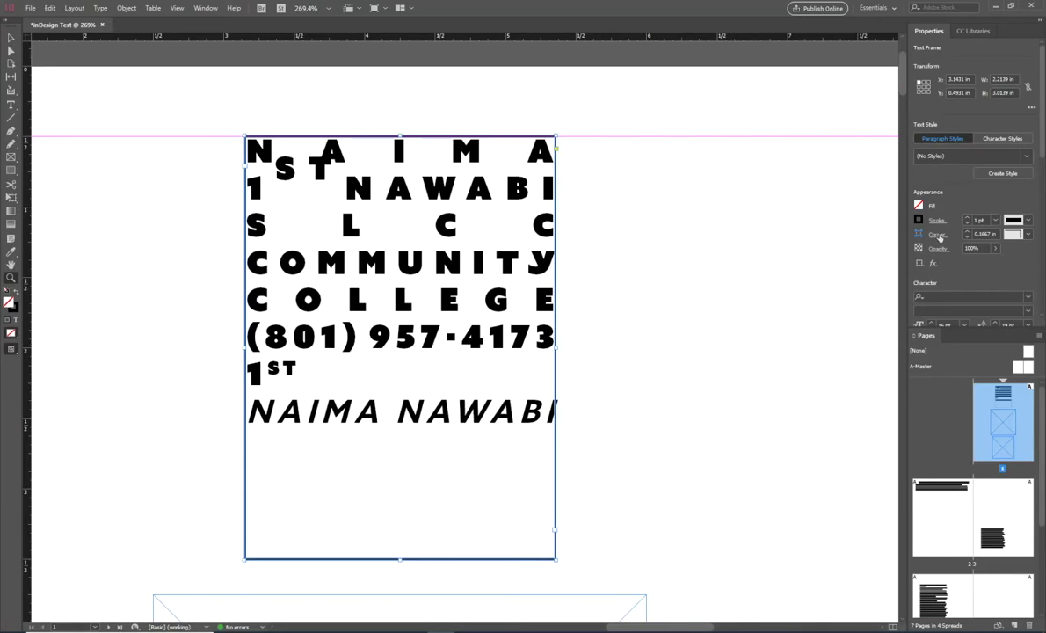
Set the frame's stroke to None, leaving it with a 0 pt stroke
key(slash)
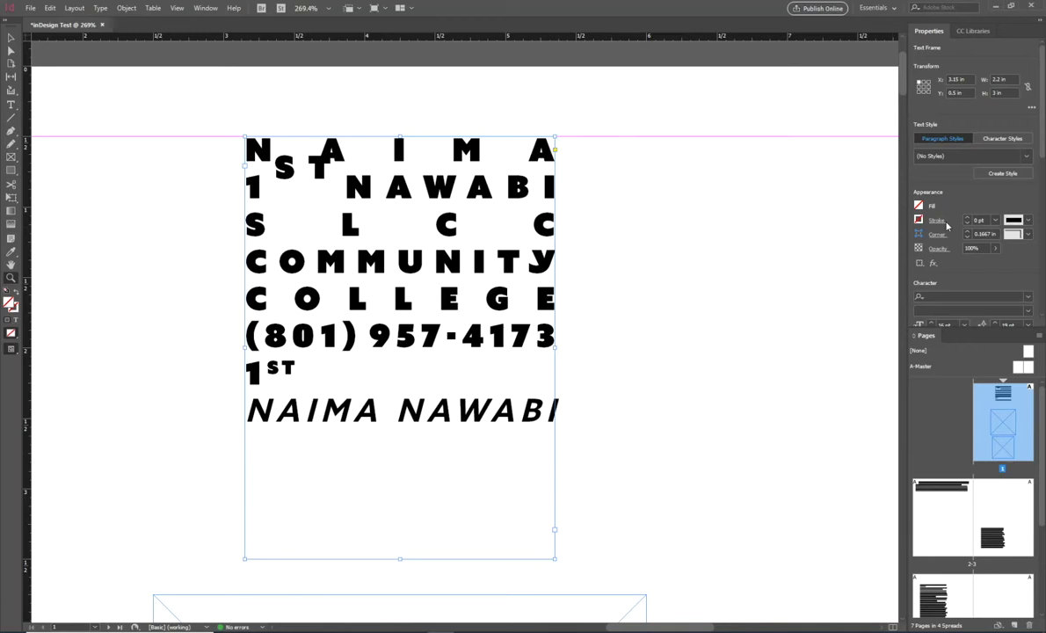
click(10, 37)
click(919, 209)
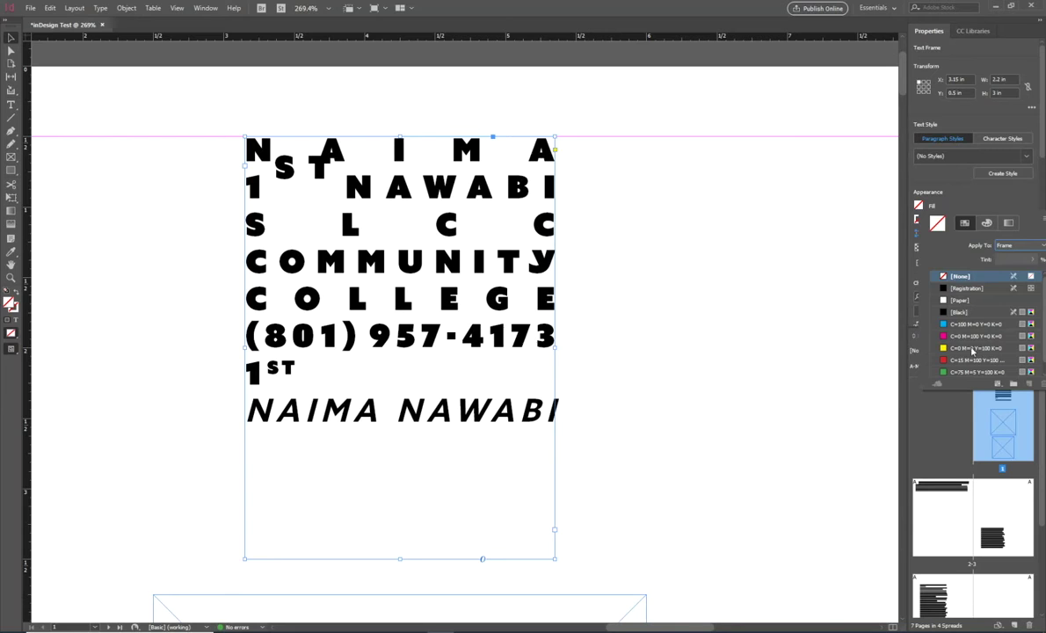
Fill the name-block frame with teal (C 84, Y 33) from the CMYK spectrum
click(987, 224)
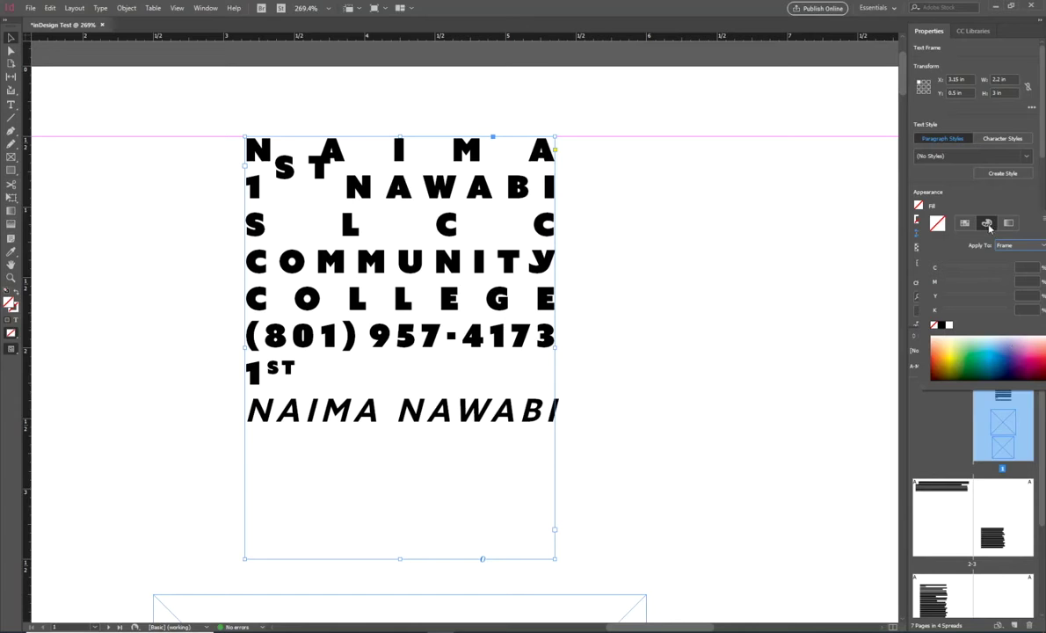
click(994, 344)
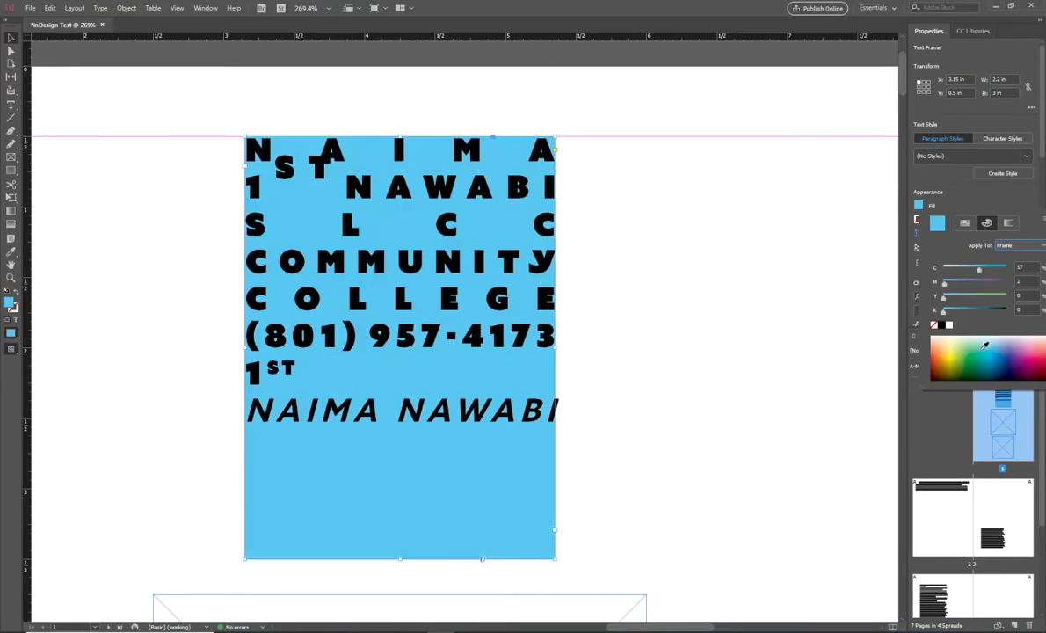
drag(985, 345, 986, 350)
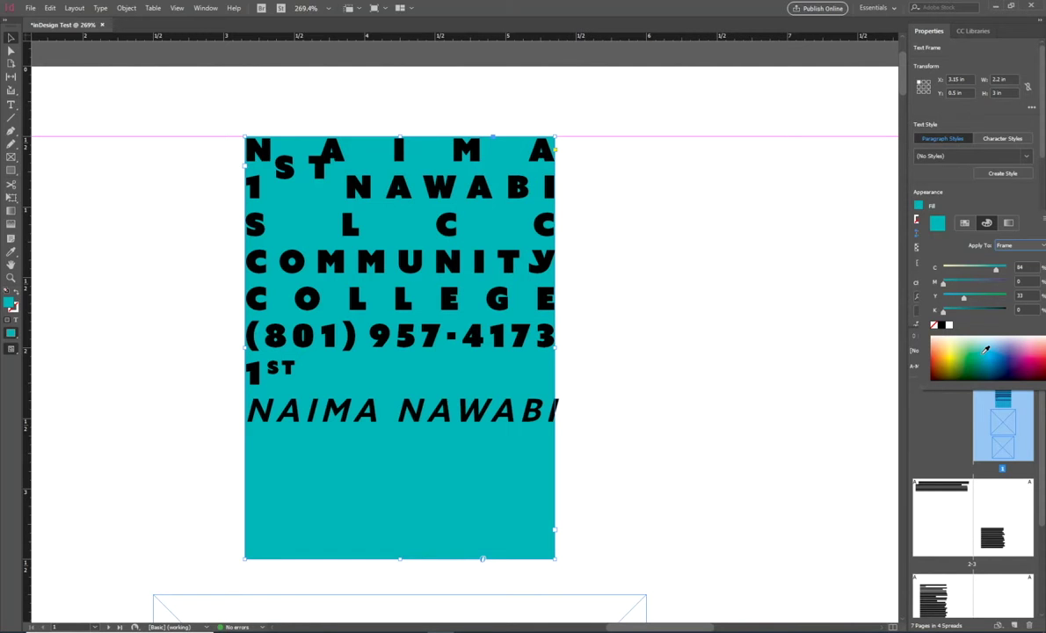
Set the colour Apply To option to Text
click(1018, 246)
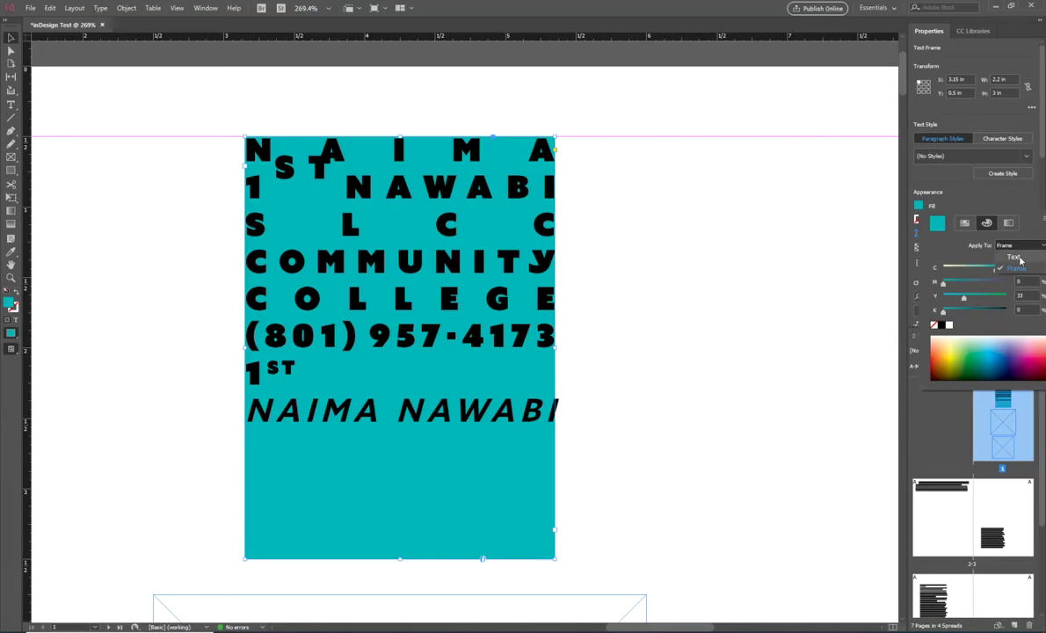
click(1016, 247)
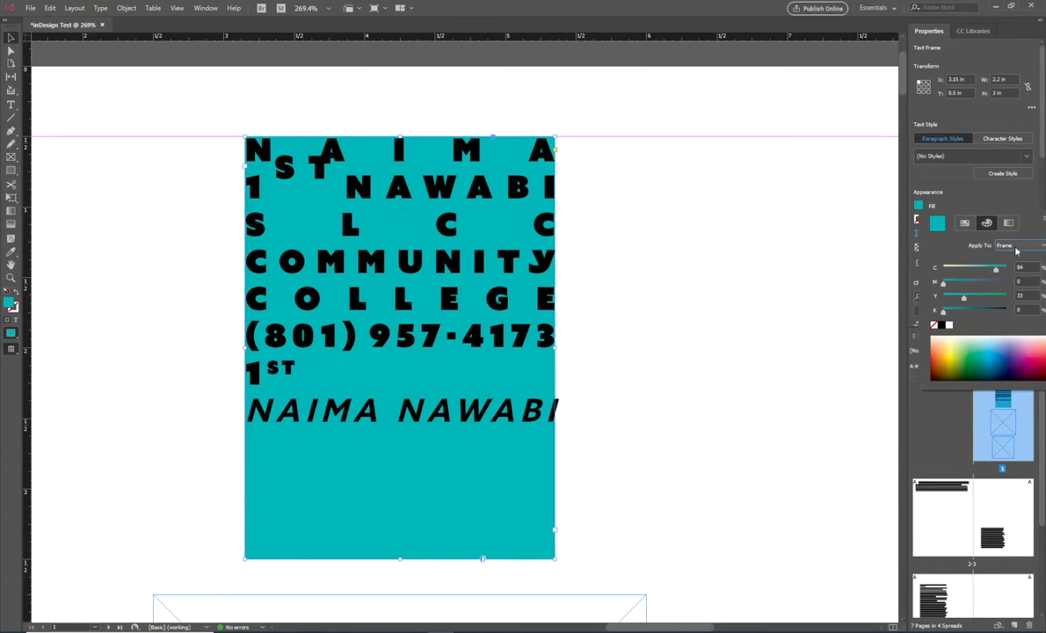
click(1016, 249)
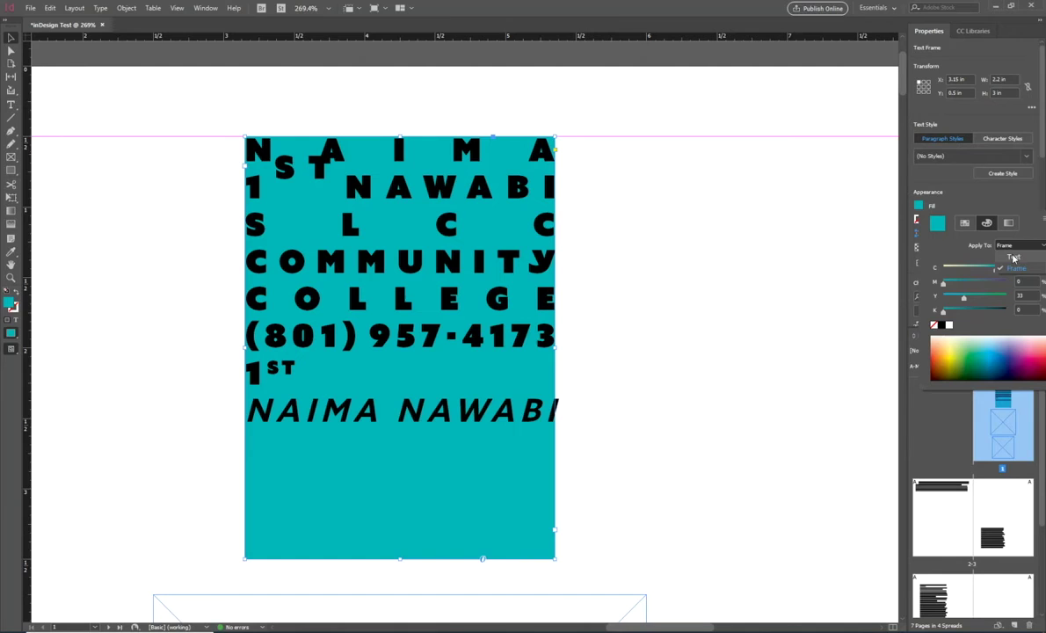
click(1012, 258)
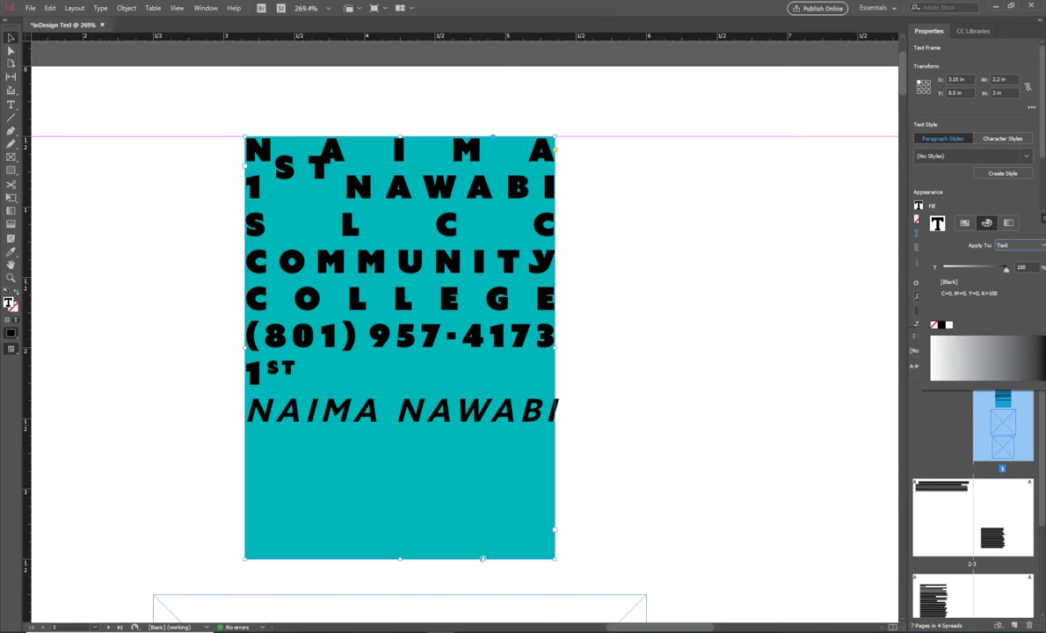
Colour the name-block lettering yellow-green from the CMYK spectrum, then close the Fill popup
click(1043, 220)
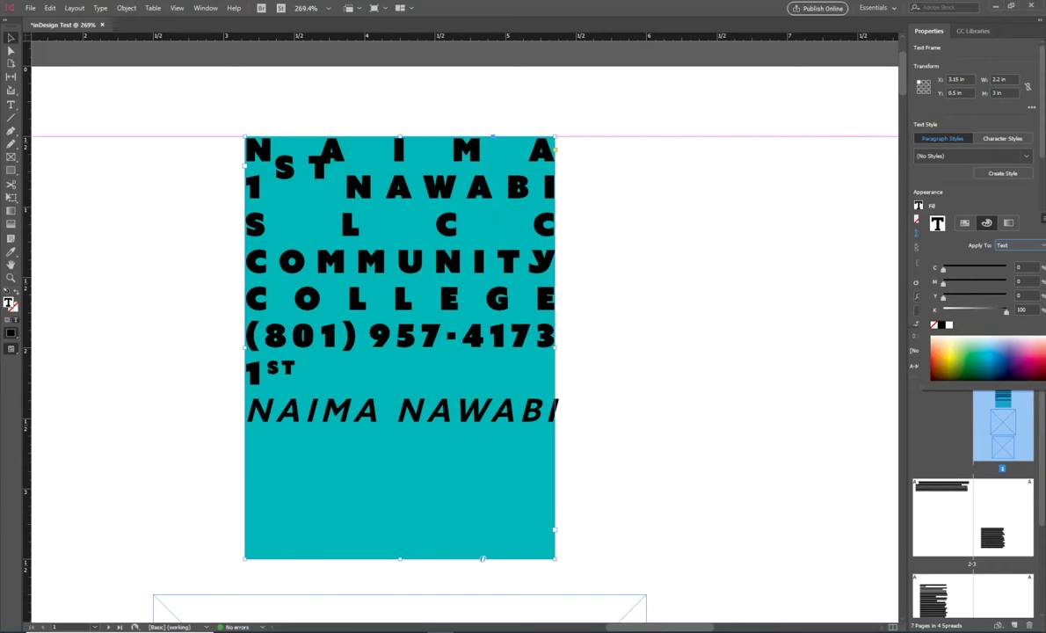
click(973, 354)
mouse_move(973, 354)
mouse_down()
mouse_move(941, 362)
mouse_move(1011, 356)
mouse_move(973, 334)
mouse_move(960, 352)
mouse_up()
drag(996, 366, 964, 356)
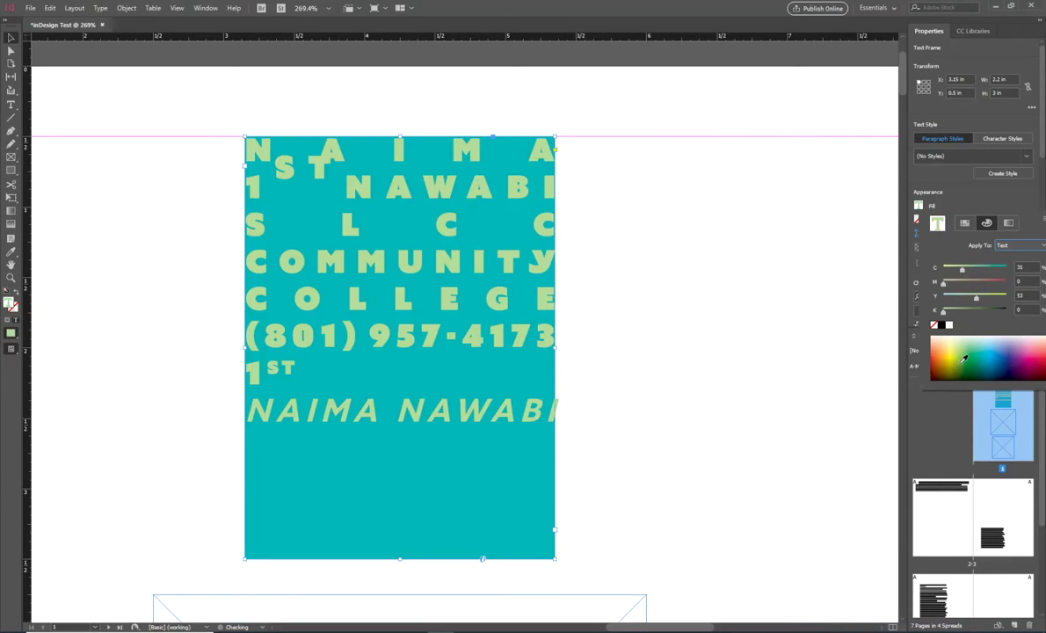
click(962, 352)
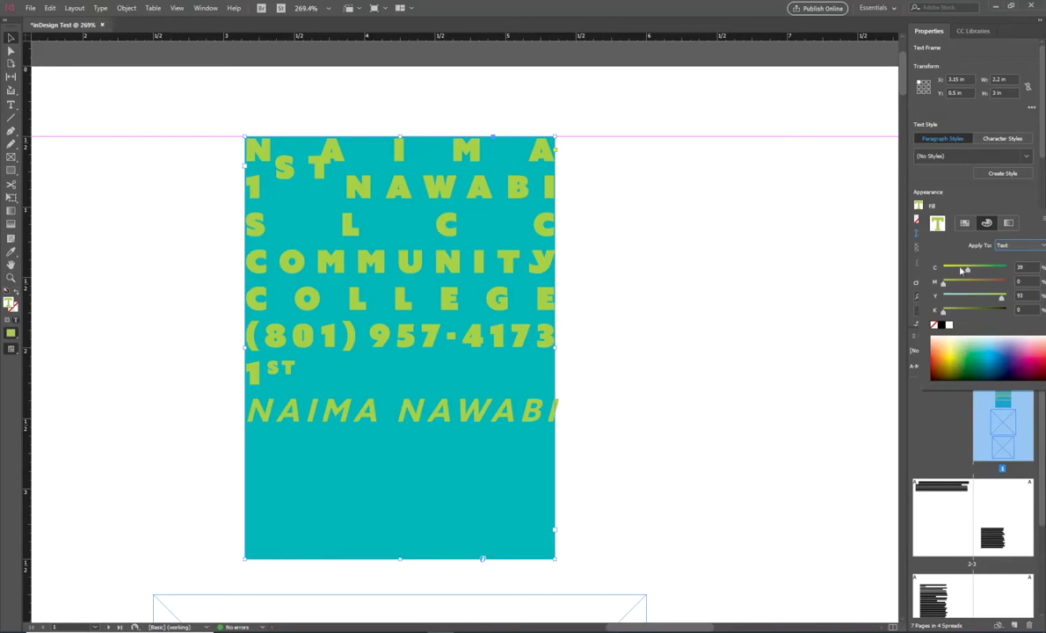
click(954, 206)
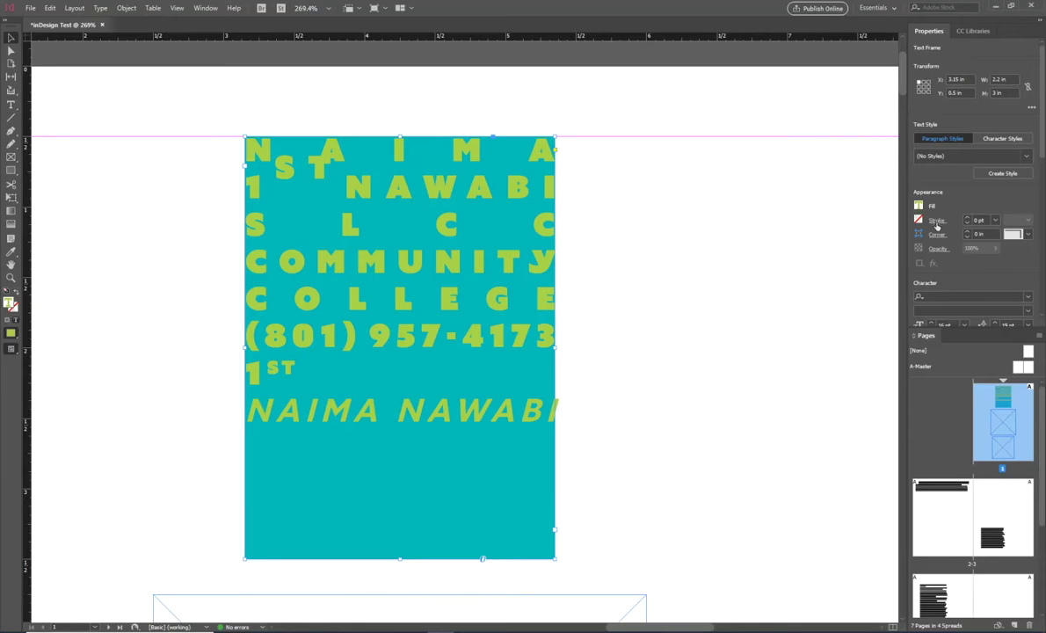
Open the stroke settings and restore the InDesign window to full screen
click(936, 223)
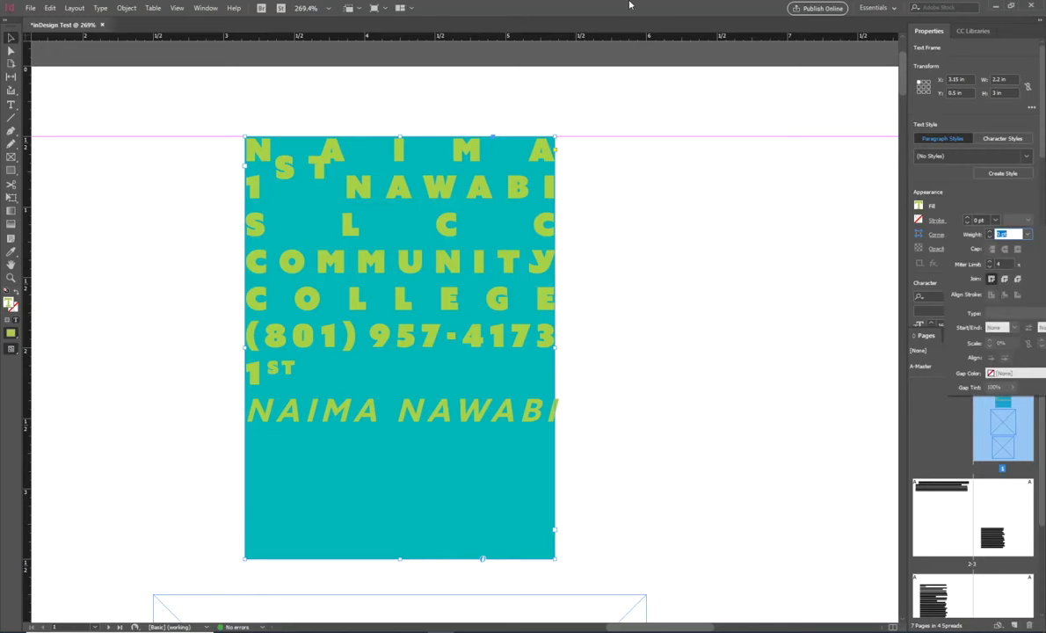
drag(595, 17, 577, 14)
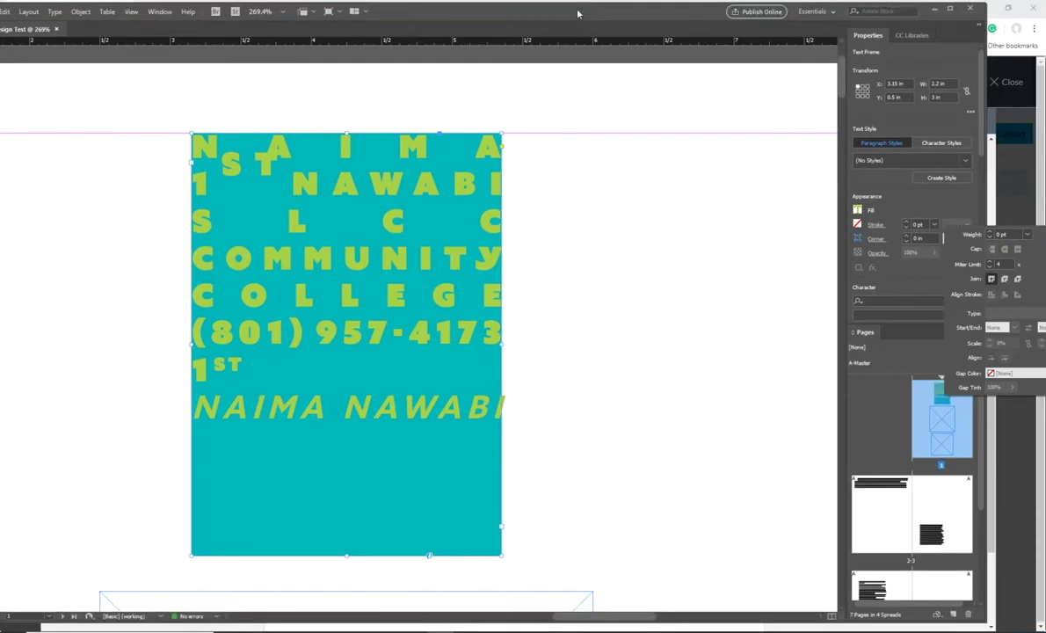
double_click(895, 5)
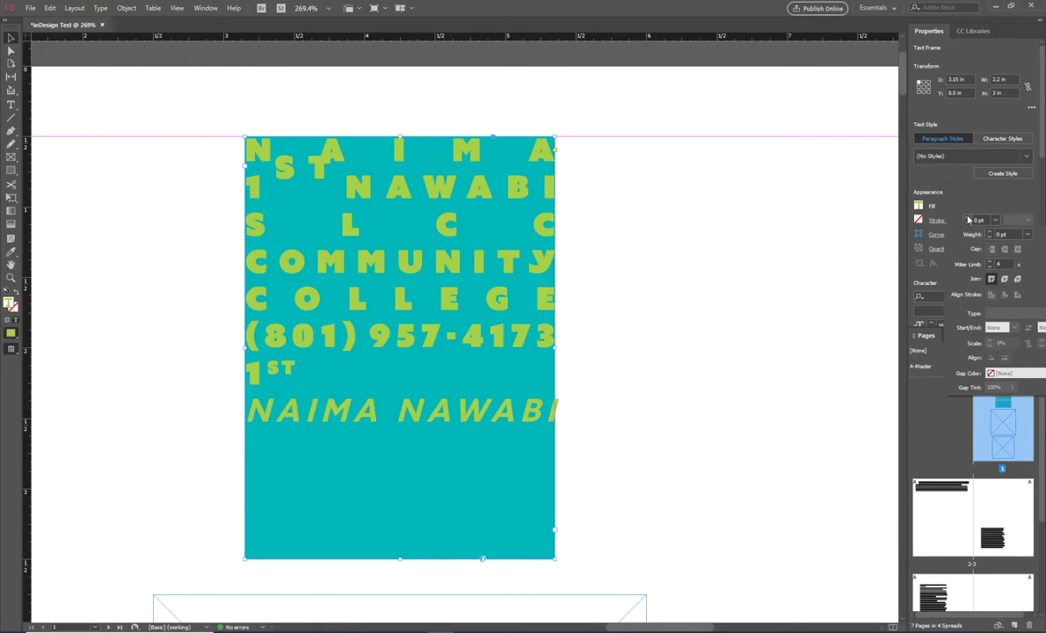
click(967, 220)
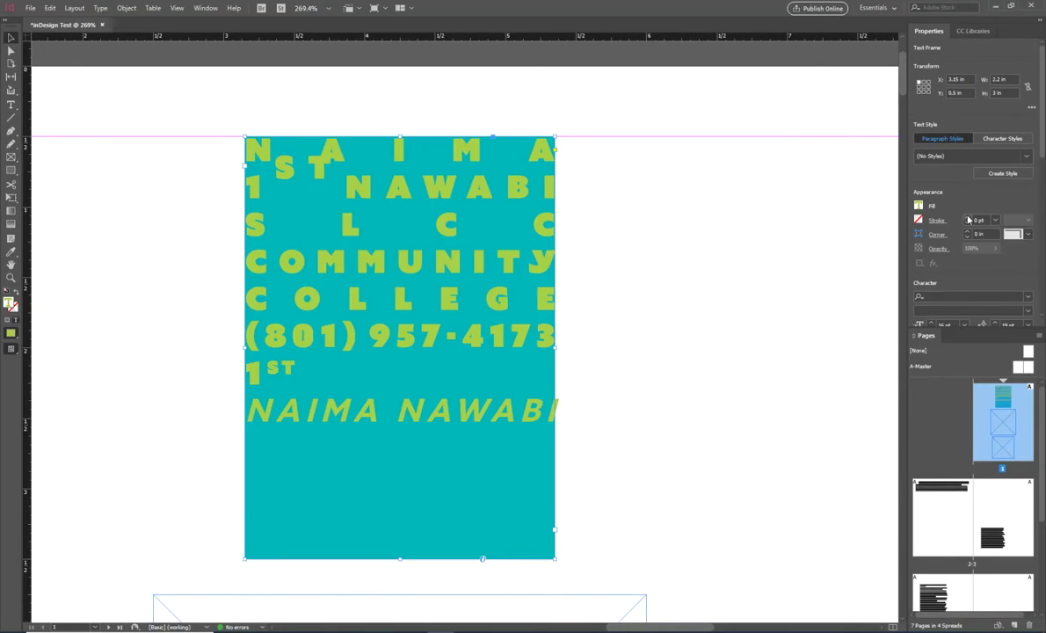
Test the text stroke weight at 2 pt, leaving it at 0 pt
click(967, 218)
click(968, 219)
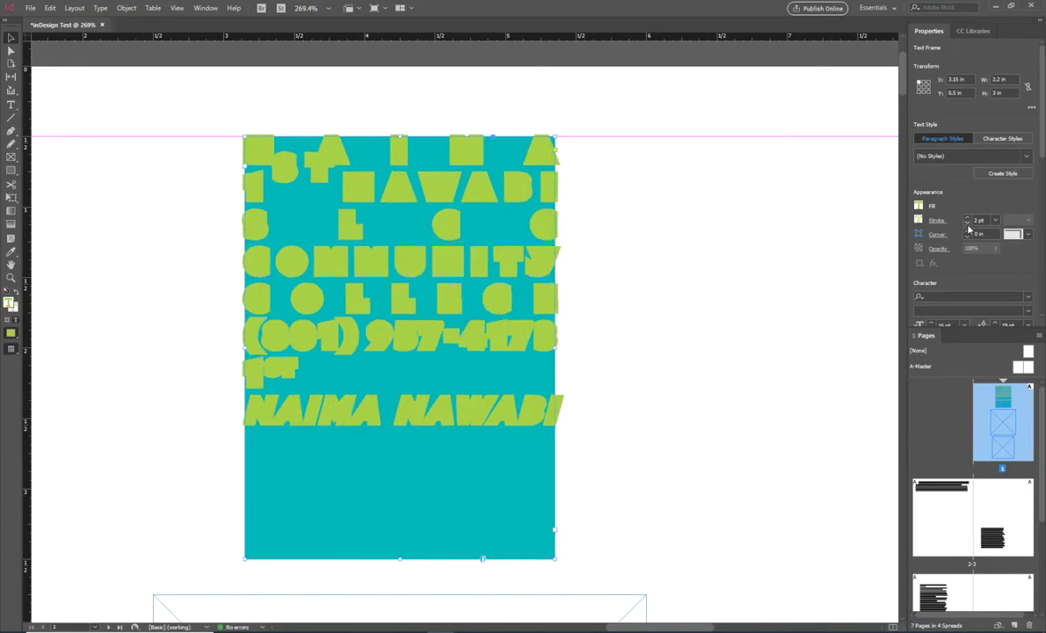
click(967, 225)
click(968, 225)
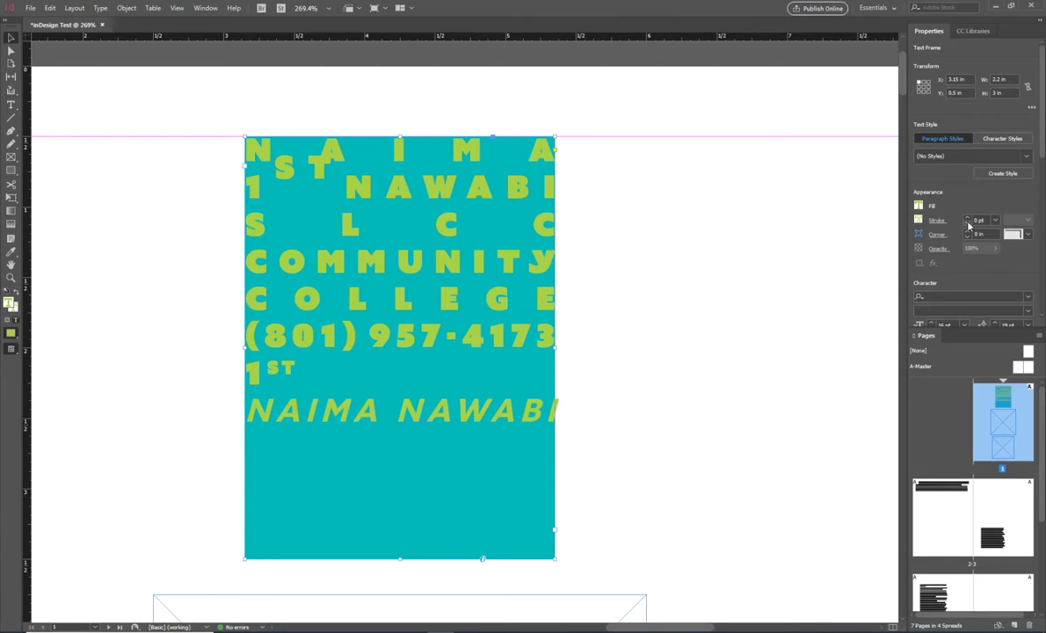
click(967, 219)
click(967, 219)
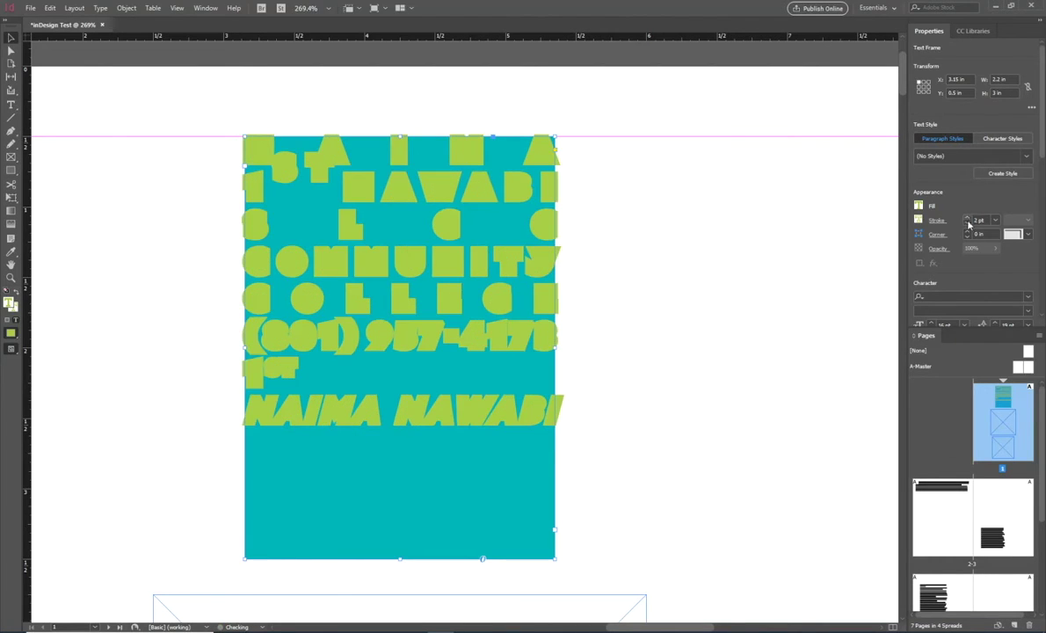
click(968, 225)
click(968, 225)
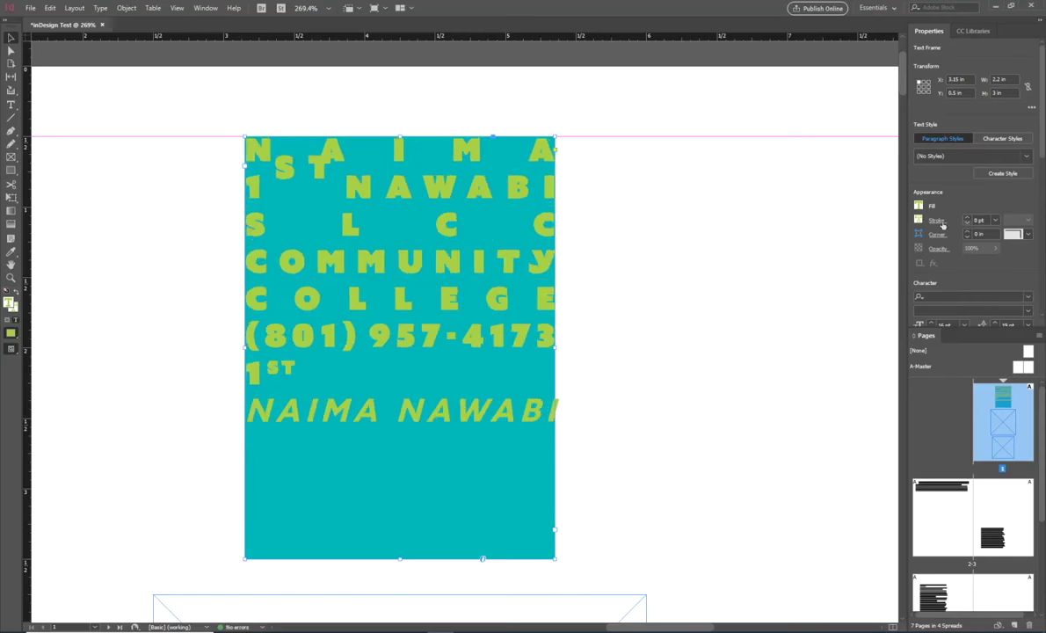
click(919, 220)
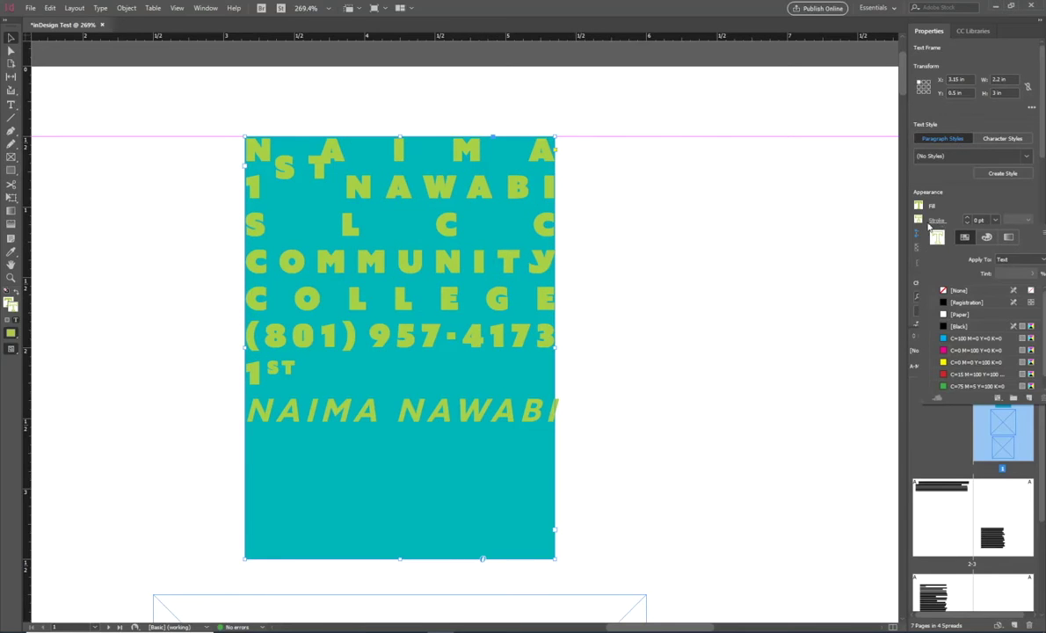
Switch the colour target back to the frame and recolour its fill blue
click(918, 220)
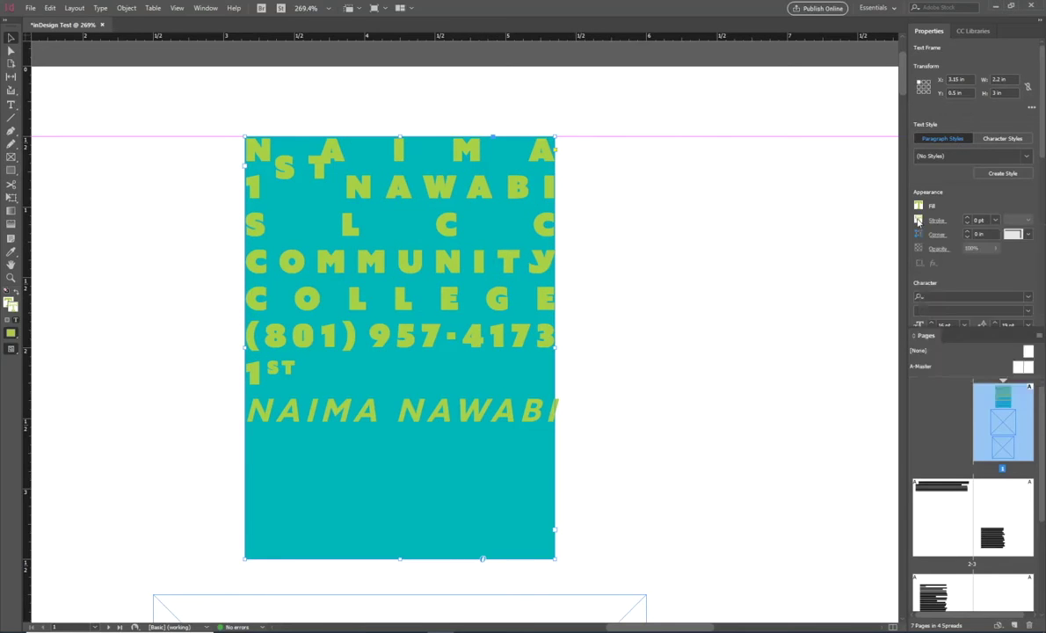
click(919, 220)
click(918, 221)
click(918, 220)
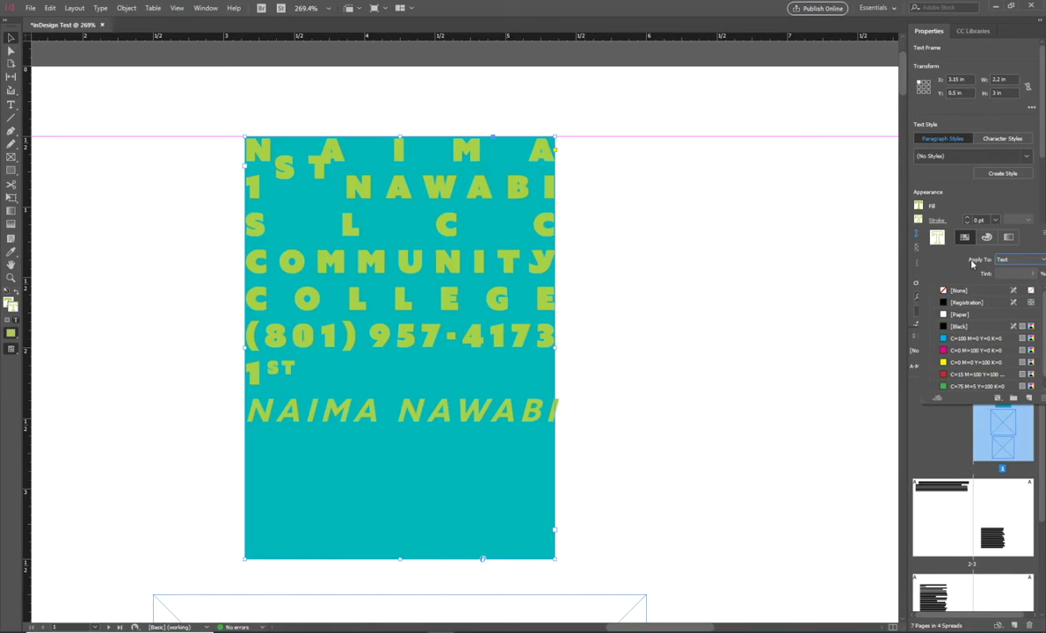
click(1022, 261)
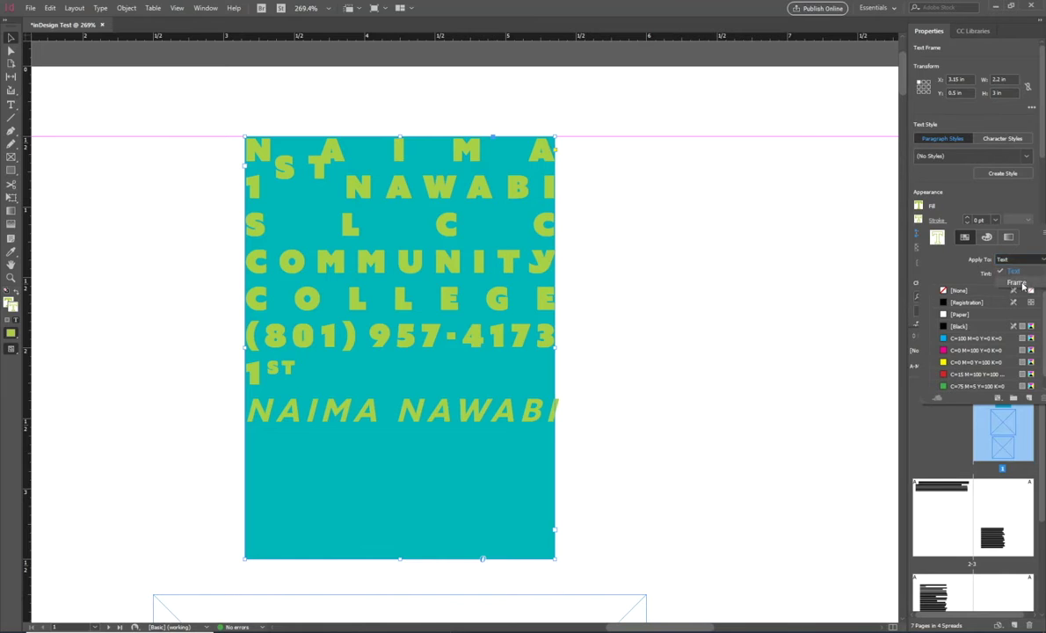
click(1022, 284)
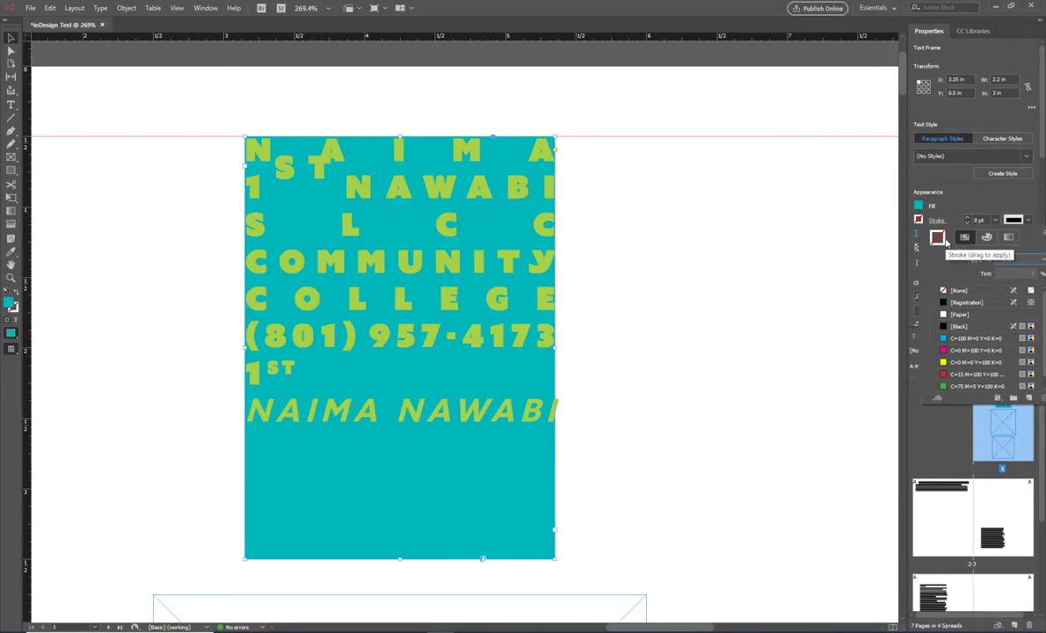
click(984, 241)
drag(1010, 380, 999, 369)
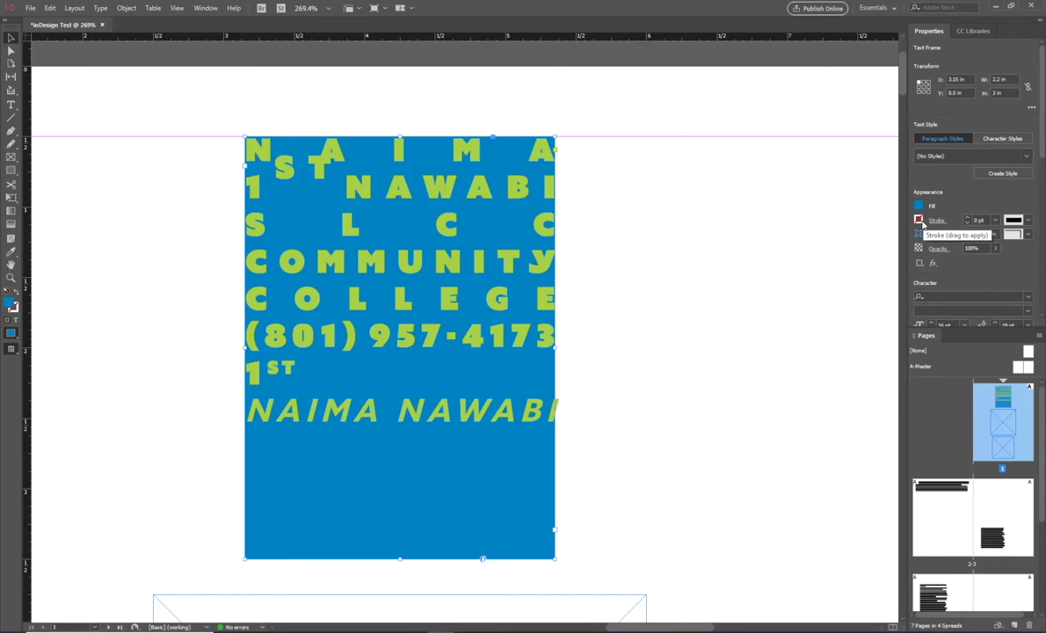
Give the frame a 2 pt stroke and change its fill to light cyan (C 71, Y 12)
click(967, 218)
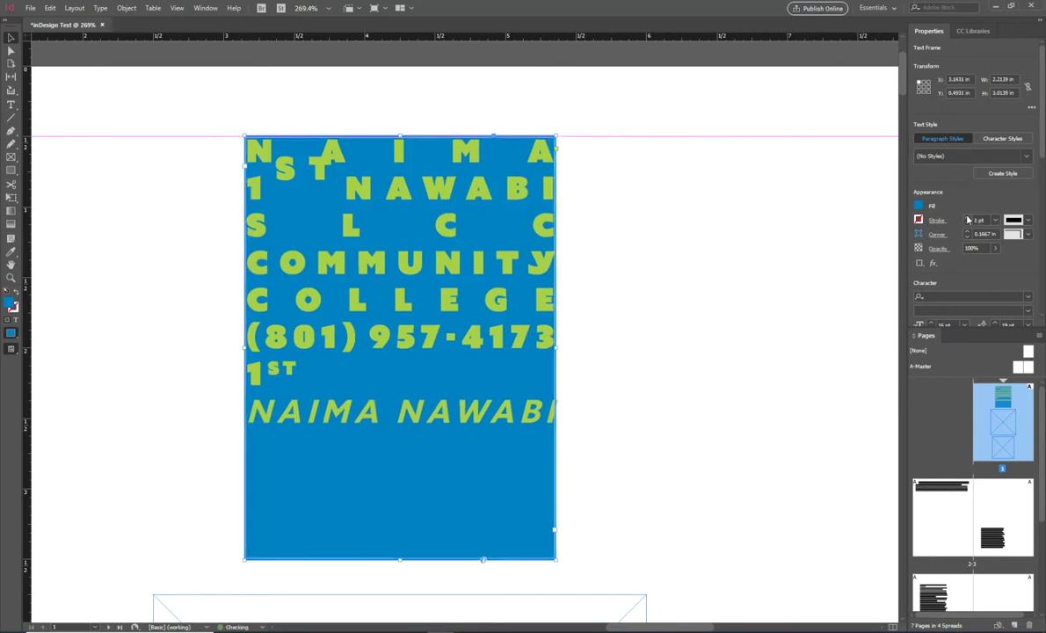
click(968, 219)
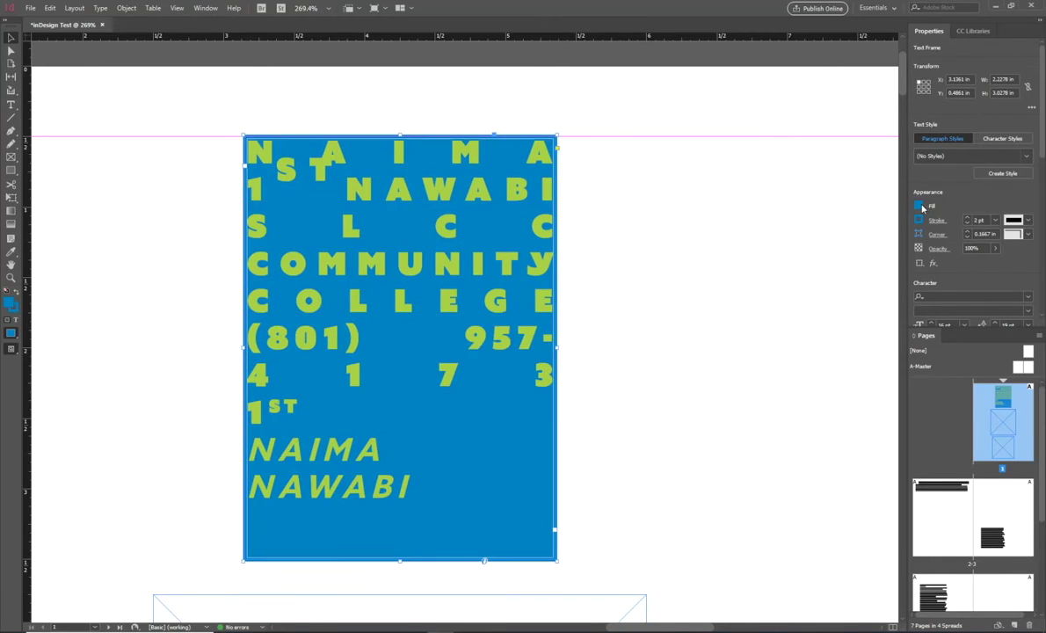
click(918, 219)
click(986, 223)
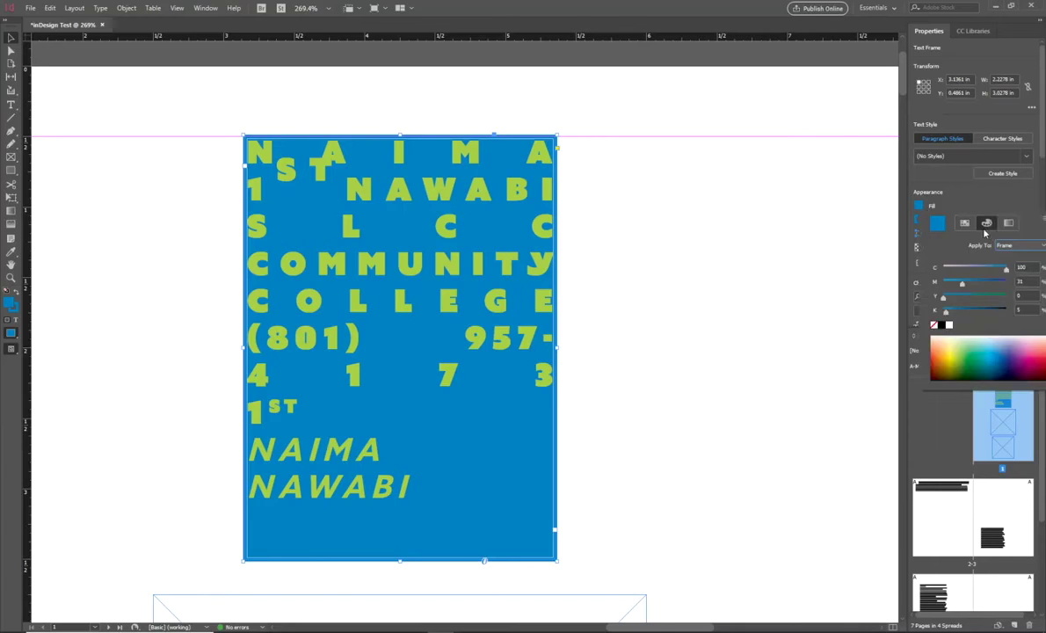
click(989, 347)
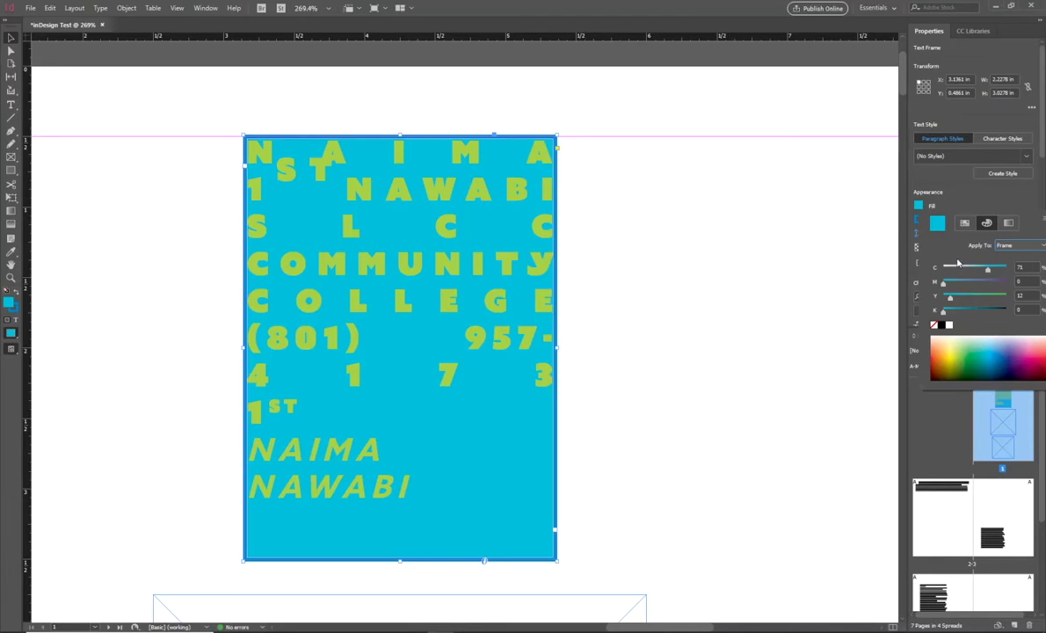
click(914, 219)
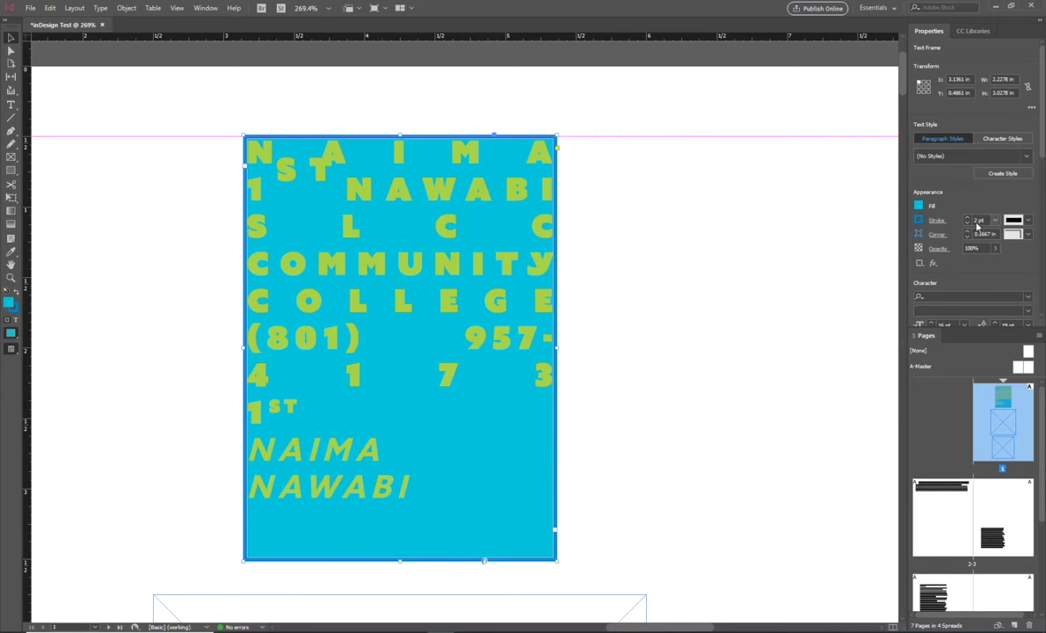
Raise the frame's stroke weight to 4 pt, keeping colour applied to the frame
click(966, 217)
click(967, 217)
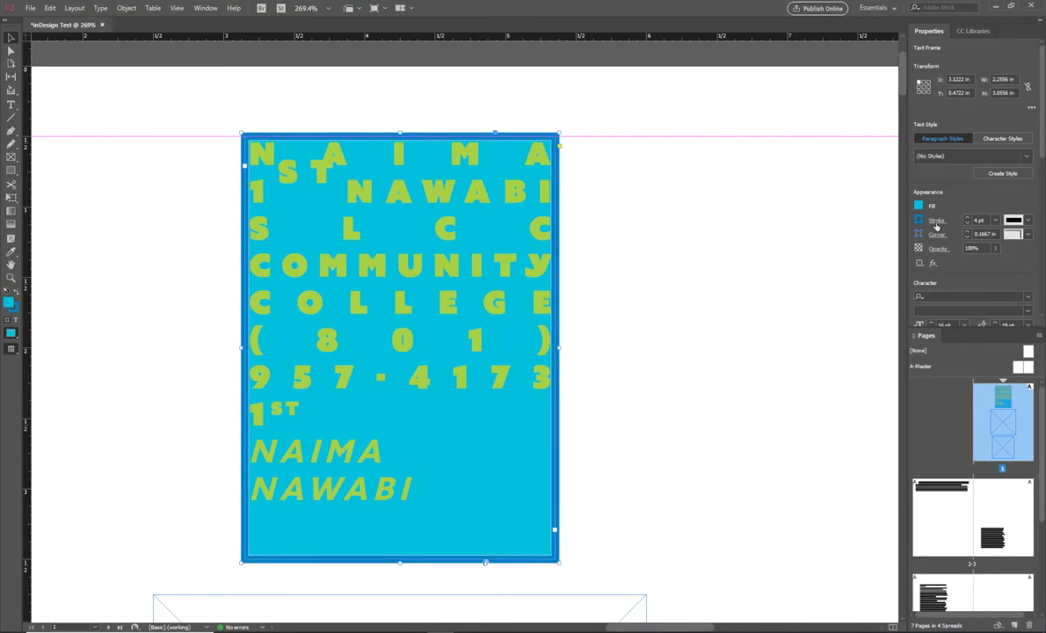
click(935, 225)
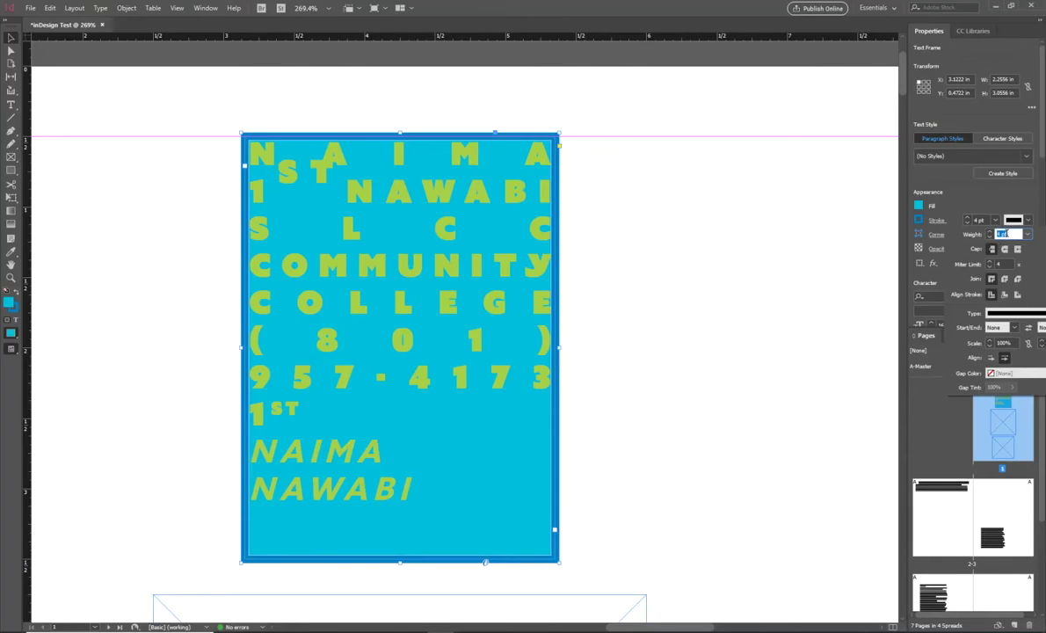
click(918, 225)
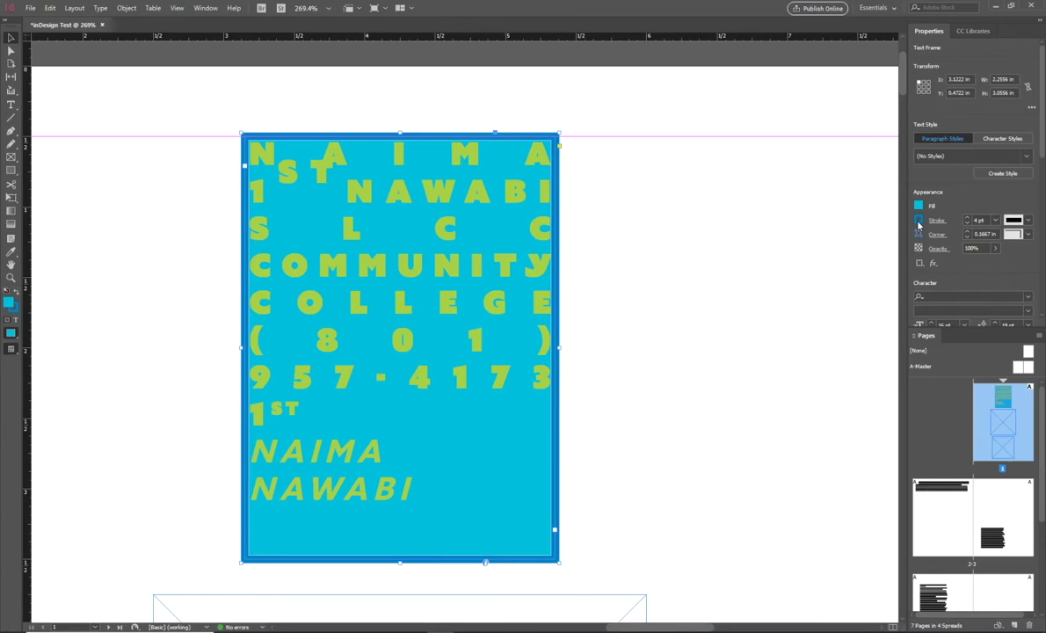
click(918, 225)
click(918, 225)
click(918, 225)
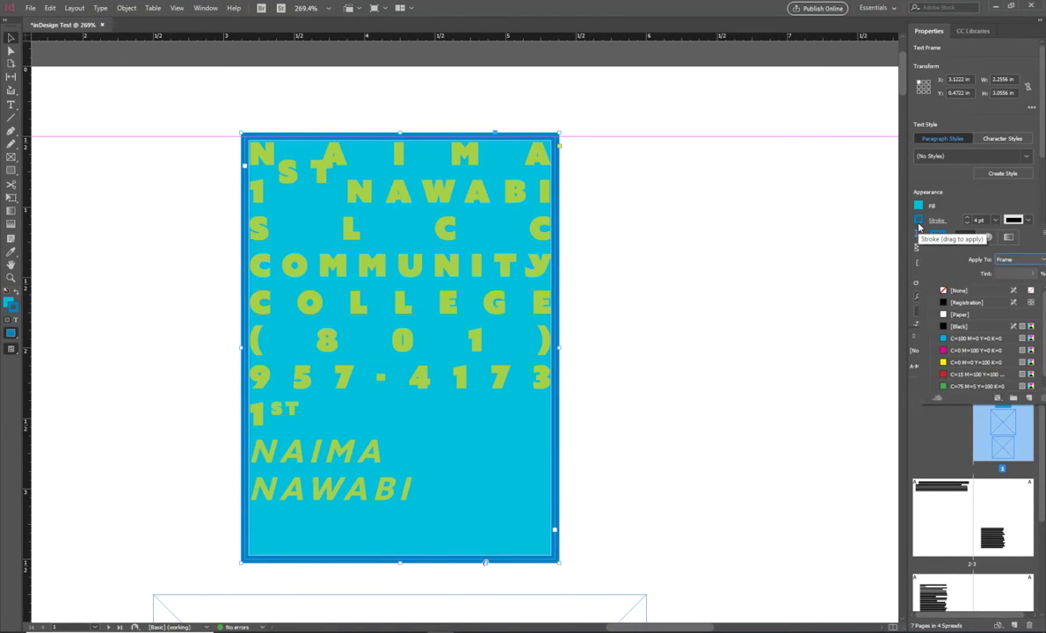
click(918, 225)
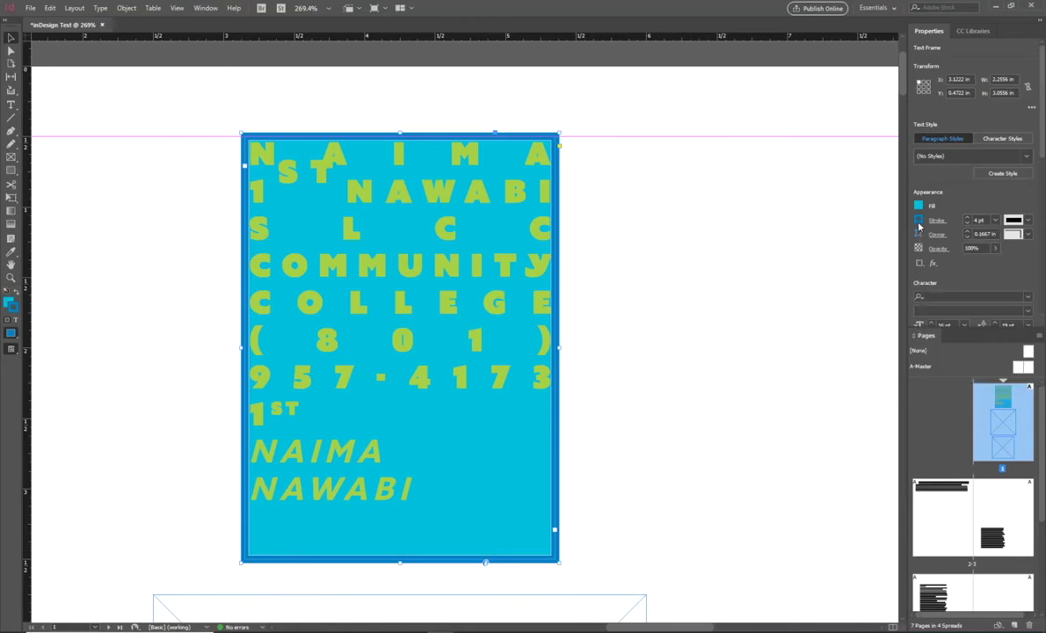
click(918, 225)
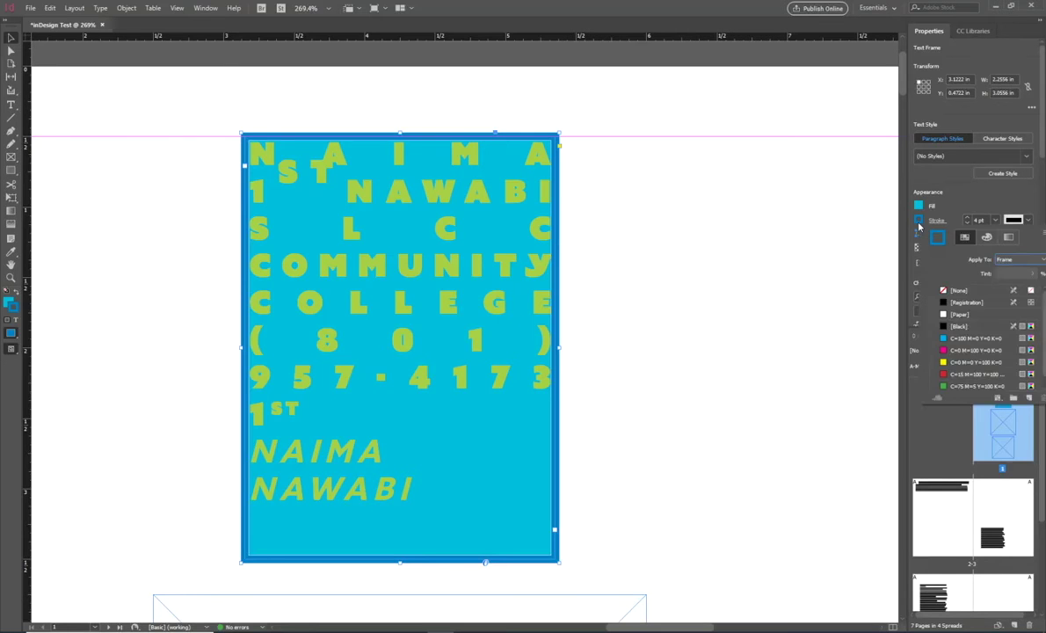
click(1018, 262)
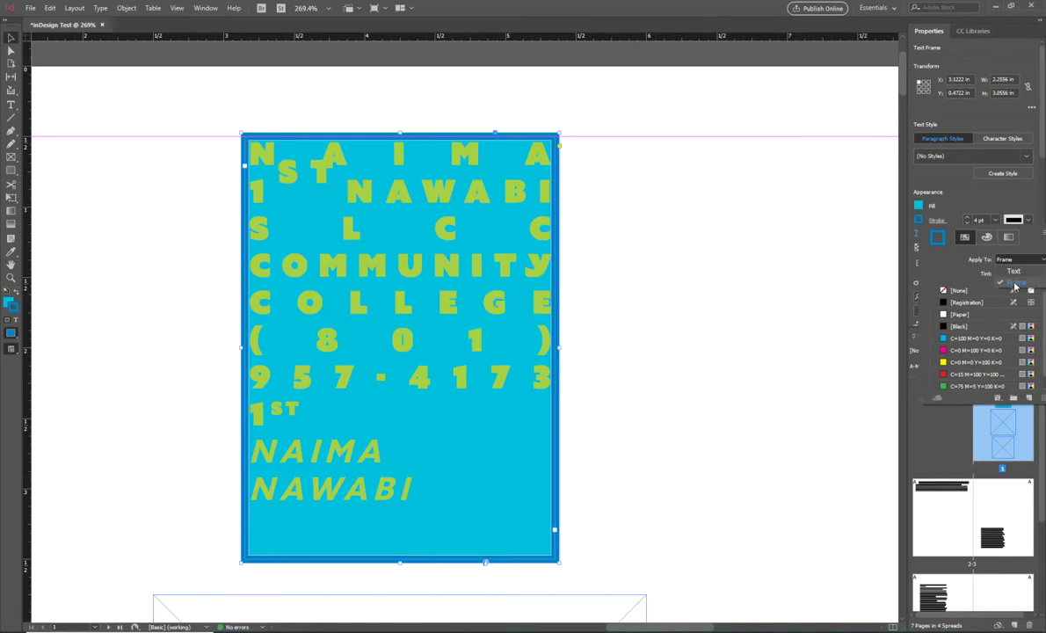
click(1015, 284)
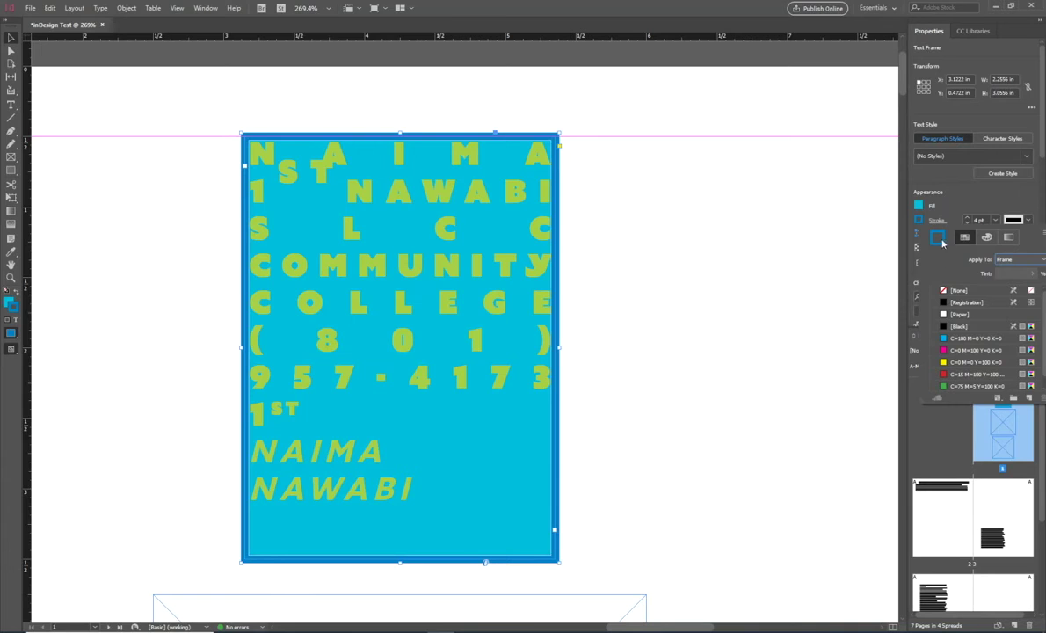
Make the frame stroke dark blue (C 100, M 92, Y 0, K 0) from the CMYK mixer
click(986, 237)
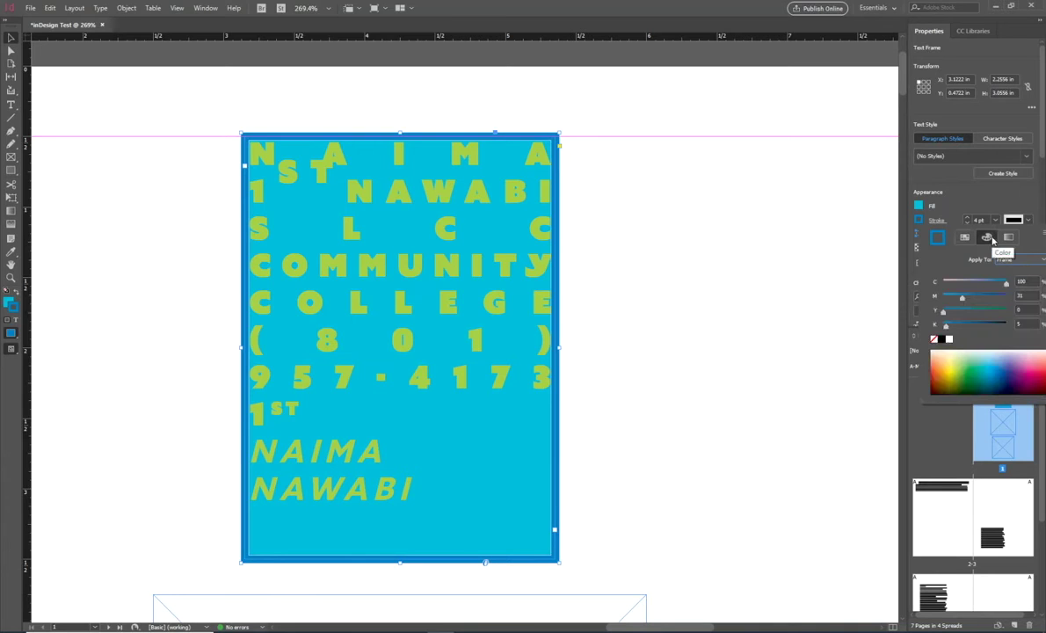
click(967, 369)
click(963, 355)
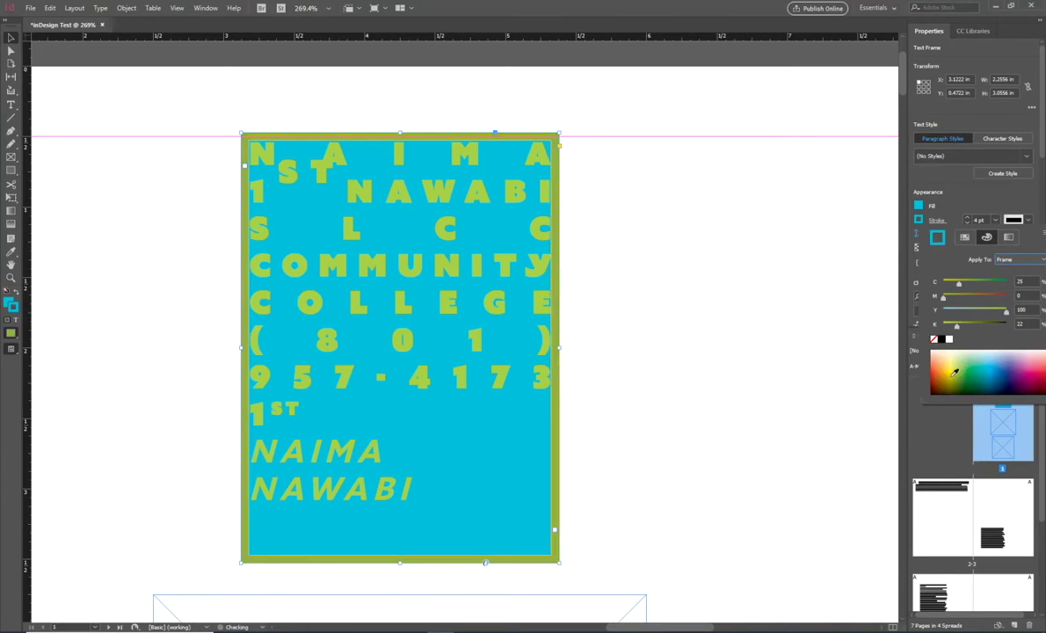
click(1035, 371)
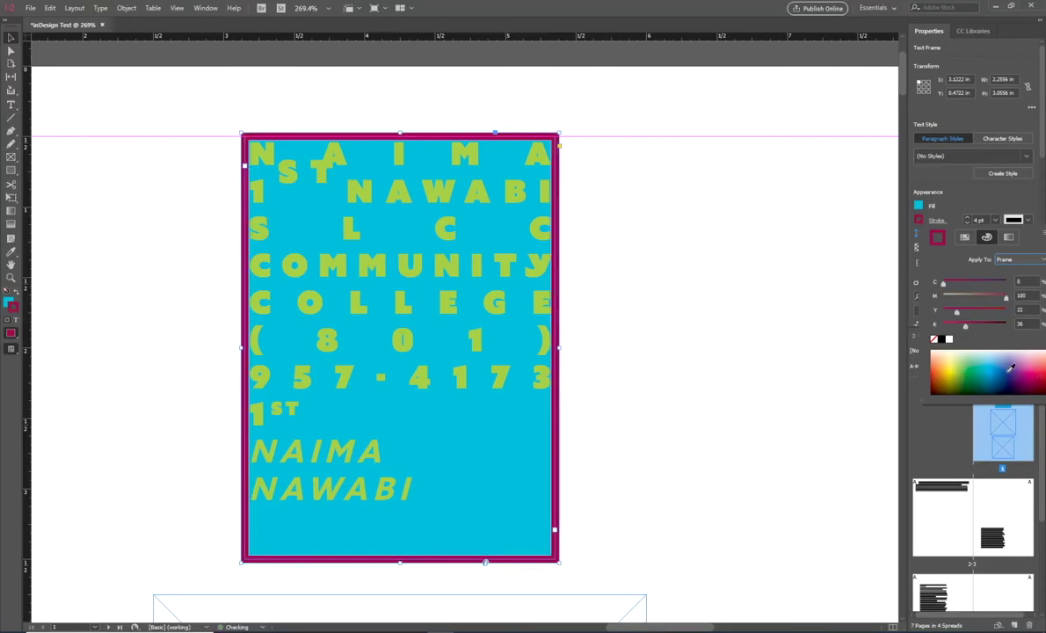
click(1010, 367)
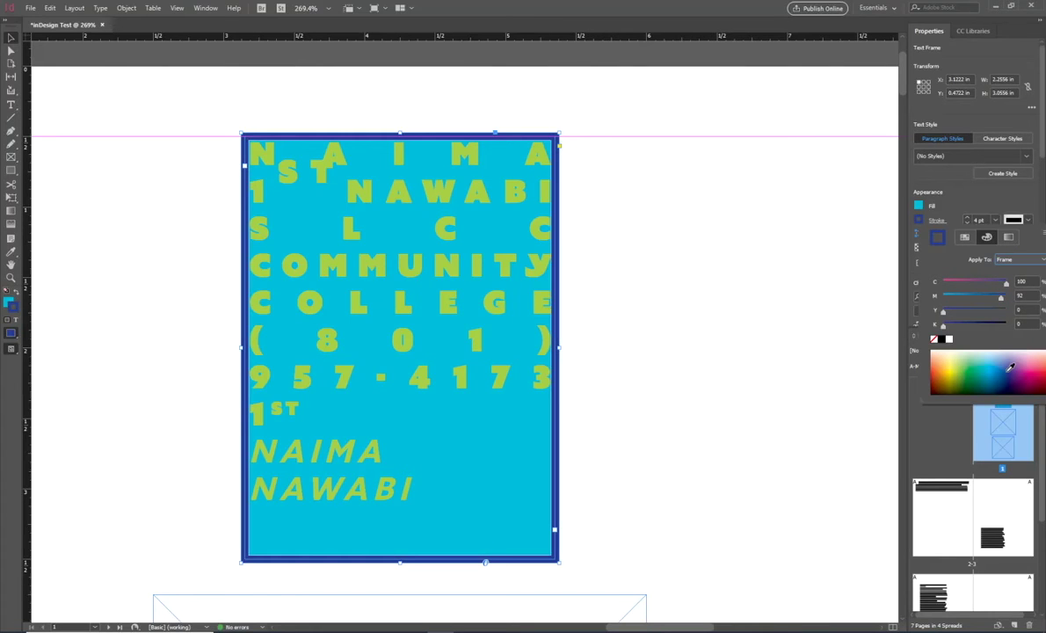
click(985, 203)
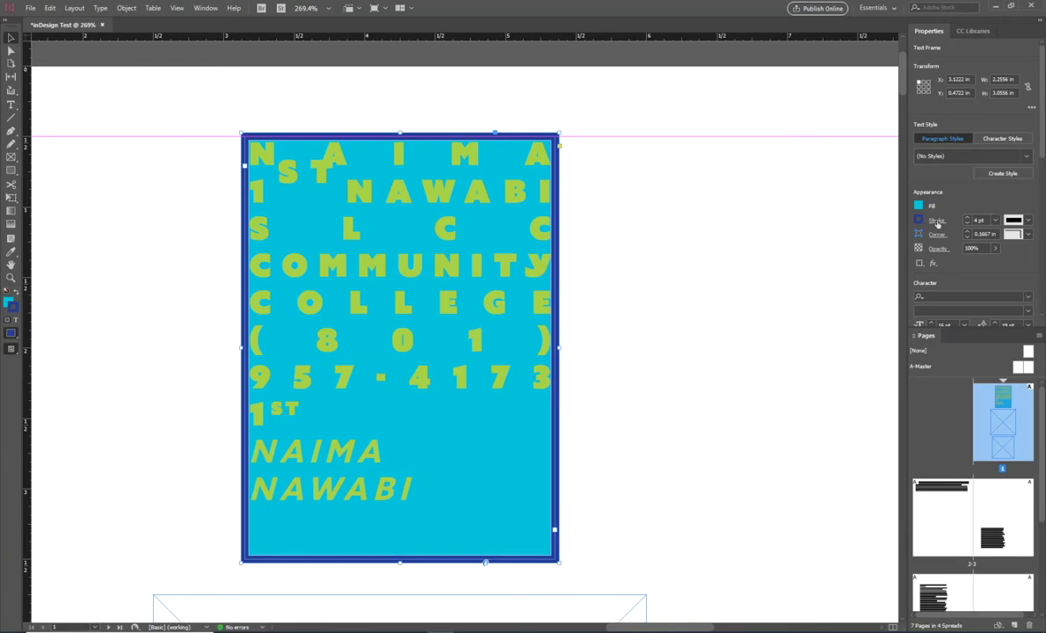
Zoom to 400% and set the 4 pt stroke to Align Stroke to Outside
click(936, 224)
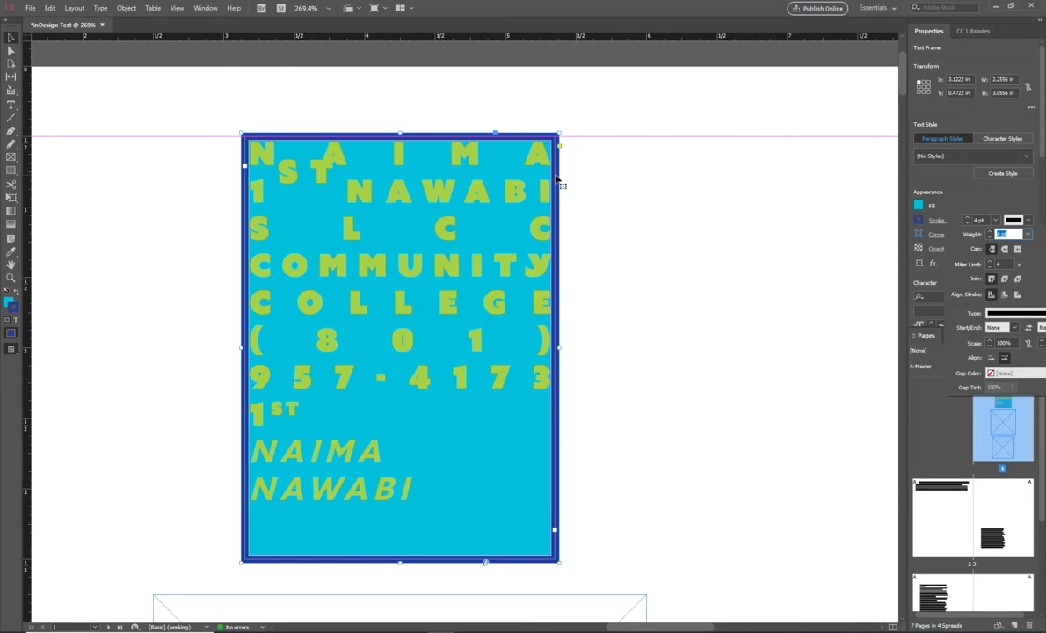
key(ctrl+equal)
key(ctrl+equal)
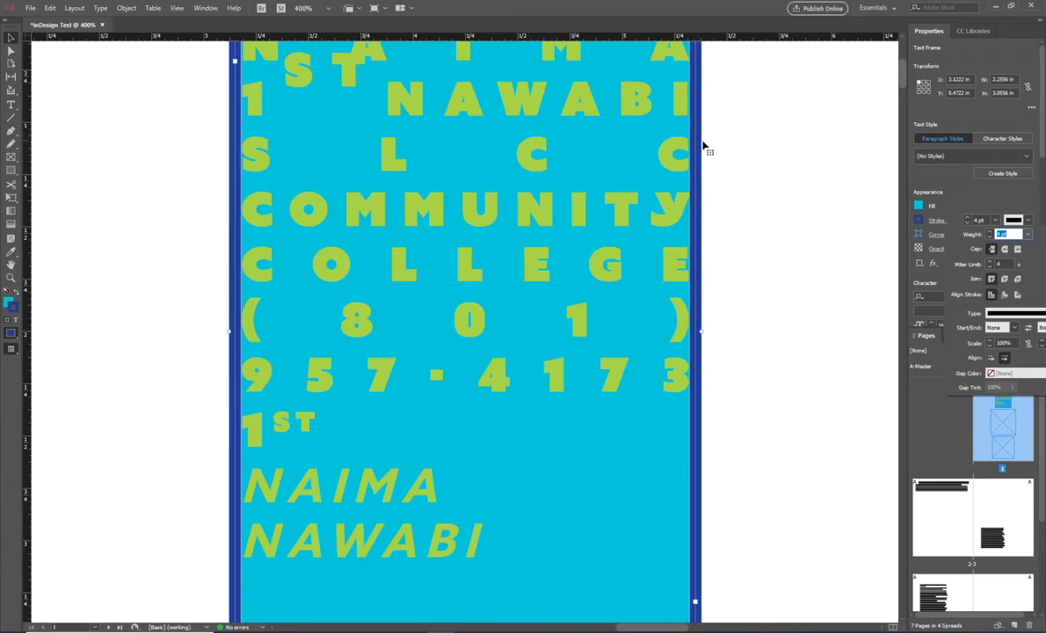
click(1005, 296)
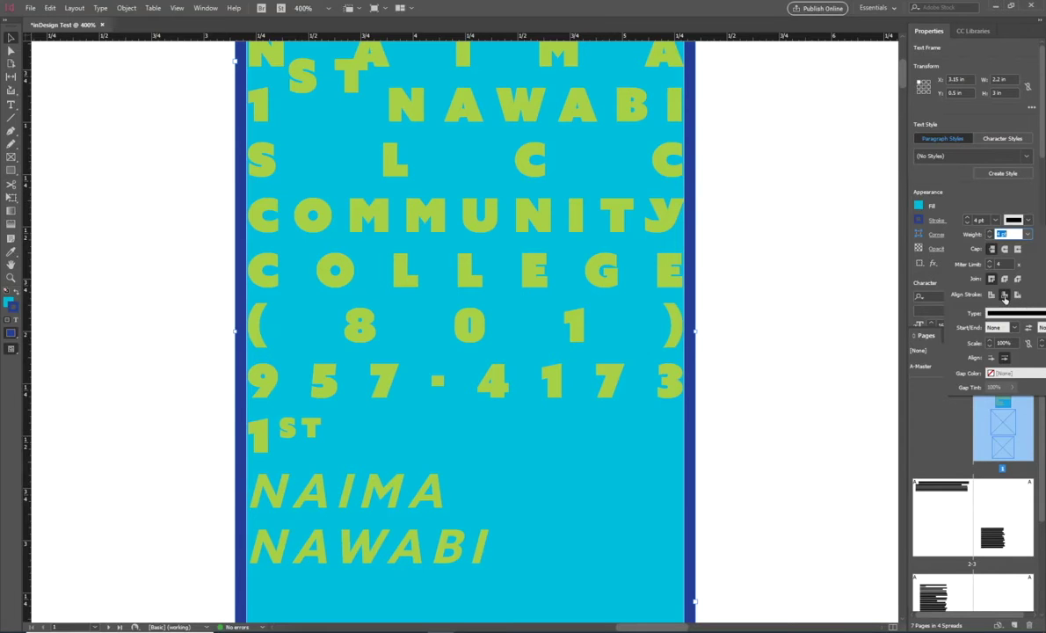
click(1017, 296)
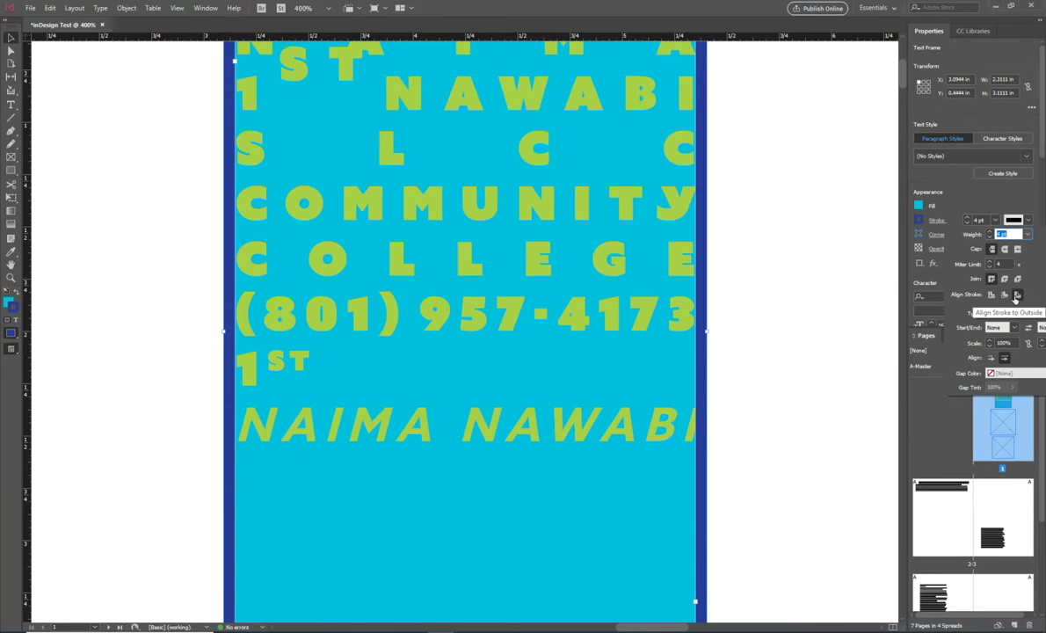
key(ctrl+z)
key(ctrl+shift+z)
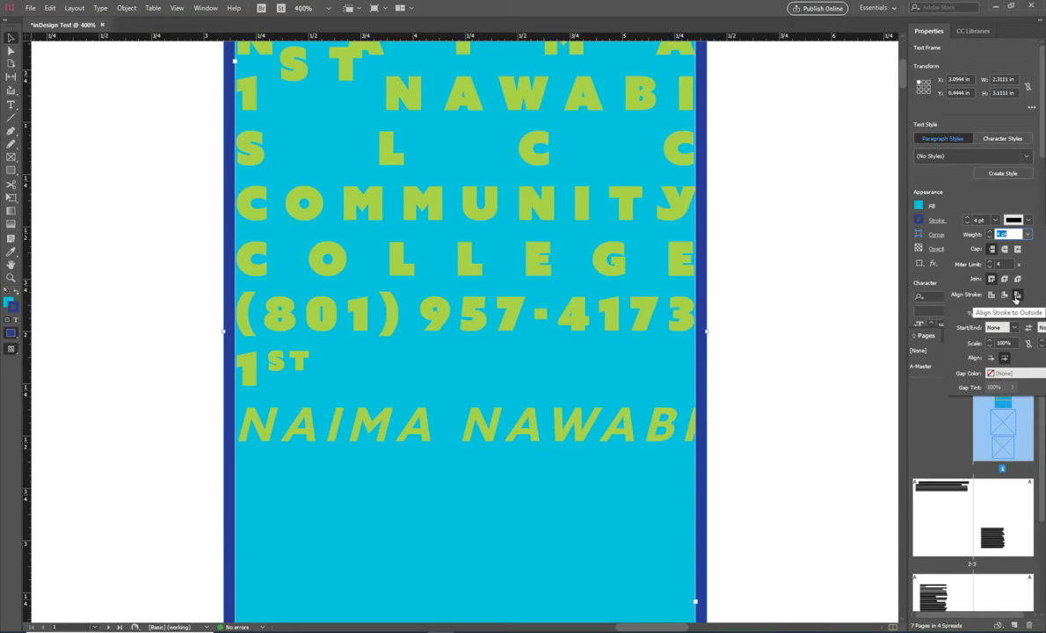
Reduce the text frame's stroke weight from 4 pt to 3 pt
key(Escape)
click(966, 217)
click(966, 223)
click(966, 223)
Try Thick - Thin and Dashed (3 and 2) stroke types, settling on Dashed (4 and 4)
click(1024, 221)
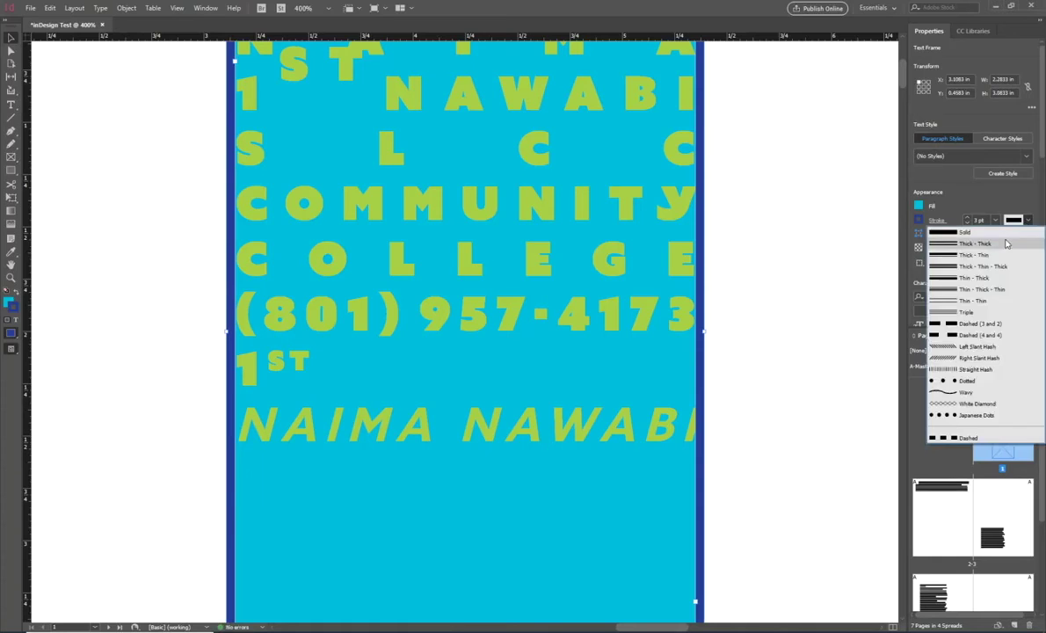
click(974, 255)
click(1024, 221)
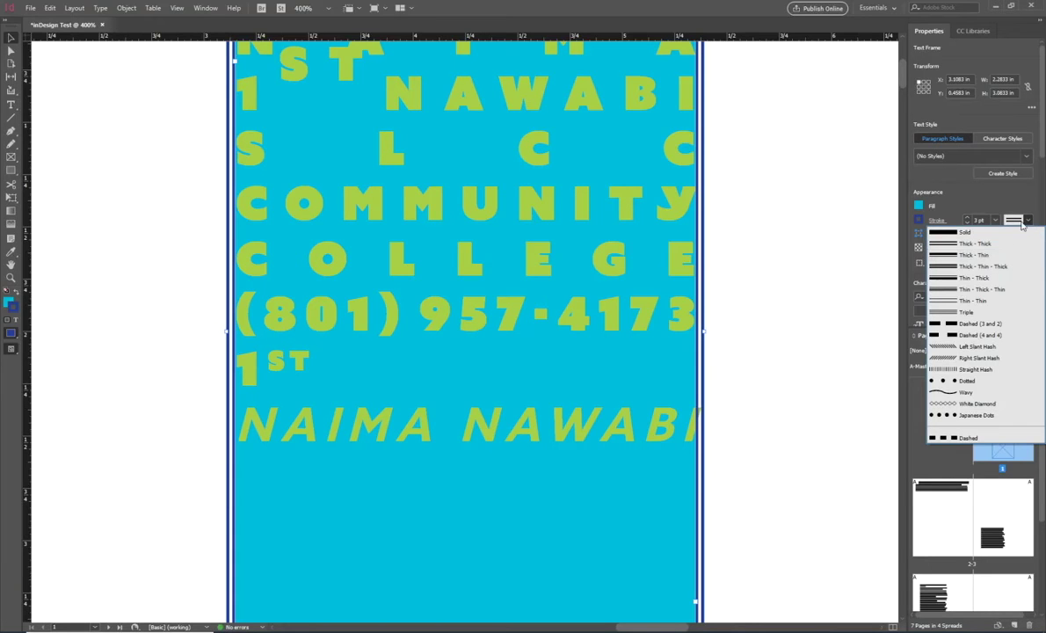
click(980, 324)
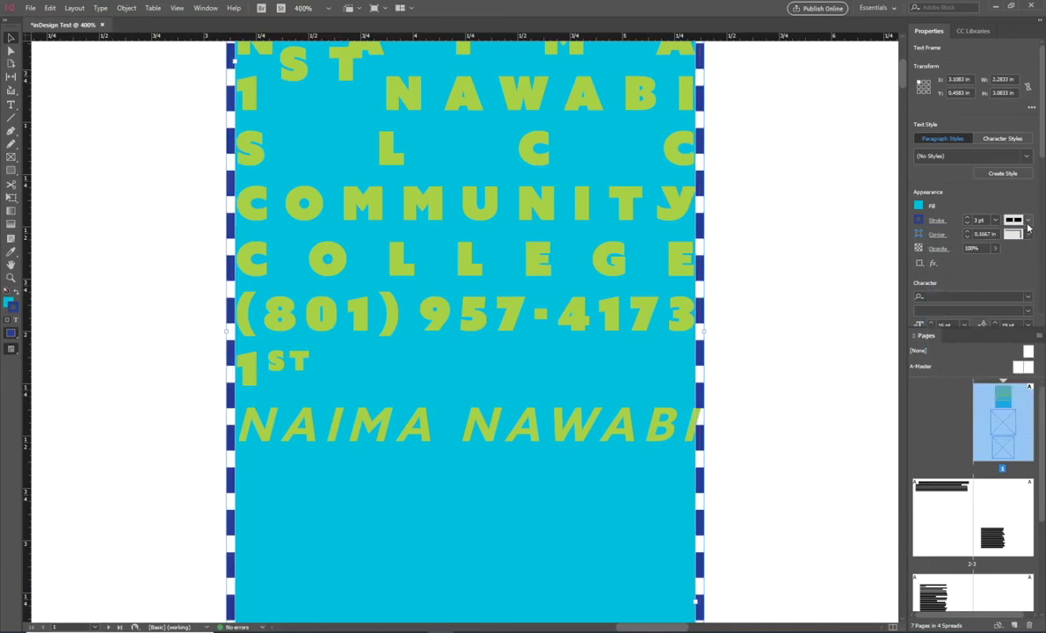
click(1024, 221)
click(985, 338)
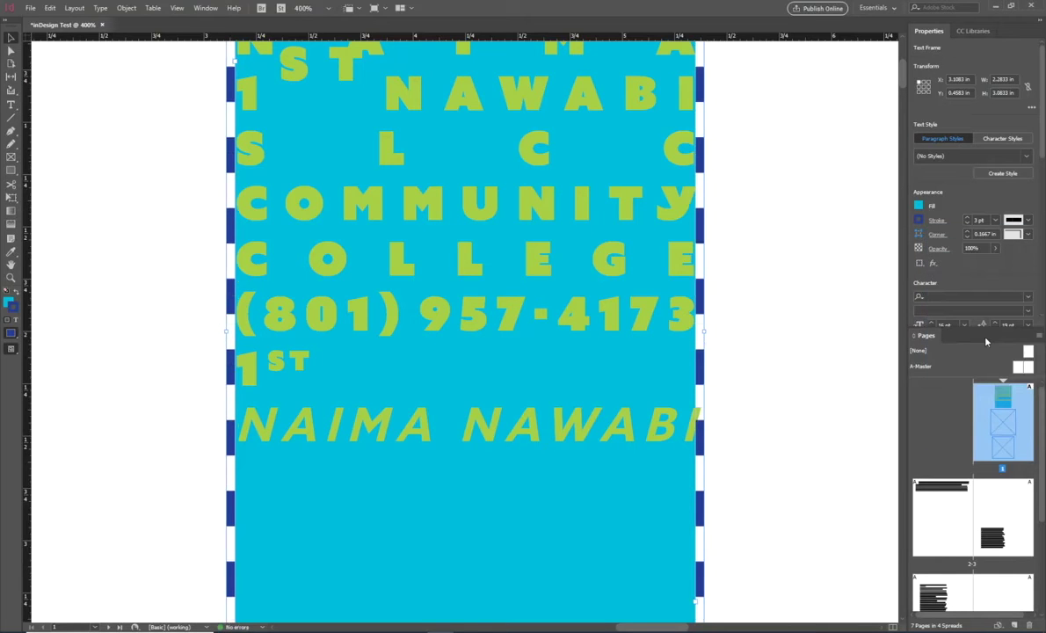
Review the stroke type list and full stroke options, keeping Dashed (4 and 4)
click(1026, 220)
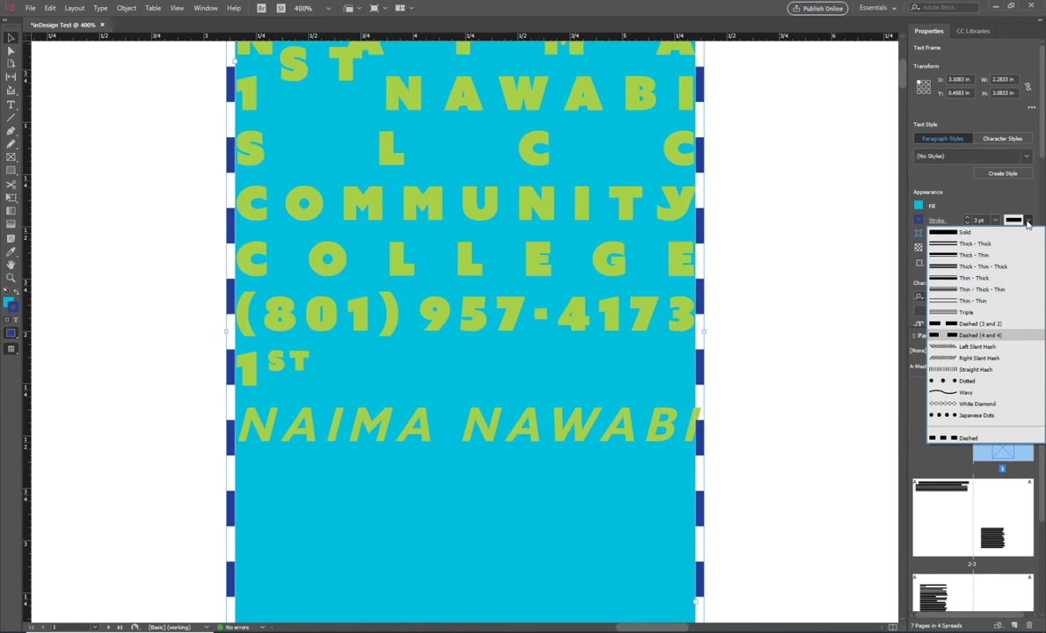
click(1026, 221)
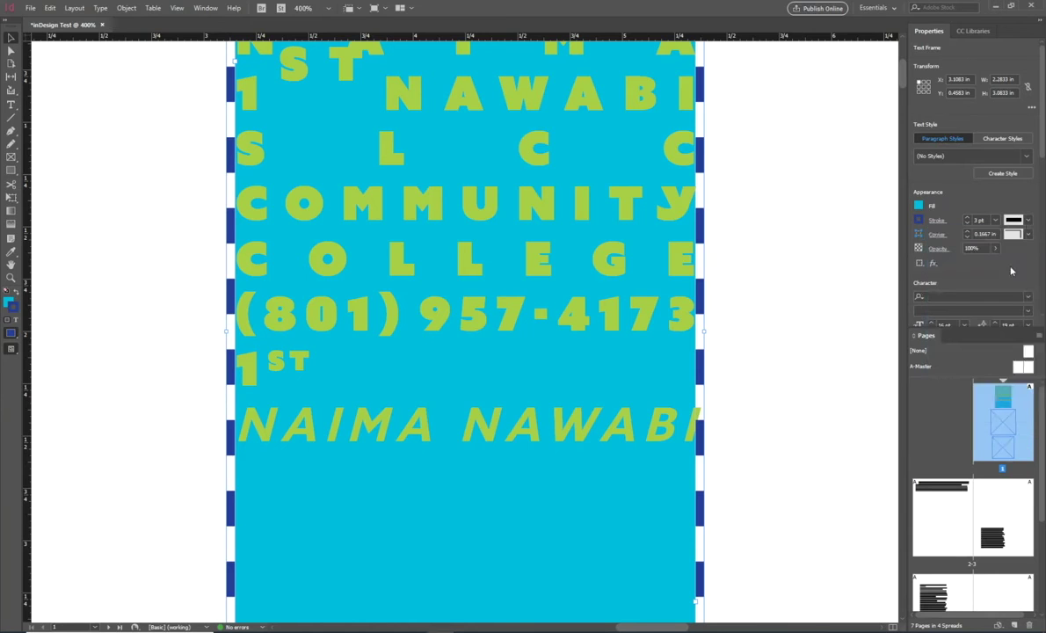
scroll(1013, 270, down, 3)
scroll(1015, 202, up, 3)
click(1027, 221)
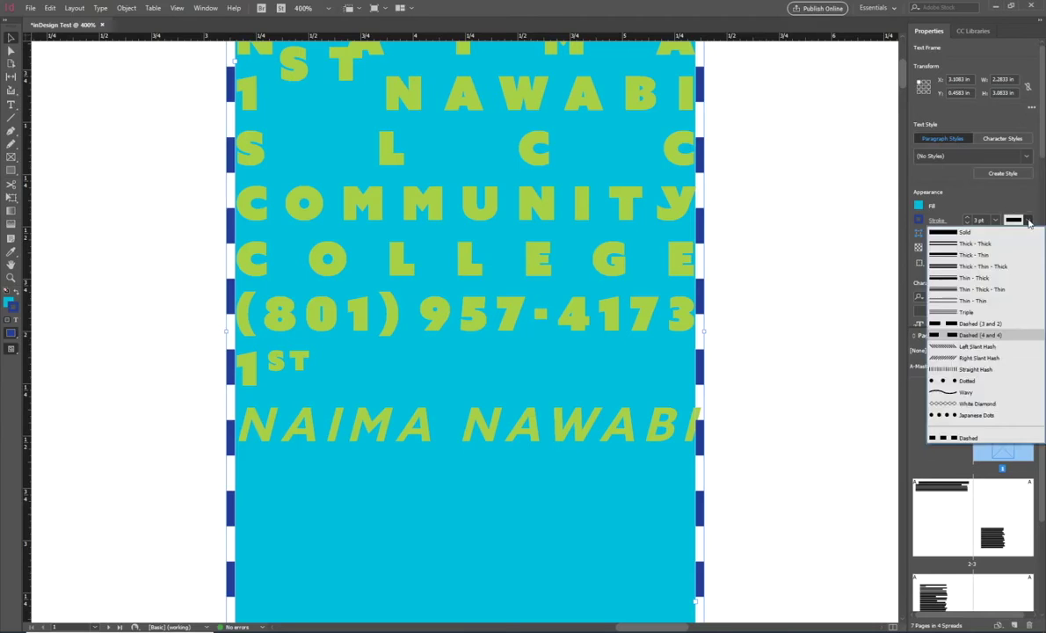
click(1029, 220)
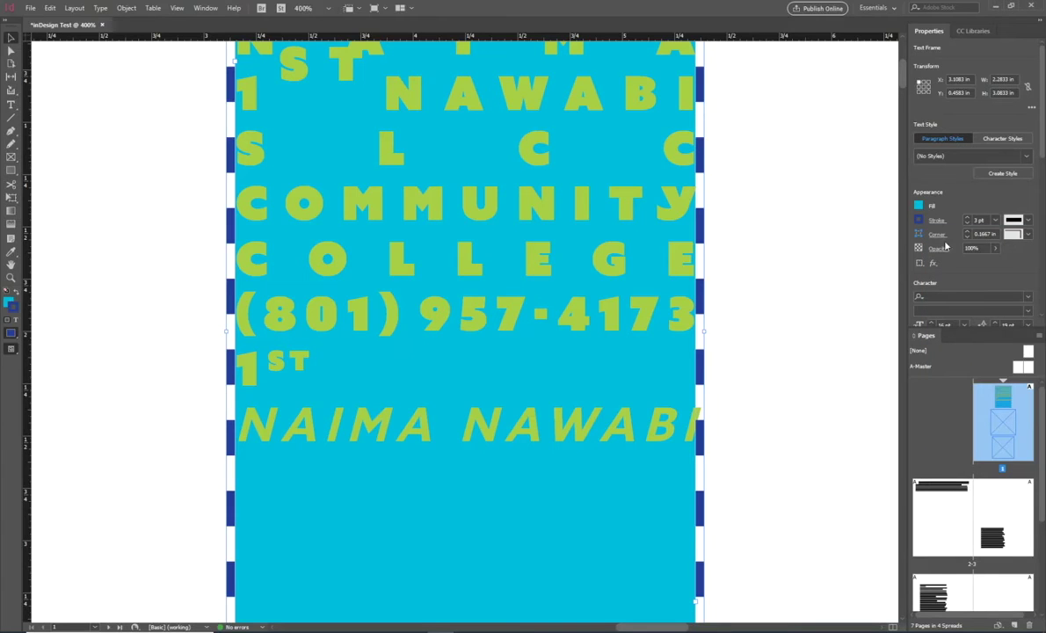
click(936, 220)
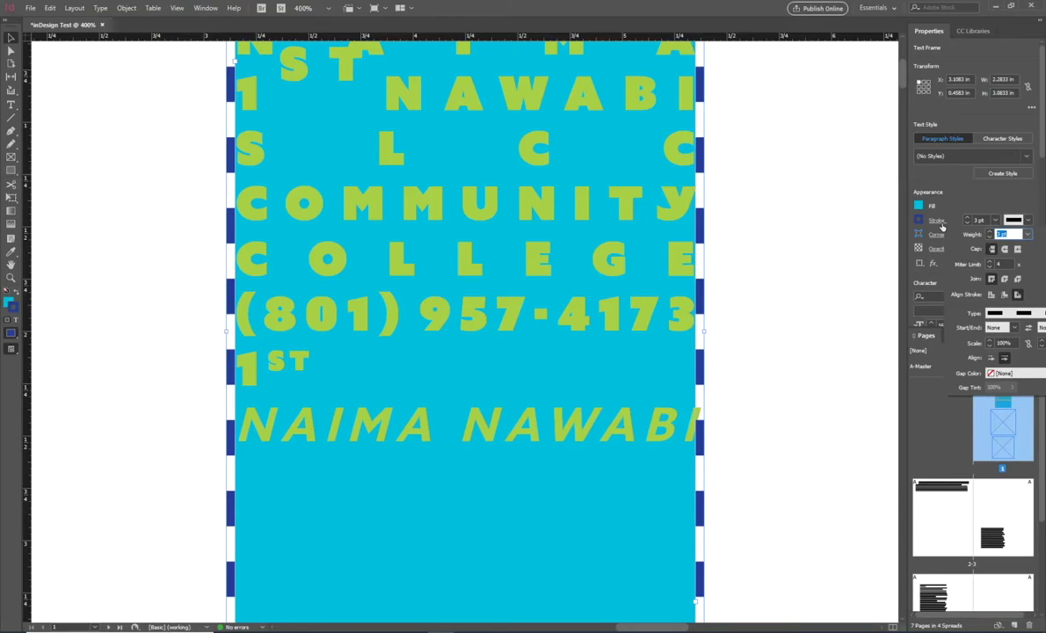
click(1027, 226)
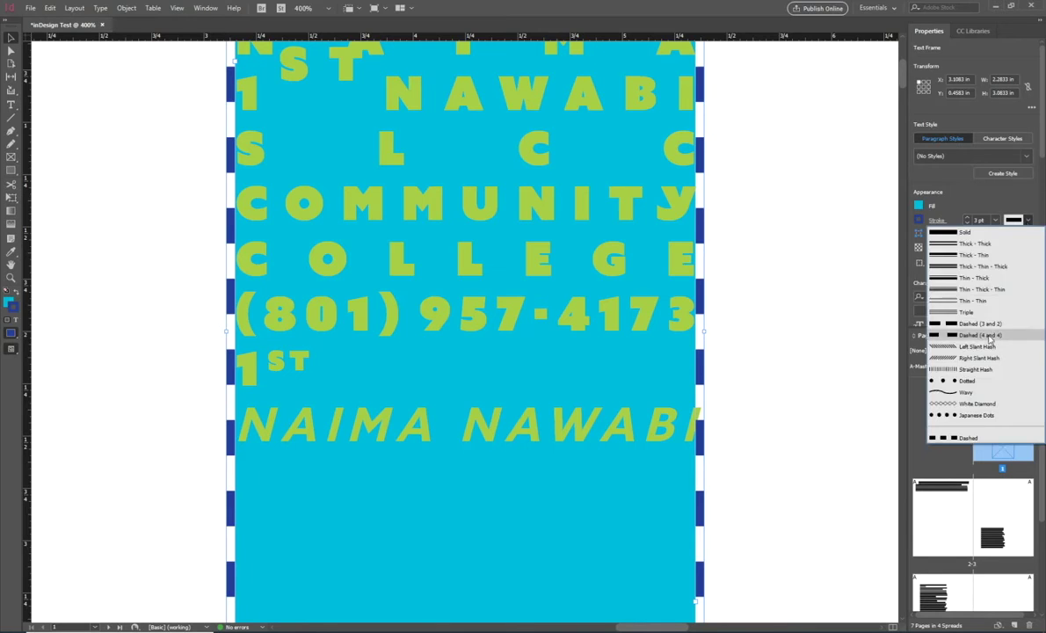
click(1036, 222)
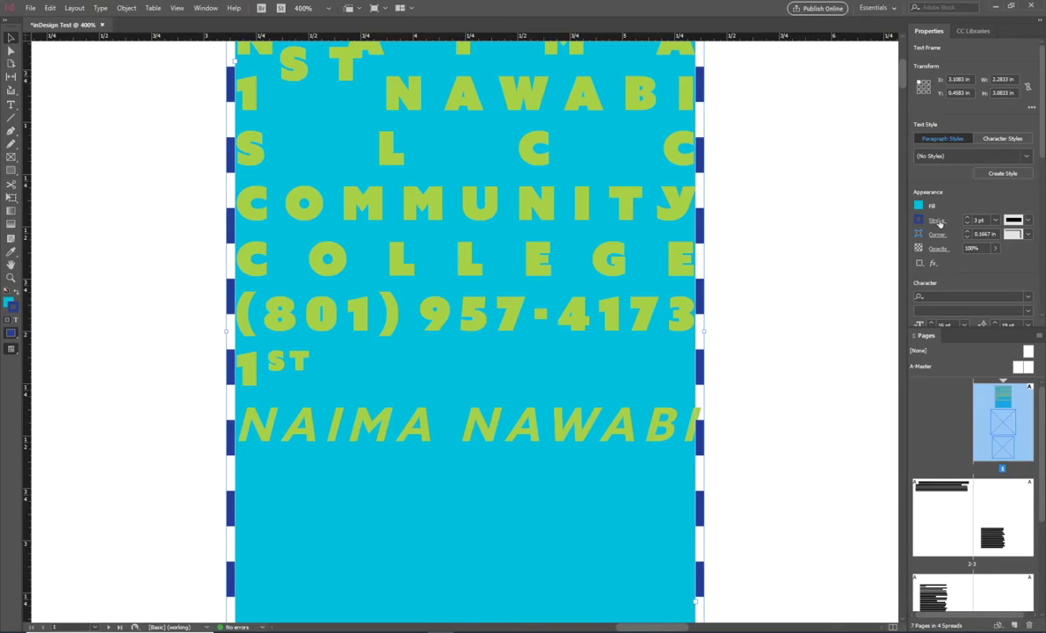
click(937, 221)
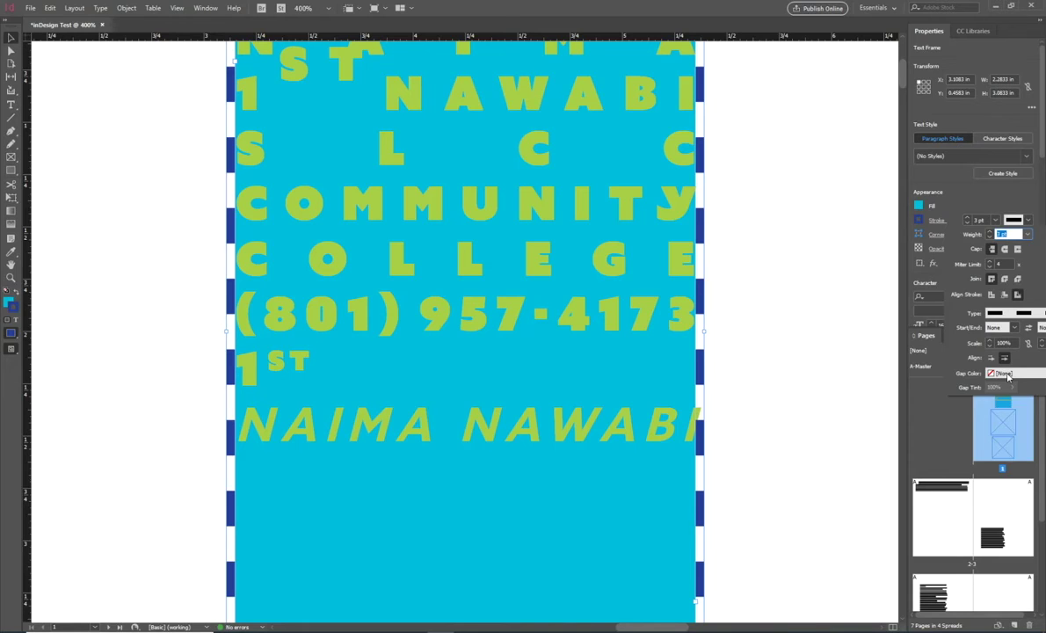
click(1007, 376)
click(956, 438)
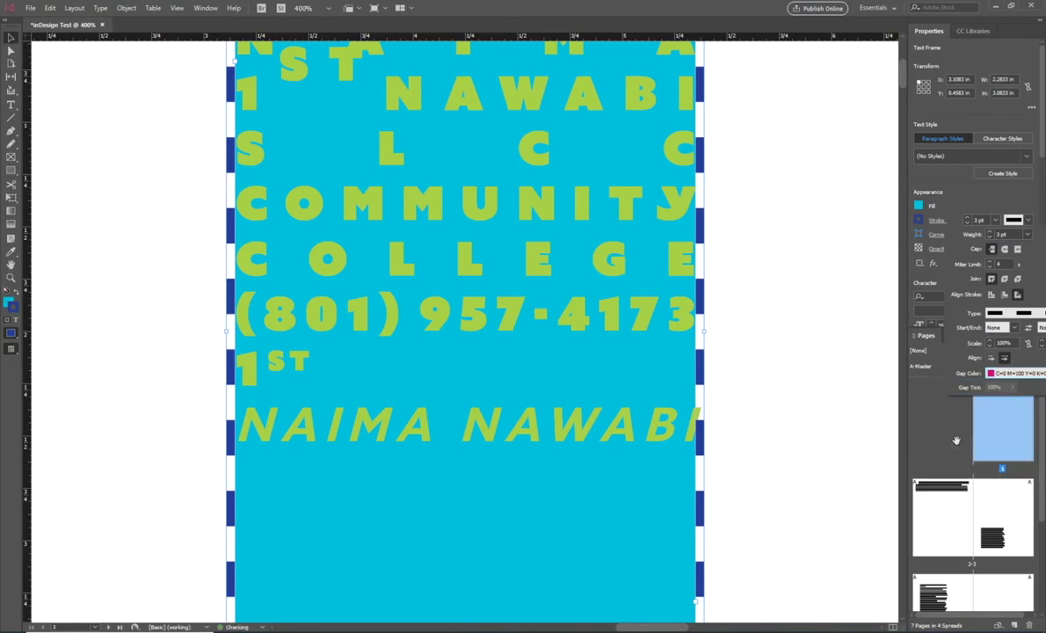
click(988, 376)
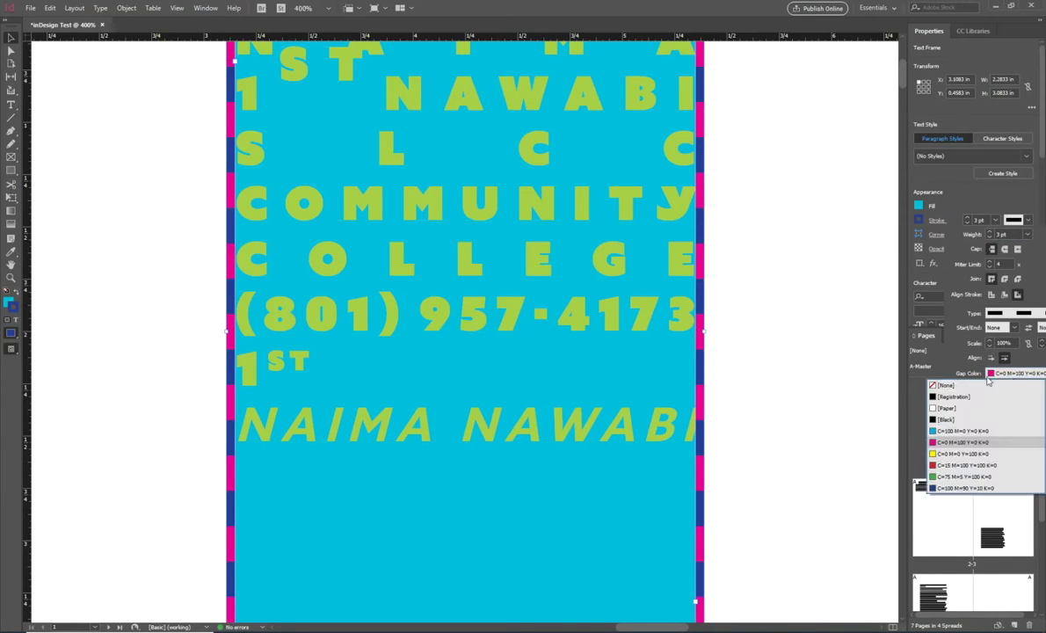
click(945, 384)
click(993, 374)
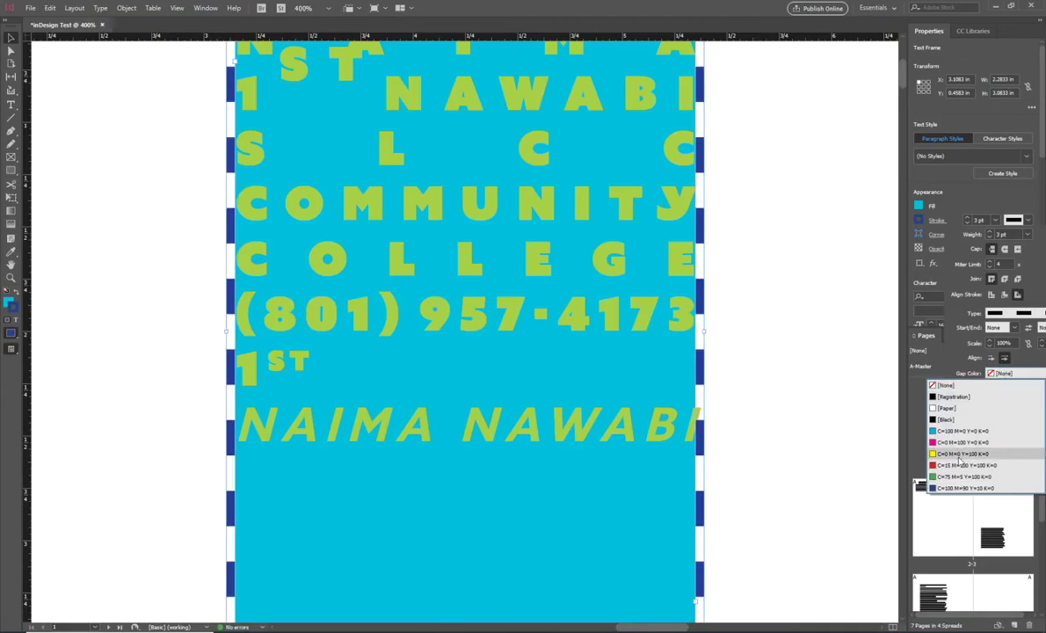
click(957, 454)
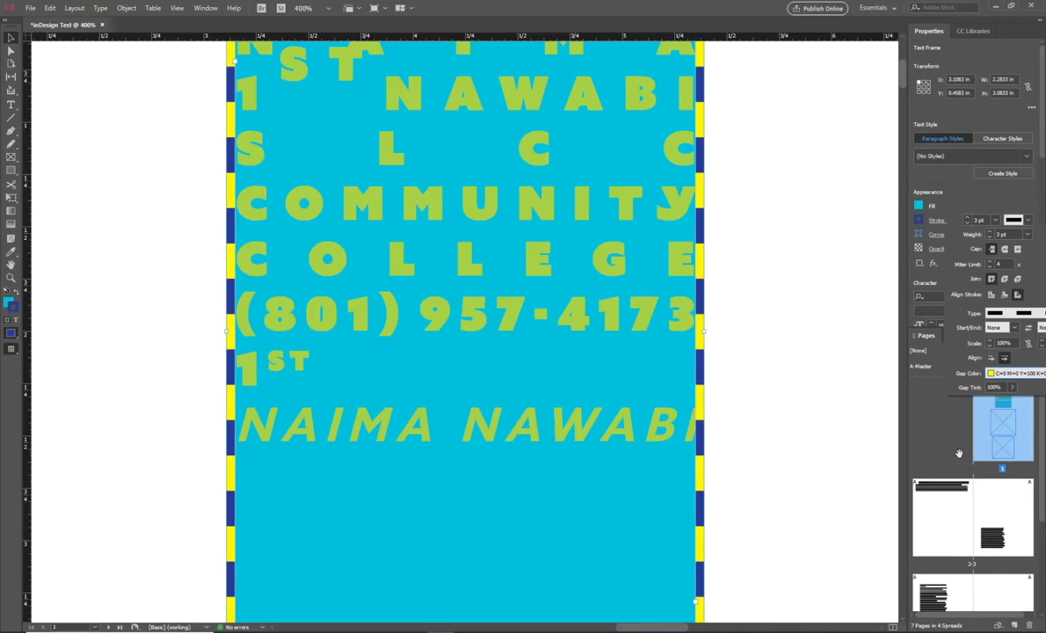
click(993, 373)
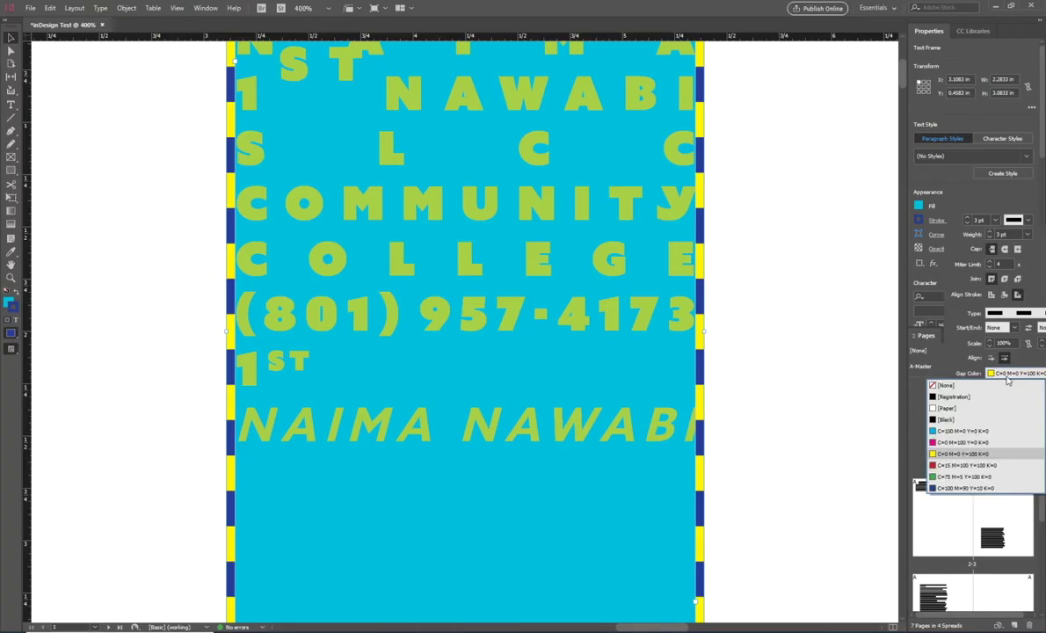
click(977, 444)
click(993, 373)
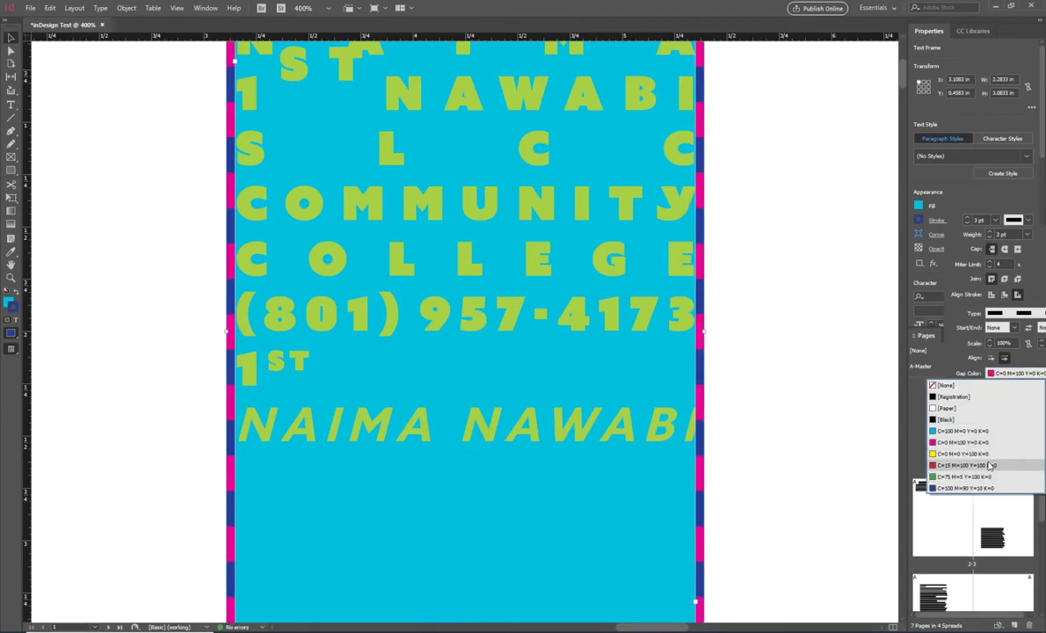
click(989, 465)
click(1007, 373)
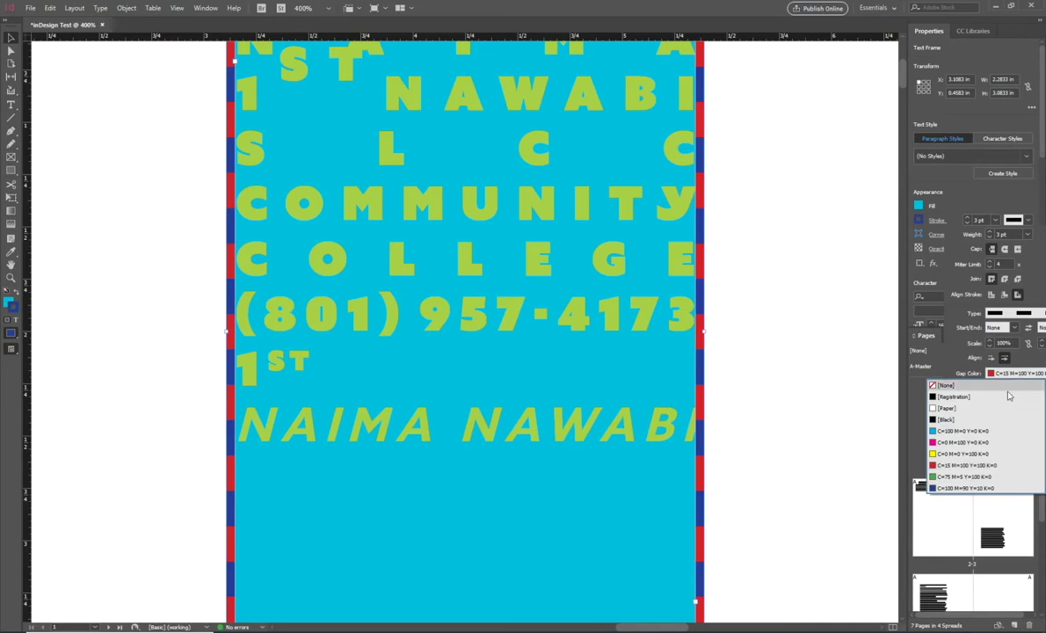
click(1004, 430)
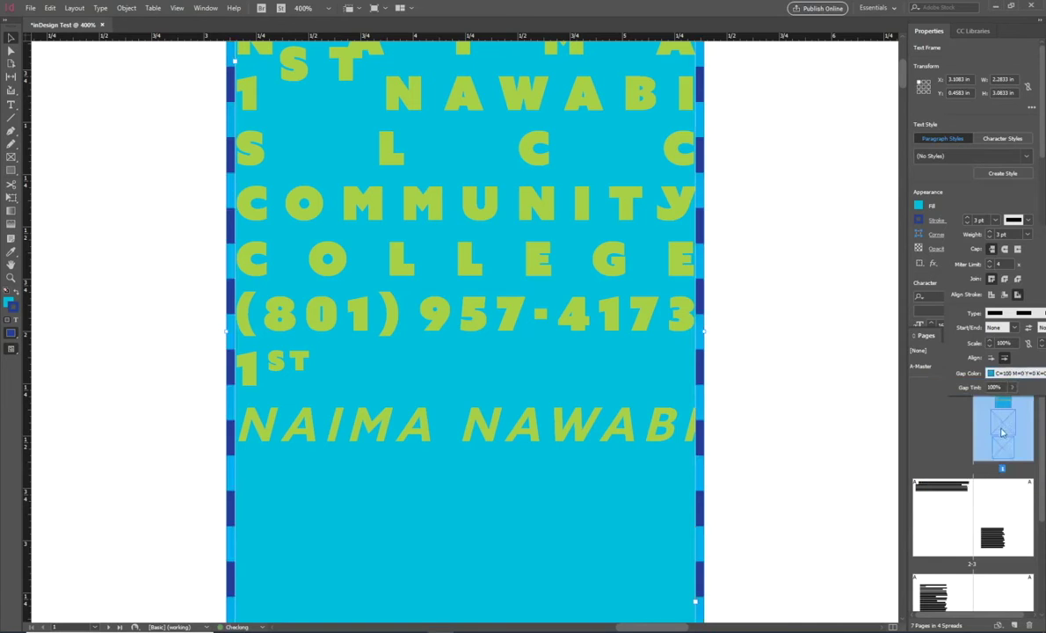
click(1017, 375)
click(997, 387)
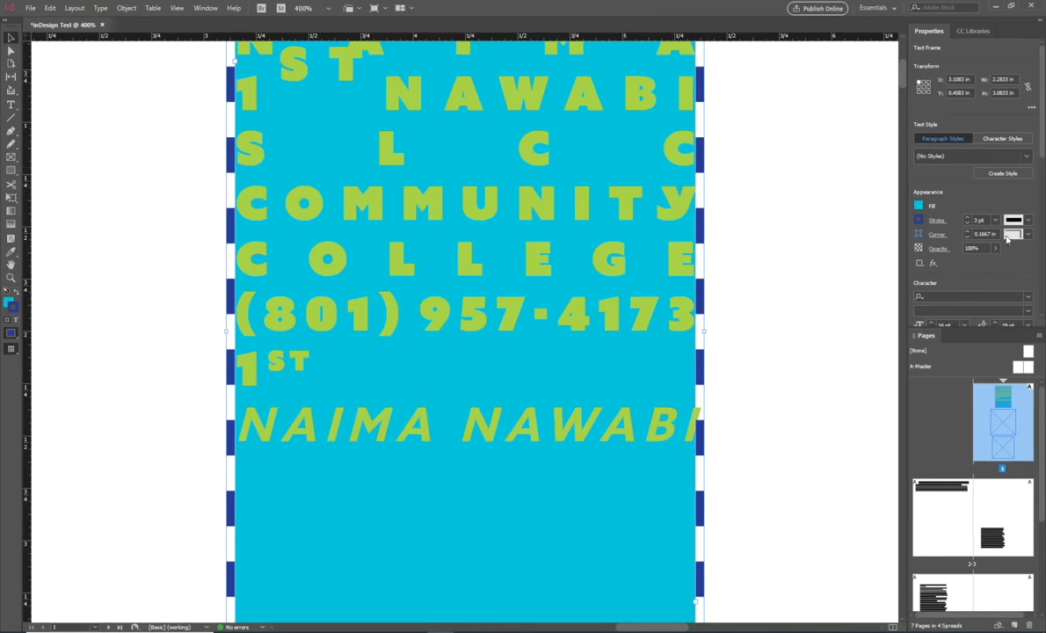
Align the dashed stroke to the inside of the frame, comparing with undo and redo
click(937, 221)
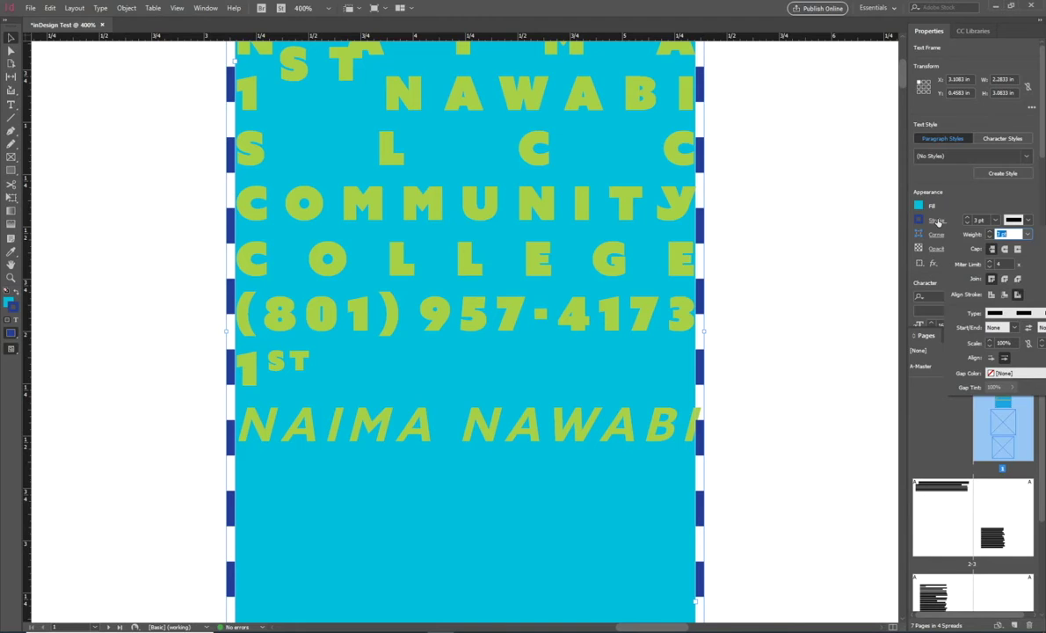
click(1005, 298)
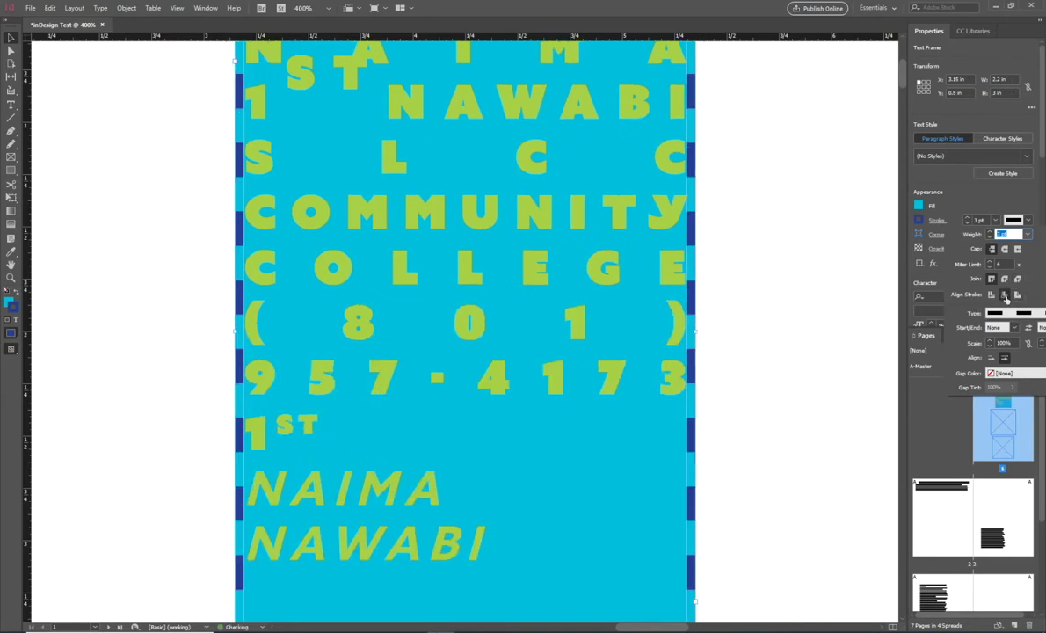
key(ctrl+z)
key(ctrl+shift+z)
key(ctrl+z)
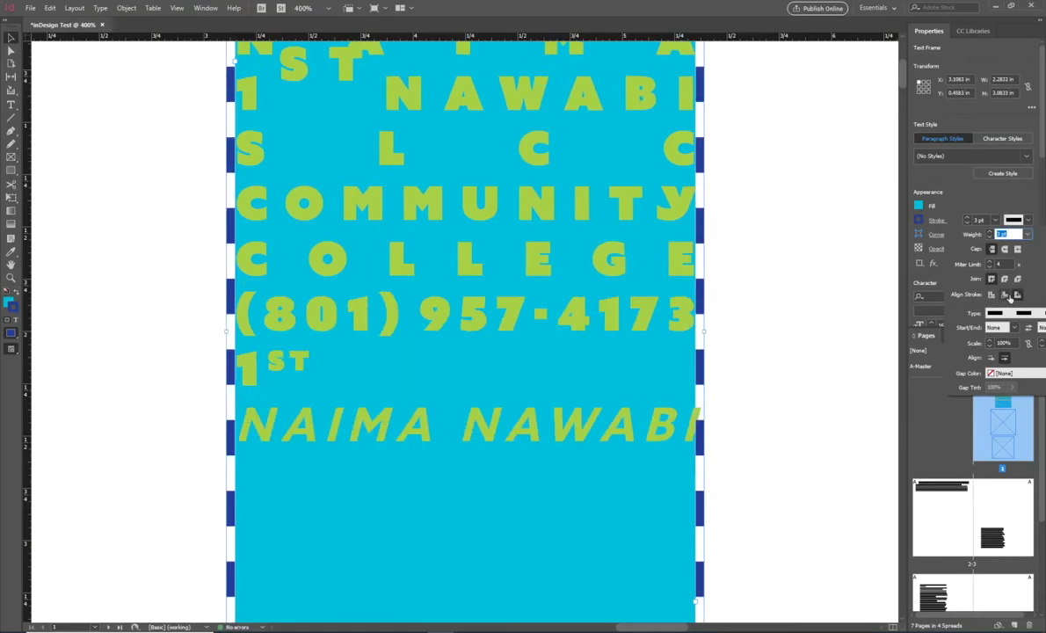
key(ctrl+shift+z)
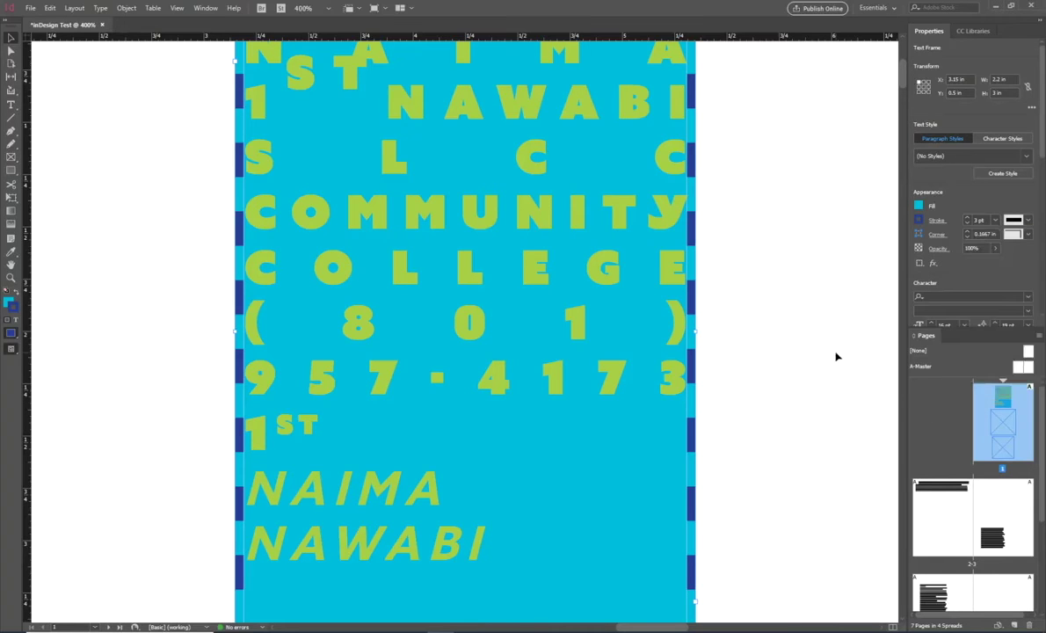
key(ctrl+minus)
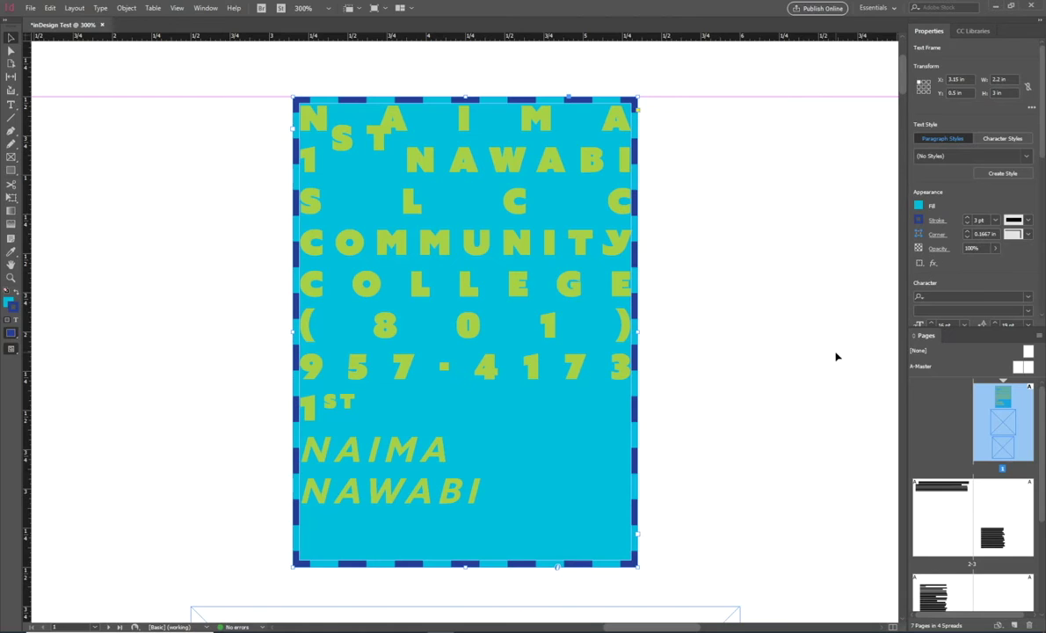
double_click(486, 203)
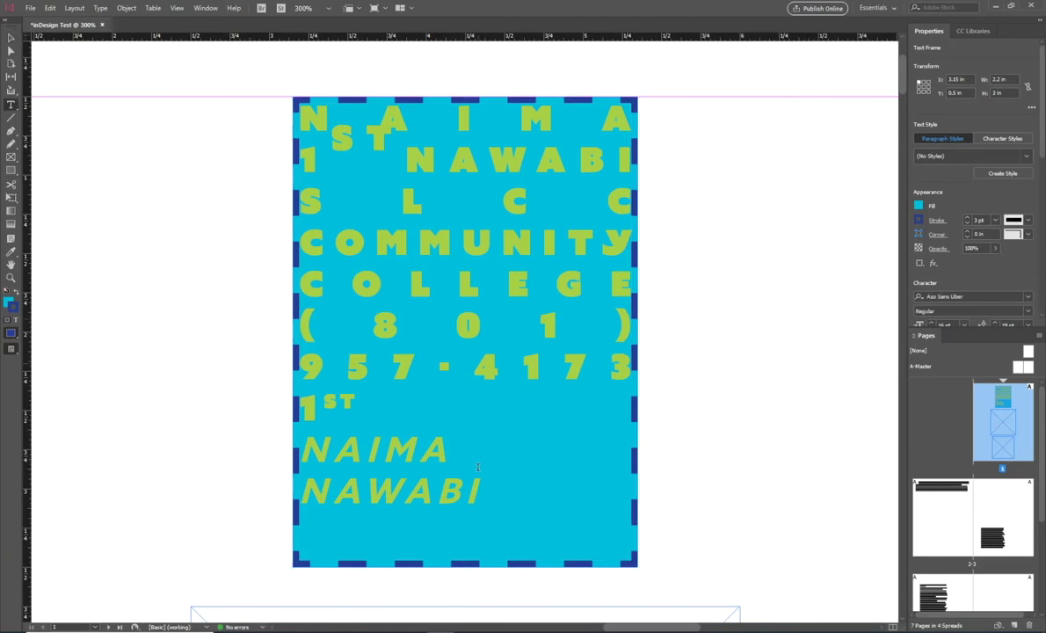
click(490, 495)
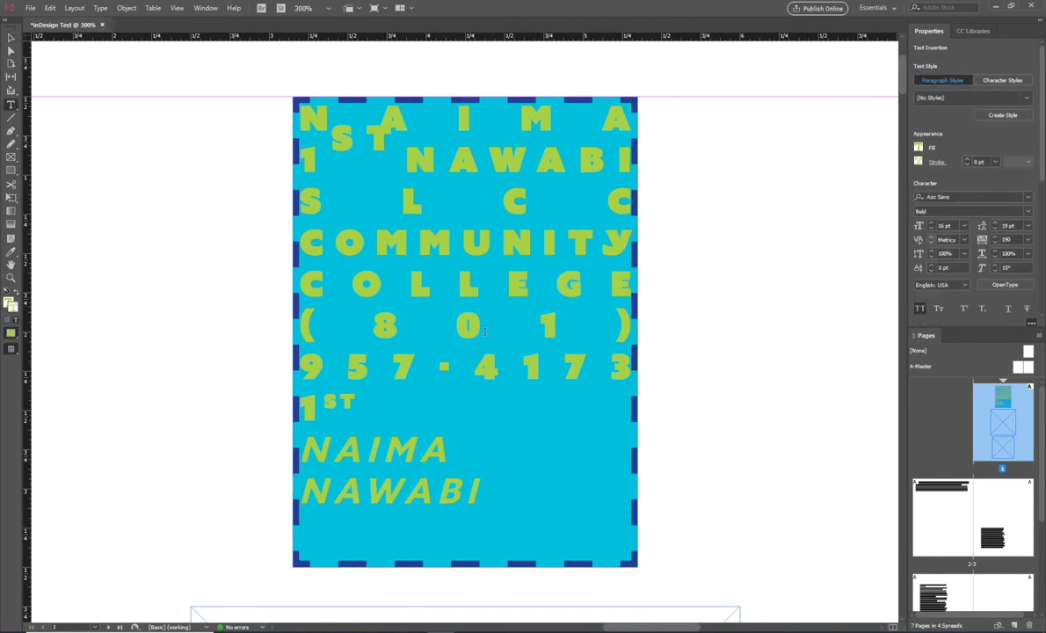
click(10, 37)
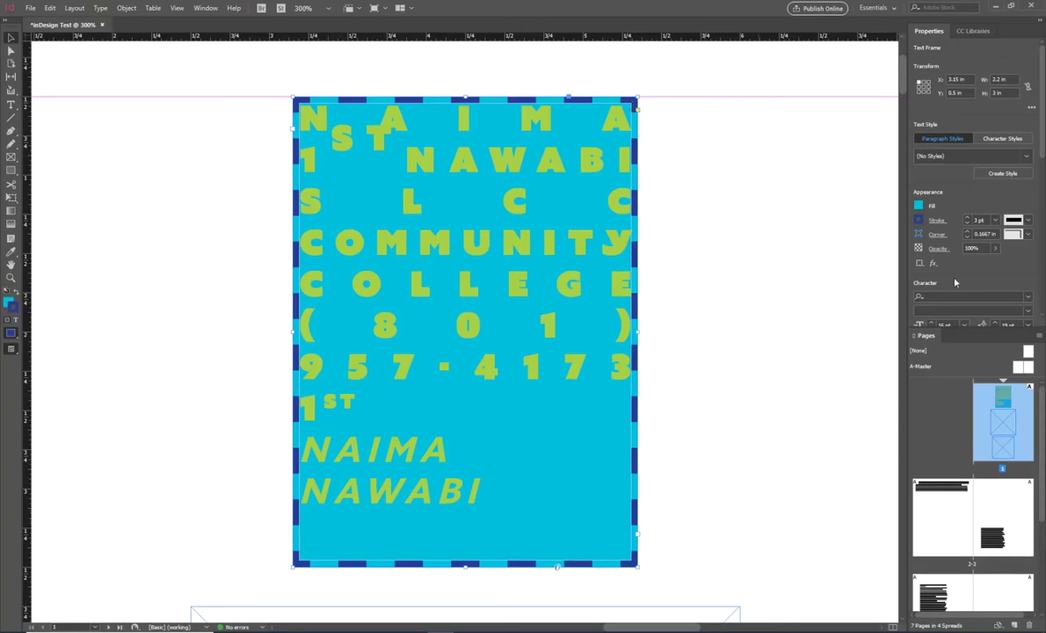
click(937, 221)
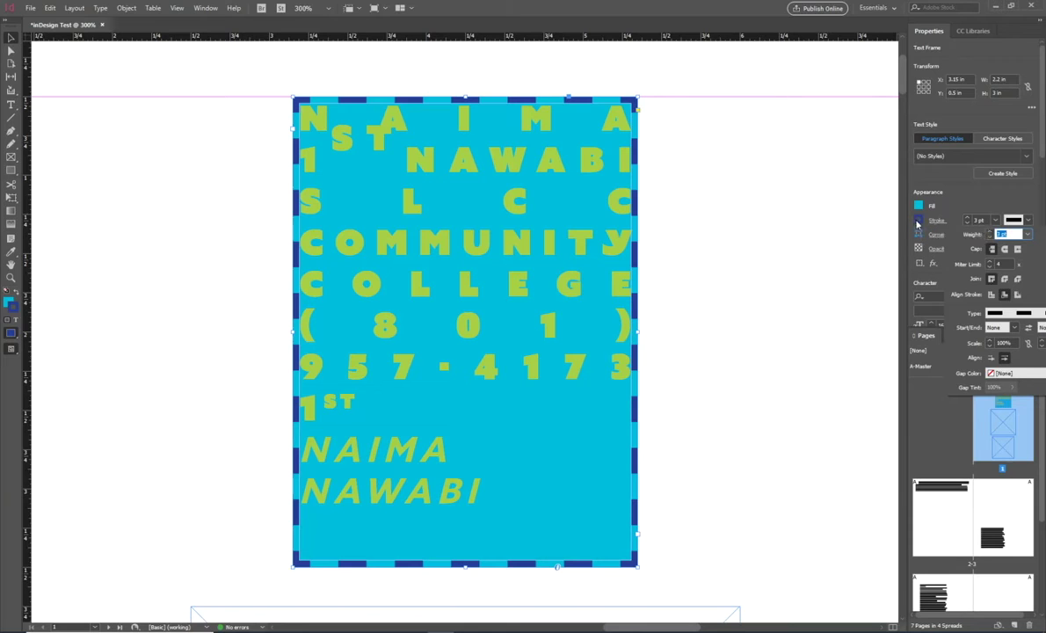
Apply a [Black] stroke colour to the frame's text rather than the frame
click(919, 225)
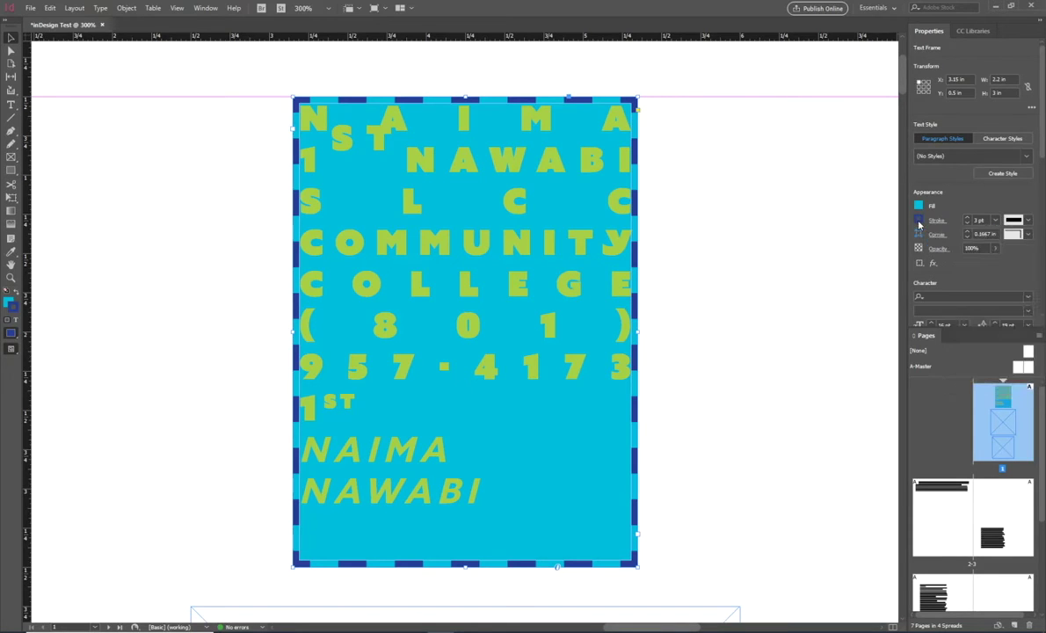
click(920, 225)
click(1010, 260)
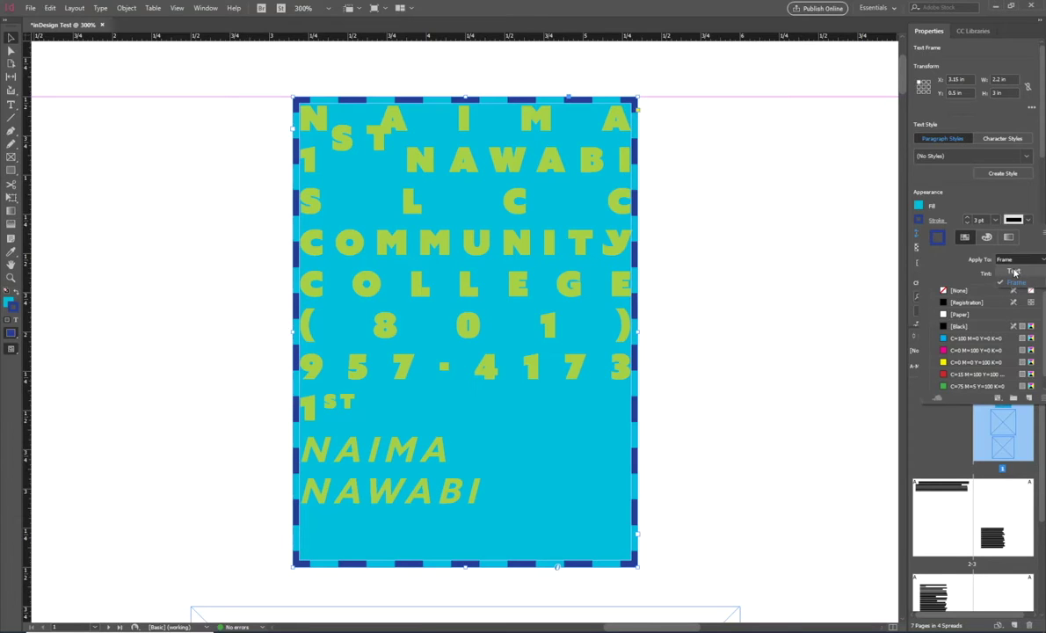
click(1014, 272)
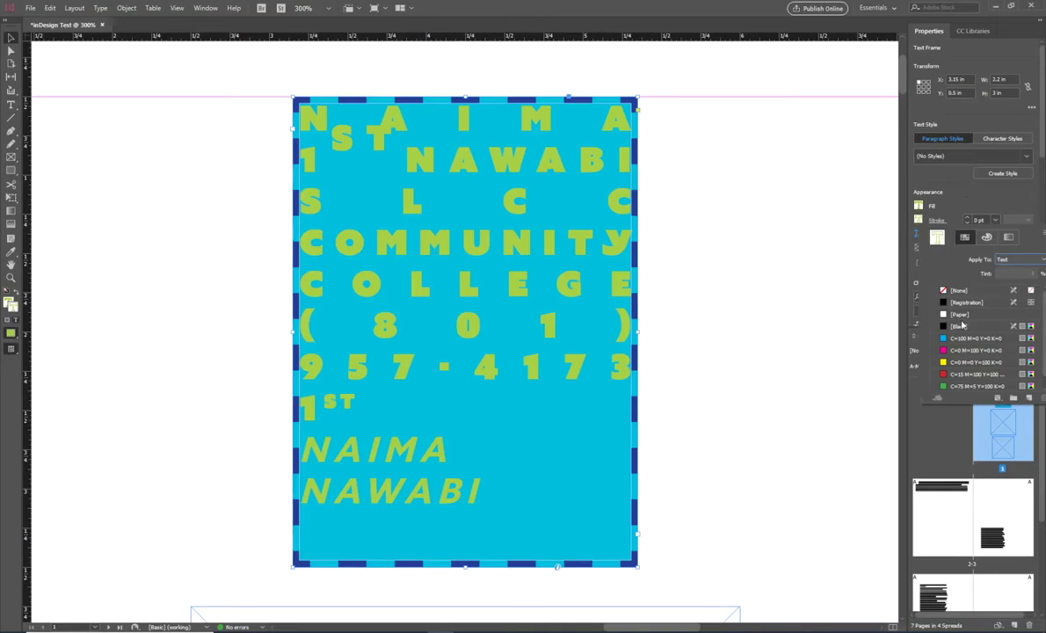
click(960, 326)
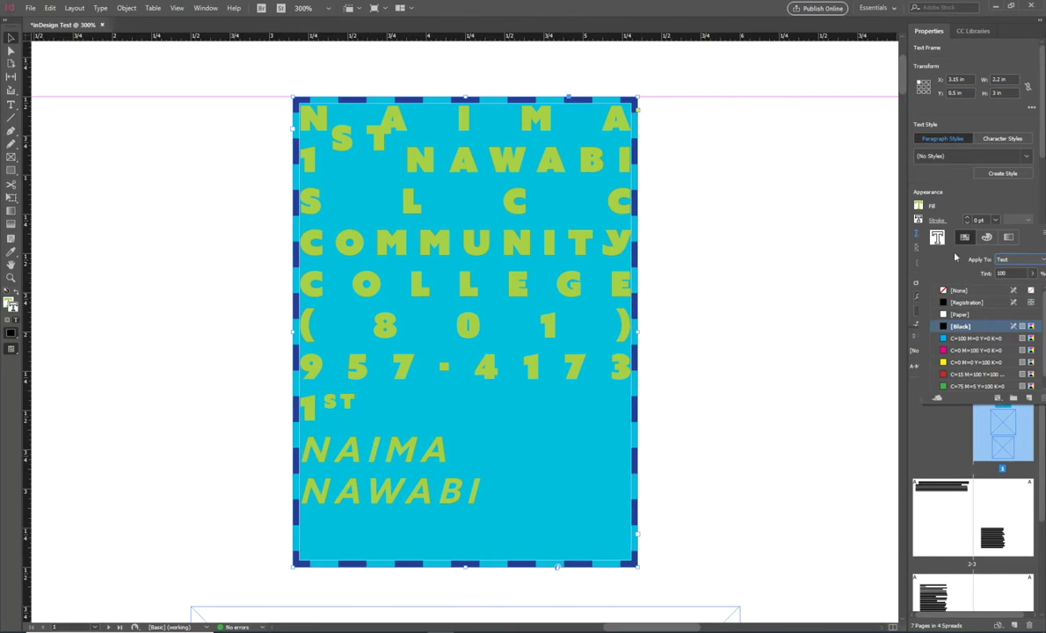
Set the lettering's outline weight to 0.25 pt after trying 1 pt and 2 pt
click(970, 221)
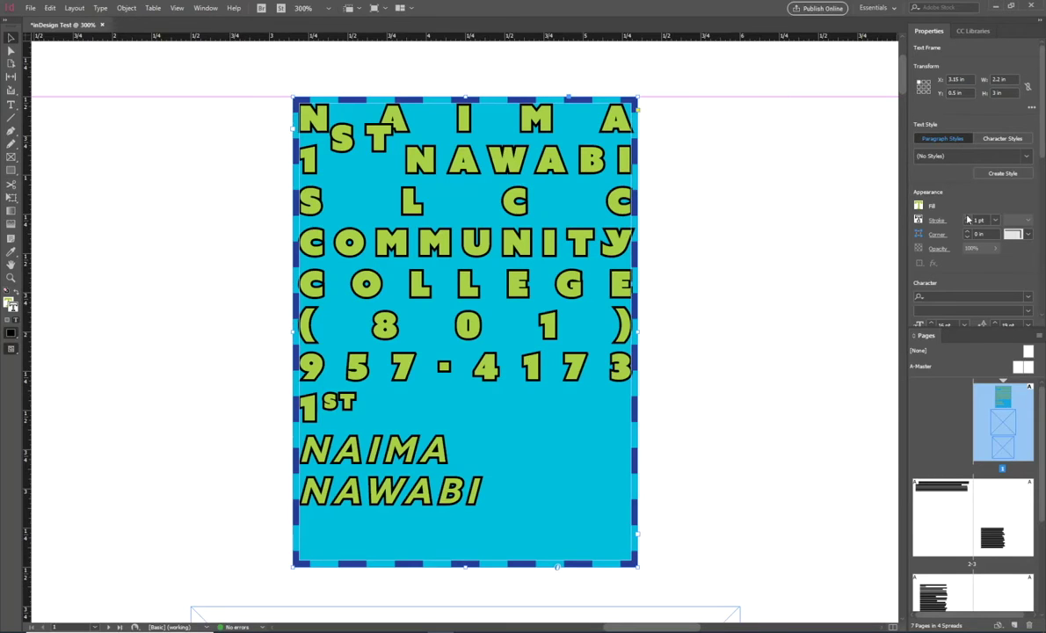
click(968, 217)
click(968, 222)
click(967, 222)
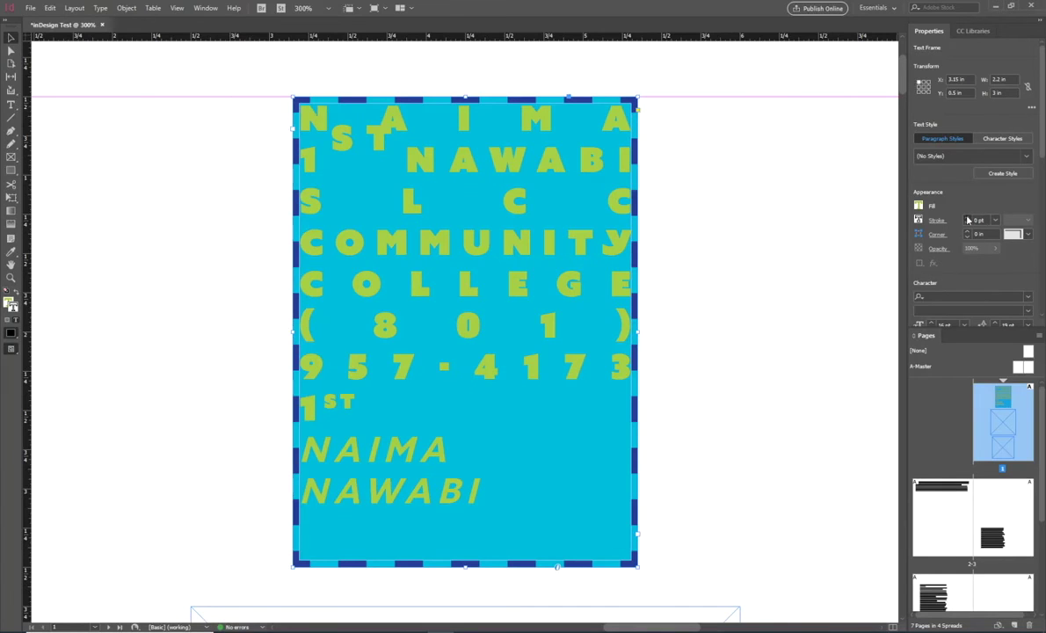
click(967, 217)
click(968, 223)
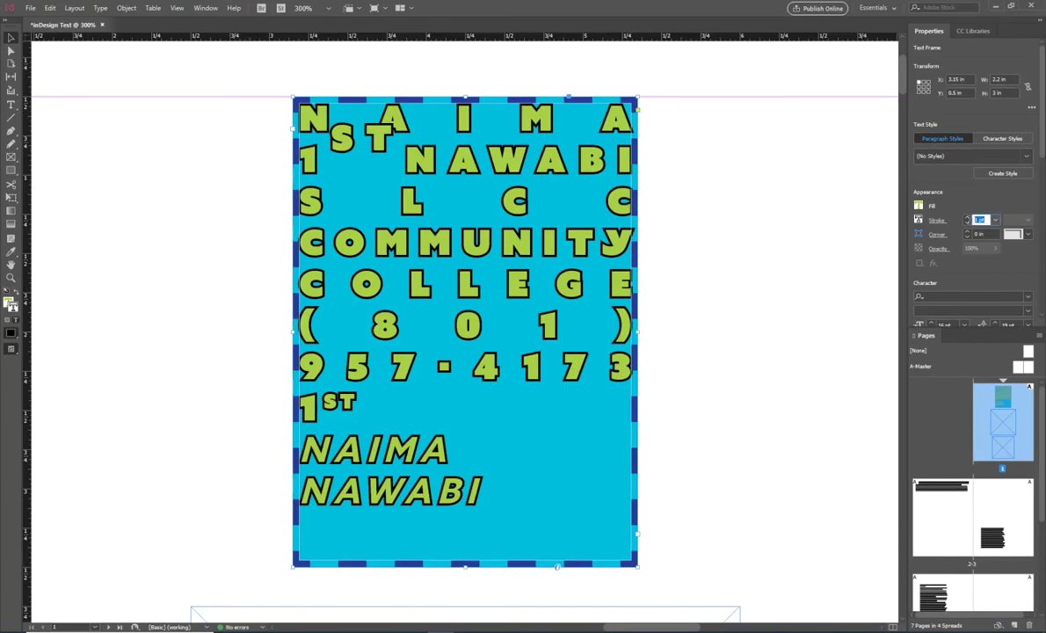
text(.25)
key(Return)
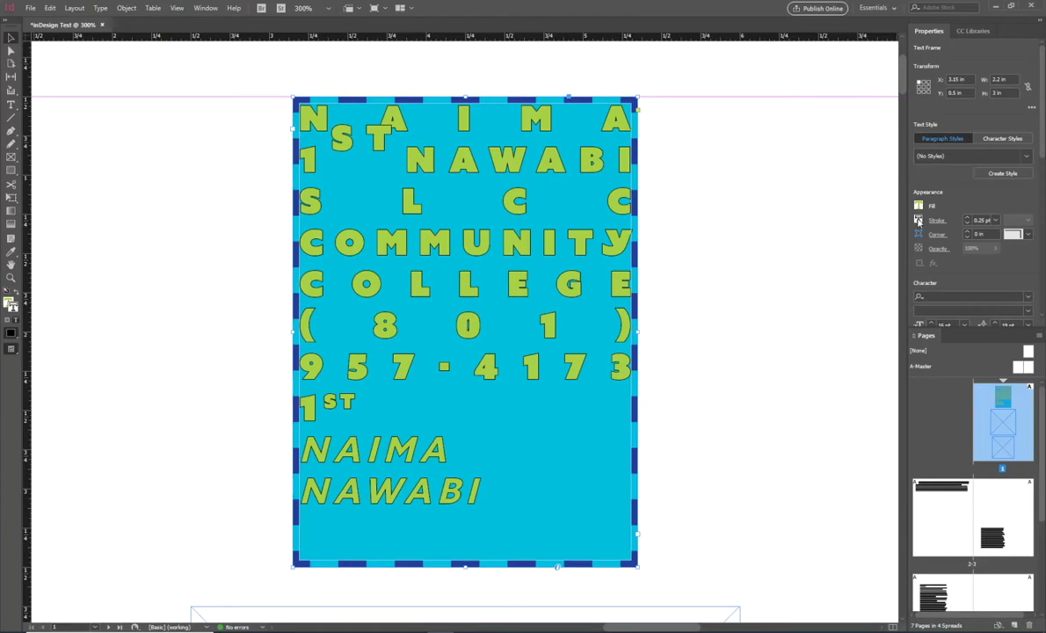
Try cyan and red, then mix a dark plum outline (C34 M100 Y0 K53) from the CMYK spectrum
click(918, 220)
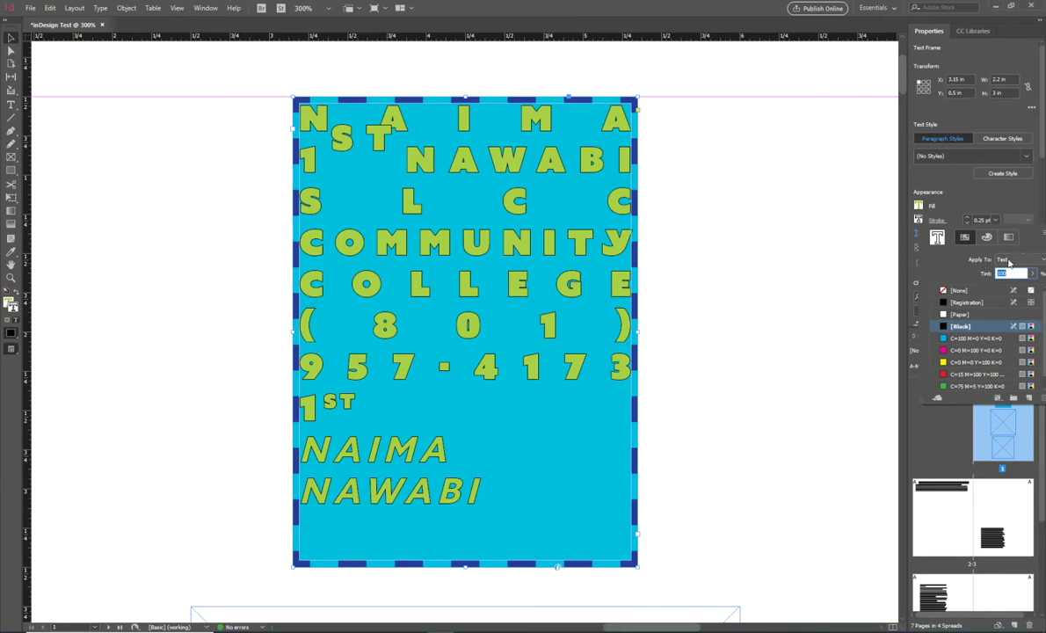
click(974, 339)
click(986, 374)
scroll(988, 374, down, 1)
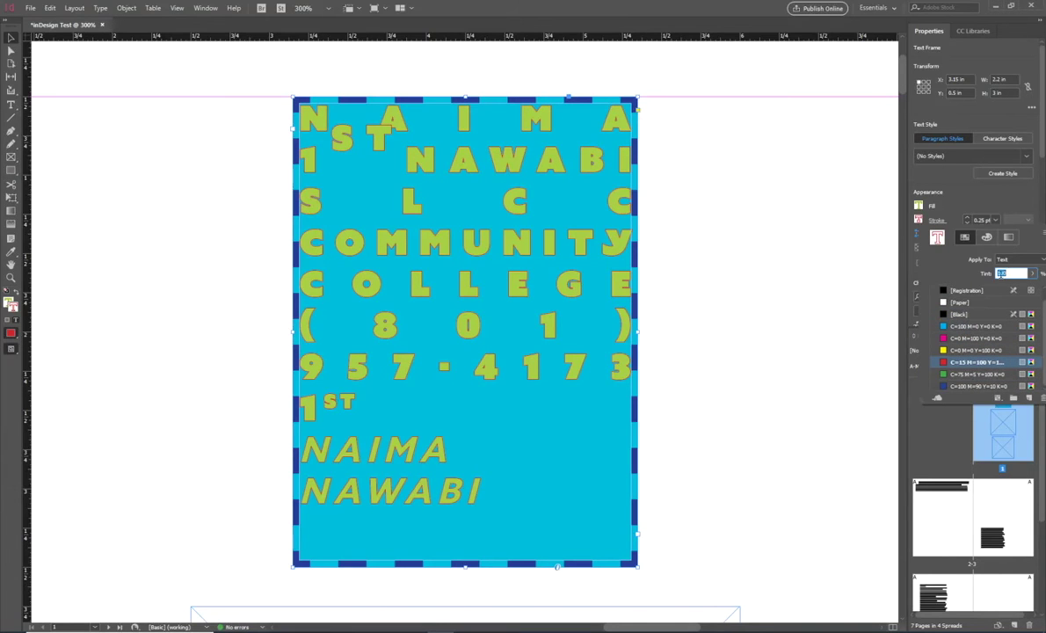
click(986, 237)
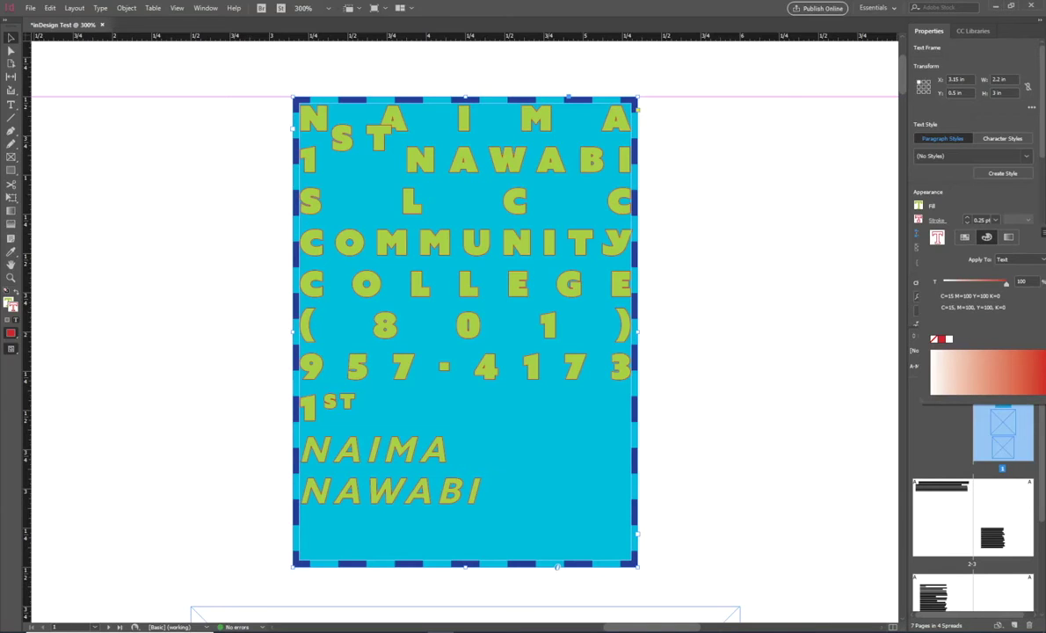
shift+click(1037, 373)
click(978, 378)
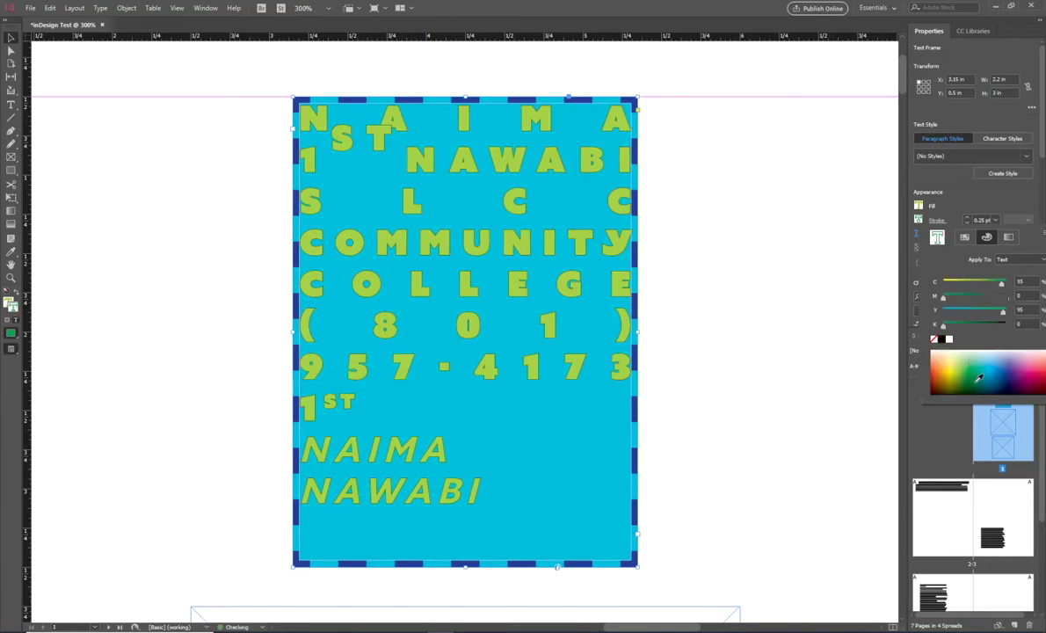
click(1038, 365)
mouse_move(1019, 363)
mouse_down()
mouse_move(1026, 379)
mouse_move(1004, 375)
mouse_up()
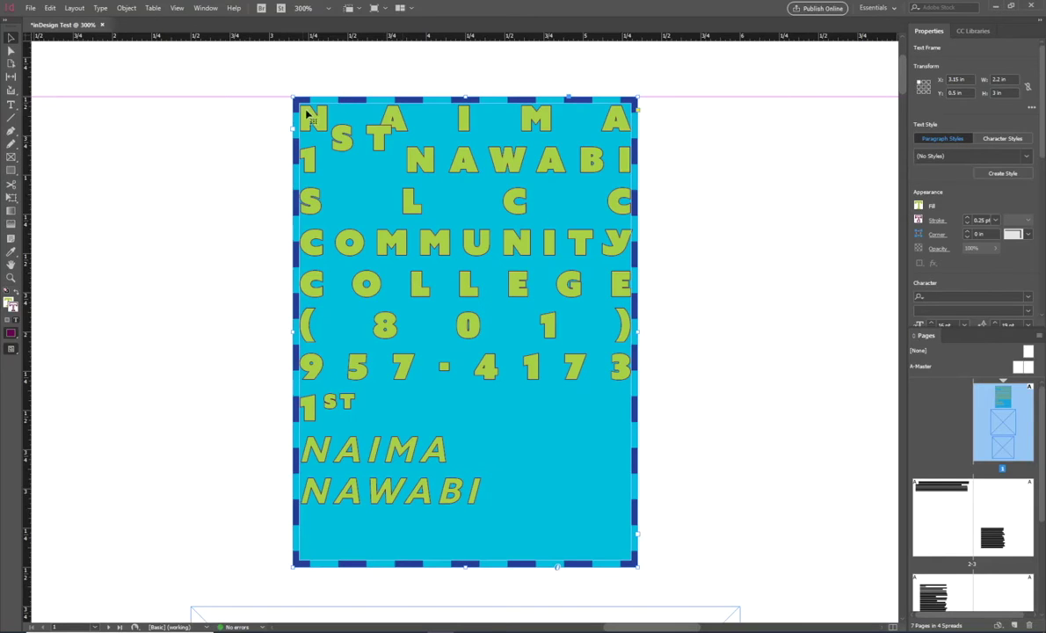
Round the frame's corners, then cycle fancy, bevel, inset and inverse rounded shapes back to rounded
click(742, 502)
click(568, 122)
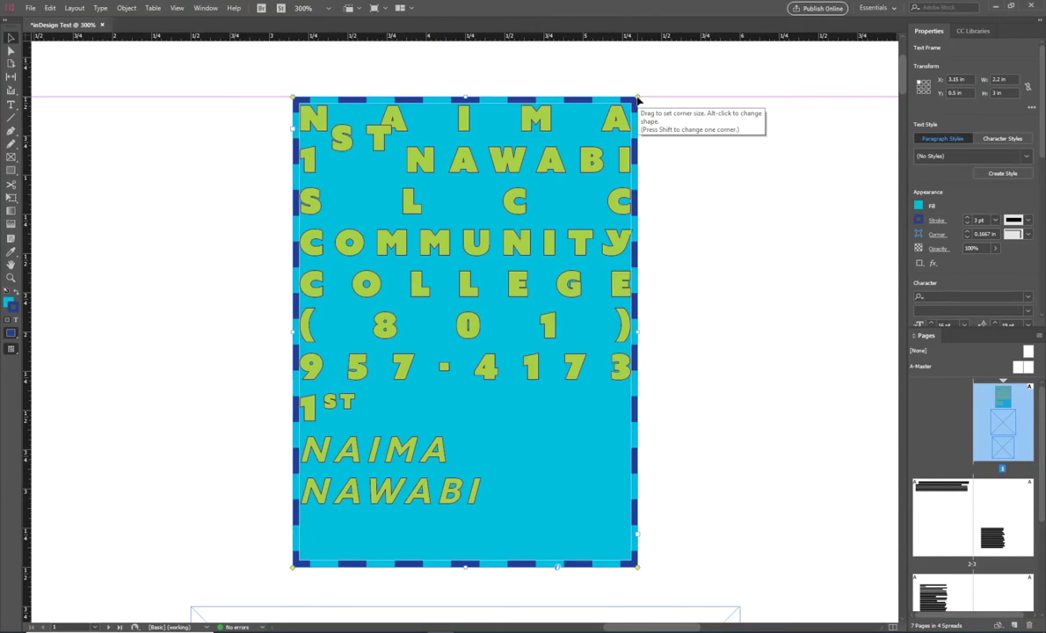
drag(638, 100, 555, 102)
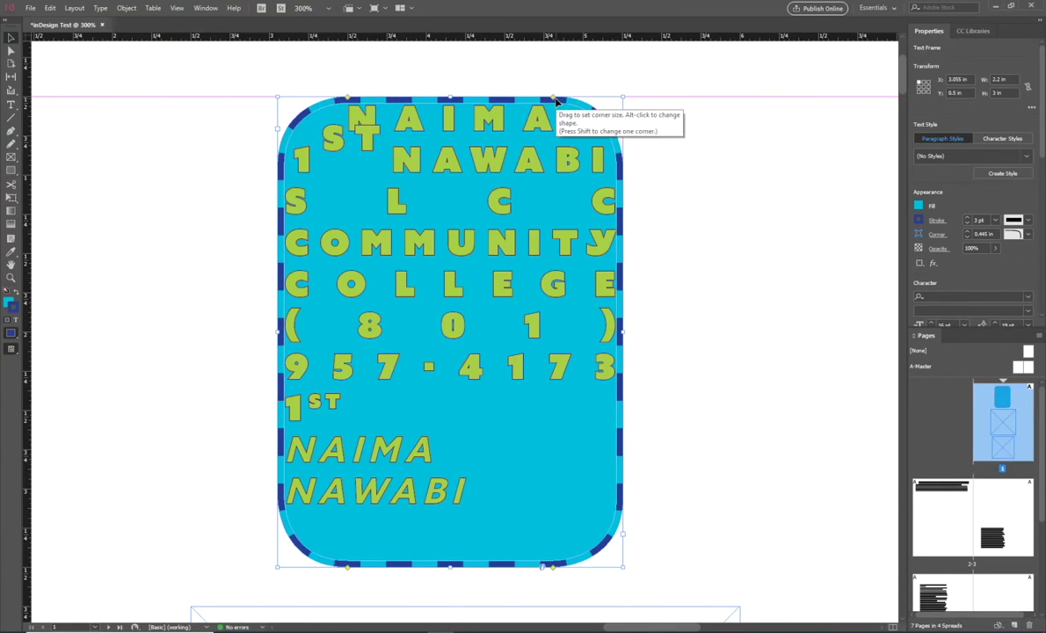
alt+click(555, 102)
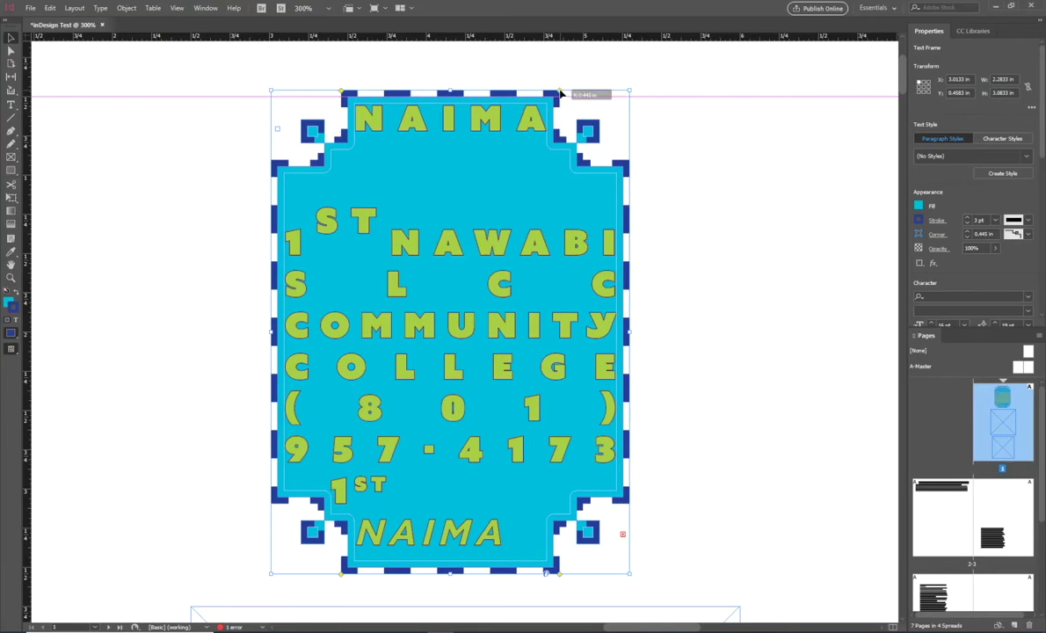
alt+click(559, 95)
alt+click(554, 100)
alt+click(554, 101)
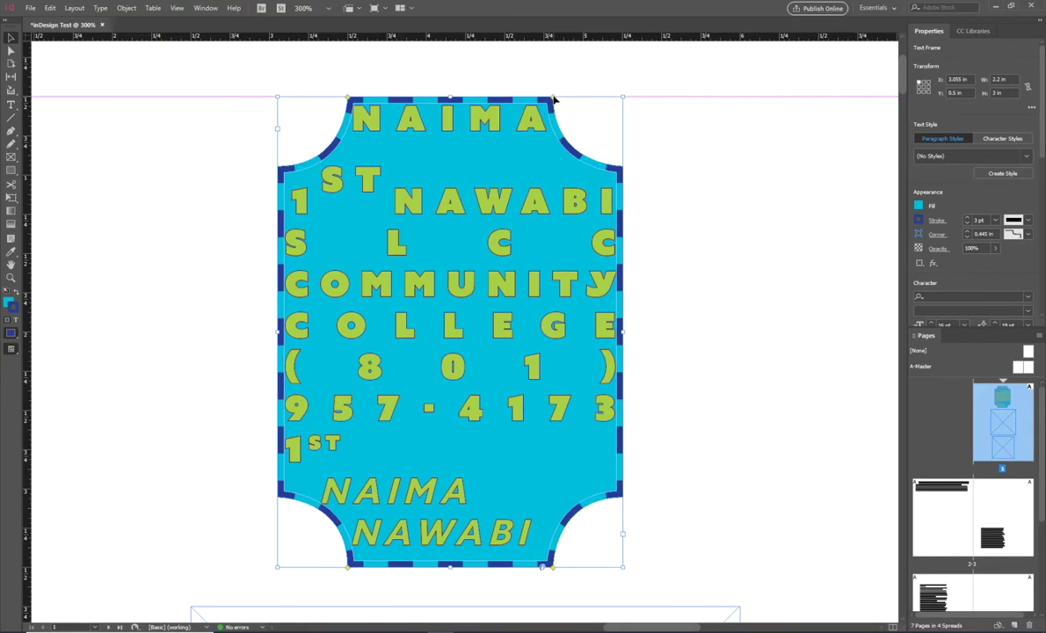
alt+click(553, 100)
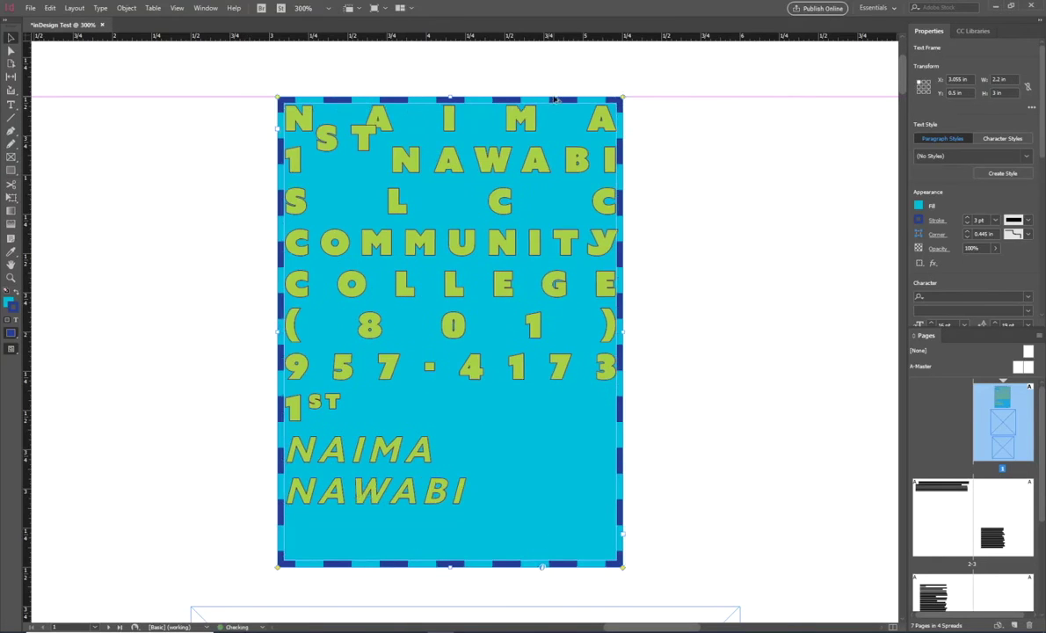
alt+click(621, 98)
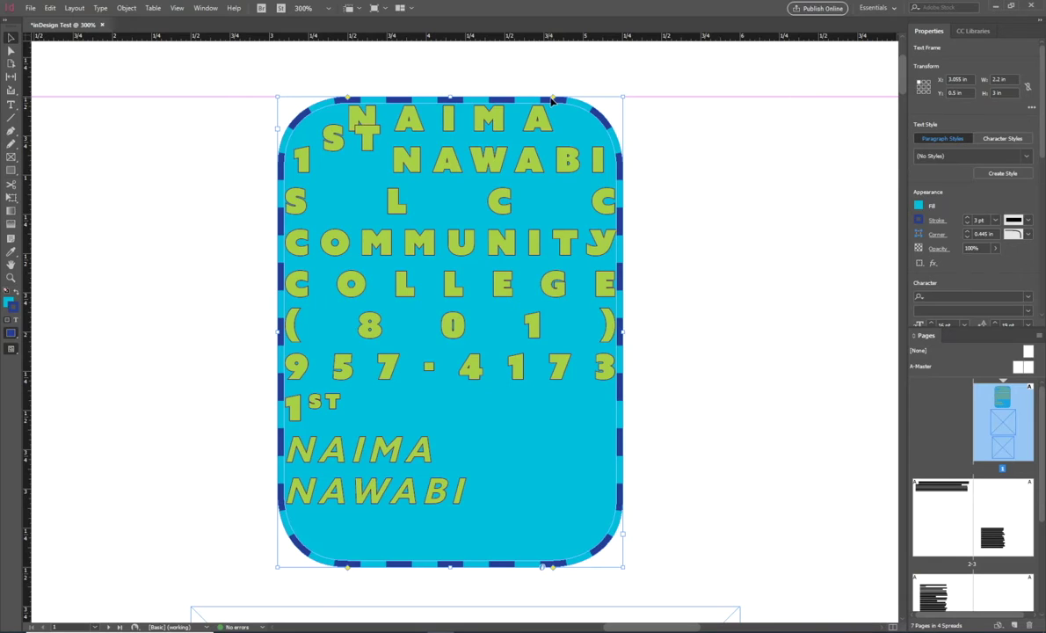
Cycle the corner shapes through to square again, then round them with a smaller radius
alt+click(552, 100)
alt+click(552, 100)
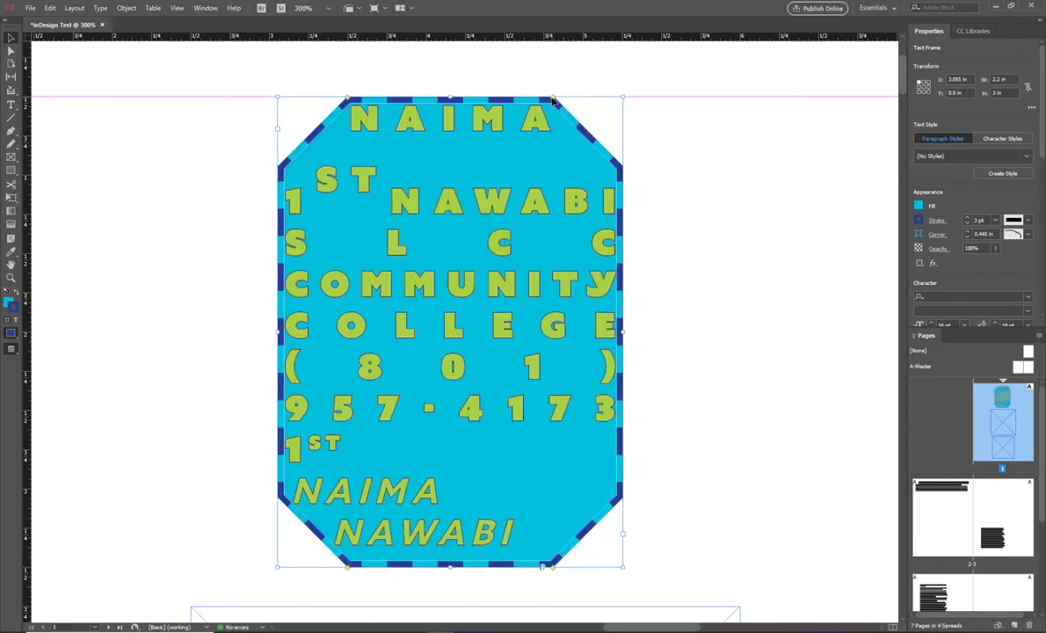
alt+click(552, 100)
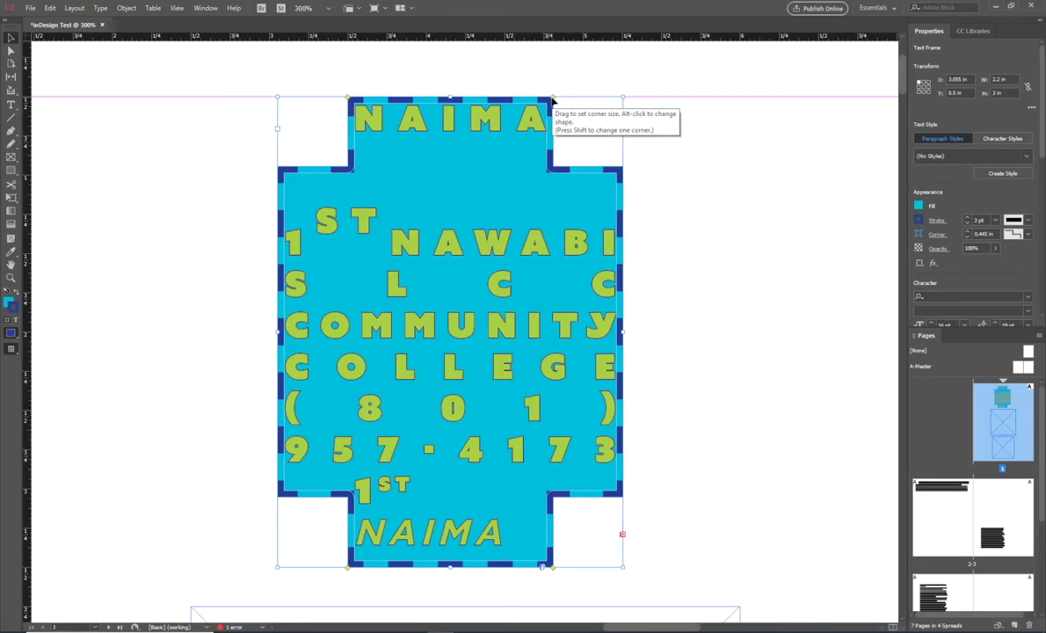
alt+click(552, 100)
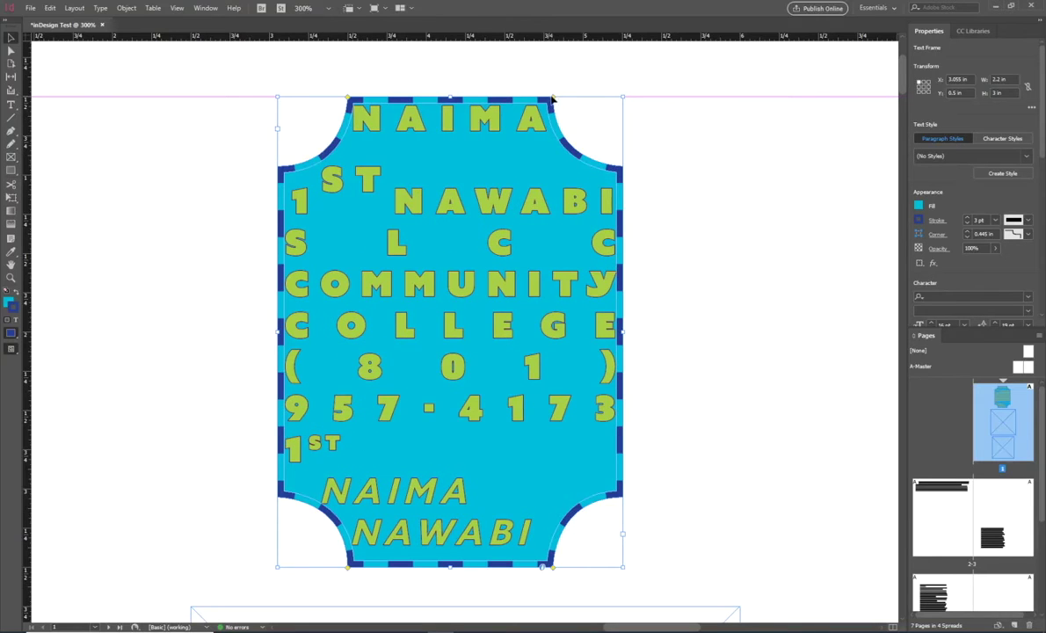
alt+click(555, 99)
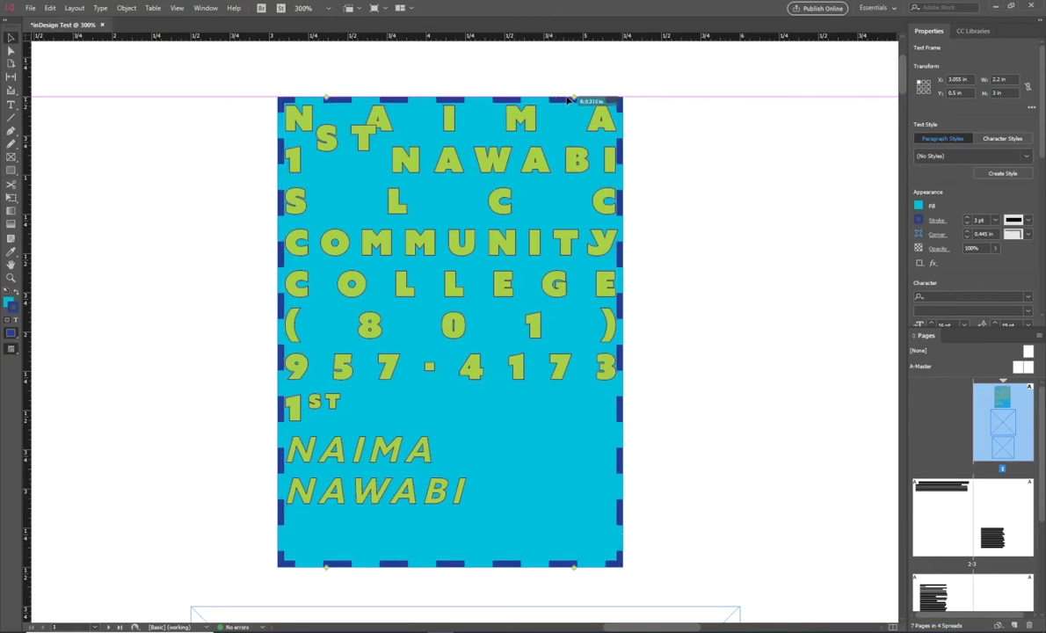
drag(555, 100, 572, 99)
click(665, 145)
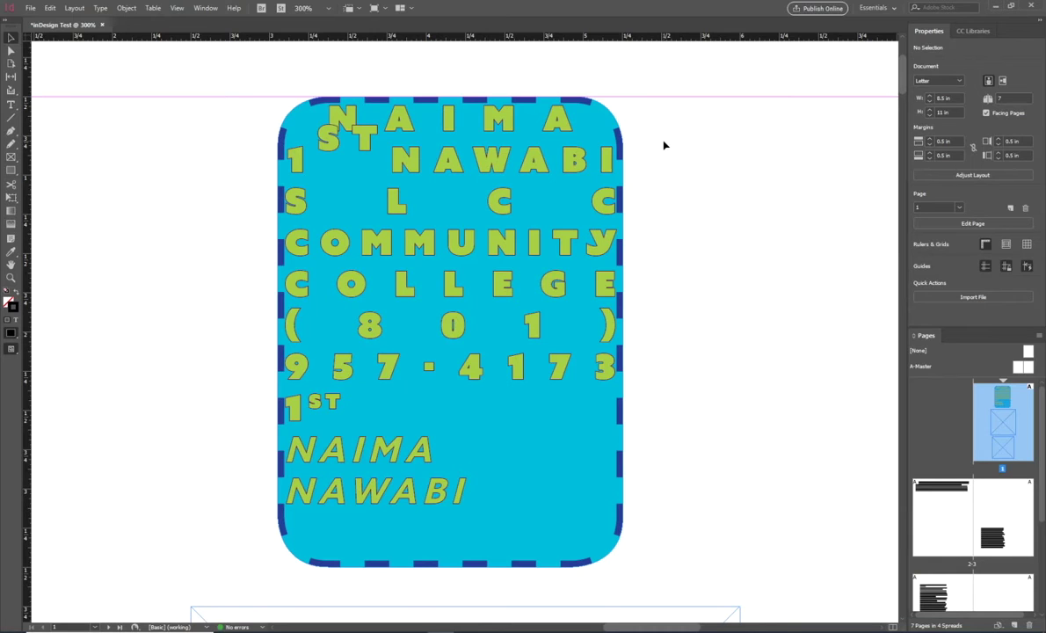
Nudge the rounded frame slightly down to about X 3.05 in, Y 0.55 in
click(622, 146)
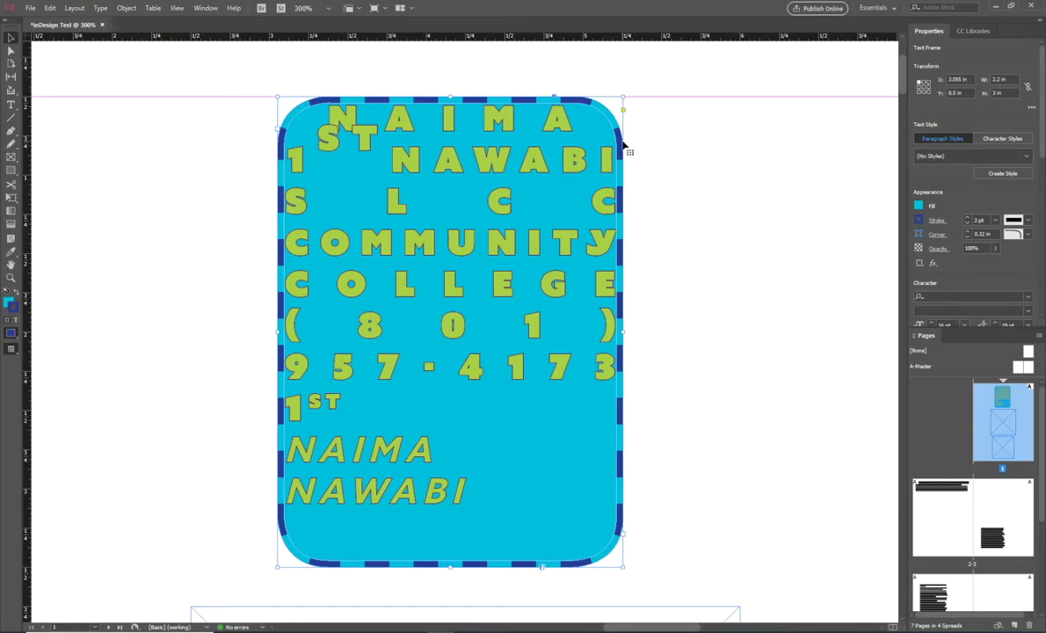
mouse_move(624, 114)
mouse_down()
mouse_move(622, 143)
mouse_move(622, 116)
mouse_up()
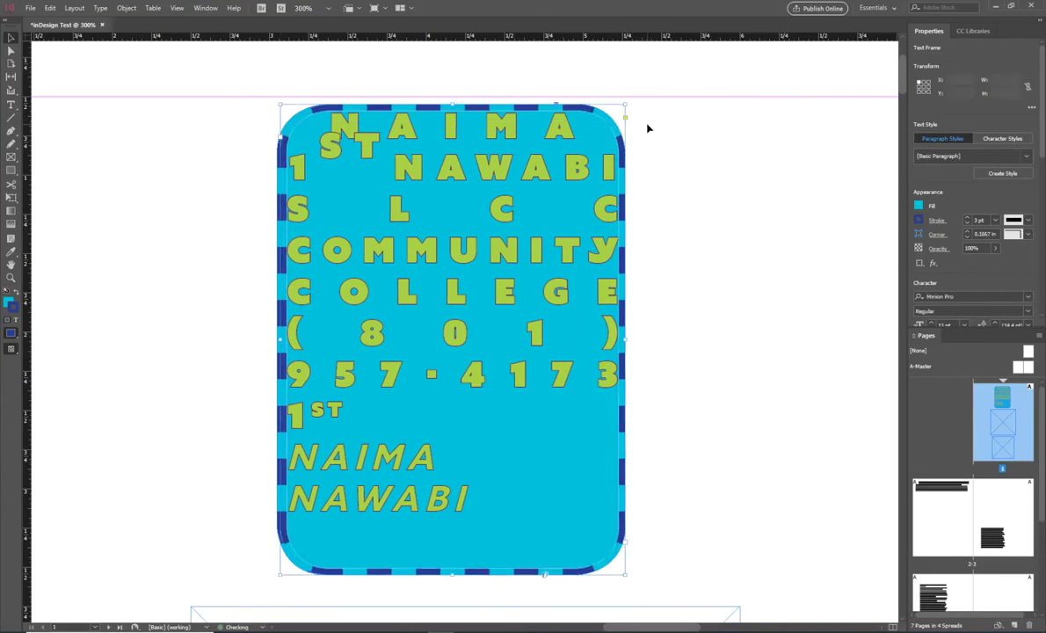
click(647, 128)
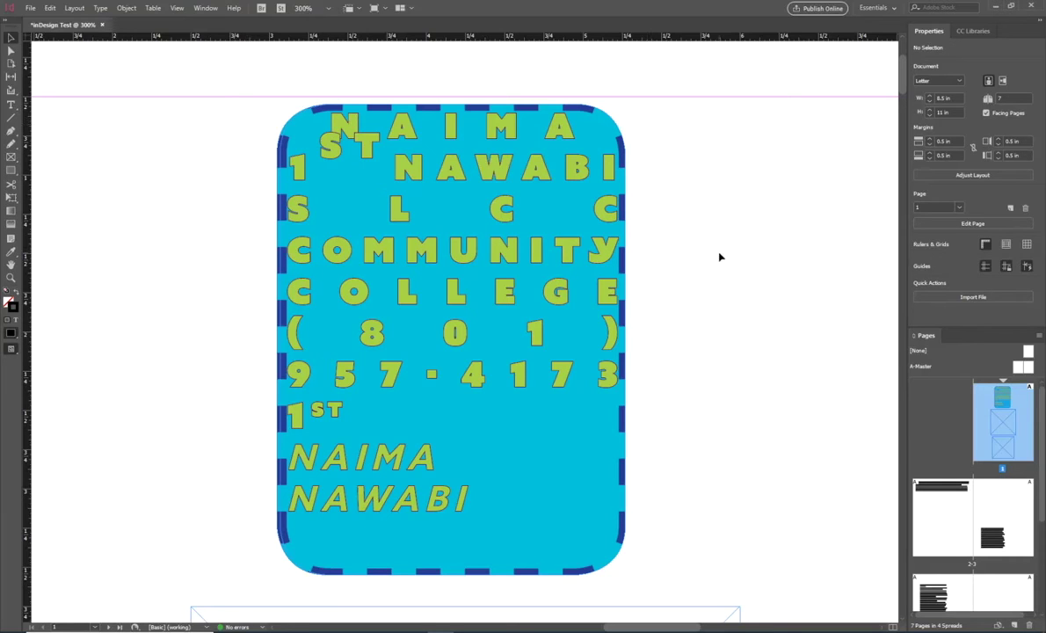
Add two new pages to the document from the Pages panel
key(ctrl+minus)
key(ctrl+minus)
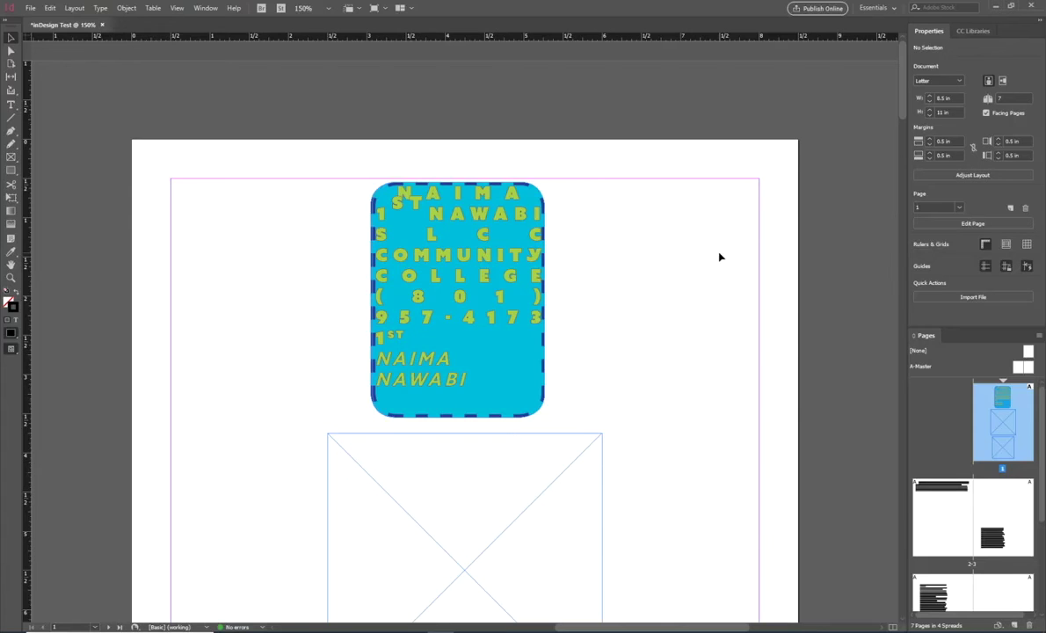
scroll(738, 258, down, 10)
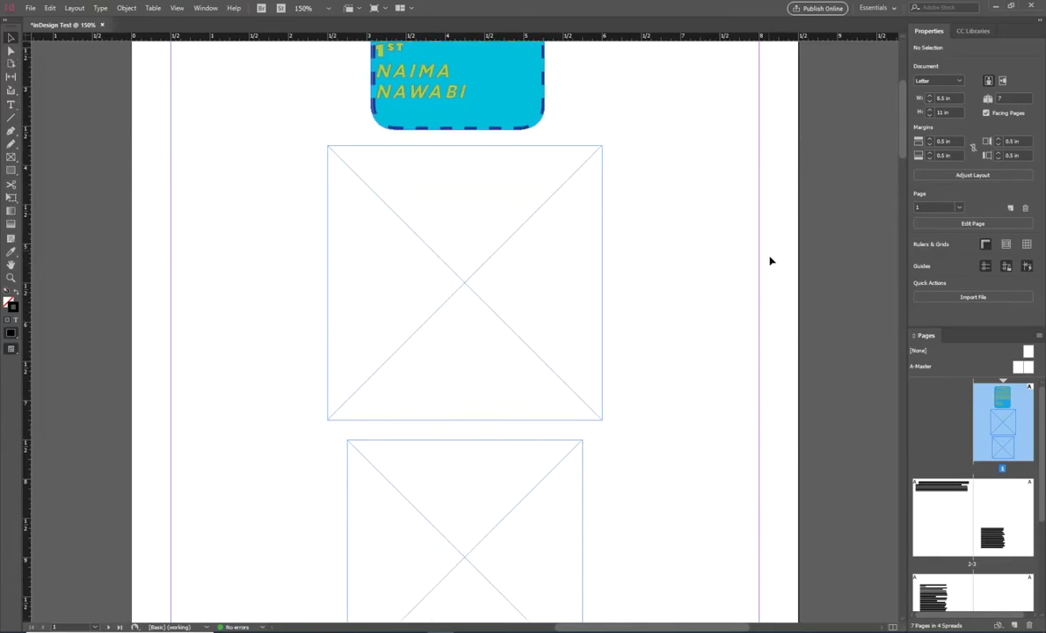
scroll(975, 457, down, 3)
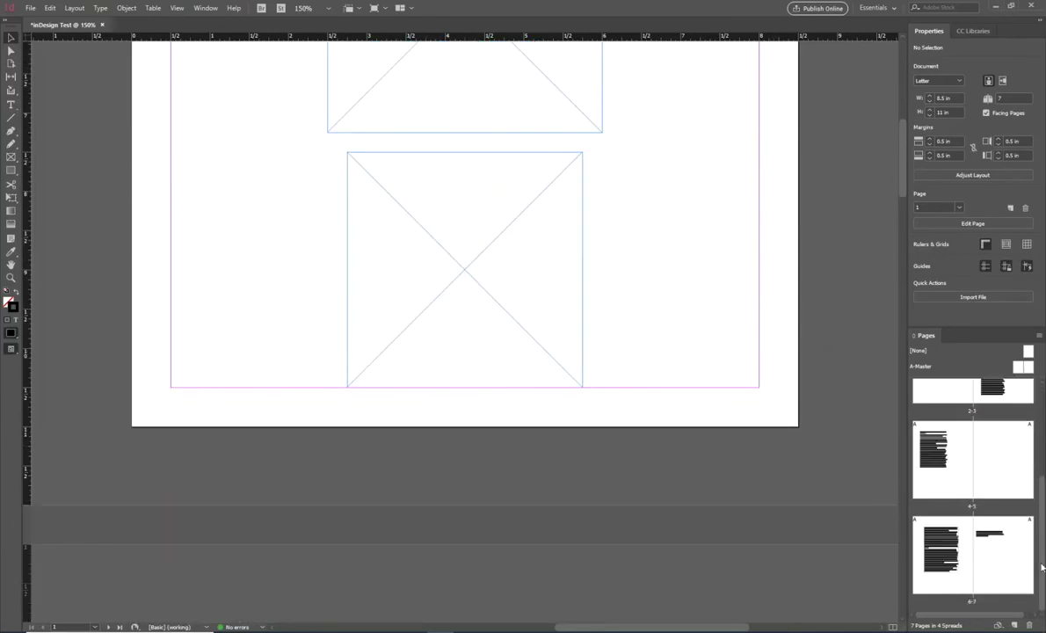
click(1013, 625)
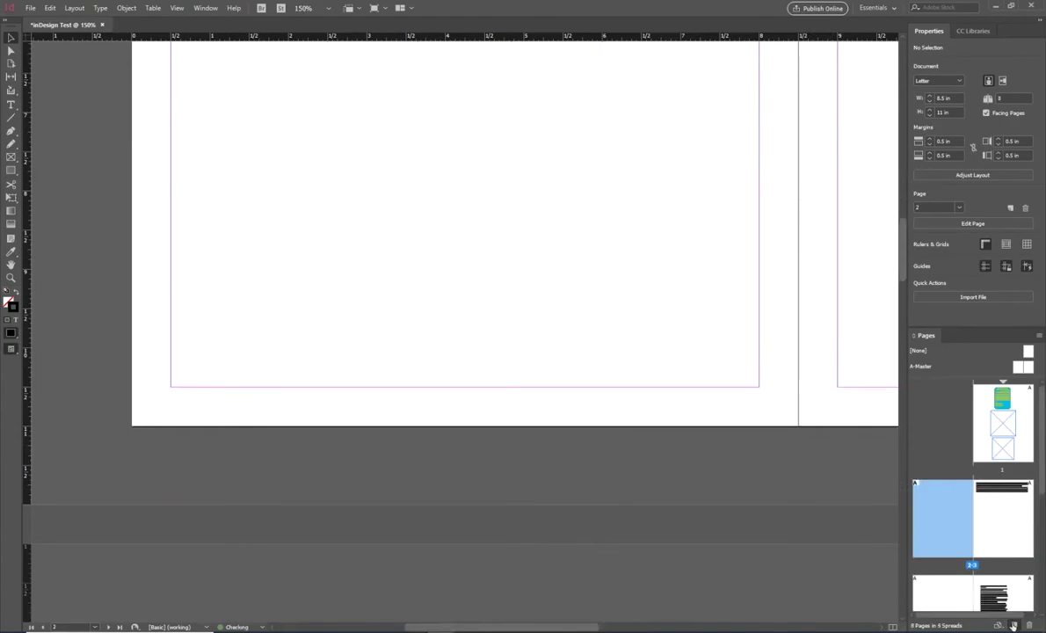
click(1013, 625)
Insert 4 pages at the end of the document via page 9's Insert Pages
scroll(1042, 475, down, 5)
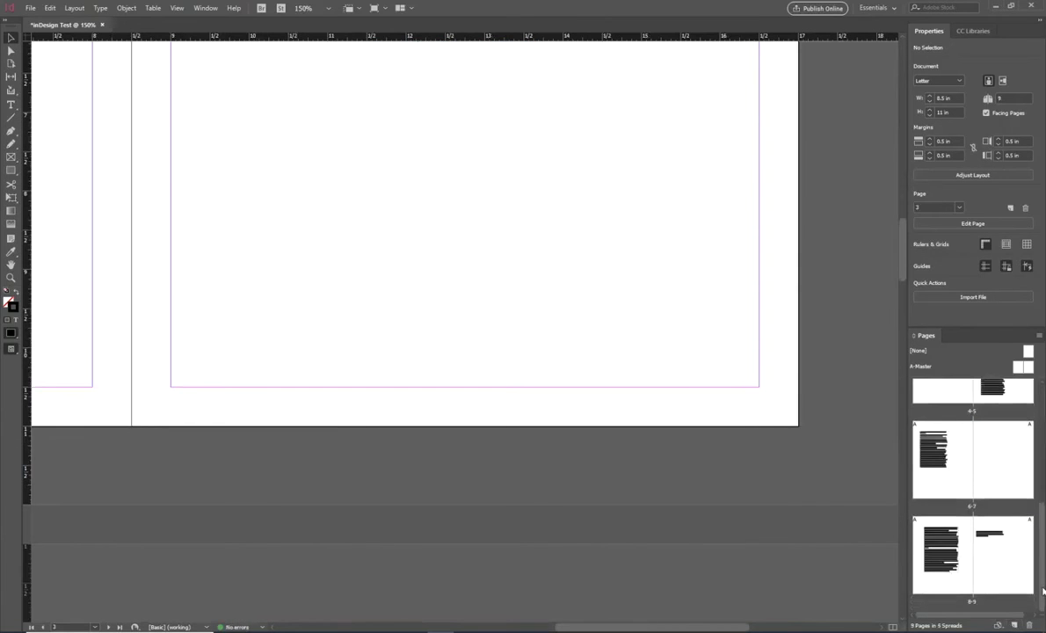
click(991, 587)
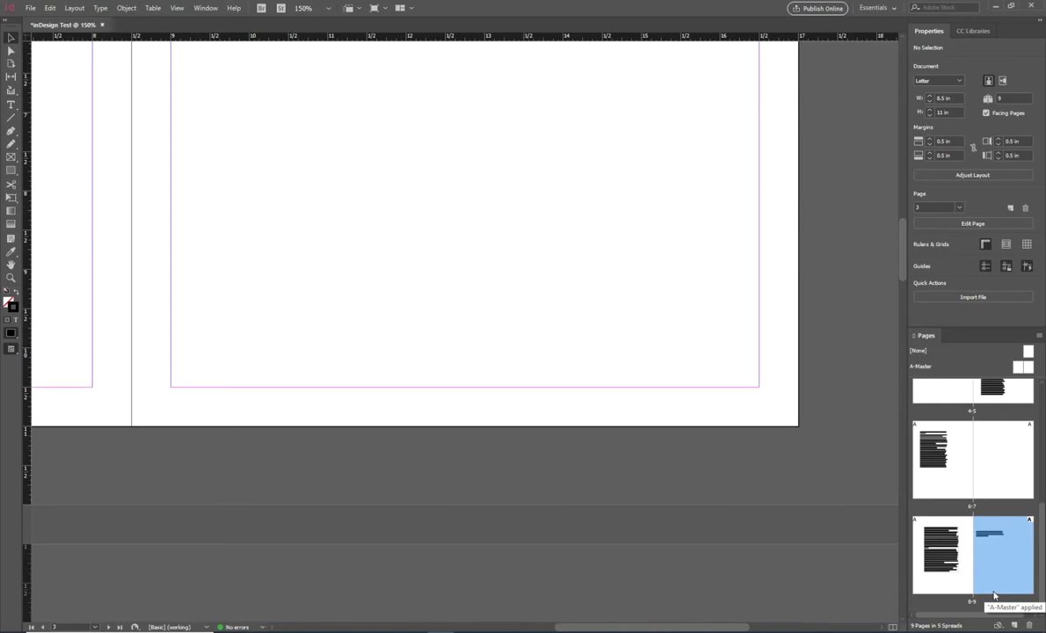
right_click(999, 581)
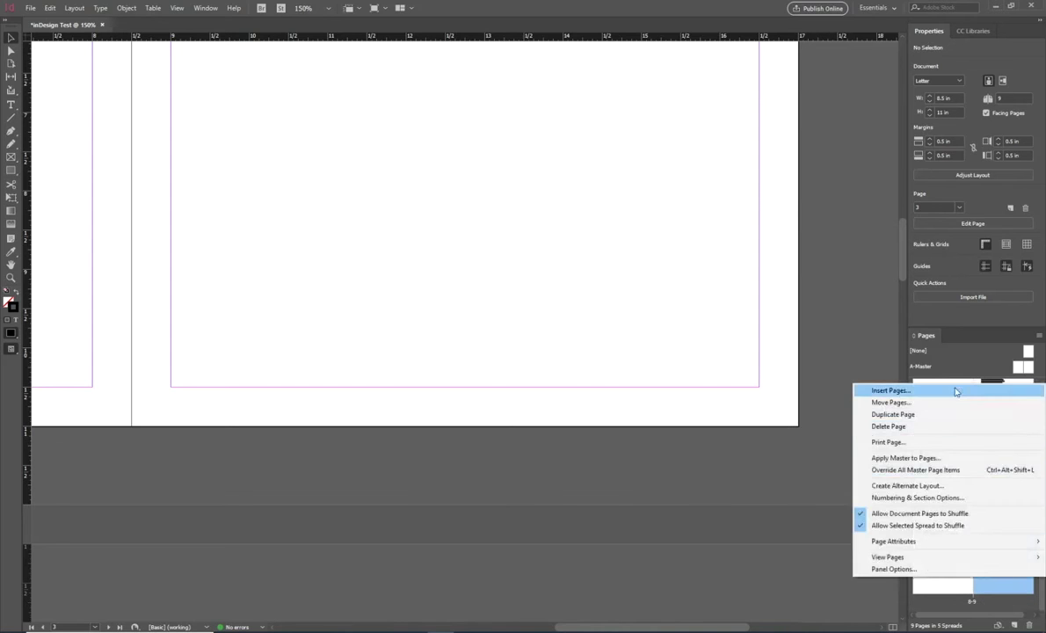
click(957, 390)
text(4)
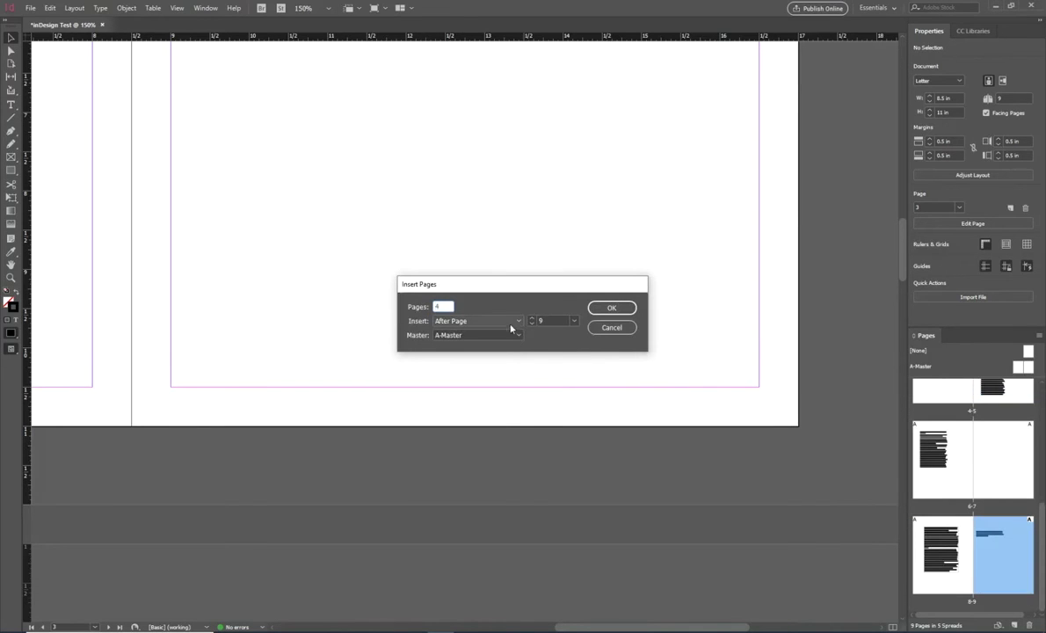
click(487, 321)
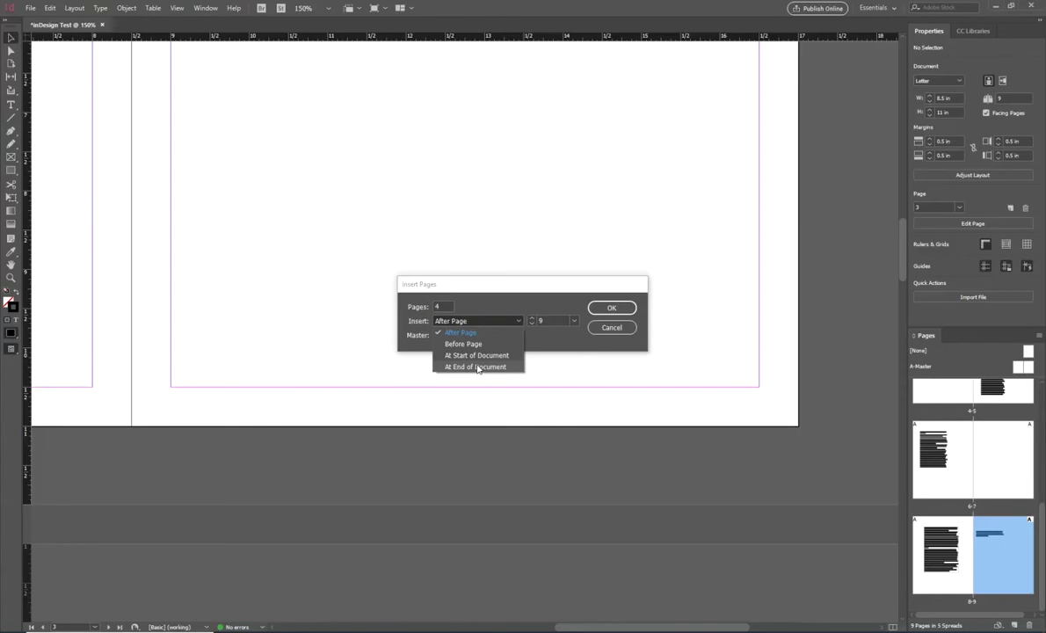
click(477, 366)
click(613, 307)
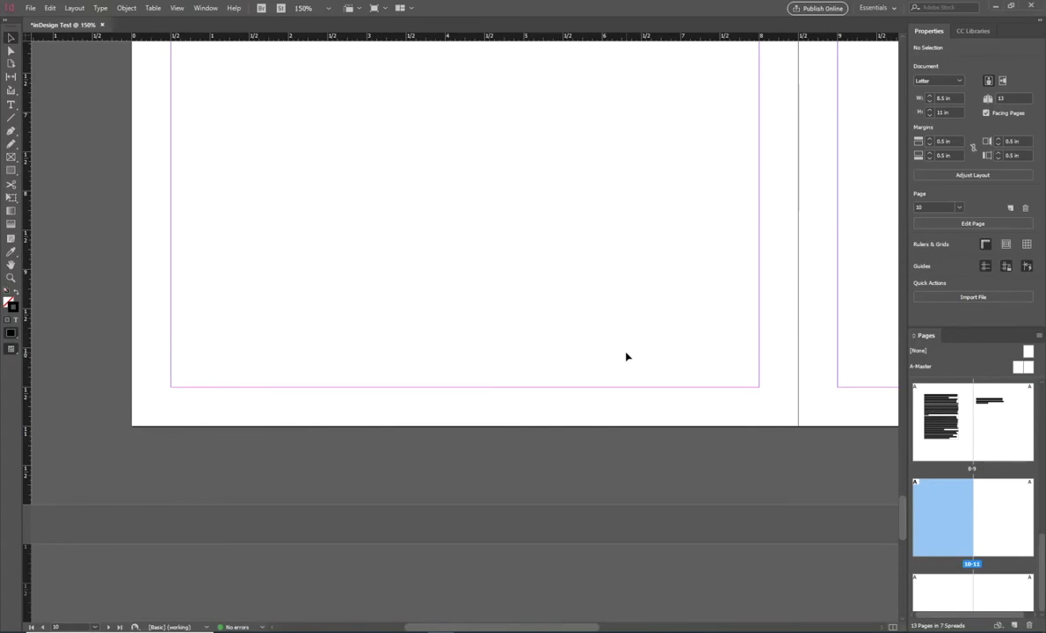
key(ctrl+minus)
key(ctrl+minus)
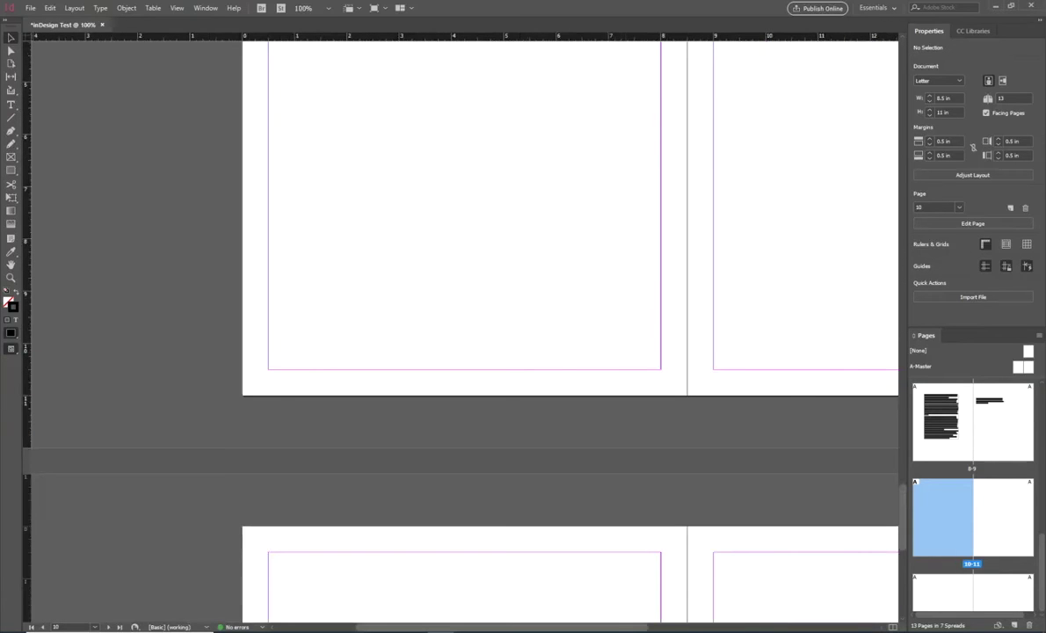
scroll(665, 416, right, 4)
scroll(665, 415, up, 5)
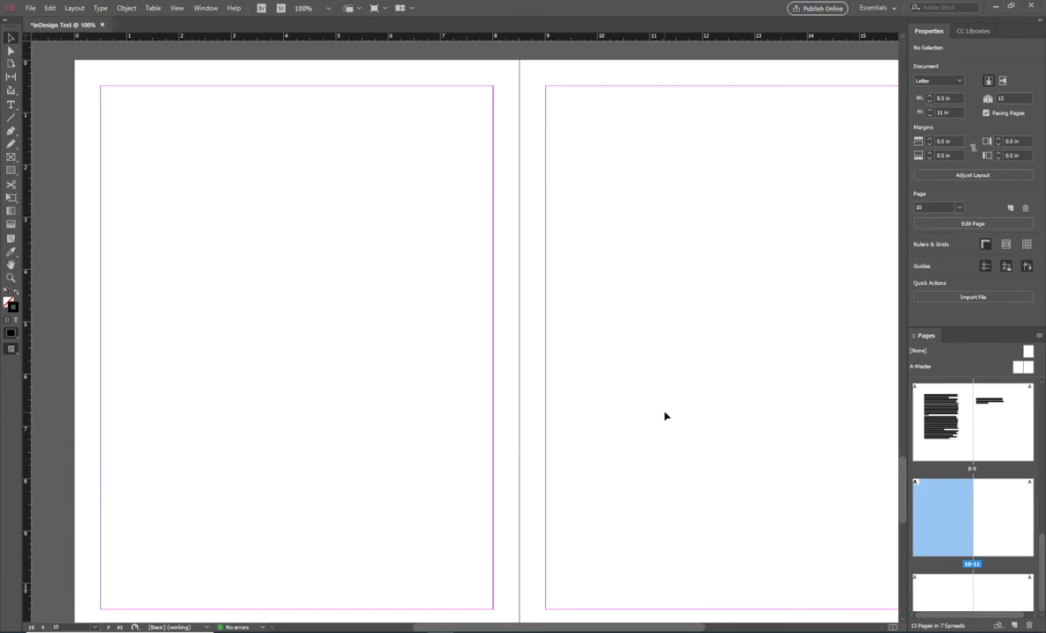
drag(616, 627, 640, 629)
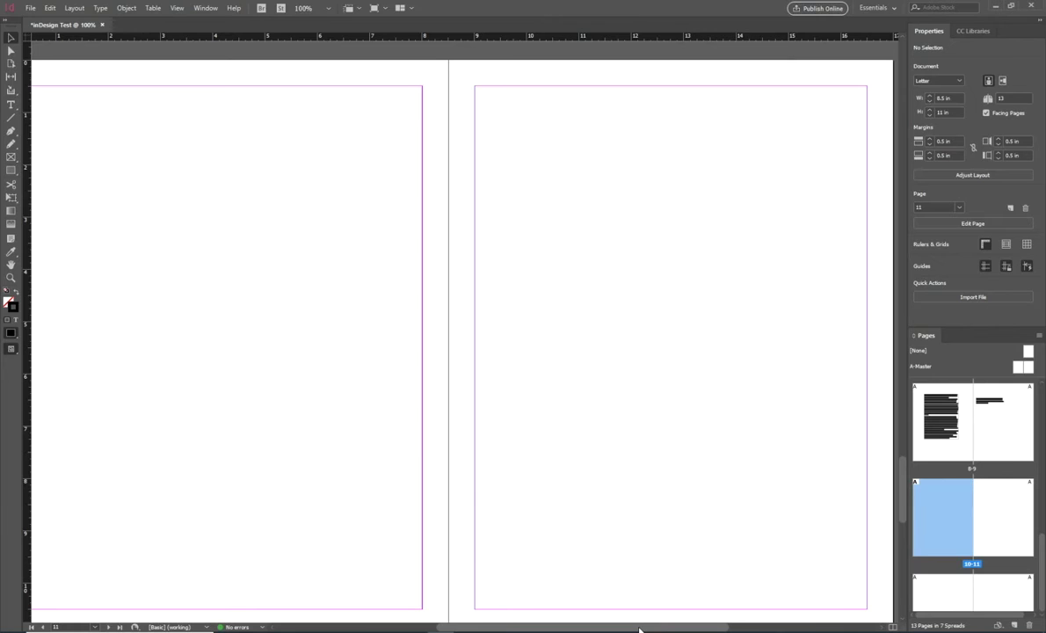
scroll(711, 627, left, 3)
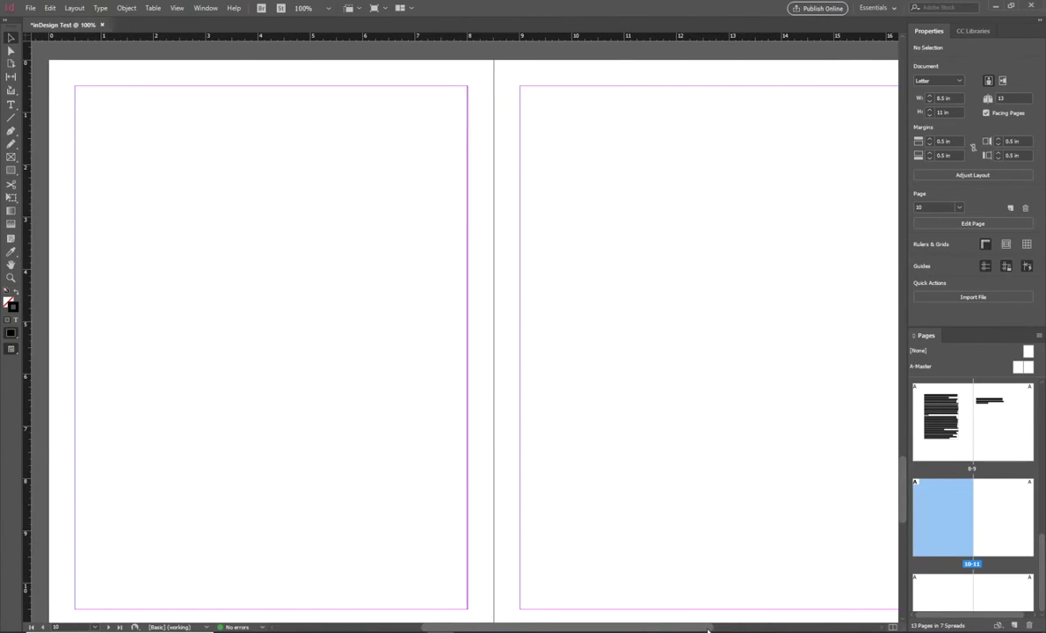
key(ctrl+minus)
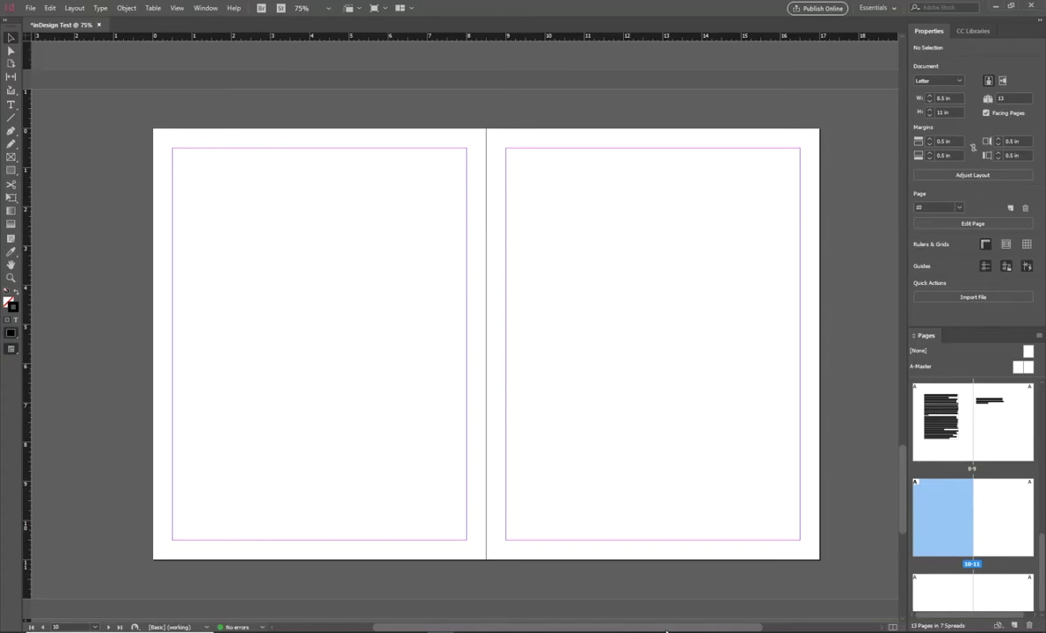
Draw a 4 × 6 in rectangle graphics frame on page 10
key(f)
click(314, 305)
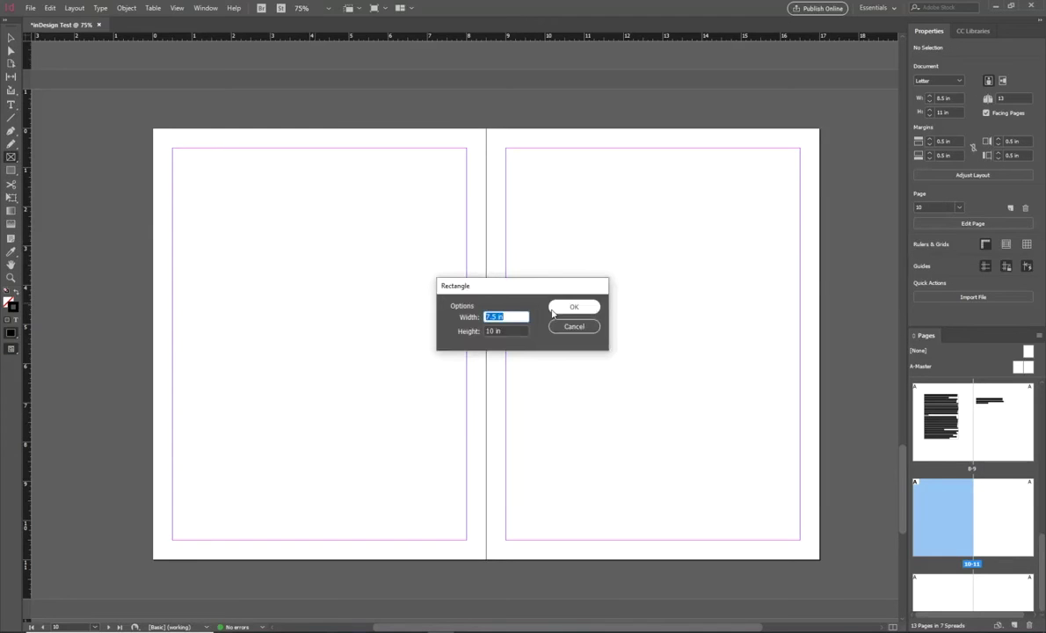
text(4)
key(Tab)
text(6)
key(Return)
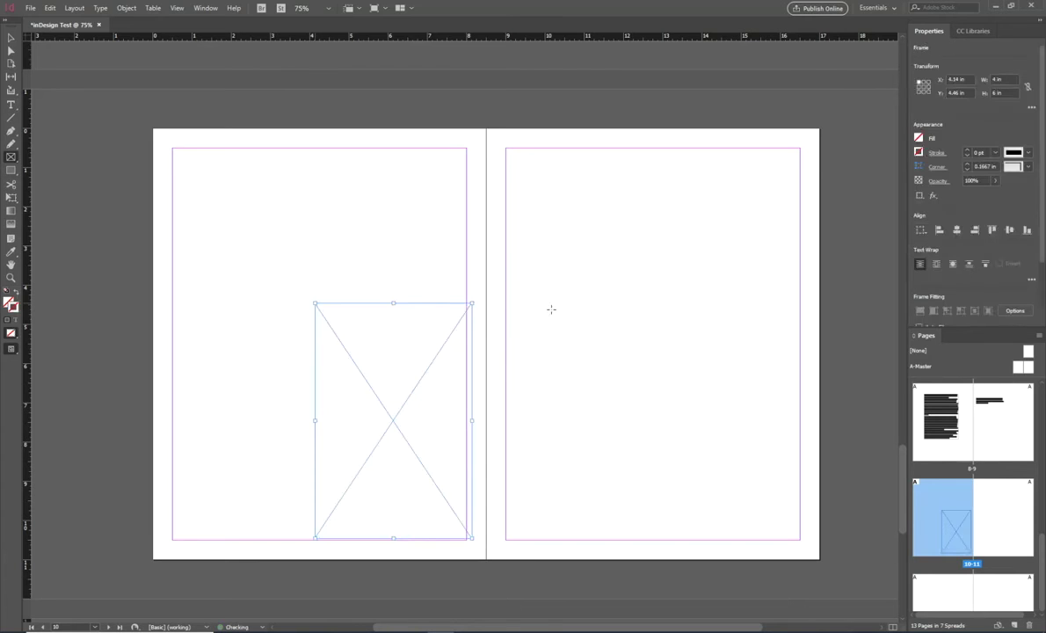
Move the frame on page 10 to X 2.25 in, Y 2.5 in
key(v)
drag(416, 348, 342, 271)
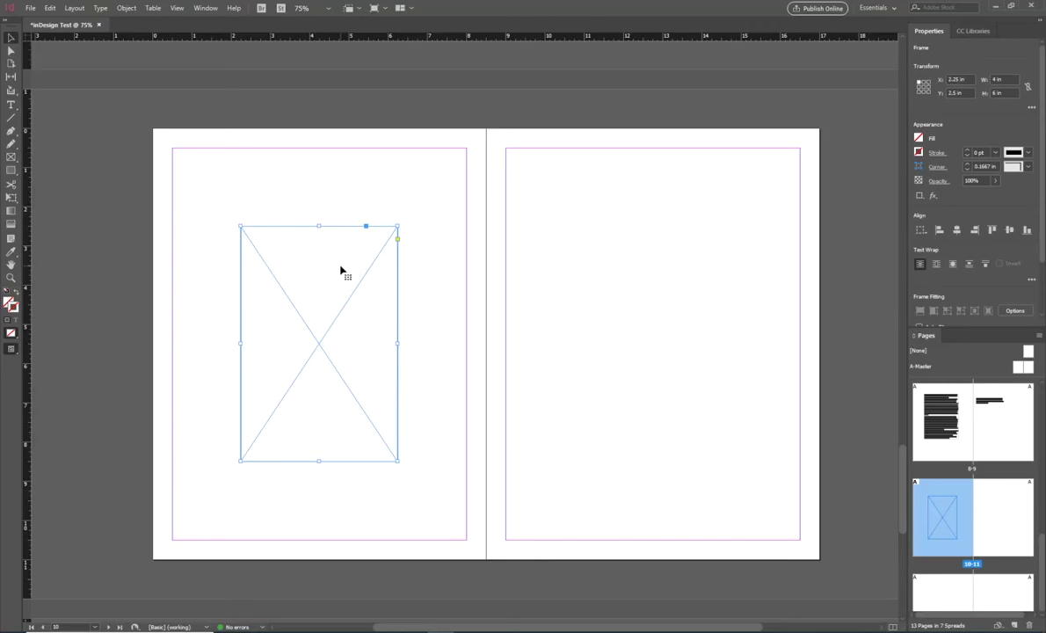
click(448, 214)
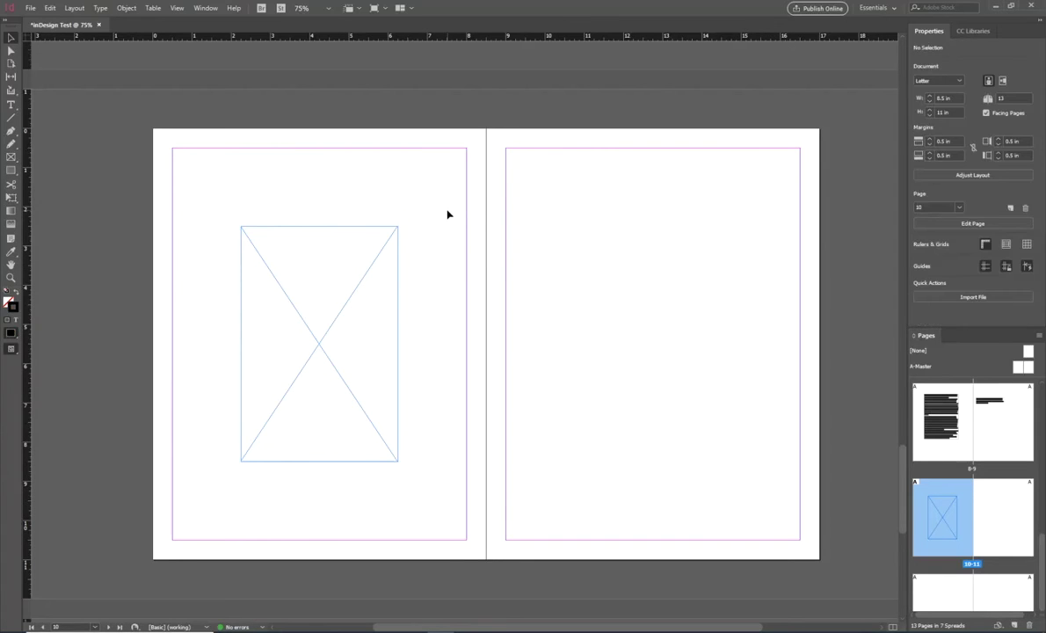
click(382, 276)
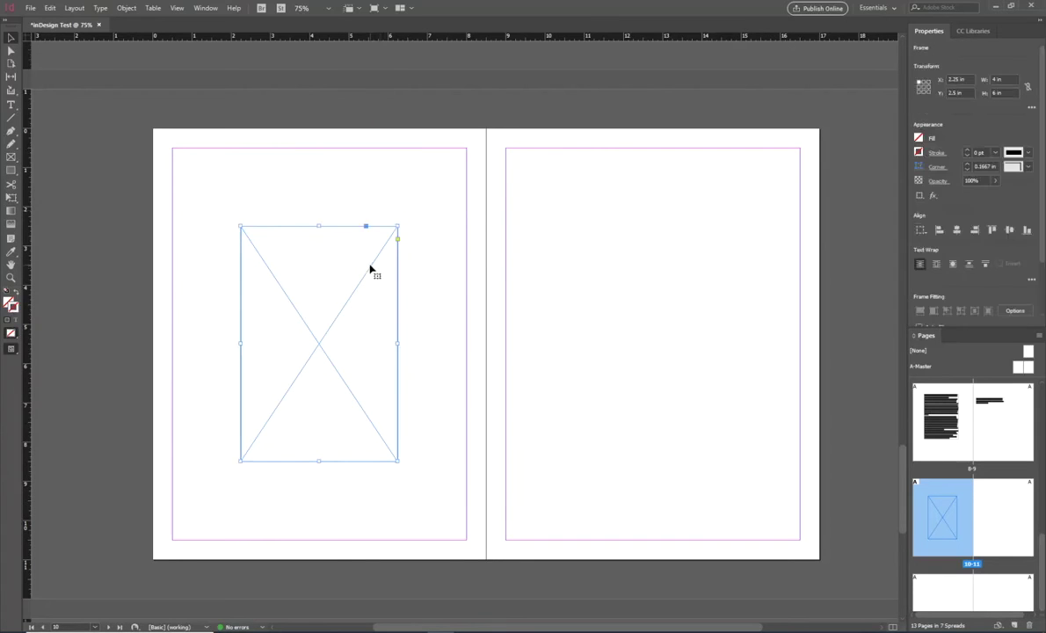
Alt-drag a copy of the frame onto page 11, then reselect the page 10 frame and open Place
drag(370, 268, 702, 270)
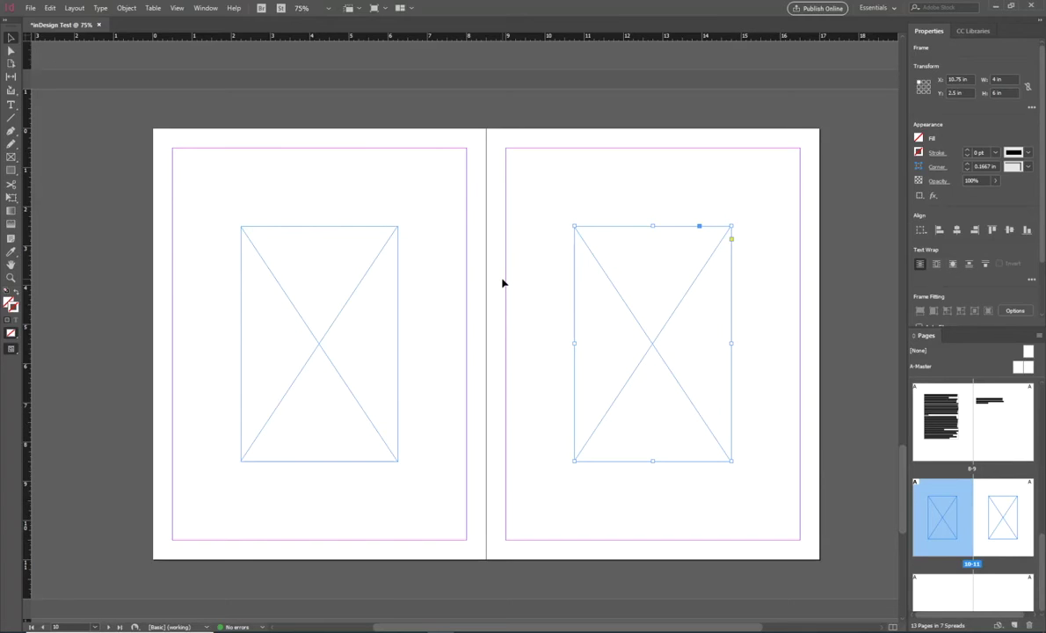
click(431, 252)
click(392, 253)
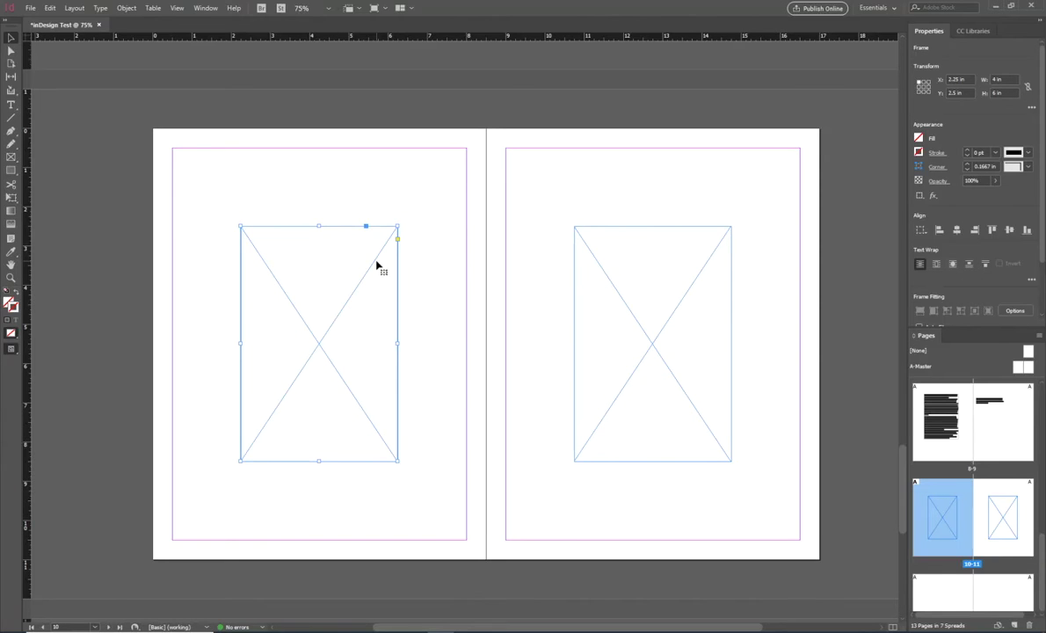
key(ctrl+d)
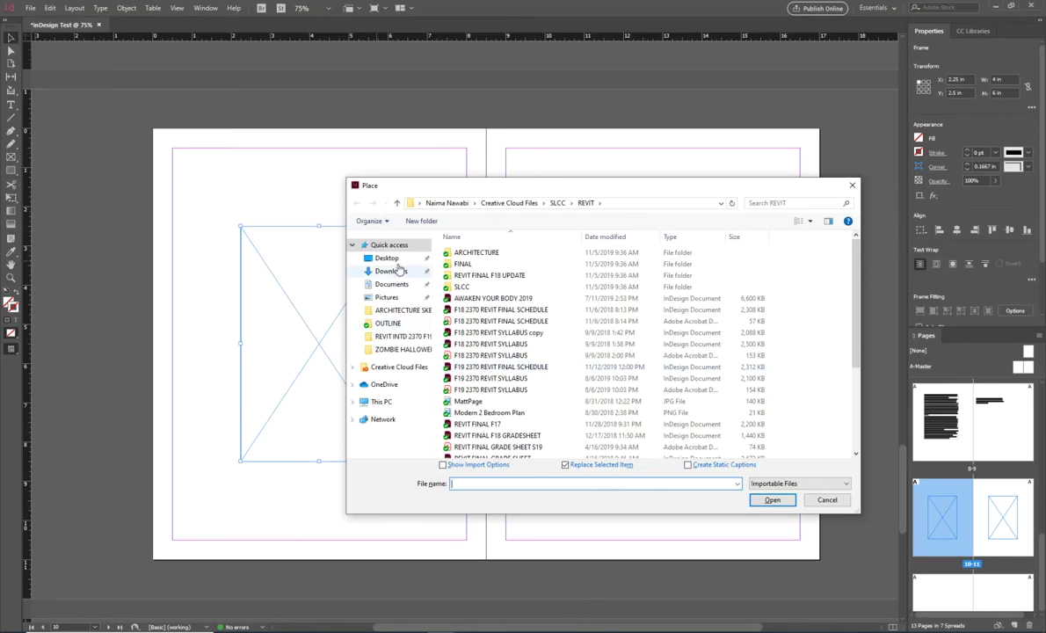
Place '1 villa savoye' from INTD DG 1250 F19 > indesign import and dismiss the Content-Aware Fit popup
click(393, 259)
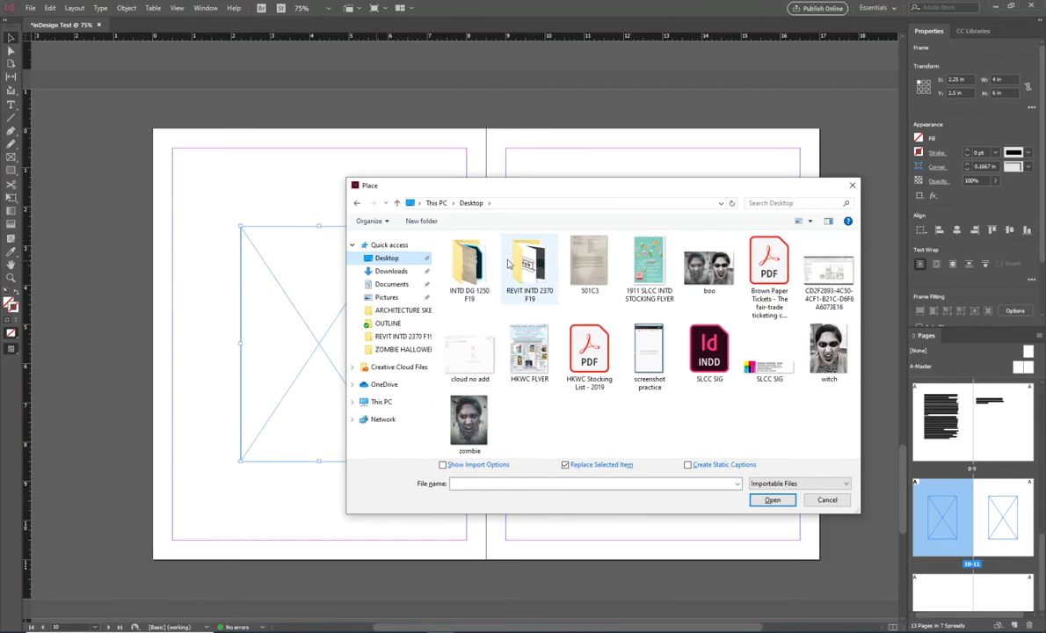
double_click(471, 263)
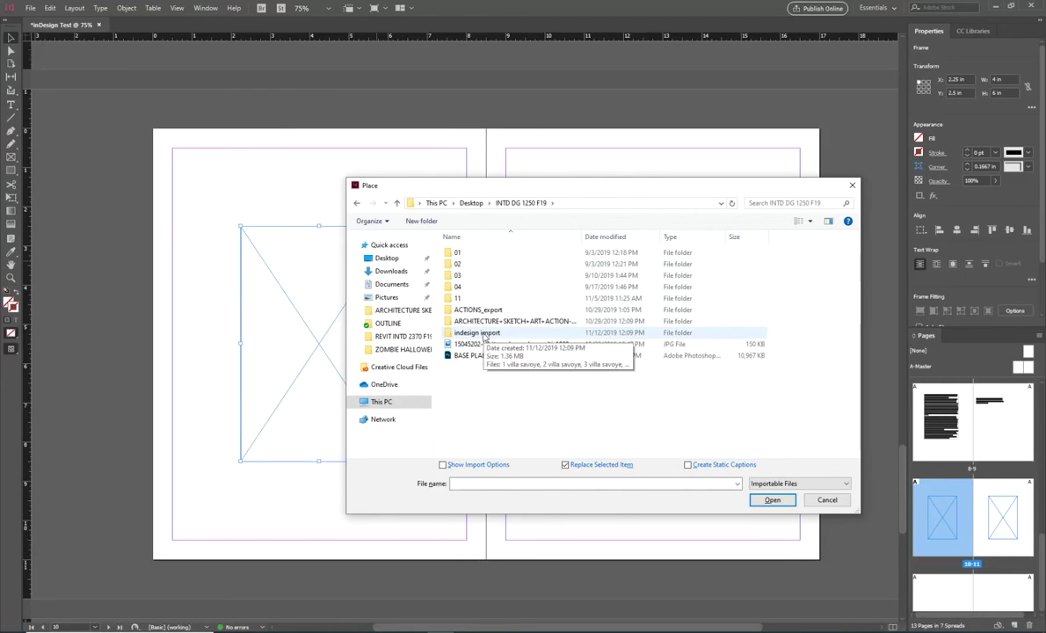
double_click(484, 335)
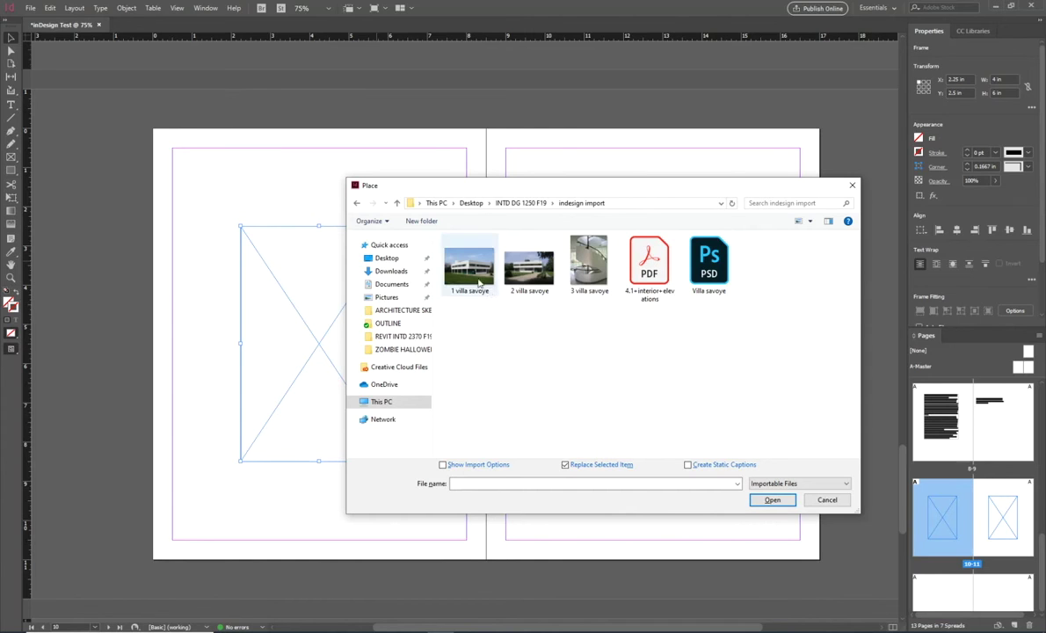
click(472, 274)
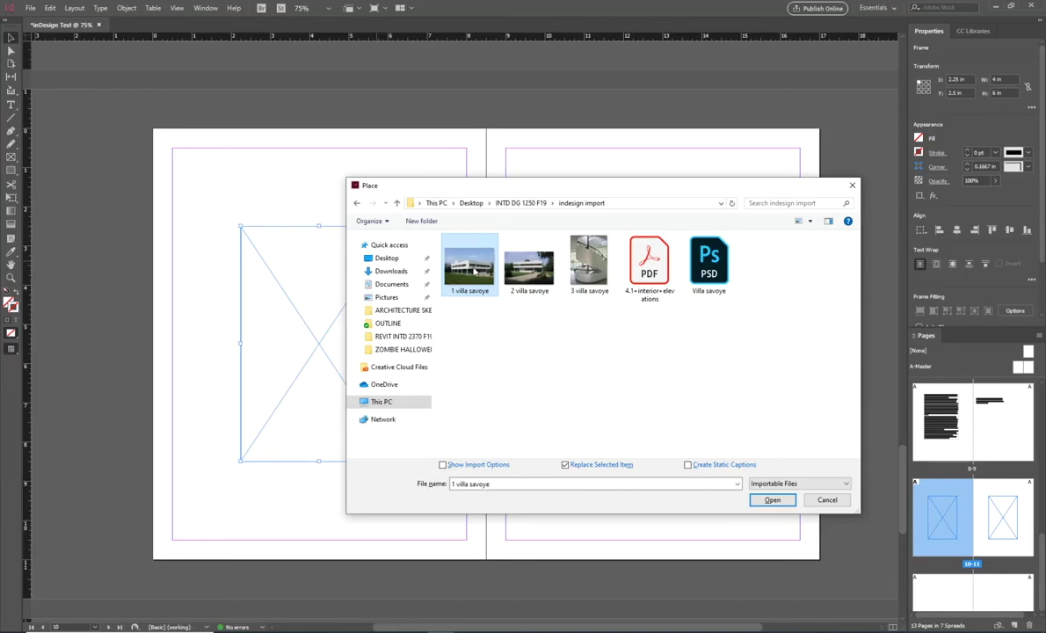
click(772, 499)
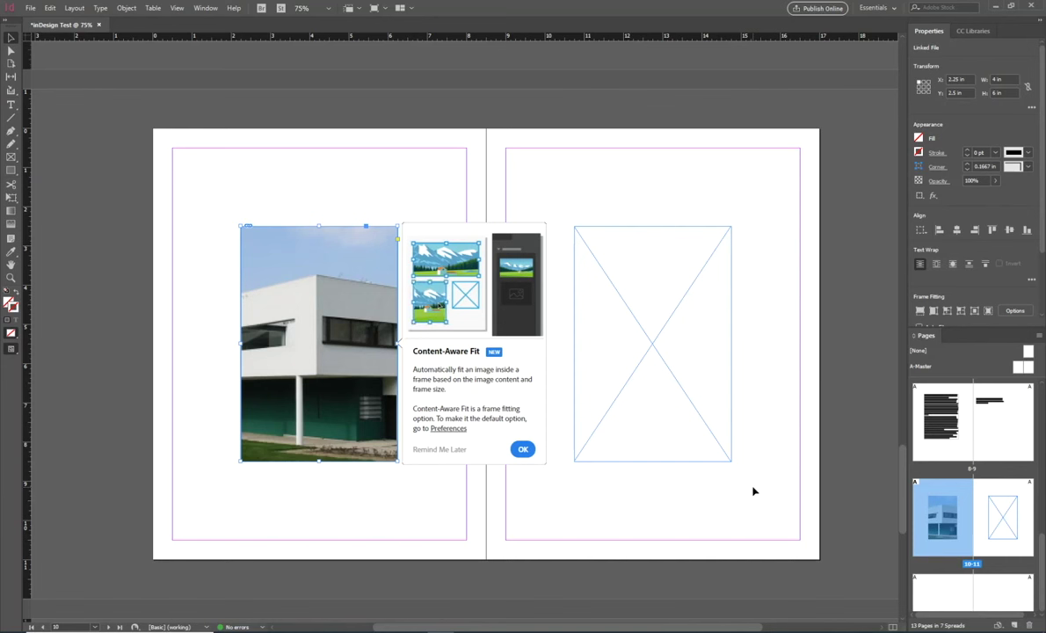
click(525, 452)
Select the villa photo inside its page 10 frame, then return to the frame with Esc
click(448, 490)
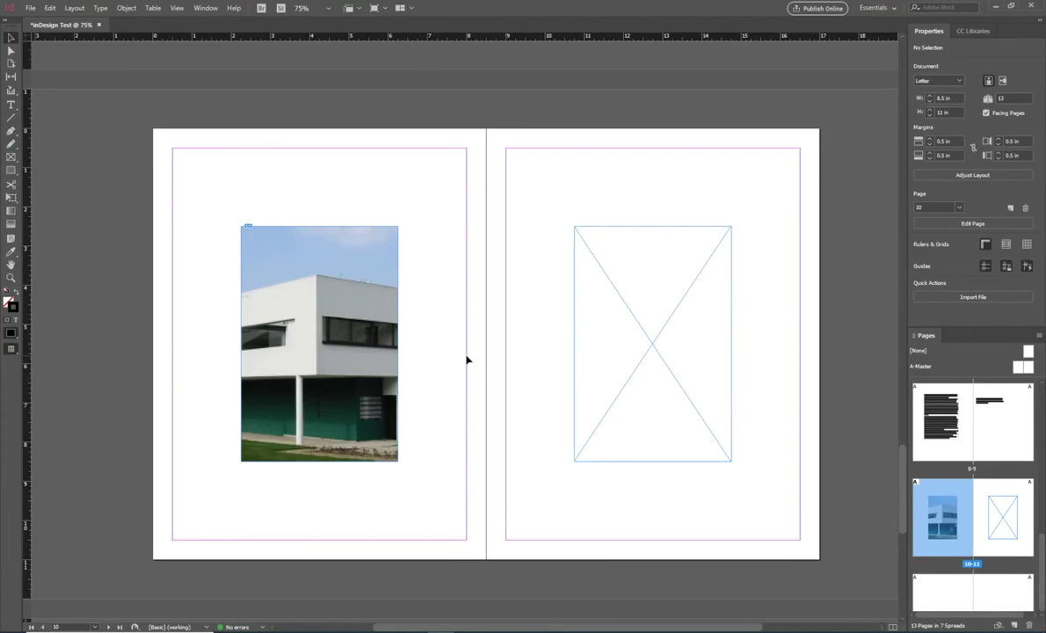
click(396, 232)
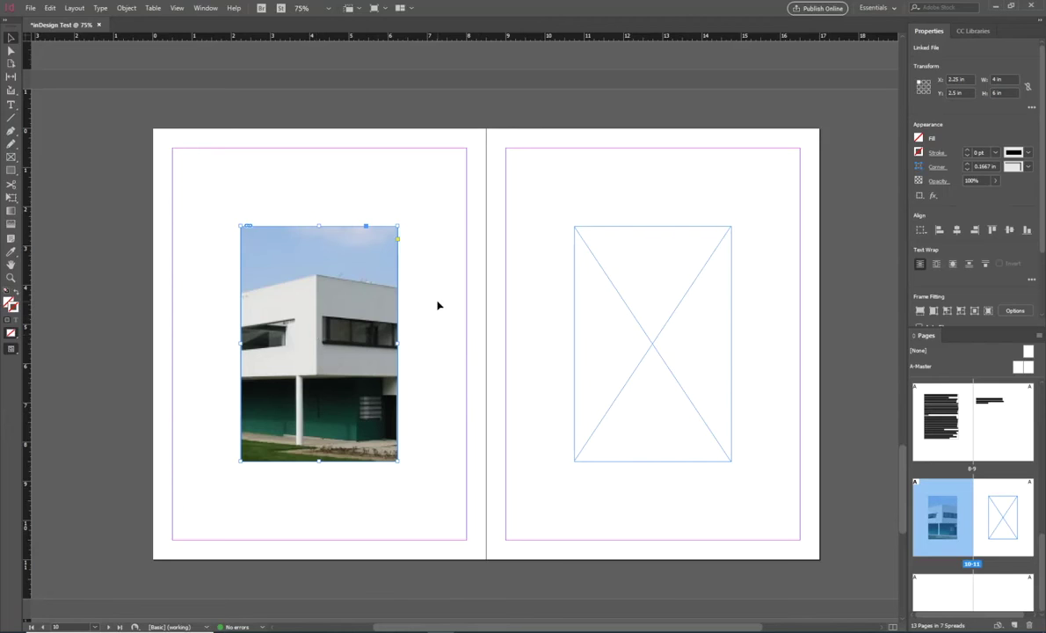
click(317, 343)
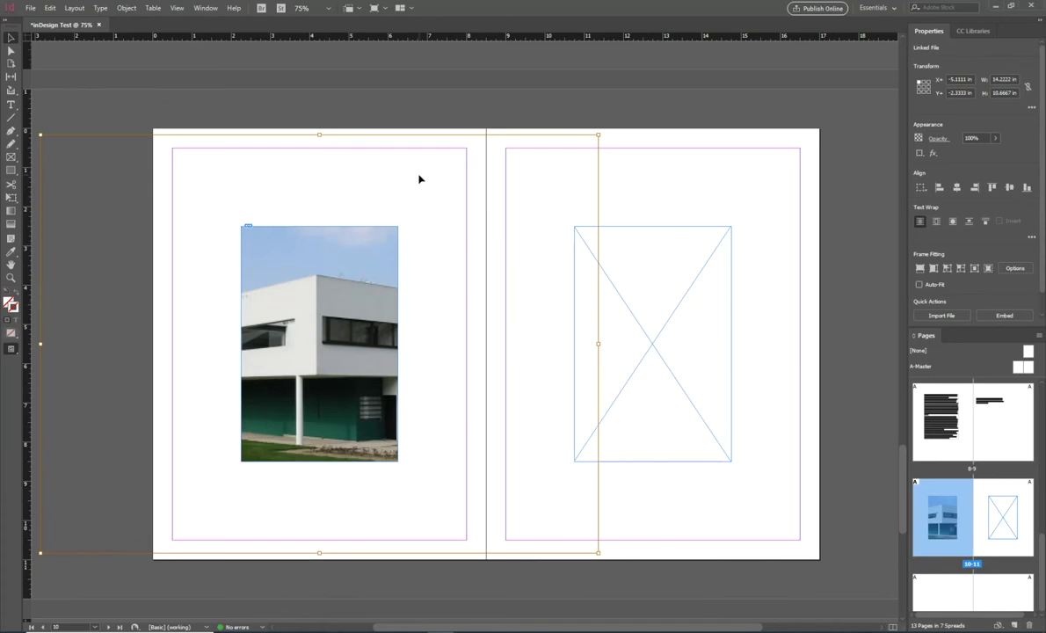
key(Escape)
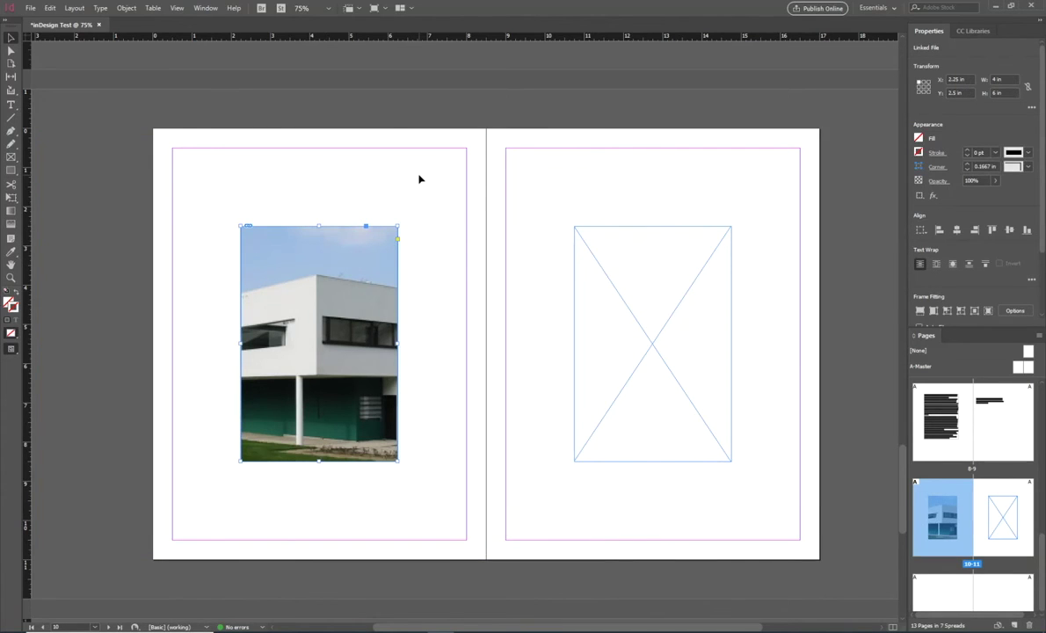
Compare Fill Frame Proportionally with Fit Content Proportionally, keep Fit Content, then apply Fit Frame to Content
scroll(955, 240, down, 3)
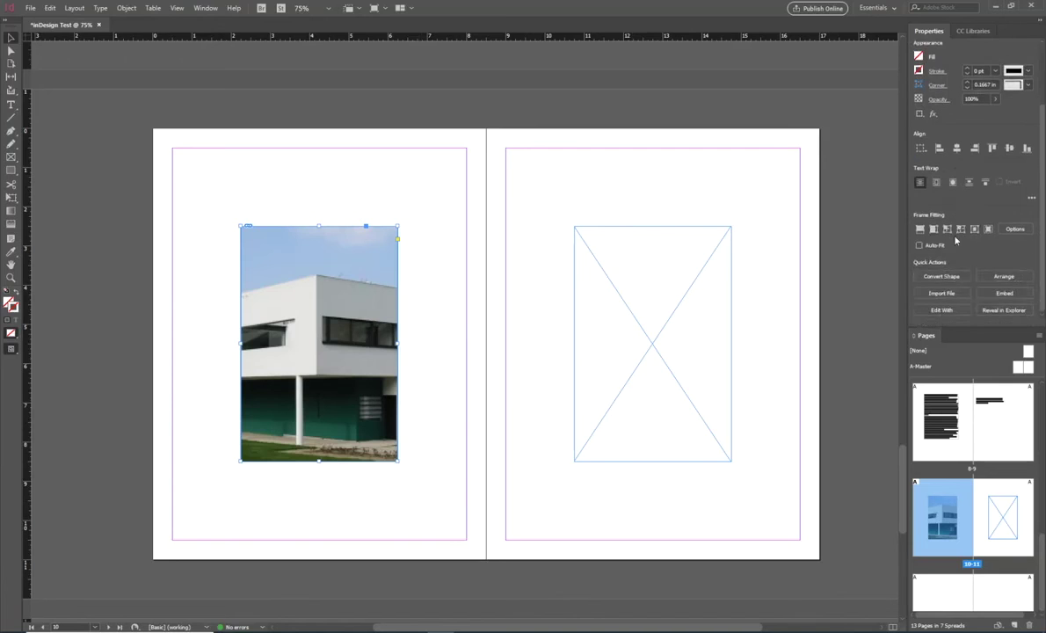
scroll(955, 239, up, 1)
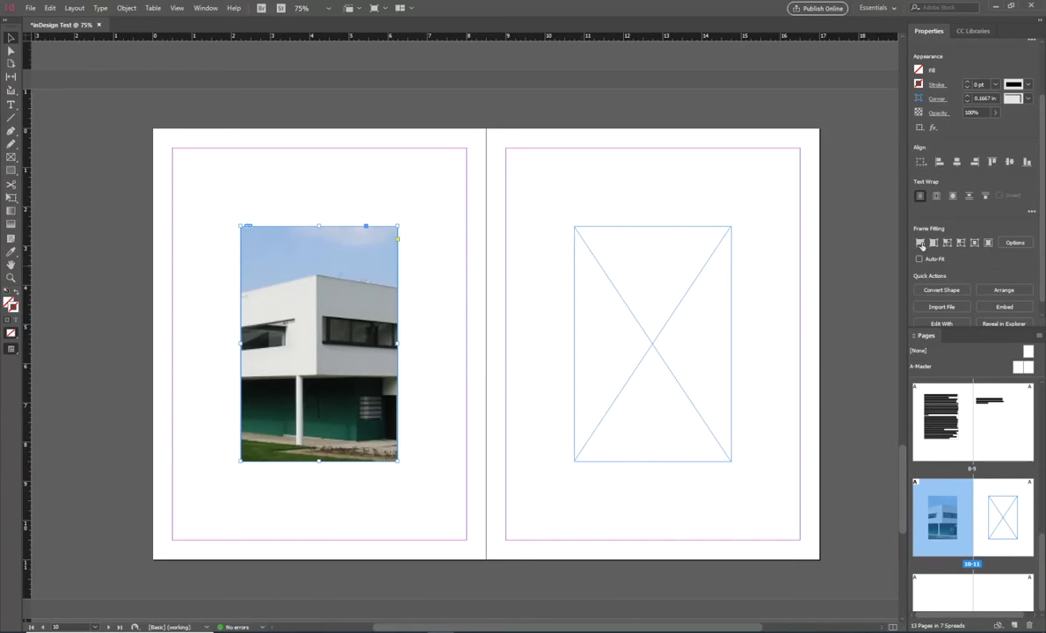
scroll(921, 242, down, 1)
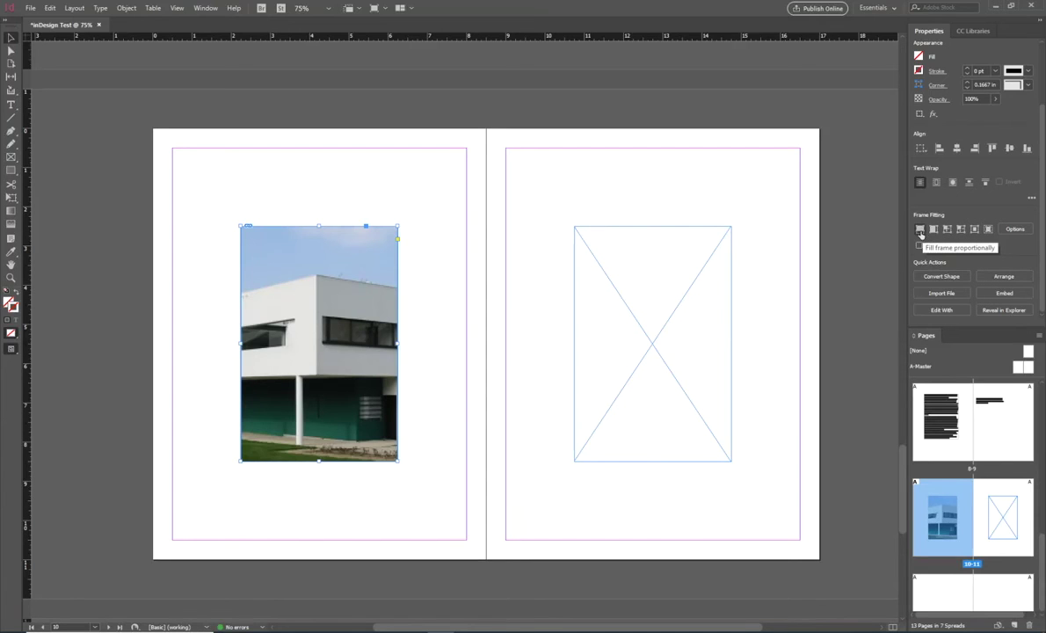
click(920, 229)
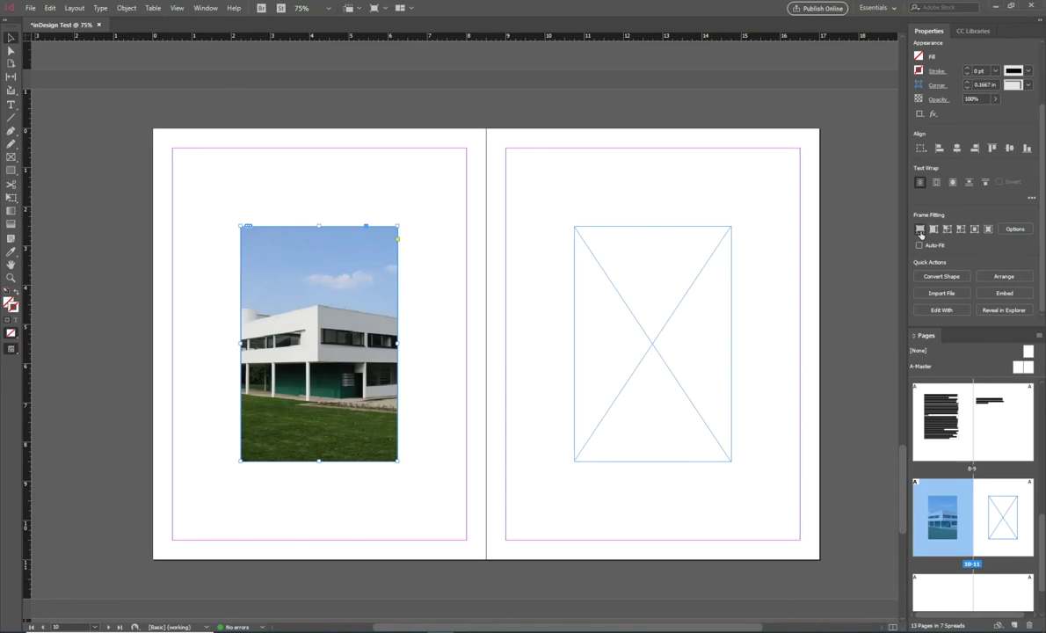
click(933, 229)
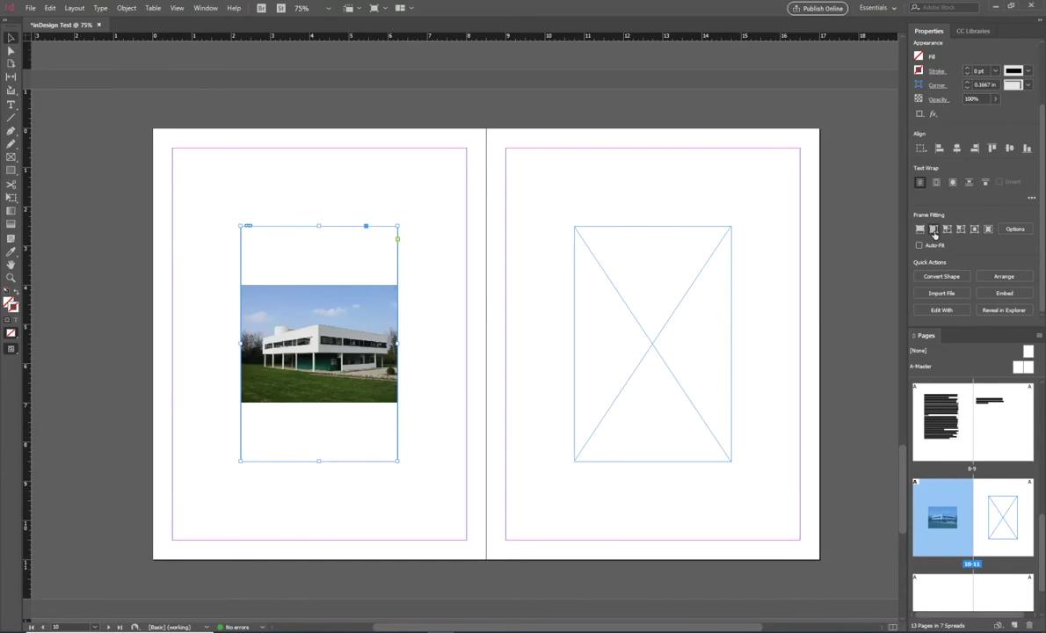
click(947, 230)
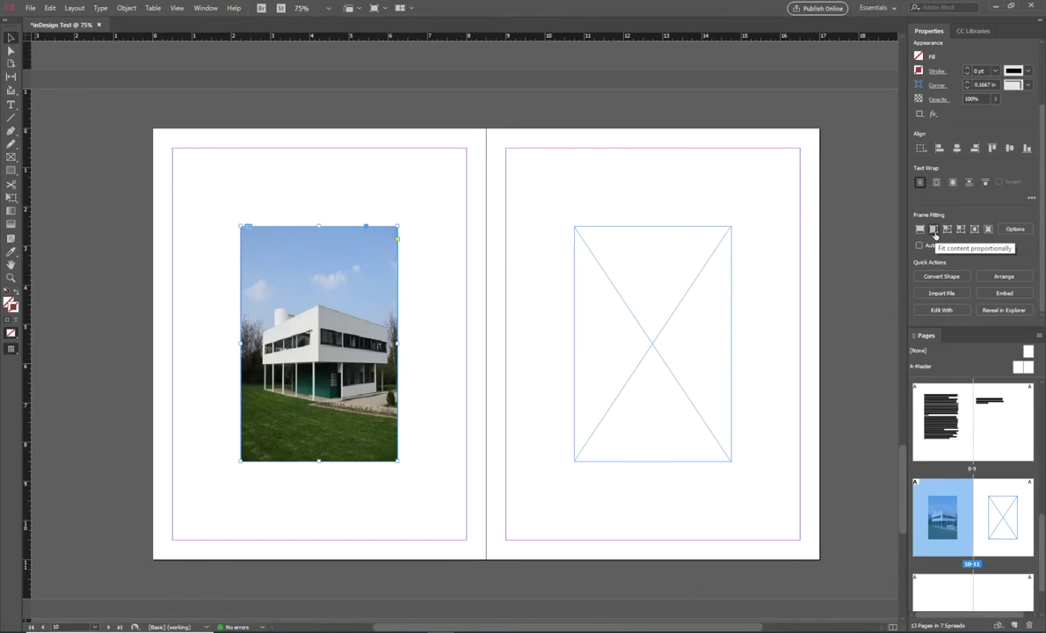
click(933, 230)
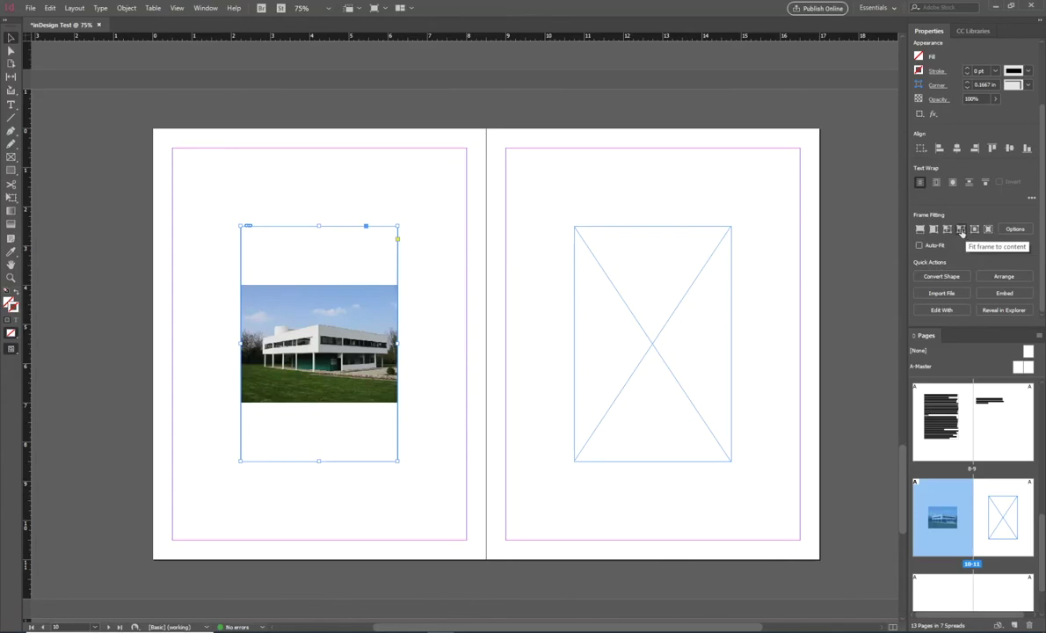
click(961, 230)
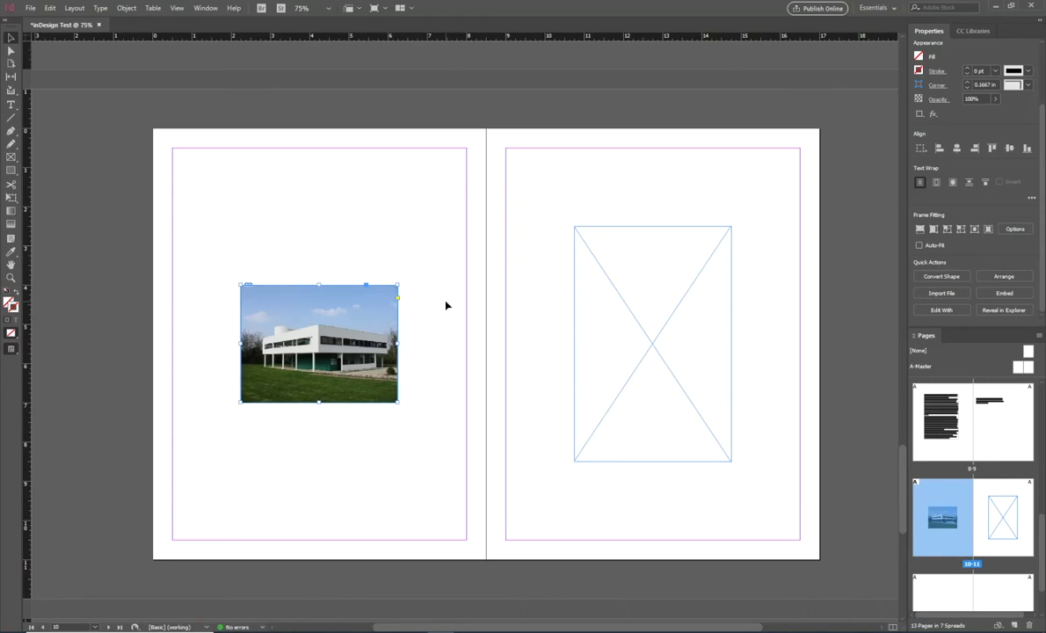
click(319, 342)
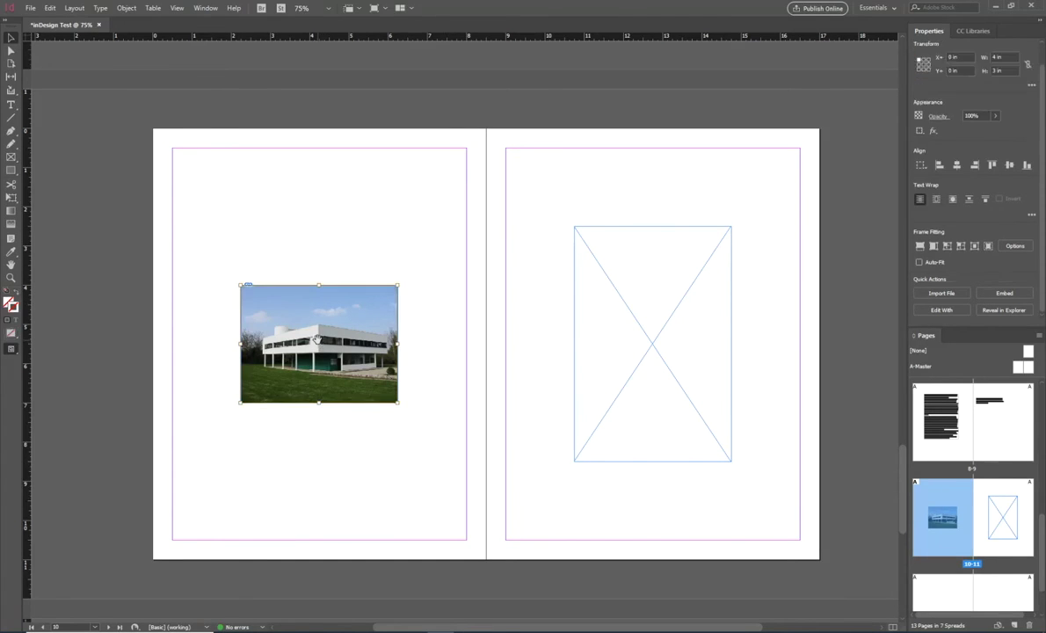
click(325, 266)
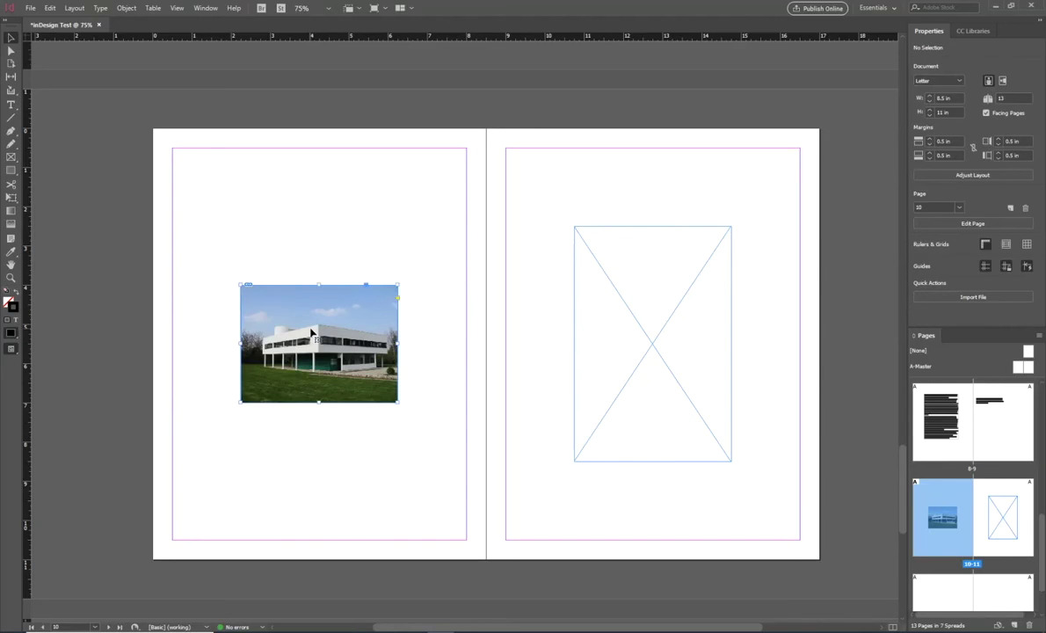
click(312, 332)
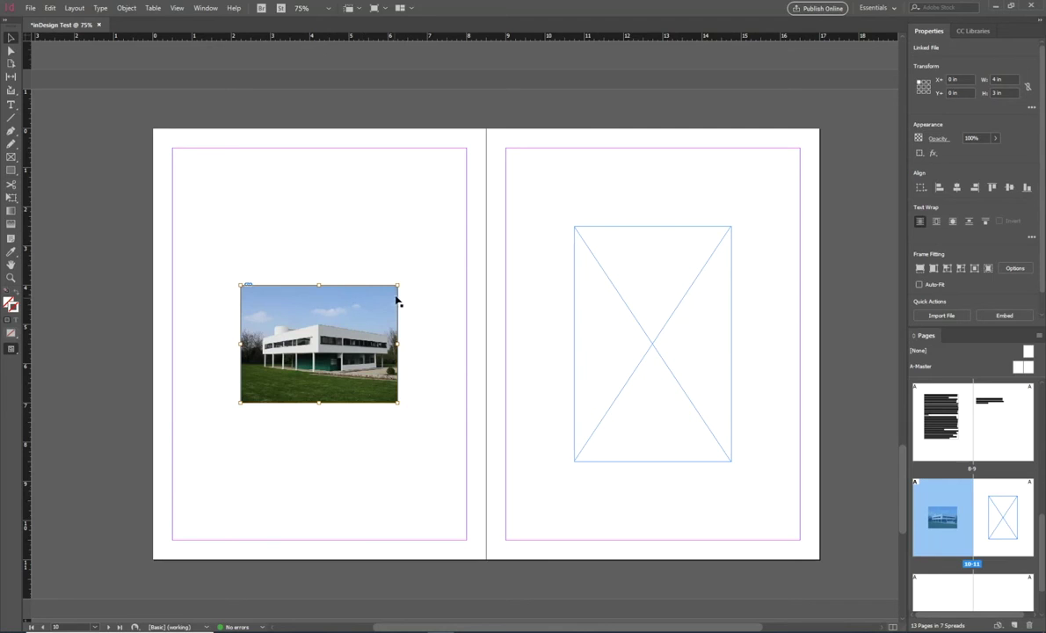
drag(398, 285, 545, 207)
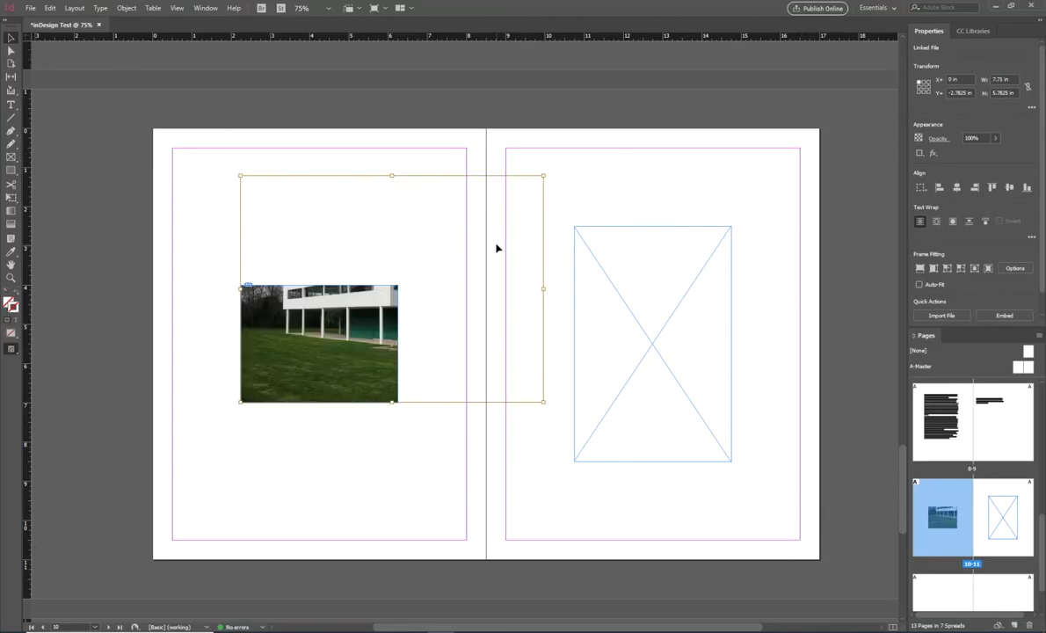
key(ctrl+z)
click(1027, 86)
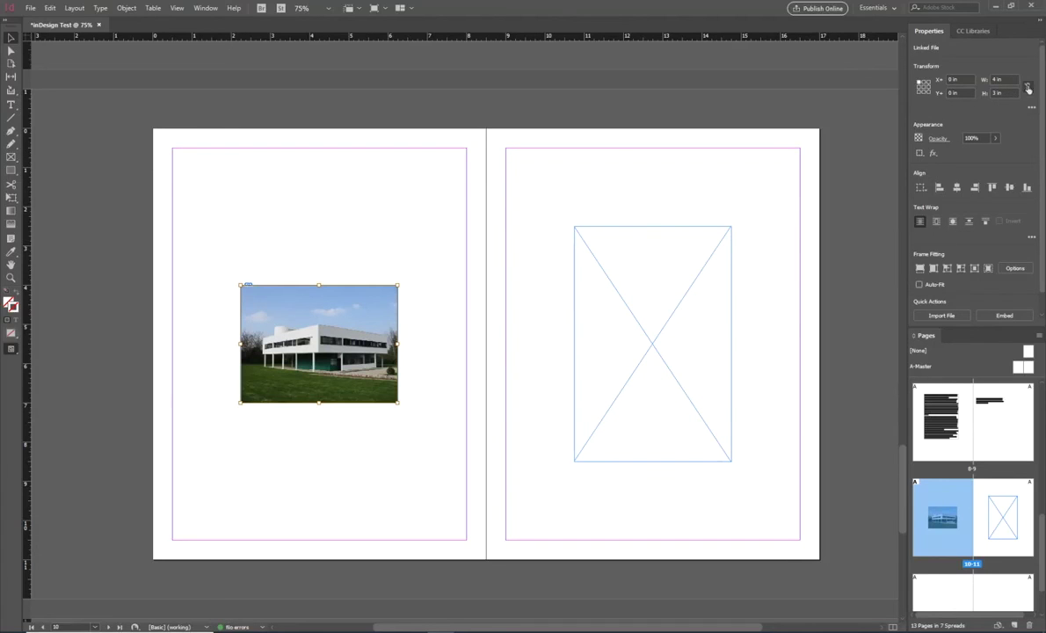
drag(397, 284, 515, 226)
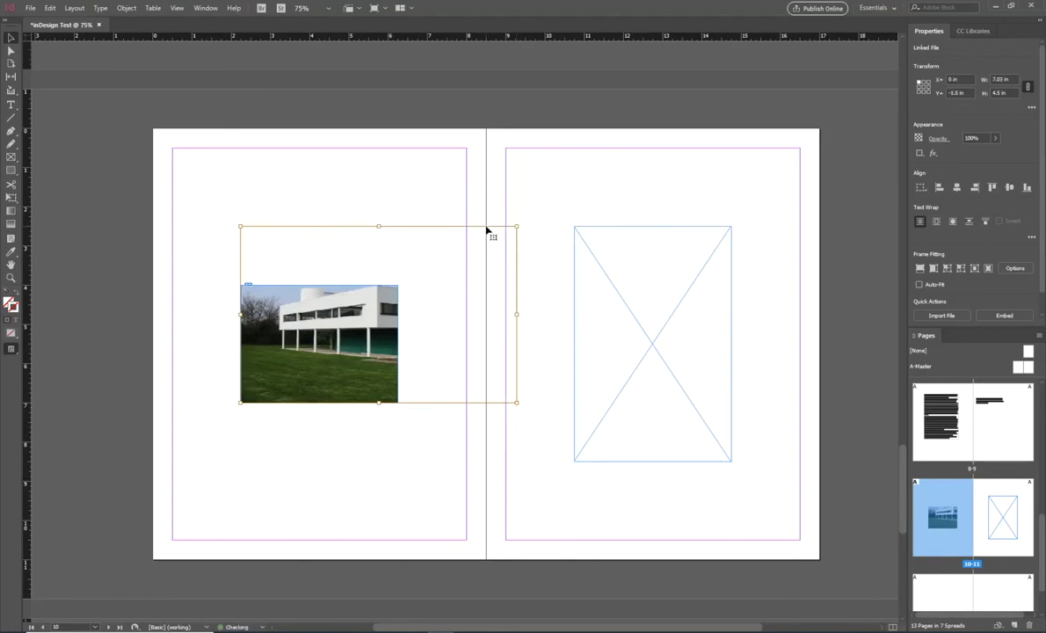
key(ctrl+z)
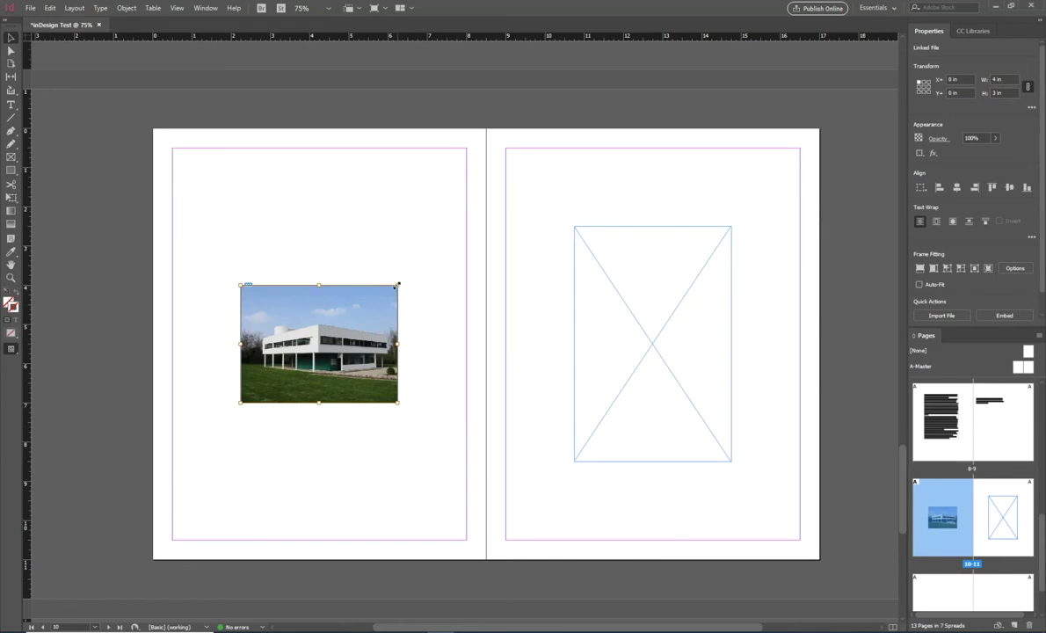
drag(398, 284, 526, 192)
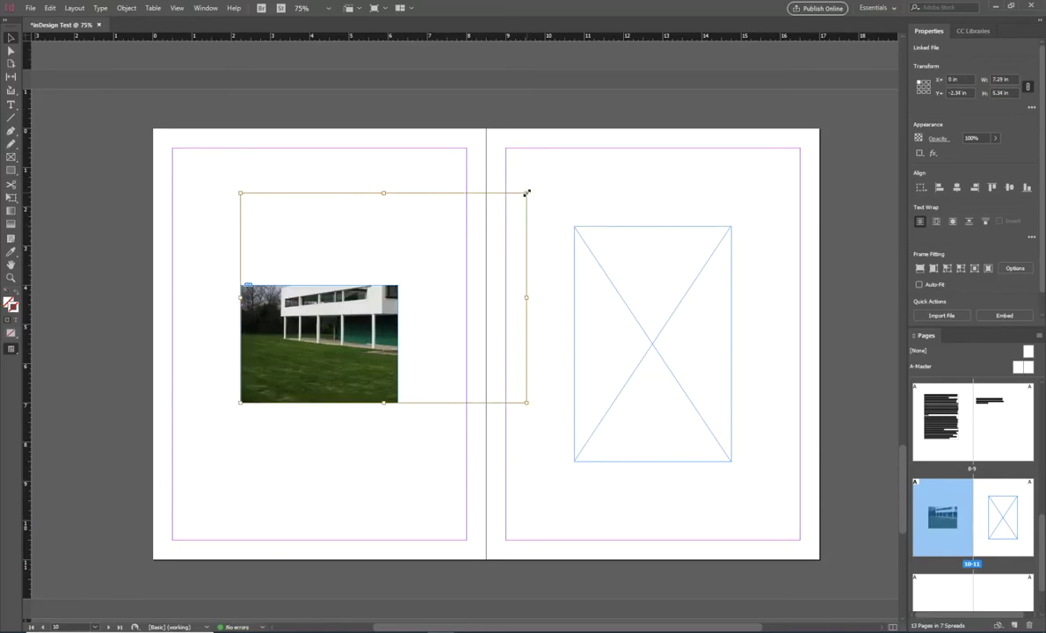
key(ctrl+z)
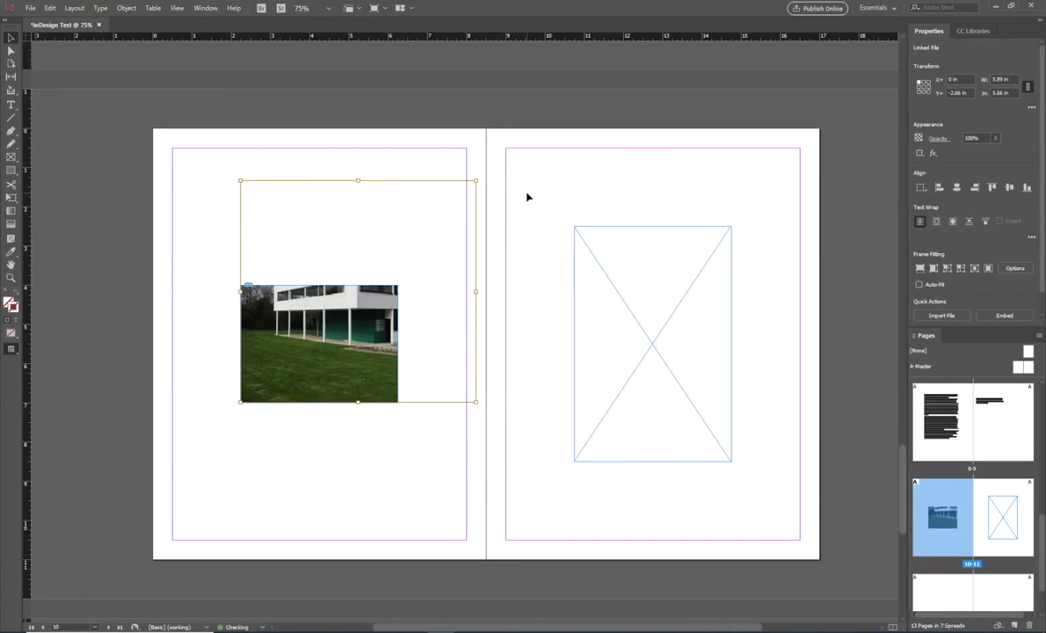
key(ctrl+z)
key(ctrl+z)
key(ctrl+z)
key(ctrl+z)
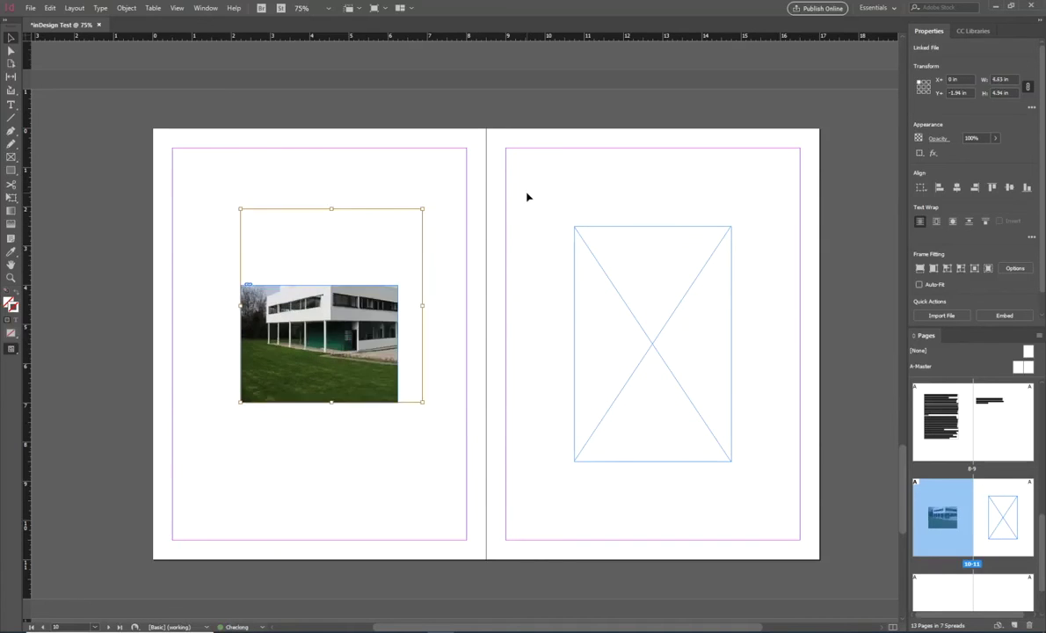
double_click(306, 312)
key(ctrl+z)
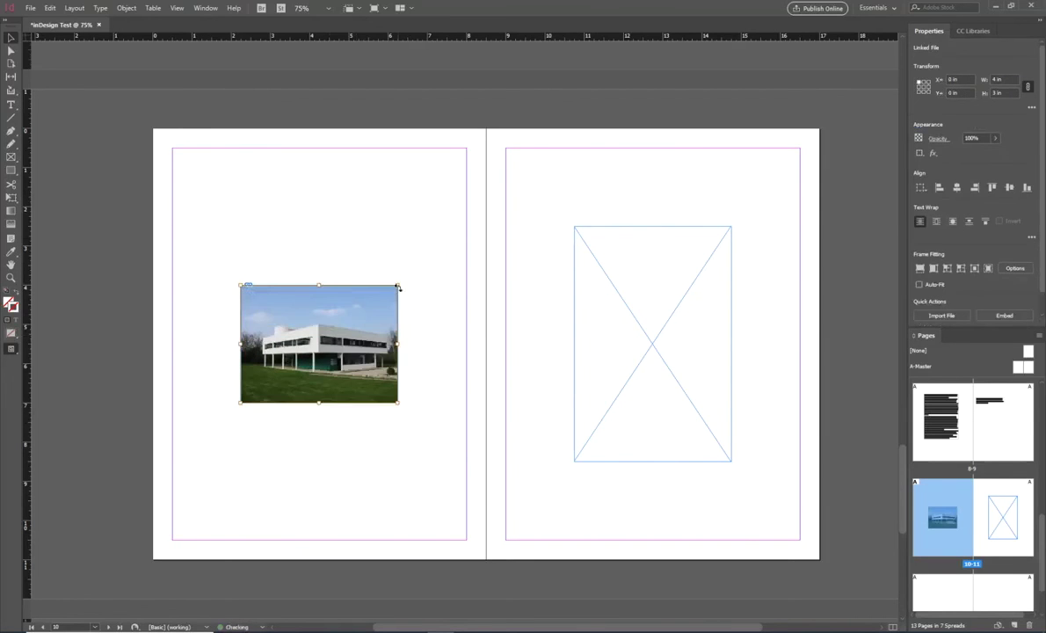
Enlarge the villa photo inside its frame by its corners and shift it down-left
drag(398, 284, 547, 207)
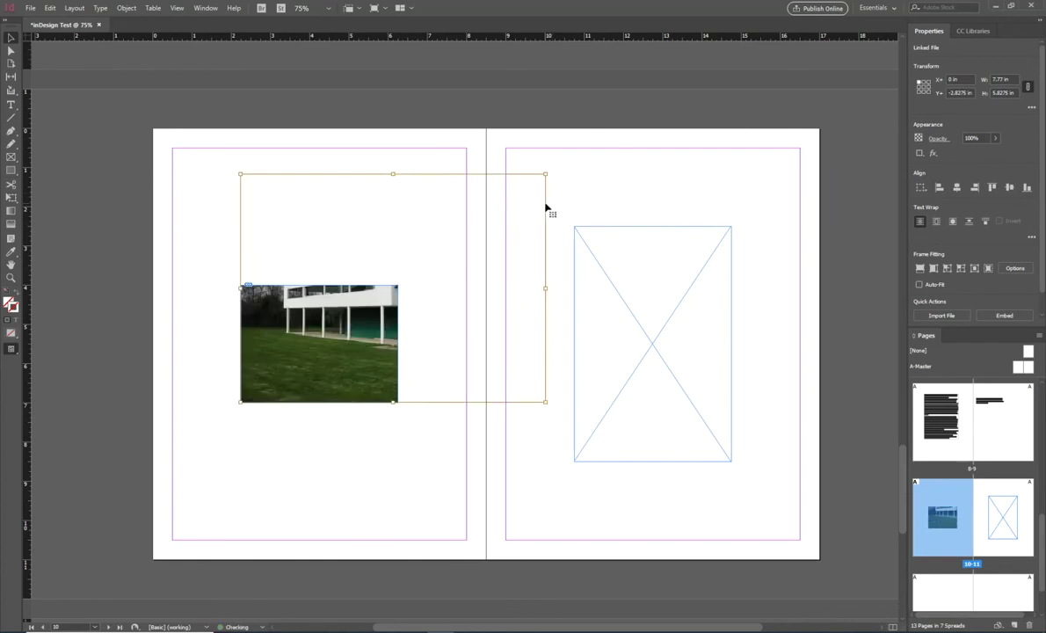
drag(319, 296, 347, 375)
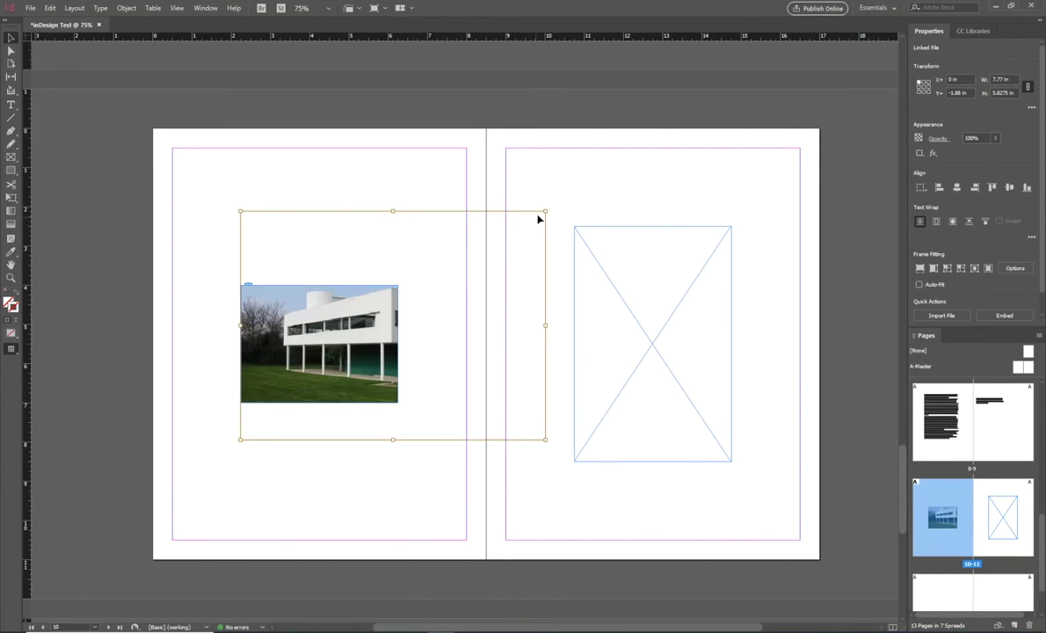
drag(544, 211, 565, 197)
drag(307, 318, 291, 328)
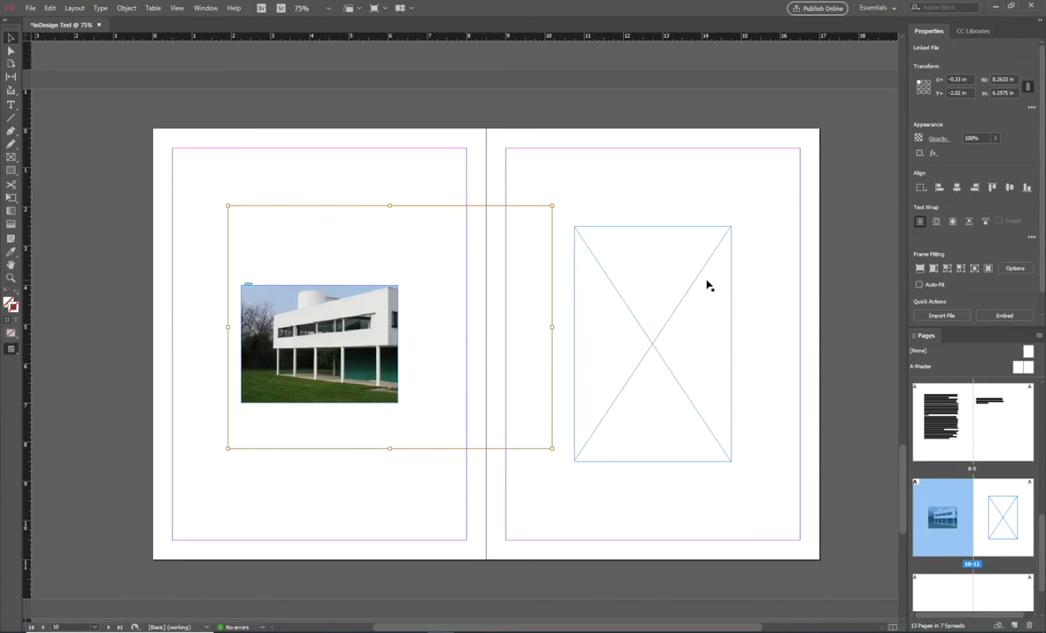
Expand the Transform More Options to show the scale and rotation settings
click(1030, 110)
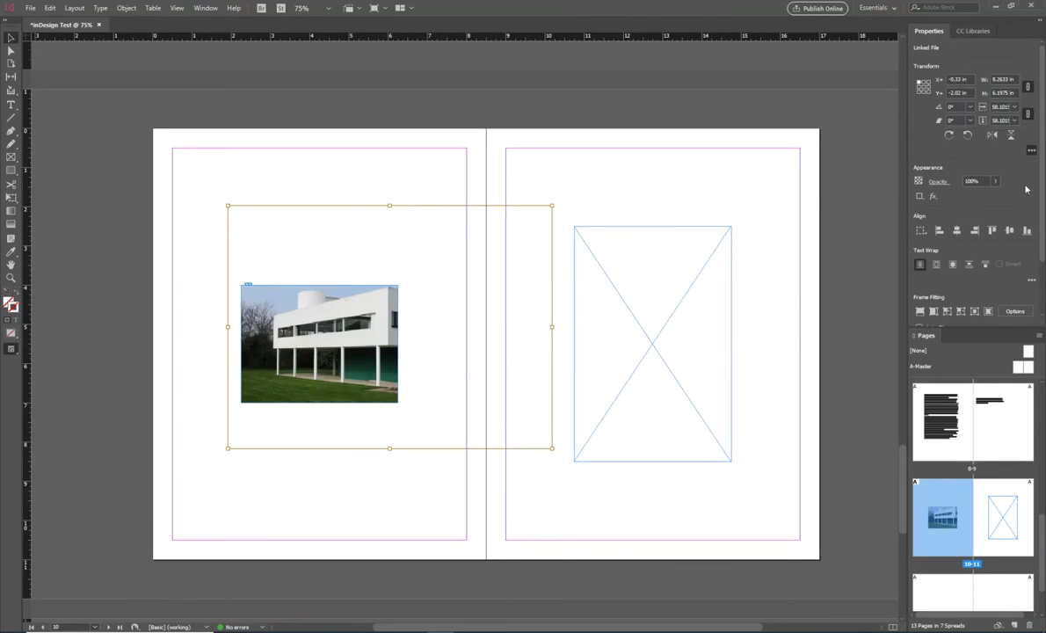
click(1030, 151)
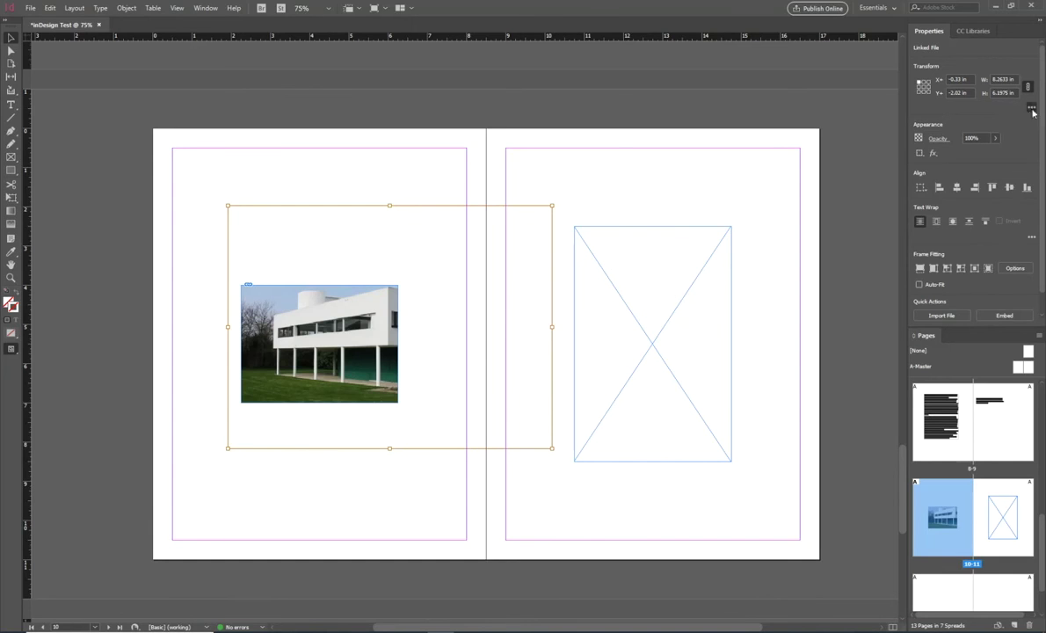
click(1031, 110)
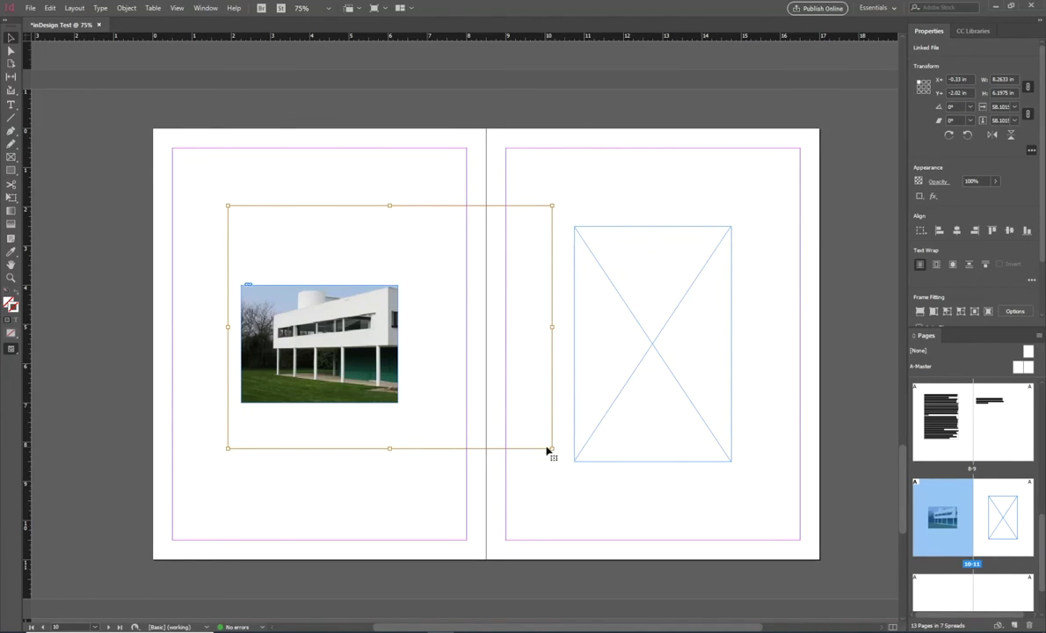
Fine-tune the photo's size and position, ending at 53.437% scale (7.6 × 5.7 in)
drag(553, 446, 578, 468)
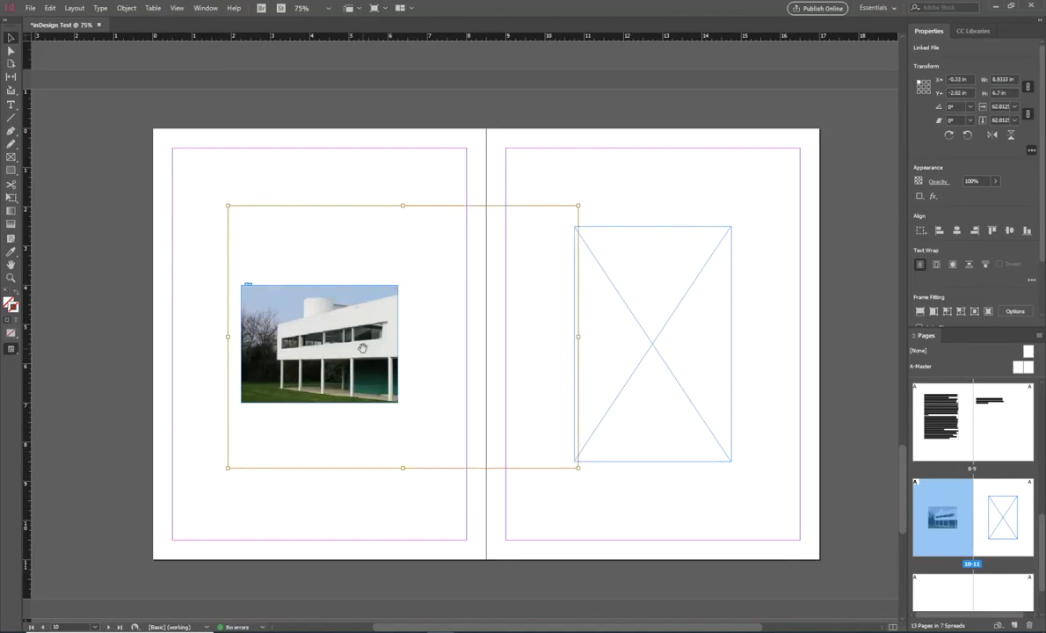
drag(227, 206, 247, 220)
drag(321, 351, 302, 344)
drag(558, 212, 497, 242)
drag(371, 338, 369, 327)
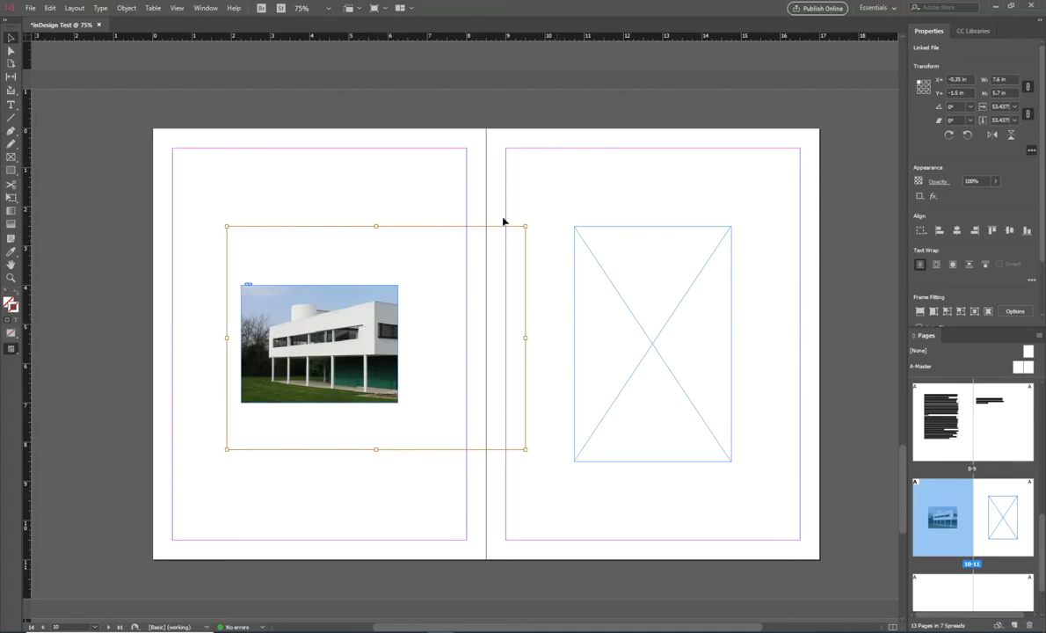
Adjust the frame slightly, then enlarge the photo to about 134% to show the trees
drag(526, 225, 516, 234)
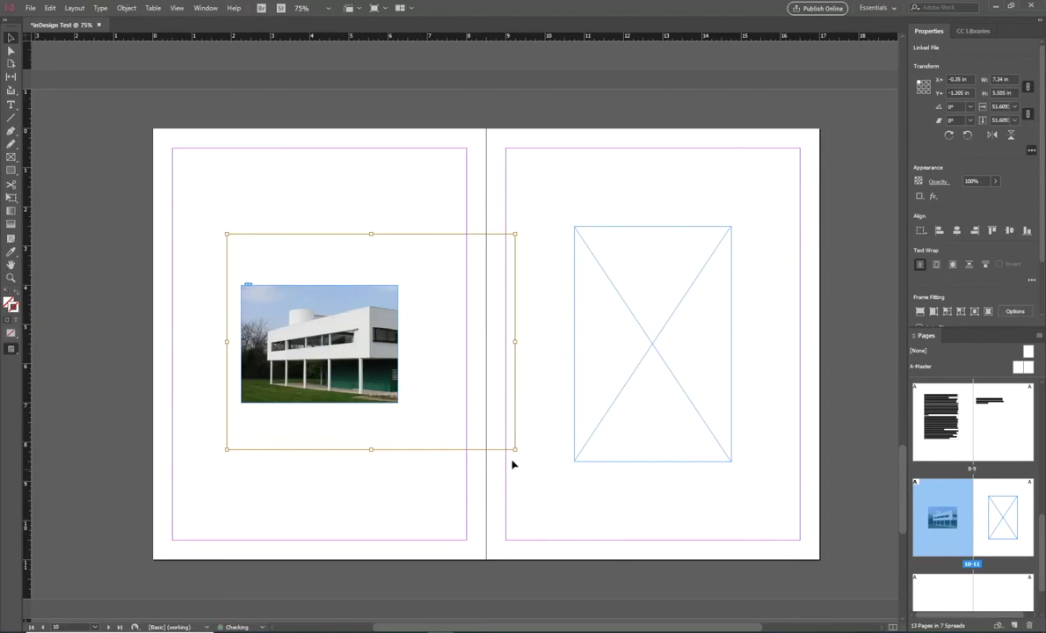
drag(516, 450, 526, 457)
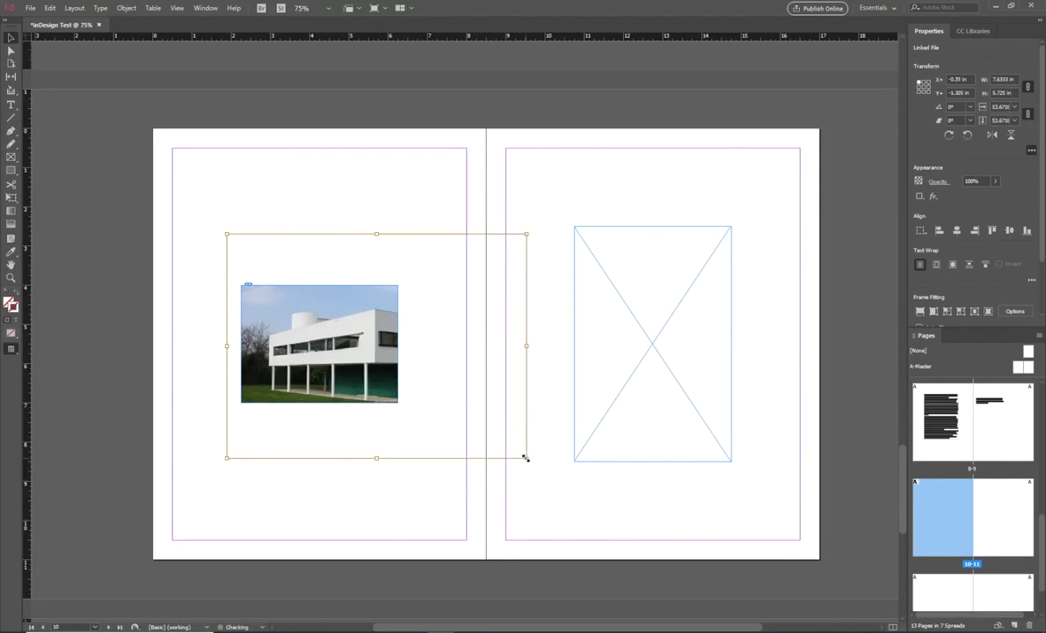
drag(377, 375, 375, 371)
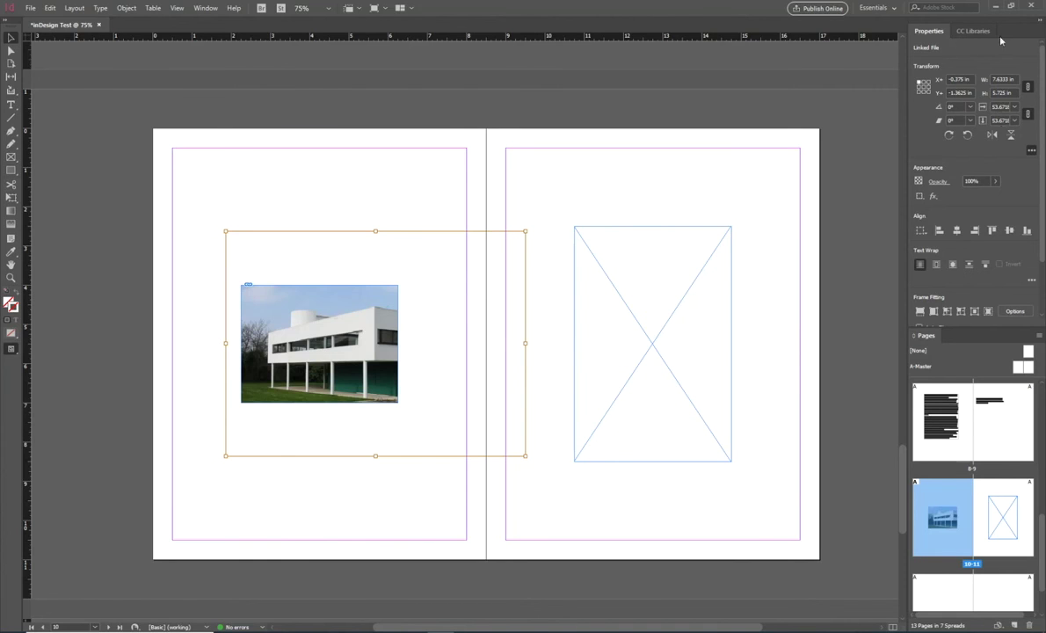
shift+drag(525, 456, 720, 602)
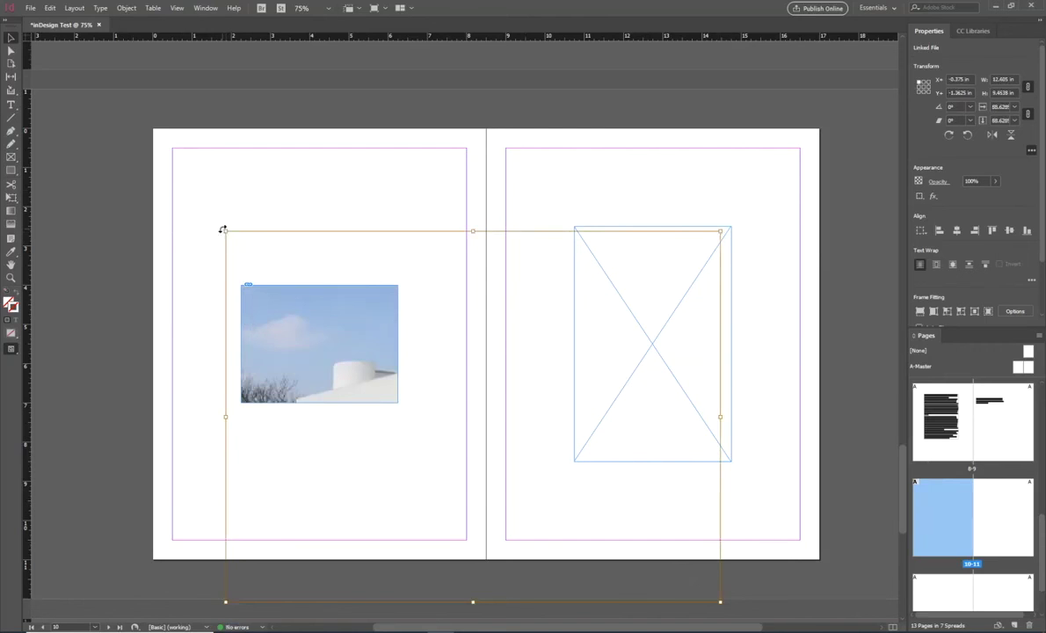
shift+drag(225, 231, 85, 112)
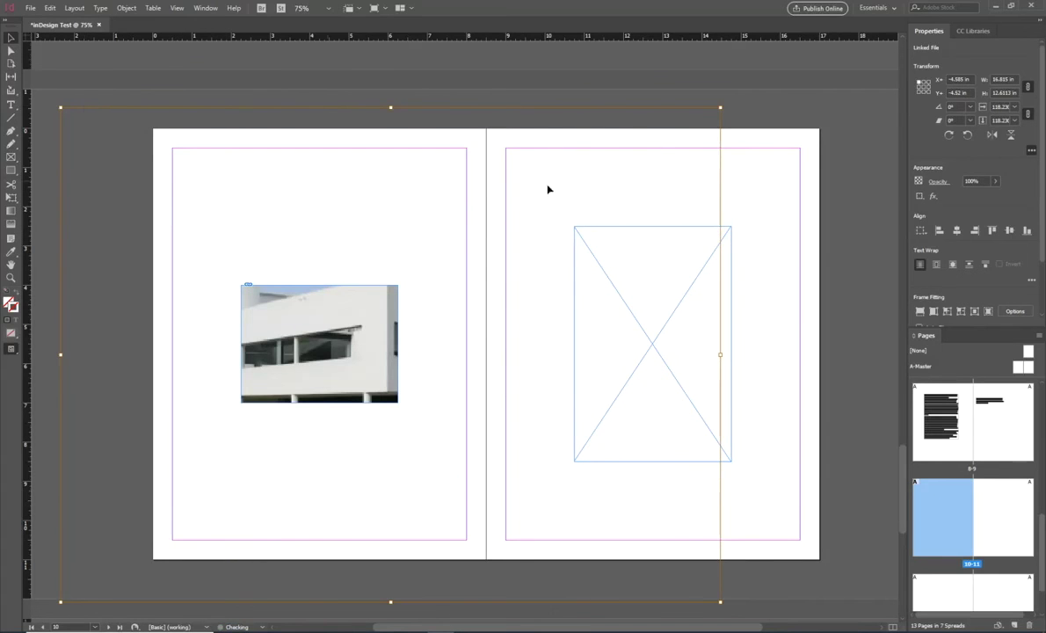
shift+drag(718, 109, 777, 118)
drag(435, 323, 559, 346)
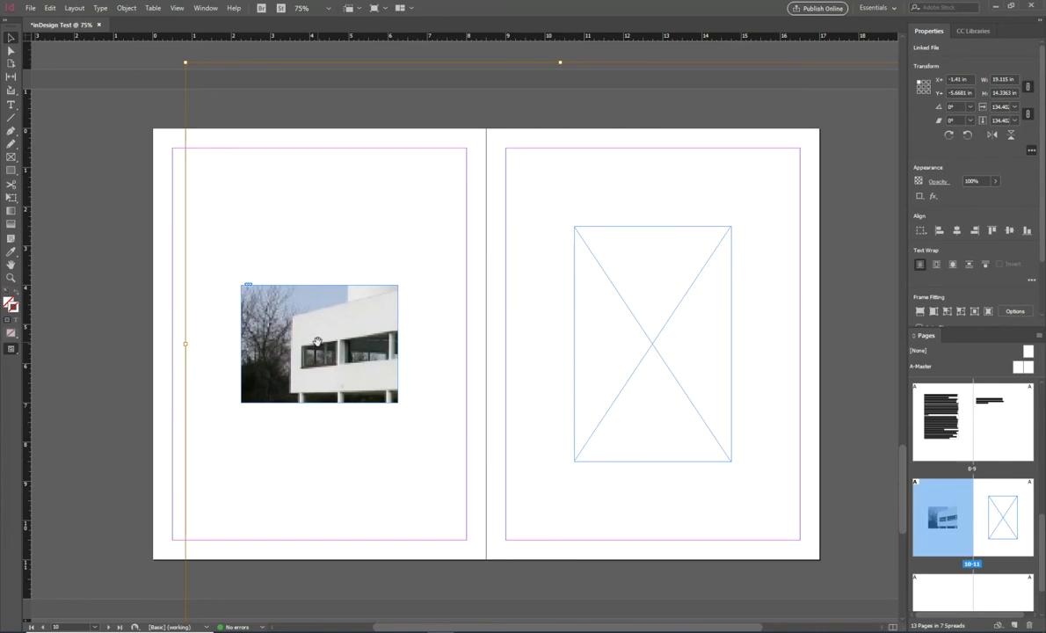
Zoom in and set the photo content's Scale X and Scale Y to 100%
click(168, 211)
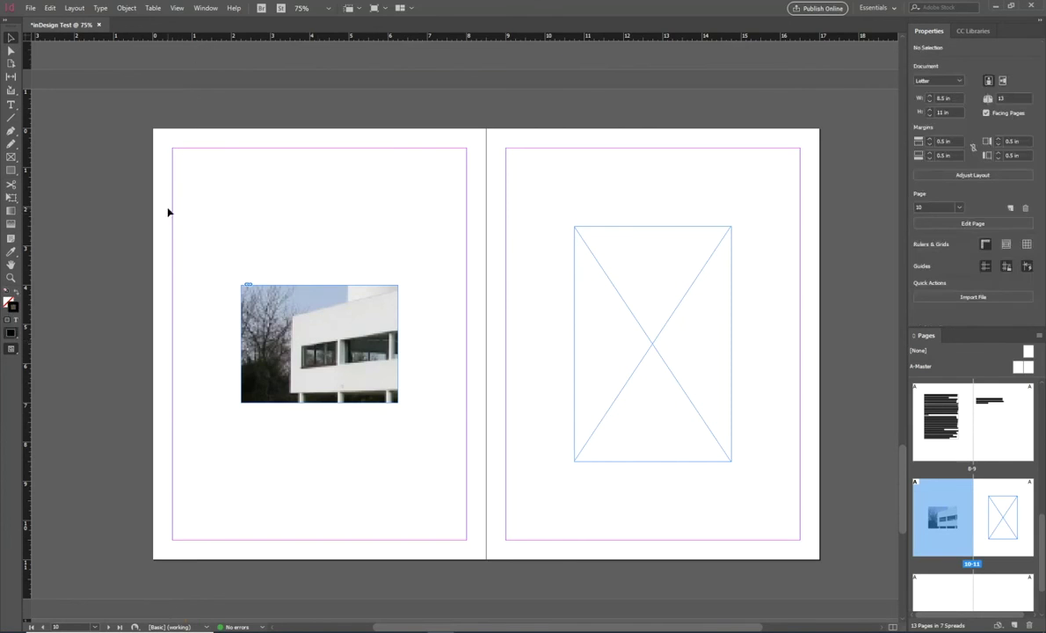
key(ctrl+equal)
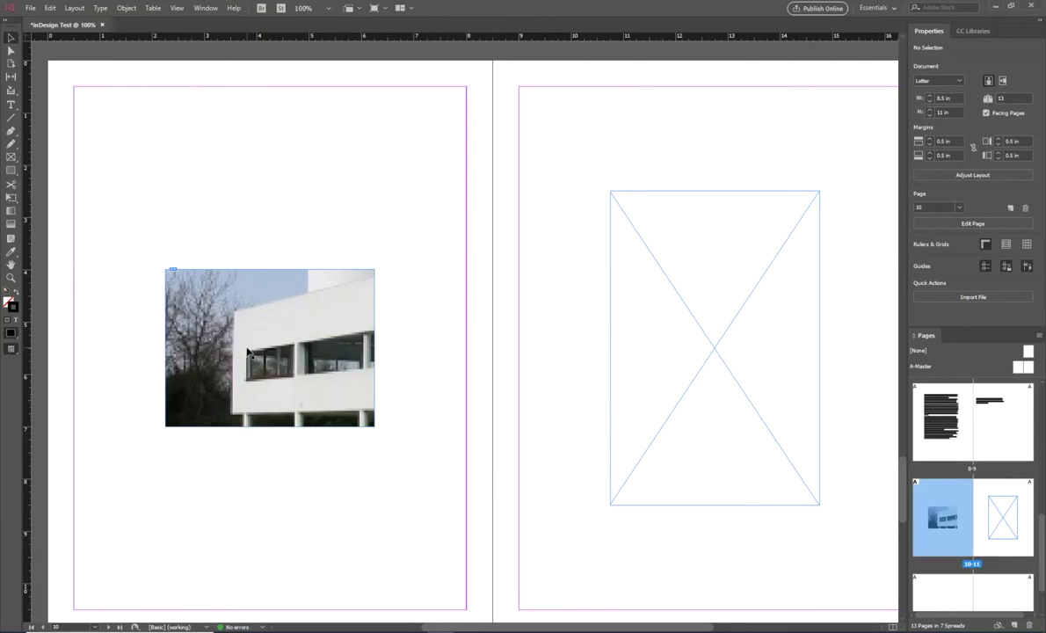
click(259, 340)
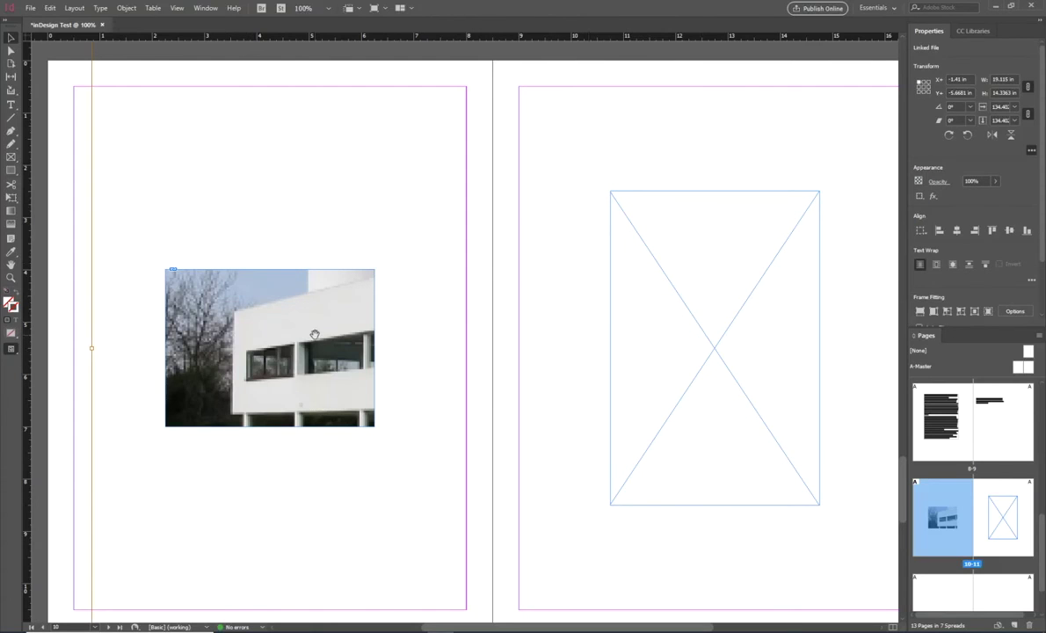
click(1000, 107)
text(100)
key(Tab)
text(100)
key(Return)
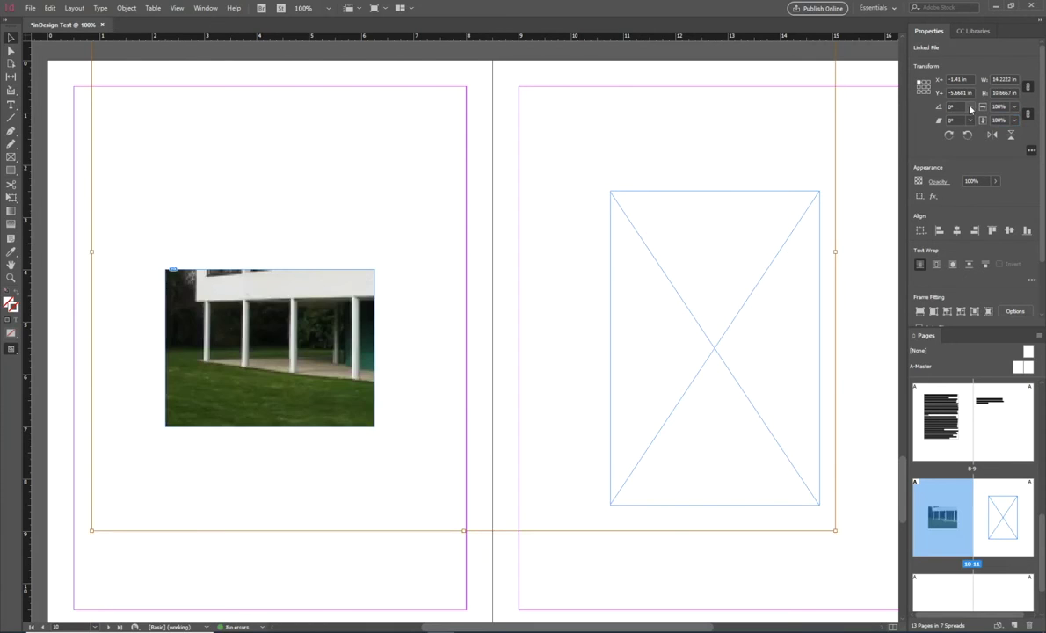
Shift the 100% photo down and right to frame the ribbon windows and columns
drag(304, 334, 308, 406)
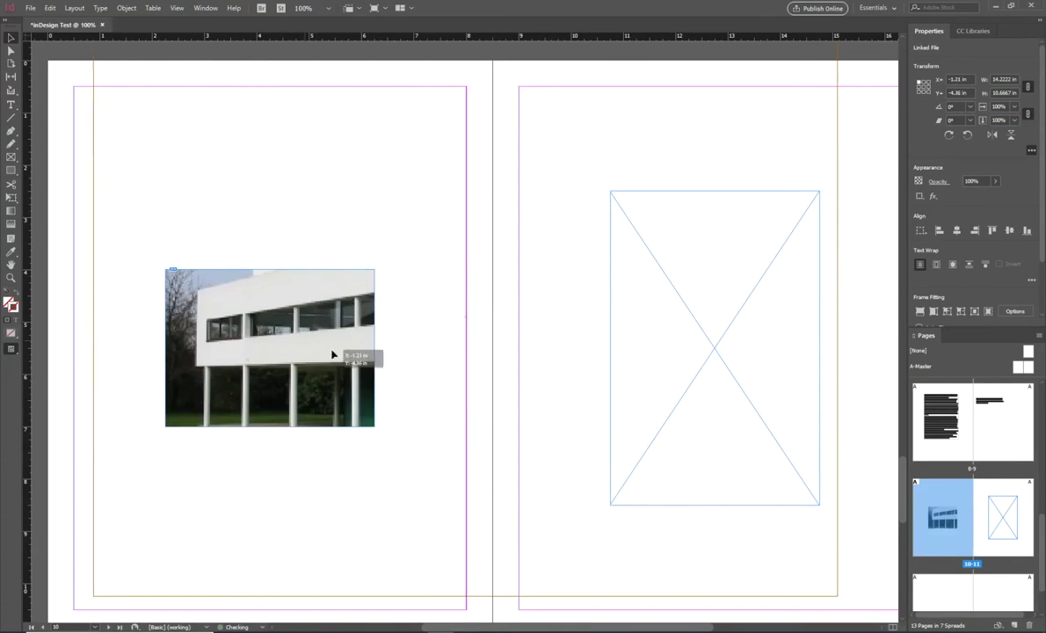
drag(331, 355, 362, 357)
click(93, 339)
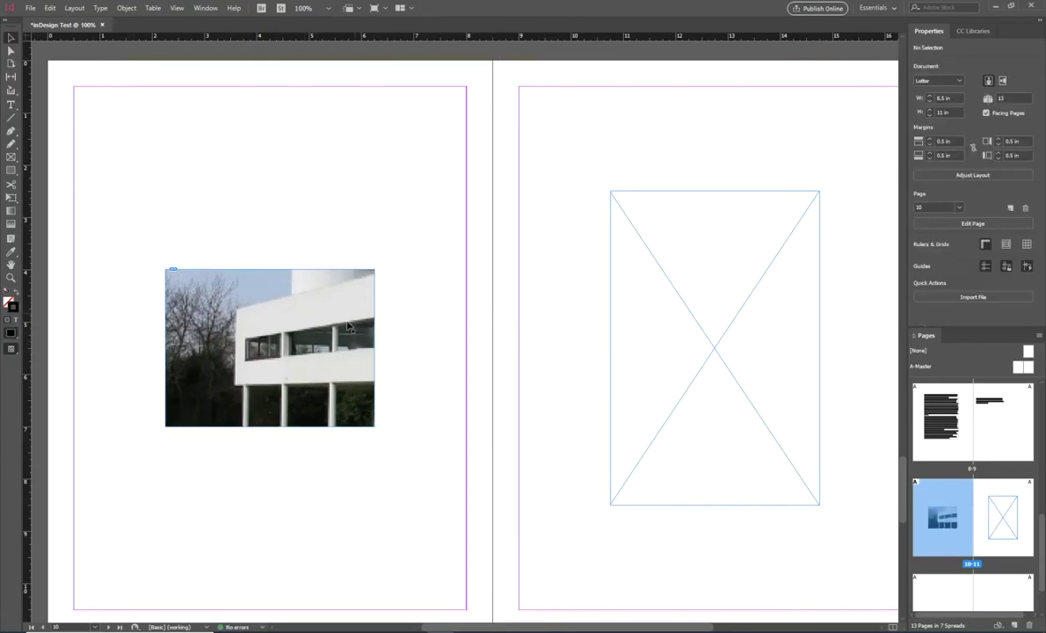
click(276, 347)
click(276, 347)
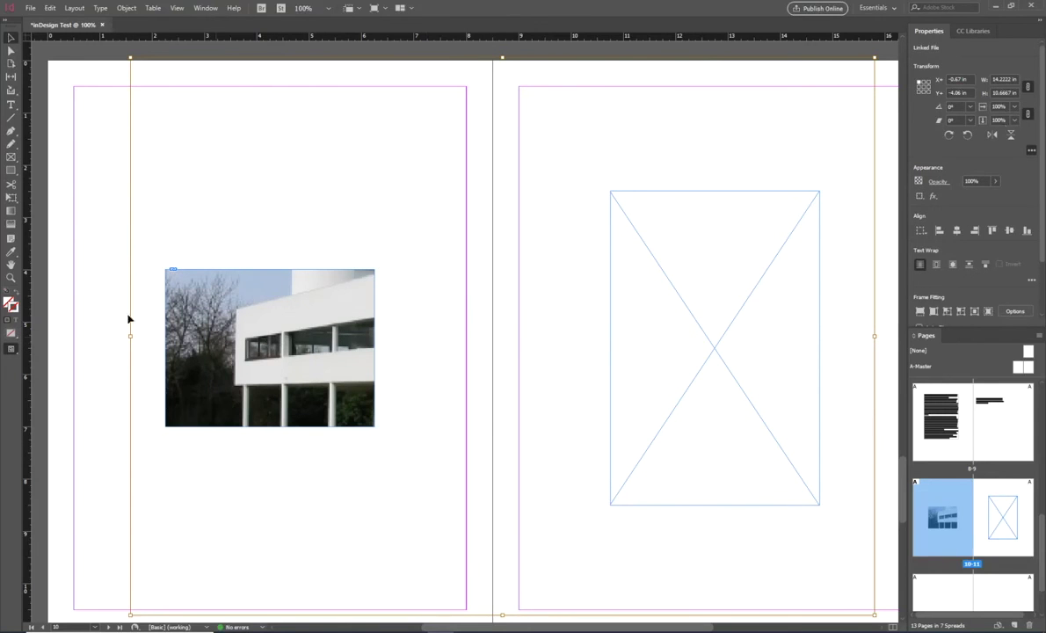
click(75, 285)
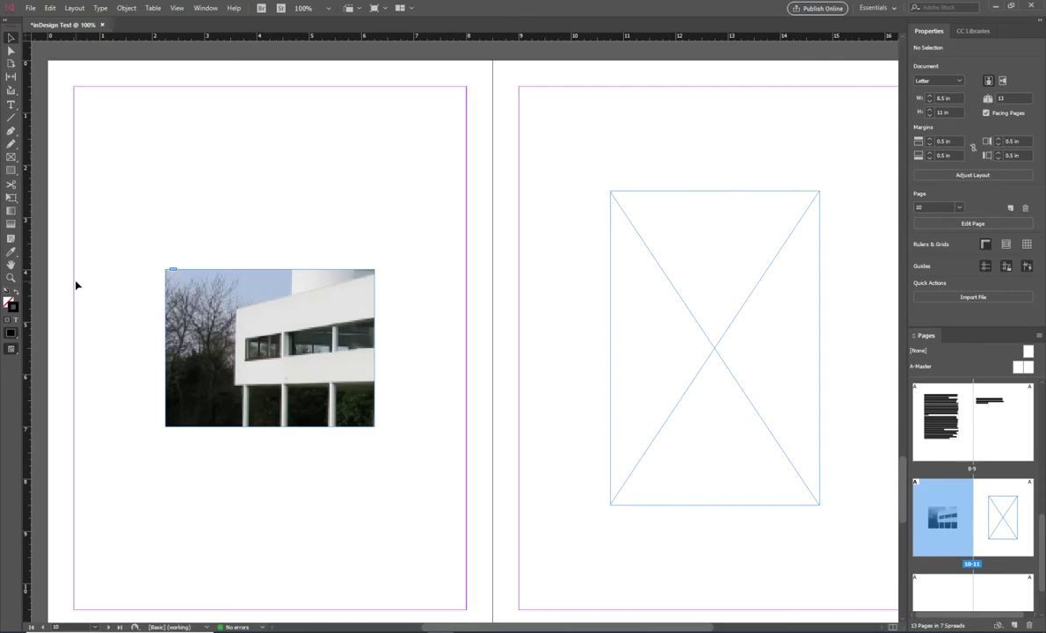
click(258, 348)
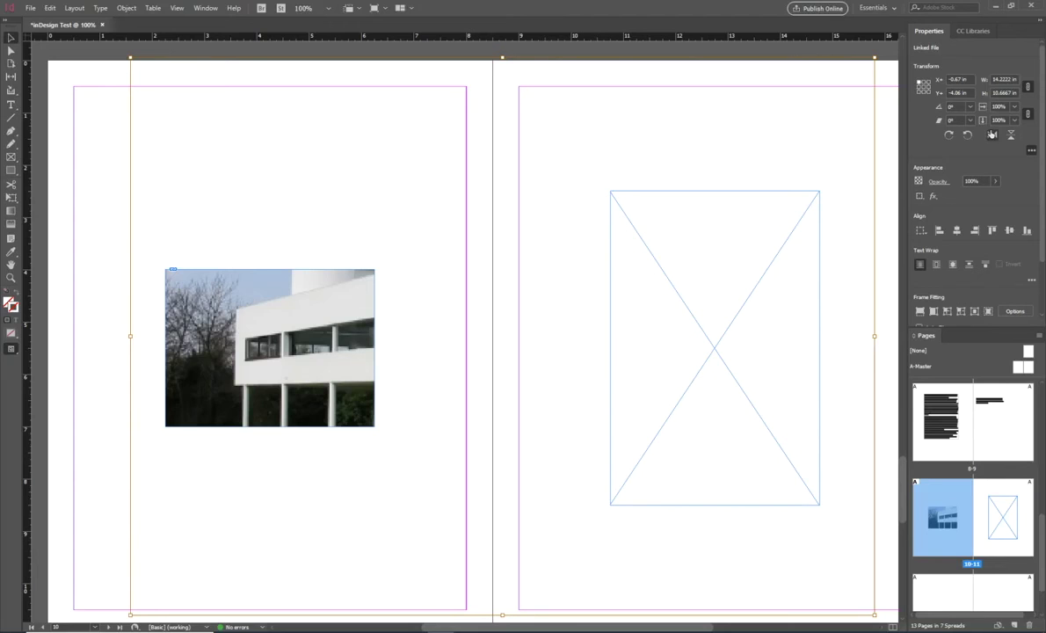
click(80, 132)
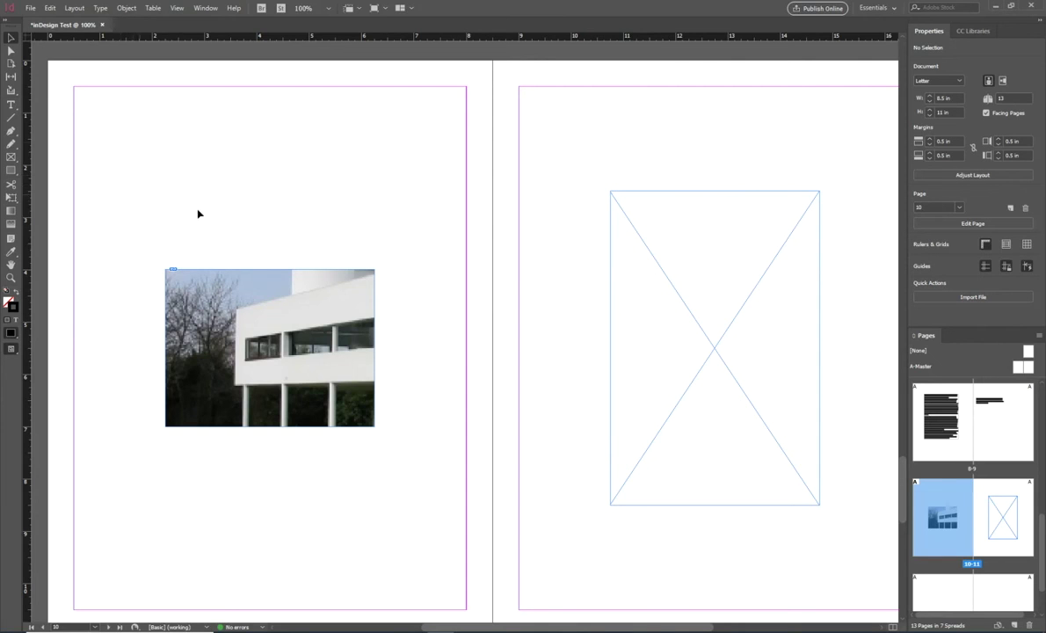
Set Display Performance to High Quality Display from the page's context menu
right_click(232, 154)
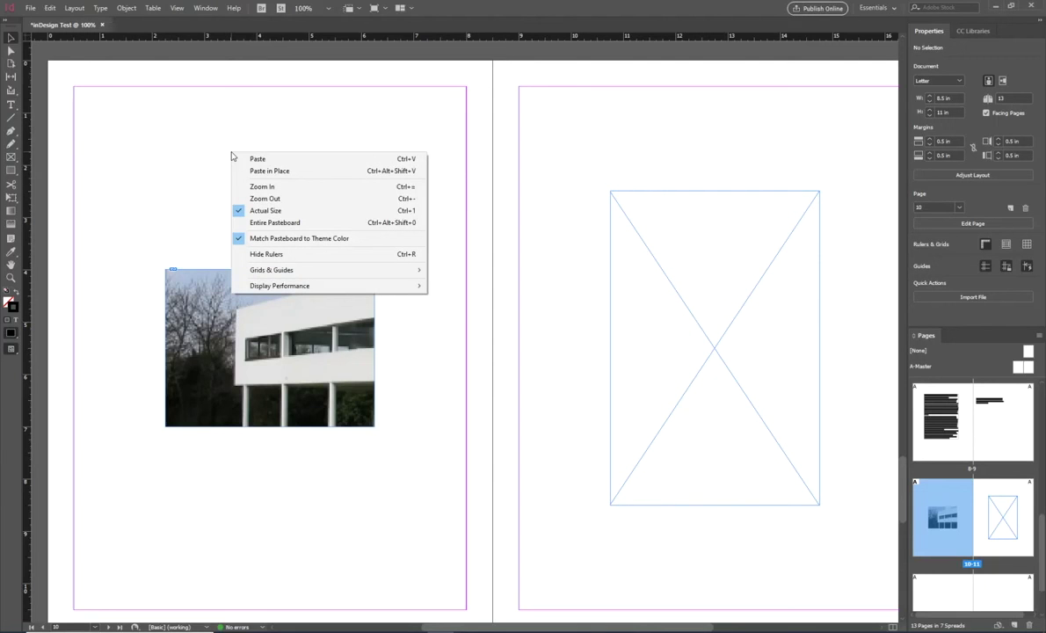
mouse_move(318, 290)
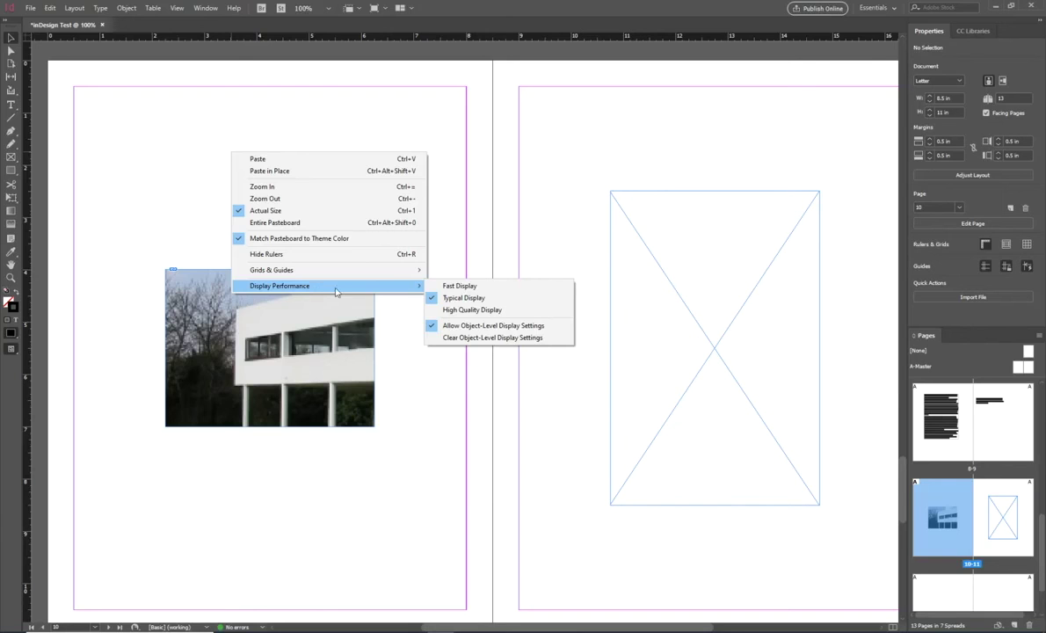
click(462, 309)
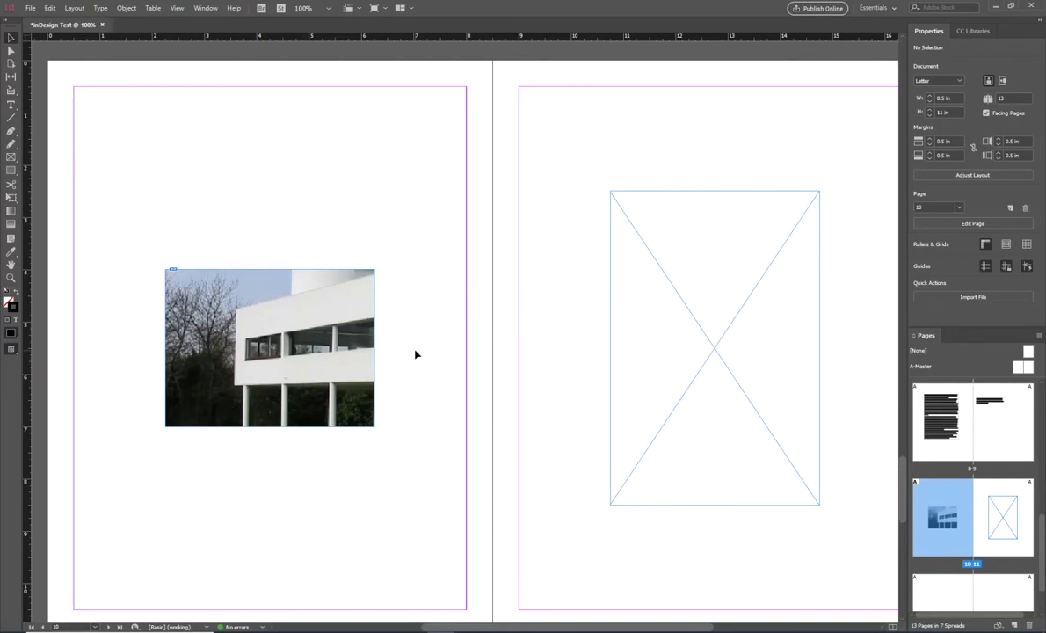
click(271, 350)
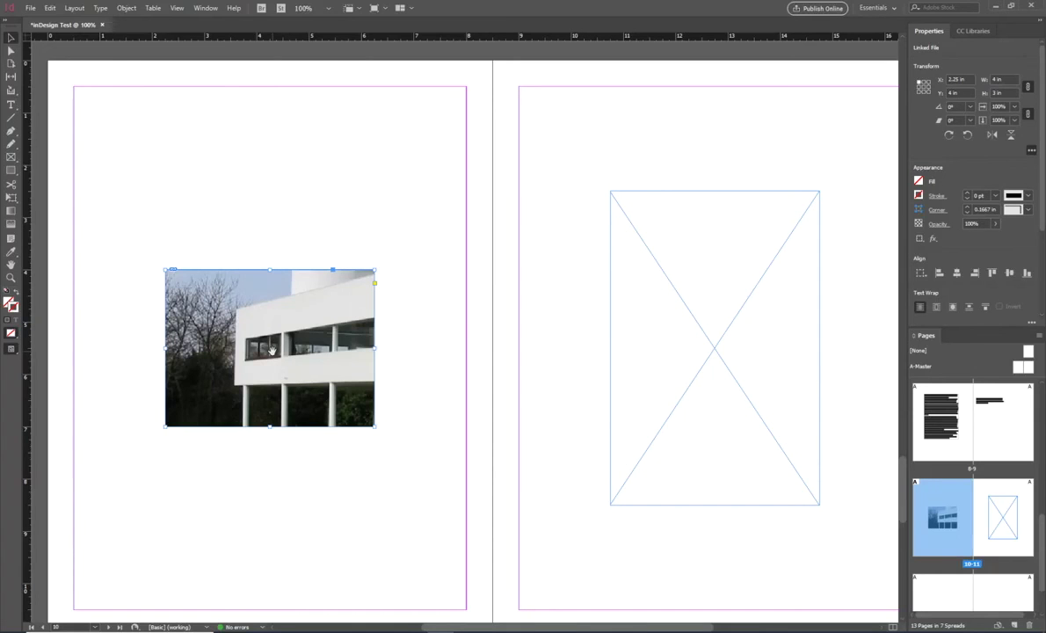
right_click(385, 173)
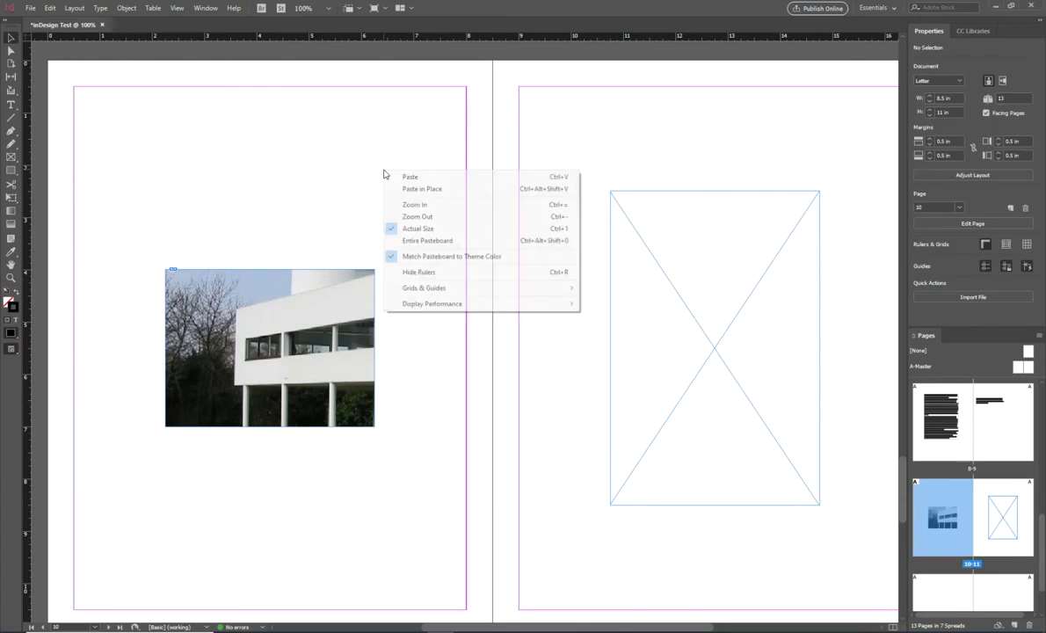
mouse_move(563, 303)
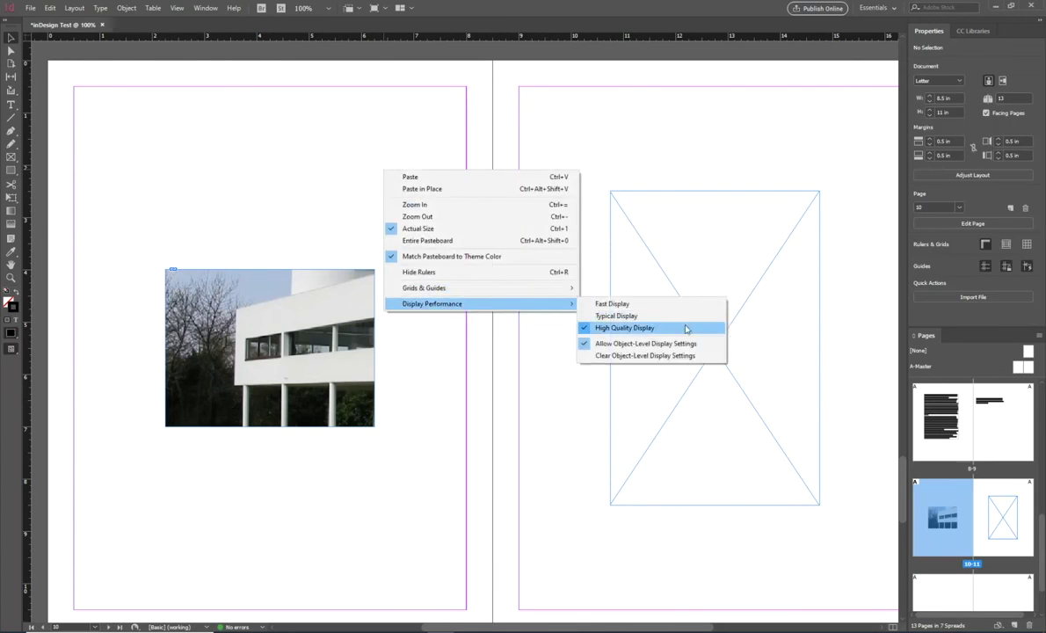
click(264, 167)
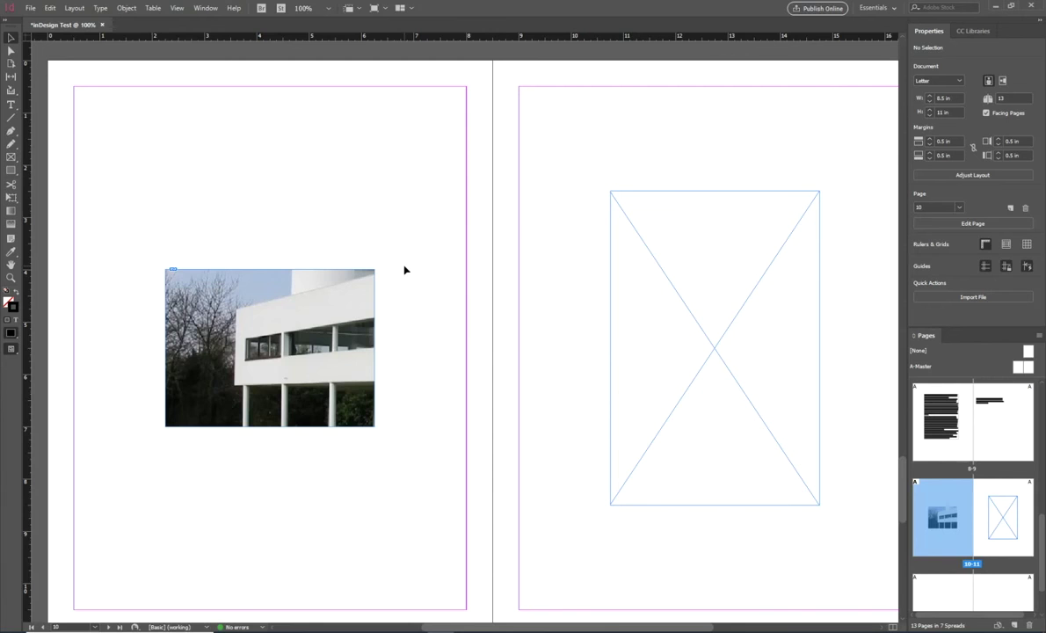
Place the '2 villa savoye' image into the empty frame on page 11 via Ctrl+D
click(809, 333)
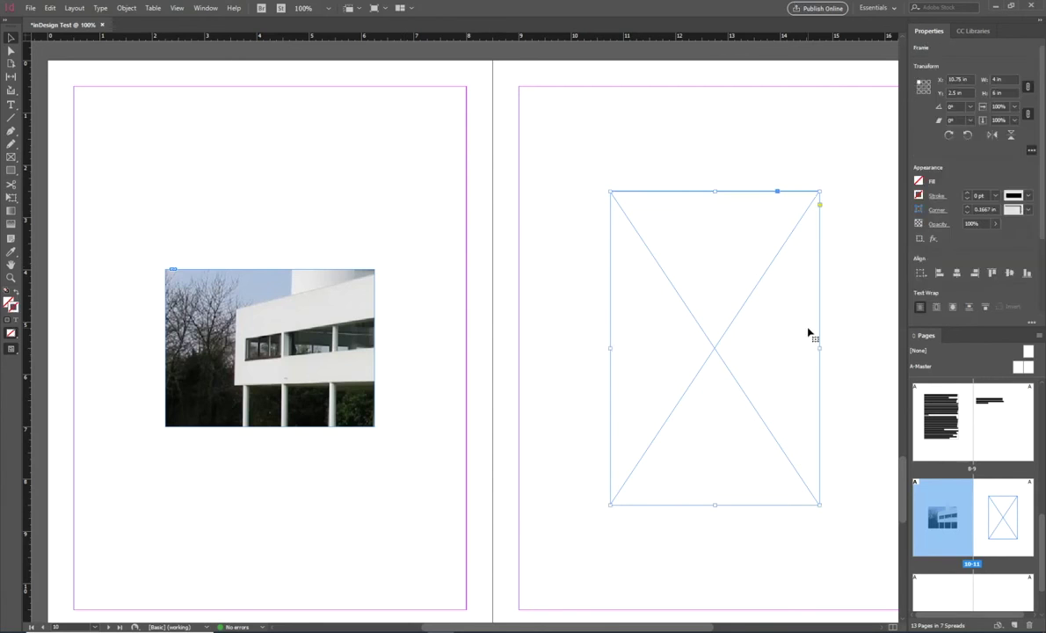
key(ctrl+d)
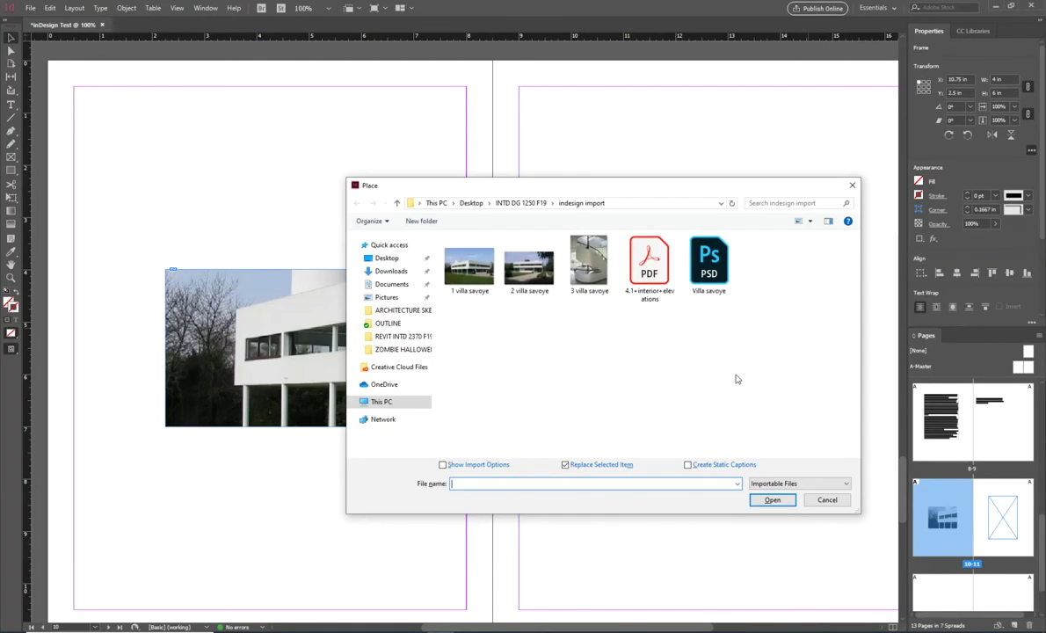
click(529, 280)
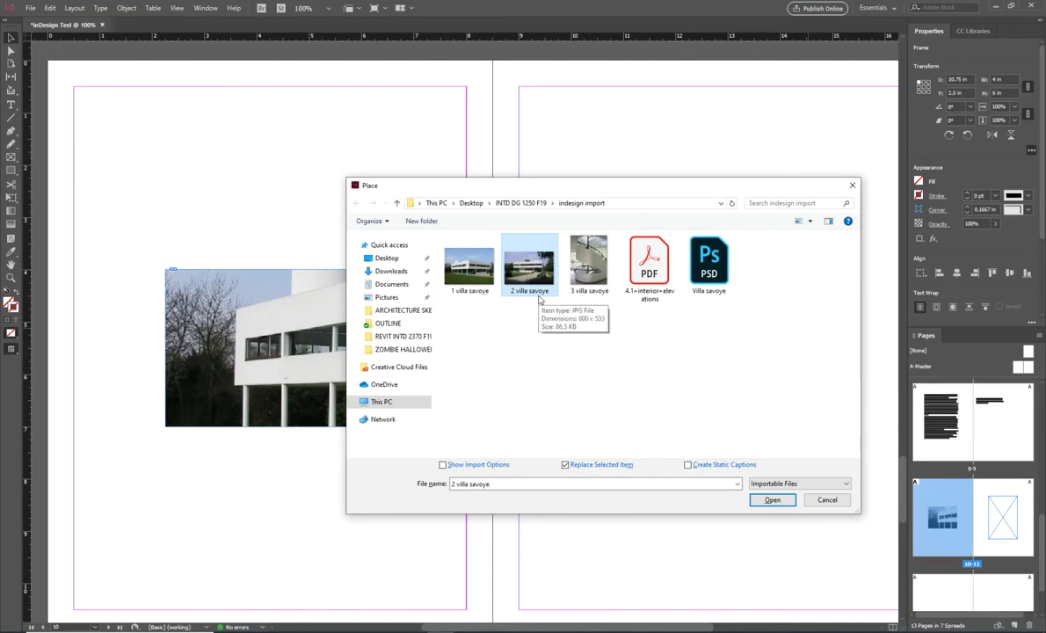
click(772, 499)
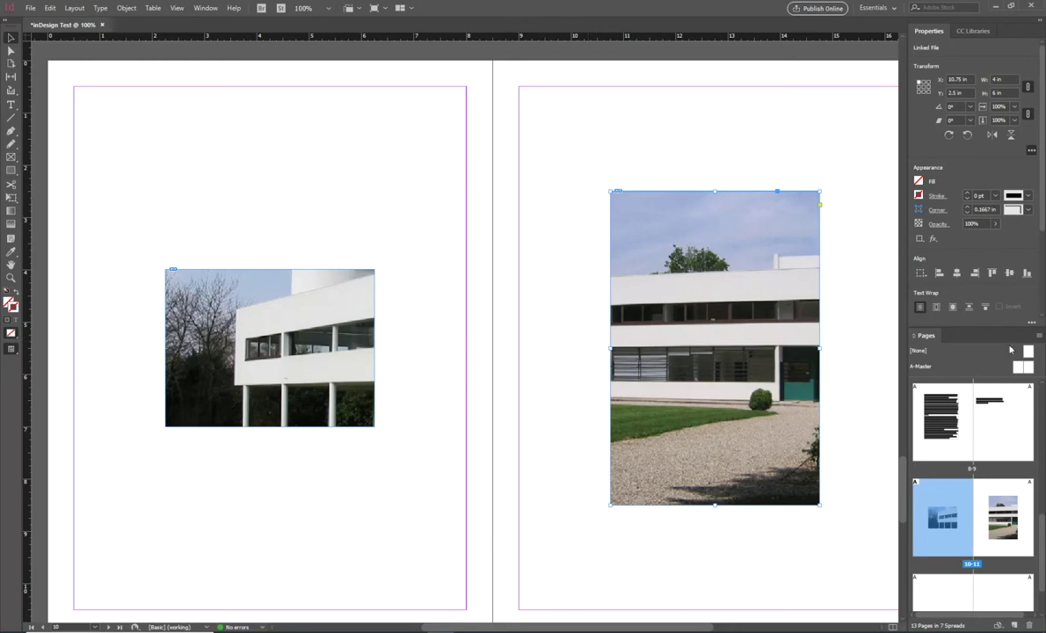
Select the page 11 image frame and try width 8 in, height 4 in
click(812, 128)
click(737, 252)
click(1006, 79)
text(8)
key(Tab)
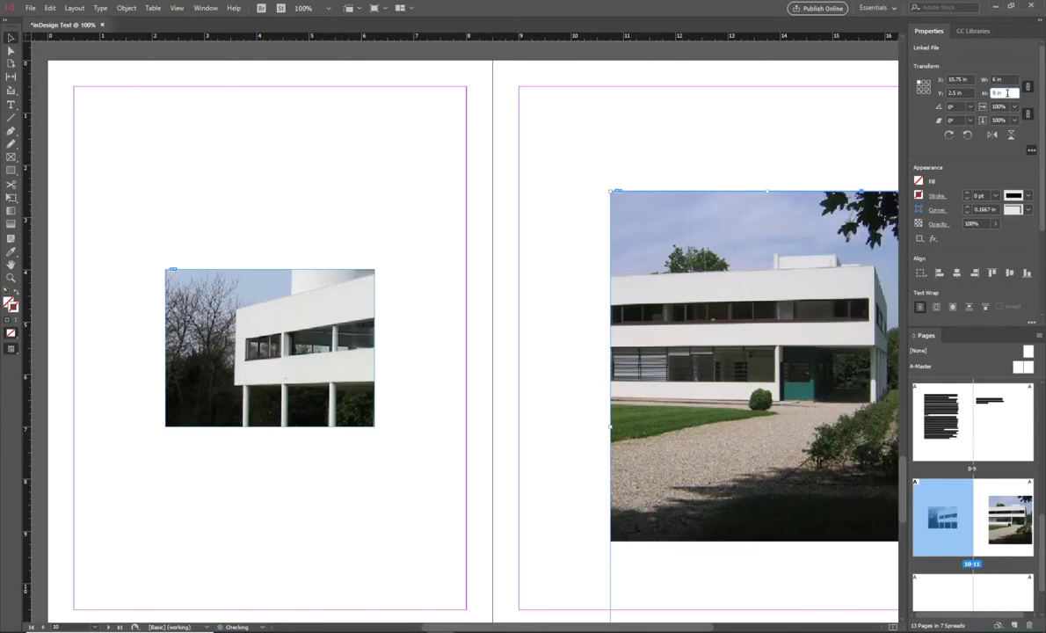
text(4)
key(Return)
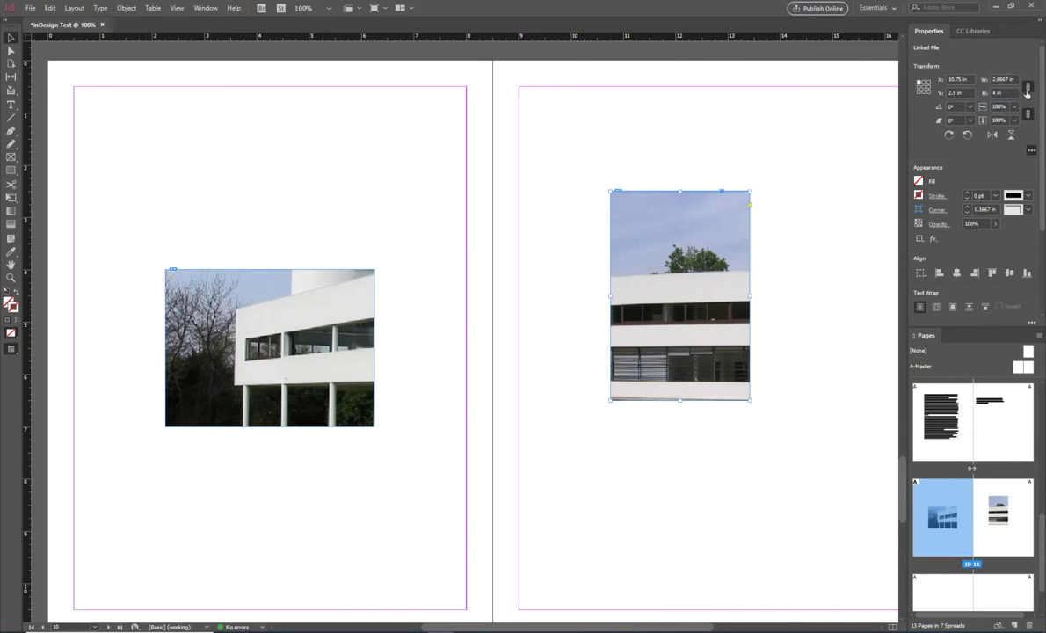
Make the frame 6 in × 4 in with proportions unlinked, then drag it onto page 11
click(984, 81)
text(6)
key(Return)
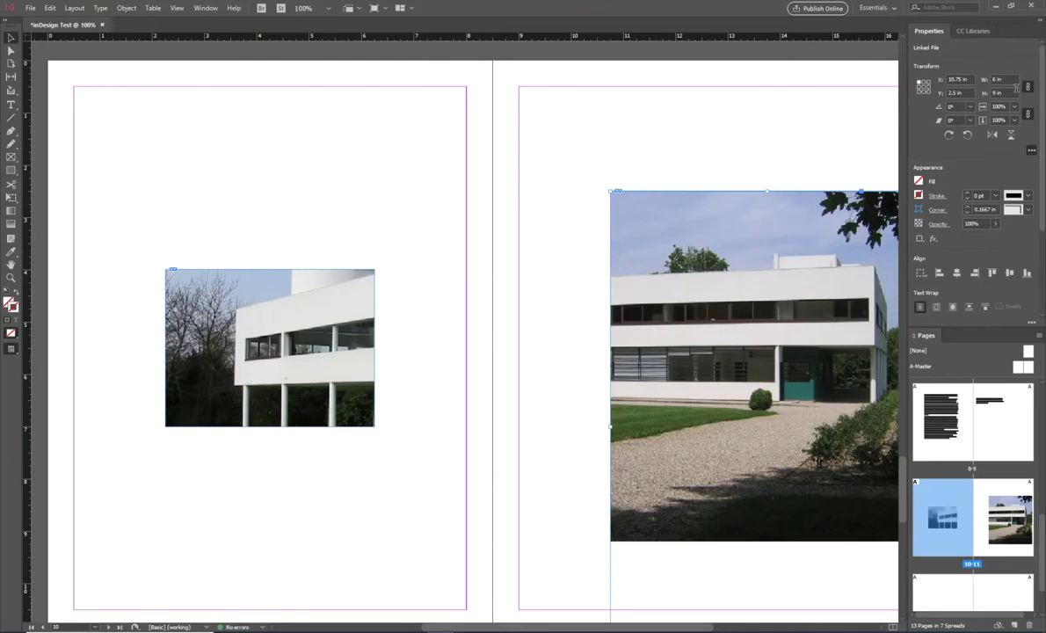
click(1025, 88)
click(982, 93)
text(4)
key(Return)
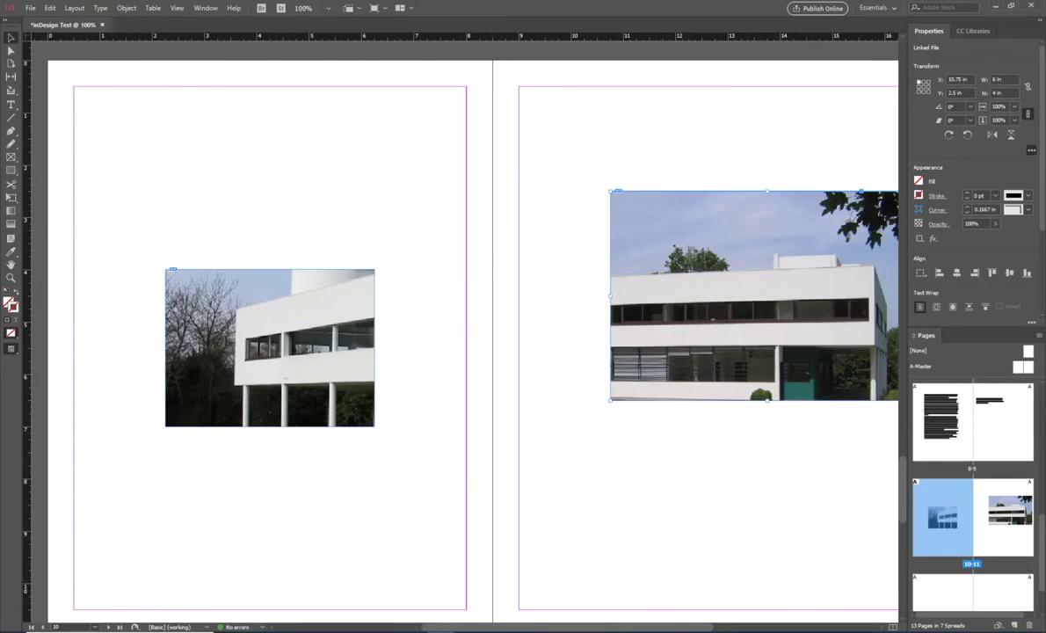
drag(694, 629, 771, 627)
drag(604, 232, 544, 332)
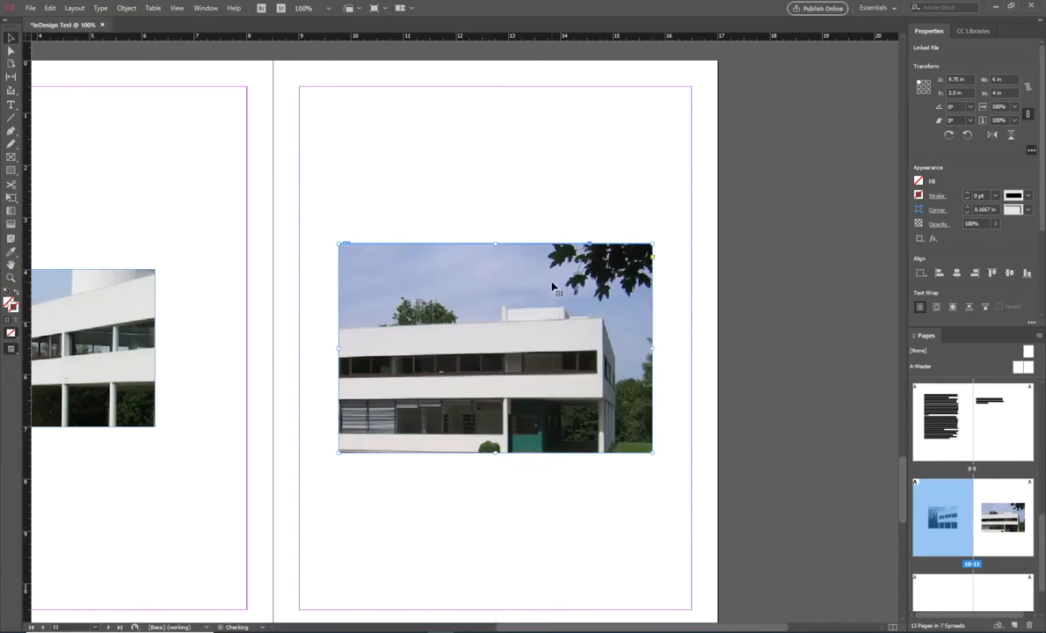
Apply Fill Frame Proportionally so the villa, lawn and gravel drive fill the 6 × 4 in frame
click(495, 350)
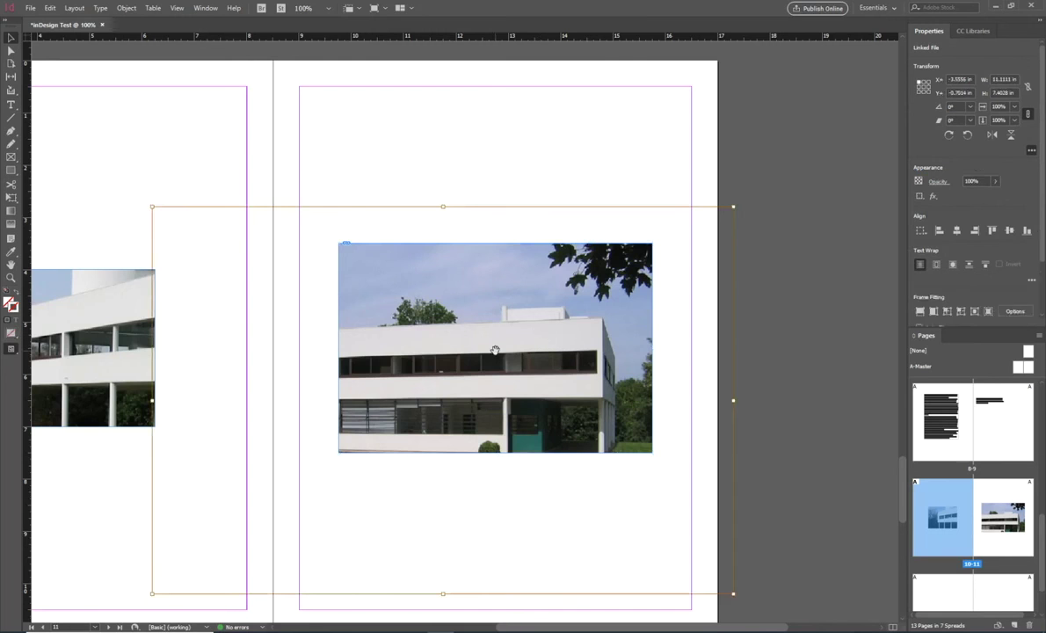
scroll(948, 278, down, 1)
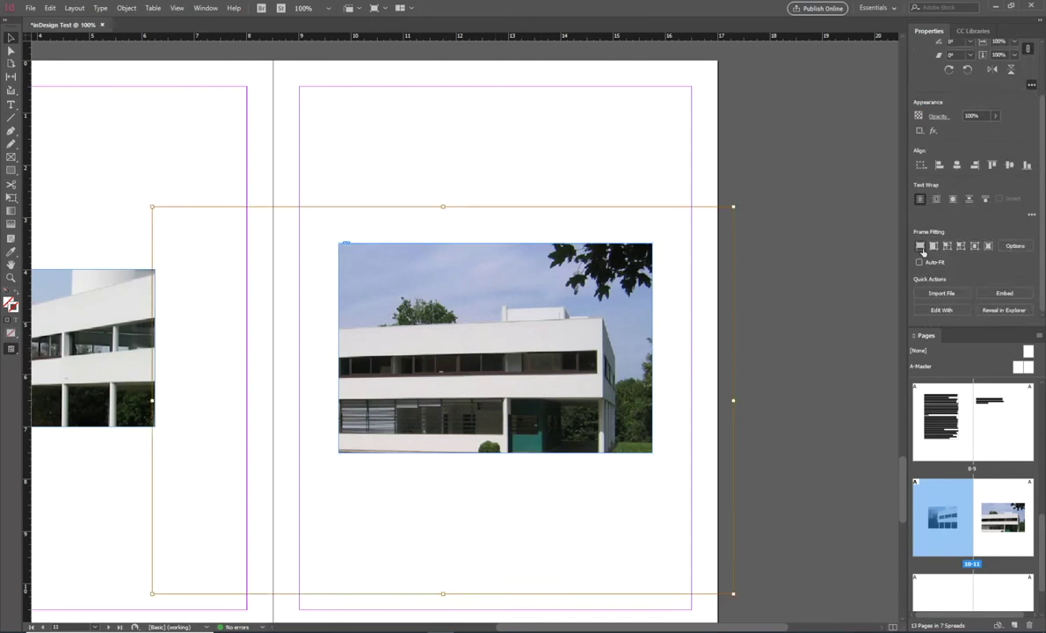
click(920, 246)
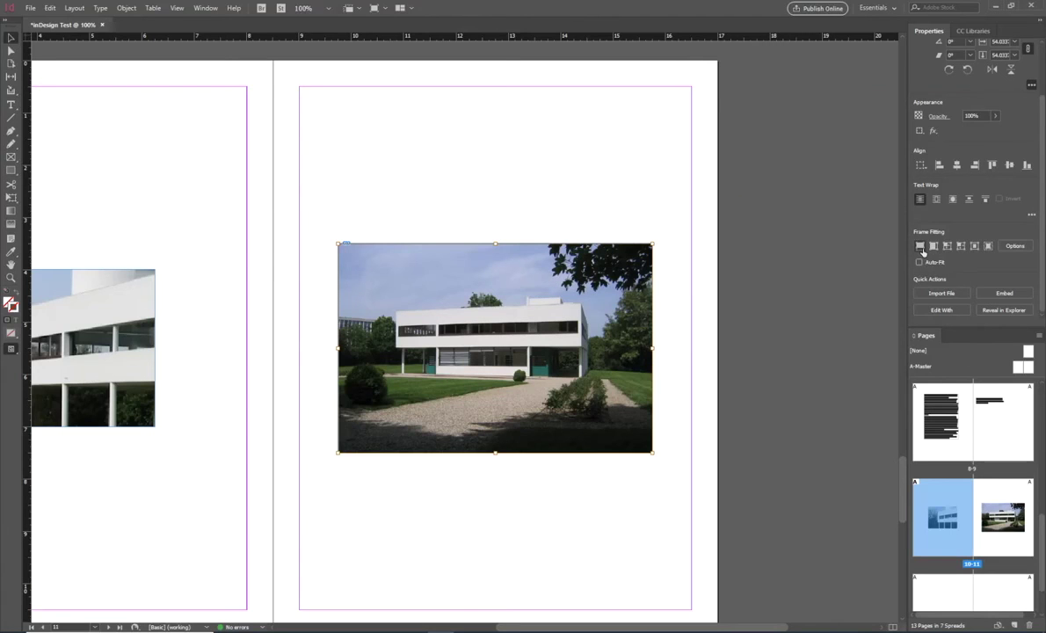
click(703, 268)
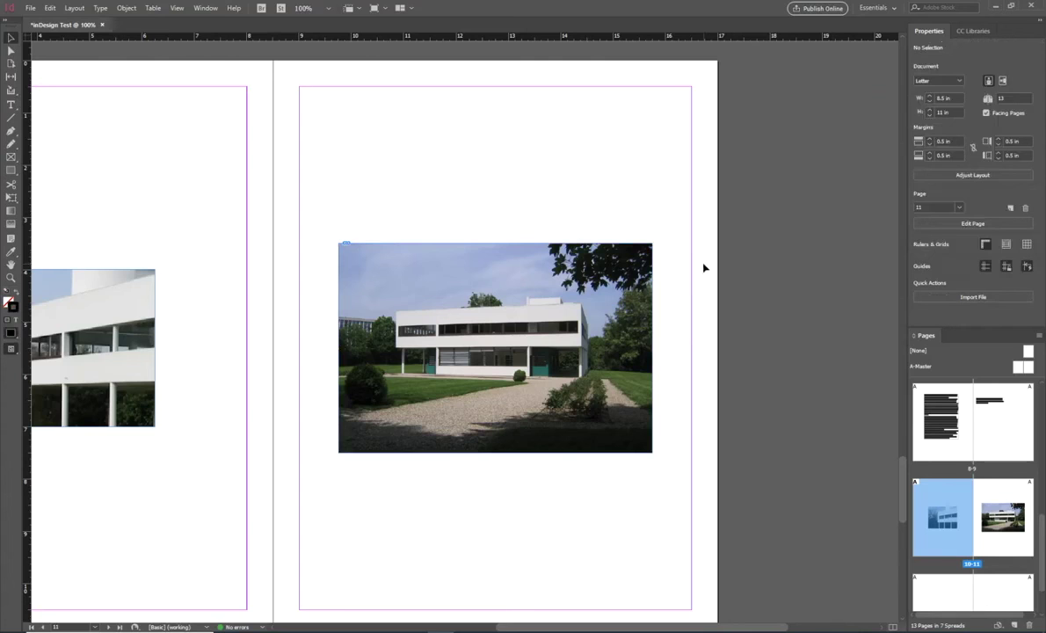
click(651, 274)
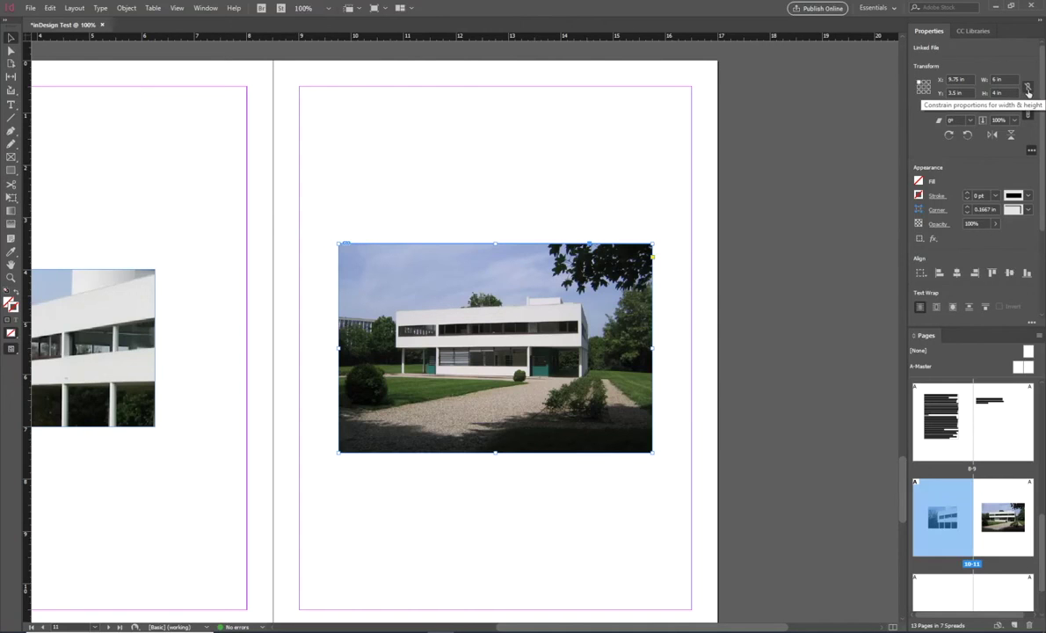
click(1027, 88)
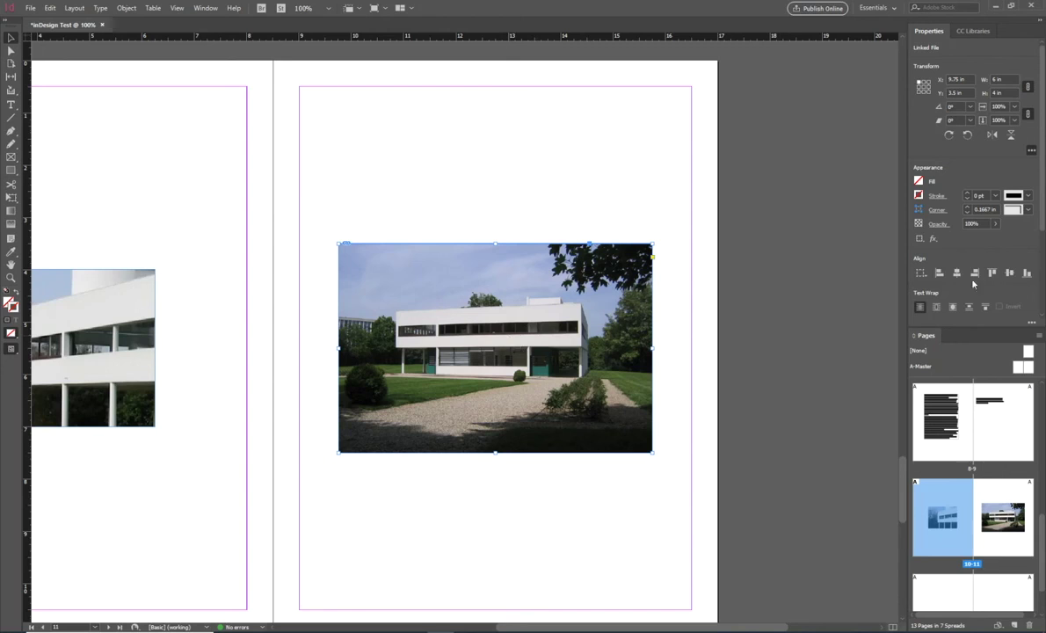
scroll(976, 279, down, 3)
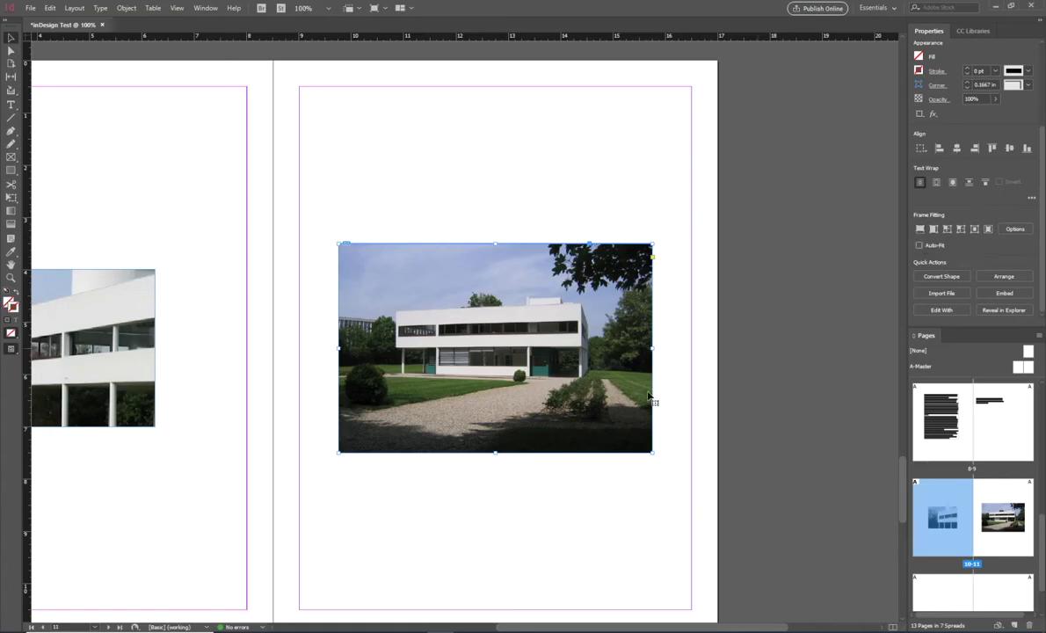
click(496, 342)
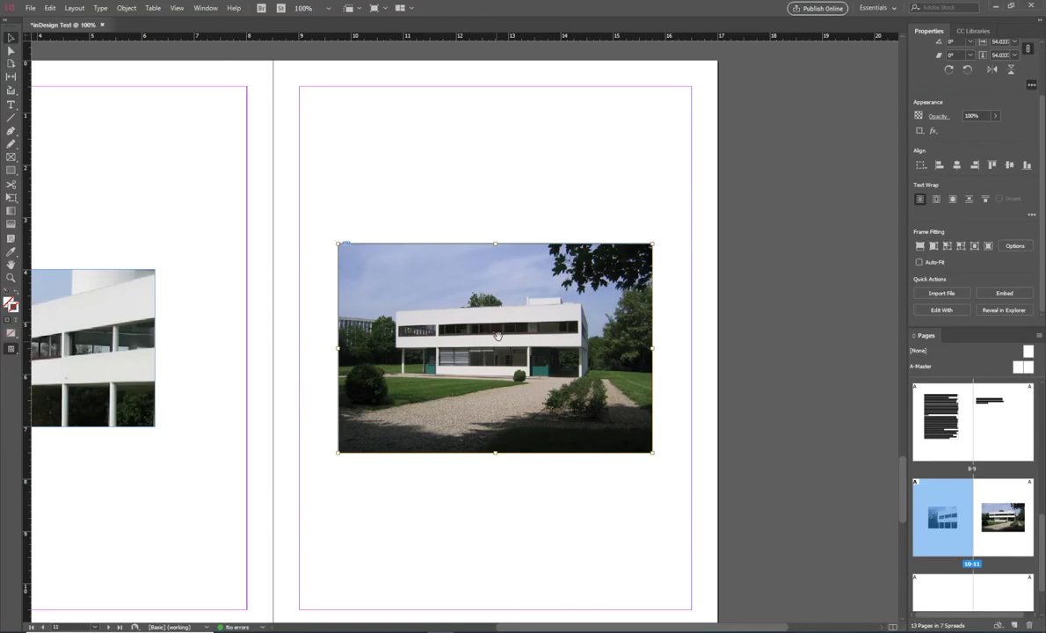
click(583, 206)
scroll(589, 207, up, 1)
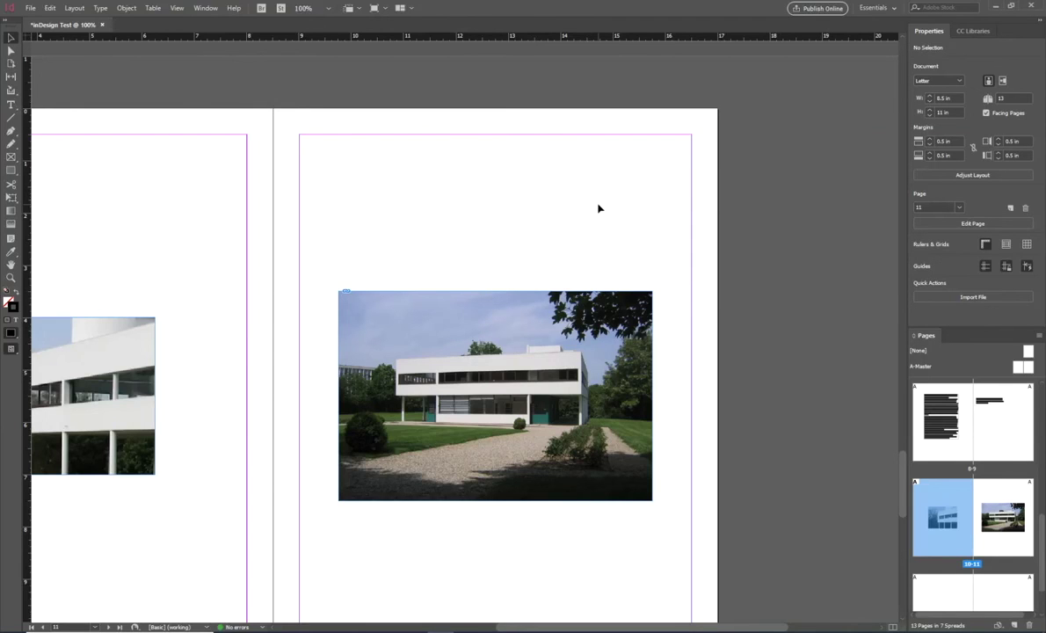
Check the photo's scale by toggling between frame and content selection, then deselect
click(504, 400)
click(503, 400)
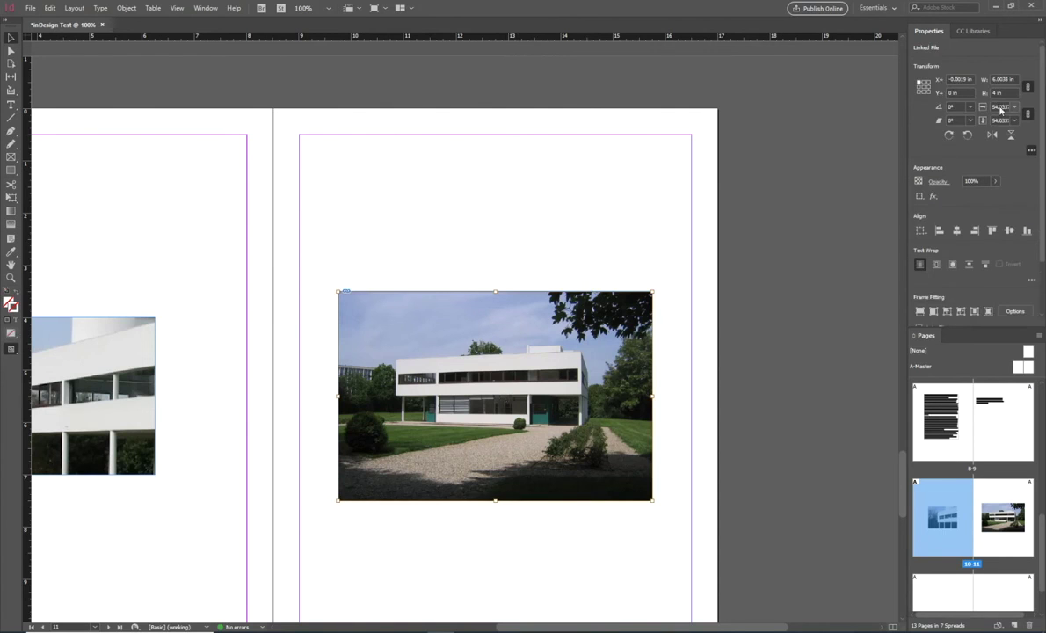
click(606, 291)
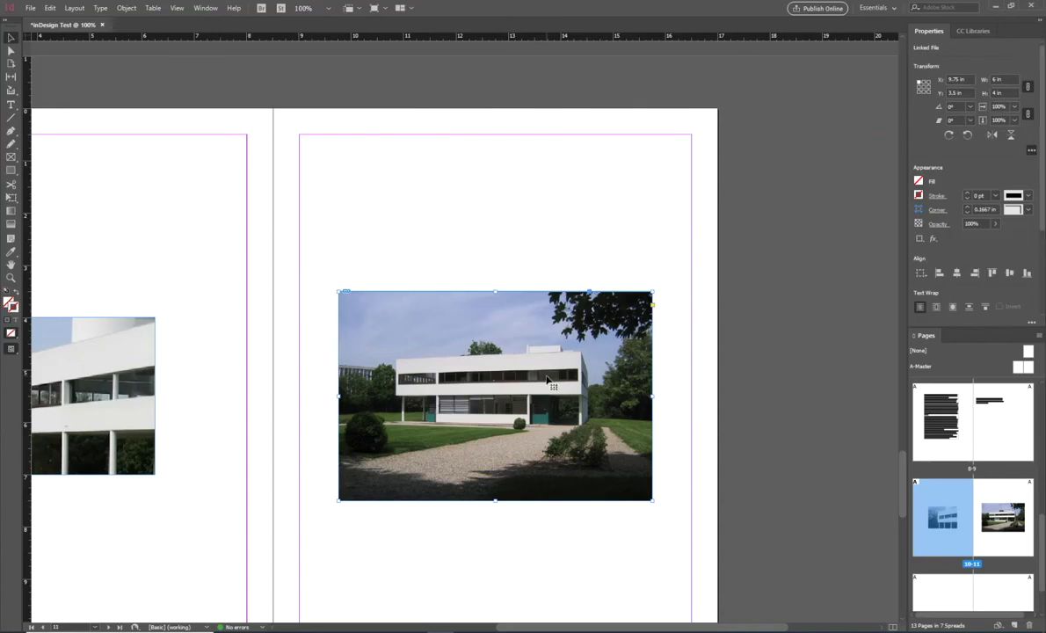
click(497, 396)
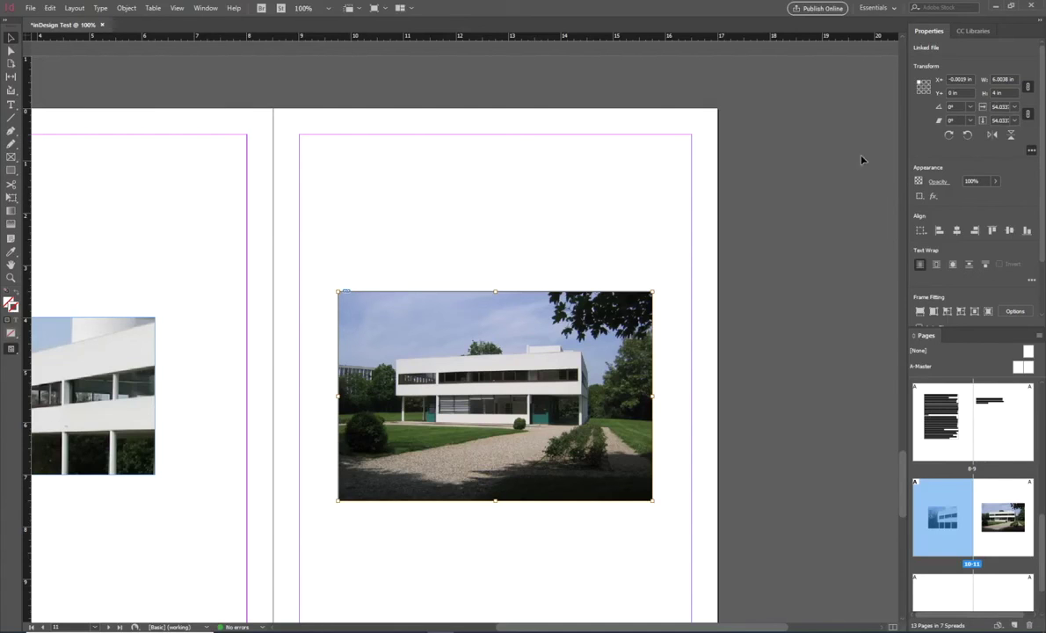
click(669, 373)
Scroll down to the blank pages 12–13 spread
drag(679, 628, 628, 626)
scroll(654, 544, down, 10)
scroll(651, 494, down, 3)
scroll(651, 497, up, 2)
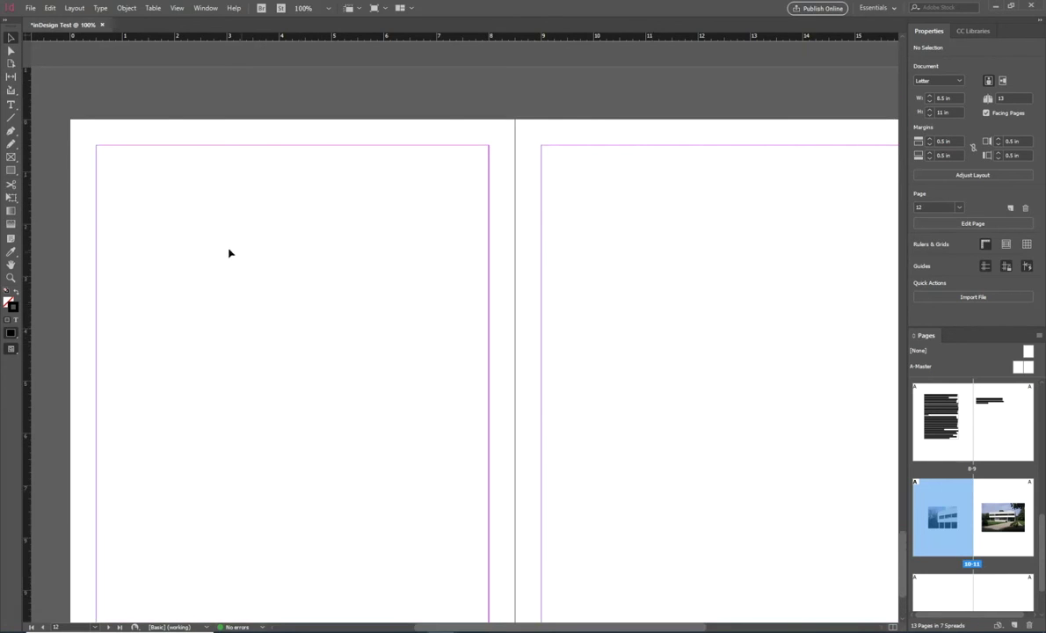
Draw a rectangle frame on page 12 and trial Villa savoye.psd's import options, then cancel
key(f)
drag(190, 246, 407, 567)
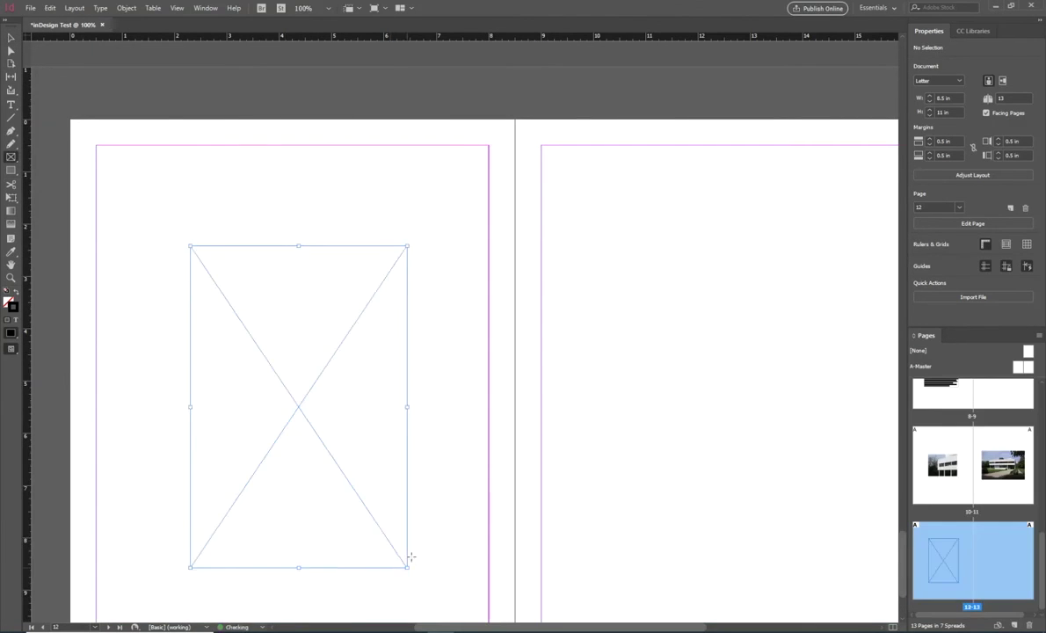
key(ctrl+d)
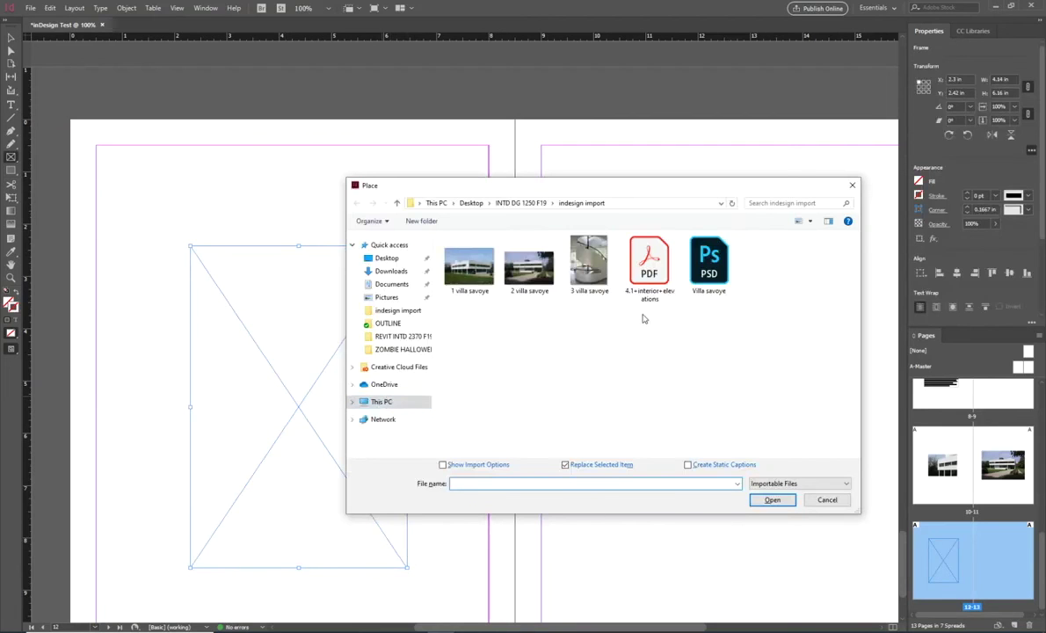
click(718, 252)
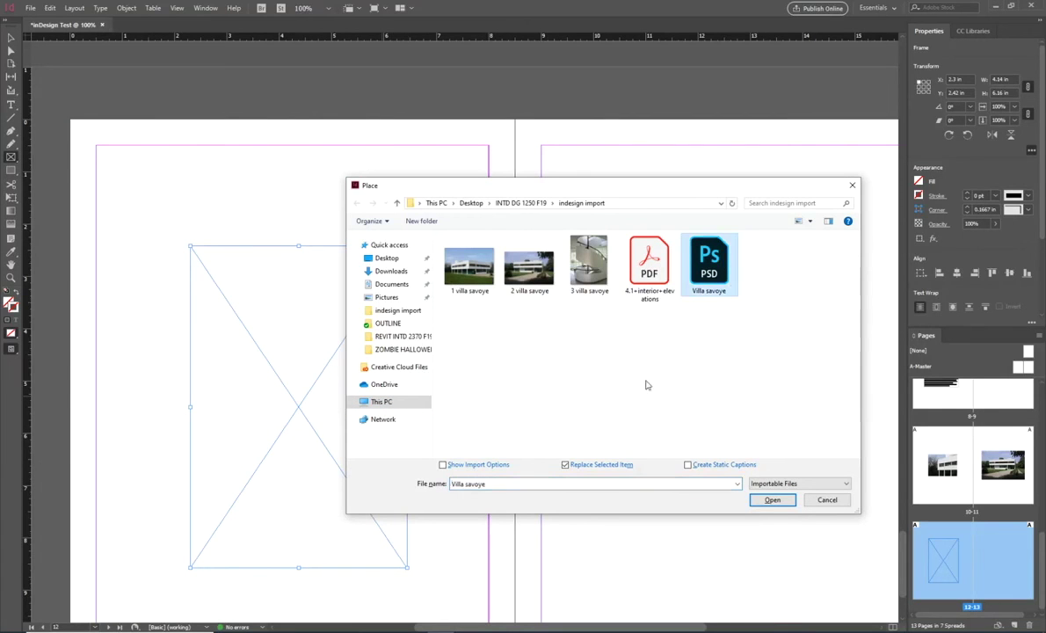
click(487, 466)
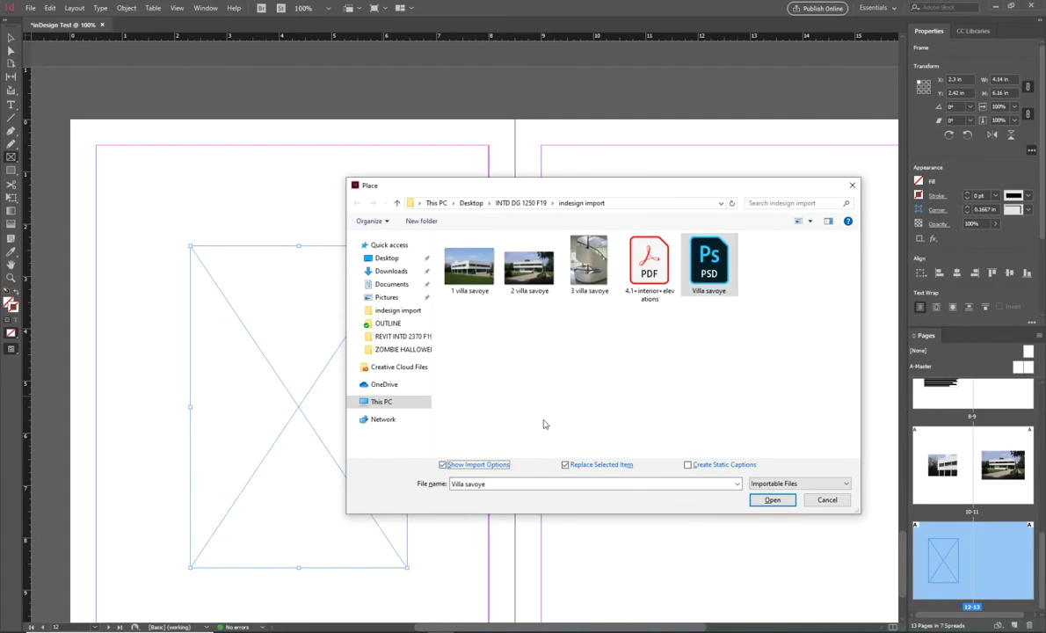
click(586, 262)
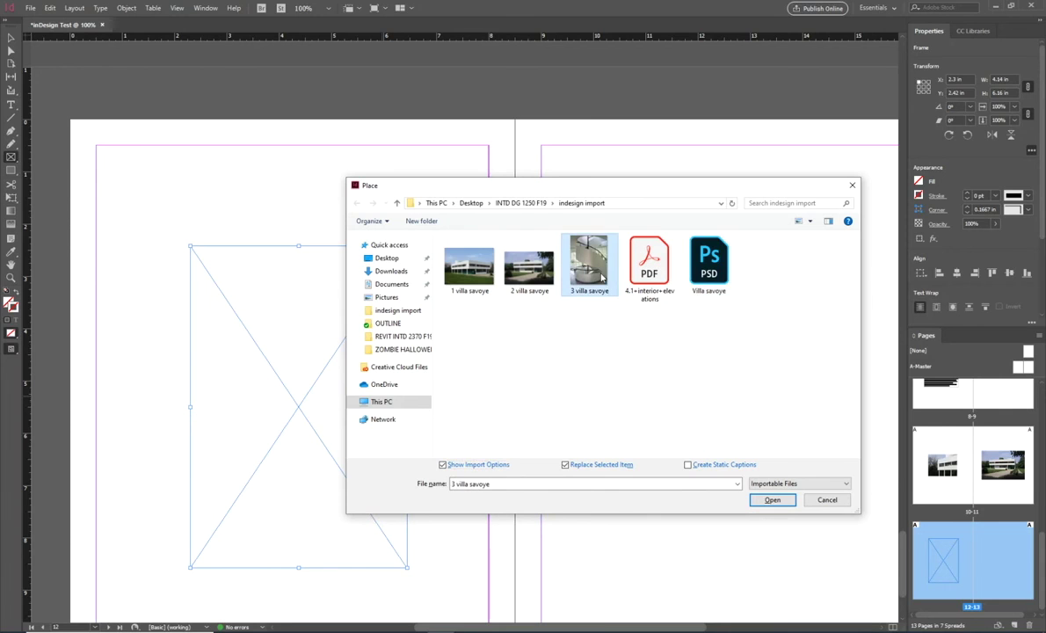
click(704, 280)
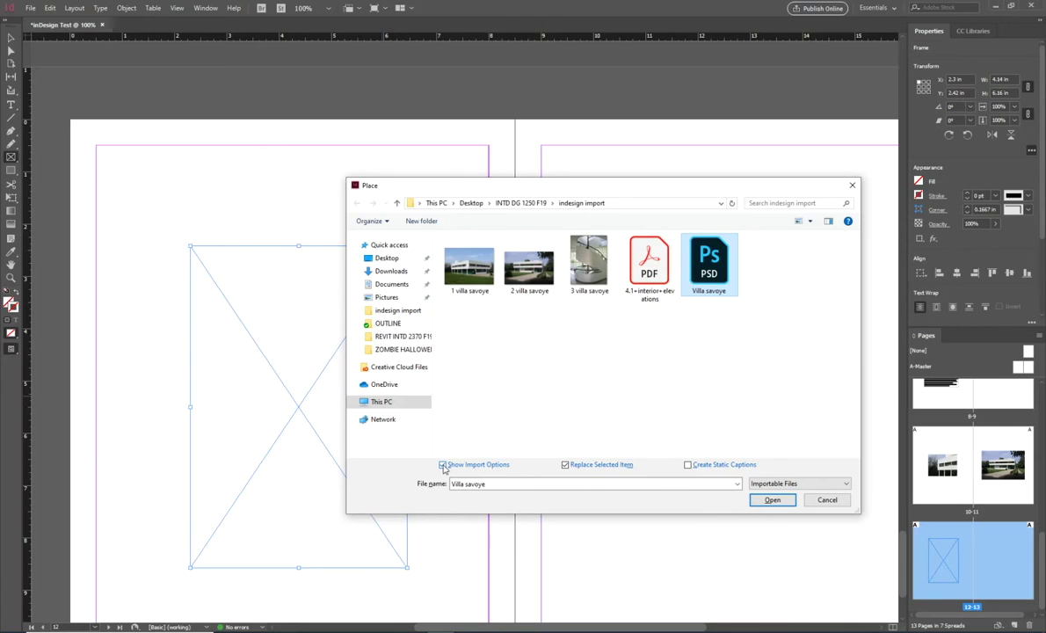
click(772, 499)
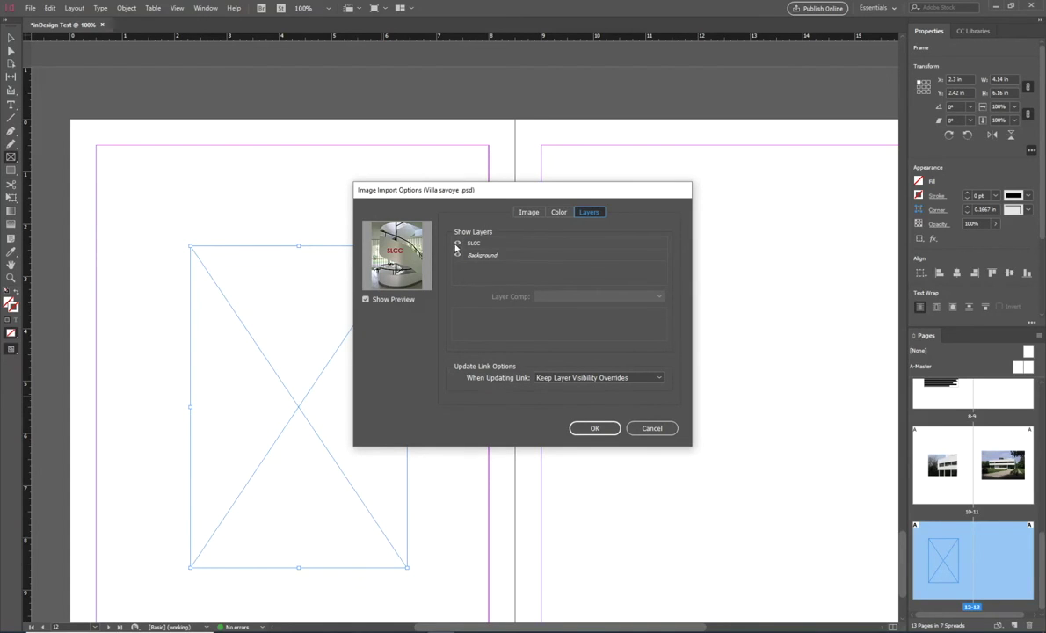
click(457, 243)
click(457, 243)
click(457, 243)
click(647, 428)
Place Villa savoye.psd into the page 12 frame with the SLCC layer hidden
key(ctrl+d)
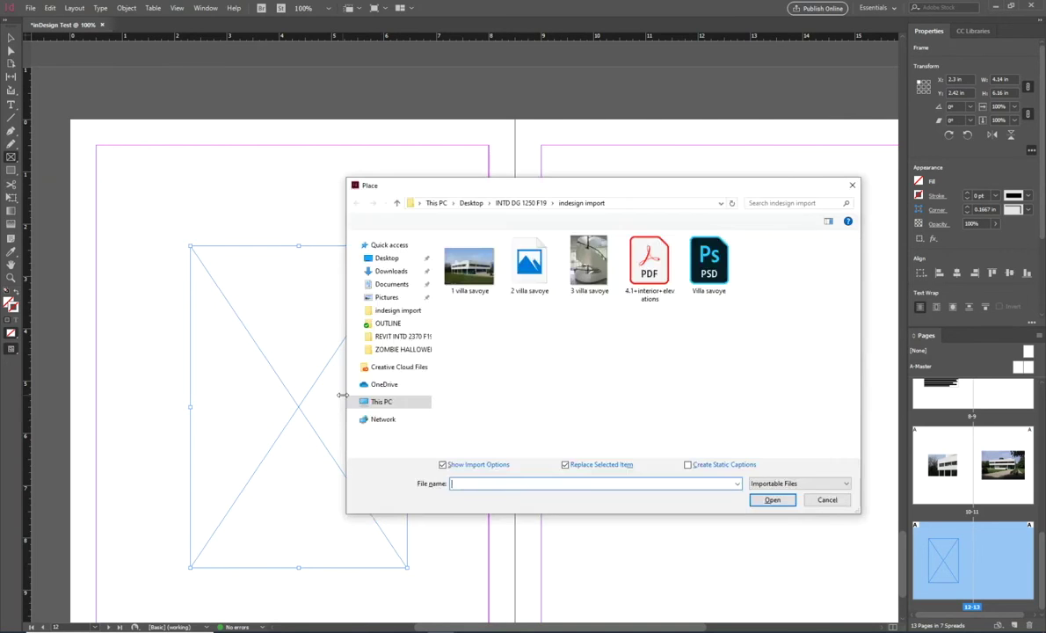
click(443, 465)
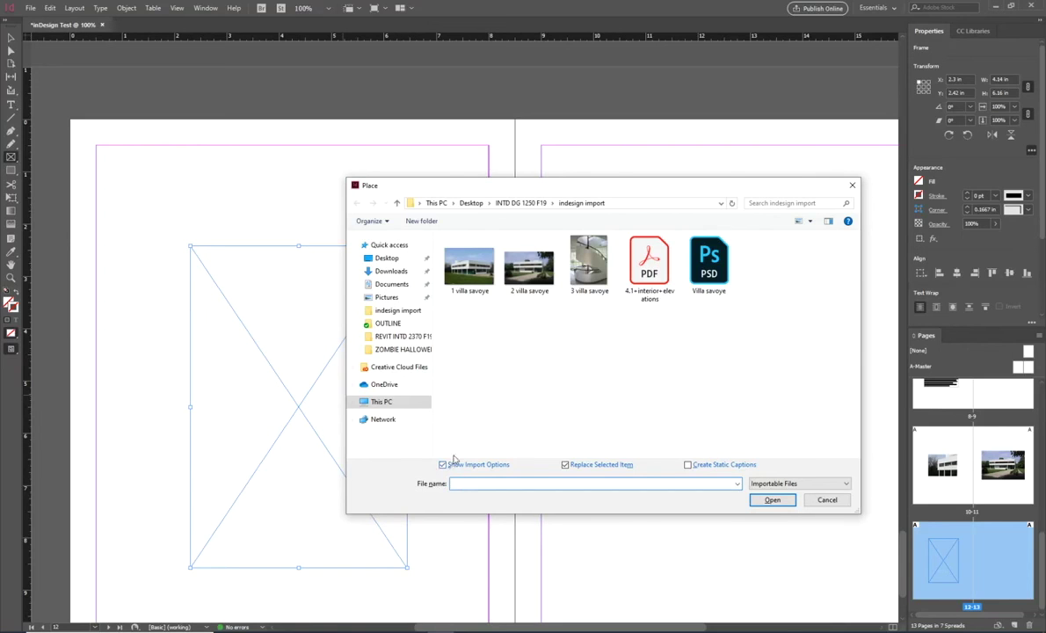
click(724, 279)
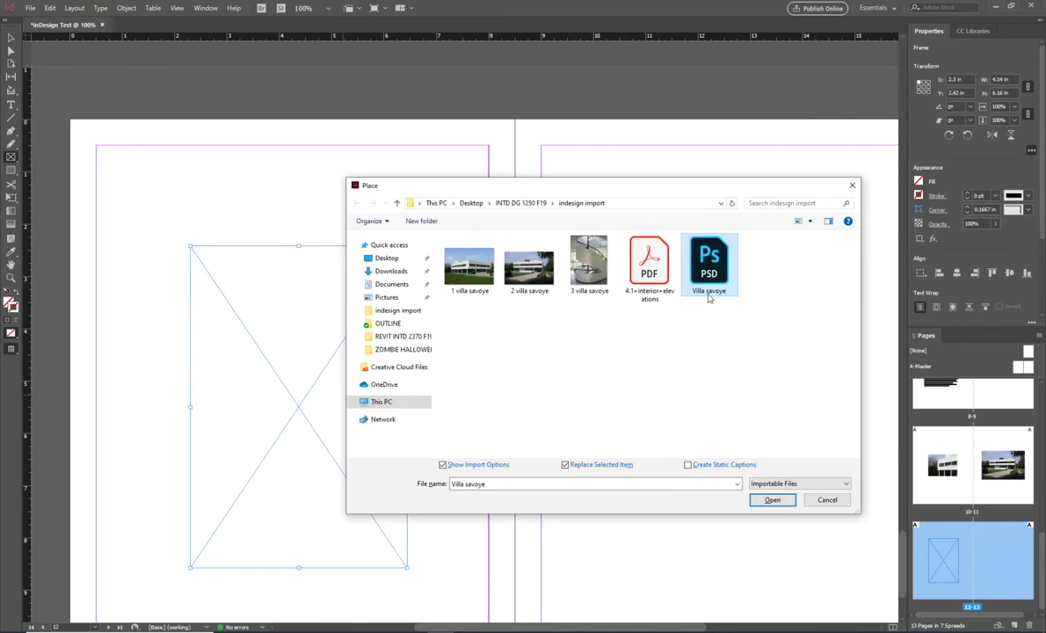
click(778, 499)
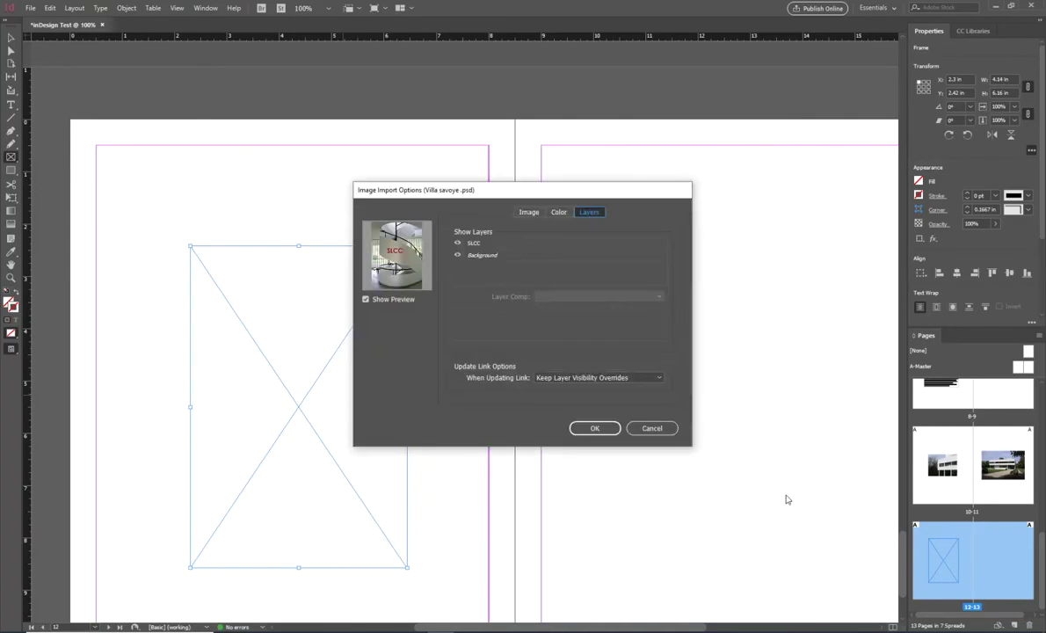
click(457, 244)
click(599, 428)
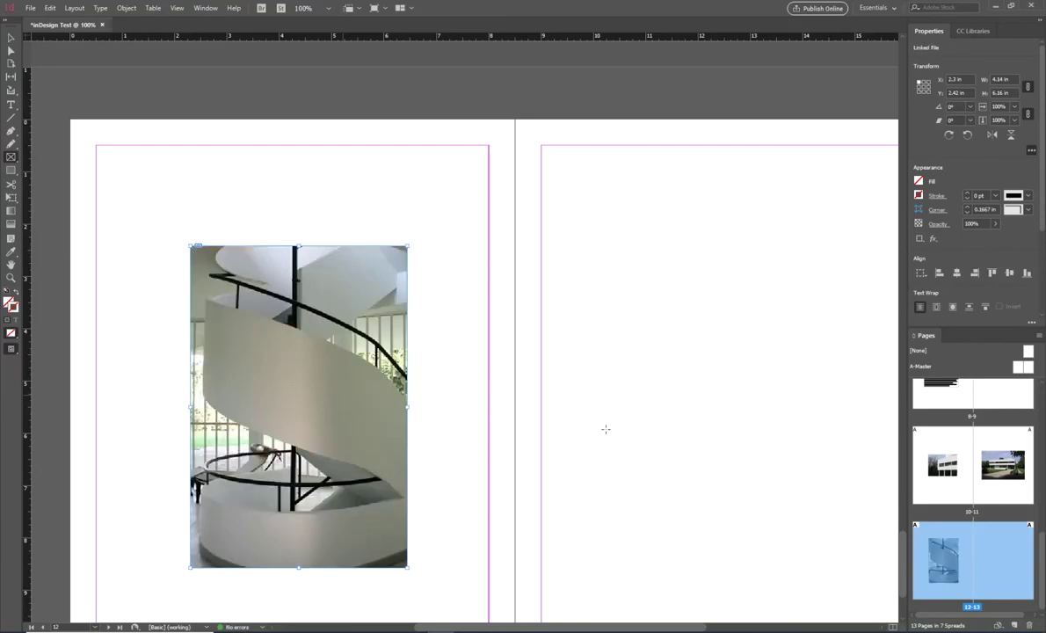
Fit the spiral staircase photo proportionally and shrink its frame to the content
scroll(932, 233, down, 3)
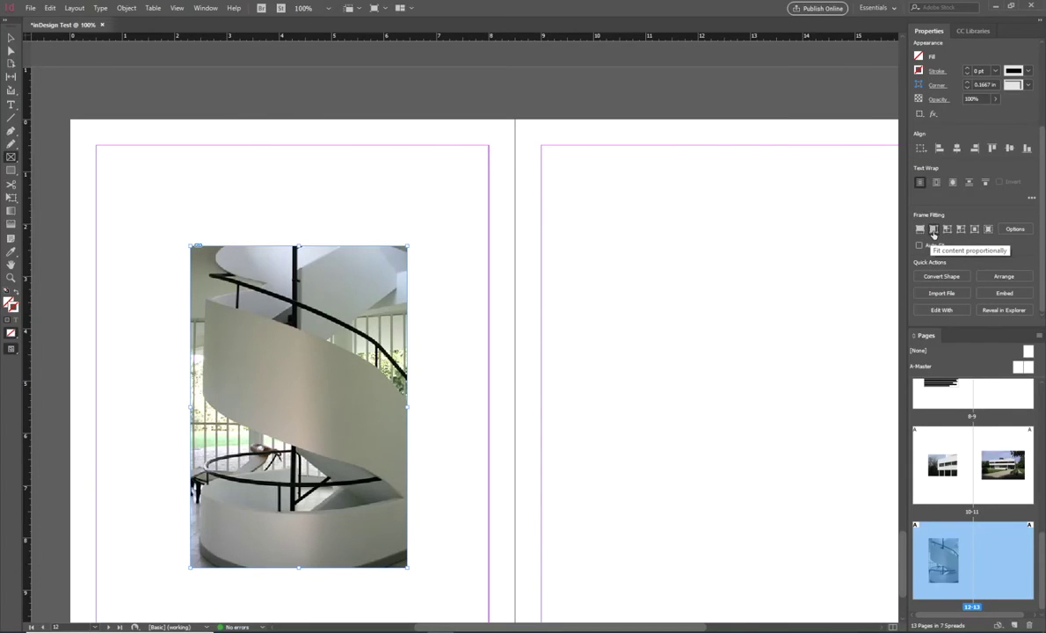
click(933, 230)
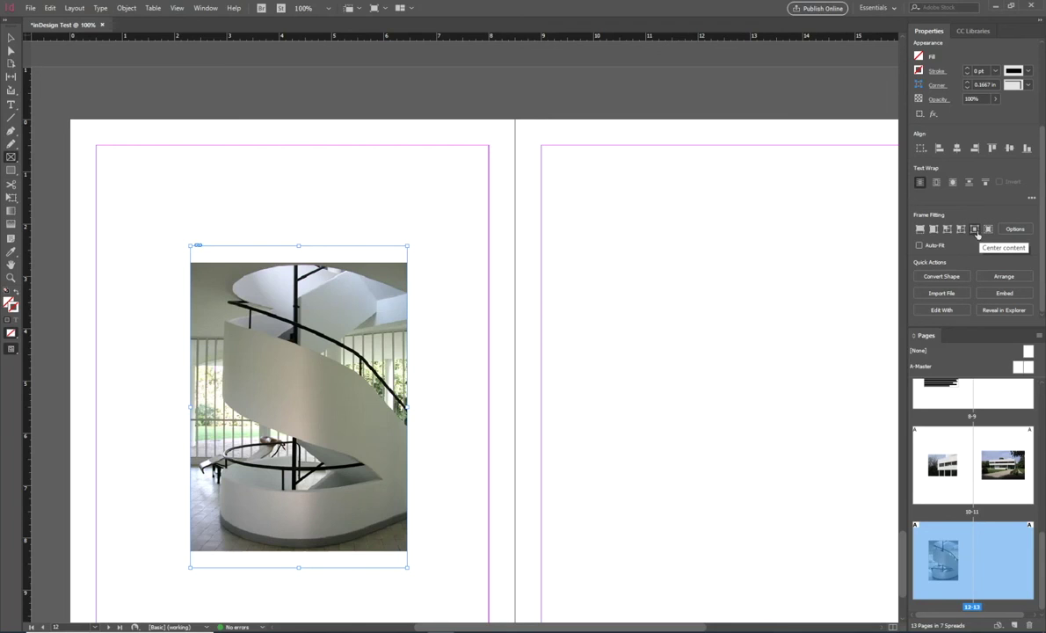
click(960, 230)
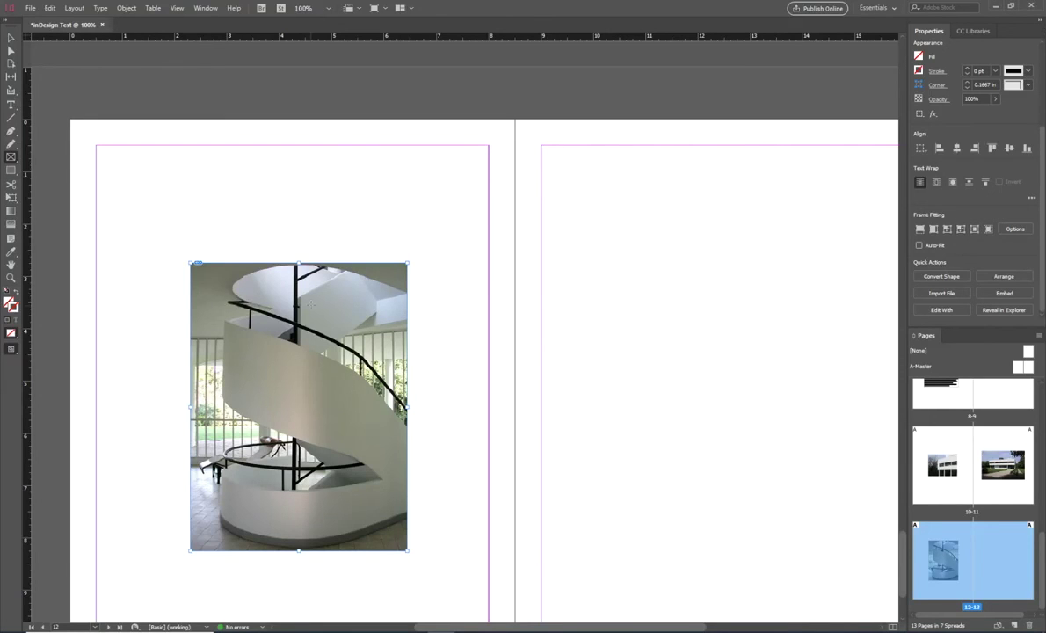
Reopen the Place dialog with the frame selected and choose Villa savoye.psd
key(v)
key(ctrl+d)
click(710, 274)
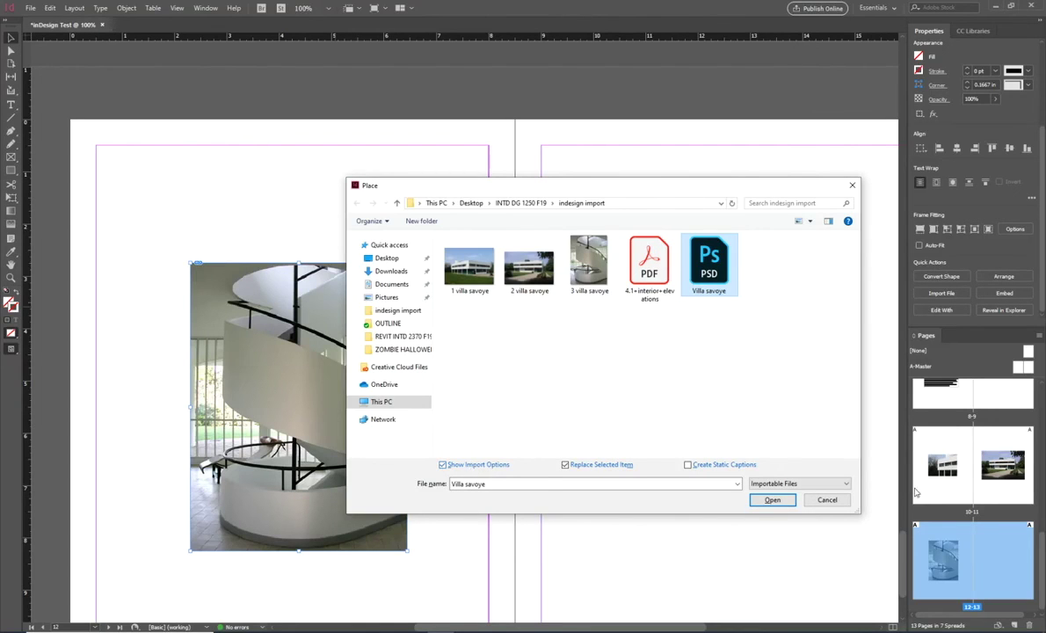
Place the Villa savoye PSD into the selected frame with its SLCC text layer hidden
click(784, 502)
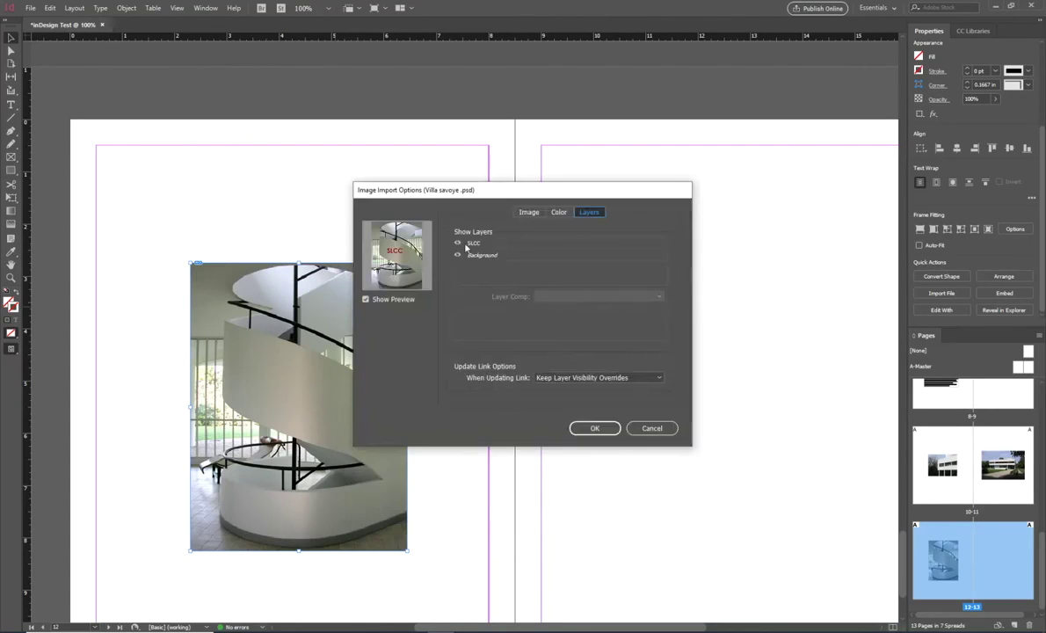
click(457, 243)
click(585, 430)
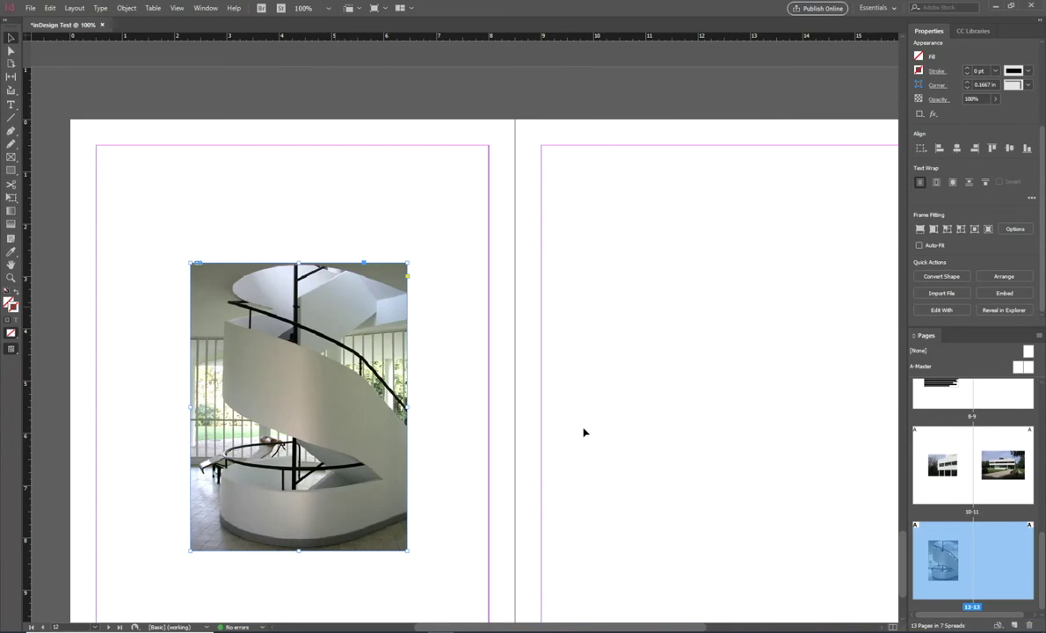
Duplicate the spiral staircase frame onto the facing page 13, then zoom back to 75%
key(ctrl+minus)
key(ctrl+minus)
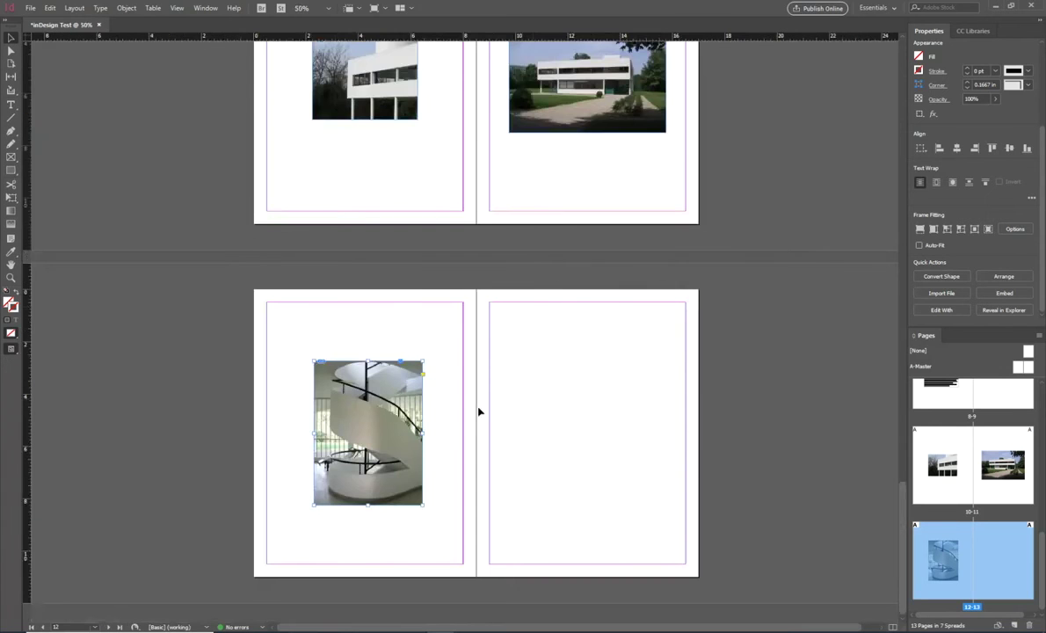
drag(387, 398, 609, 398)
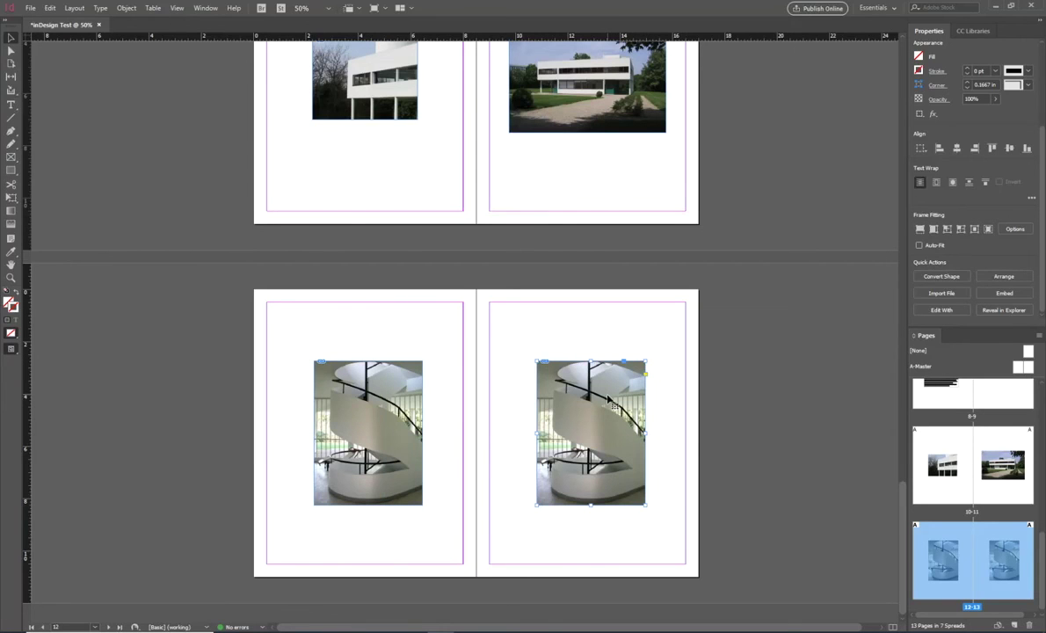
key(ctrl+equal)
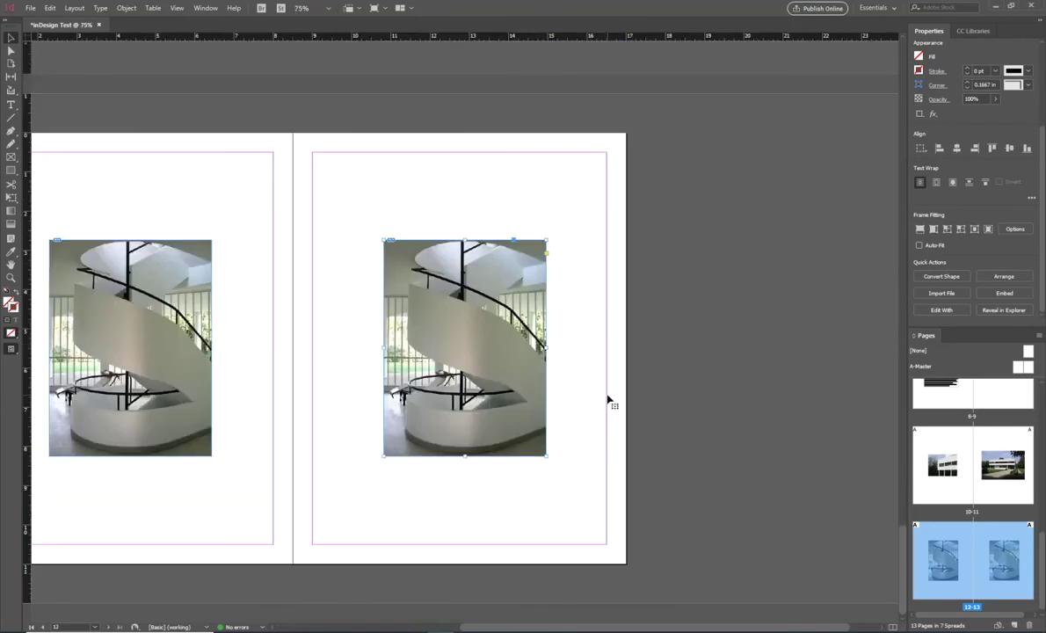
drag(680, 626, 619, 626)
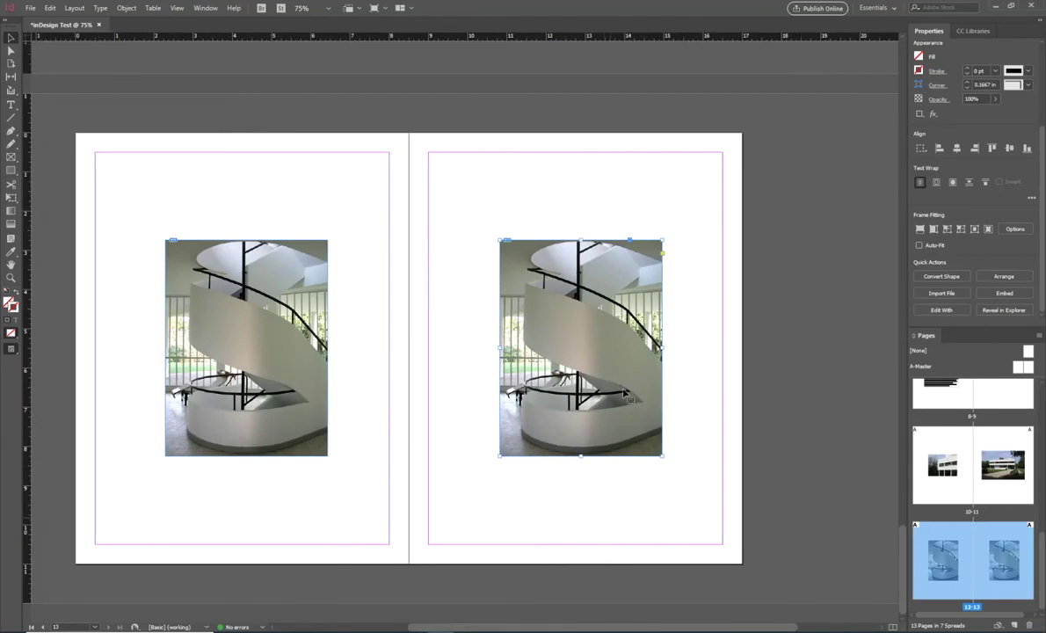
Use Edit Original on the right-page staircase image to open Villa savoye.psd in Photoshop
right_click(607, 313)
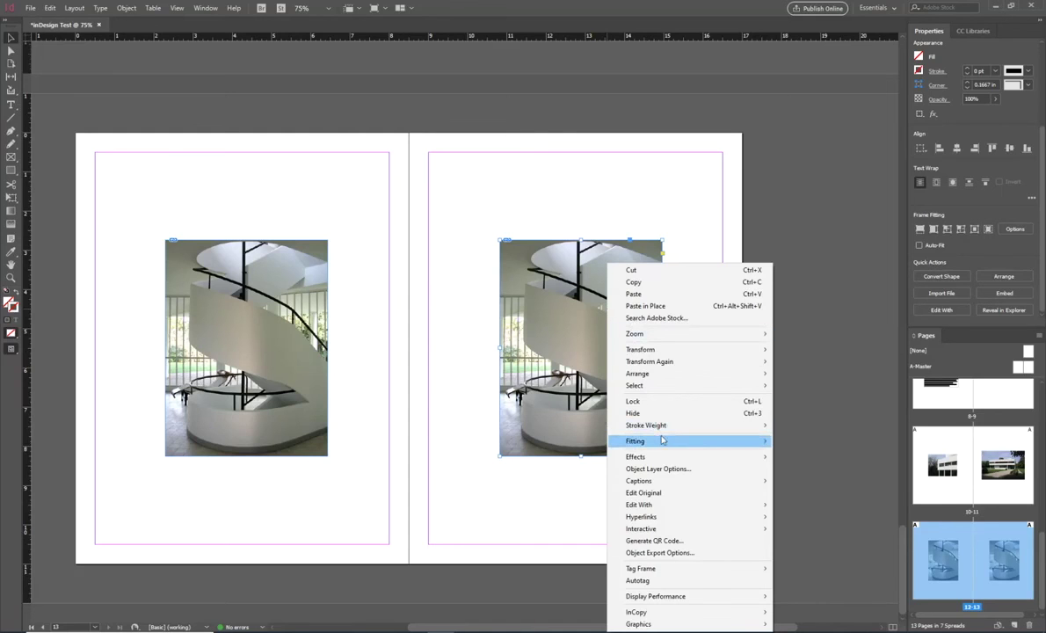
mouse_move(663, 439)
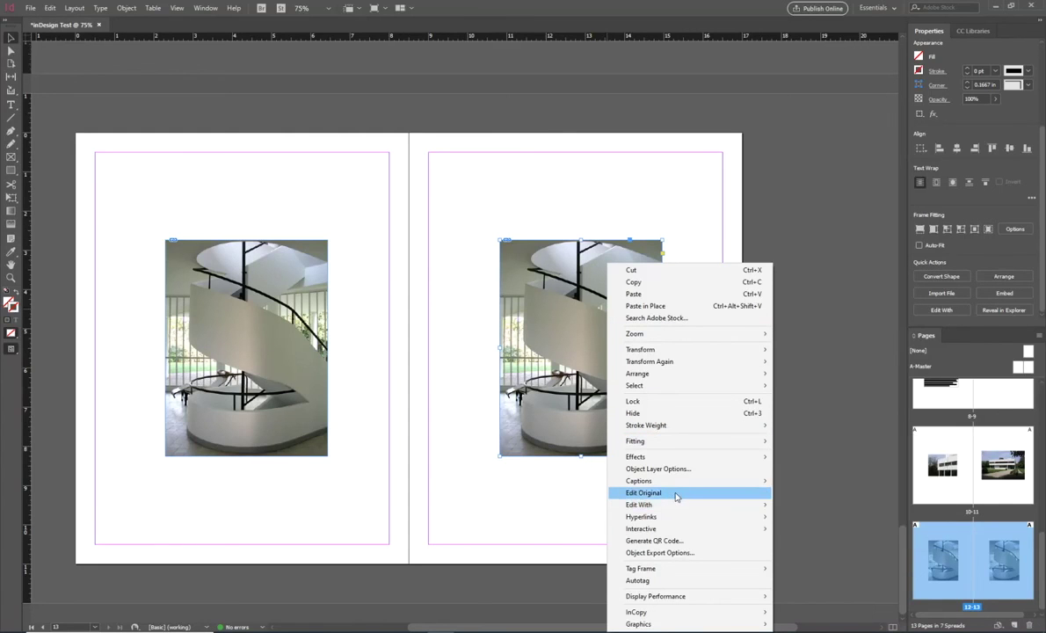
right_click(558, 383)
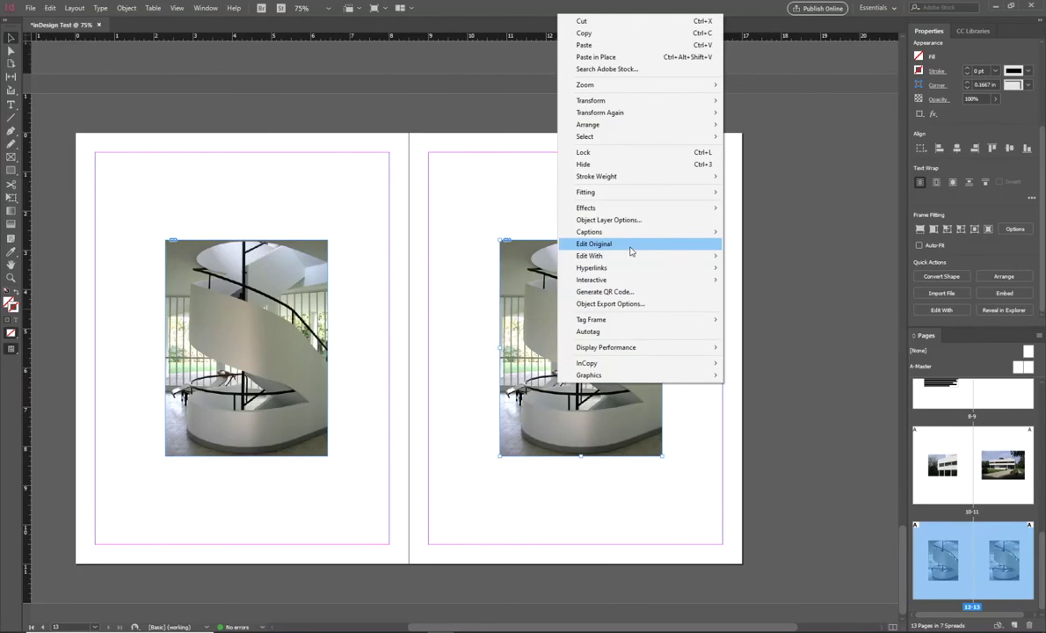
click(630, 245)
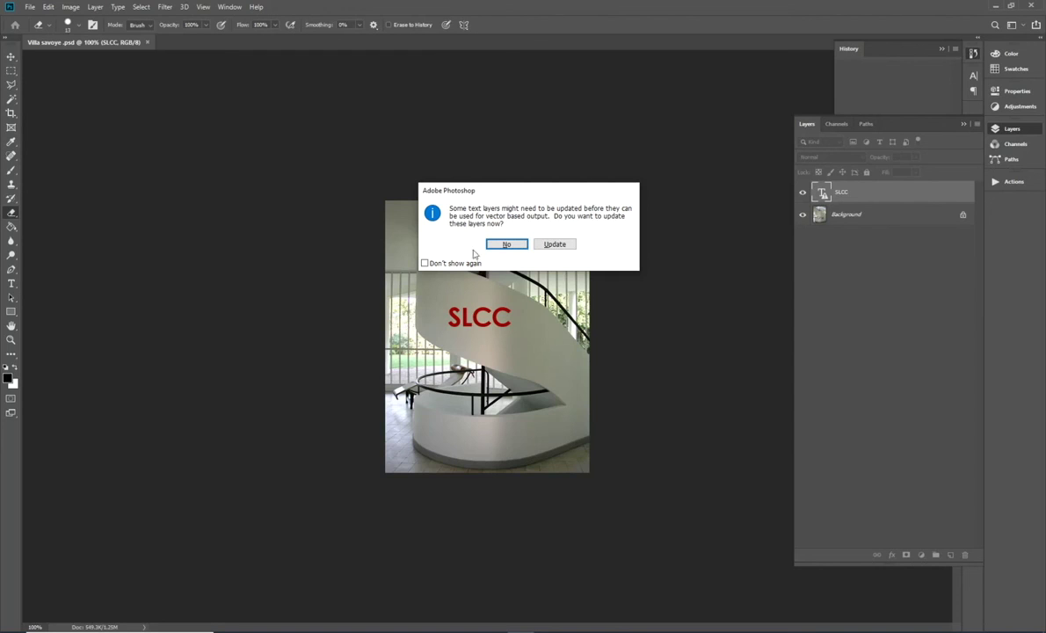
Update the text layers, then add a new layer named JUNK above the SLCC layer
click(532, 247)
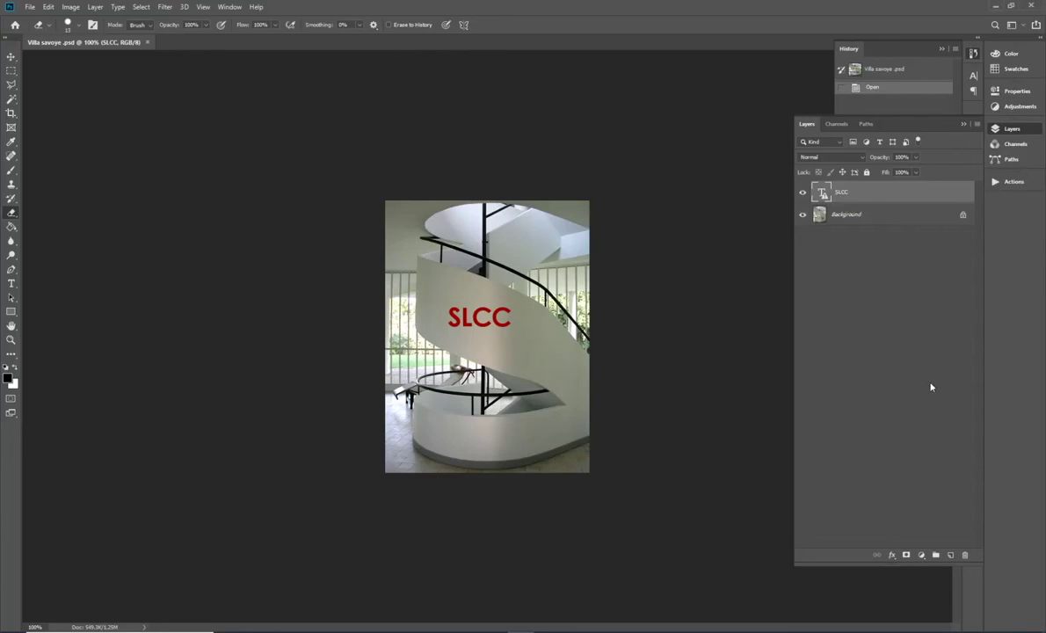
click(950, 555)
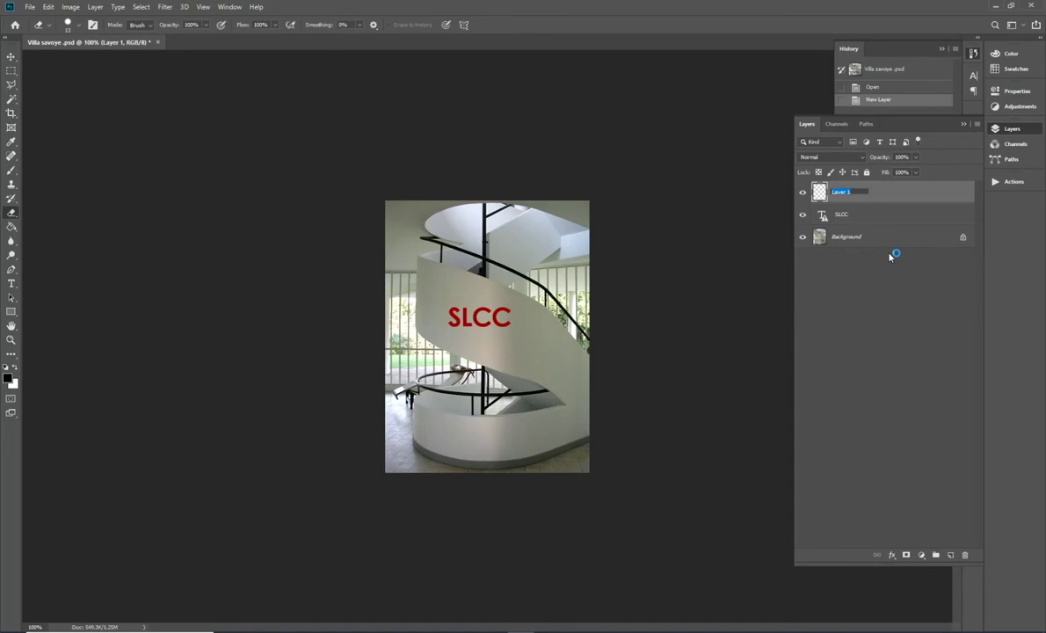
text(JUNK)
key(Return)
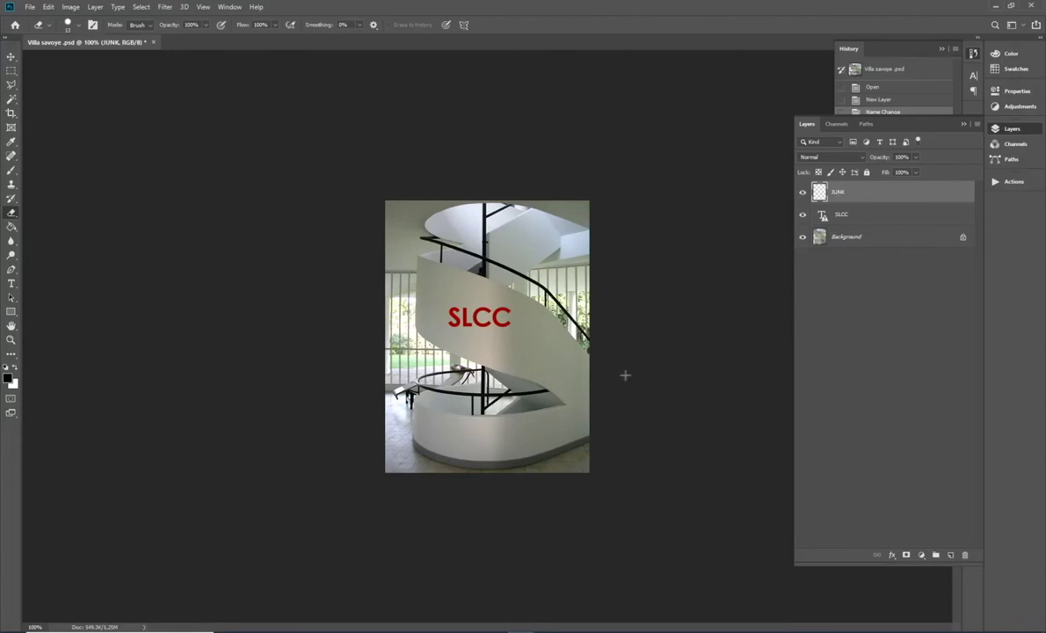
key(b)
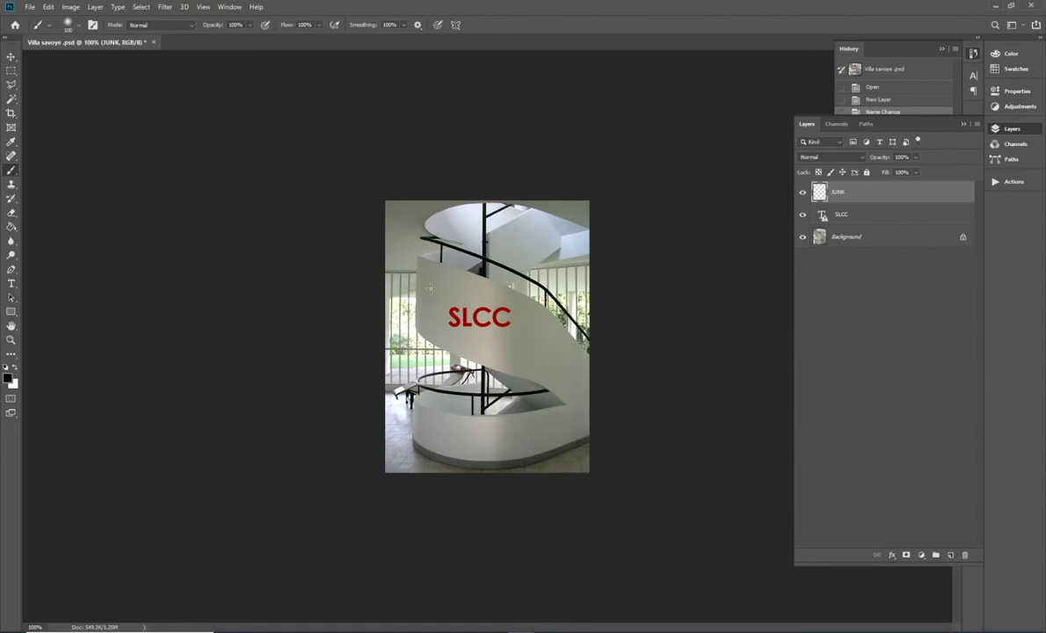
Paint three soft black dabs on the JUNK layer over the staircase photo
click(406, 263)
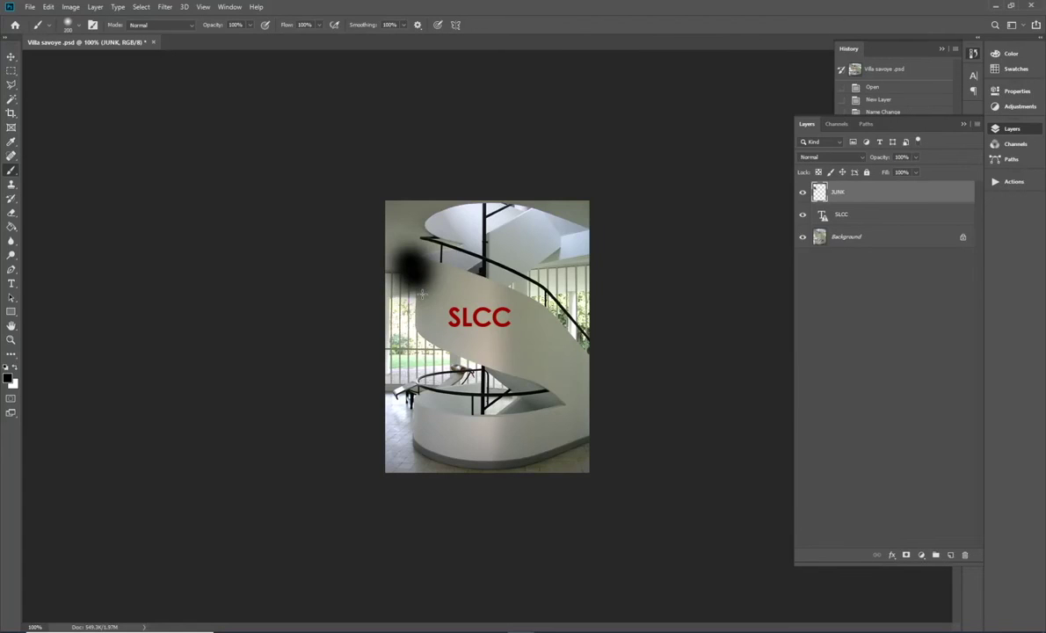
click(406, 261)
click(456, 225)
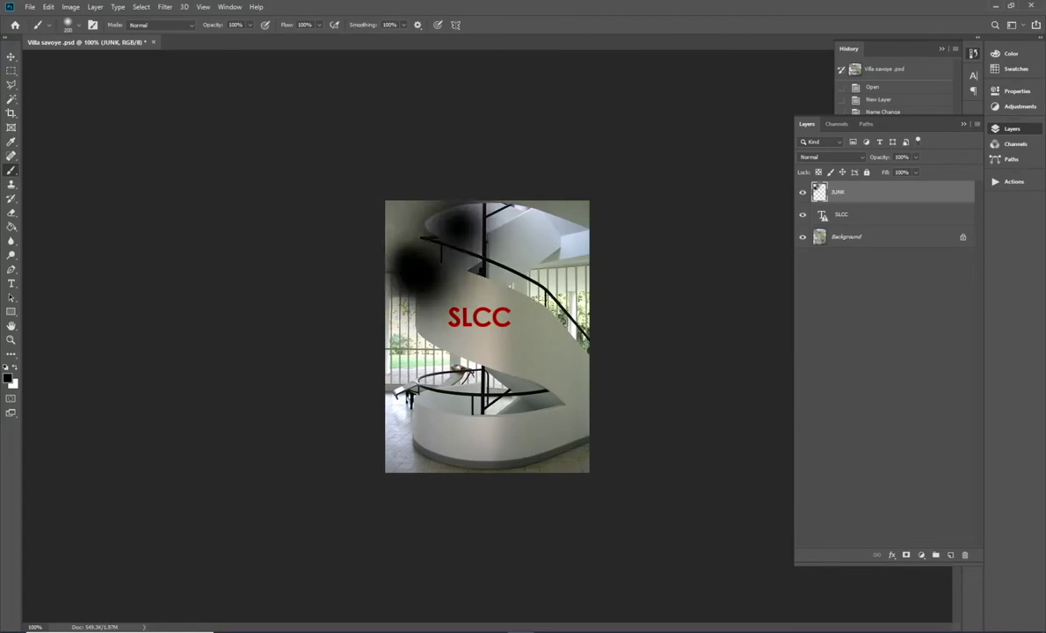
With a Hard Round 23 px brush, paint a wavy line, a blob and a smiley face, then save the PSD
right_click(497, 281)
click(550, 423)
mouse_move(527, 219)
mouse_down()
mouse_move(535, 257)
mouse_move(506, 365)
mouse_move(519, 422)
mouse_up()
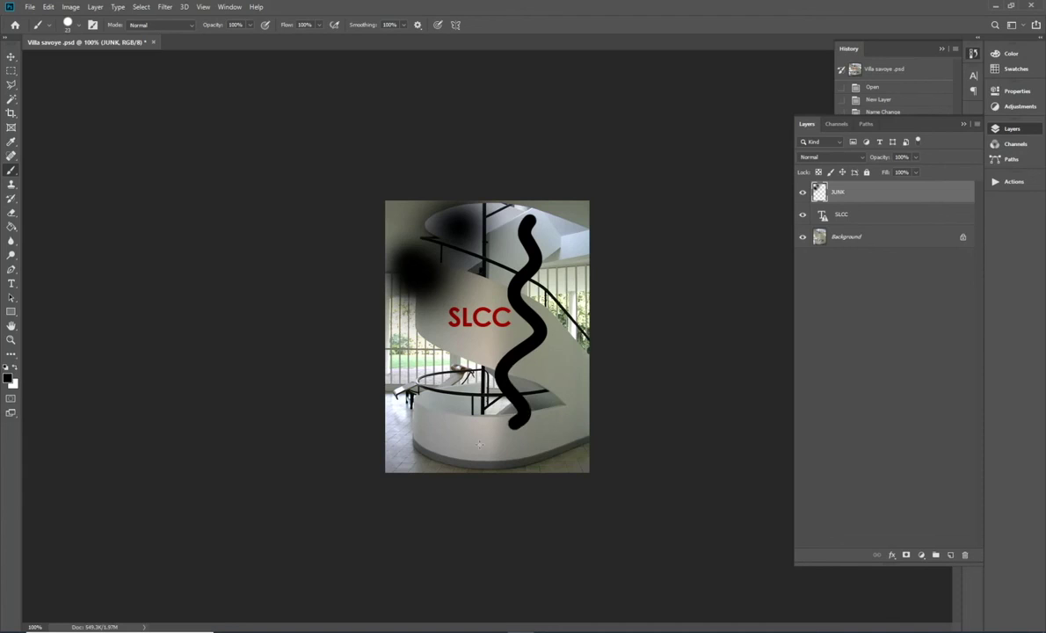
mouse_move(435, 379)
mouse_down()
mouse_move(398, 419)
mouse_move(423, 398)
mouse_move(453, 415)
mouse_move(473, 385)
mouse_move(453, 400)
mouse_move(465, 370)
mouse_move(483, 407)
mouse_move(507, 371)
mouse_up()
click(474, 385)
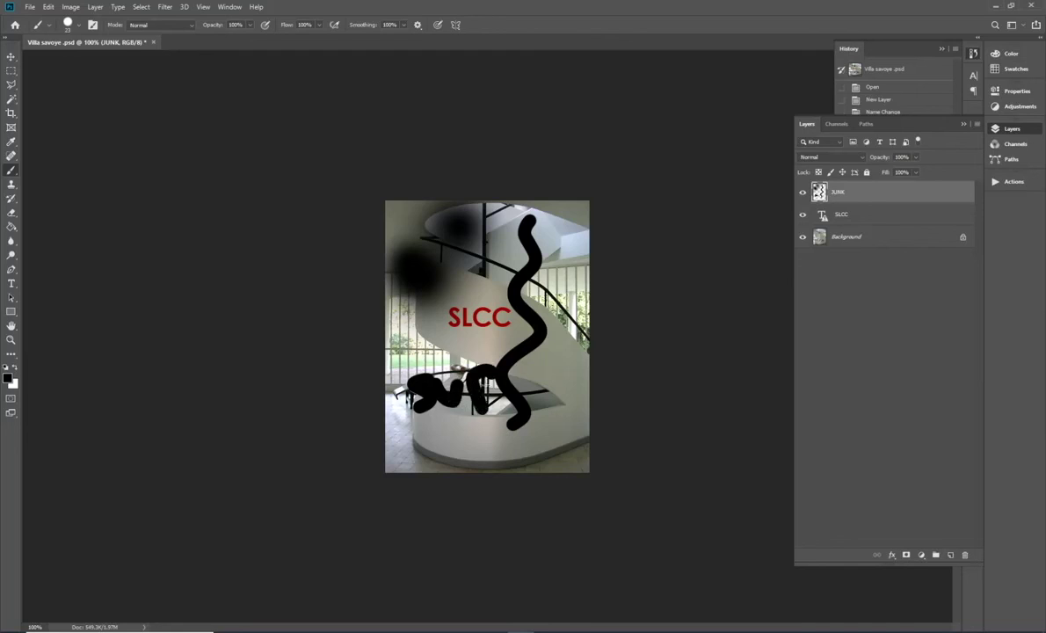
click(539, 372)
click(562, 373)
drag(532, 387, 560, 387)
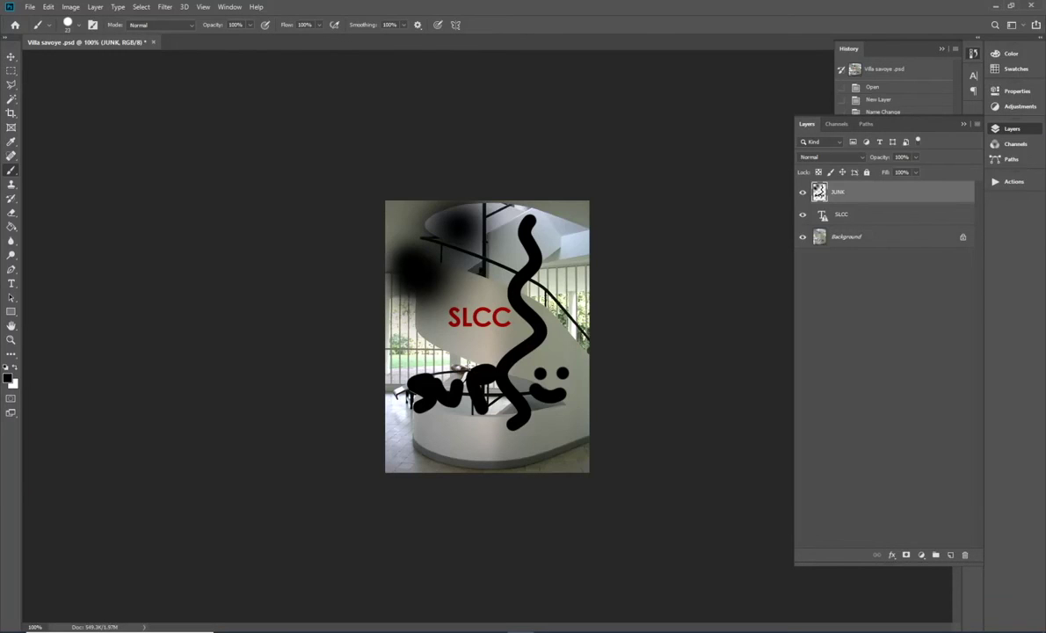
key(ctrl+s)
key(alt+Tab)
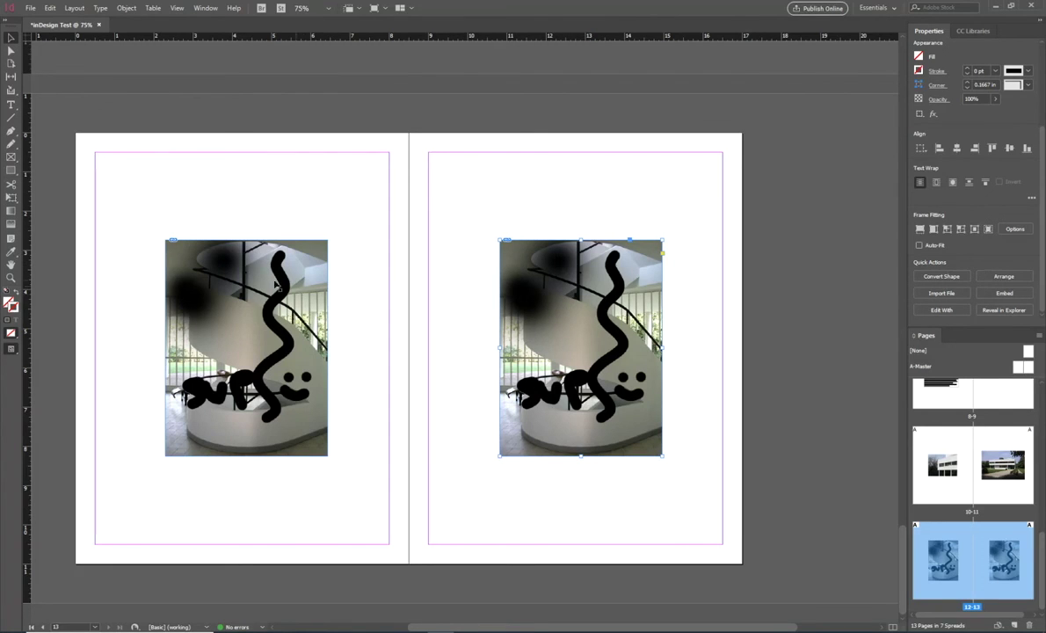
Hide the JUNK layer of page 12's staircase image through Object Layer Options, then deselect it
click(268, 325)
right_click(275, 318)
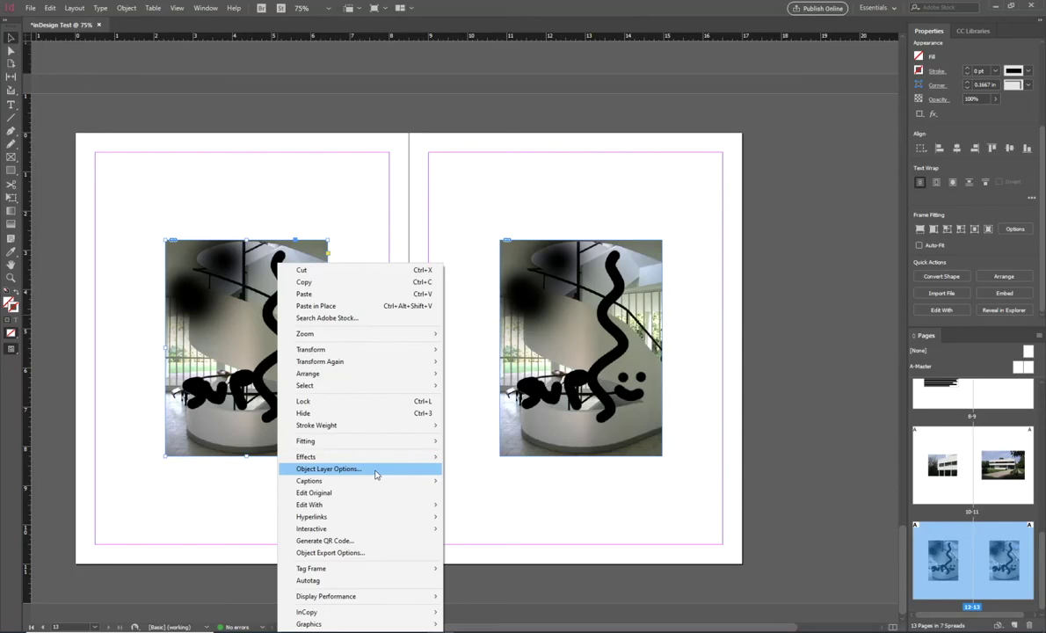
click(376, 471)
click(362, 255)
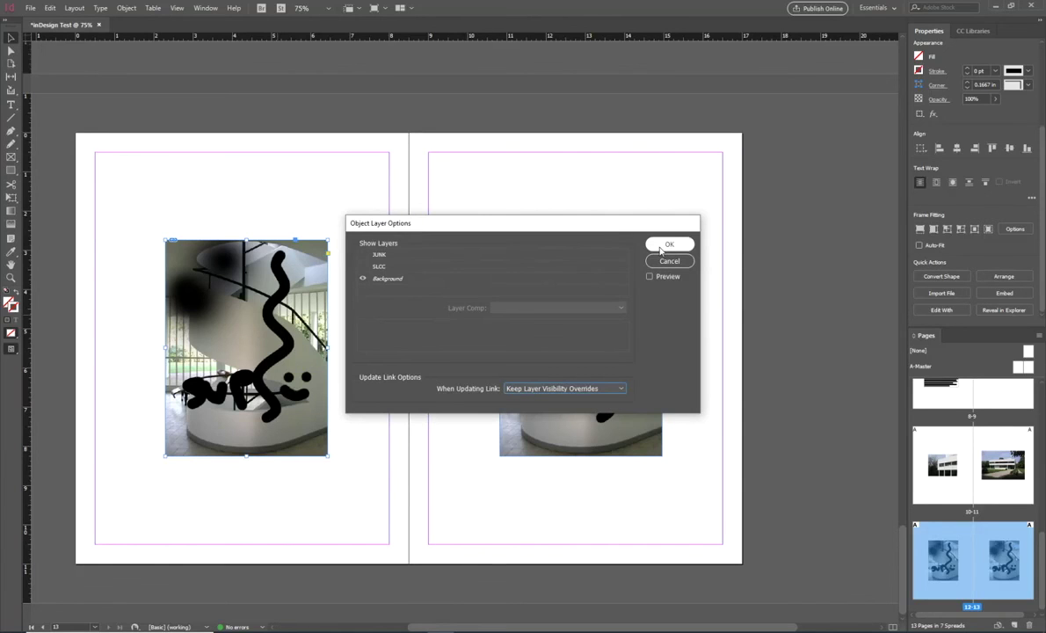
click(668, 245)
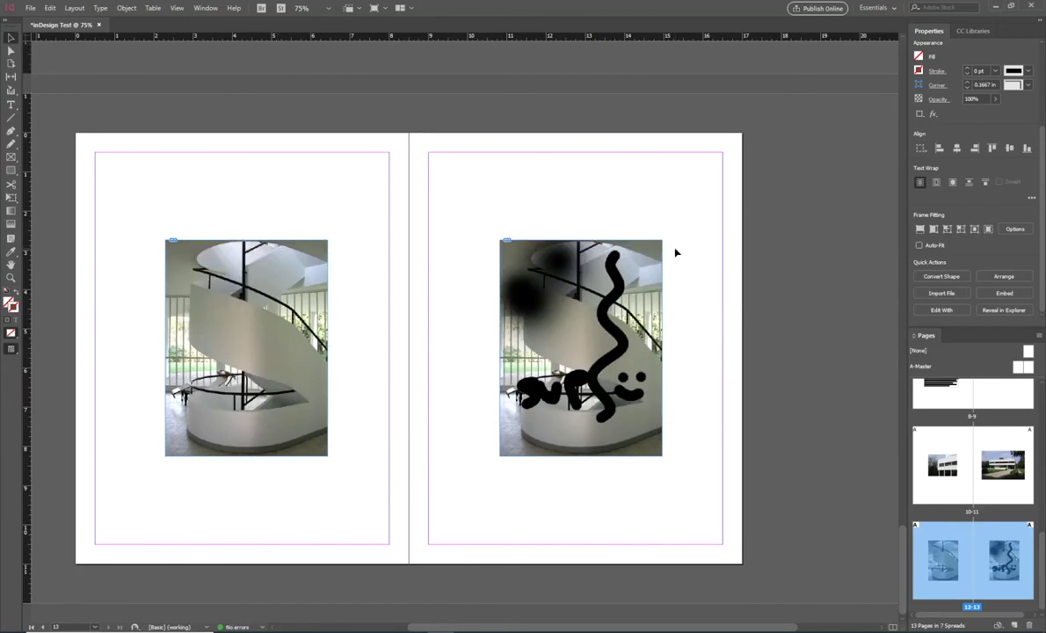
click(675, 253)
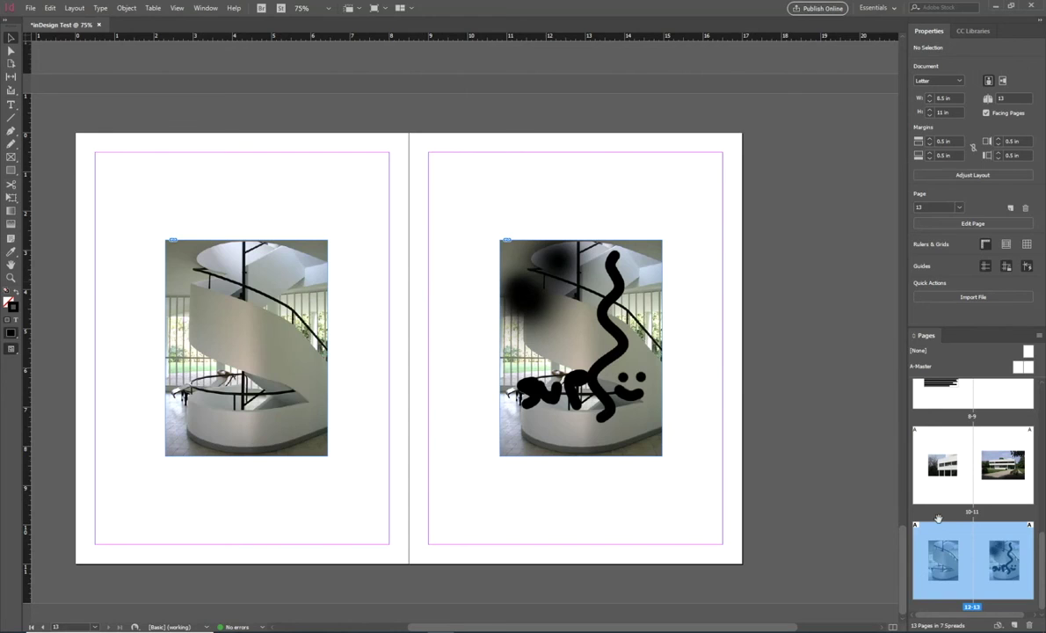
Insert a new facing spread of pages 14–15 after the last spread with Ctrl+Shift+P
scroll(946, 551, down, 1)
key(ctrl+shift+p)
key(ctrl+shift+p)
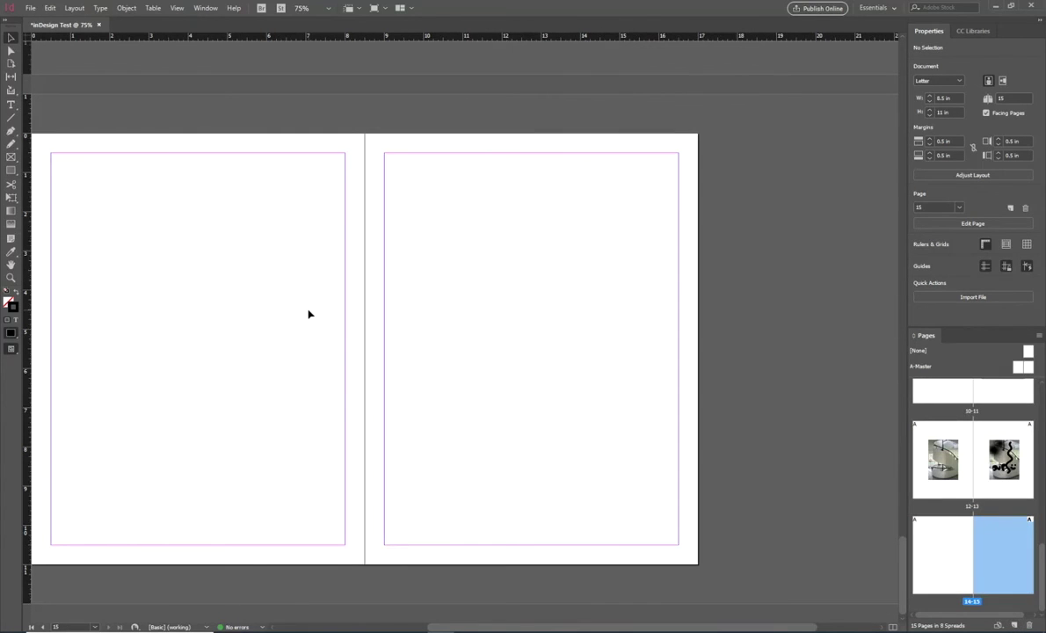
drag(619, 626, 585, 626)
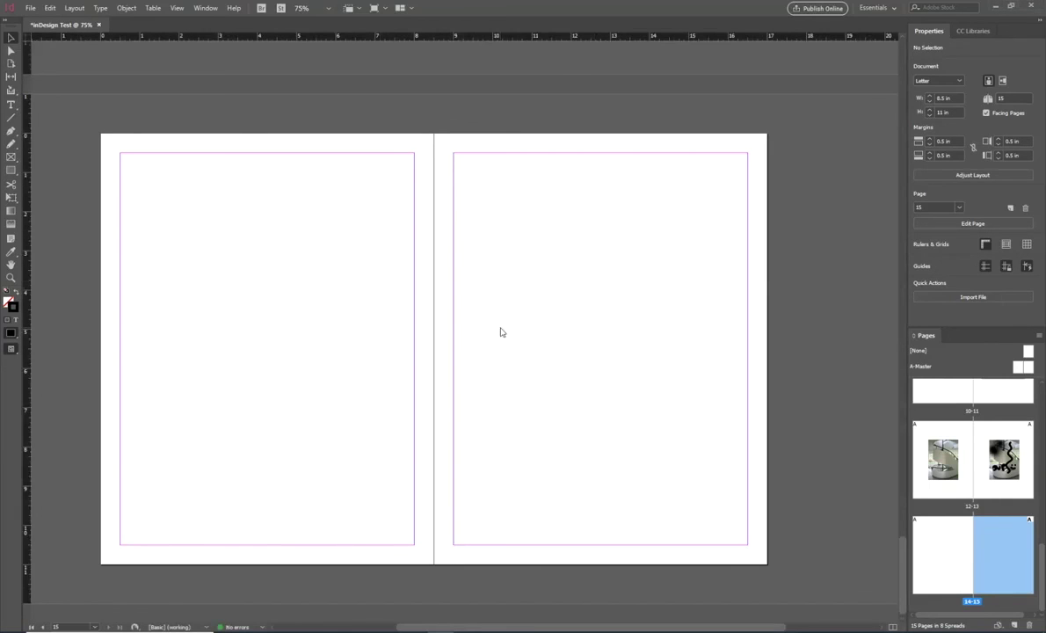
Choose 4.1+interior+elevations.pdf in the Place dialog to bring up its Place PDF options
key(ctrl+d)
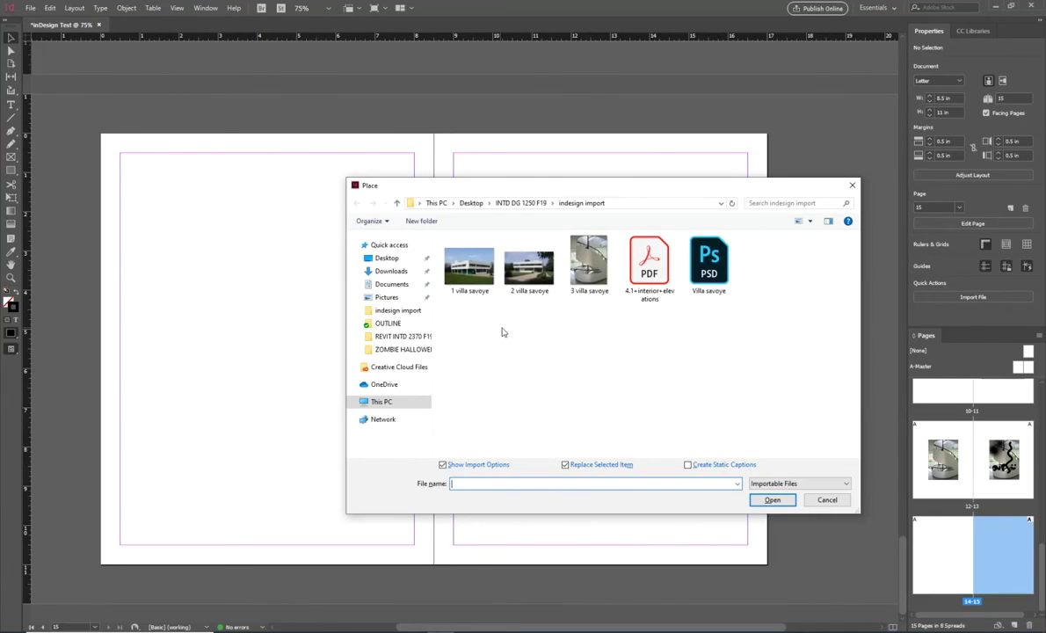
click(644, 276)
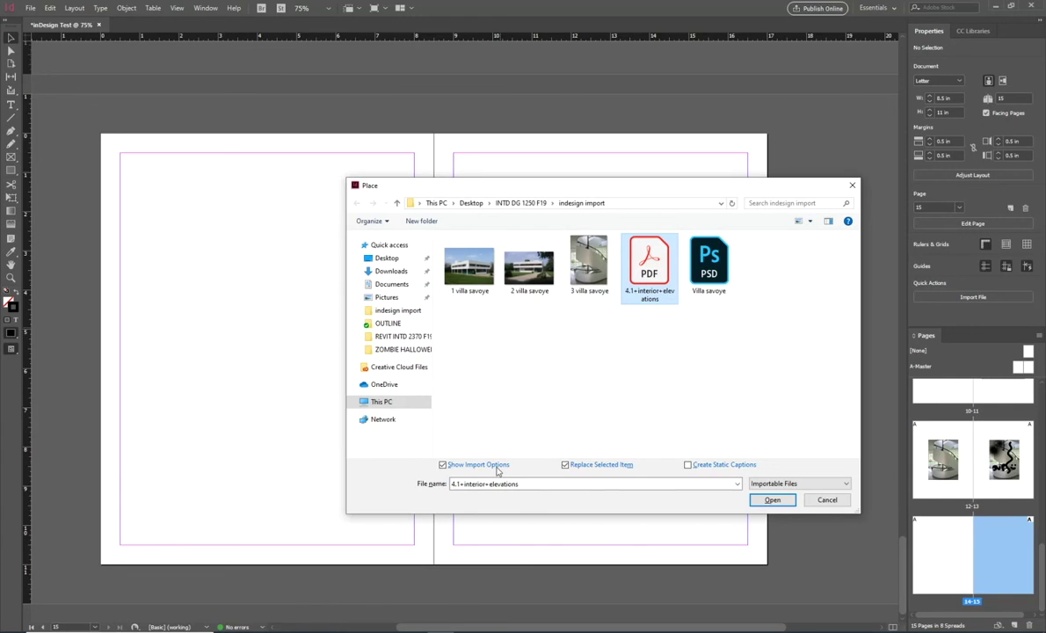
click(772, 500)
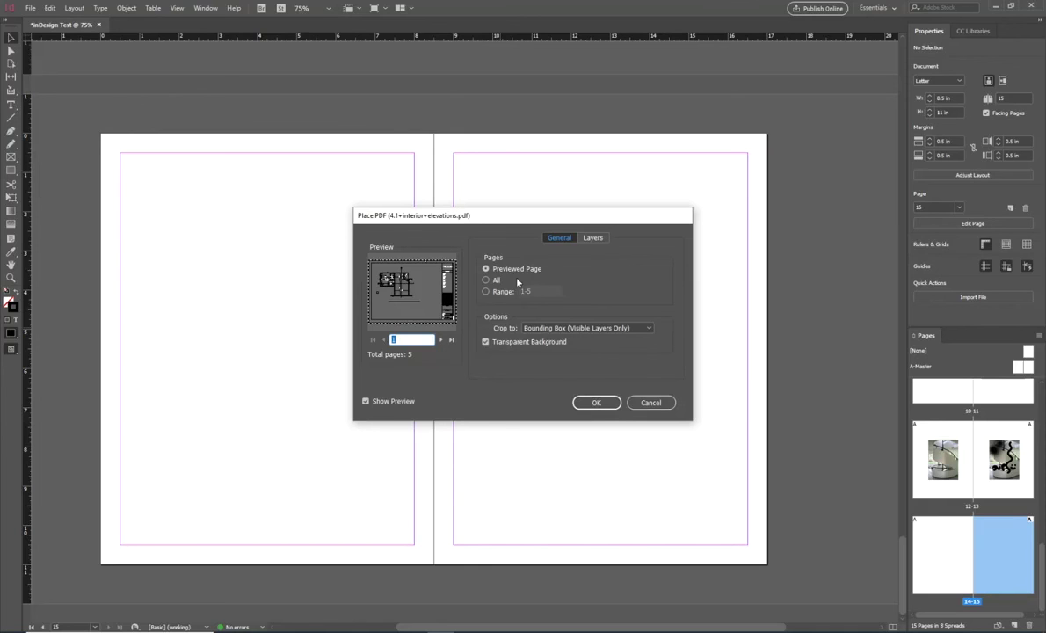
Page through the PDF preview and settle on page 3 of 4.1+interior+elevations
click(440, 340)
click(439, 340)
click(439, 340)
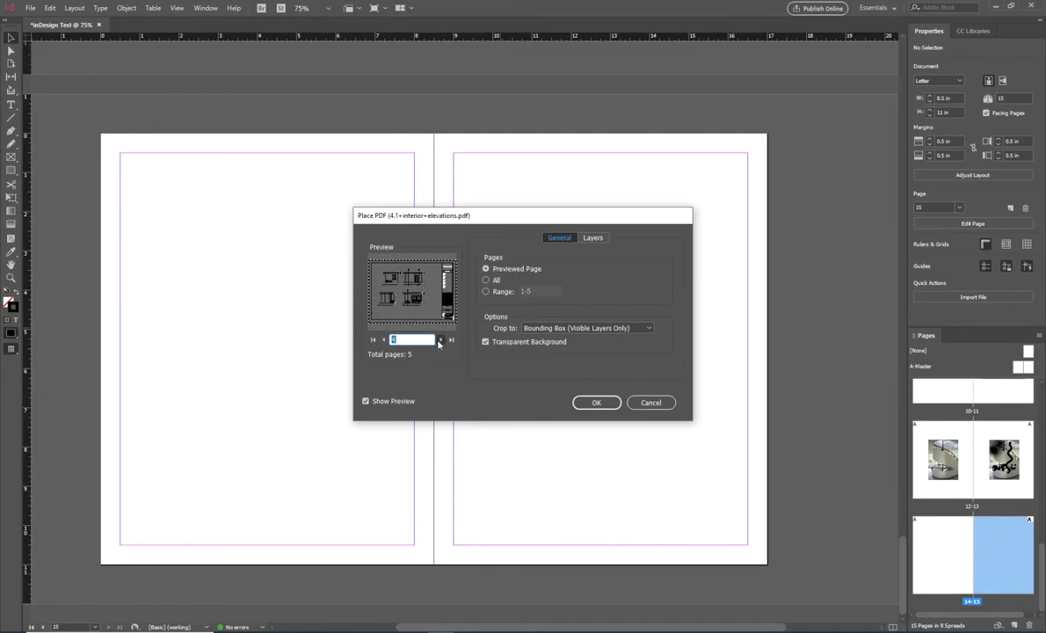
click(382, 340)
click(383, 340)
click(381, 340)
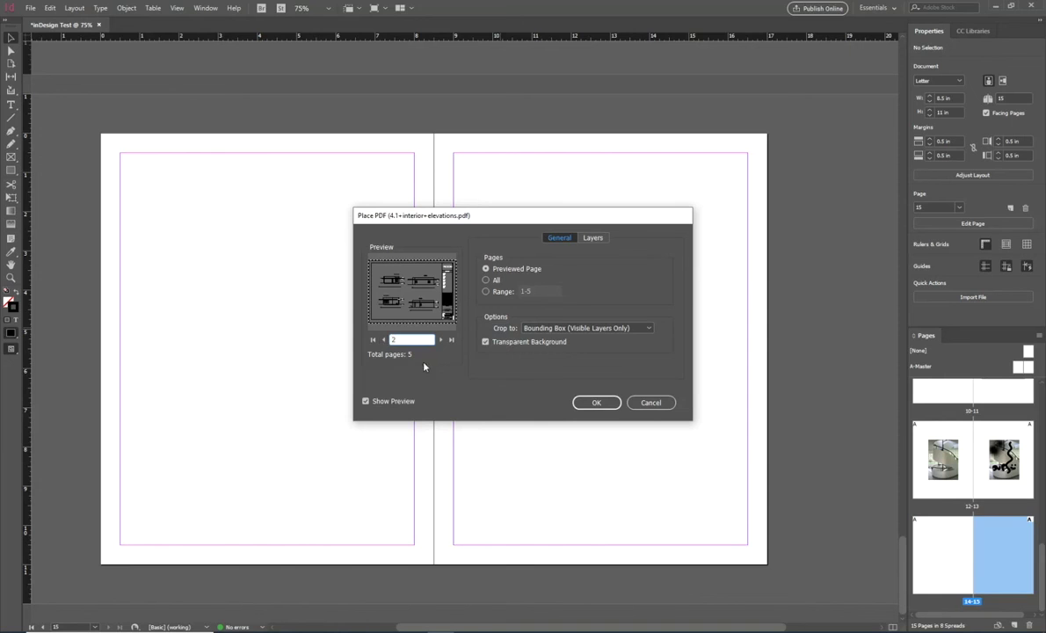
click(440, 340)
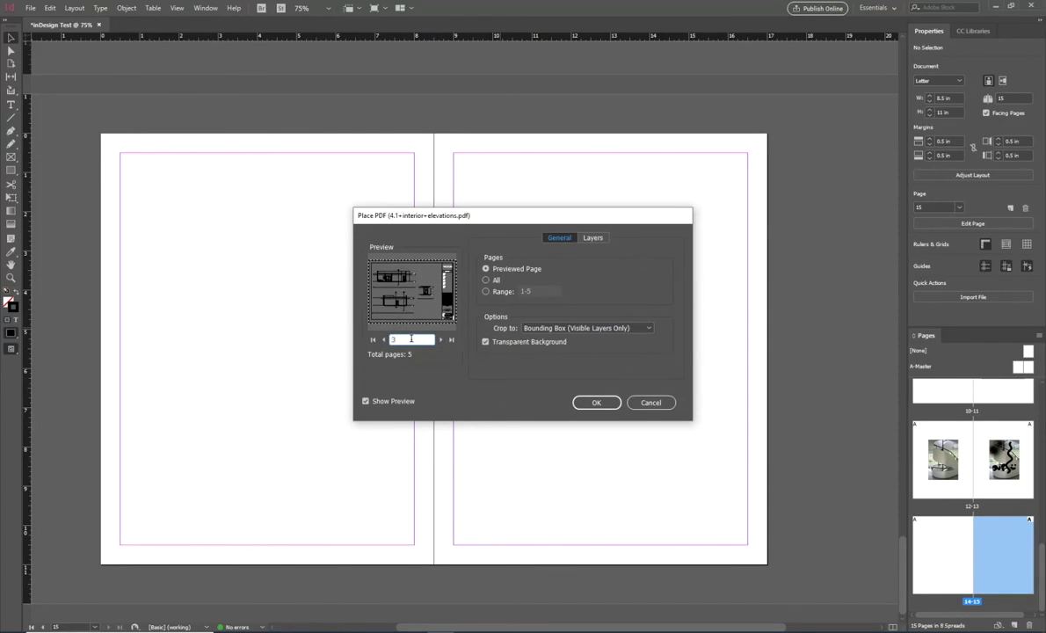
Turn off Transparent Background, set Crop to Media, and confirm the PDF import
click(484, 343)
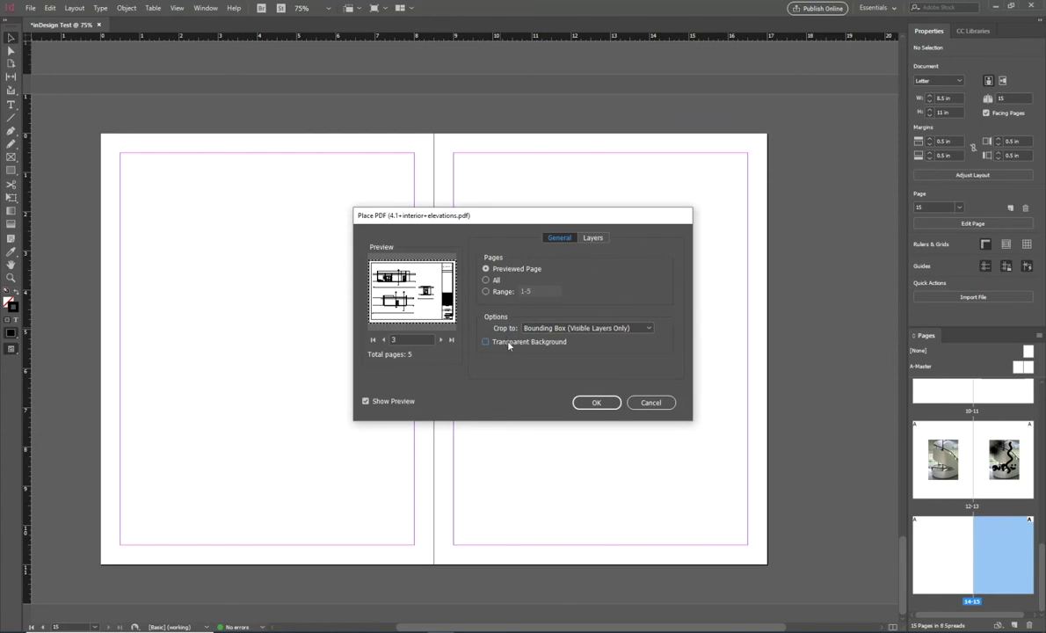
click(613, 327)
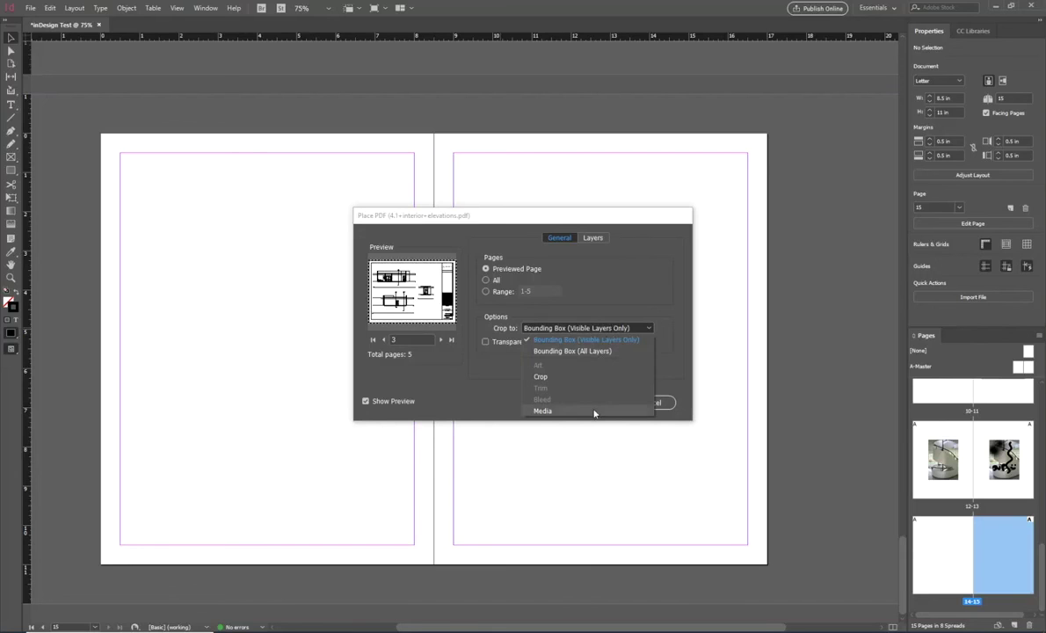
click(594, 411)
click(590, 330)
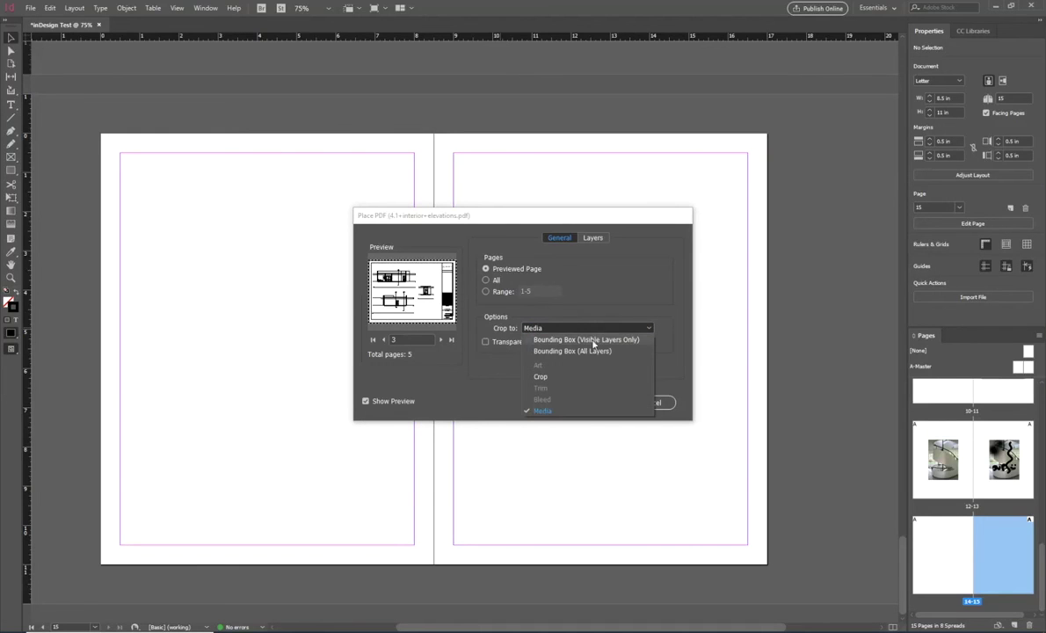
click(584, 411)
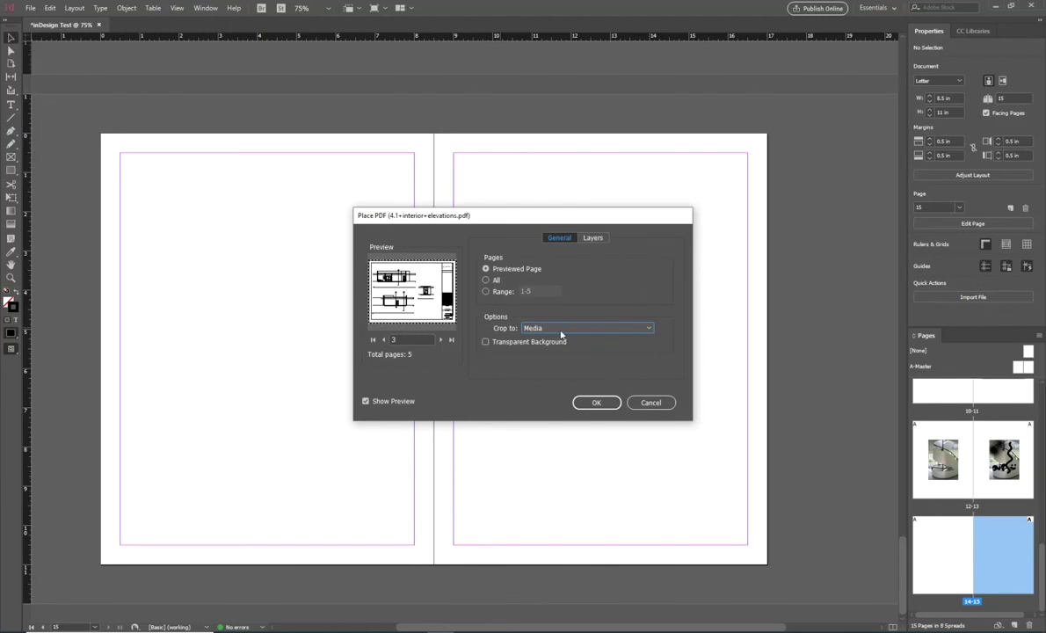
click(595, 403)
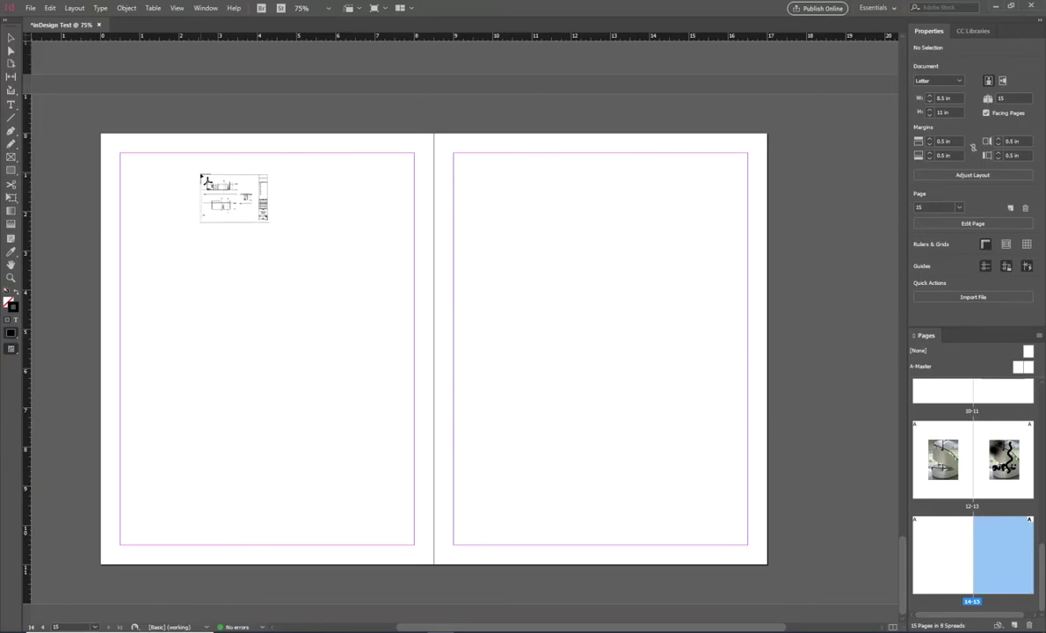
Place PDF page 3 on spread 14–15, zoom to 25%, and drag it to cover the spread
click(202, 174)
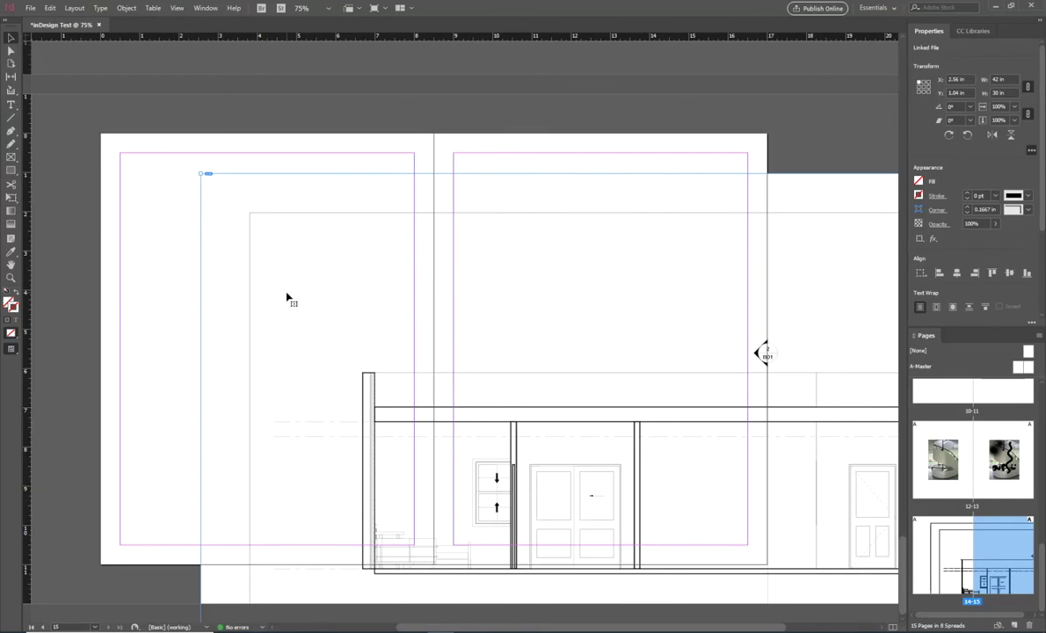
key(ctrl+alt+shift+0)
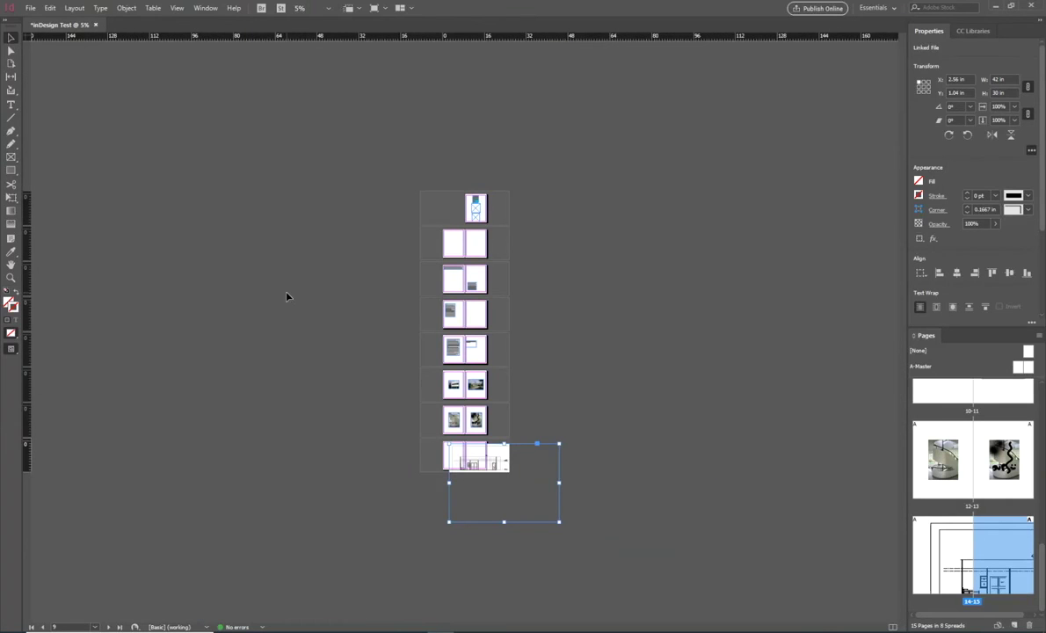
key(ctrl+=)
key(ctrl+=)
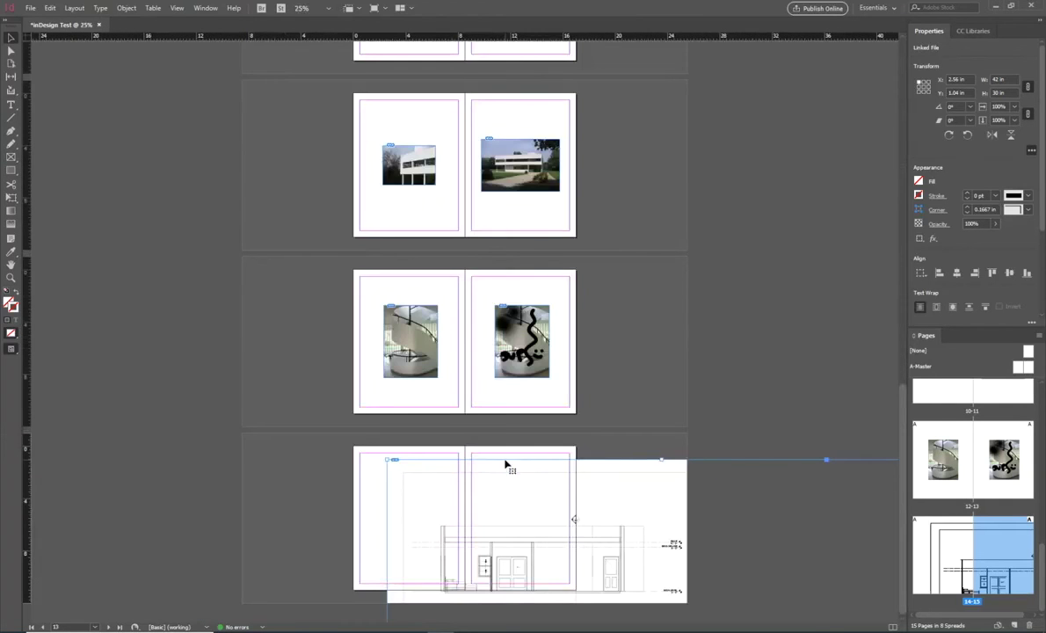
drag(572, 531, 515, 548)
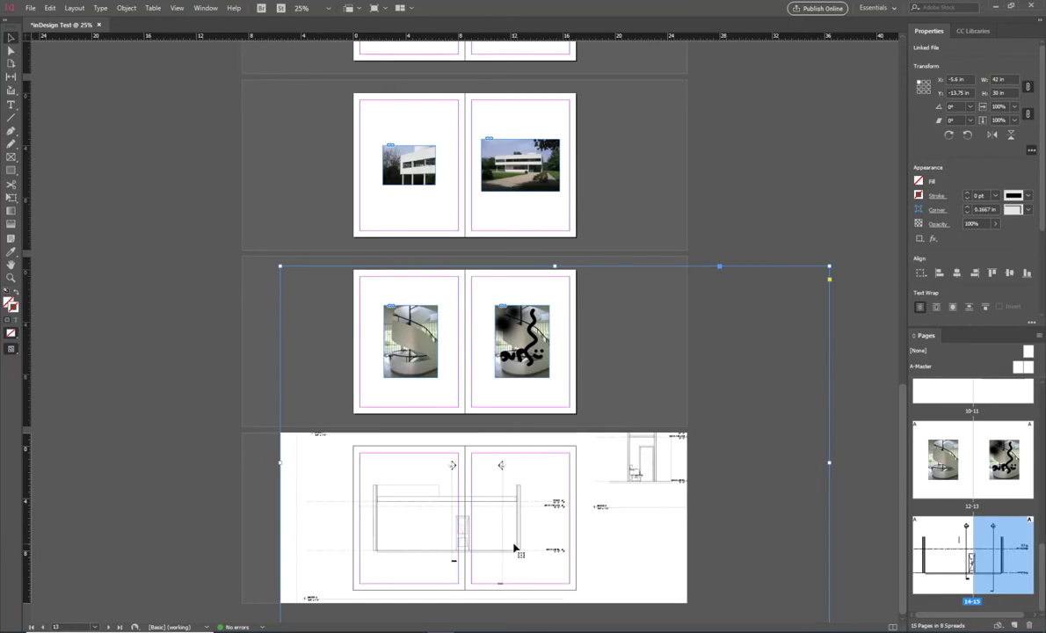
drag(514, 546, 530, 566)
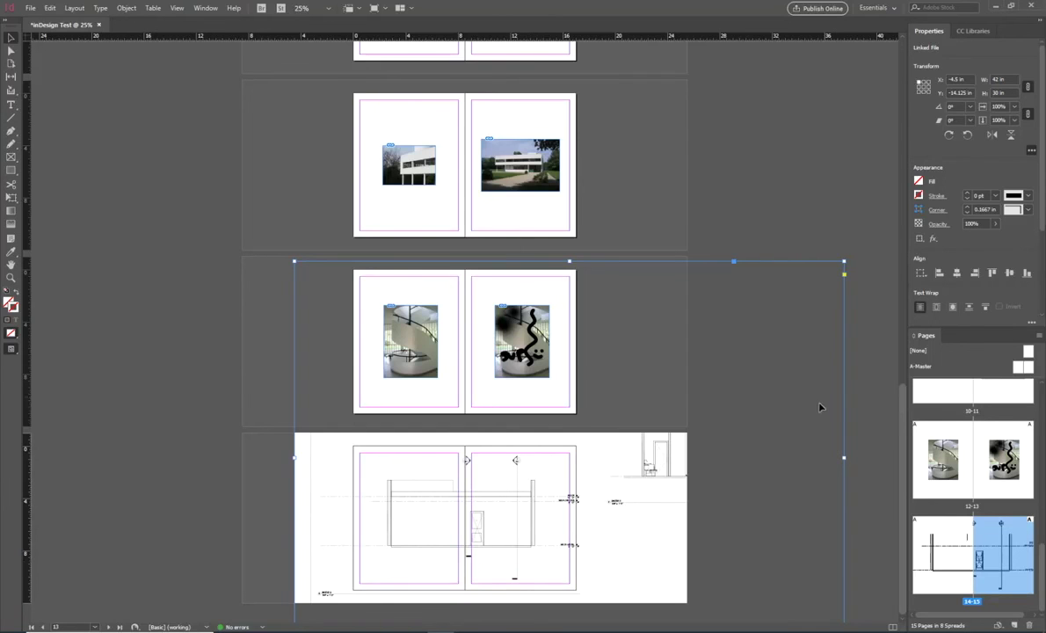
Delete the elevation sheet and place the PDF again in a new frame on page 15
key(Delete)
key(ctrl+d)
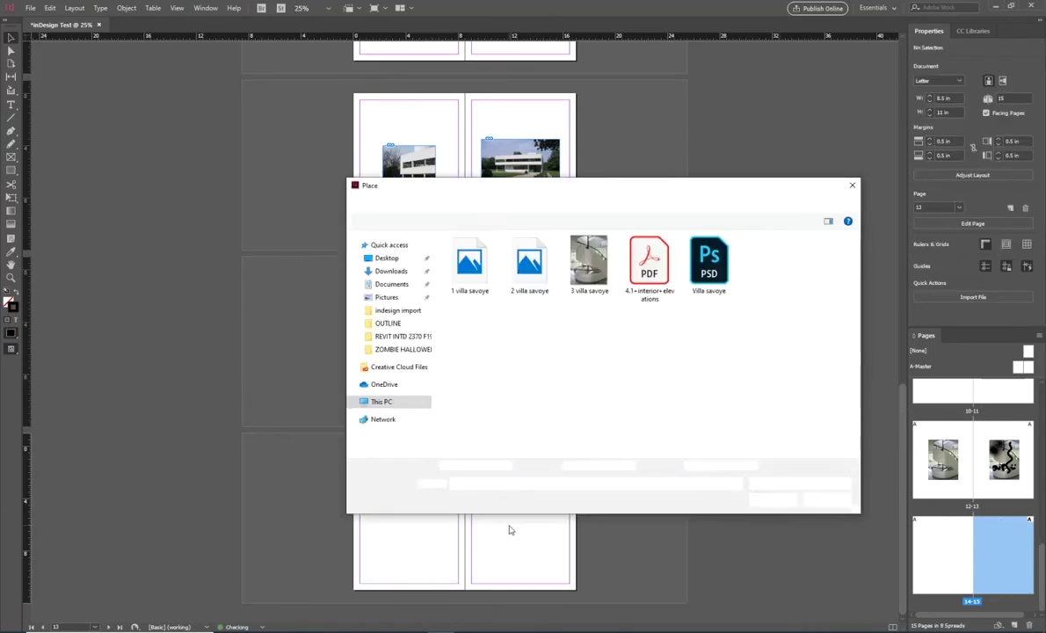
click(773, 501)
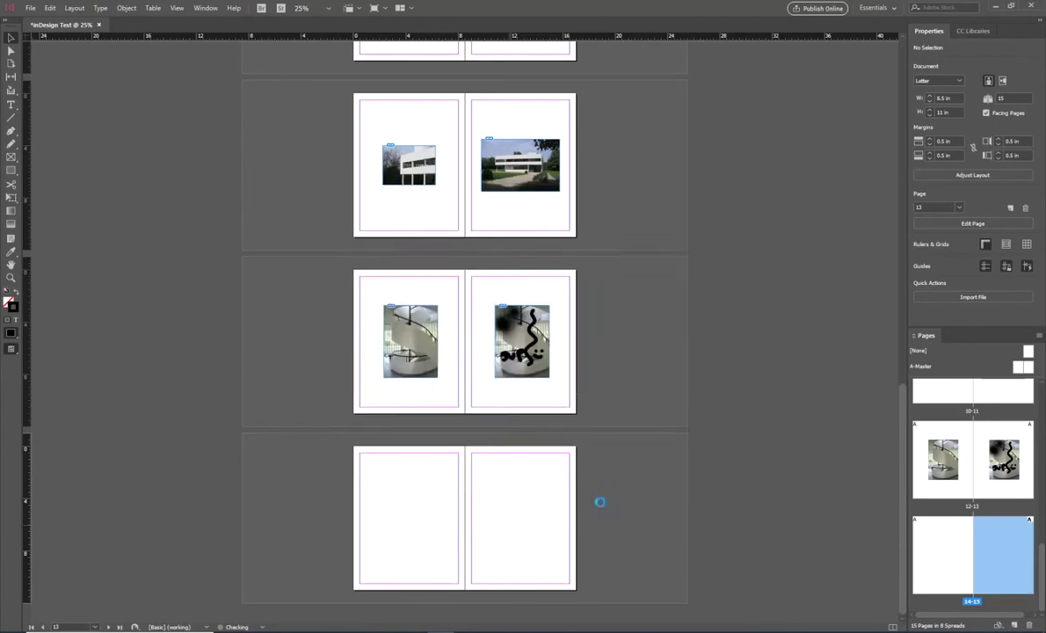
click(599, 401)
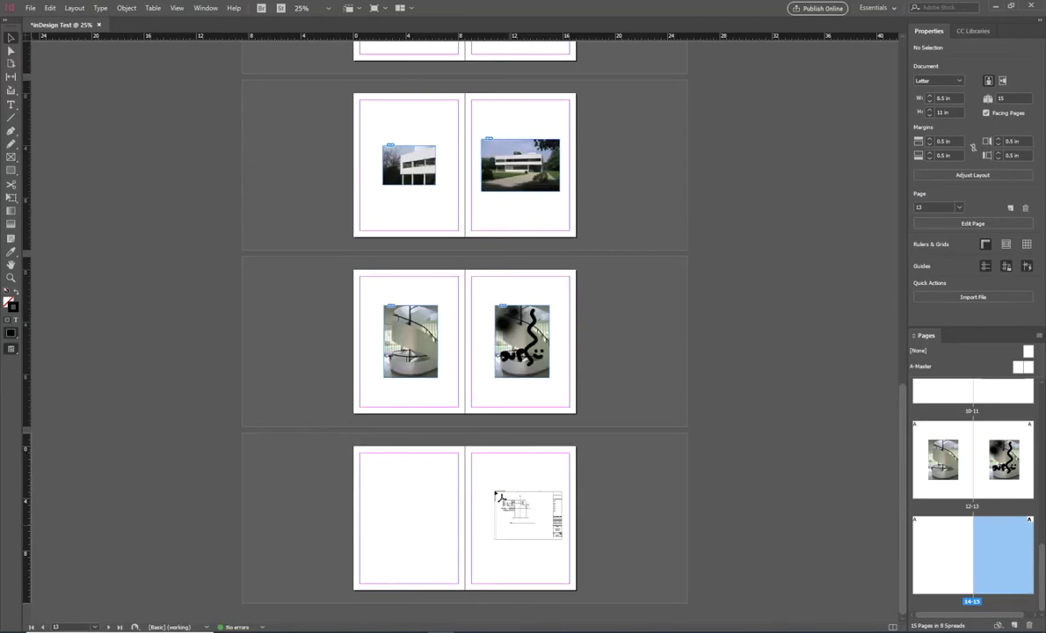
drag(476, 467, 564, 533)
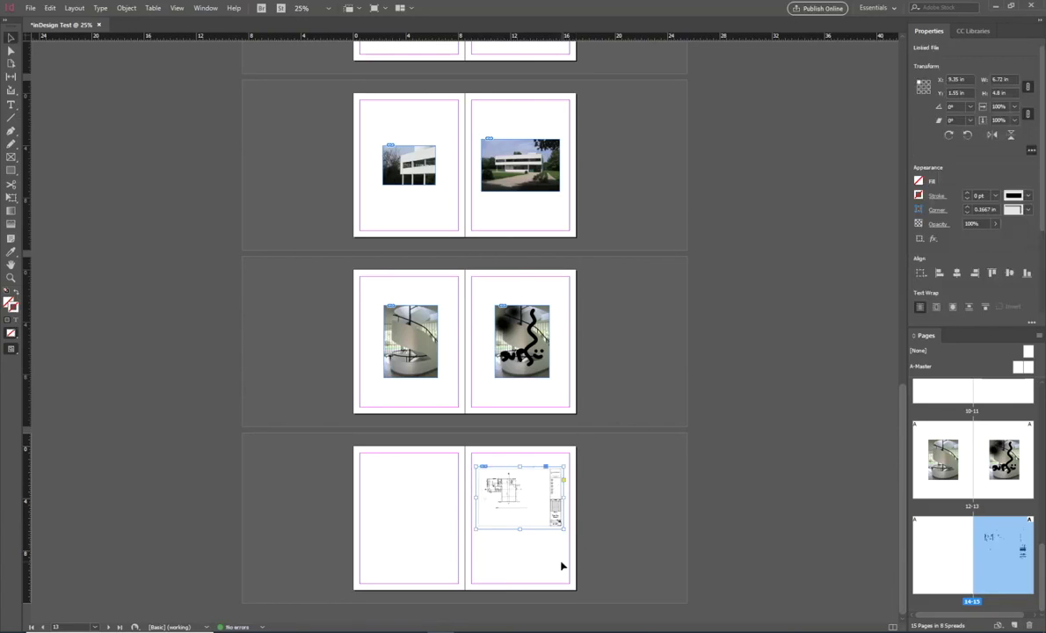
Inspect the placed floor plan at 100% zoom, then remove it from page 15
key(ctrl+1)
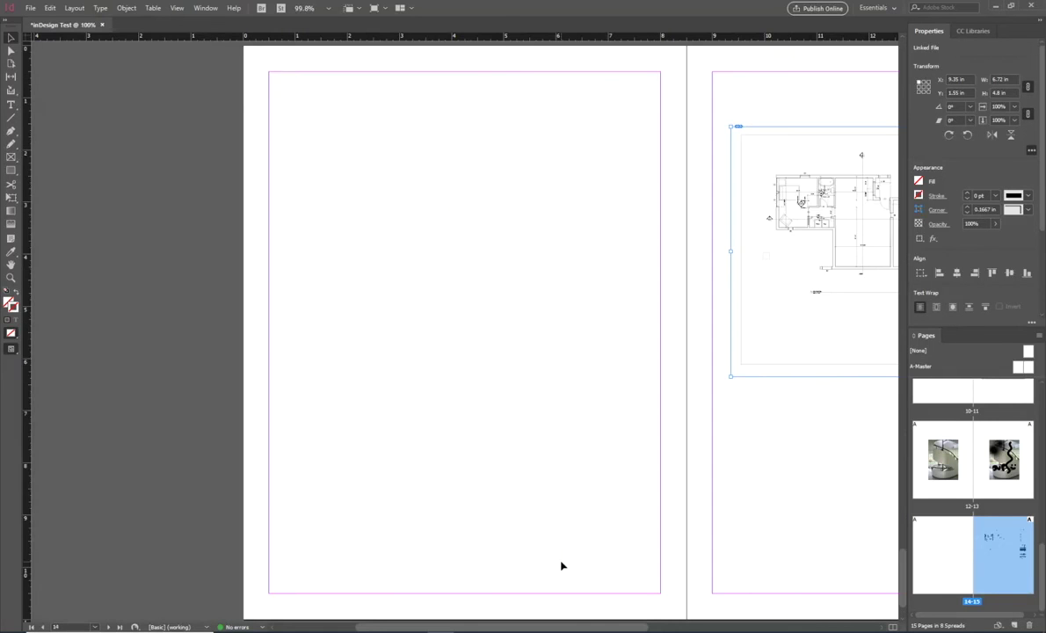
scroll(562, 566, down, 3)
scroll(519, 369, up, 1)
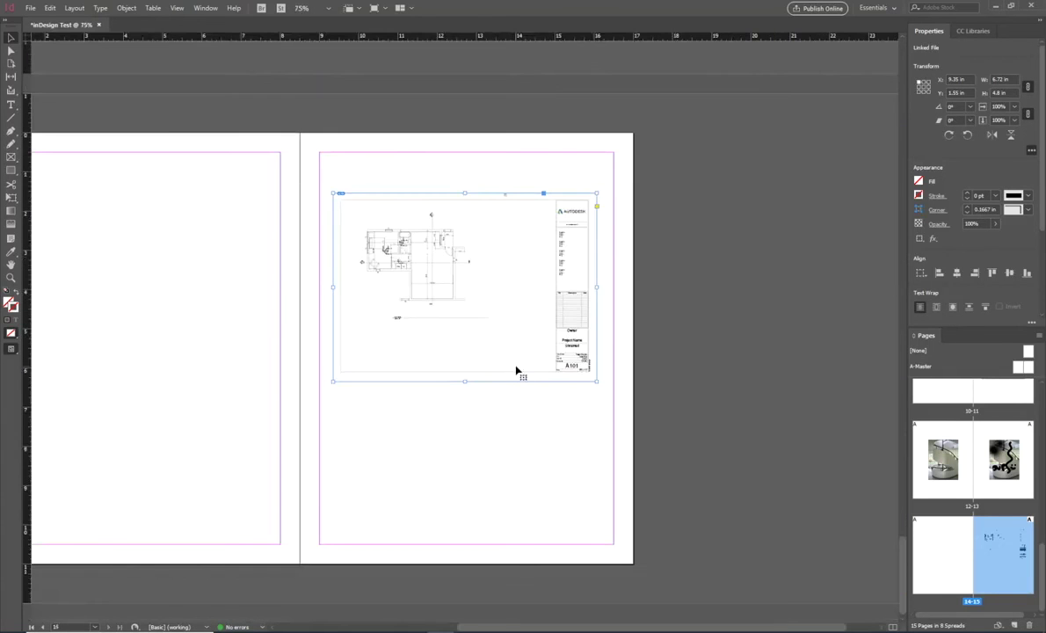
click(498, 396)
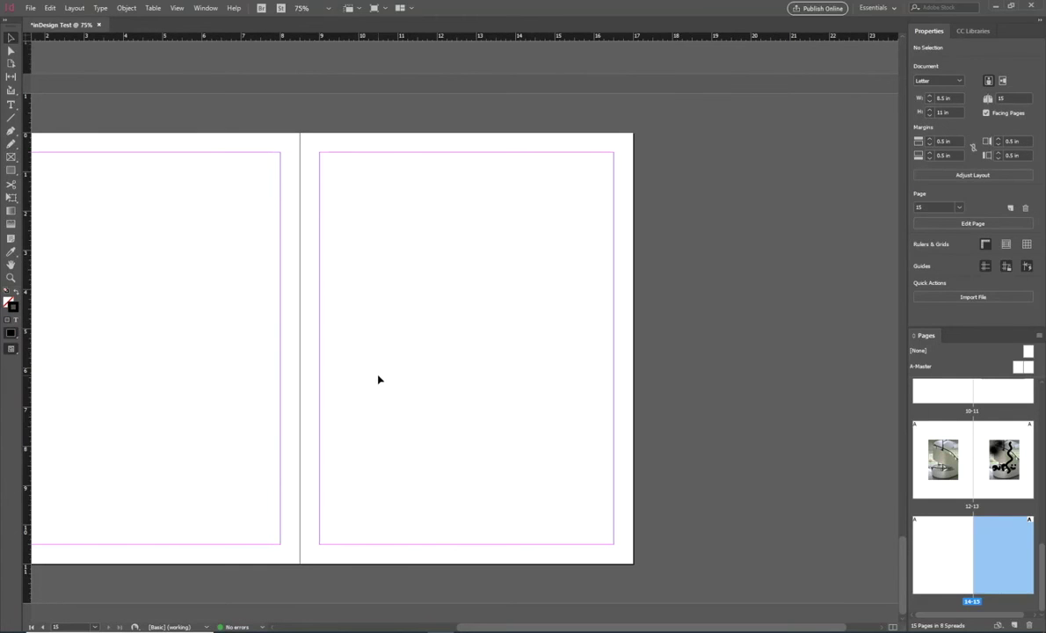
Place 4.1+interior+elevations.pdf as a large frame across page 15's upper half, then deselect it
key(ctrl+d)
click(648, 264)
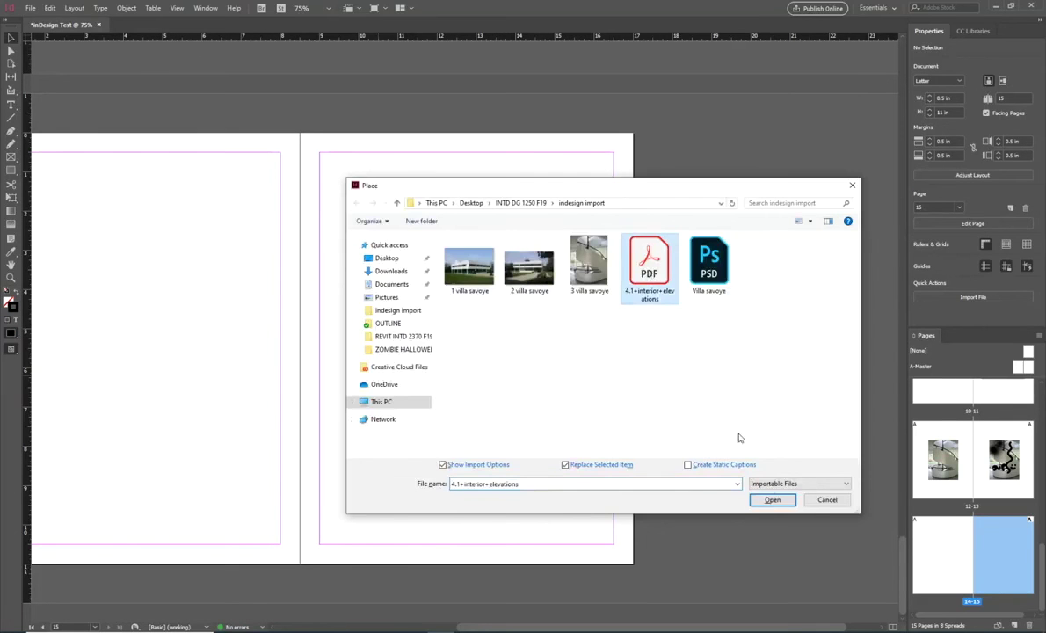
click(771, 499)
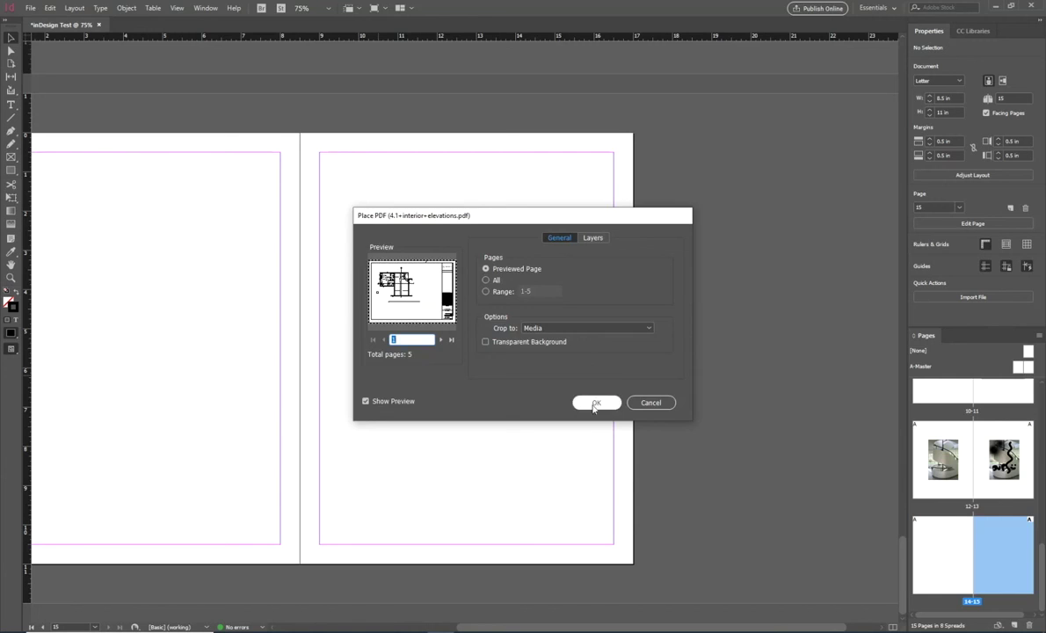
click(595, 402)
drag(325, 229, 494, 437)
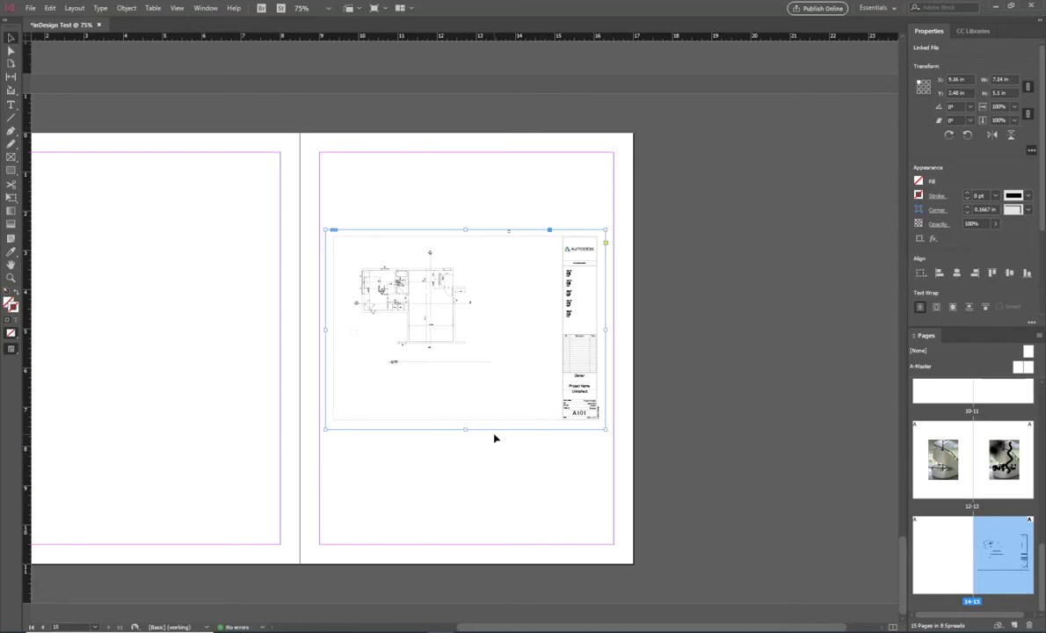
click(516, 498)
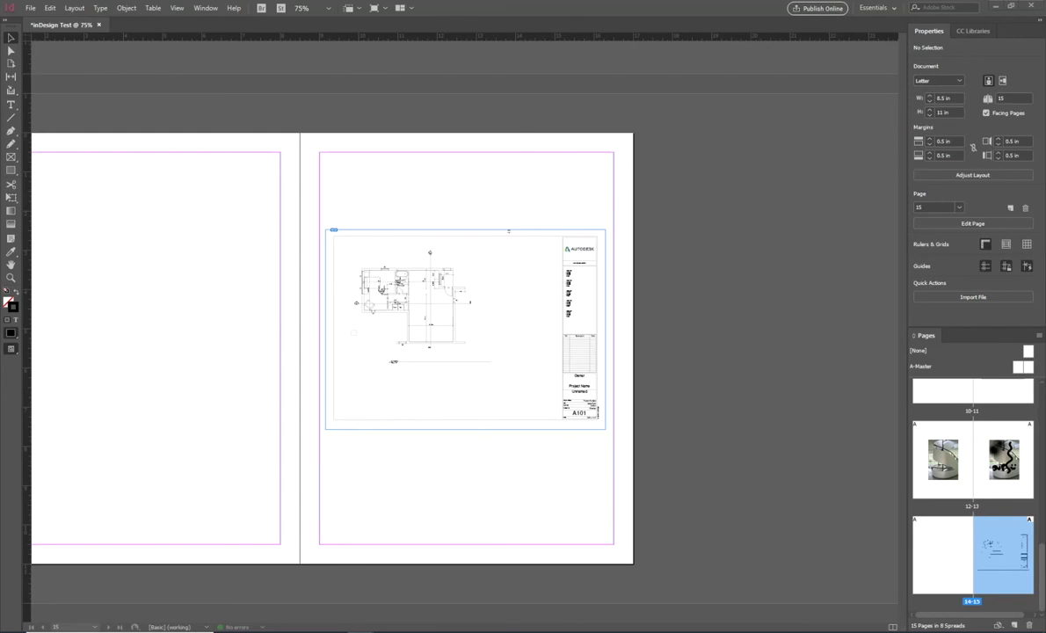
Switch to the Canvas Final Project Part 1 page and highlight the dream client design board sentence
key(alt+Tab)
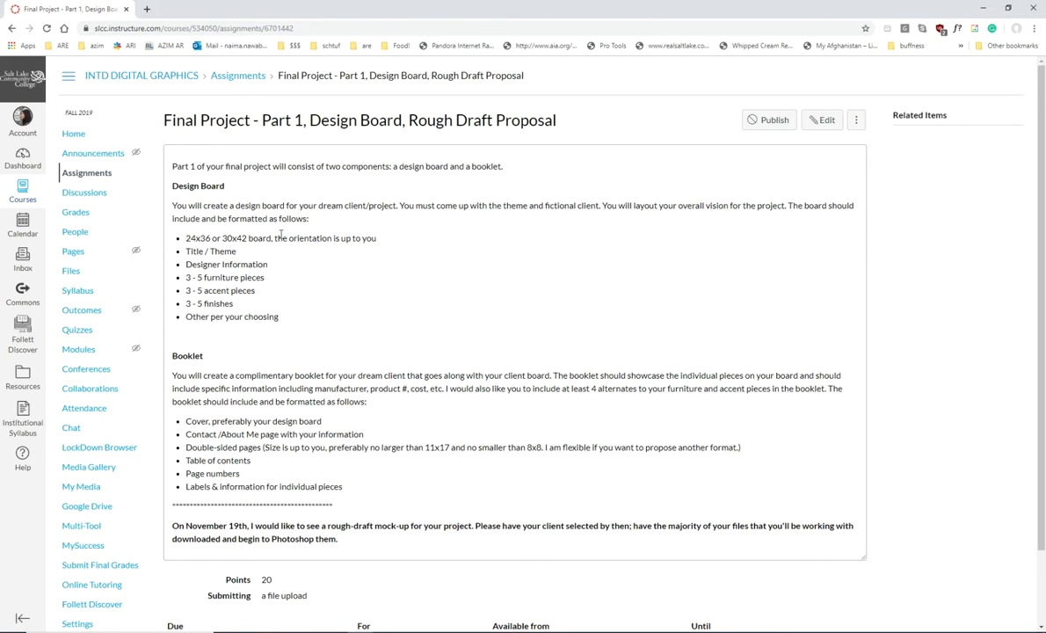
drag(239, 205, 398, 206)
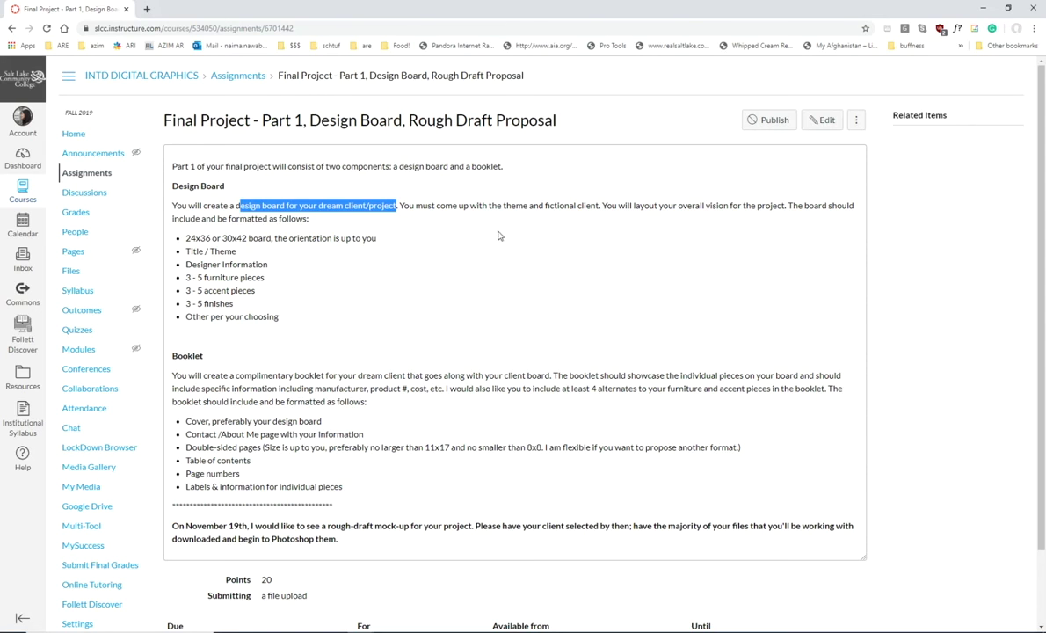
drag(601, 205, 401, 205)
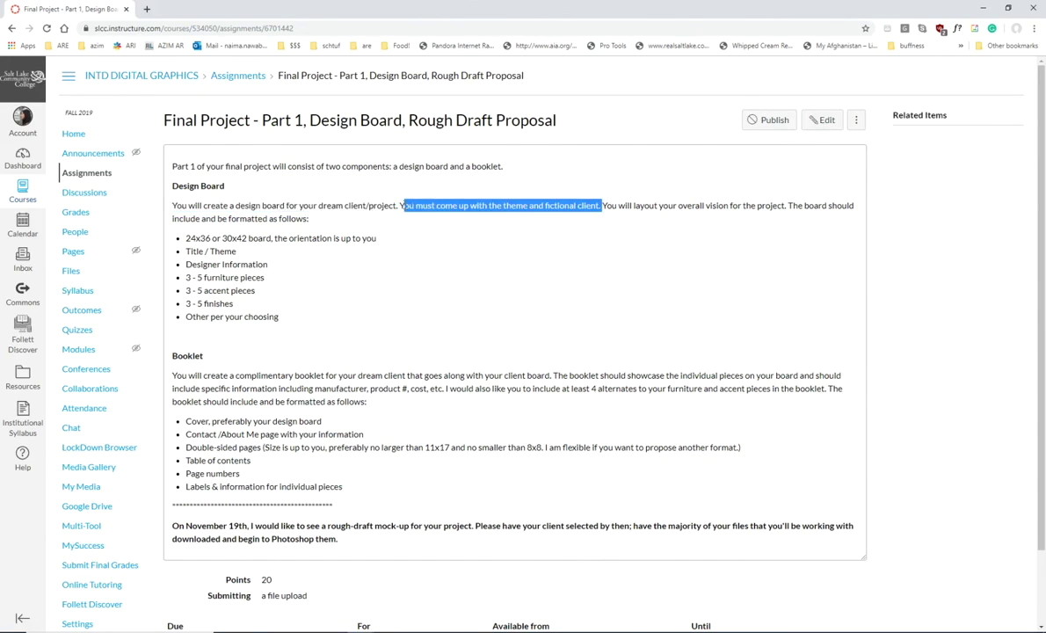
click(405, 210)
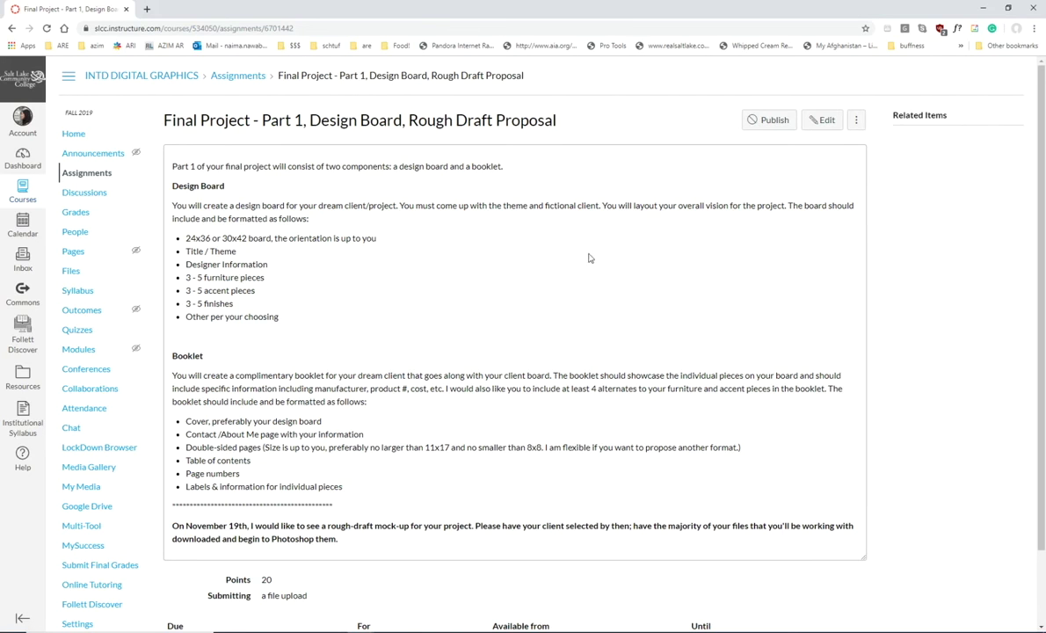
drag(601, 206, 789, 205)
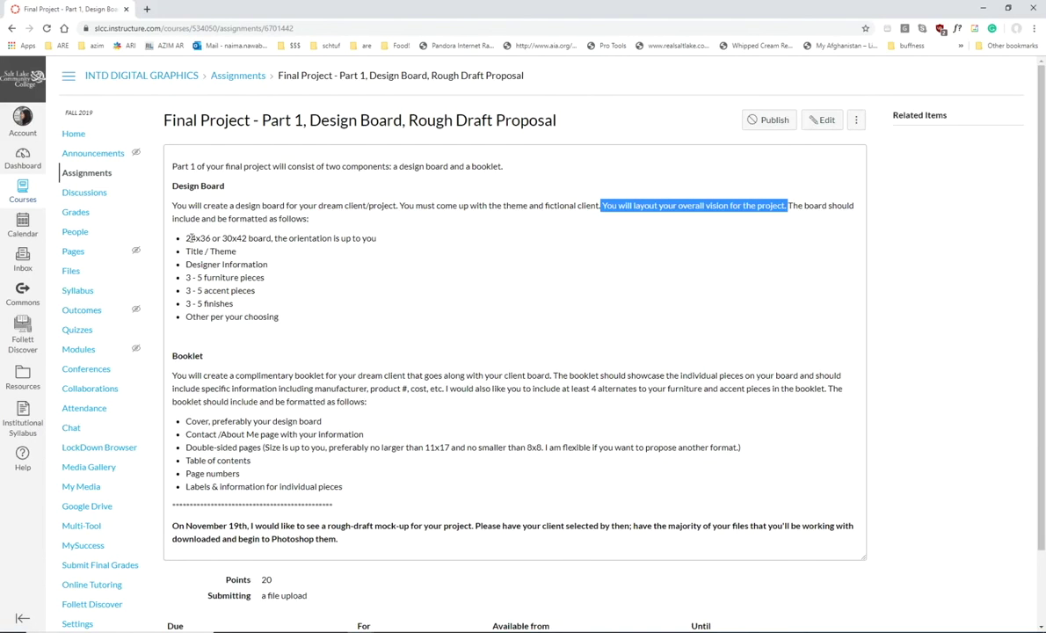
drag(184, 238, 247, 238)
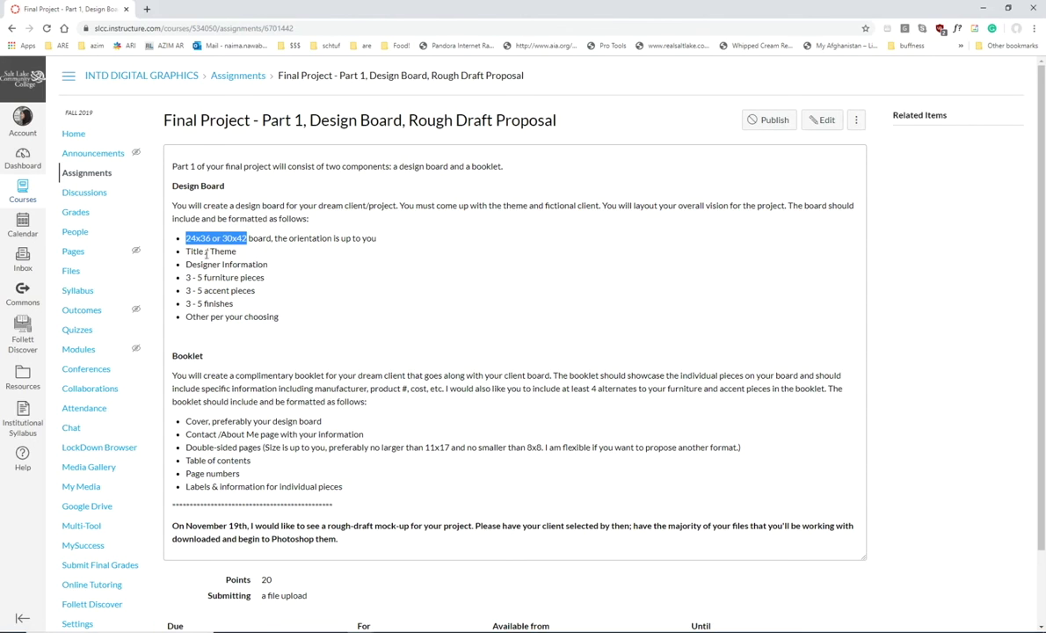
drag(191, 263, 249, 264)
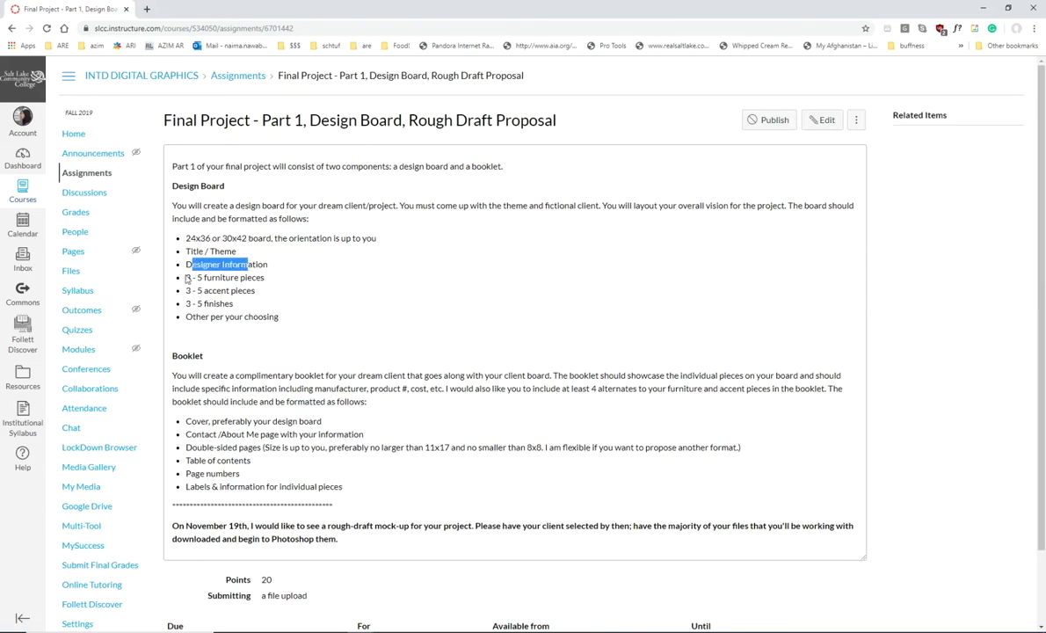
drag(186, 279, 261, 278)
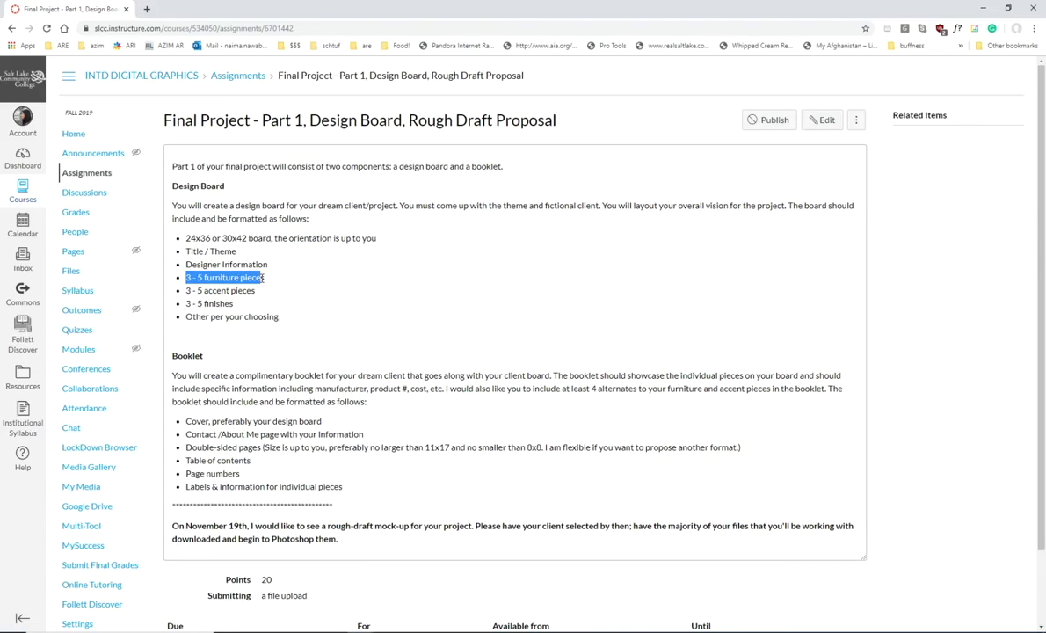
drag(186, 292, 278, 316)
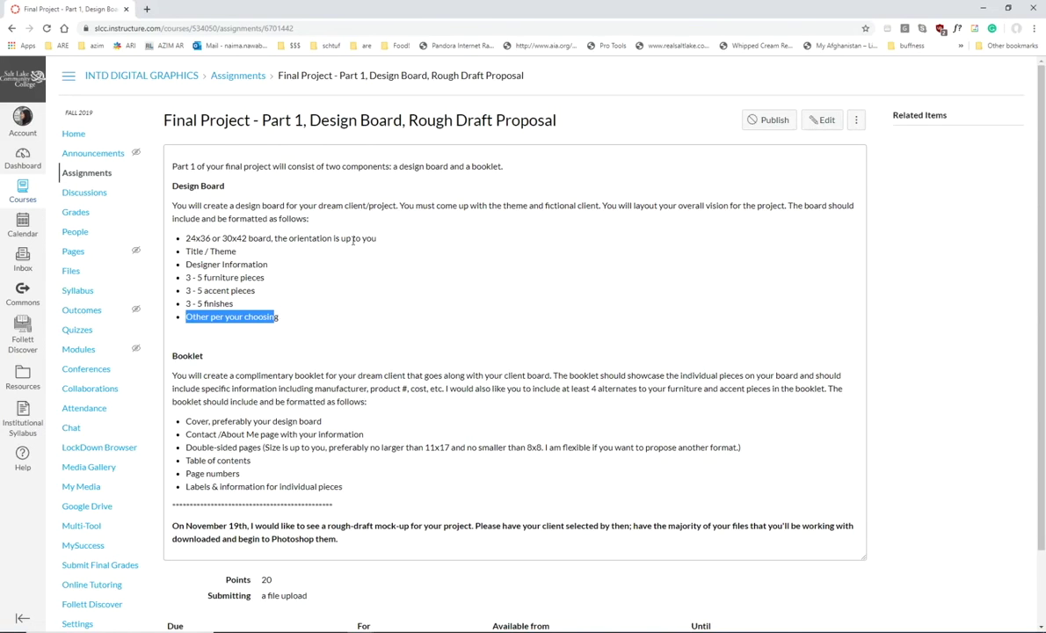
click(249, 254)
drag(175, 237, 253, 239)
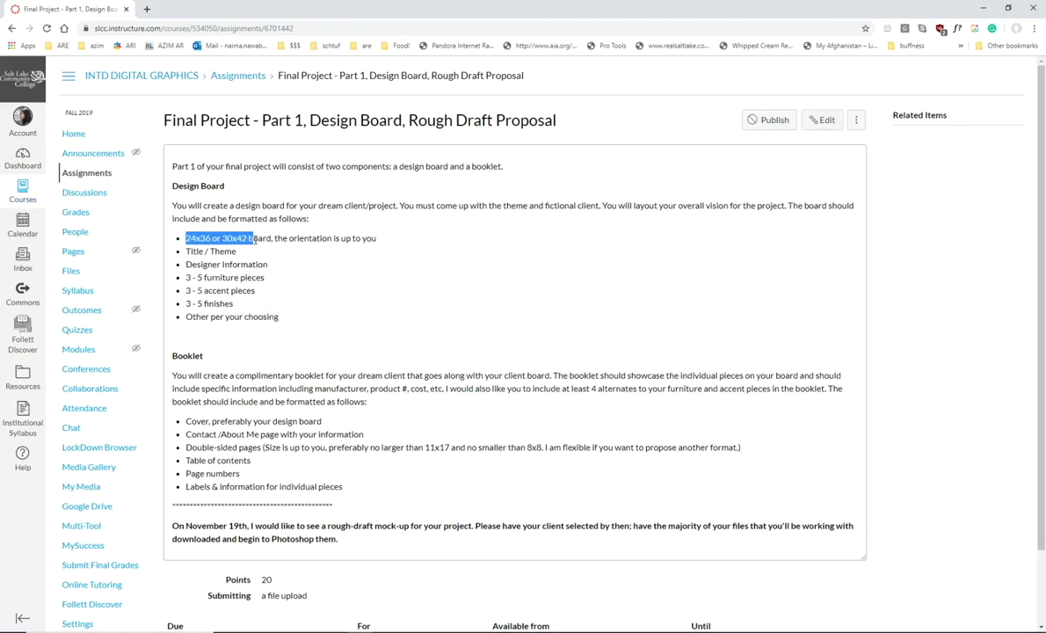